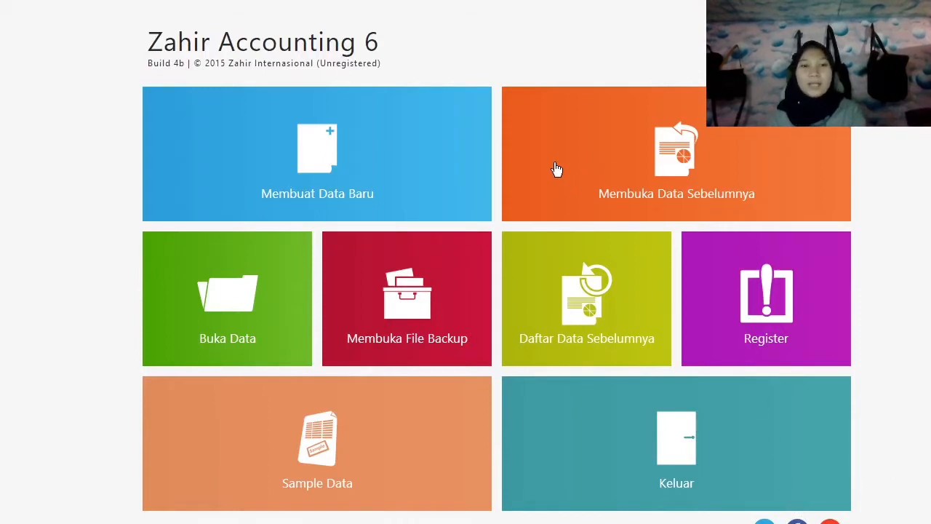
Start a new company data file and enter the company's name, capitalised and beginning with PT.
click(323, 159)
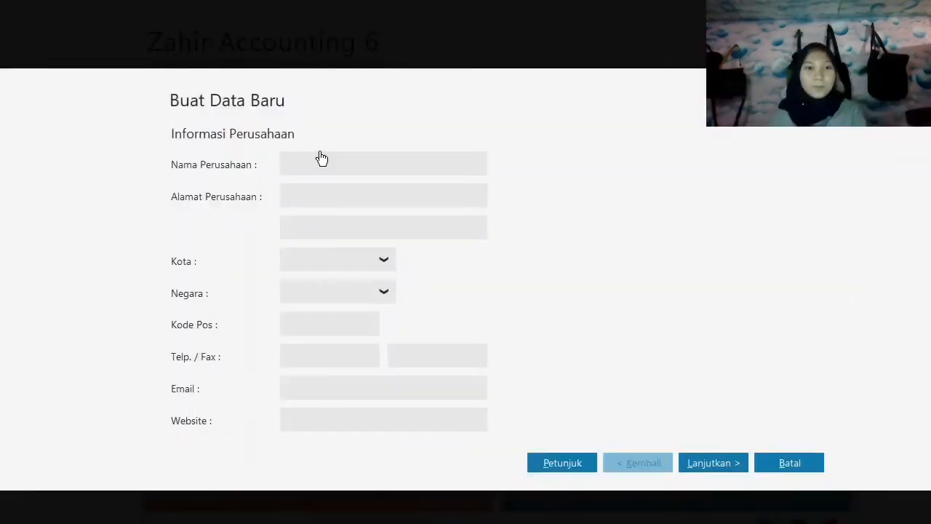
text(p)
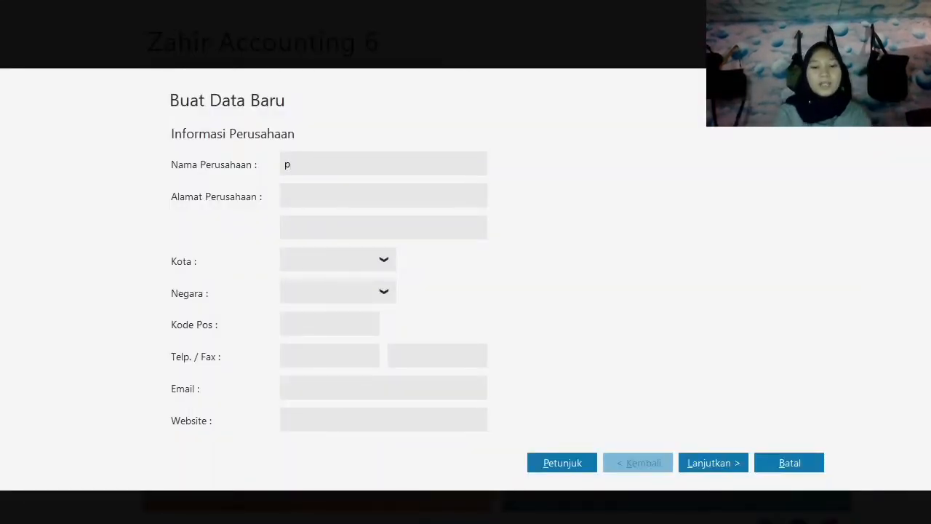
text(t.)
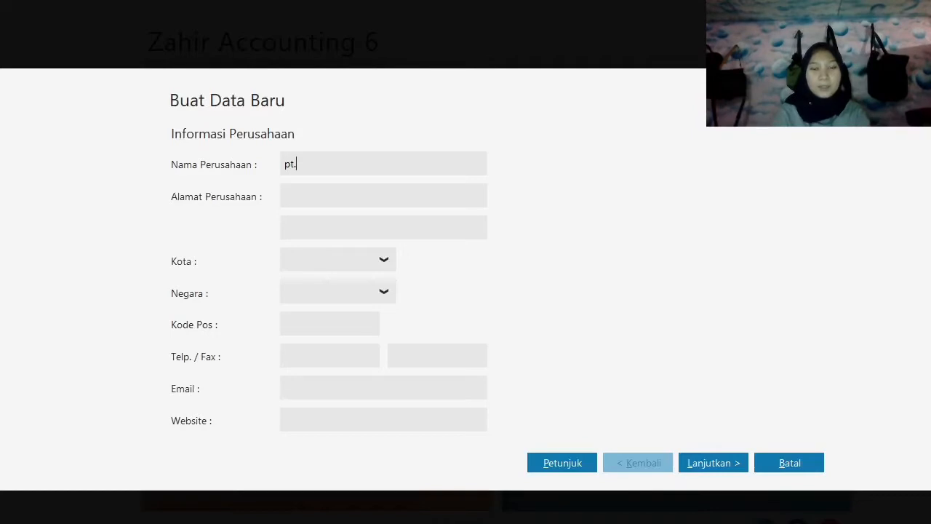
key(BackSpace)
key(BackSpace)
key(BackSpace)
text(pt)
key(BackSpace)
key(BackSpace)
text(P)
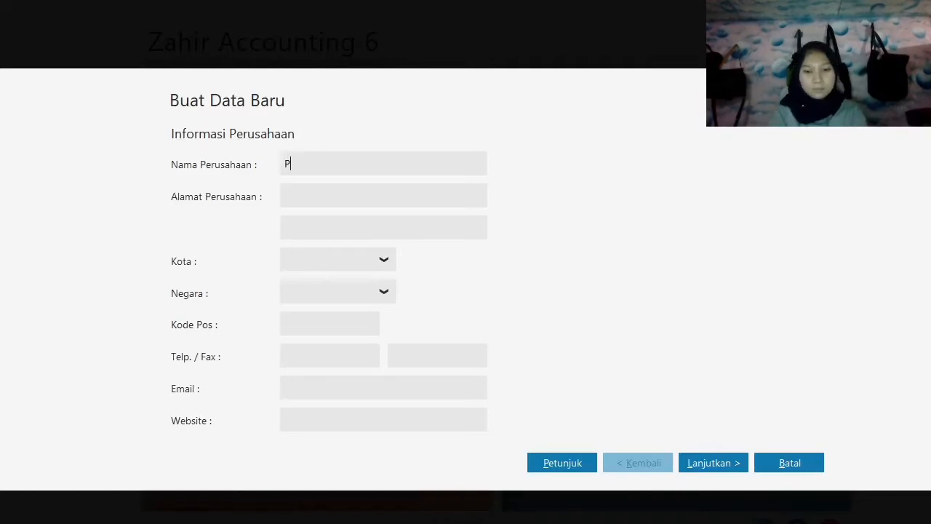
text(T. s)
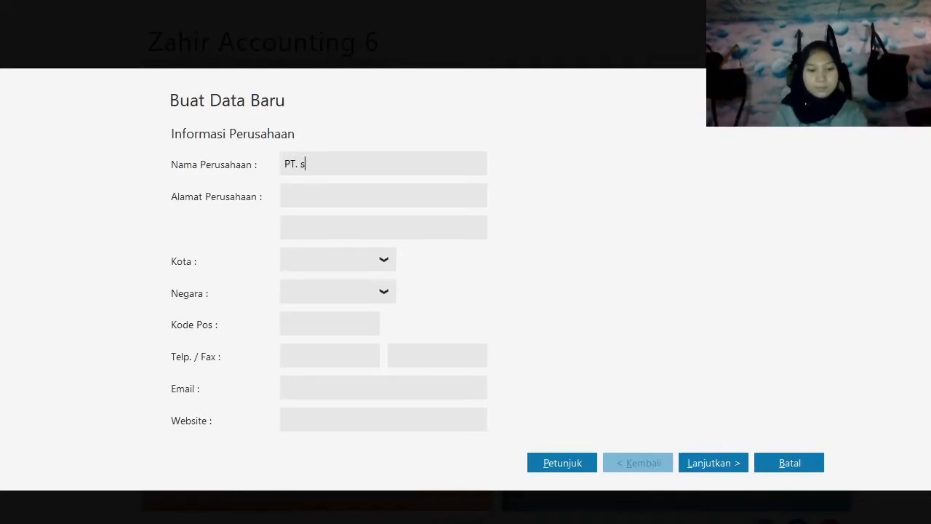
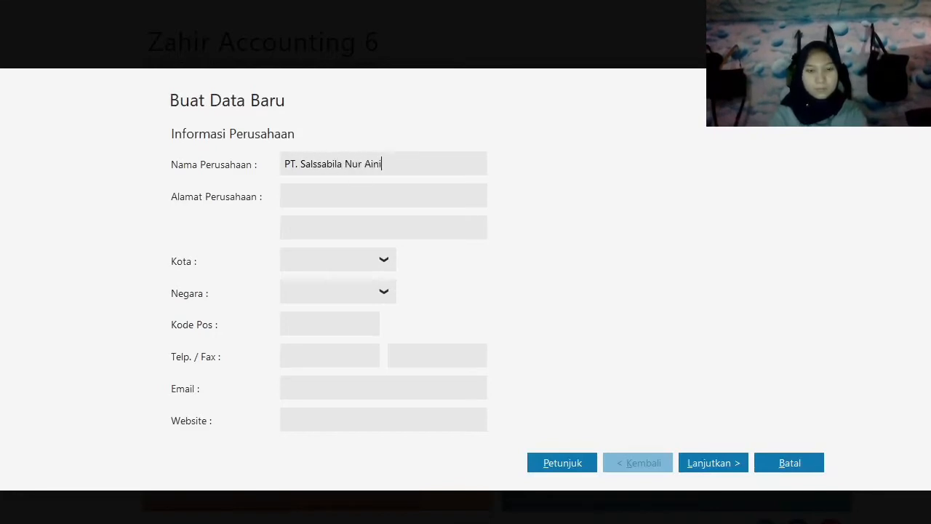
Enter the company's street address on the first address line.
key(Tab)
text(Jl.)
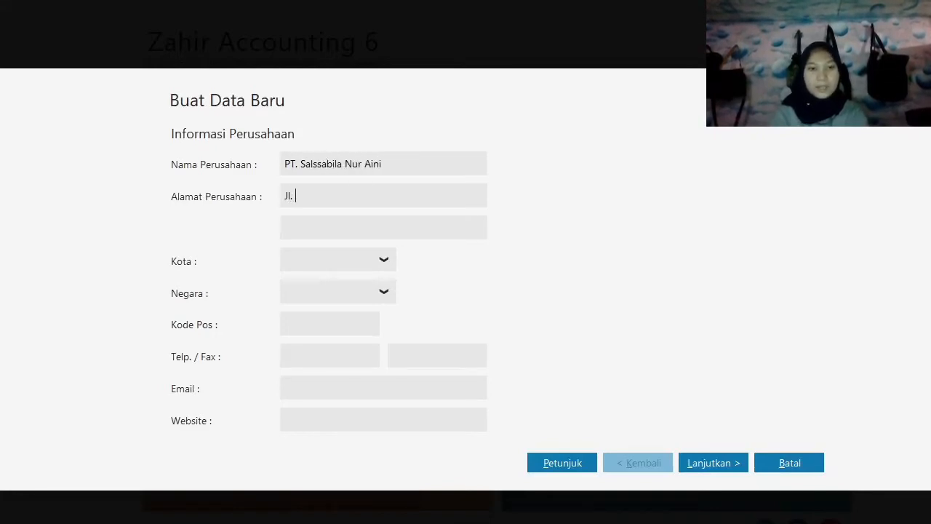
text( Cempaka )
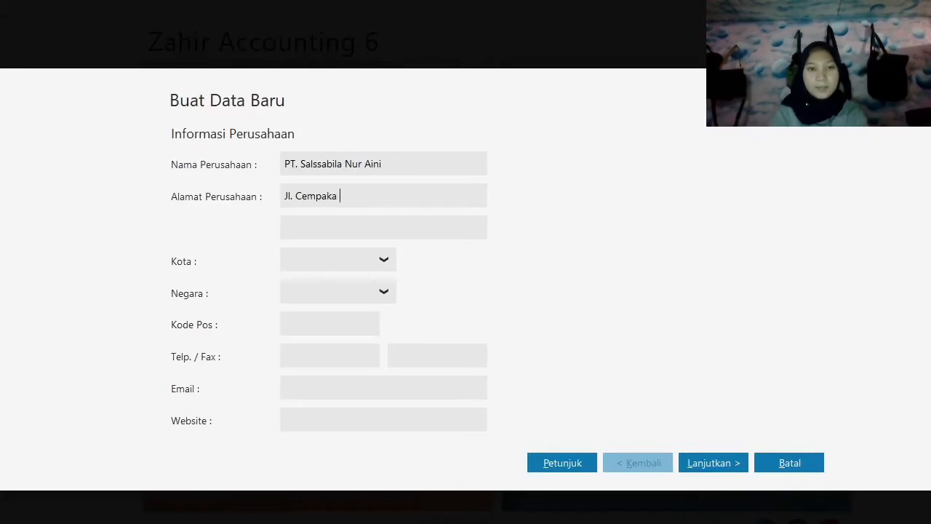
text(Putih, )
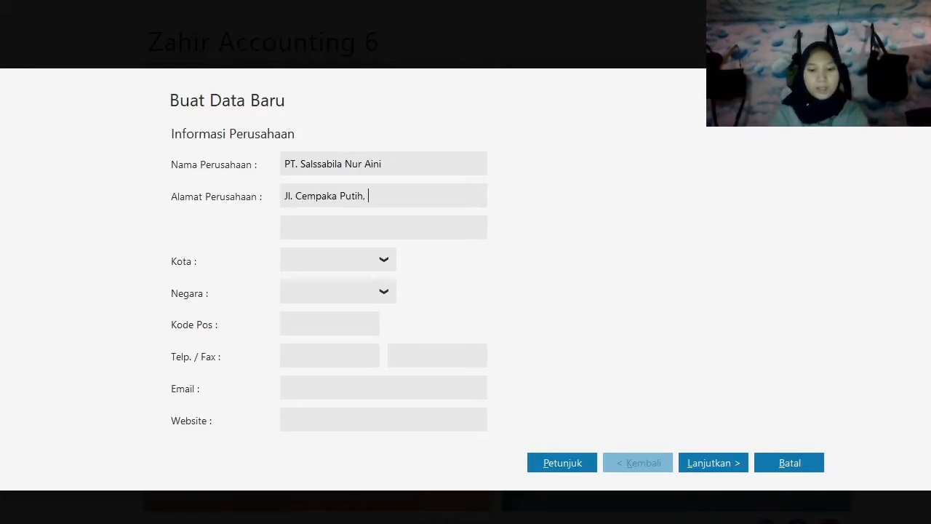
text(Jakarta)
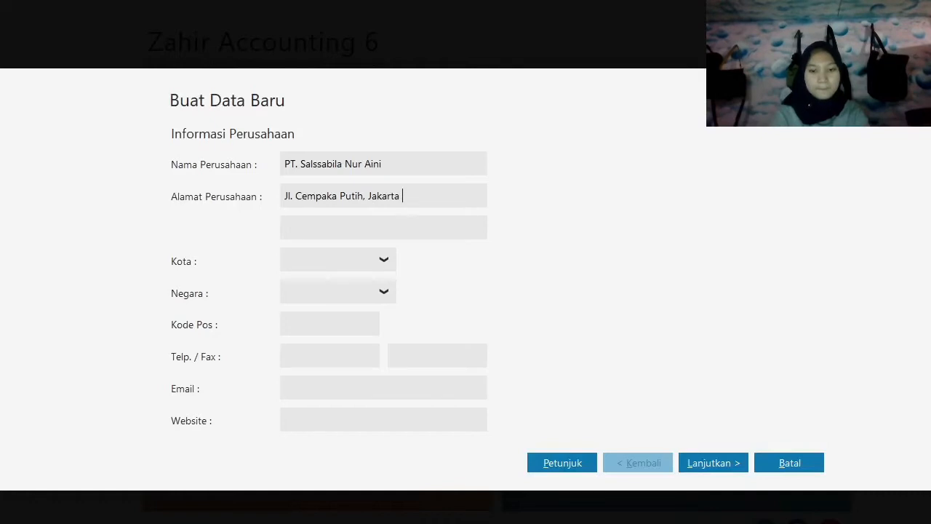
text( Pusat)
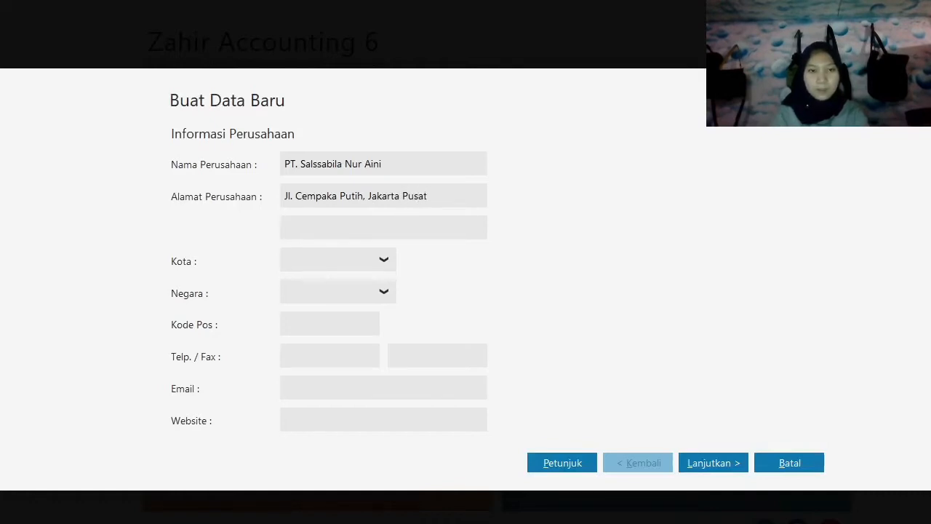
Set the company's city to Jakarta and its country to Indonesia.
key(Down)
key(Down)
key(Down)
key(Tab)
key(Down)
key(Down)
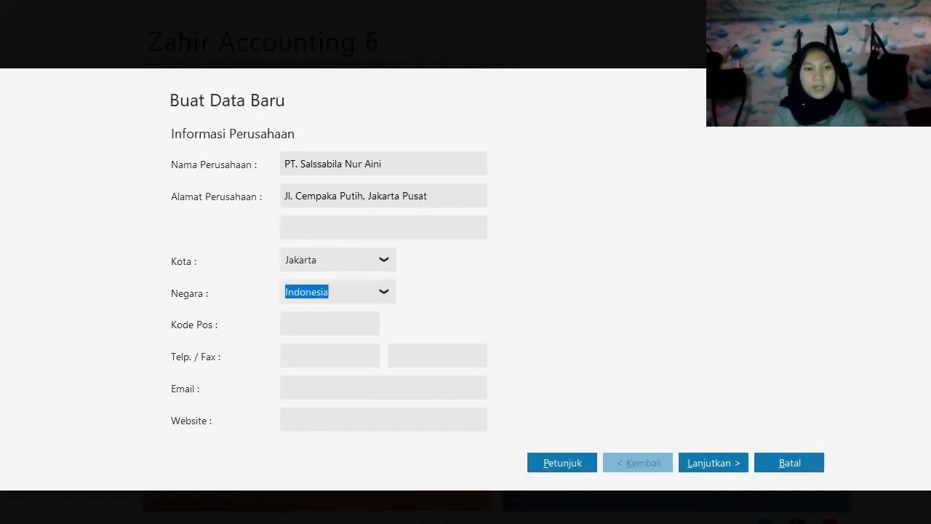
Fill in the company's postal code, phone number and e-mail address, and continue to the accounting period settings.
key(Tab)
text(123)
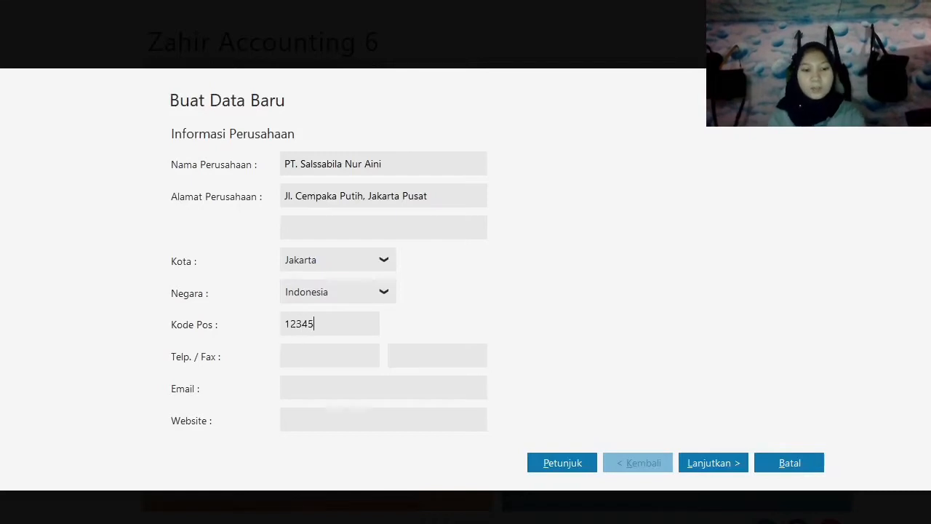
text(02112345)
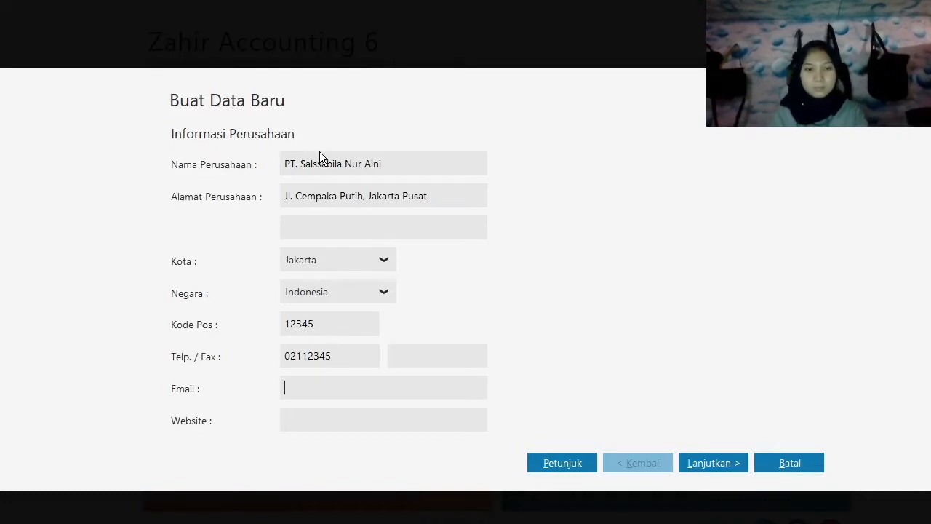
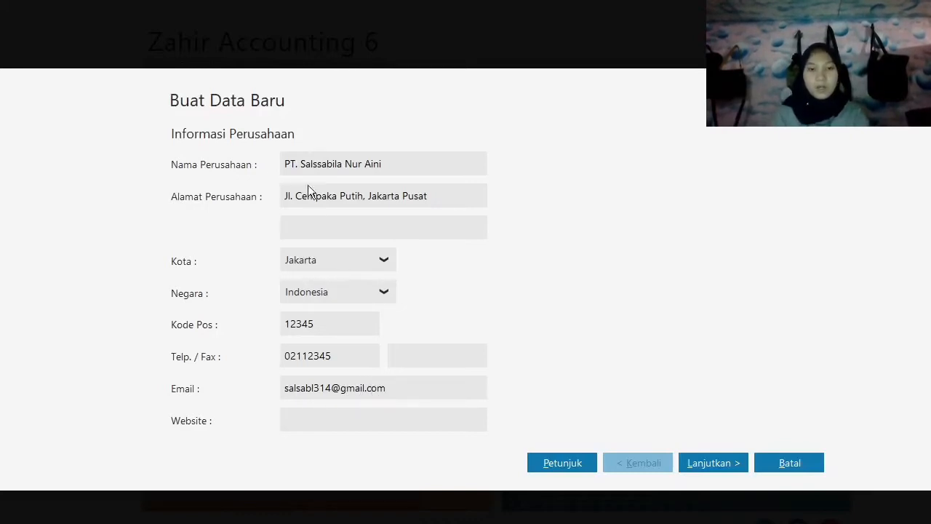
click(681, 465)
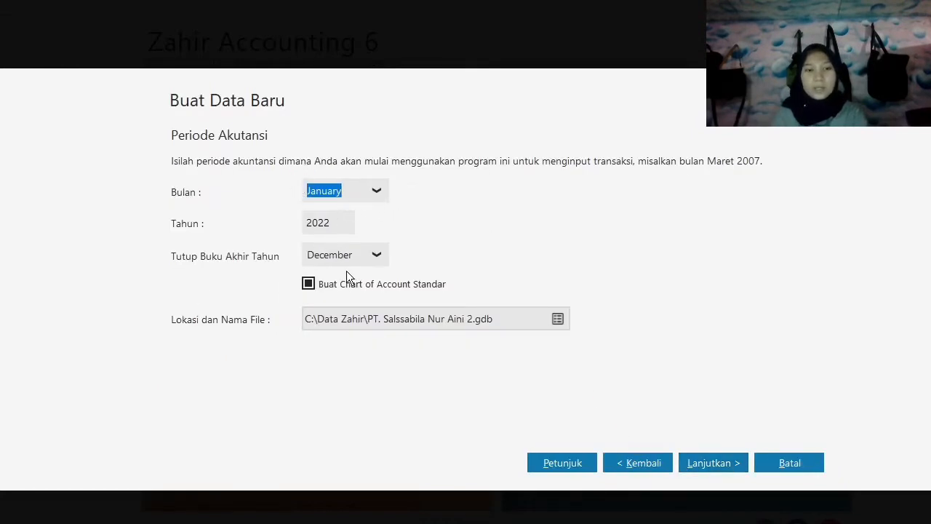
Set the accounting period's year to 2020, keeping January as the starting month, and continue to the department settings.
key(Tab)
text(2020)
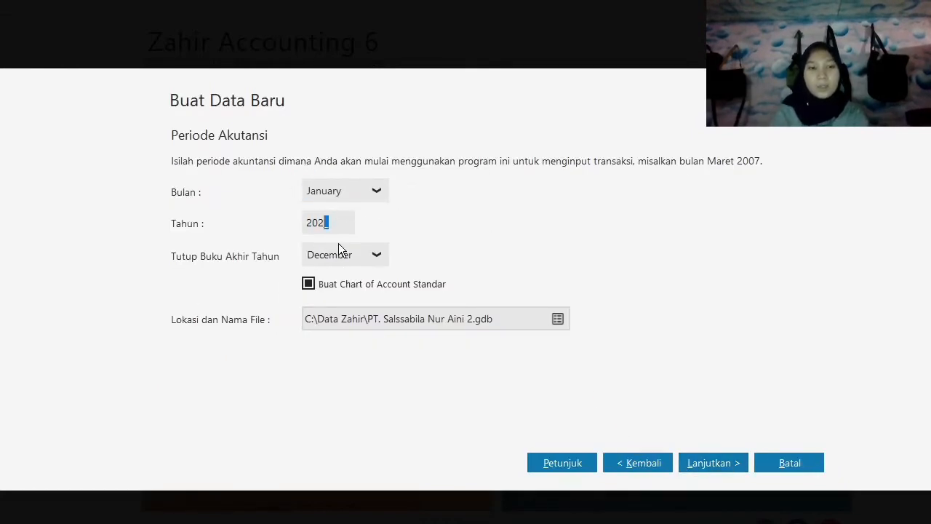
click(728, 470)
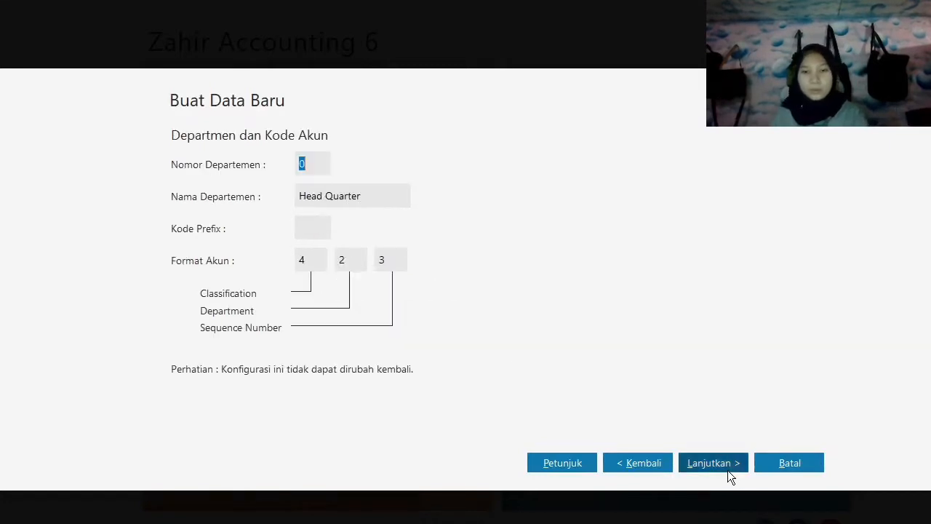
Set the department number to 1, keep the Head Quarter name and account format, and proceed to the final confirmation.
text(1)
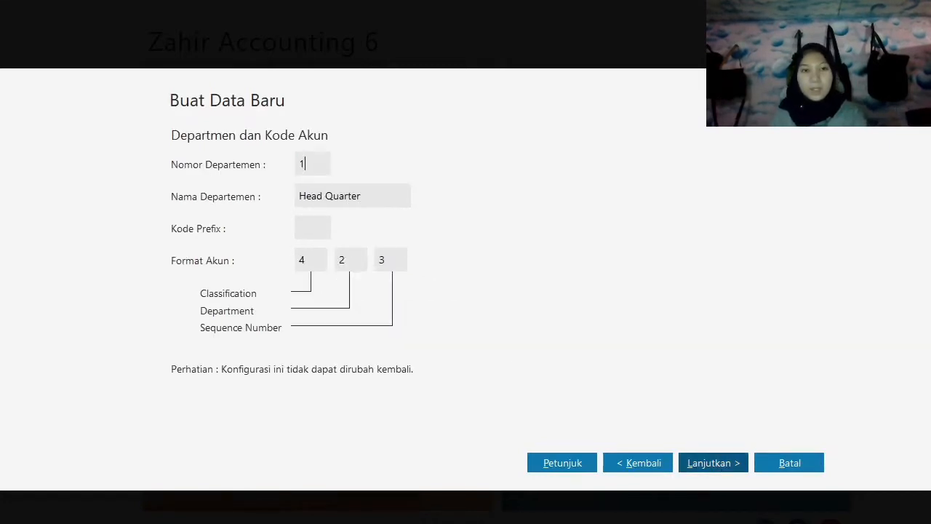
key(Tab)
key(Tab)
text(1)
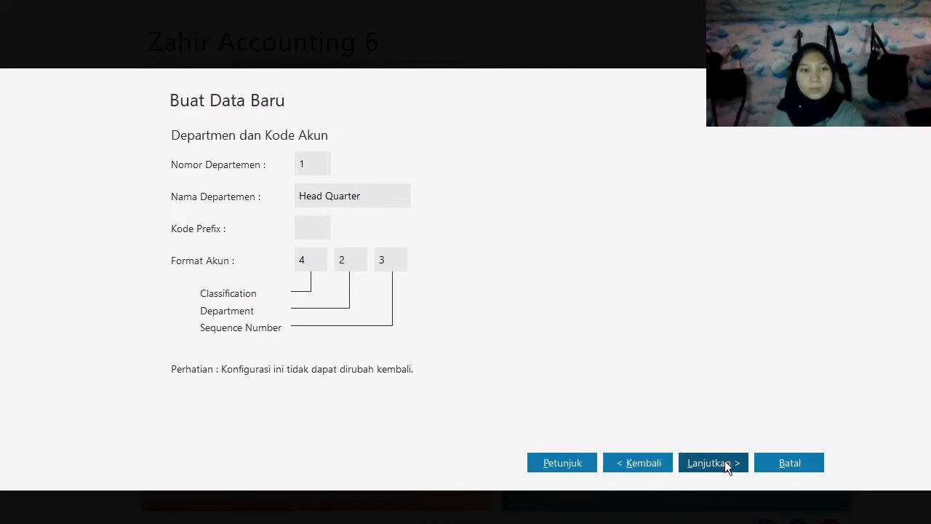
click(733, 462)
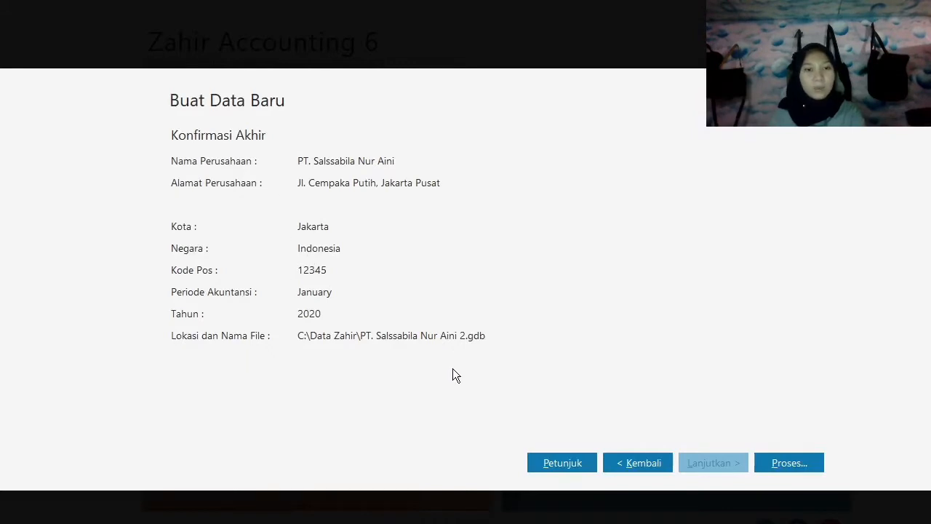
Process the new company data and accept Perdagangan Umum as the business field.
click(794, 462)
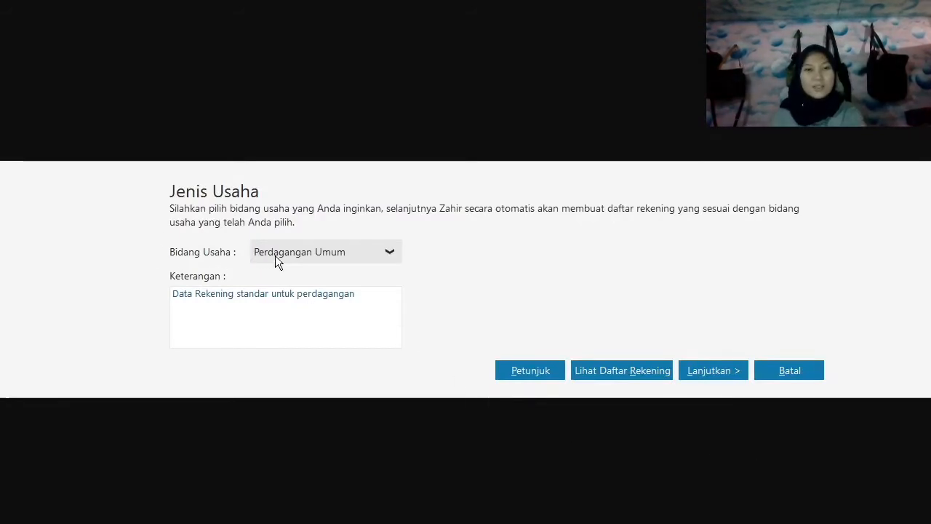
click(706, 374)
click(709, 373)
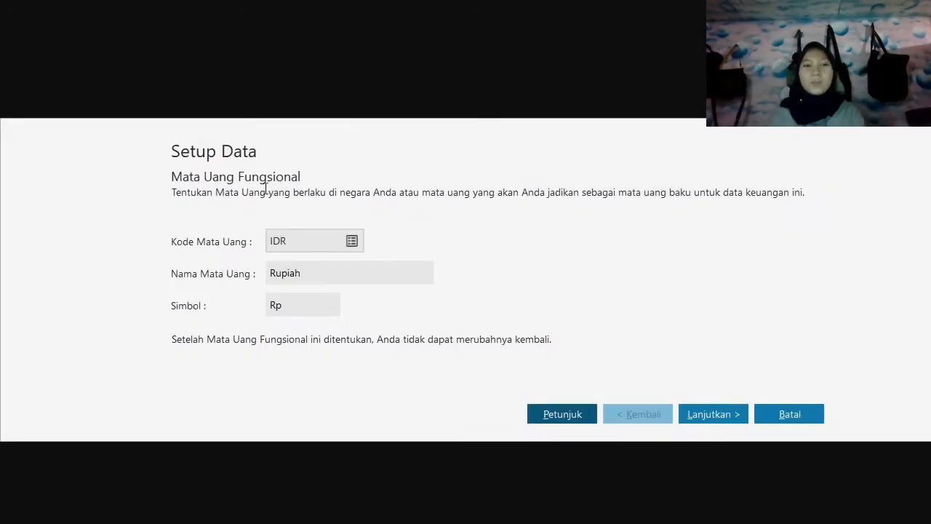
Accept IDR as the functional currency and USD at 10,000.00 IDR as the foreign currency, and finish the setup.
click(727, 413)
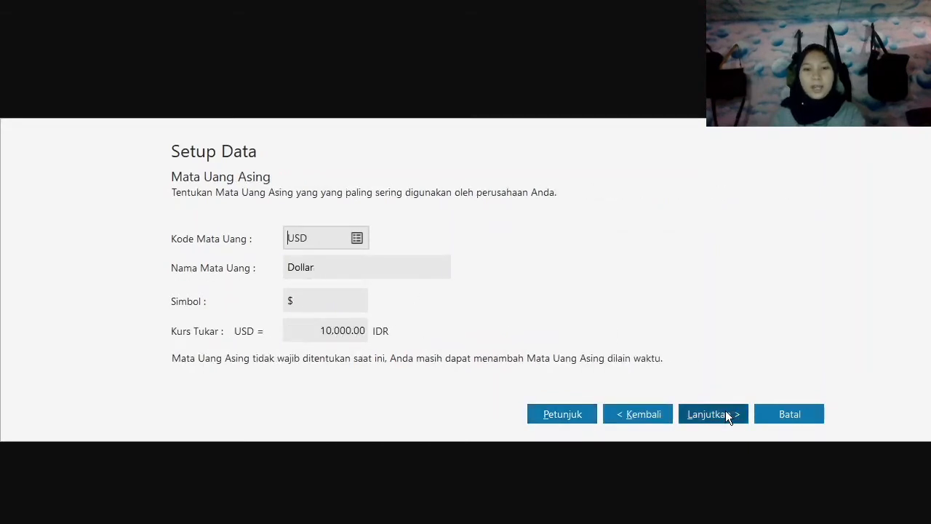
click(727, 414)
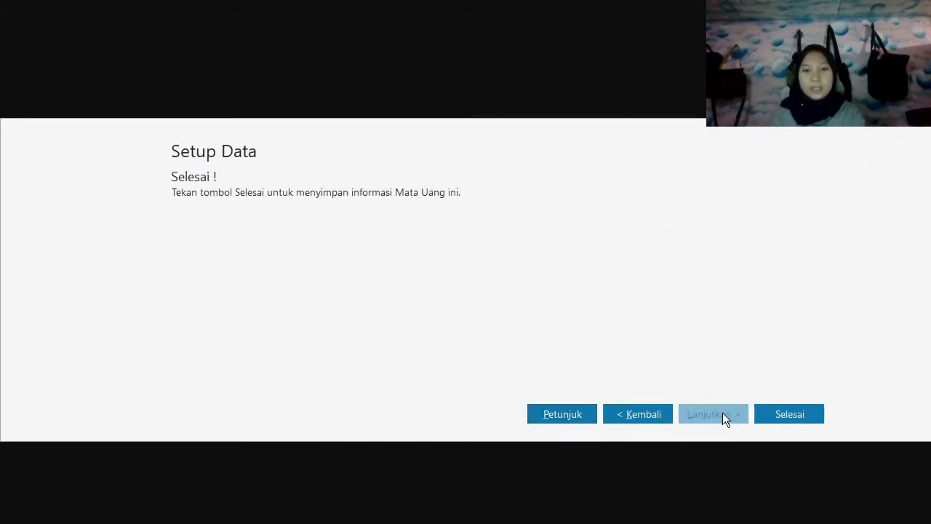
click(767, 413)
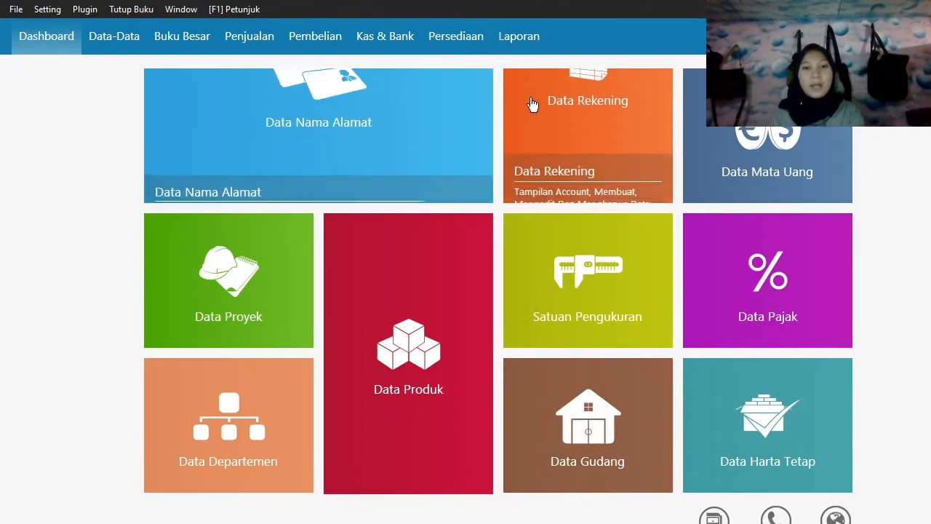
Open the Data Rekening account list and show all accounts as a table.
mouse_move(556, 145)
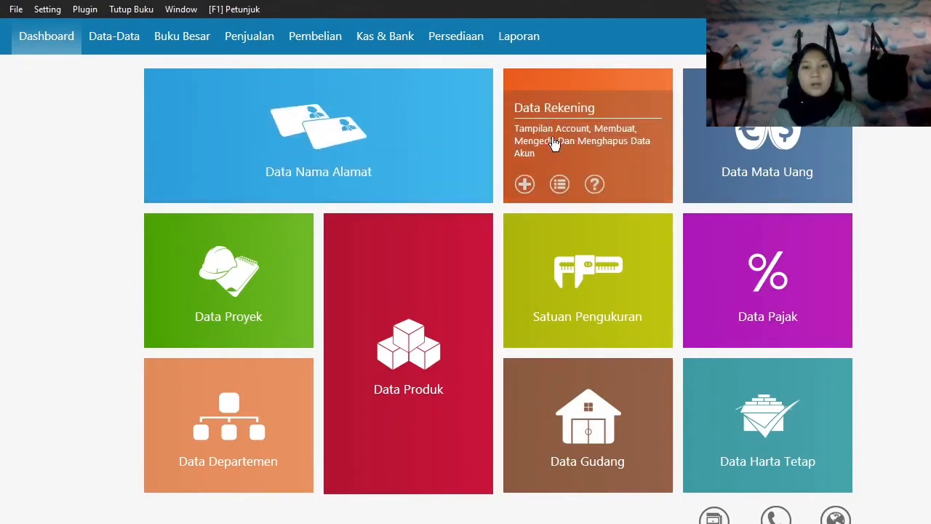
click(560, 185)
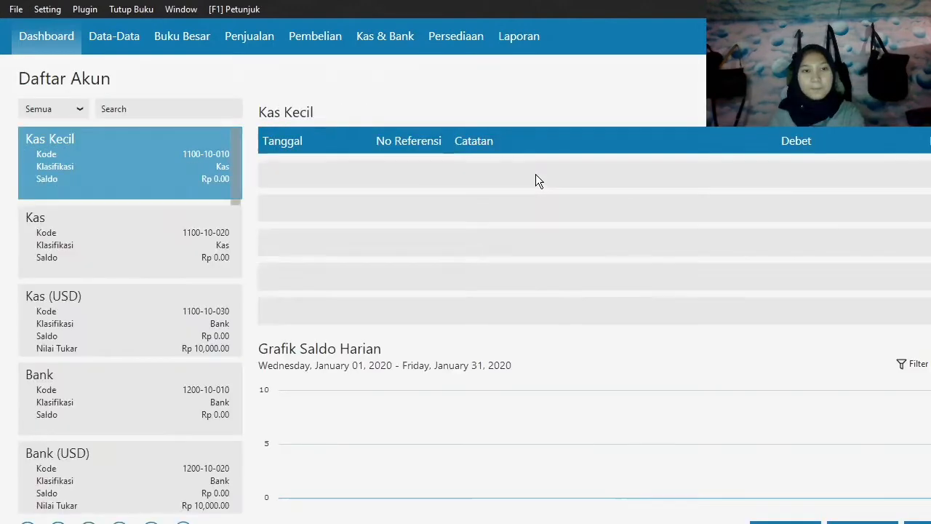
click(182, 522)
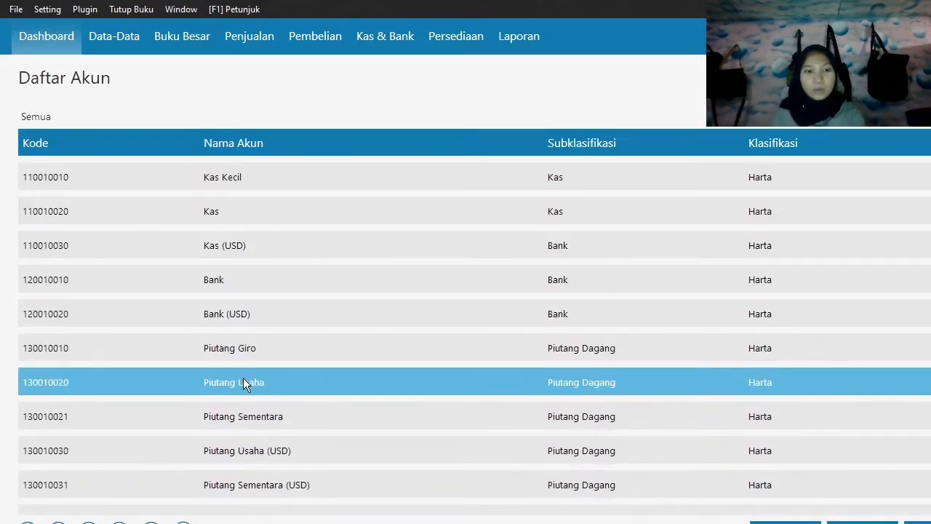
Rename the IDR receivables account Piutang Usaha to Piutang Dagang, accepting the important-account warning, and save the account.
click(243, 377)
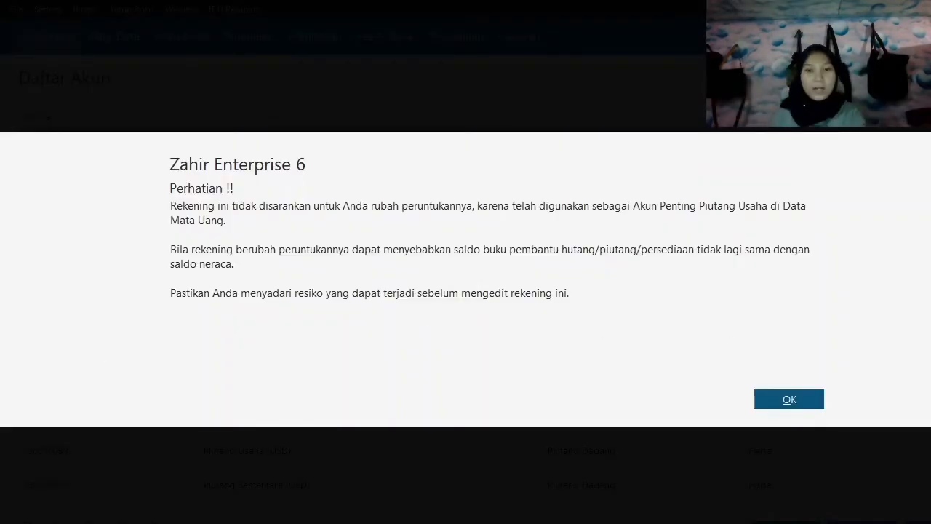
click(808, 403)
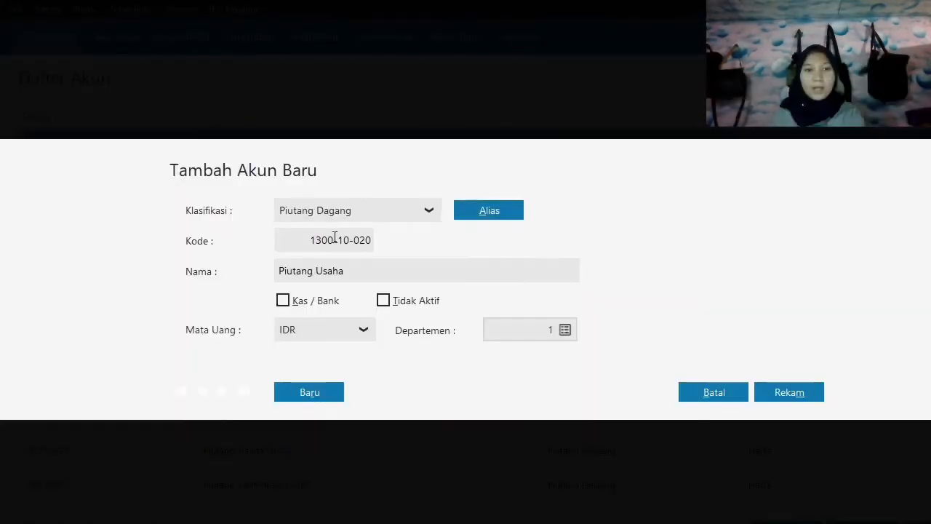
double_click(331, 271)
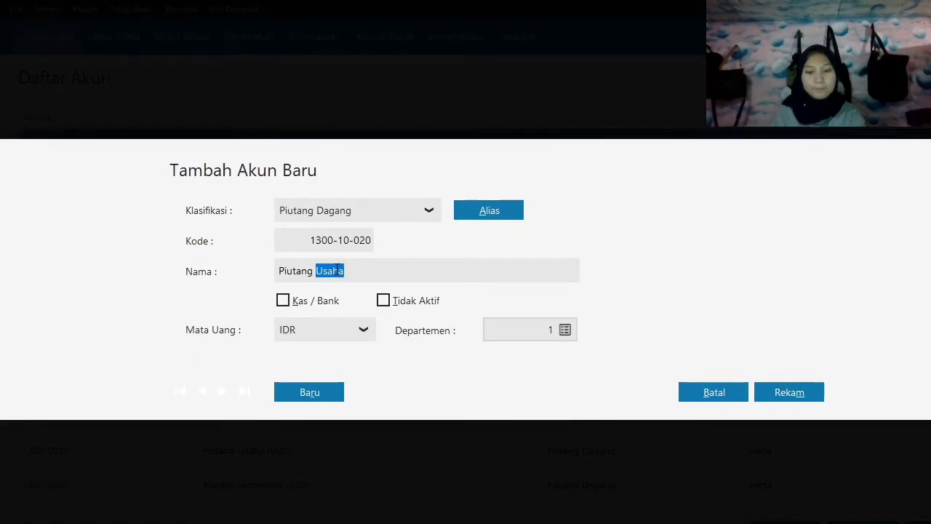
text(Dagang)
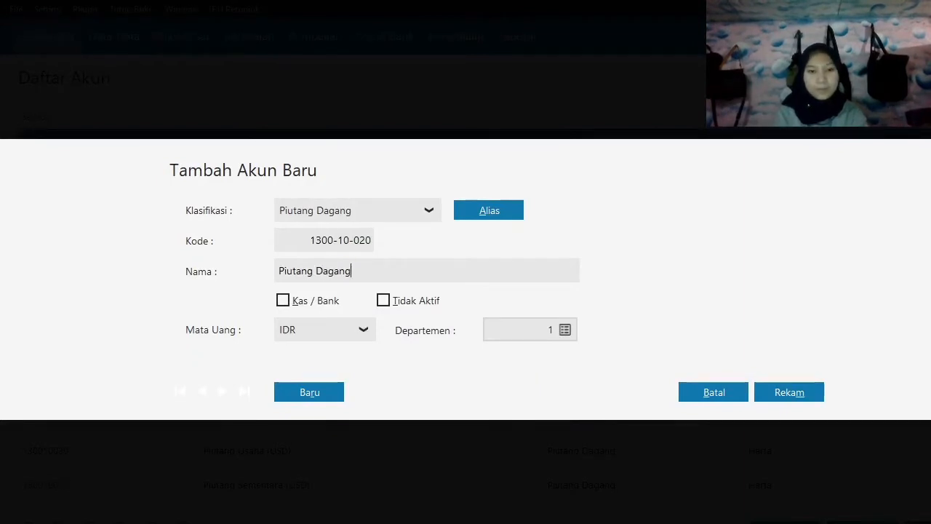
click(783, 392)
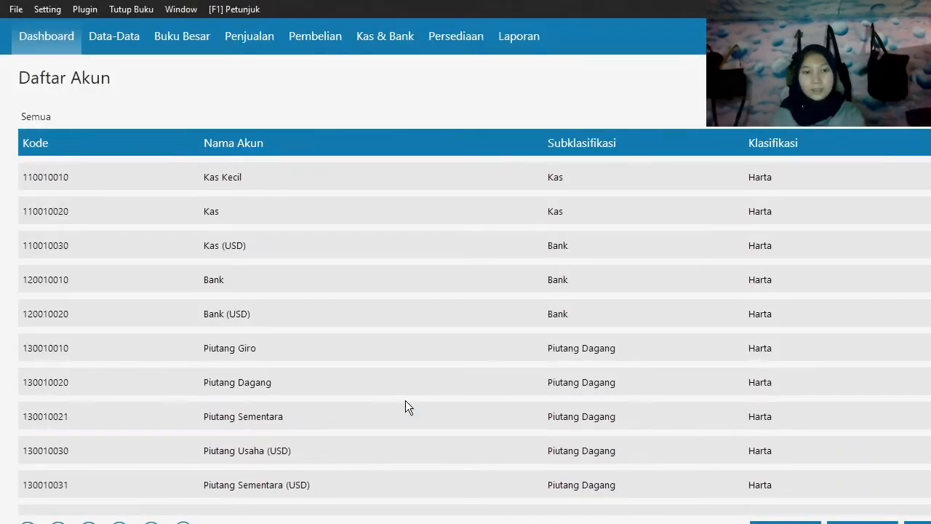
Rename the inventory account Persediaan 1 to Persediaan Handphone and save the account.
scroll(547, 386, down, 5)
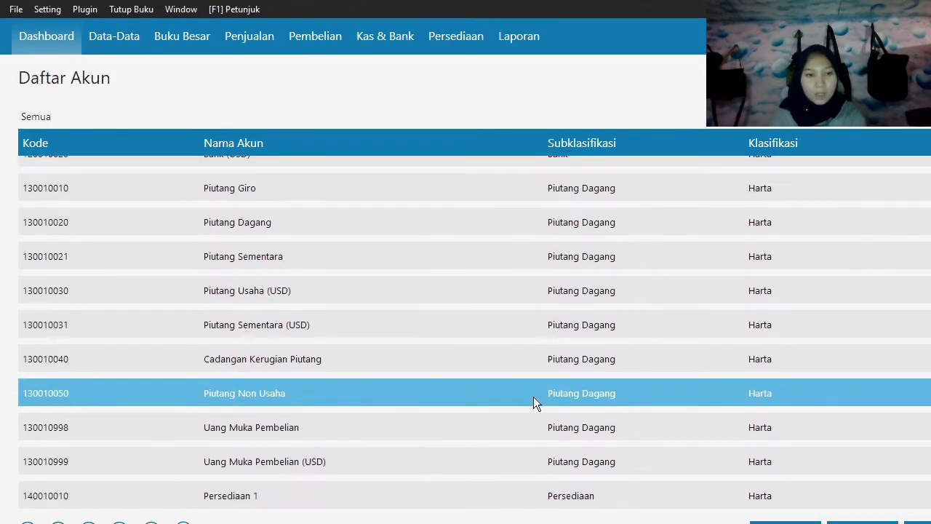
double_click(266, 438)
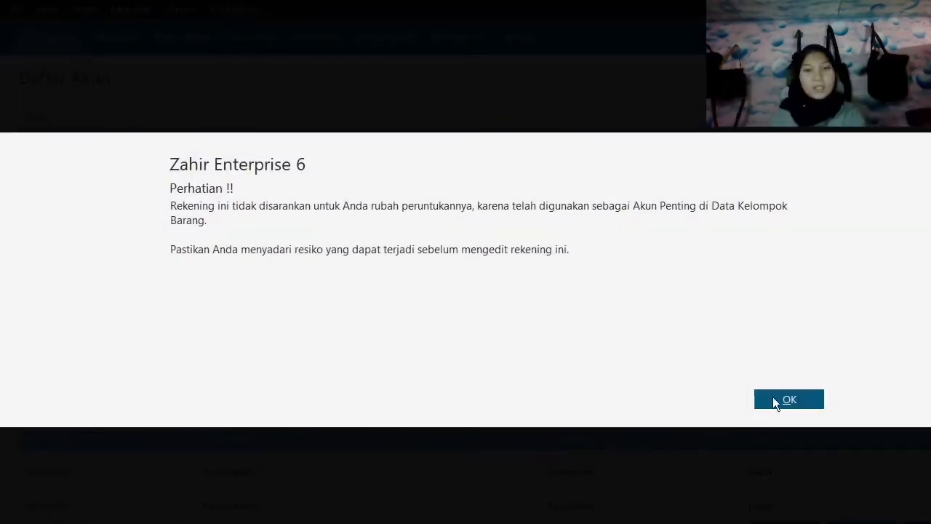
click(773, 399)
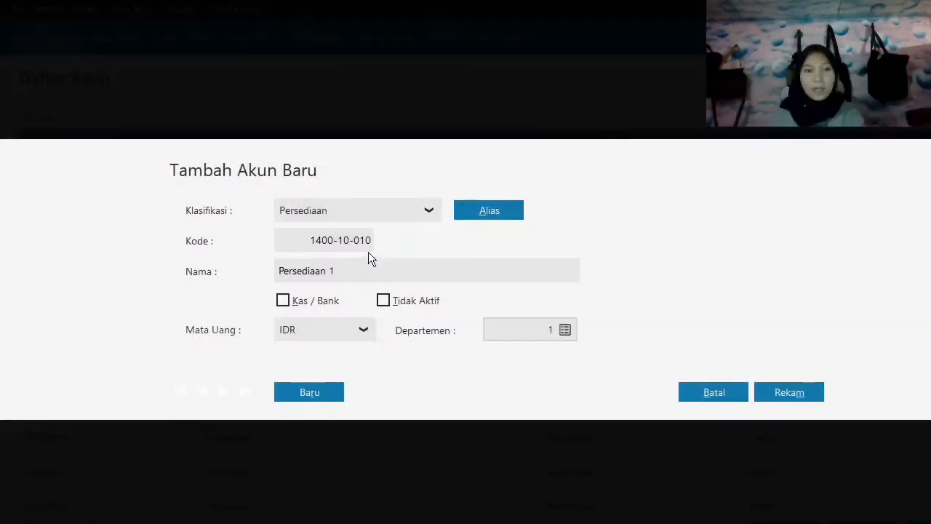
click(378, 277)
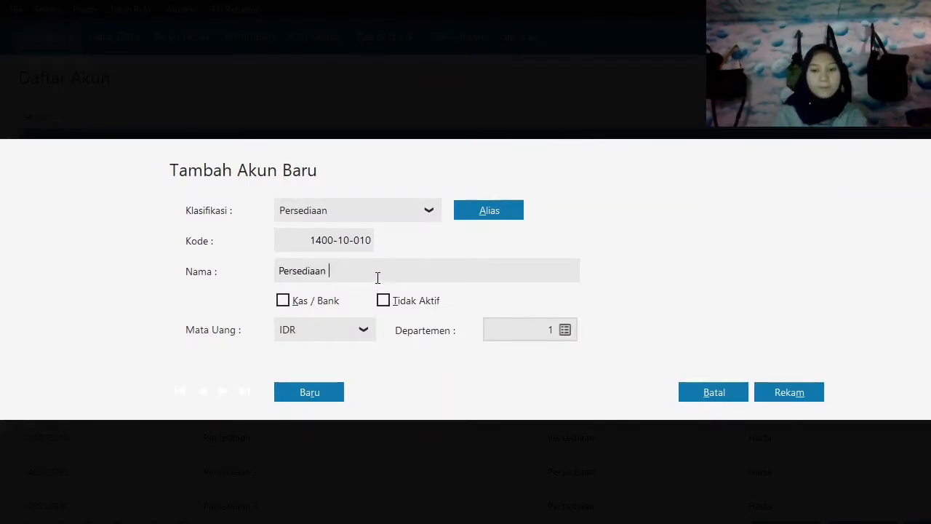
text(HAndphone)
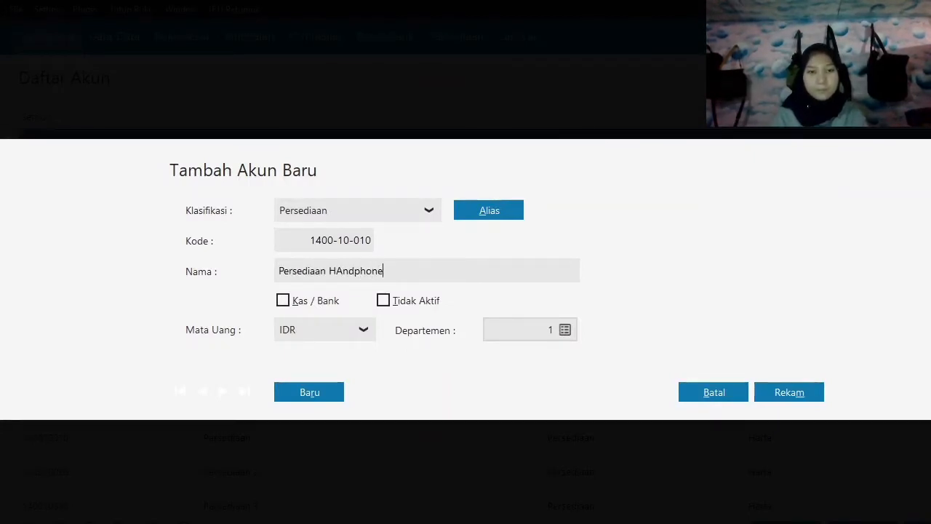
key(BackSpace)
text(a)
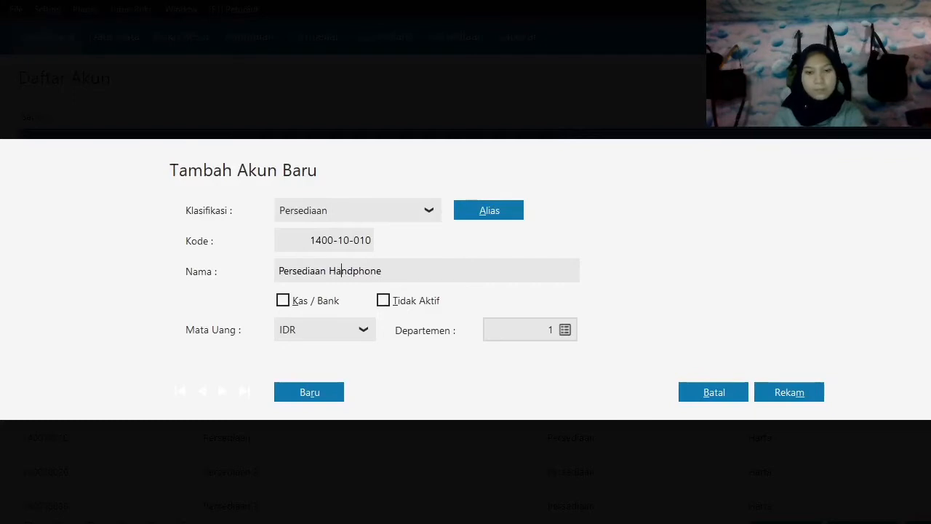
click(781, 396)
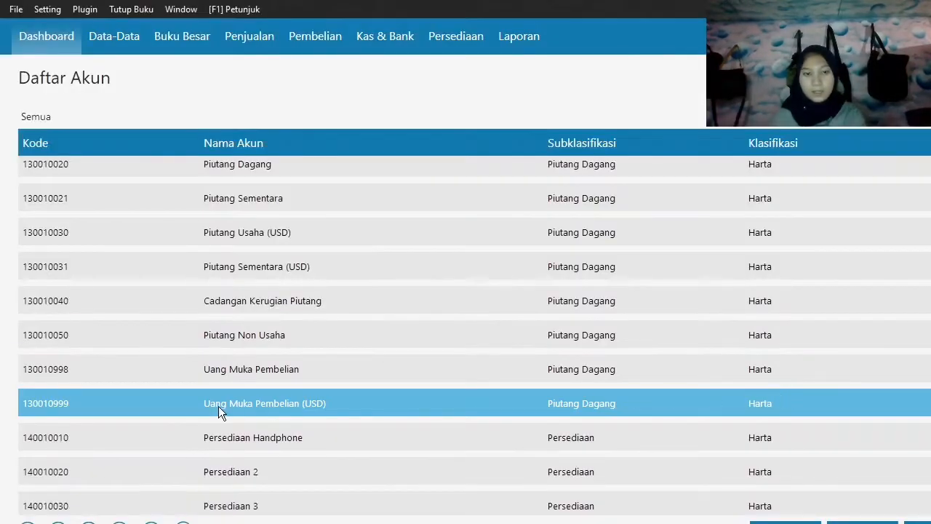
Rename the inventory account Persediaan 2 to Persediaan Casing and save the account.
double_click(233, 472)
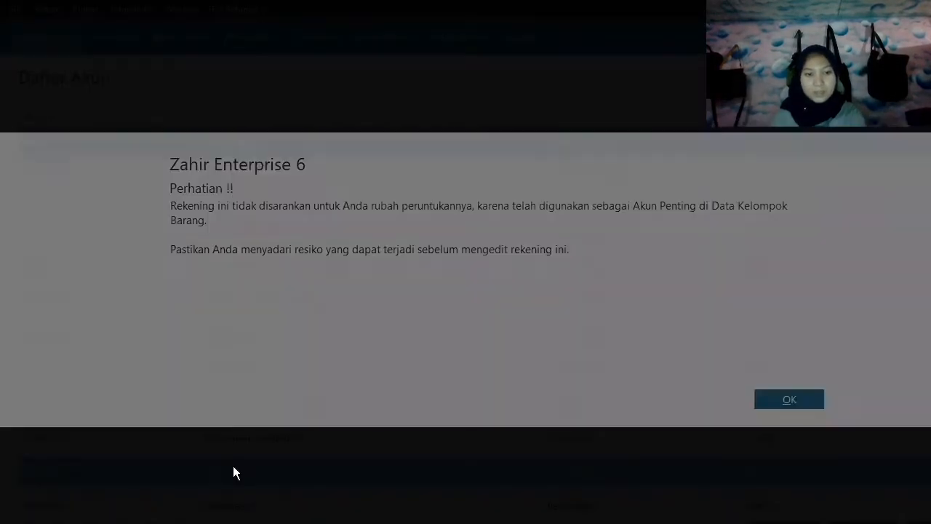
click(797, 399)
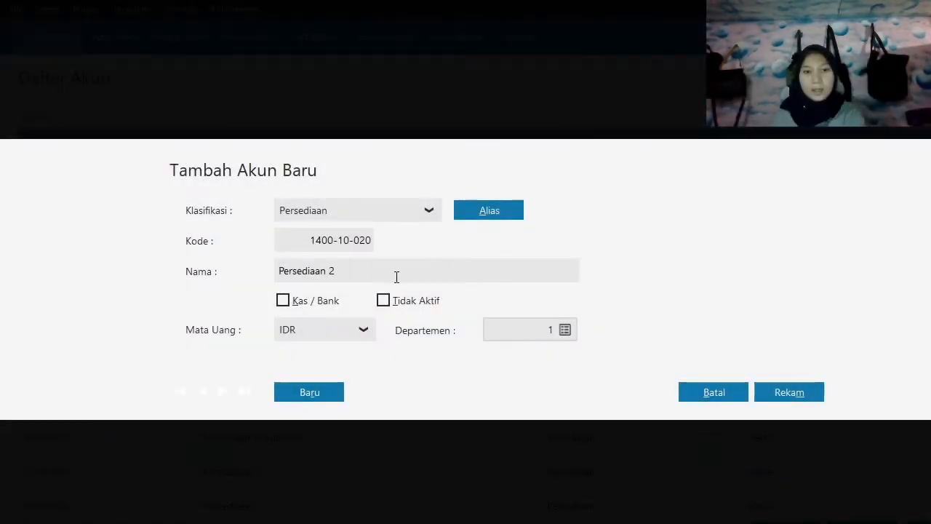
click(384, 279)
double_click(383, 280)
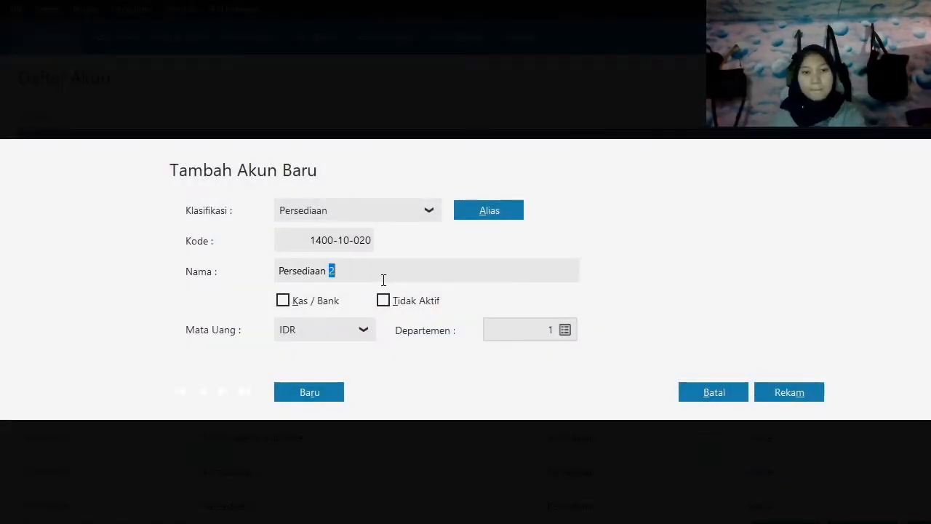
key(BackSpace)
text(Ca)
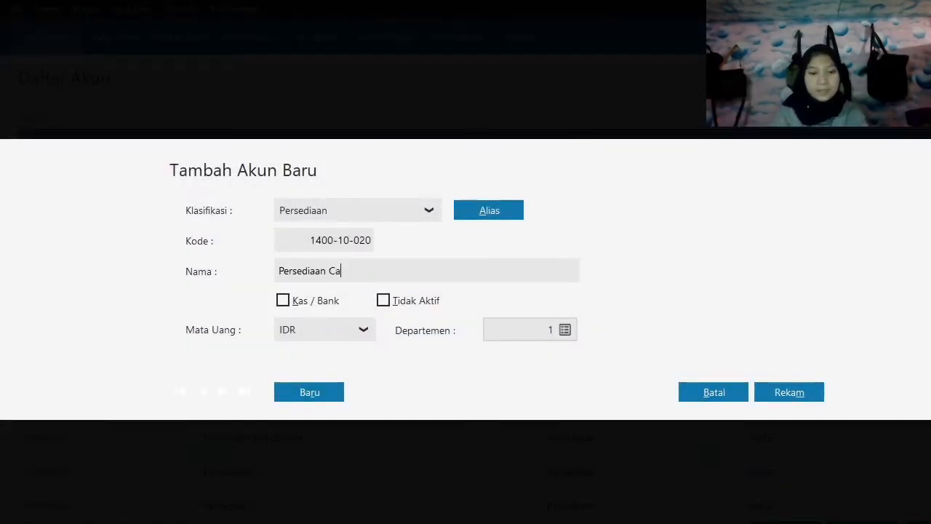
text(song)
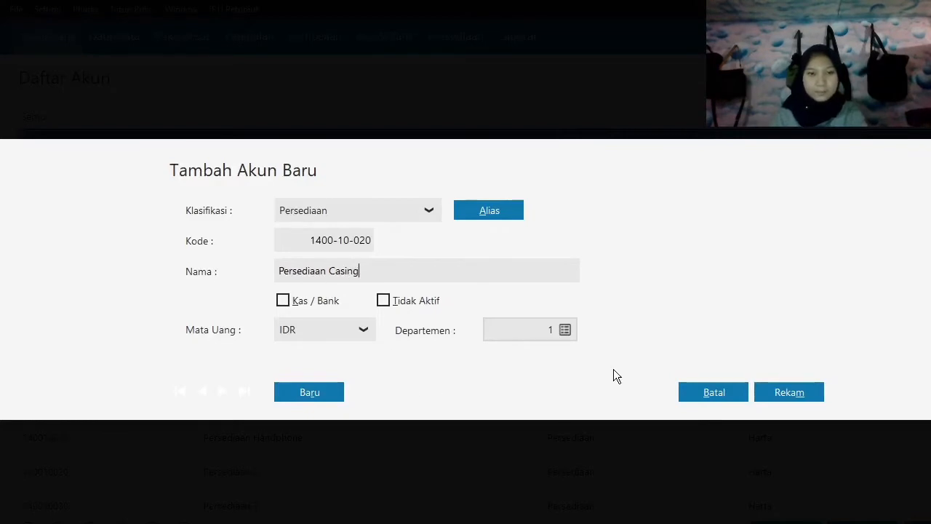
click(818, 393)
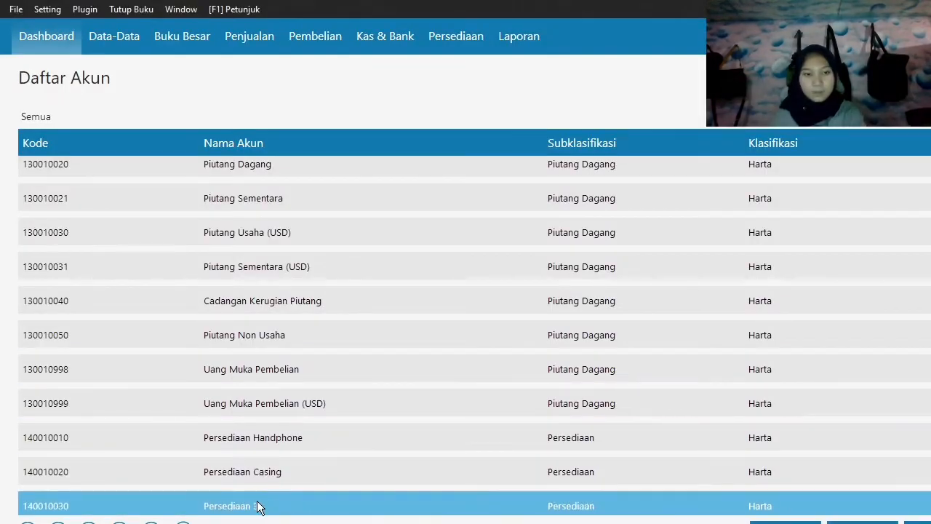
Rename the inventory account Persediaan 3 to Persediaan Baterai and save the account.
double_click(259, 505)
click(789, 399)
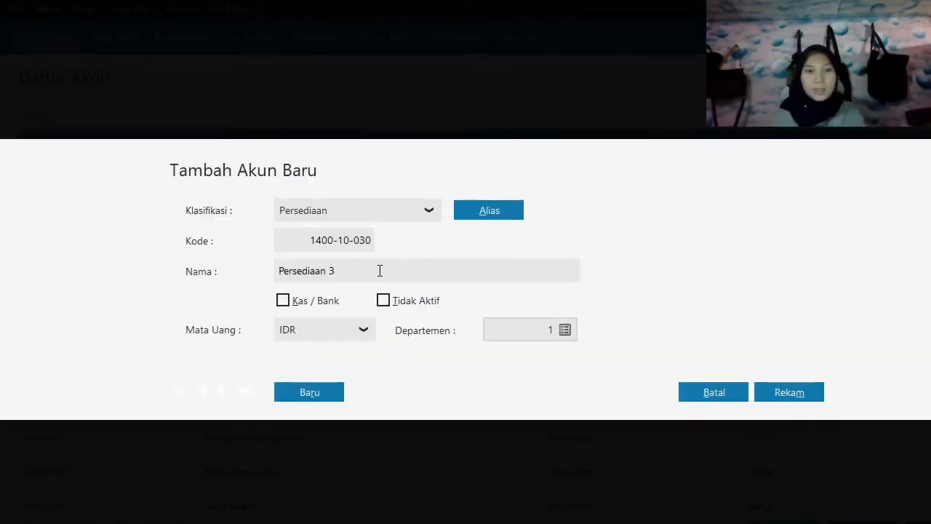
double_click(380, 270)
click(370, 270)
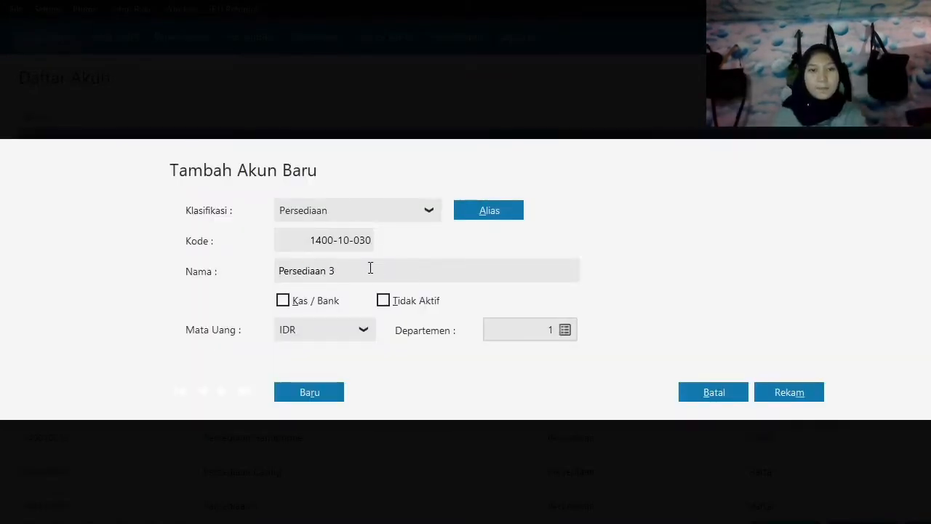
key(BackSpace)
text(Baterai)
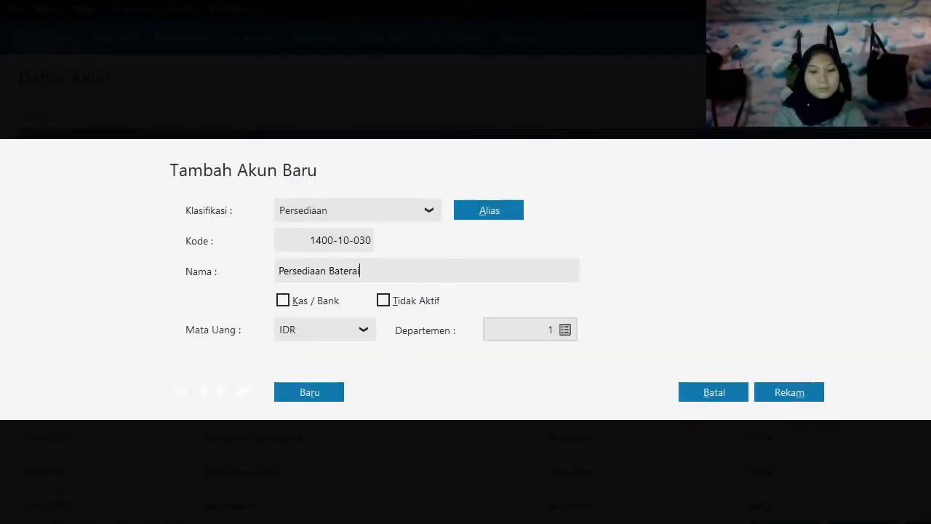
click(764, 396)
Rename the inventory account Persediaan 4 to Persediaan Barang Dagang and save the account.
scroll(306, 391, down, 2)
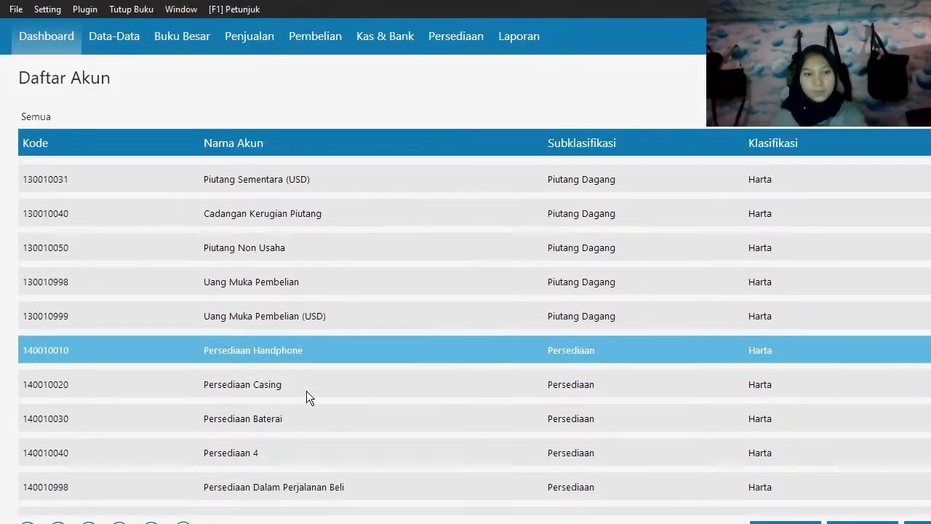
click(254, 448)
double_click(239, 450)
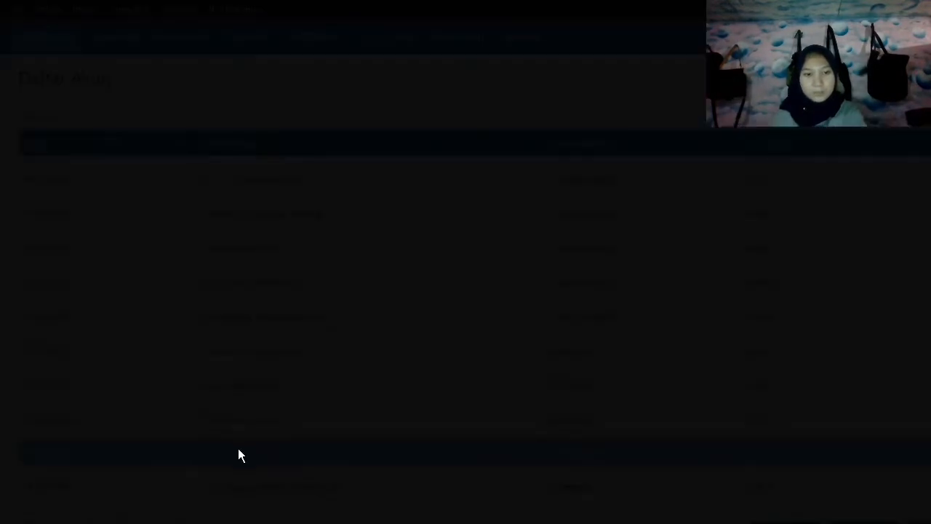
double_click(404, 276)
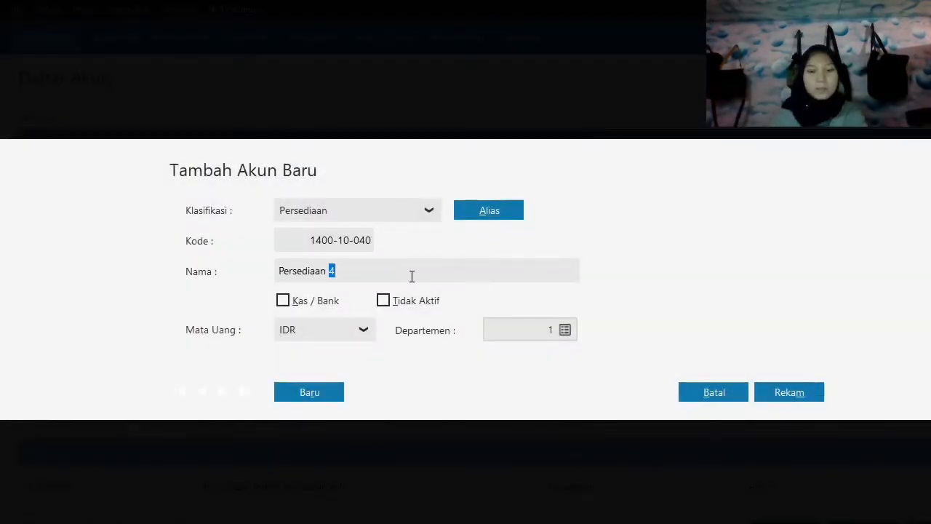
text(Barang Dagang)
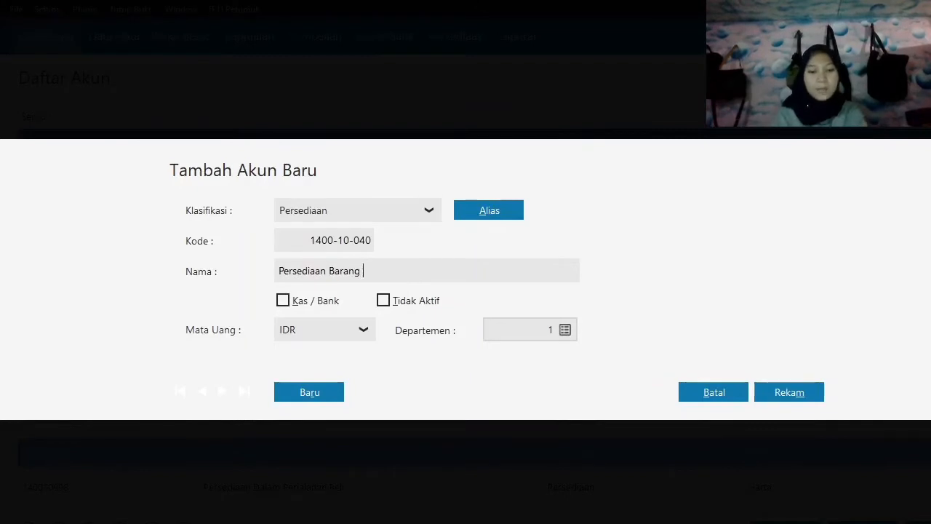
click(776, 393)
Rename the IDR current-liability account Hutang Usaha to Hutang Dagang and save the account.
scroll(558, 363, down, 5)
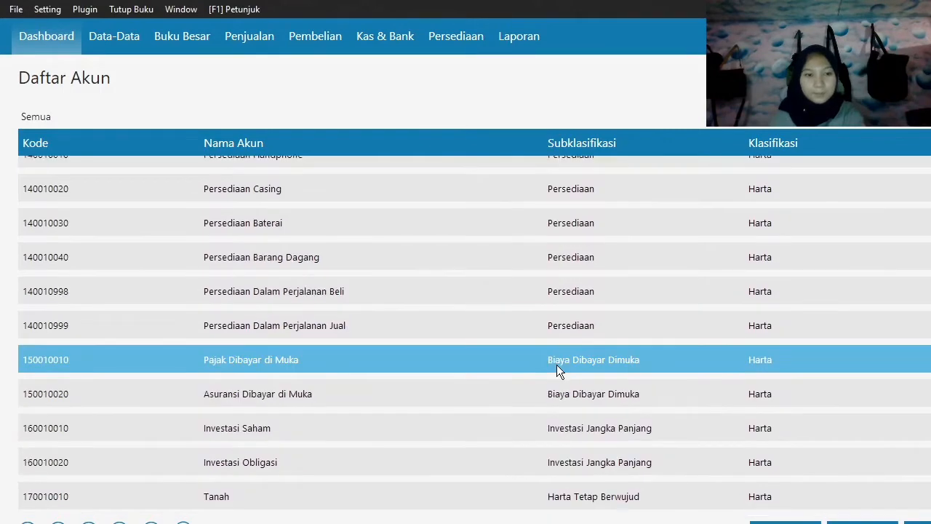
scroll(557, 365, down, 10)
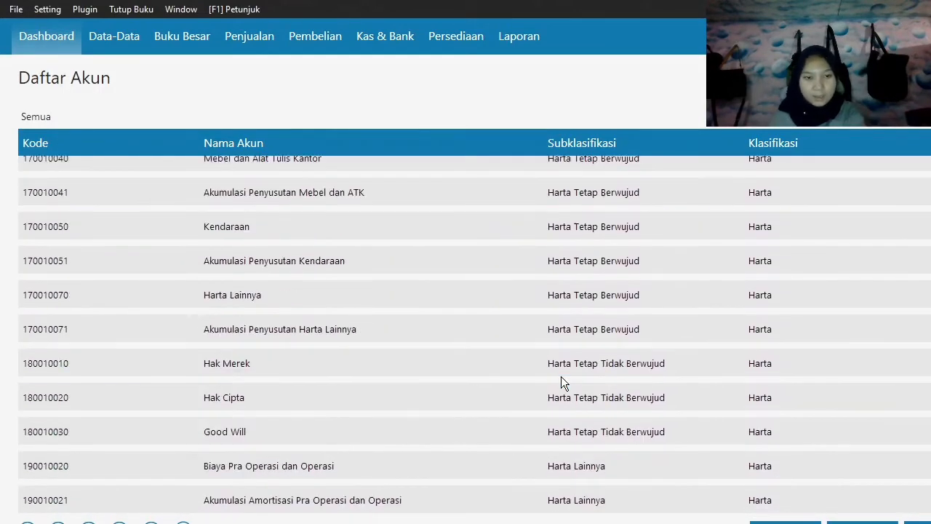
scroll(561, 376, down, 7)
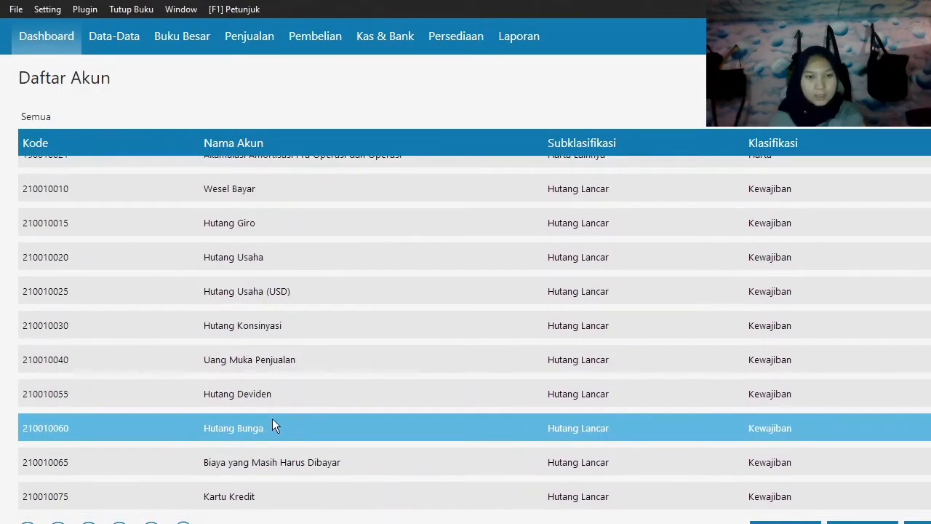
double_click(244, 257)
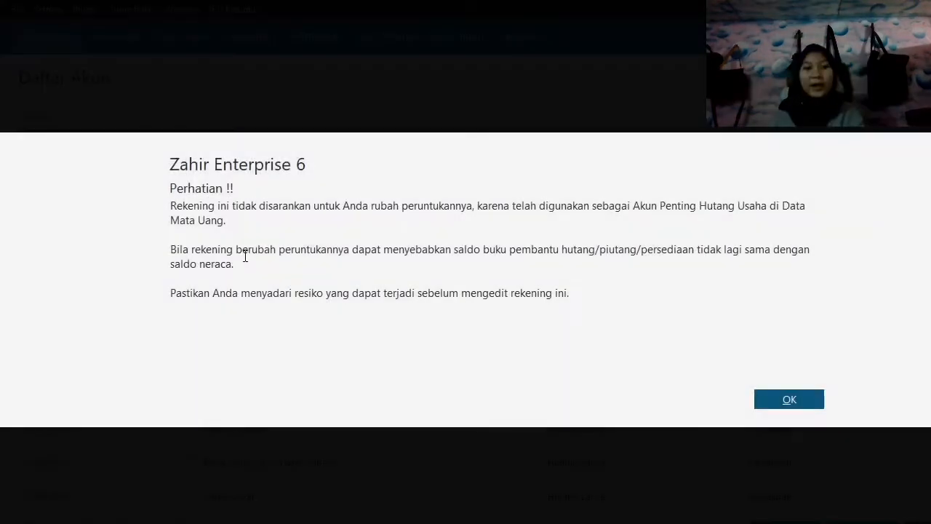
click(784, 398)
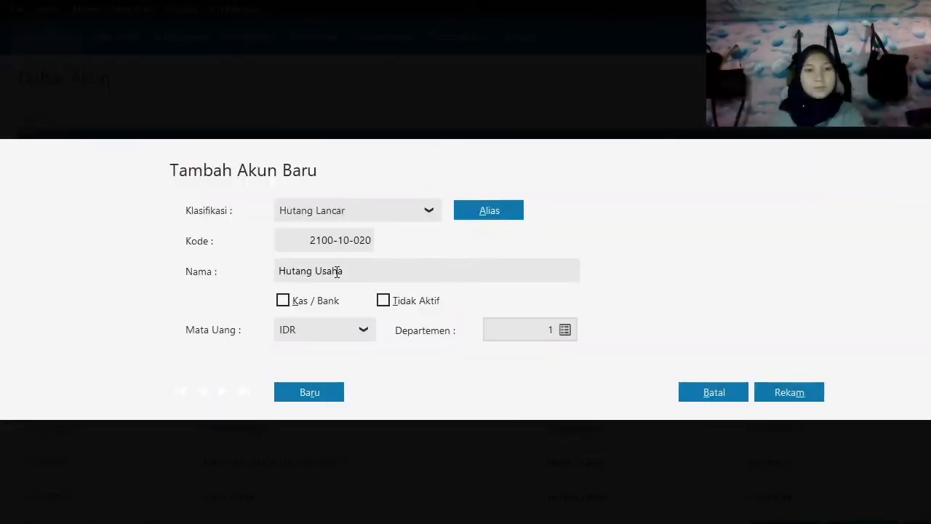
double_click(335, 271)
text(Dagang)
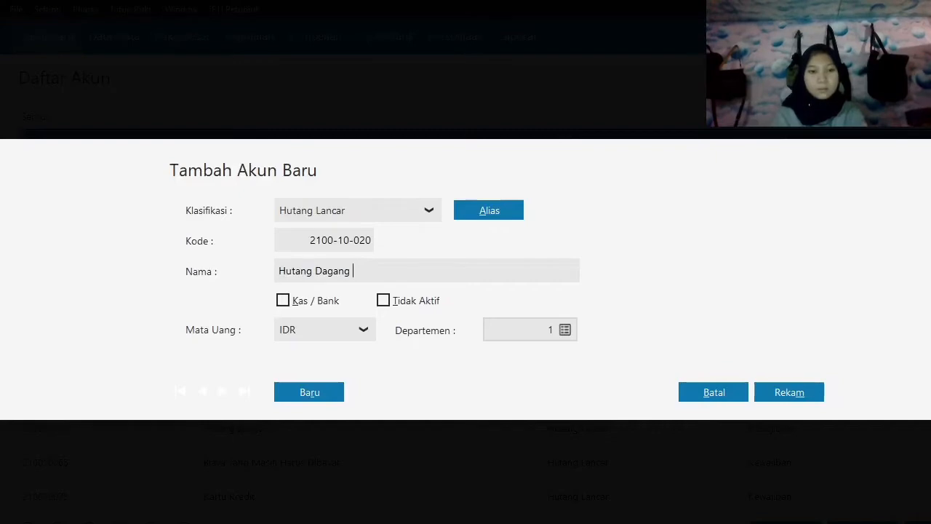
click(801, 391)
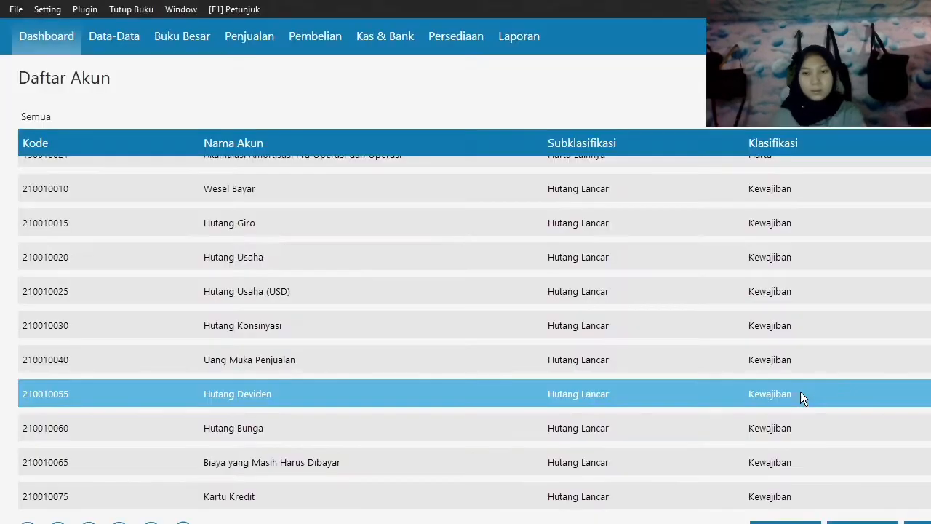
Rename the profit account Historical Balancing to Laba Tahun Berjalan and save the account.
scroll(585, 413, down, 2)
scroll(585, 413, down, 2)
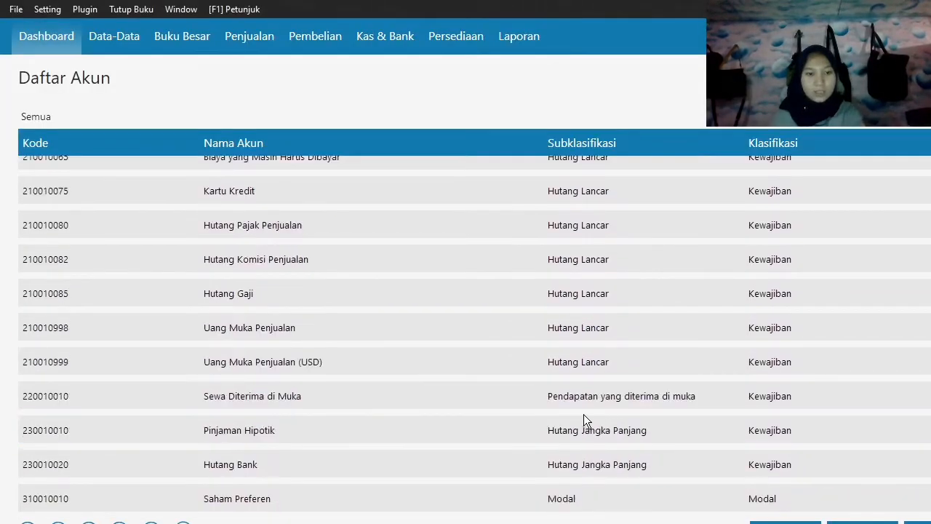
scroll(498, 429, down, 2)
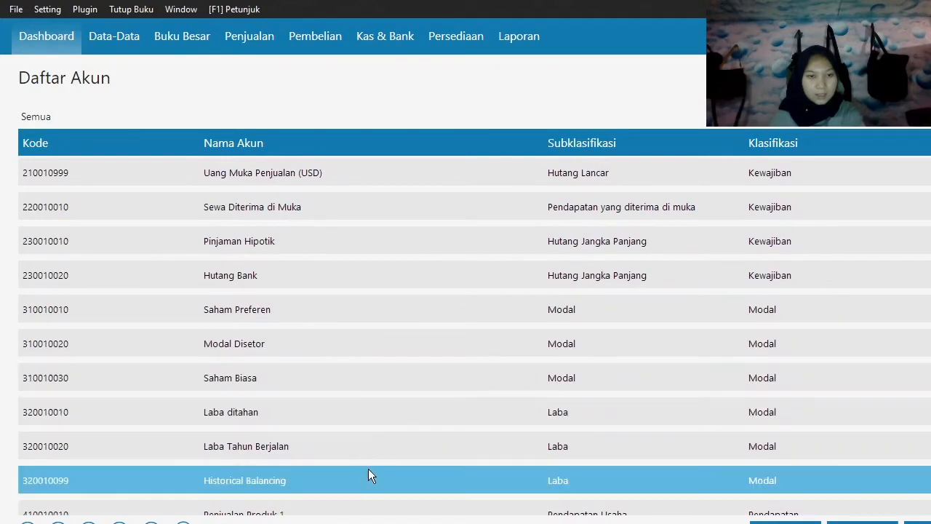
double_click(329, 483)
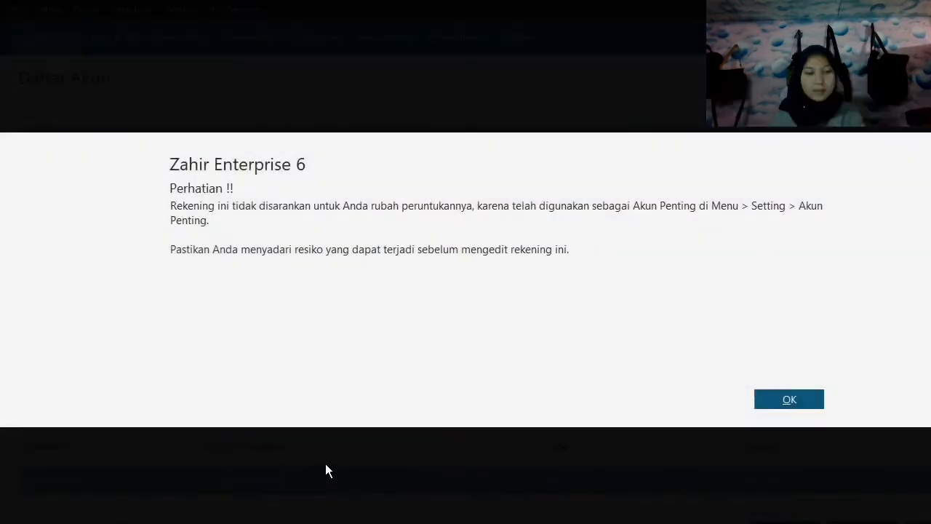
click(771, 407)
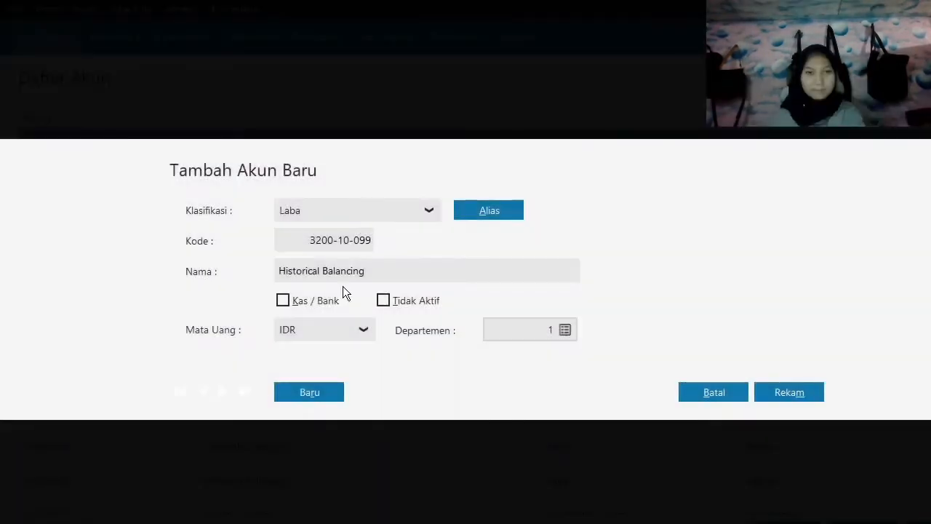
triple_click(377, 271)
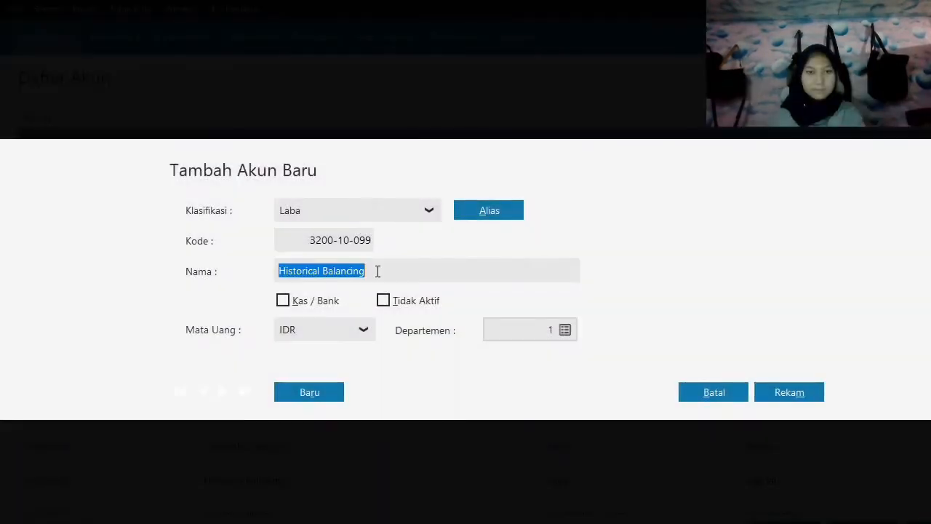
text(Laba Tah)
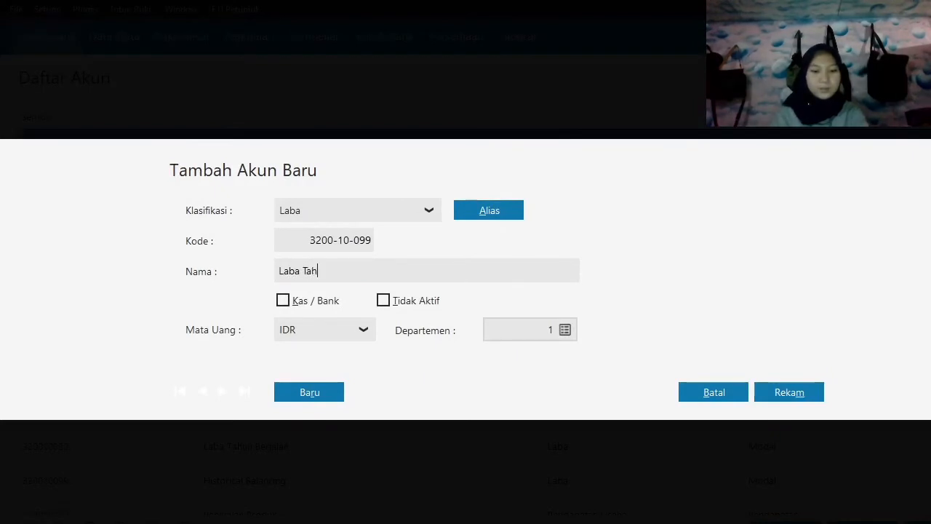
text(jalan)
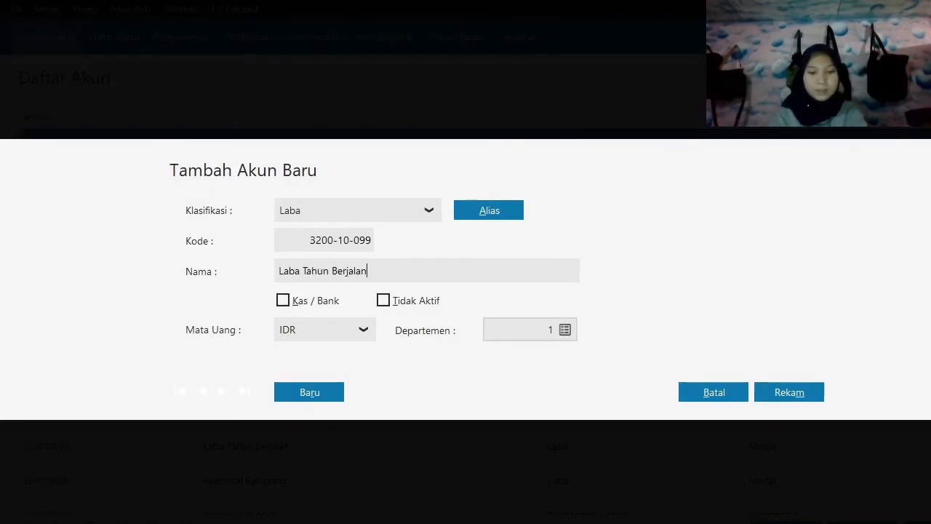
click(793, 399)
Rename the operating-revenue account Penjualan Produk 1 to Penjualan Barang Dagang and save the account.
scroll(302, 450, down, 1)
double_click(299, 448)
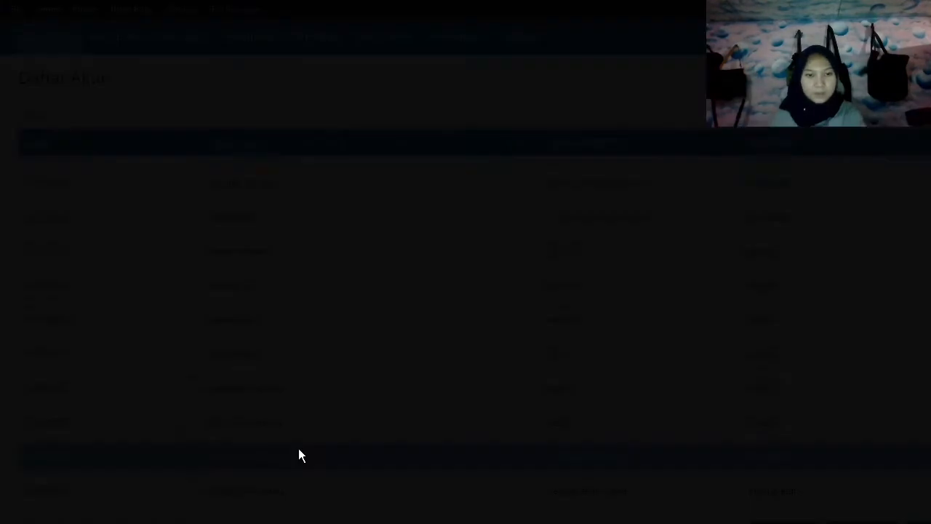
click(801, 405)
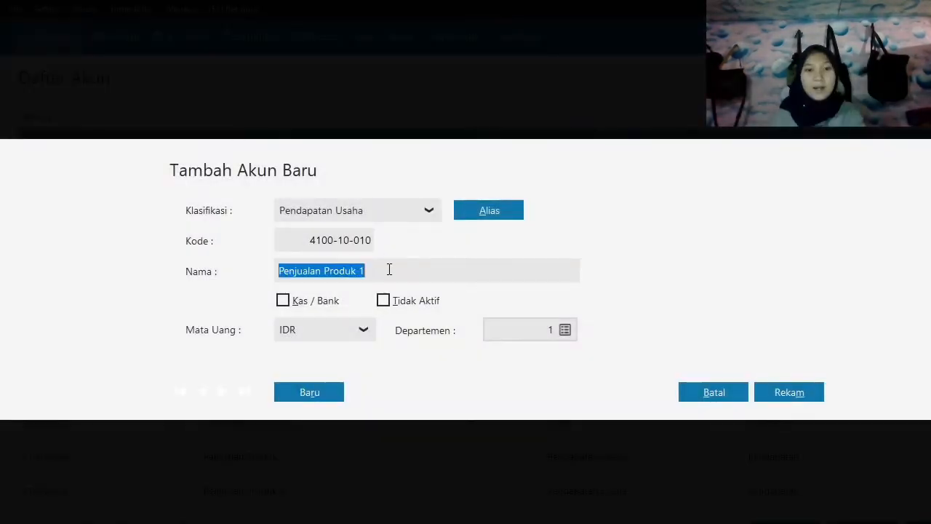
double_click(389, 270)
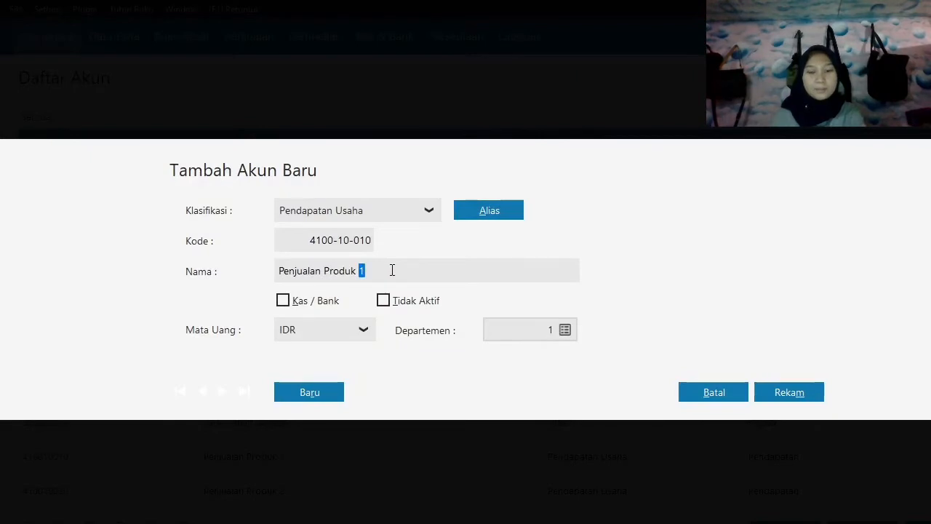
key(BackSpace)
key(BackSpace)
key(BackSpace)
key(BackSpace)
key(BackSpace)
key(BackSpace)
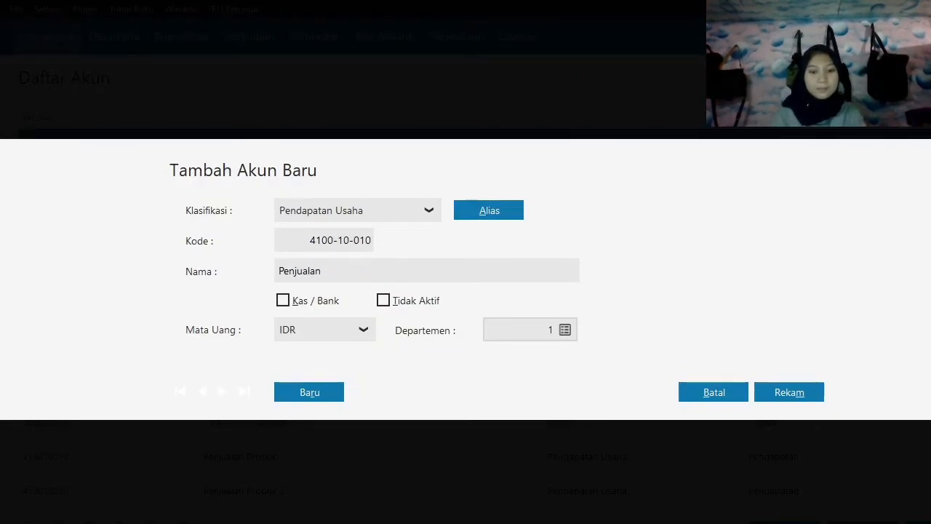
text(Barang Da)
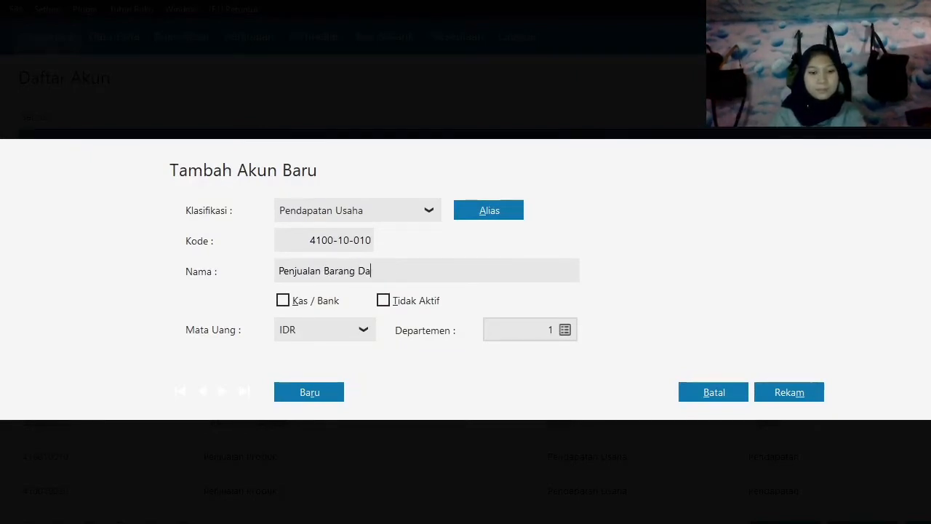
text(gan)
key(BackSpace)
text(gang)
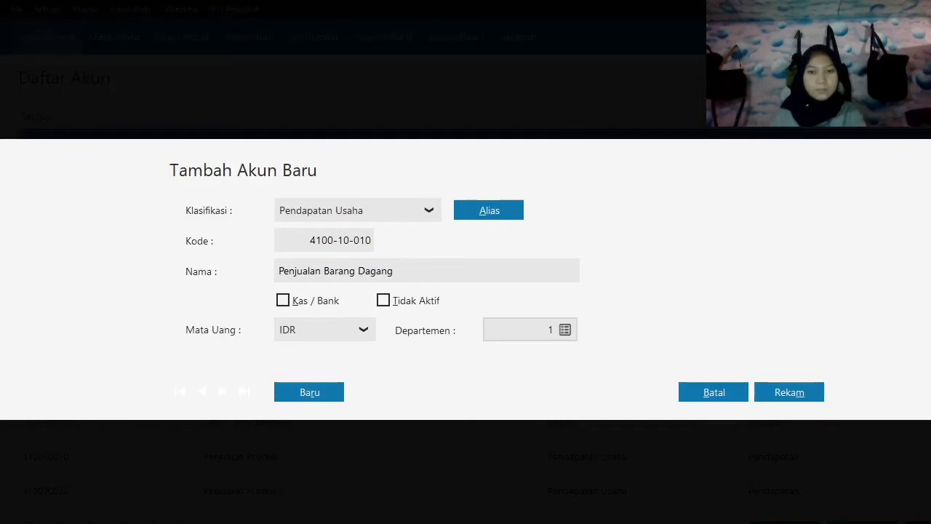
click(786, 386)
Rename the production-cost account Biaya 1 to Harga Pokok Penjualan and save the account.
scroll(697, 434, down, 10)
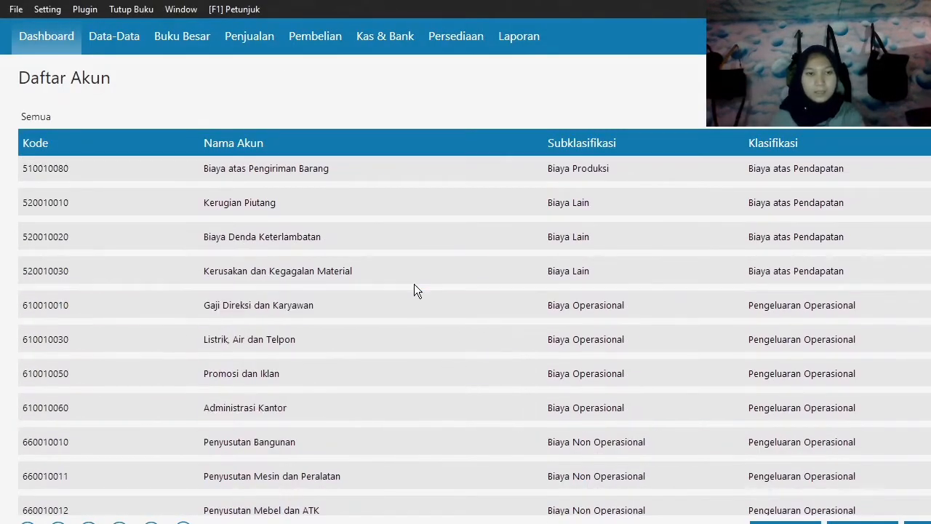
scroll(413, 204, up, 1)
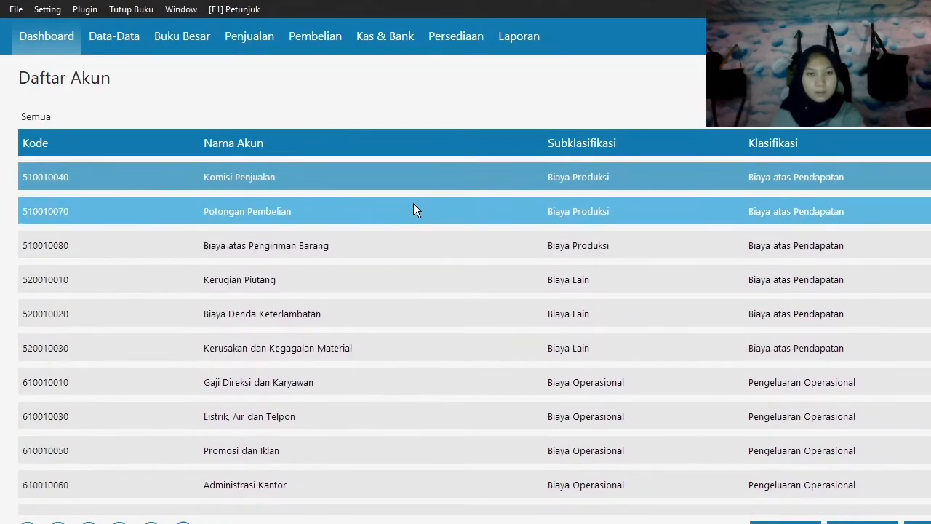
scroll(413, 204, up, 2)
double_click(385, 210)
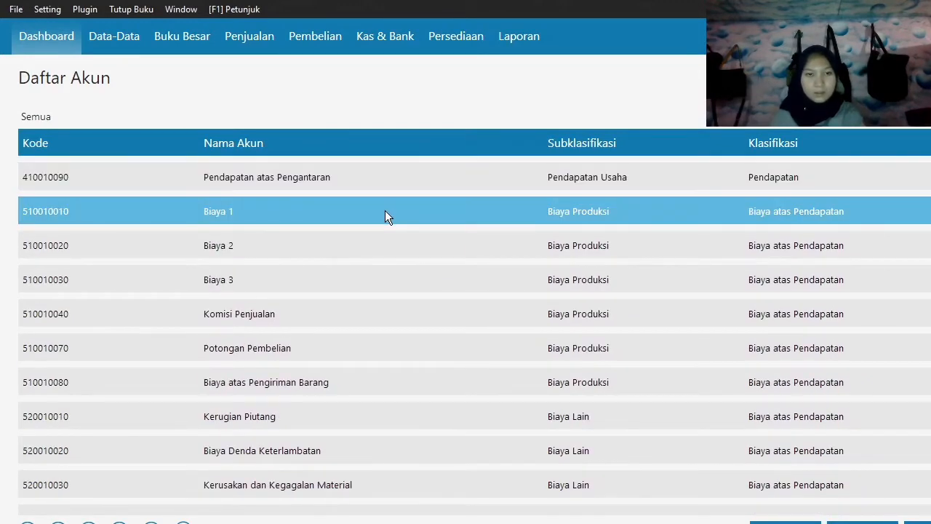
click(766, 404)
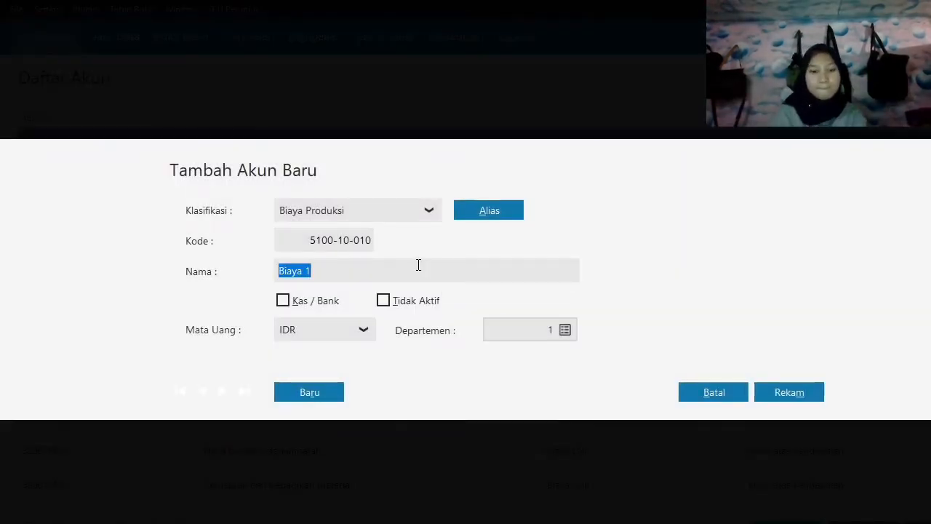
text(HArga Pokok)
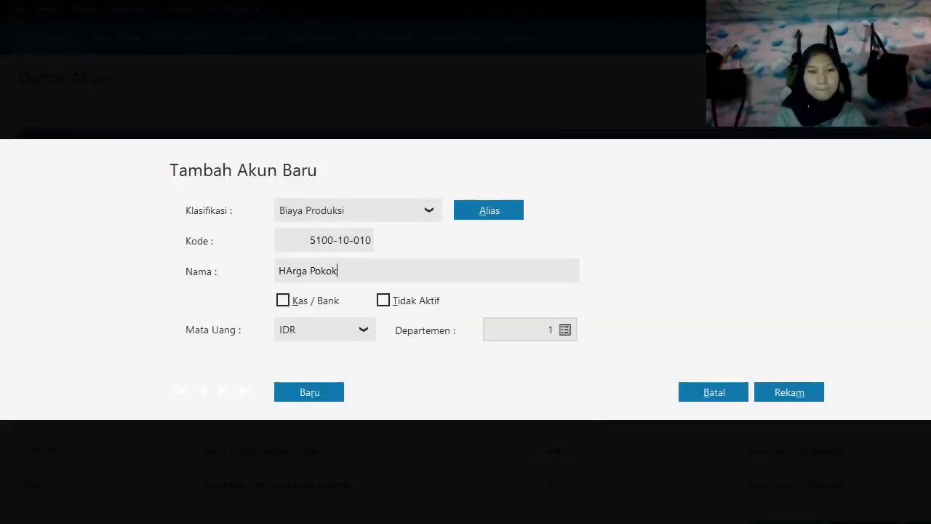
text( Penjual)
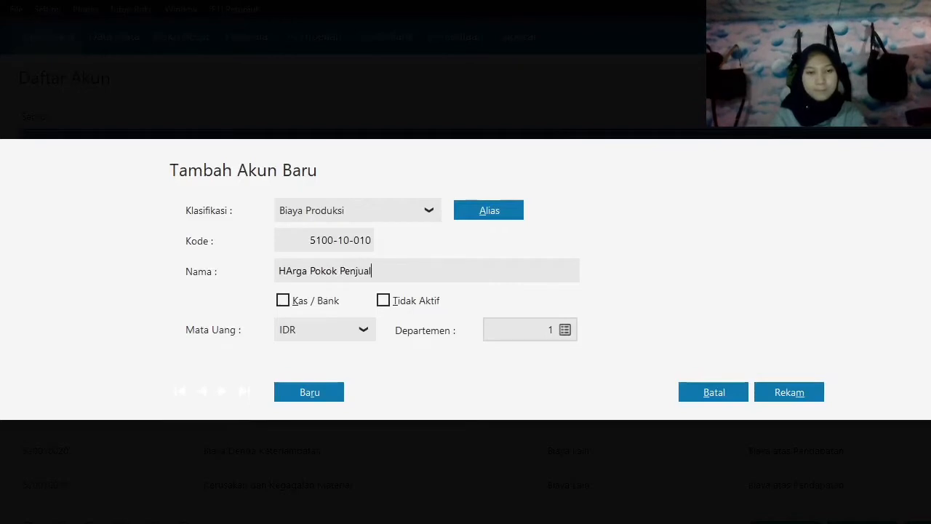
text(an)
key(Left)
key(Left)
key(Left)
key(Left)
key(Left)
key(Left)
key(Left)
key(Left)
key(Left)
key(Left)
key(Left)
key(Left)
key(Left)
key(Left)
key(Left)
key(Left)
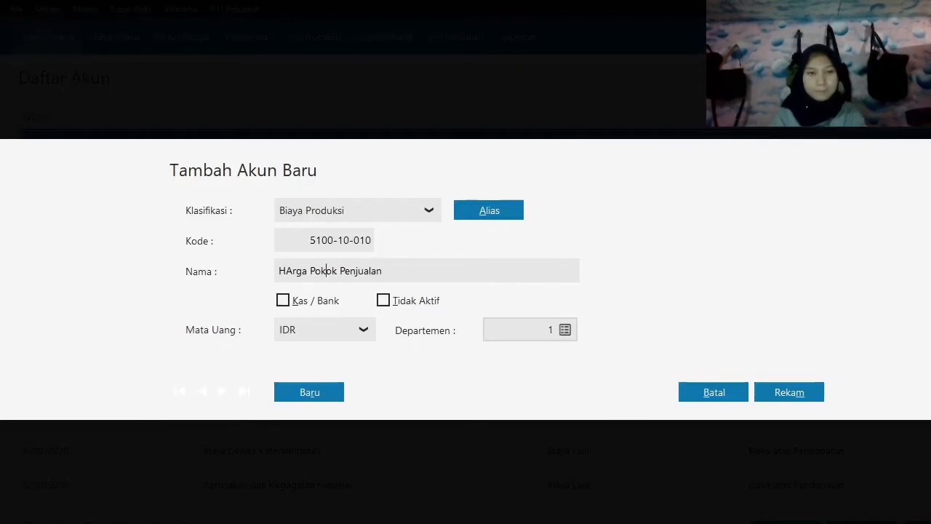
key(BackSpace)
text(a)
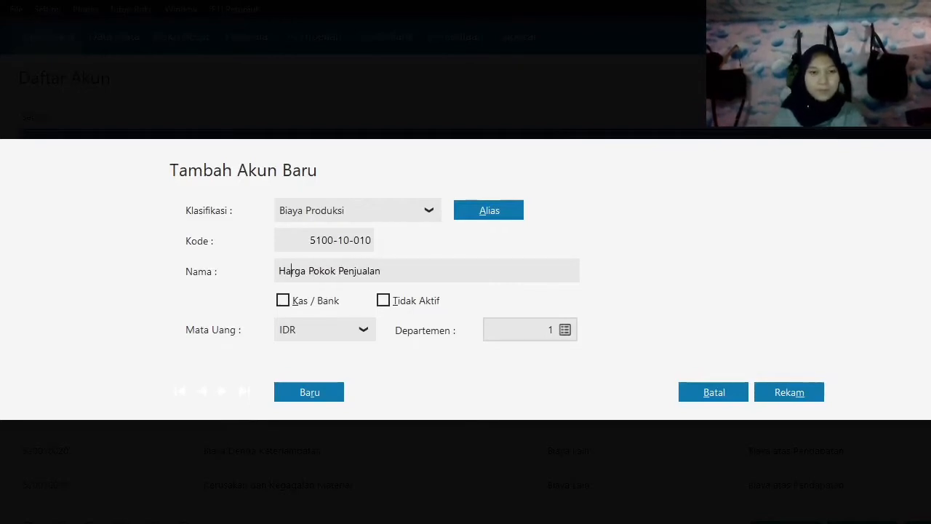
click(789, 387)
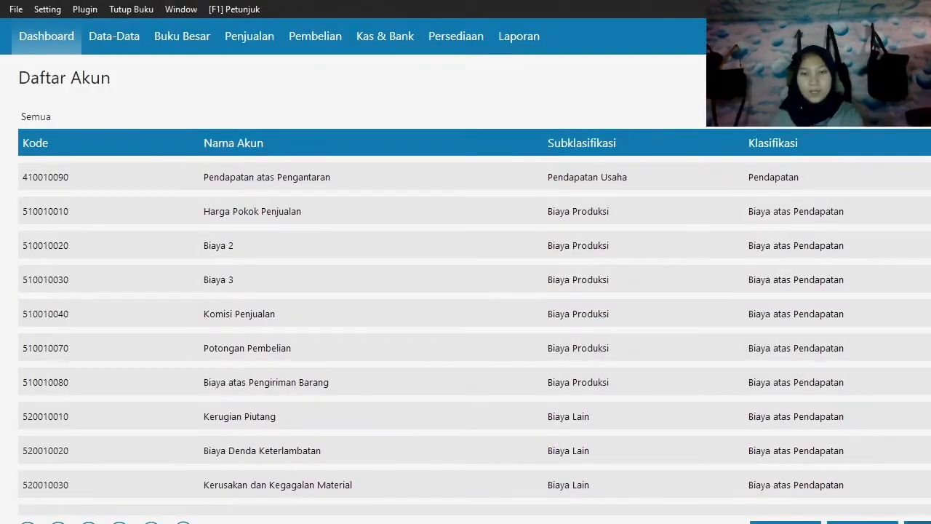
Close the account list and open the form for entering the accounts' opening balances.
click(923, 522)
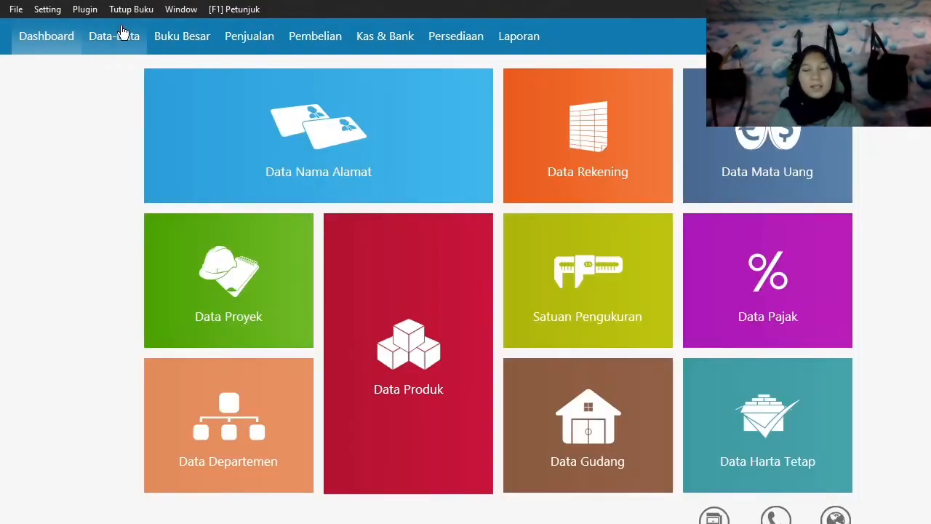
click(50, 9)
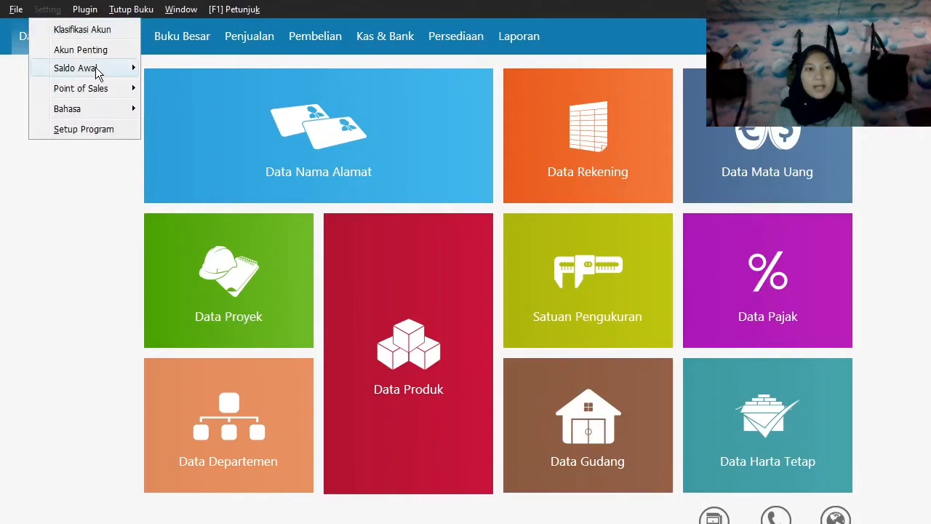
mouse_move(97, 72)
click(162, 71)
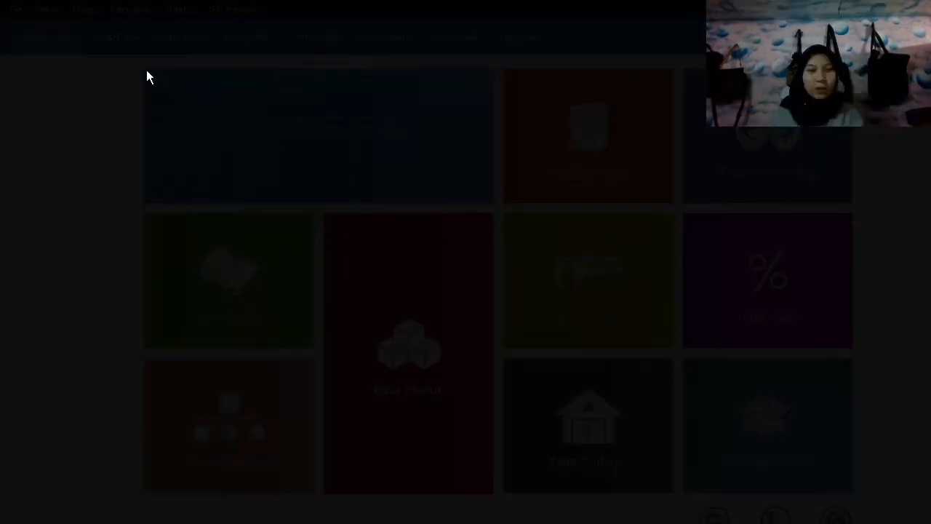
Set the opening balance of the IDR cash account Kas to 5,000,000.
key(Return)
key(Return)
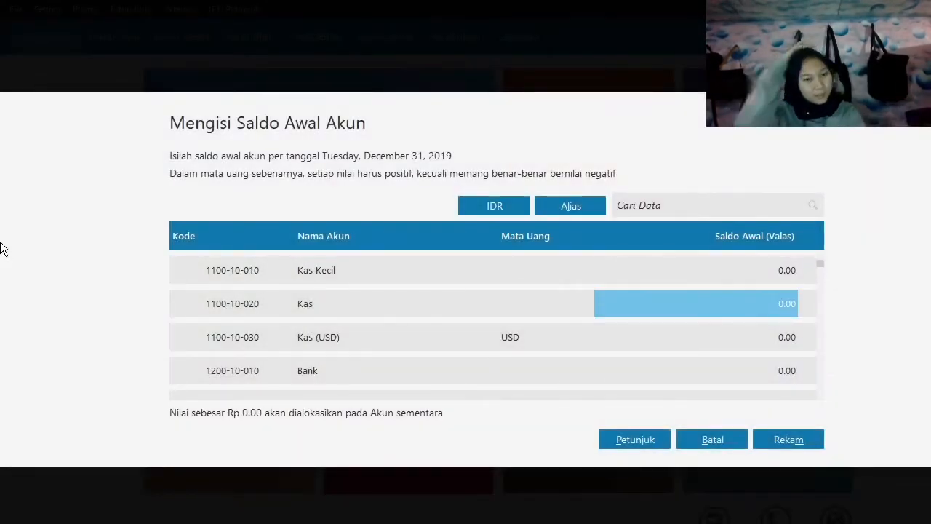
text(5,000,0)
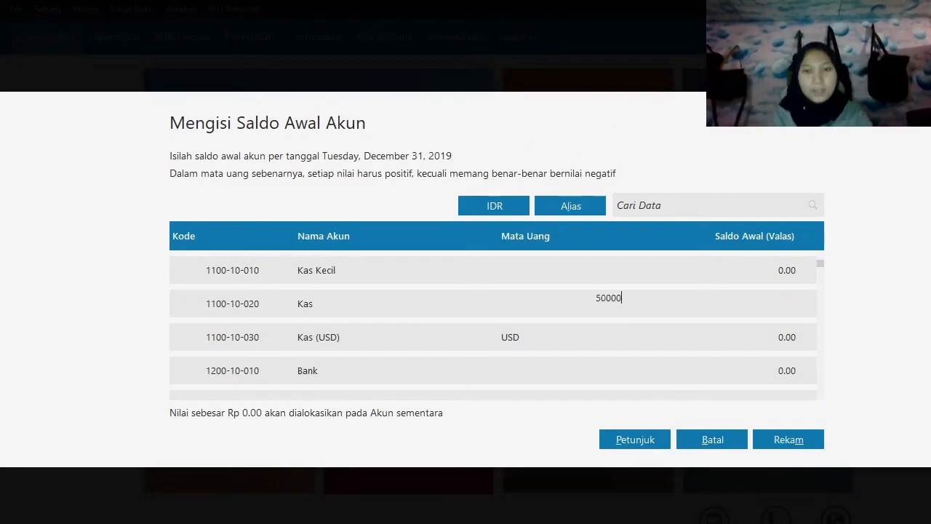
text(00)
key(Return)
key(Return)
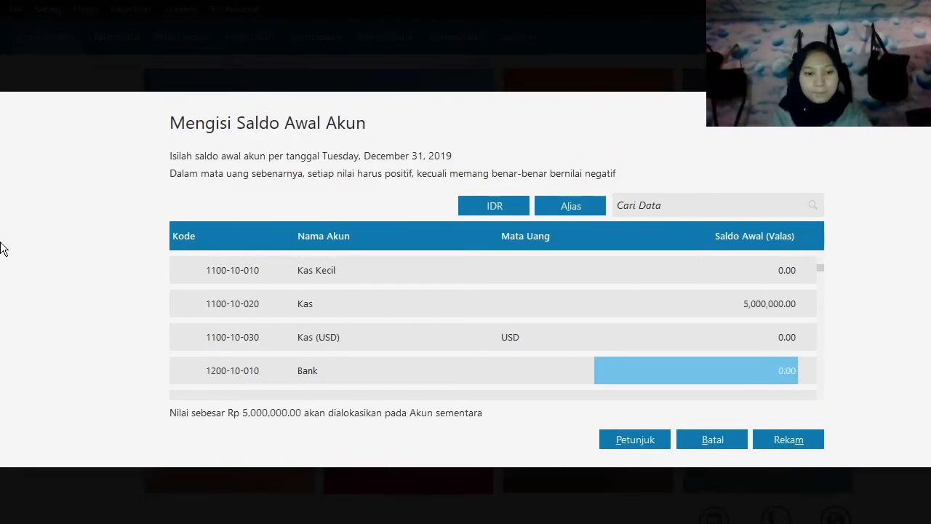
Set the opening balance of the IDR Bank account to 50,000,000.
text(50,0)
text(00,000)
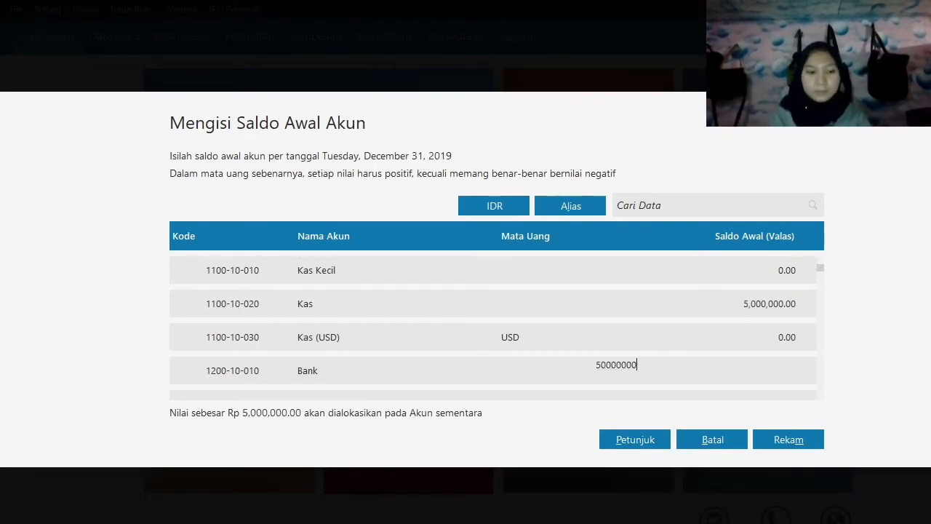
key(Return)
key(Return)
key(Return)
Set the opening balance of the receivables account Piutang Dagang to 15,000,000.
text(1)
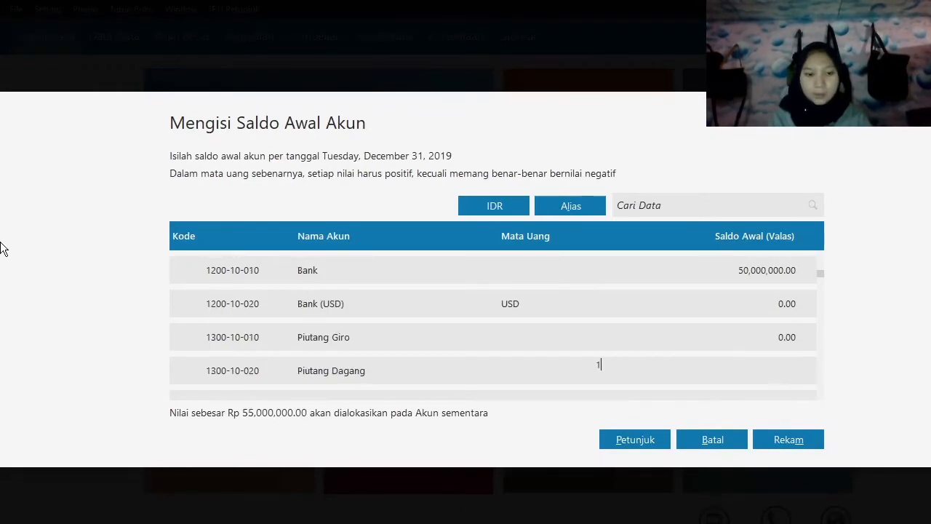
text(5000000)
key(Return)
key(Return)
key(Return)
key(Return)
key(Return)
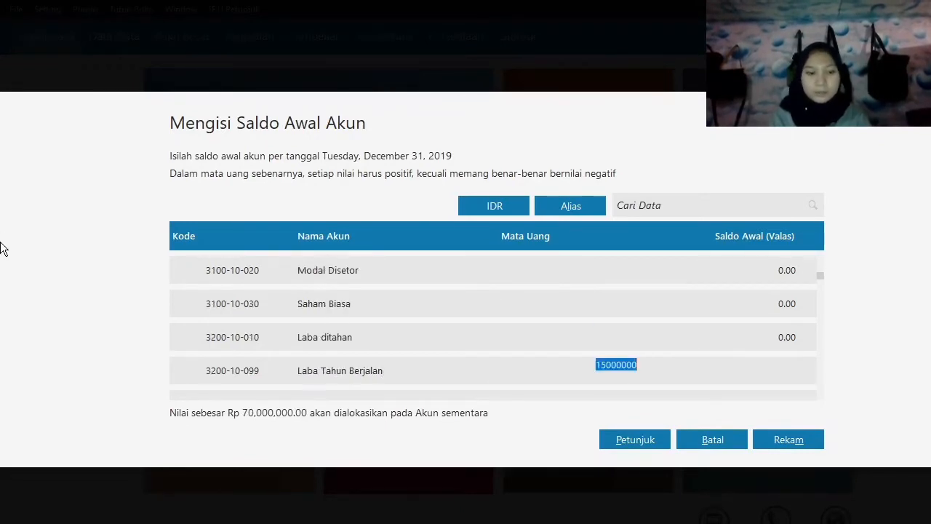
Set the opening balance of the inventory account Persediaan Handphone to 20,200,000.
key(Return)
key(Return)
key(Return)
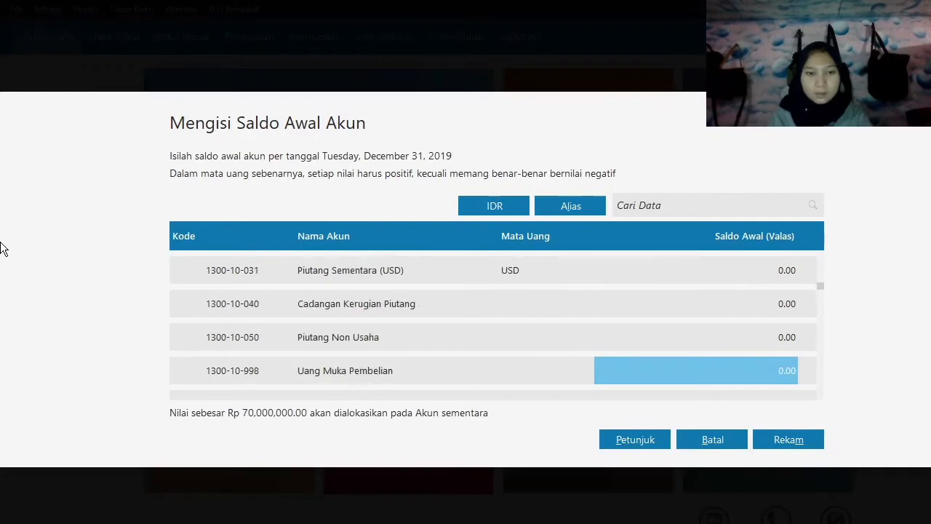
text(20)
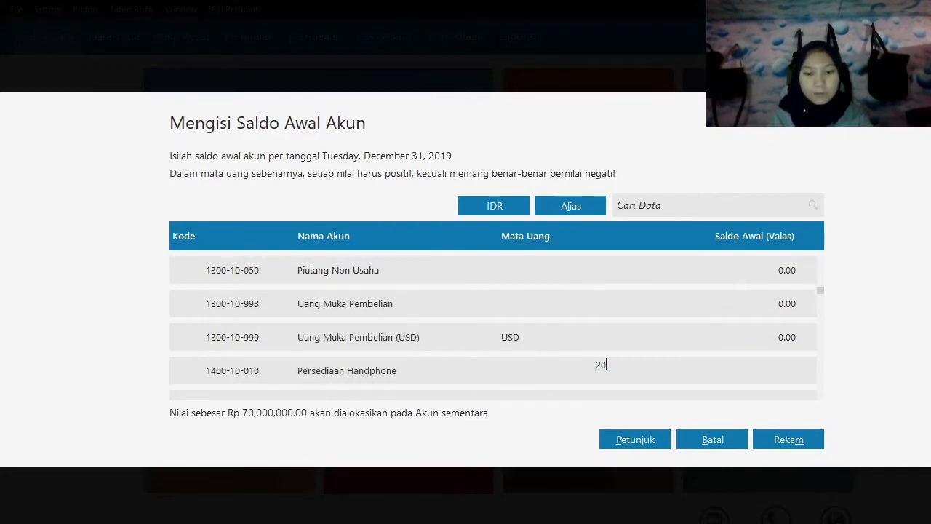
text(,200,000)
key(Return)
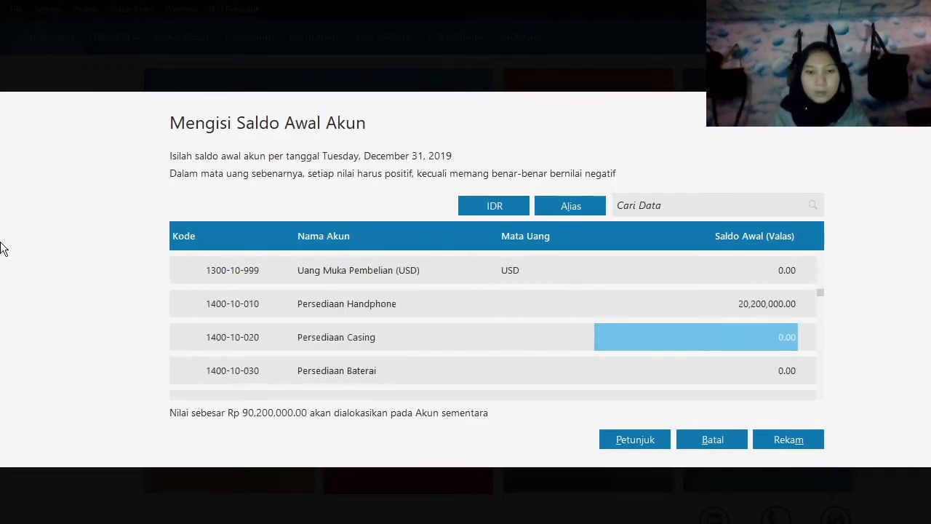
Set the opening balance of the inventory account Persediaan Casing to 1,500,000.
text(1)
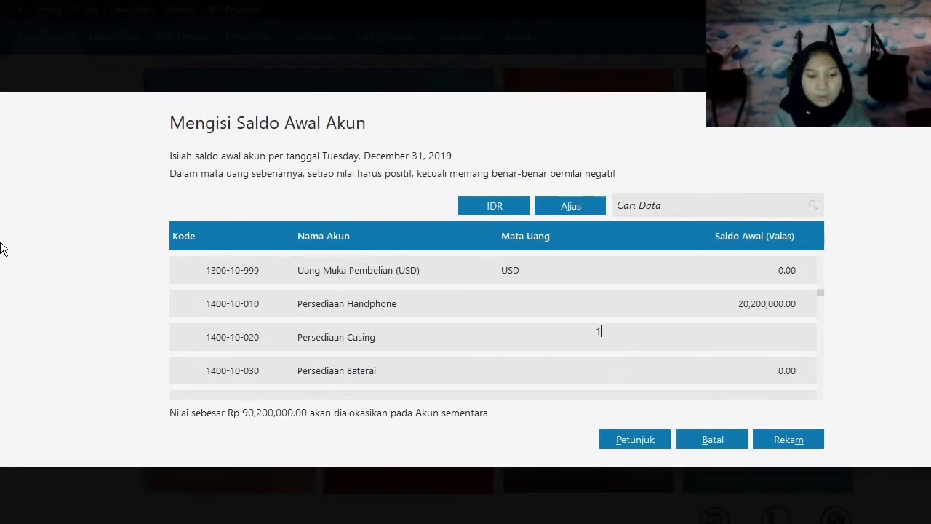
text(7)
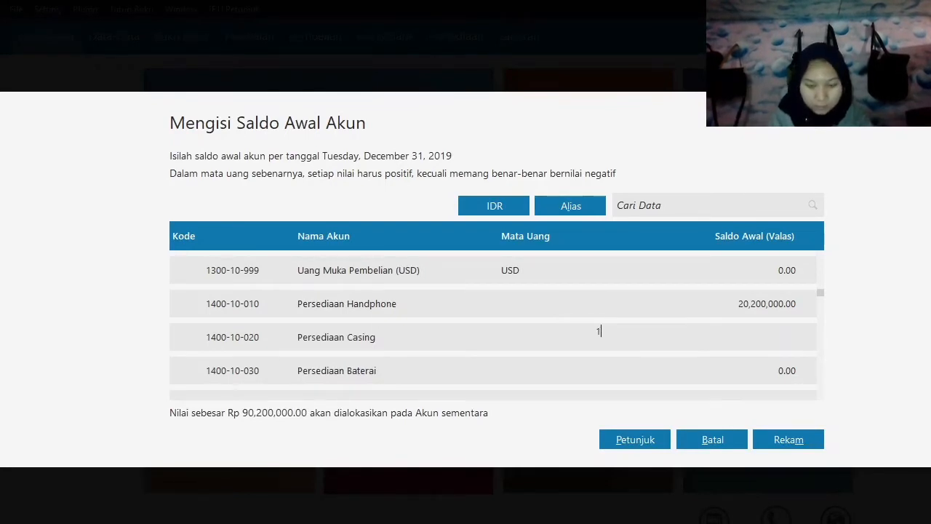
text(500000)
key(Return)
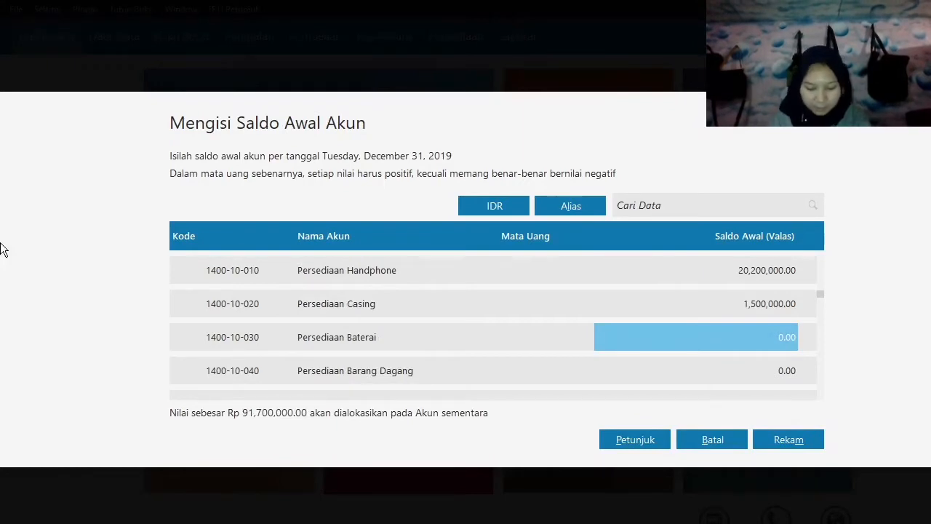
Set the opening balance of the inventory account Persediaan Baterai to 750,000.
text(75)
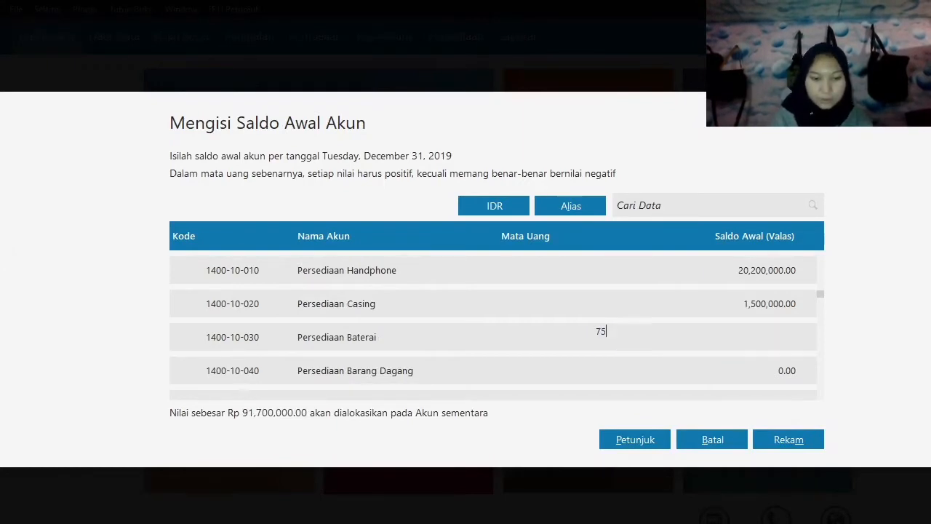
text(000)
key(Return)
key(Return)
key(Return)
key(Return)
key(Return)
key(Return)
key(Return)
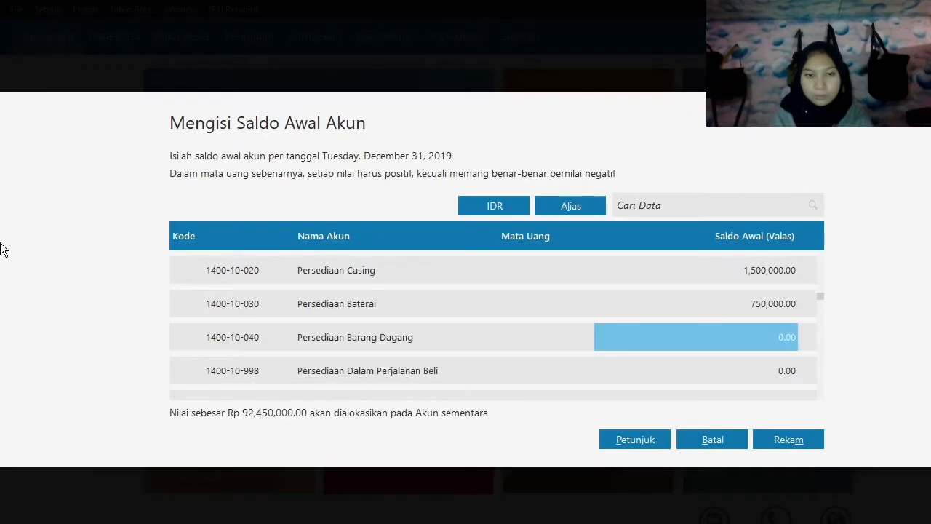
Set the opening balance of the vehicle account Kendaraan to 120,000,000.
key(Return)
key(Return)
key(Return)
key(Return)
key(Return)
key(Return)
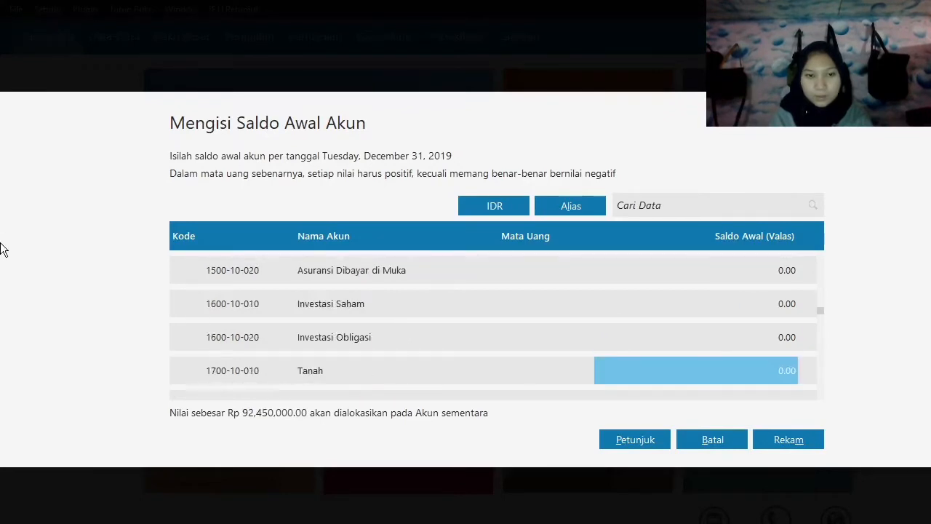
key(Return)
key(Return)
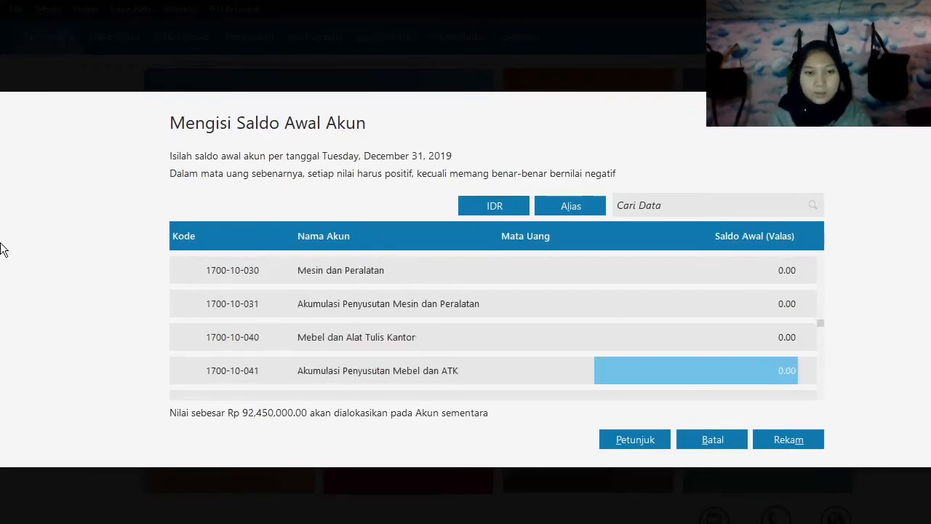
text(120)
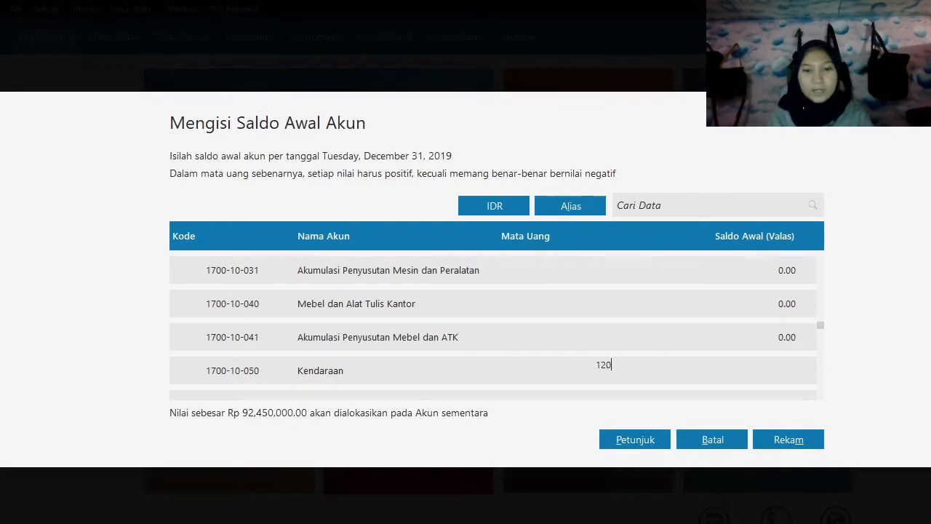
text(,000,000)
key(Return)
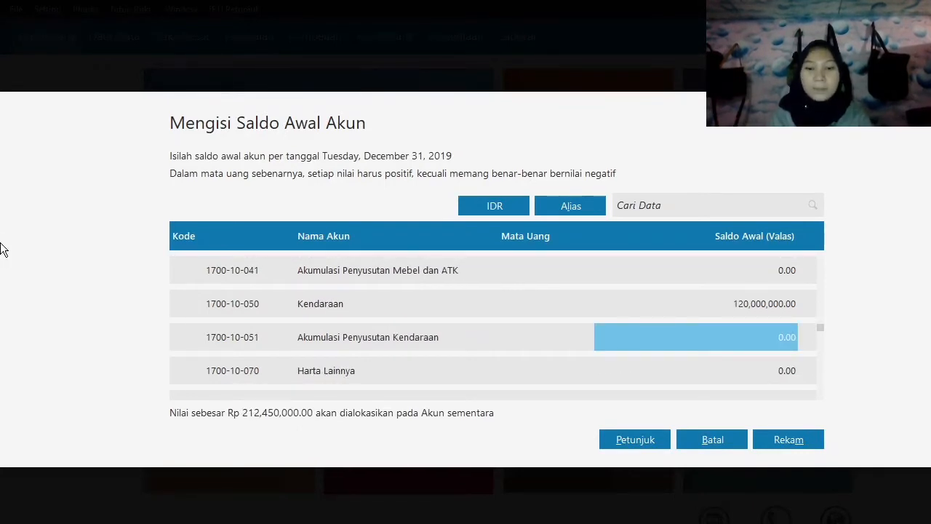
Set the opening balance of the accumulated depreciation account Akumulasi Penyusutan Kendaraan to -12,000,000.
text(-1)
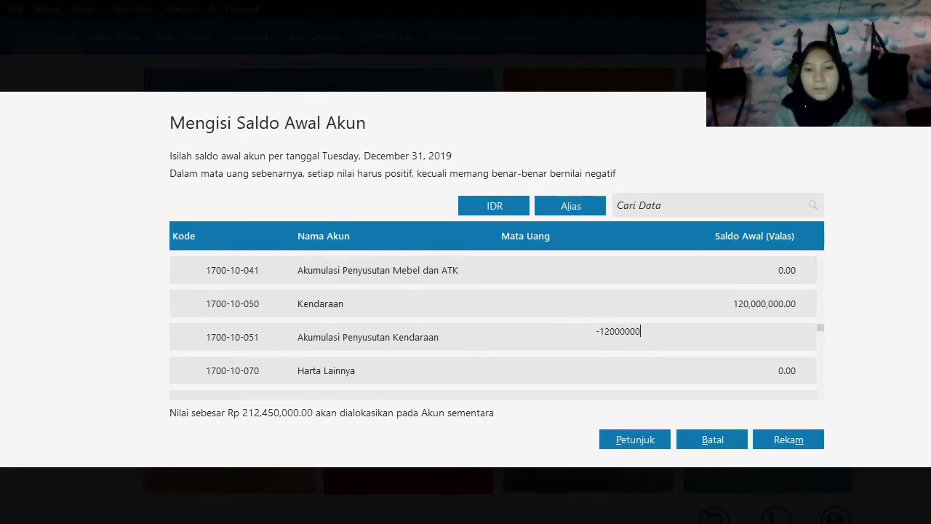
text(2000000)
key(Return)
Set the opening balance of the trade payables account Hutang Dagang to 5,400,000.
key(Down)
key(Down)
key(Down)
key(Down)
key(Down)
key(Down)
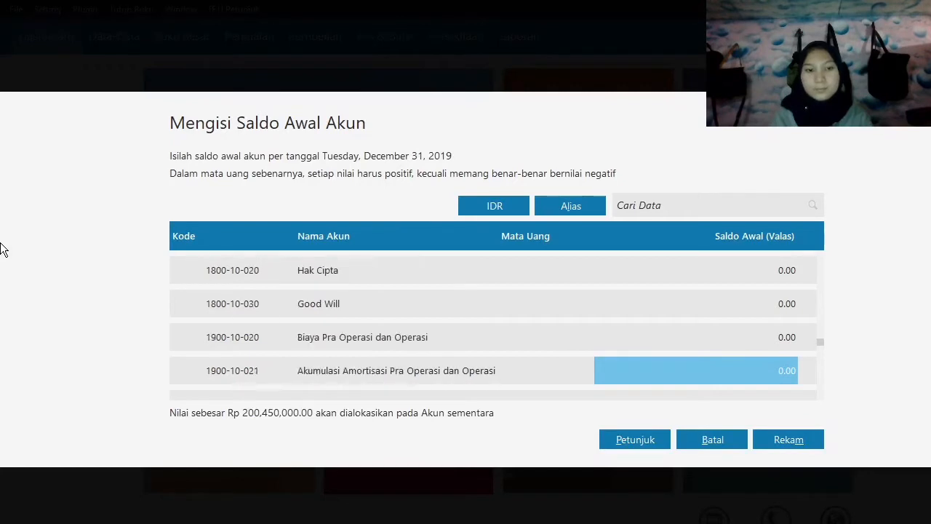
key(Down)
key(Down)
key(Down)
key(Down)
key(Up)
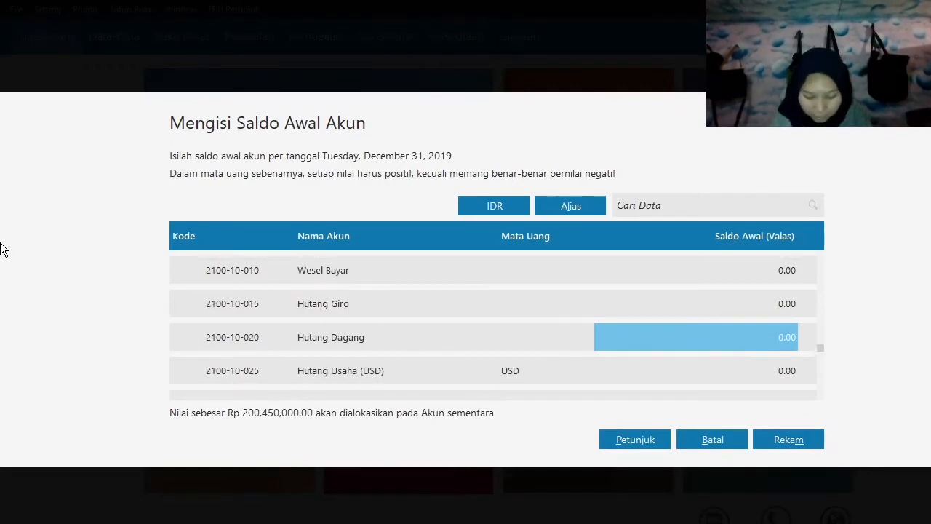
text(5400000)
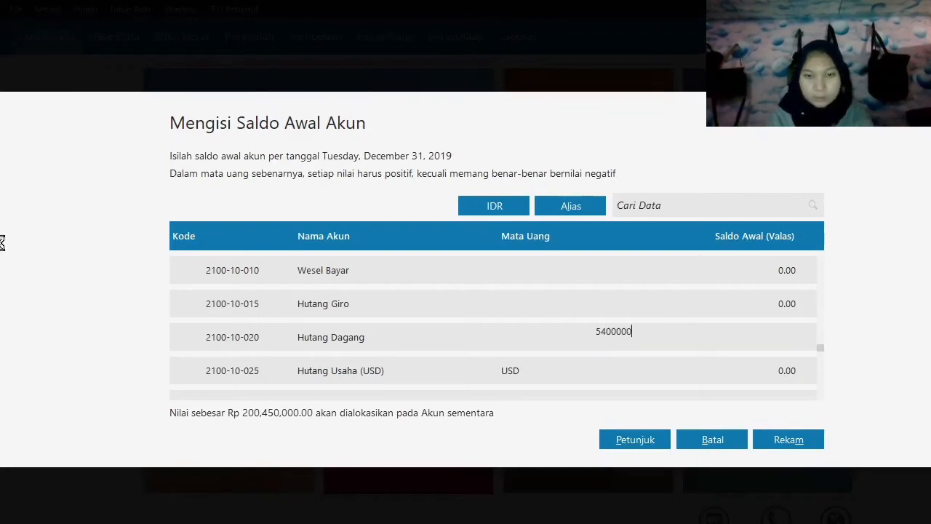
key(Return)
Set the opening balance of the bank loan account Hutang Bank to 30,000,000.
key(Down)
key(Down)
key(Down)
key(Down)
key(Down)
key(Down)
key(Down)
key(Down)
key(Down)
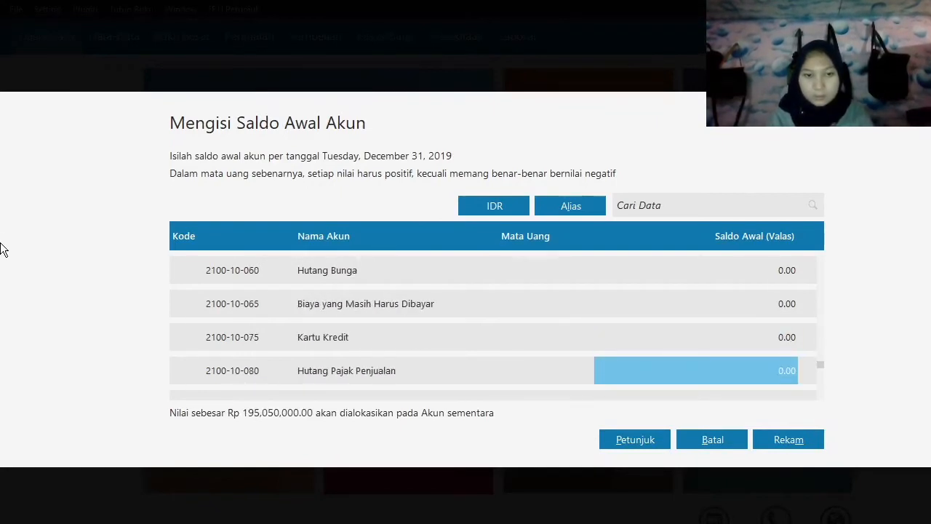
key(Down)
key(Down)
key(Down)
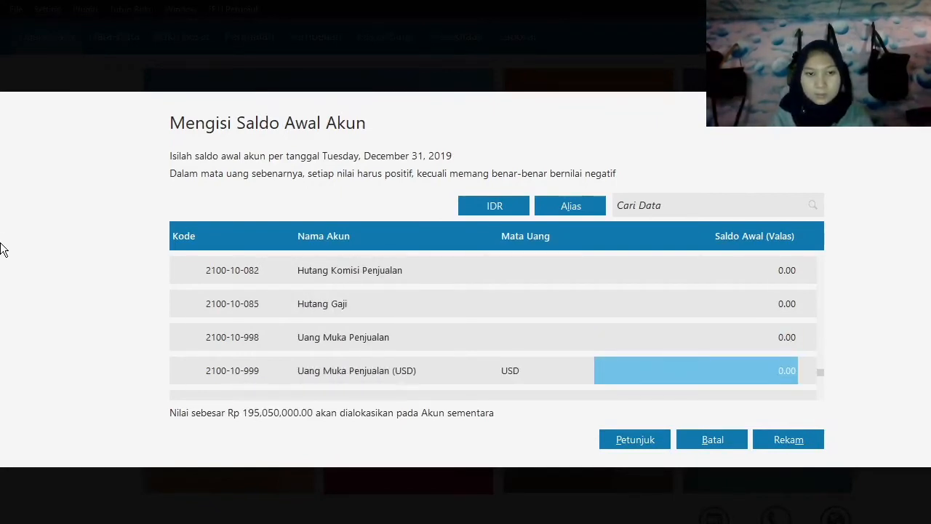
key(Down)
key(Down)
key(Down)
text(30000)
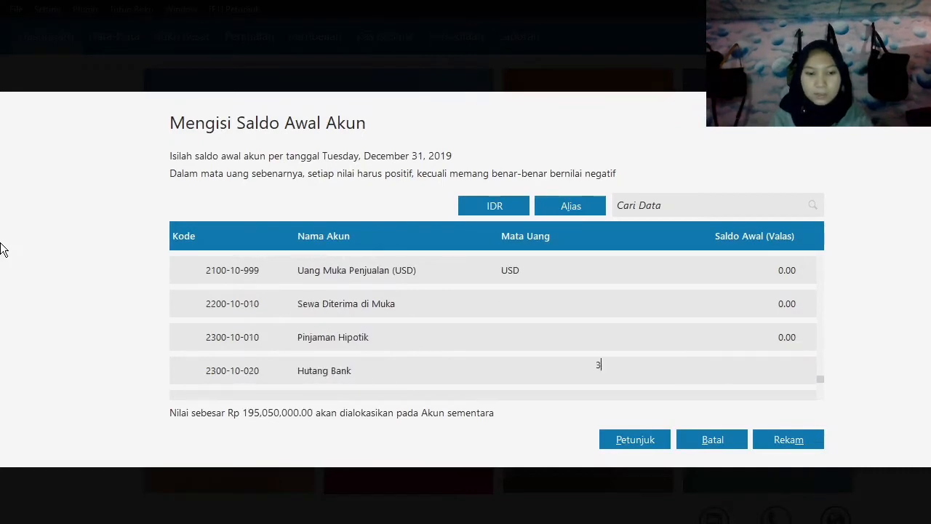
key(Return)
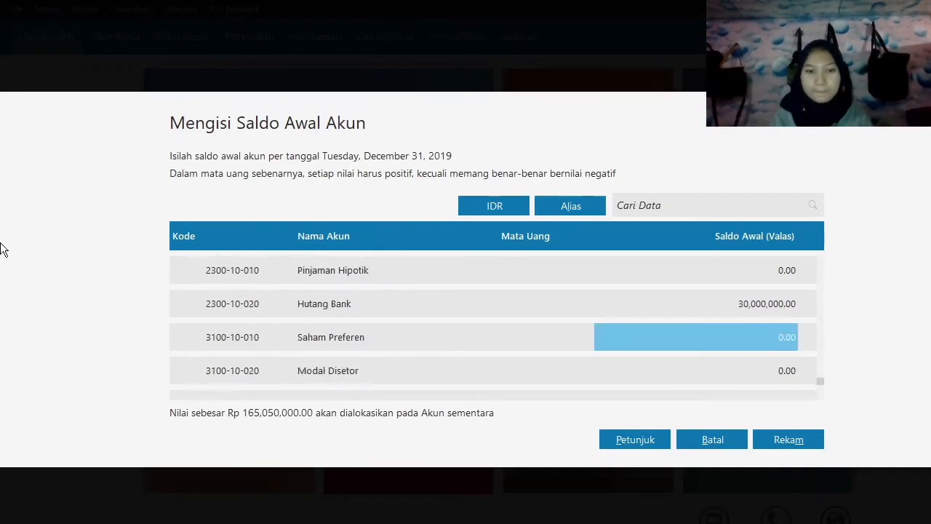
Set the opening balance of the paid-in capital account Modal Disetor to 100,000,000.
key(Down)
key(Return)
text(100,)
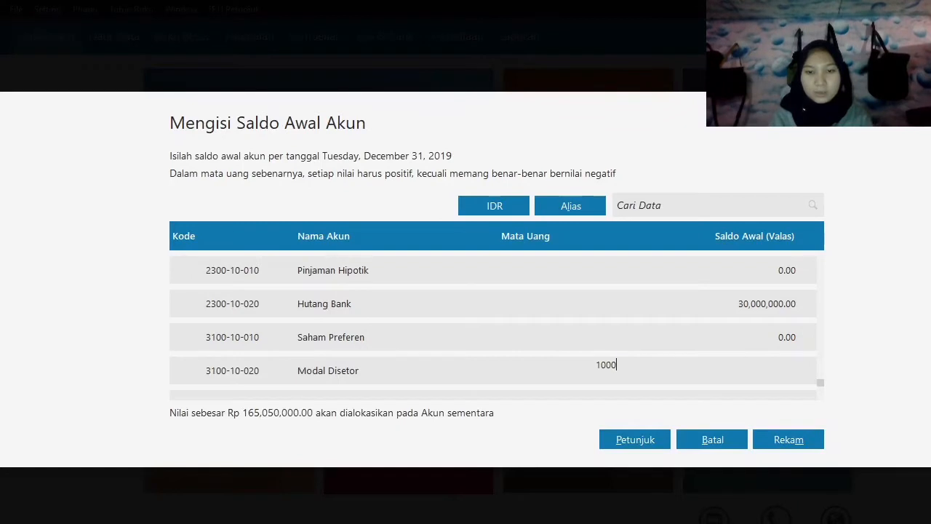
text(000,000)
key(Return)
Set the opening balance of the retained earnings account Laba ditahan to 40,000,000.
key(Down)
key(Down)
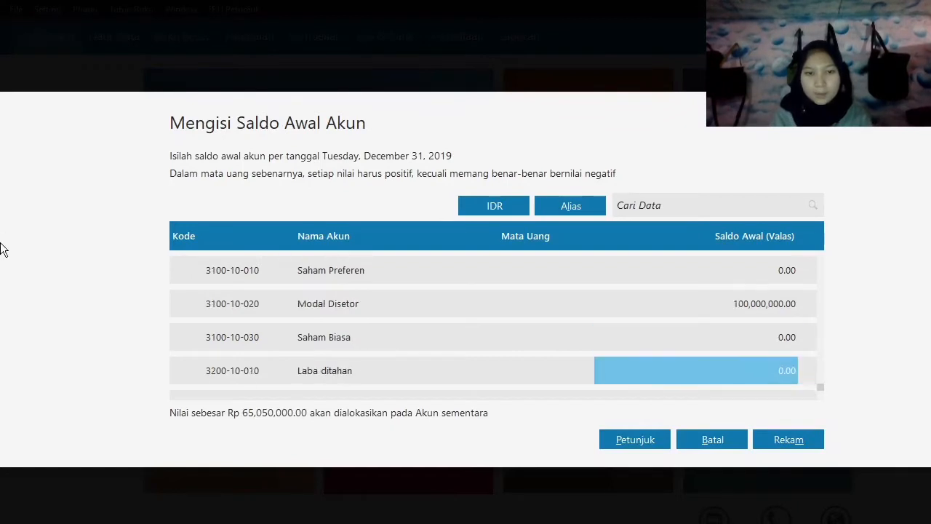
key(Return)
text(40,000,)
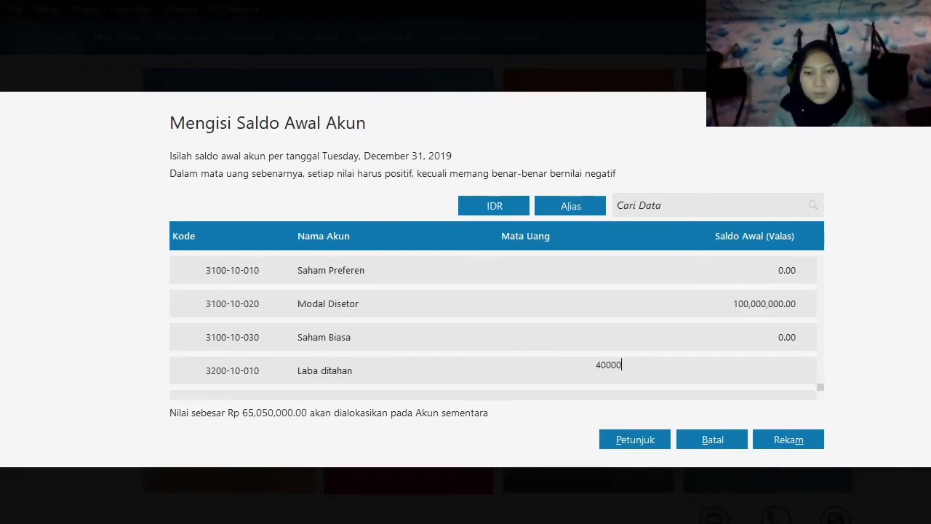
text(000)
key(Return)
Set the opening balance of Laba Tahun Berjalan to 25,050,000 and record the account opening balances.
key(Down)
key(Return)
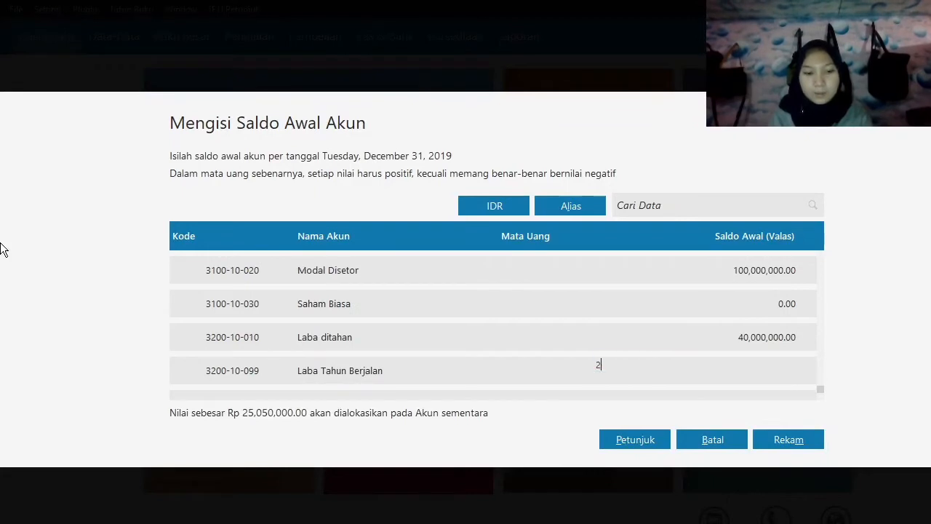
text(25050)
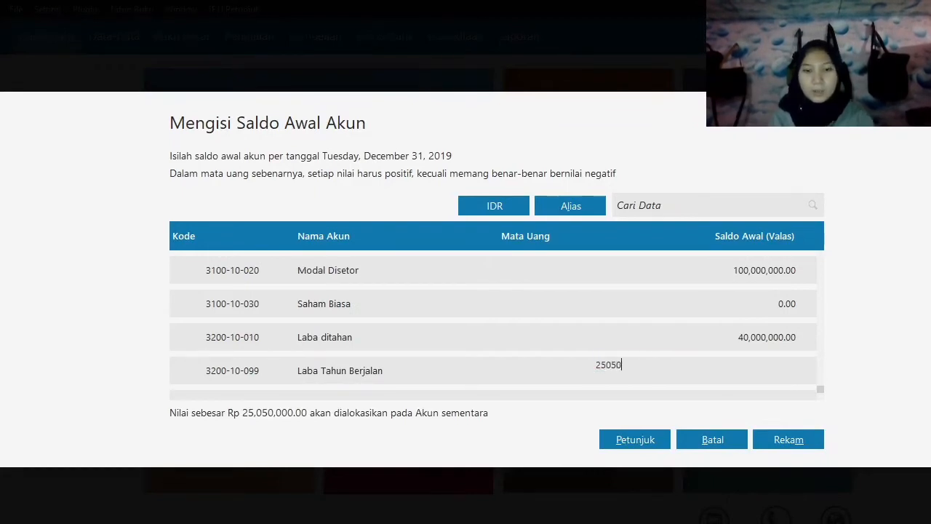
text(000)
key(Return)
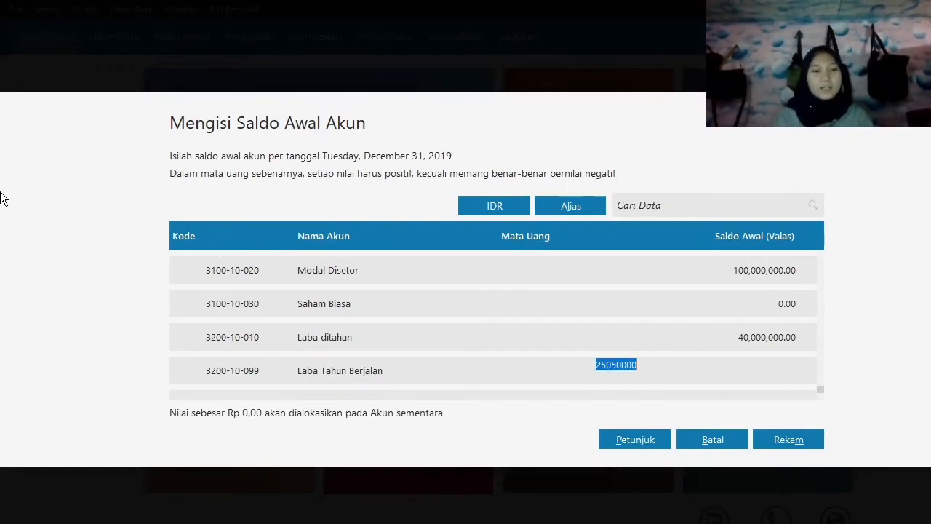
click(798, 439)
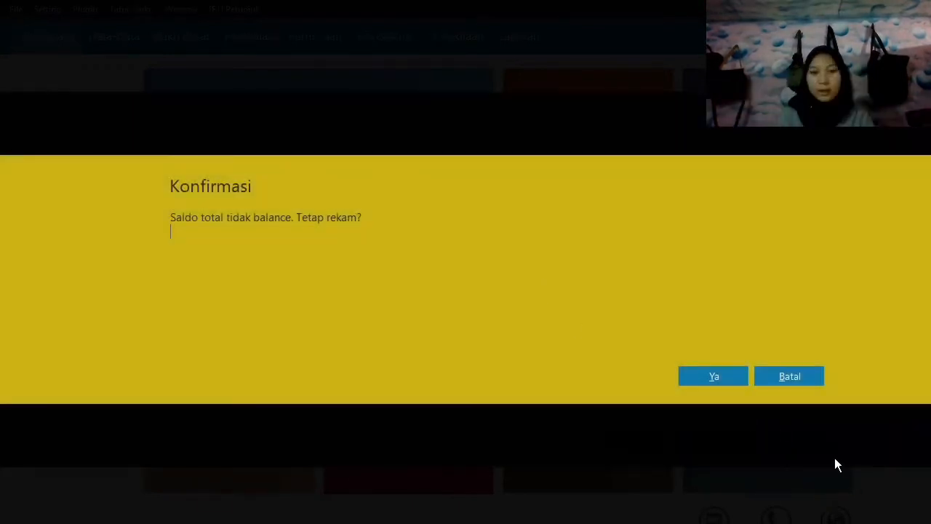
click(696, 376)
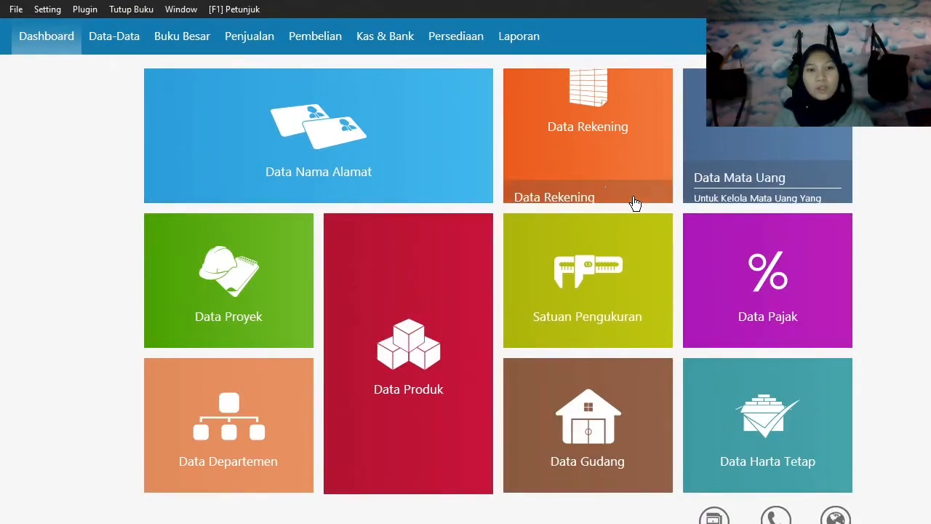
Add a new name-and-address record for the customer company Toko Anugrah and save it.
mouse_move(529, 239)
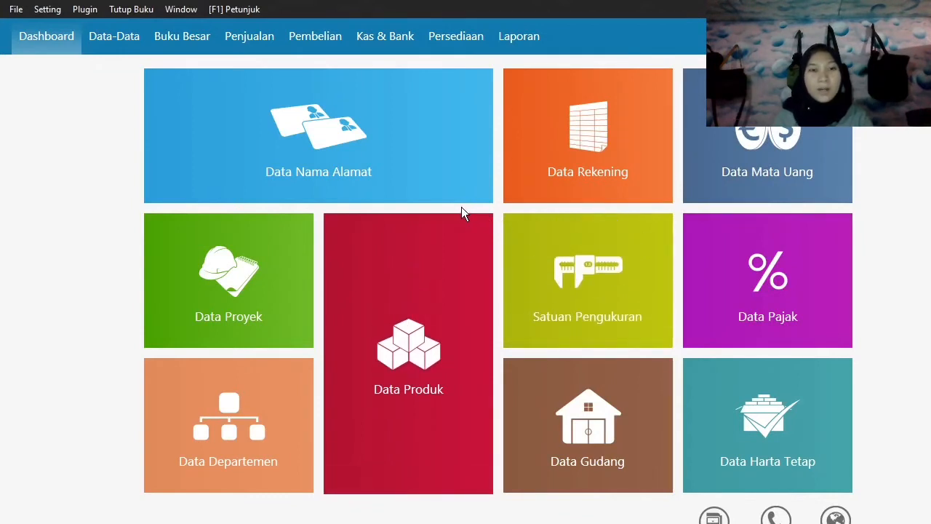
mouse_move(456, 216)
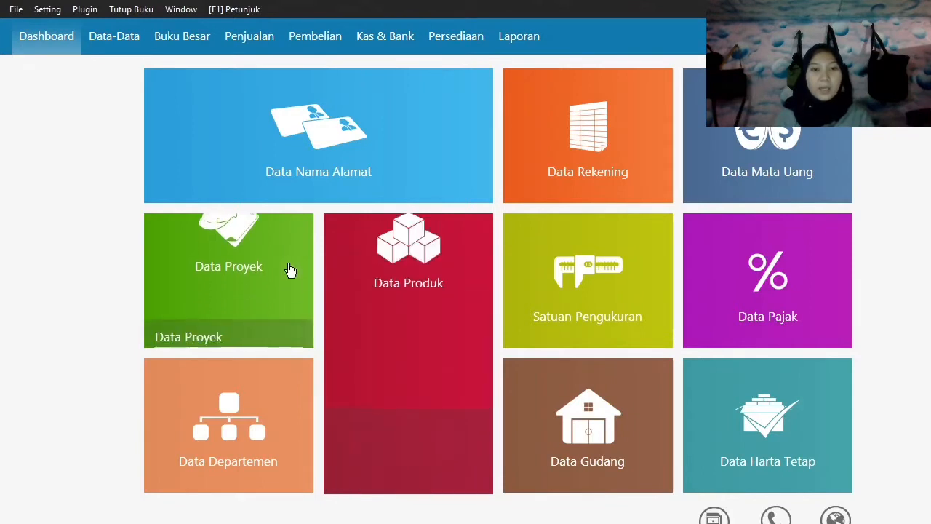
mouse_move(165, 187)
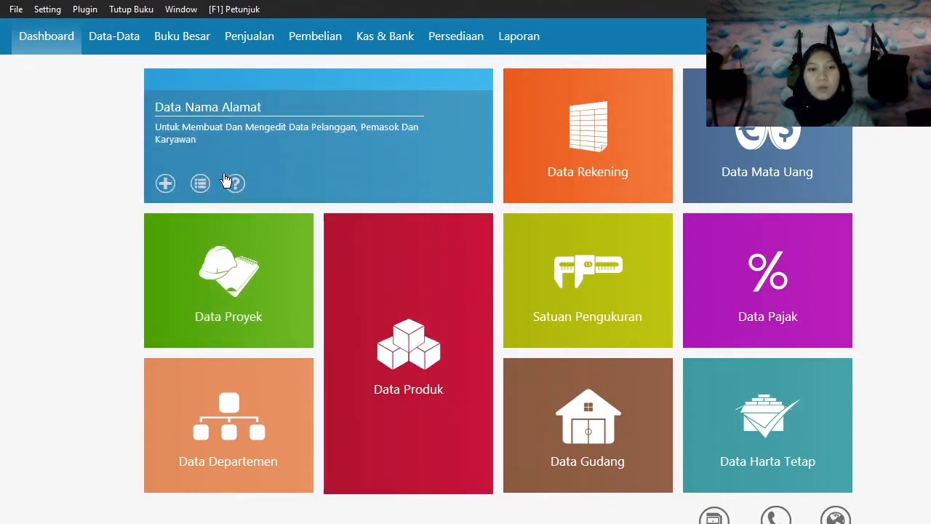
click(166, 183)
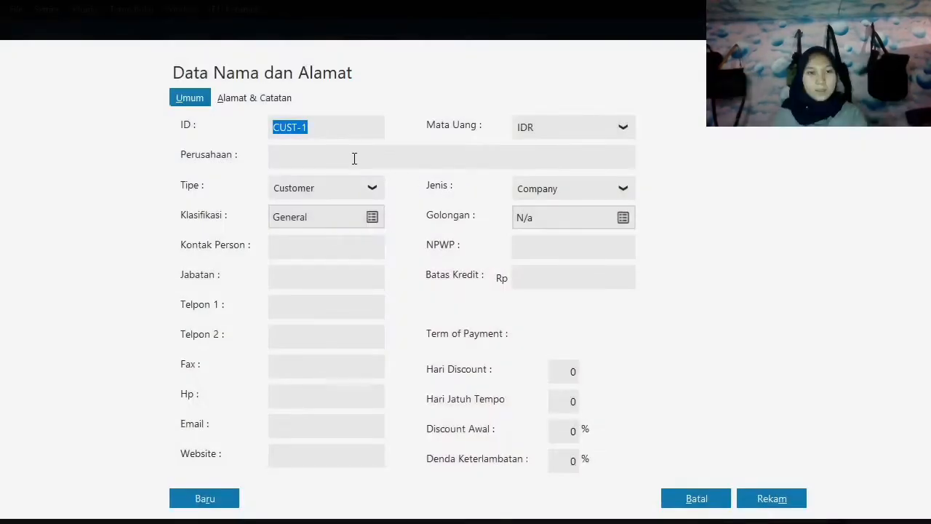
click(354, 159)
text(T)
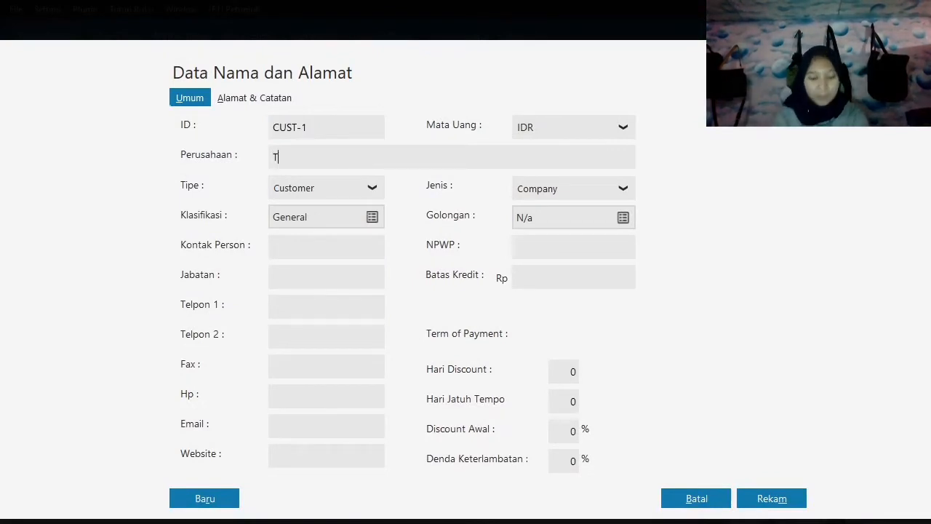
text(oko Anugrah)
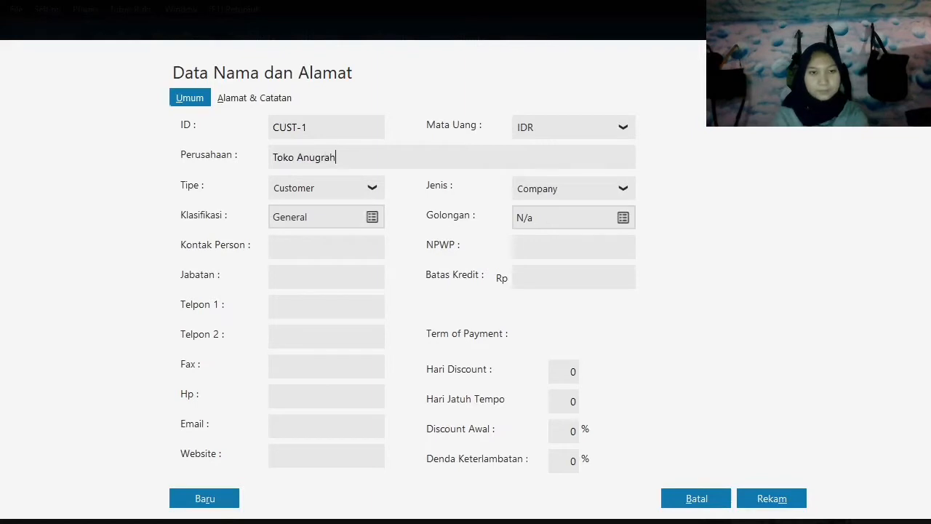
click(771, 501)
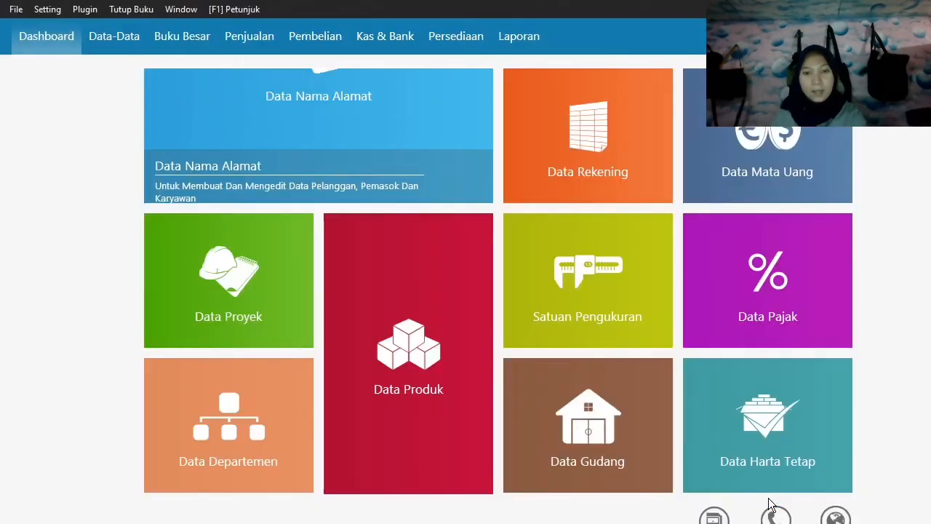
Add a second customer company record named Toko Berkat and save it.
click(165, 184)
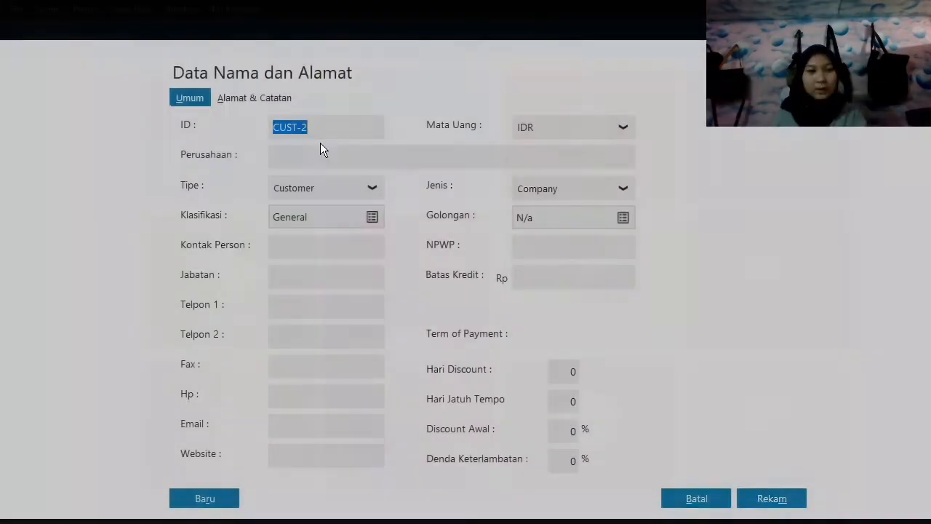
click(312, 153)
text(Toko)
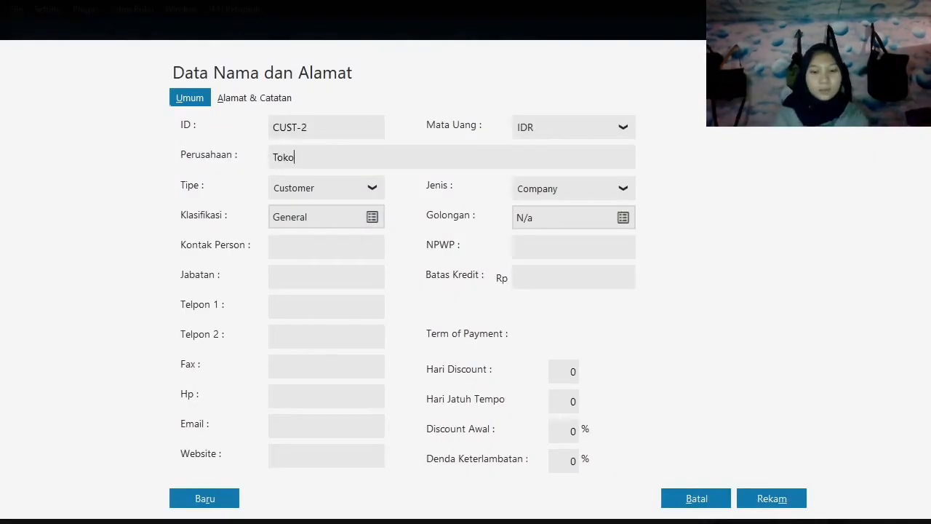
text( Berkat)
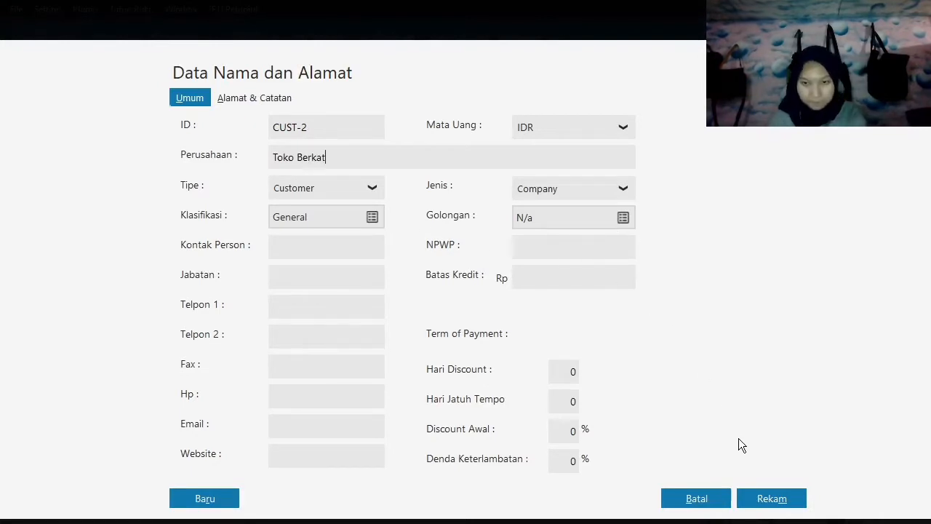
click(762, 502)
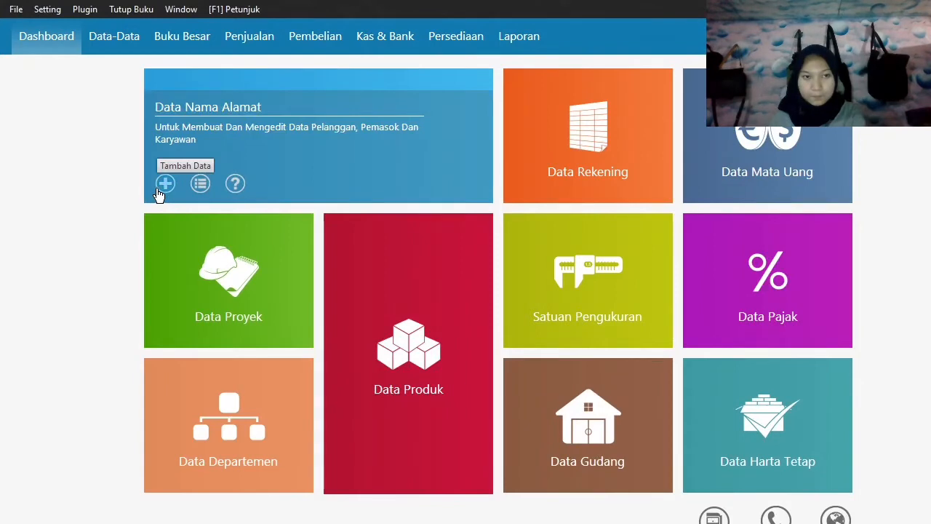
Add a third customer company record with a name beginning with Toko Suk and save it.
click(158, 191)
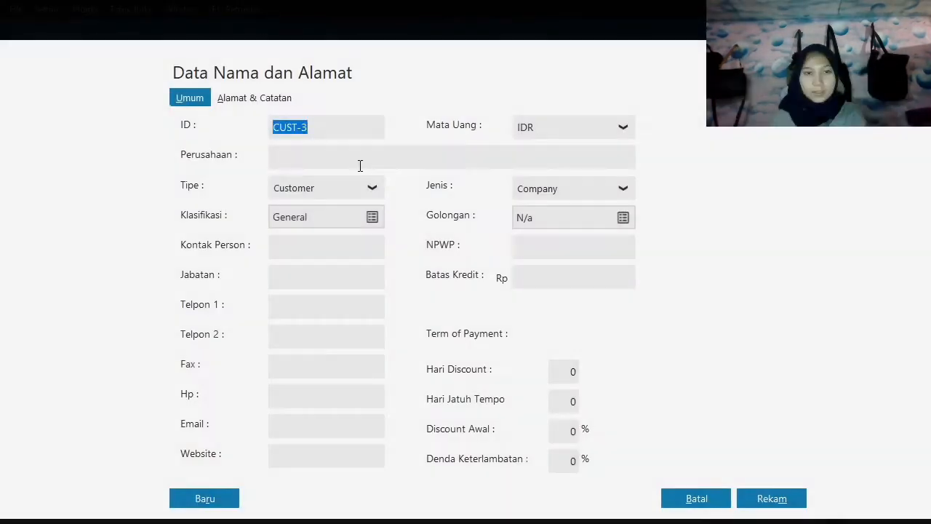
click(360, 164)
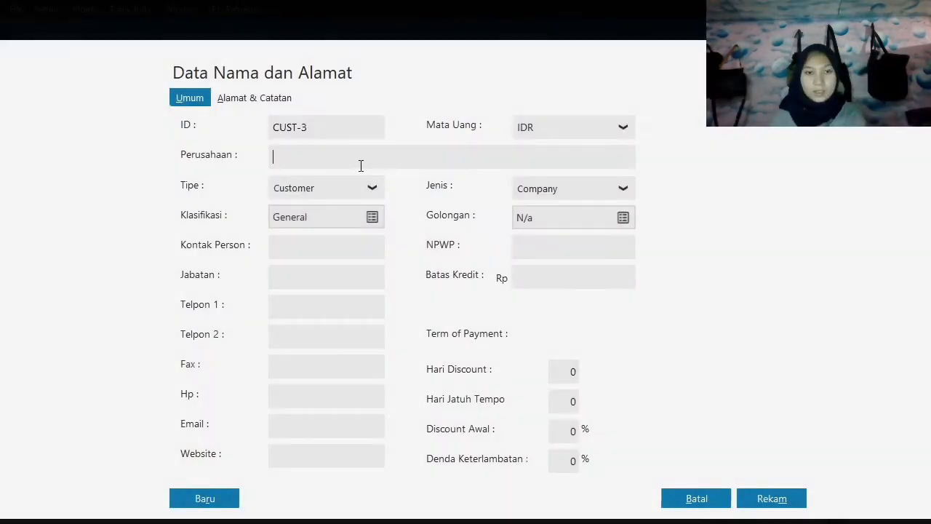
text(Toko Sukses)
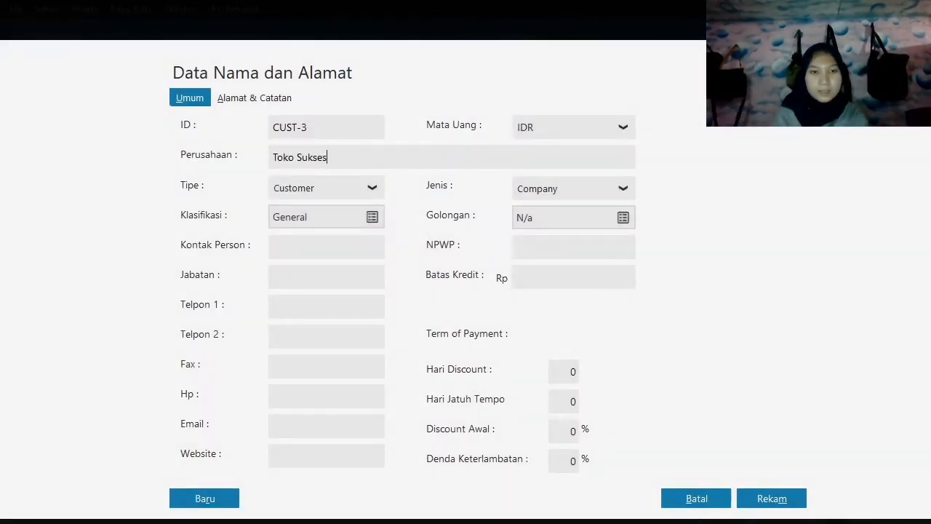
click(775, 499)
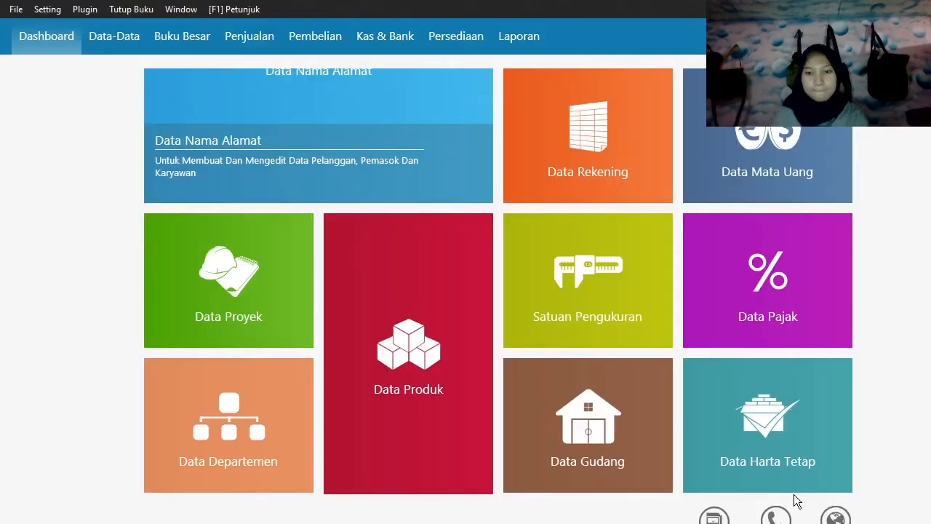
Add a fourth customer company record with a name beginning with R and save it.
click(167, 190)
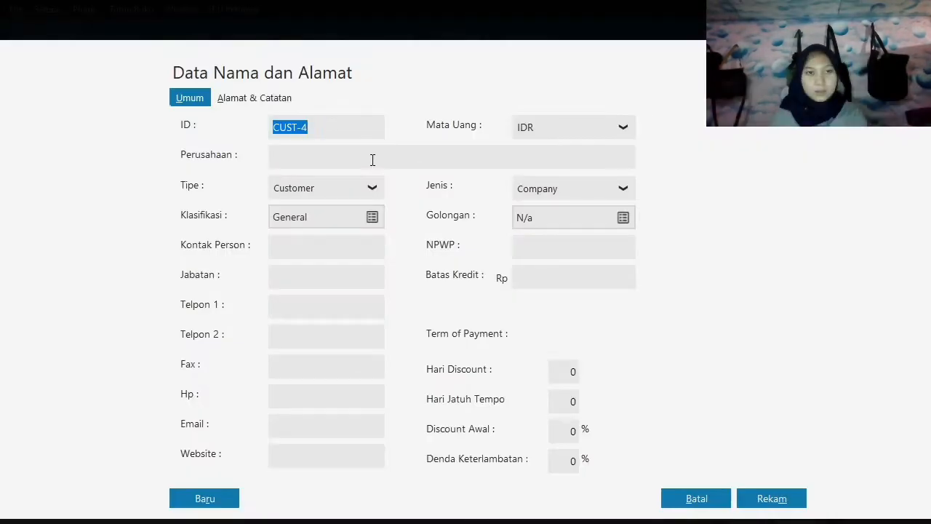
click(371, 158)
text(Rafi)
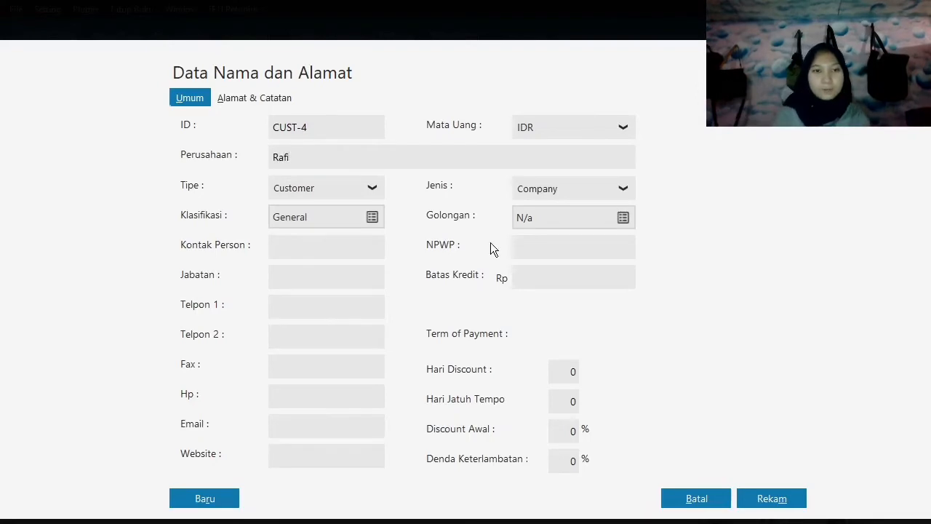
click(750, 499)
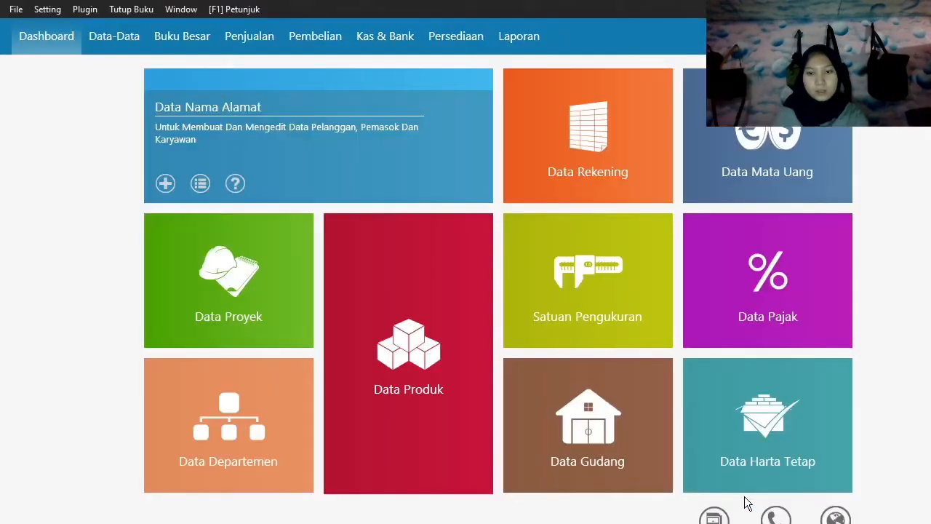
Add a new name-and-address record of type Vendor for the company Sephia Phone and save it.
click(165, 184)
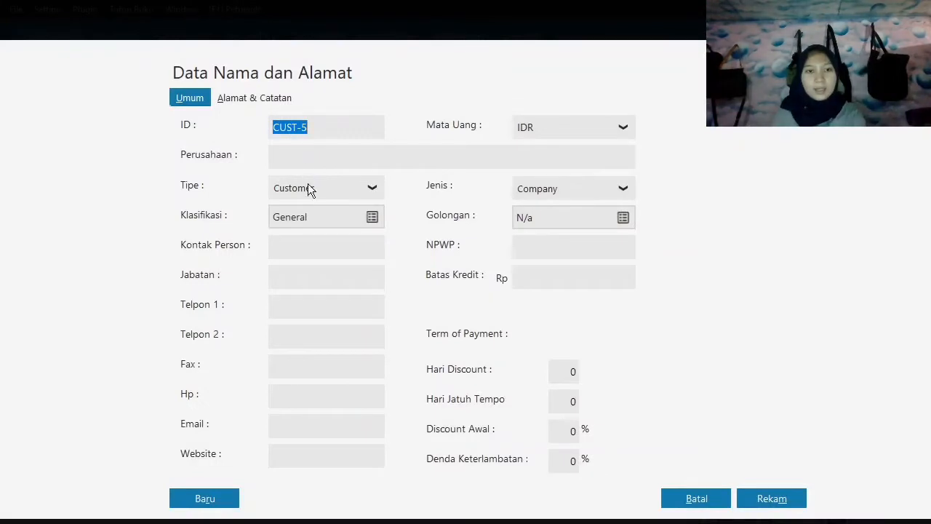
click(309, 187)
click(291, 235)
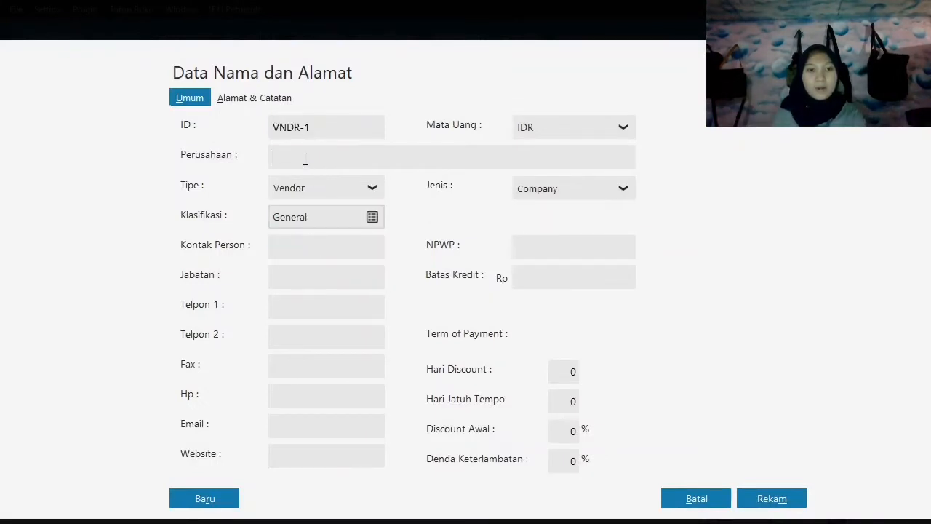
text(Sephia Phone)
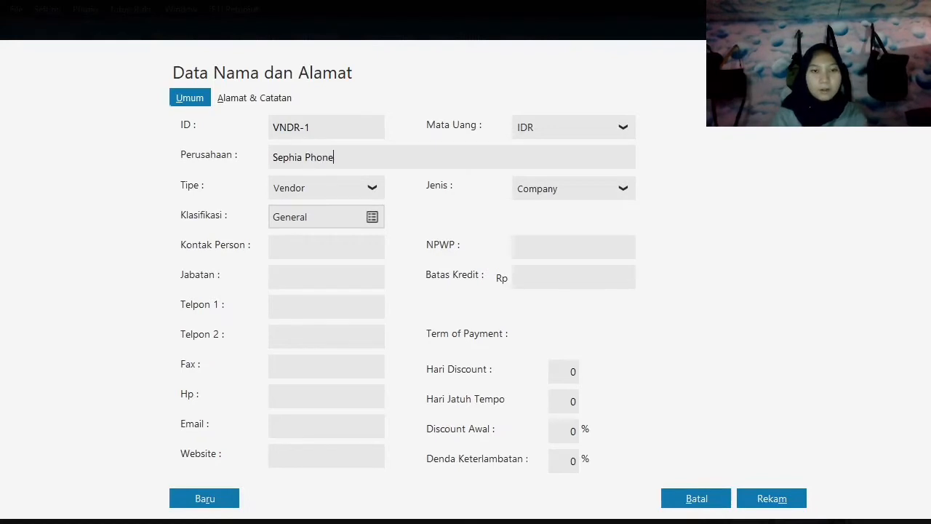
click(757, 499)
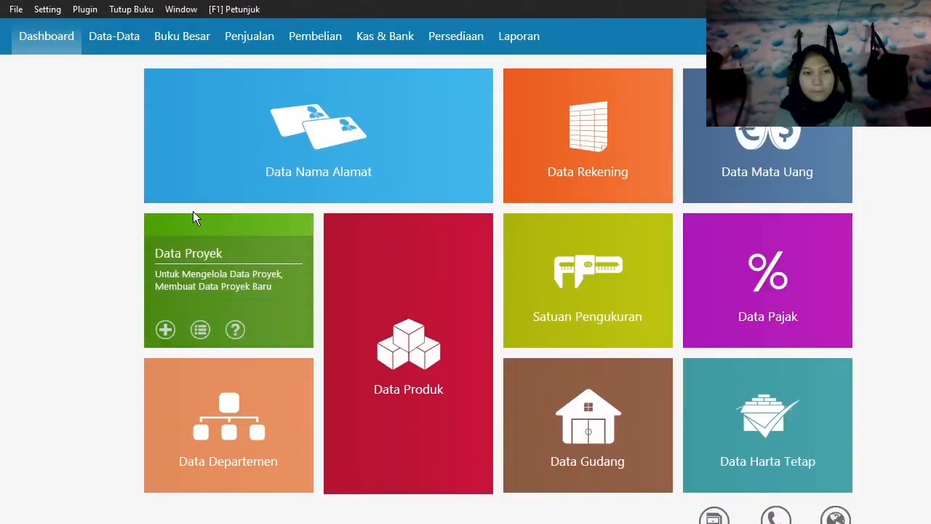
Add a second vendor company record named Toko Semangat and save it.
click(163, 194)
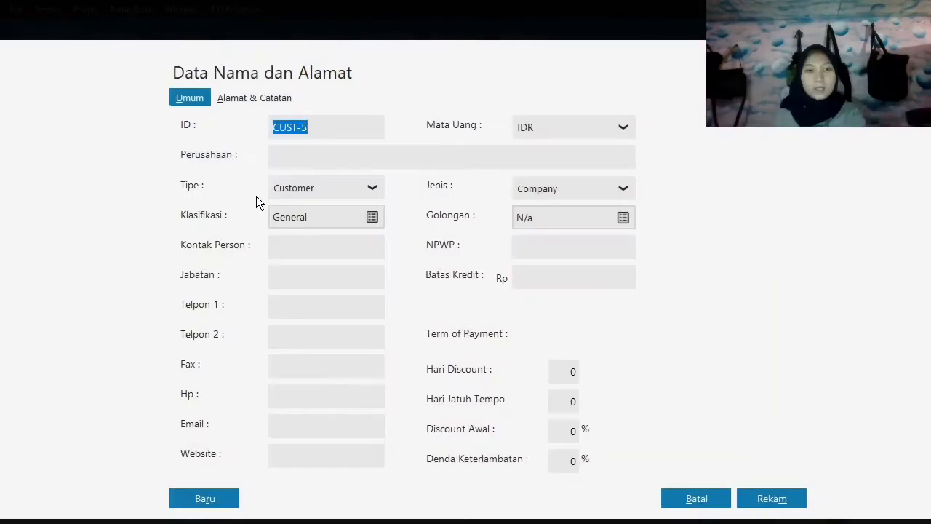
click(281, 191)
click(299, 241)
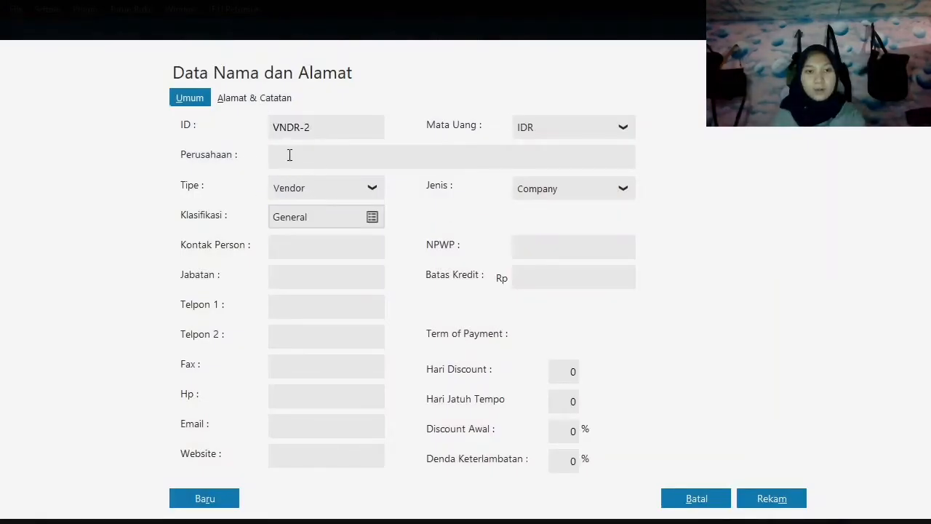
click(289, 154)
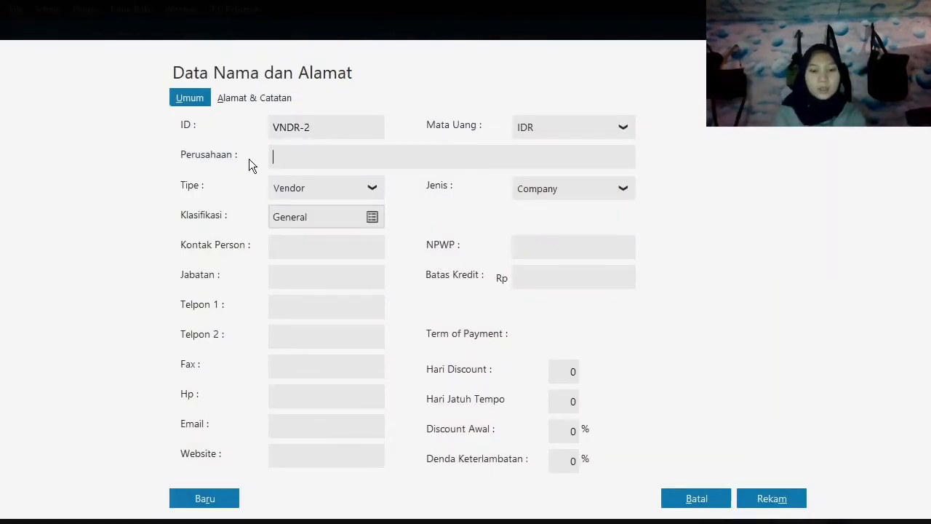
text(Toko Semangat)
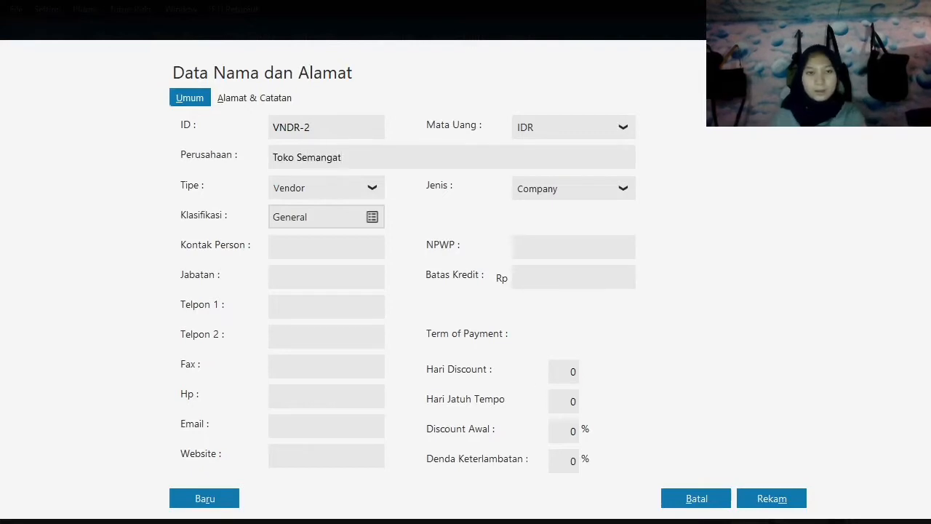
click(769, 500)
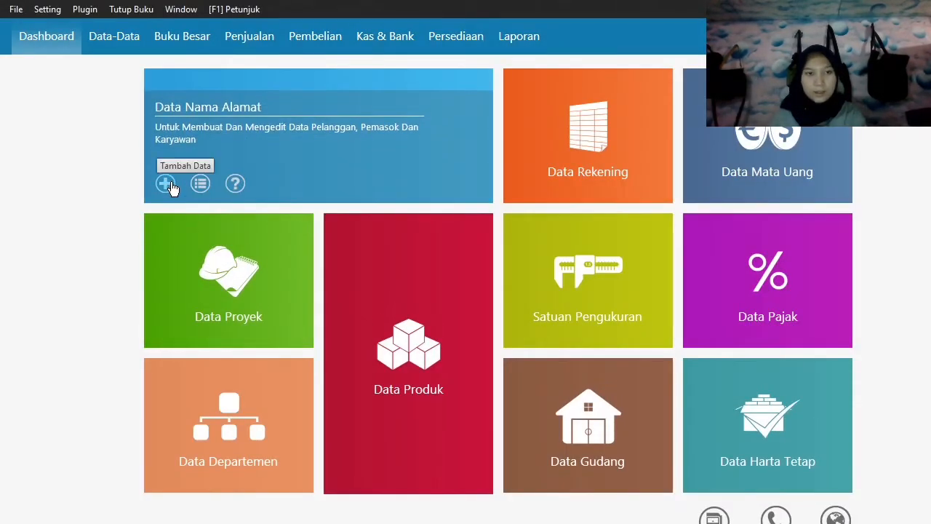
Add a new name-and-address record of type Employee with the first employee's name and save it.
click(166, 184)
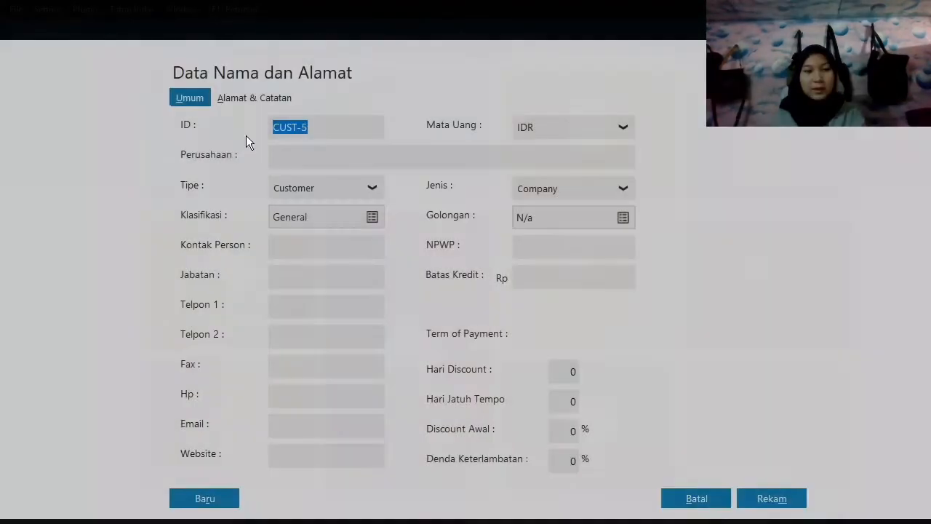
click(315, 195)
click(316, 256)
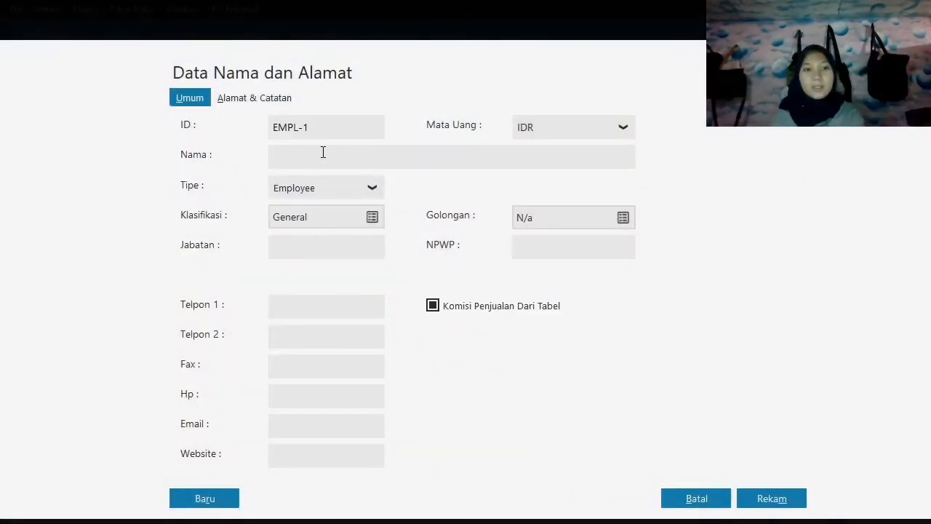
text(Iw)
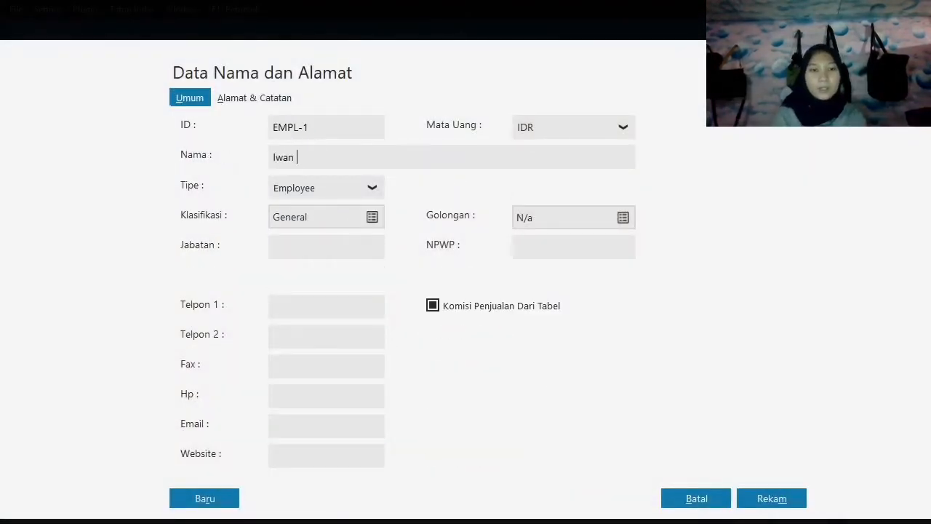
text(an)
click(771, 499)
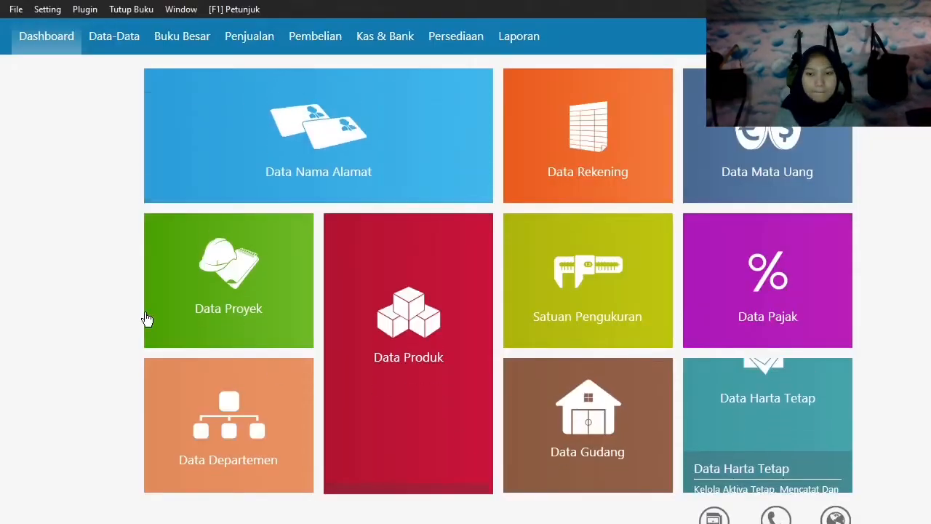
Add a second Employee record with that employee's name and save it.
click(166, 186)
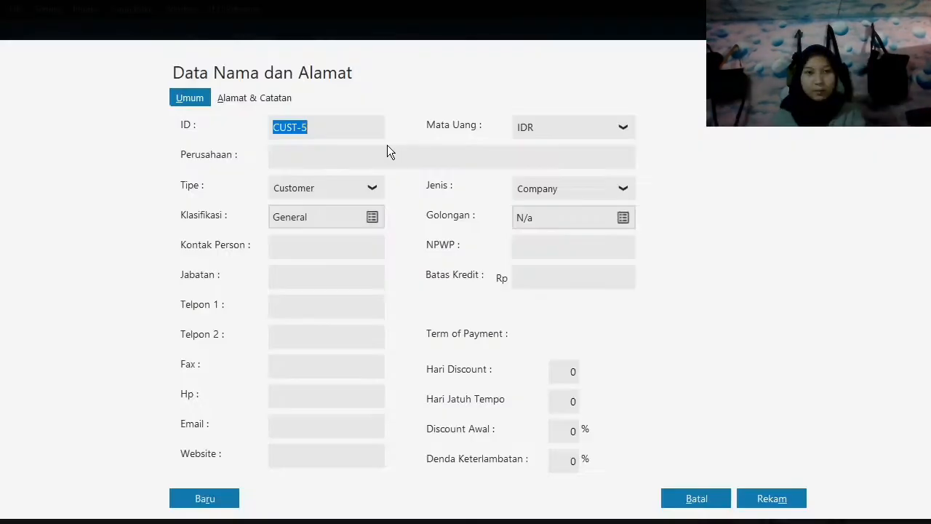
click(333, 195)
click(326, 253)
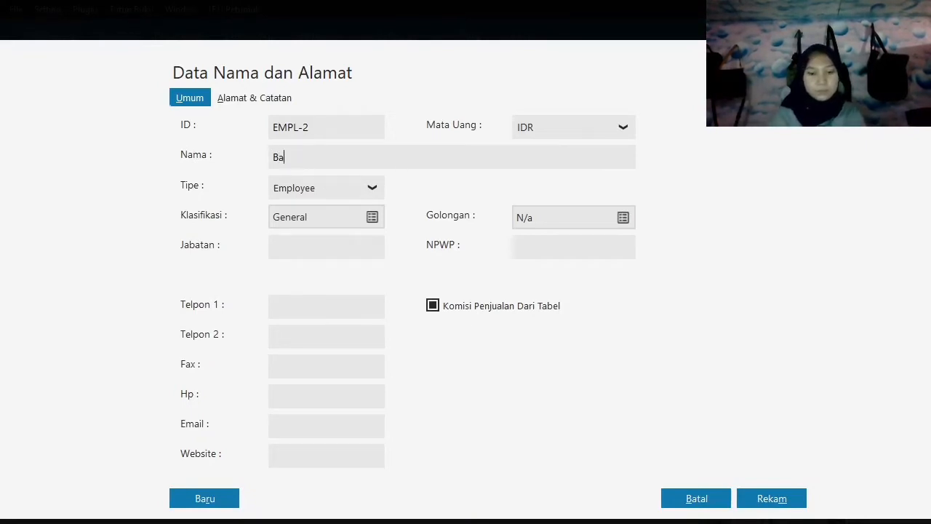
click(803, 505)
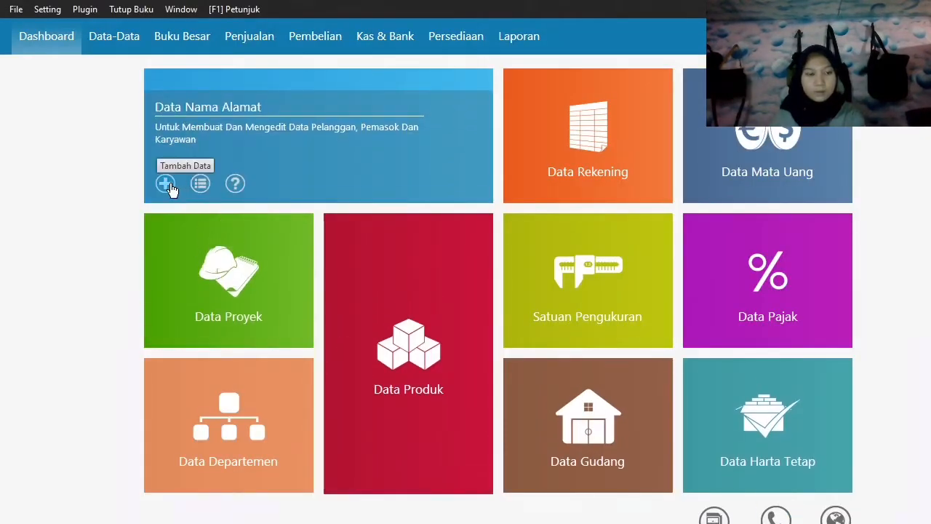
Add a third Employee record, entering the employee's name, and save it.
click(167, 186)
click(320, 192)
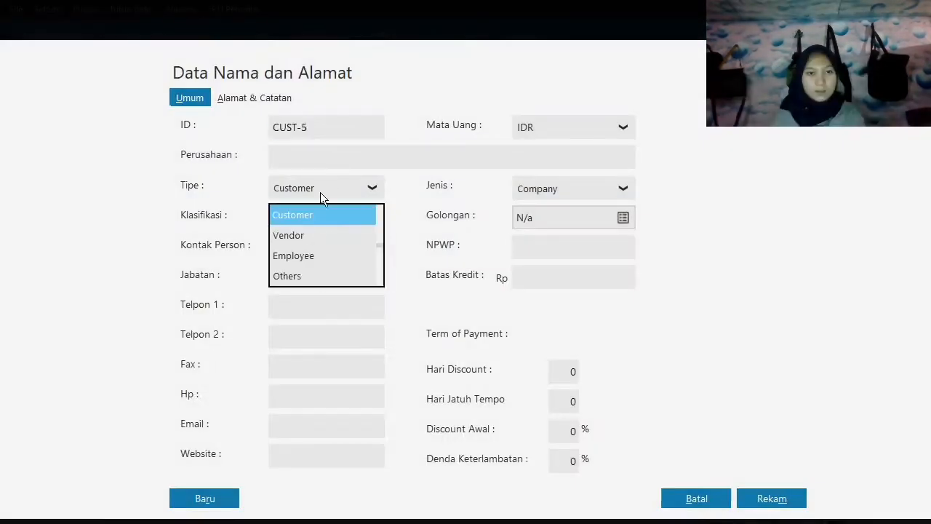
click(303, 254)
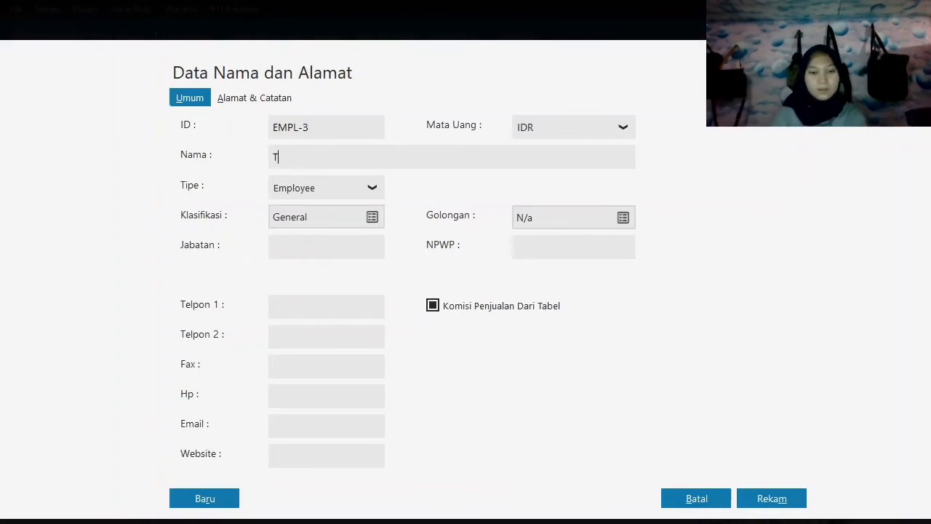
text(Tari)
click(772, 498)
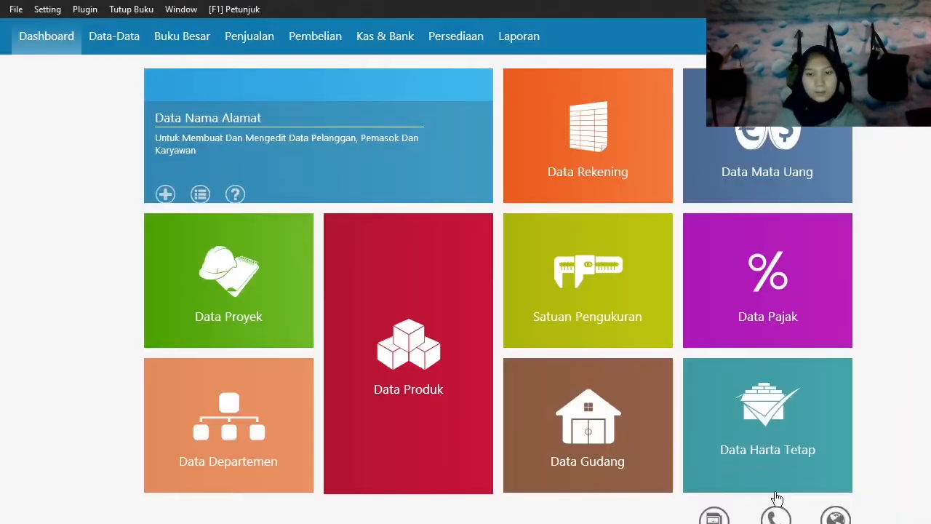
Add a fourth Employee record with the employee's name filled in and save it.
click(165, 186)
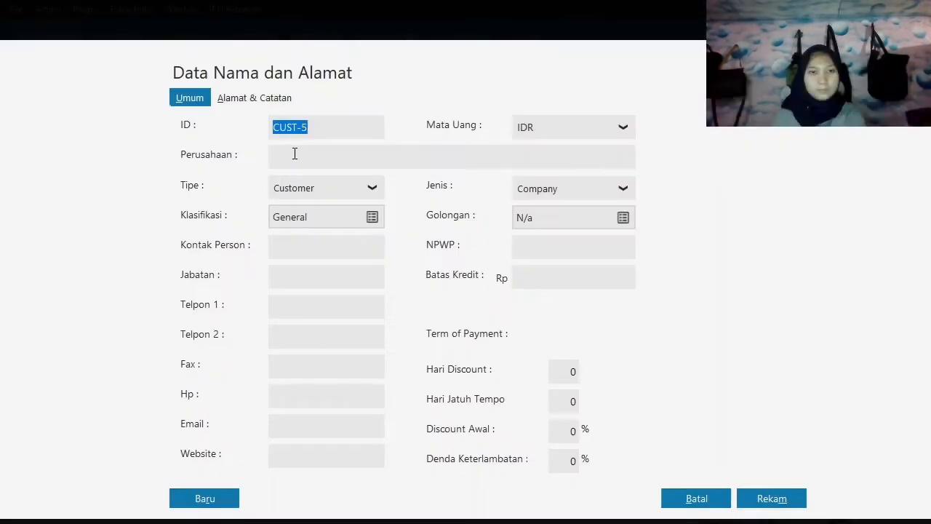
click(299, 191)
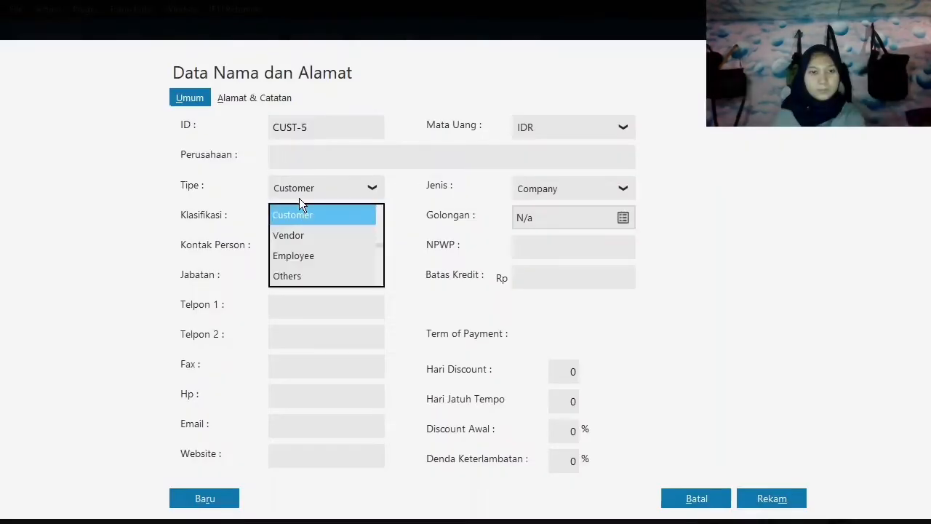
click(300, 256)
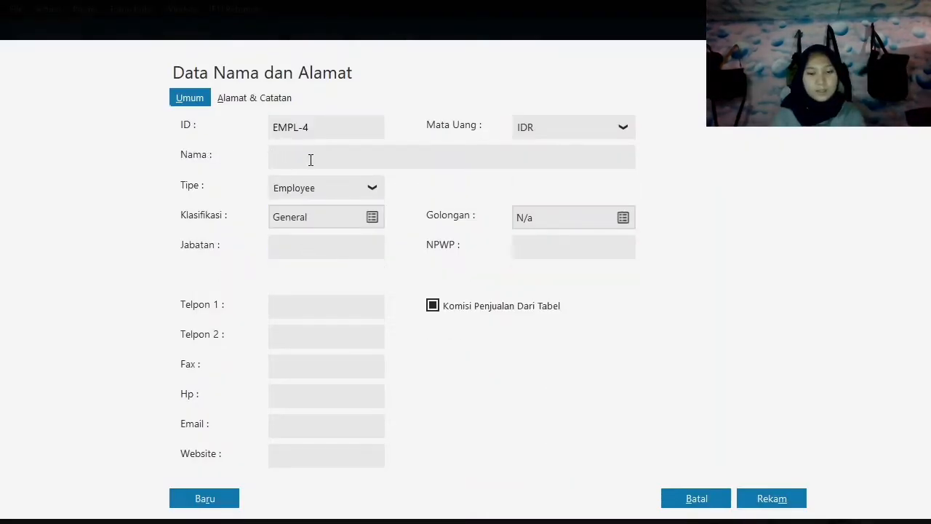
click(772, 499)
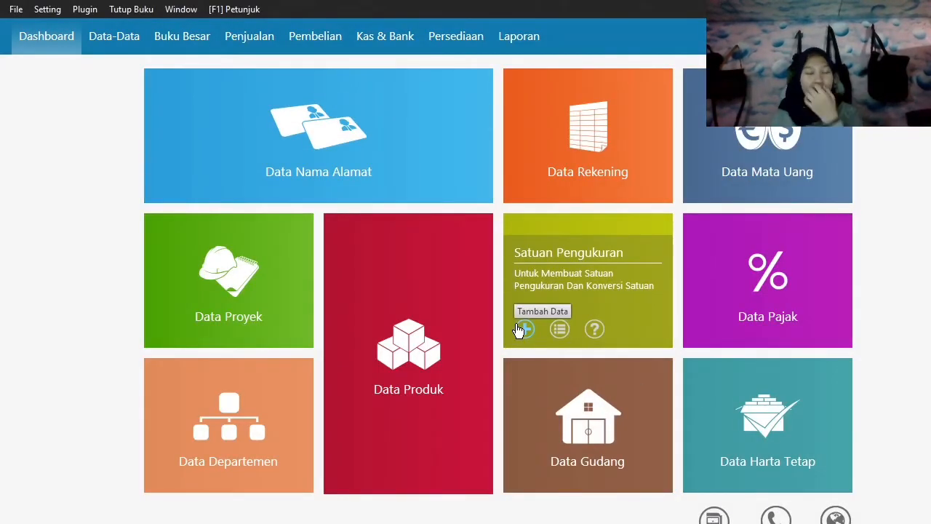
Check the existing measurement units and the unit conversion of Pcs, then close the list.
mouse_move(470, 360)
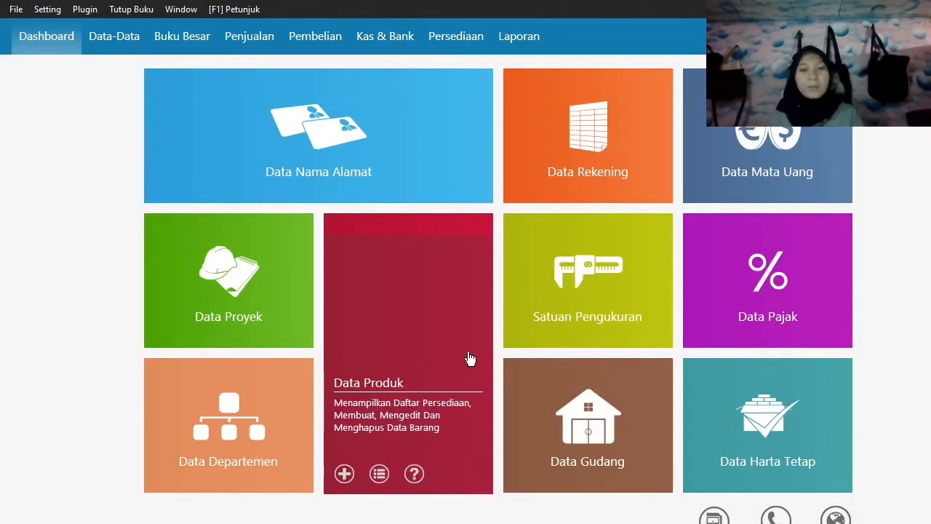
mouse_move(547, 328)
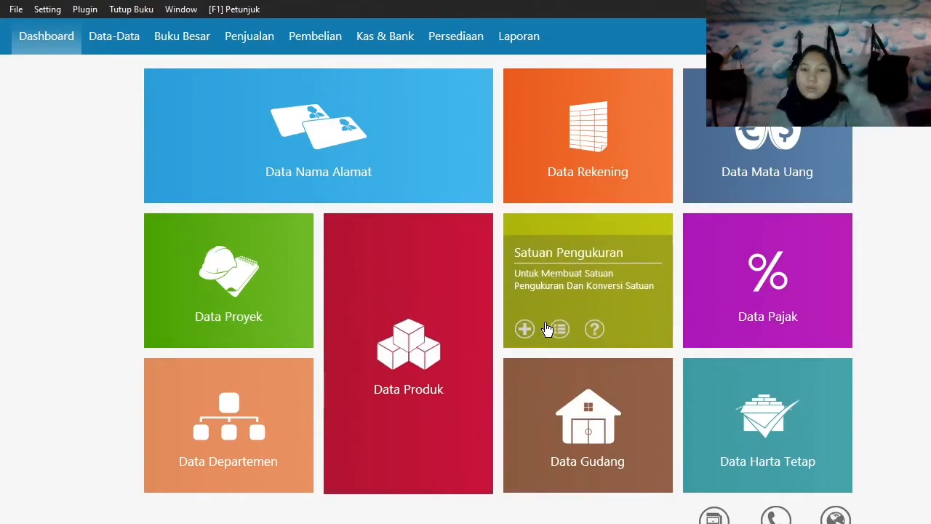
click(560, 331)
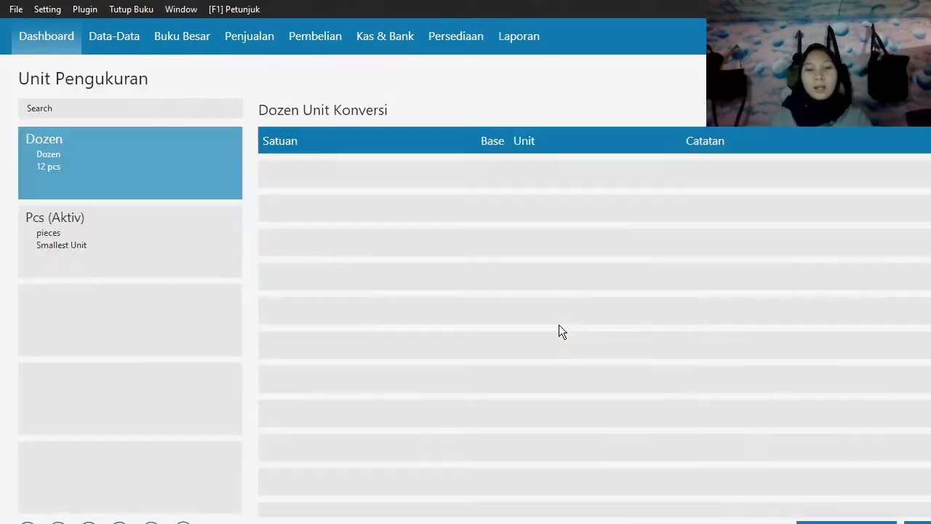
click(53, 236)
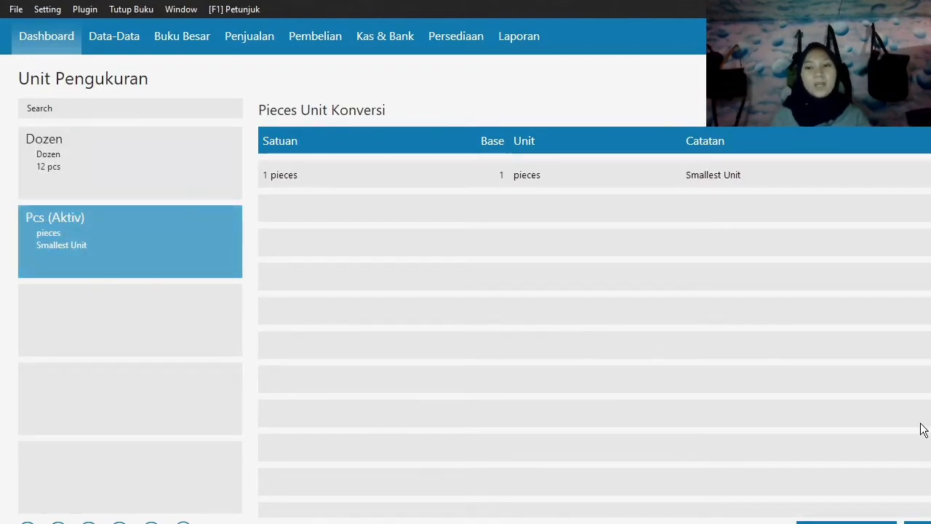
click(918, 522)
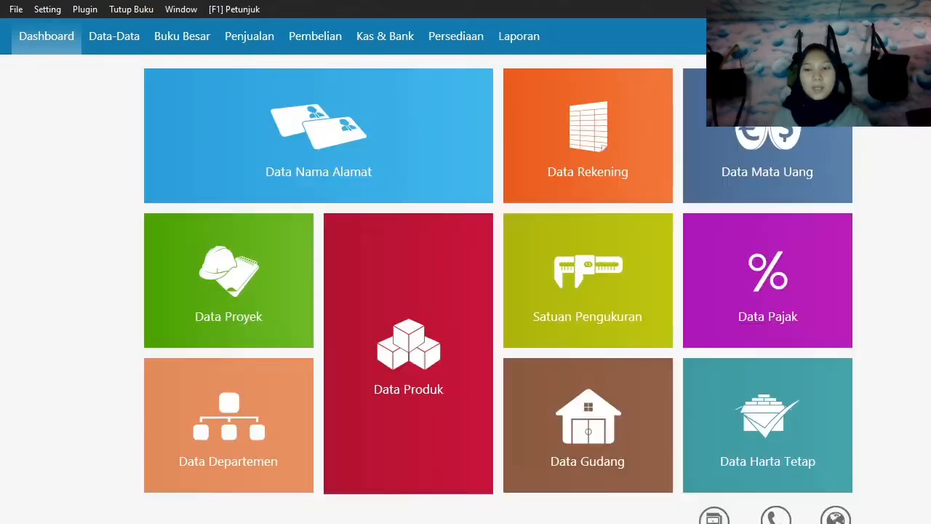
Start a new product record with the code prefix H and the description Samsung Galaxy J1.
mouse_move(402, 376)
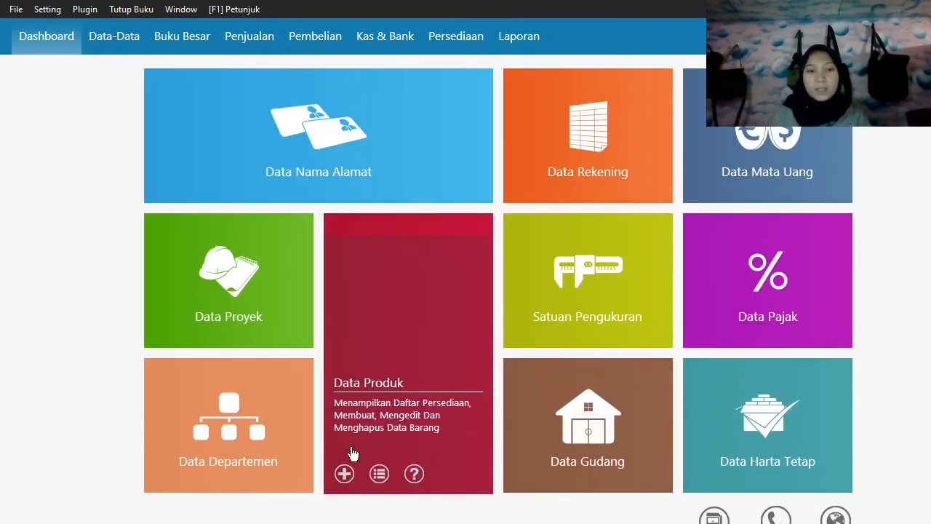
click(343, 477)
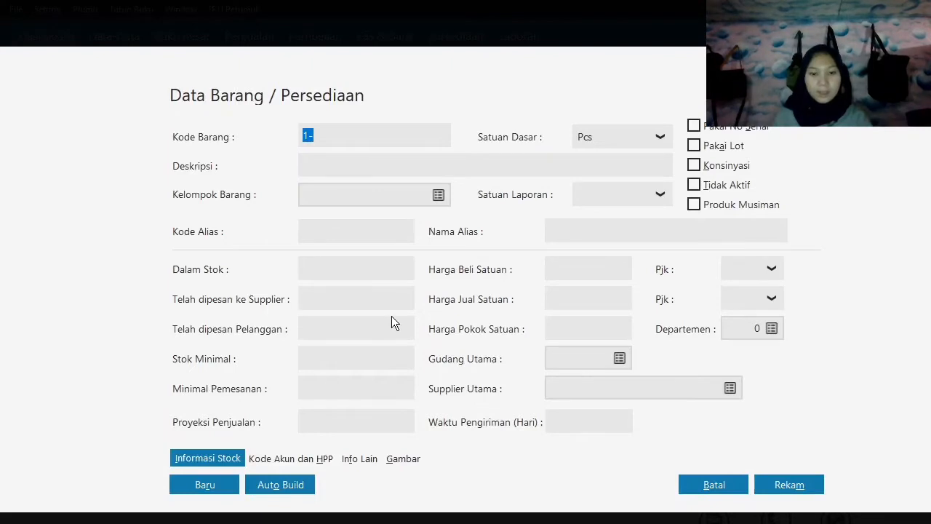
text(H-000)
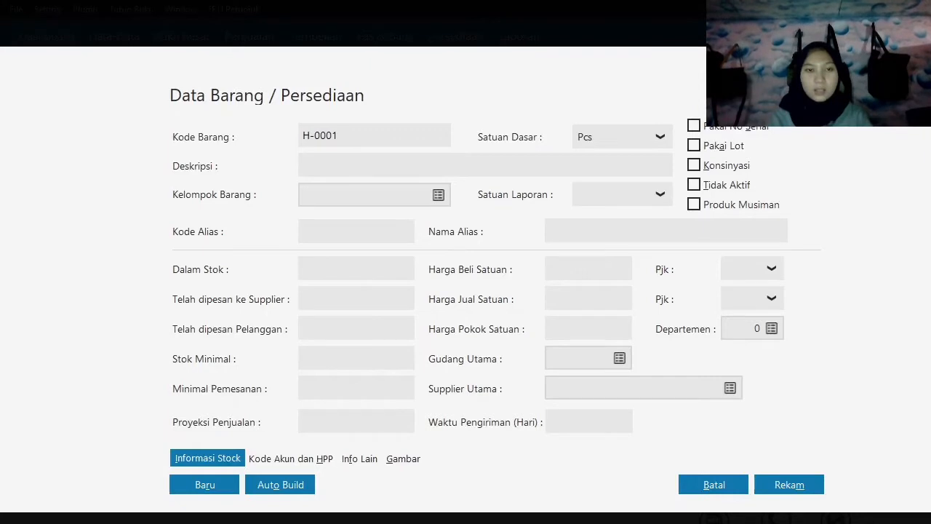
key(Tab)
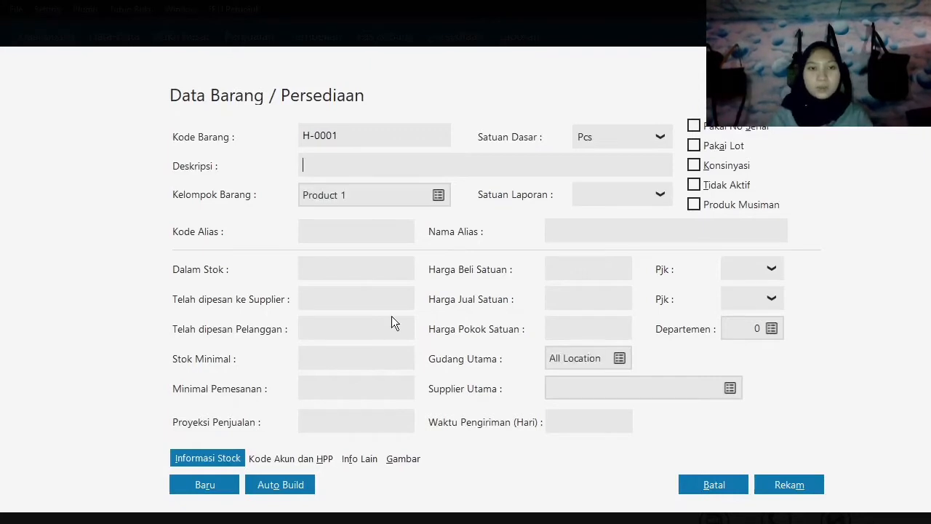
text(Samsung Ga)
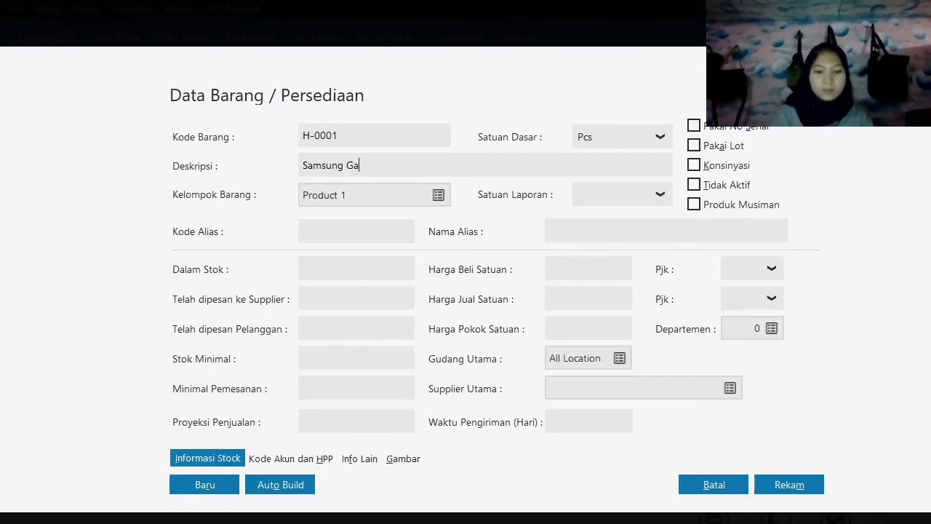
text(laxy J1)
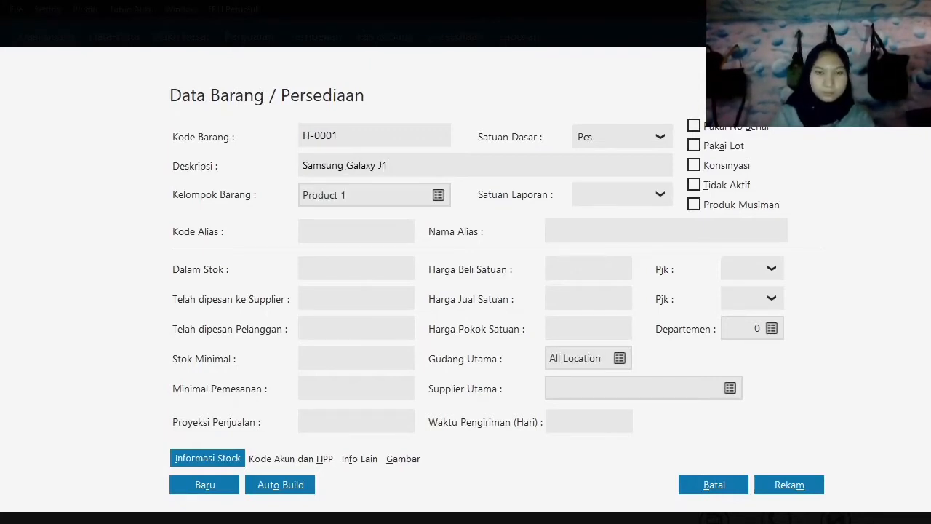
key(Tab)
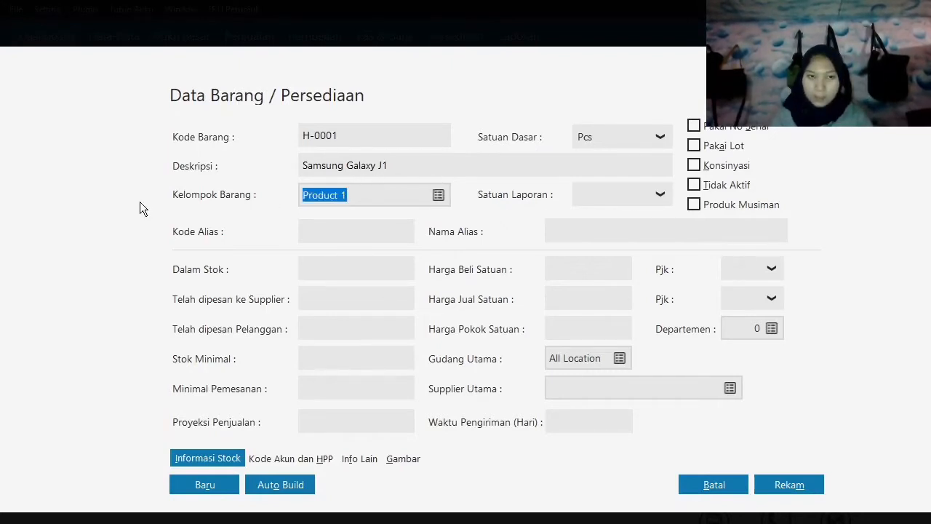
Create a product group called Barang Elektronik and mark it as Disimpan, Dibeli and Dijual.
click(439, 195)
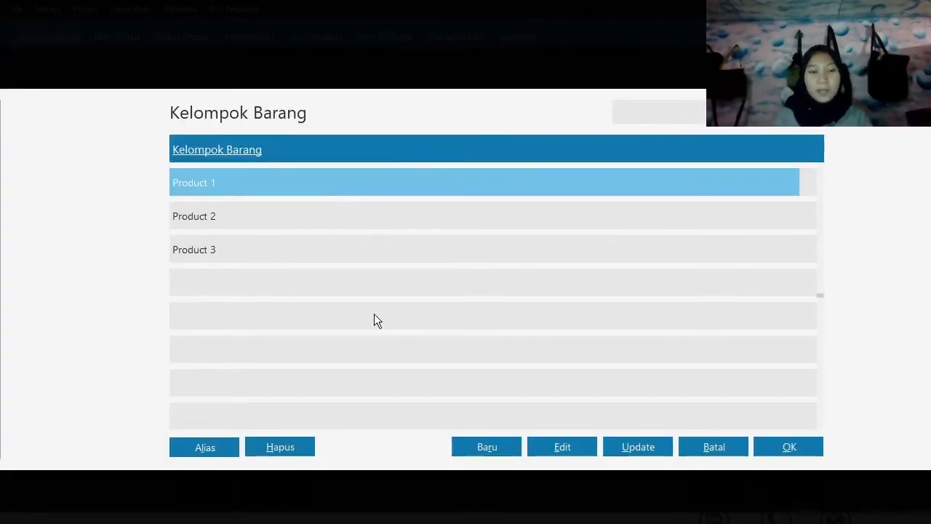
click(487, 447)
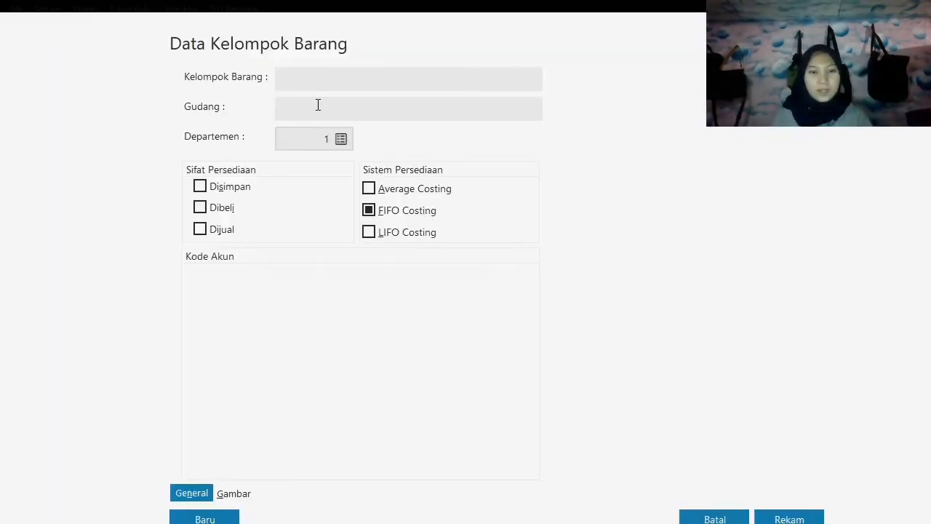
text(Barang E)
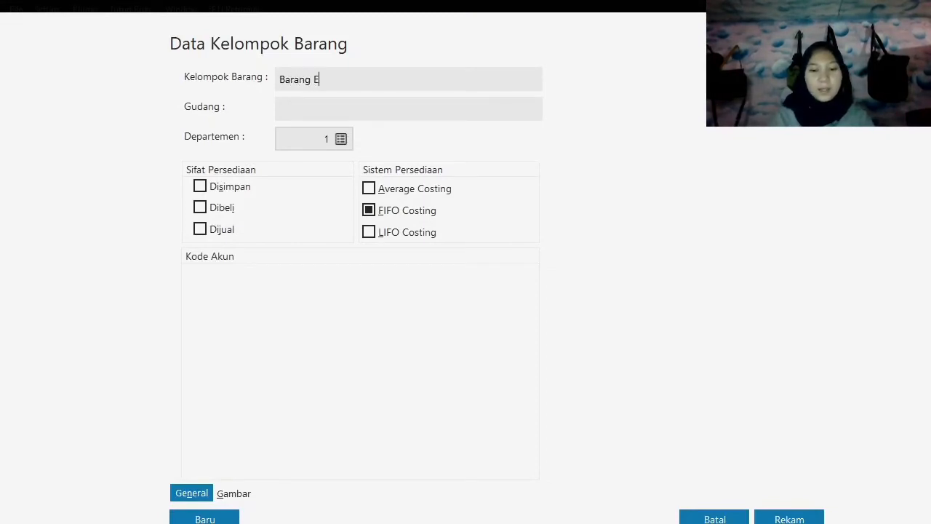
text(lektronik)
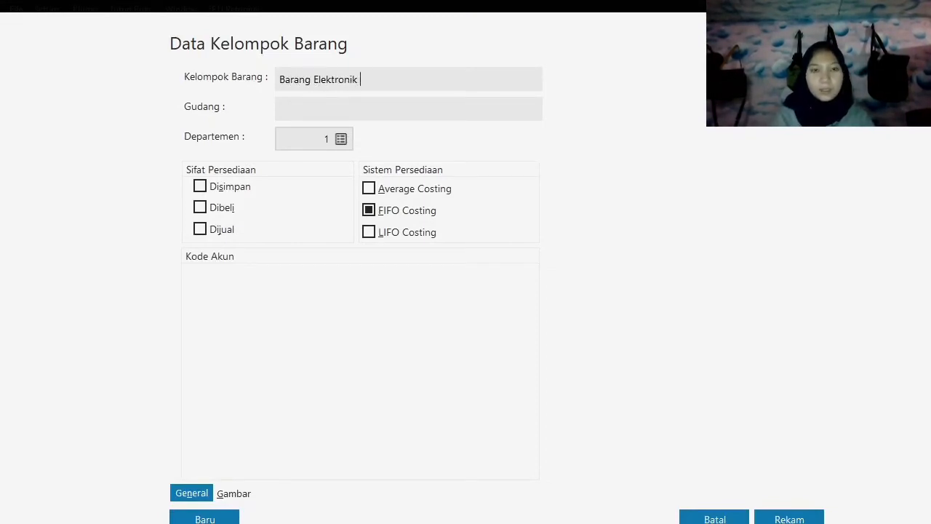
click(243, 187)
click(221, 208)
click(222, 232)
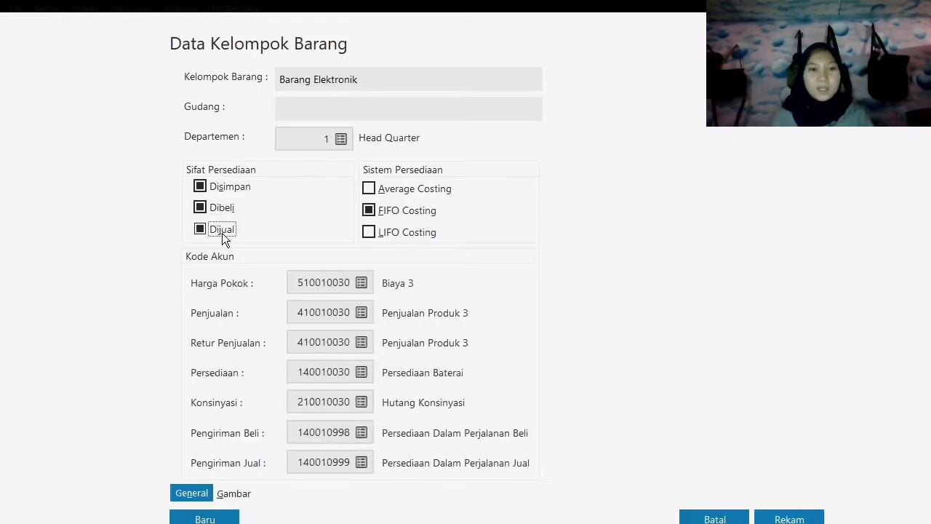
Set the group's Harga Pokok account to 140010040 Persediaan Barang Dagang.
click(363, 284)
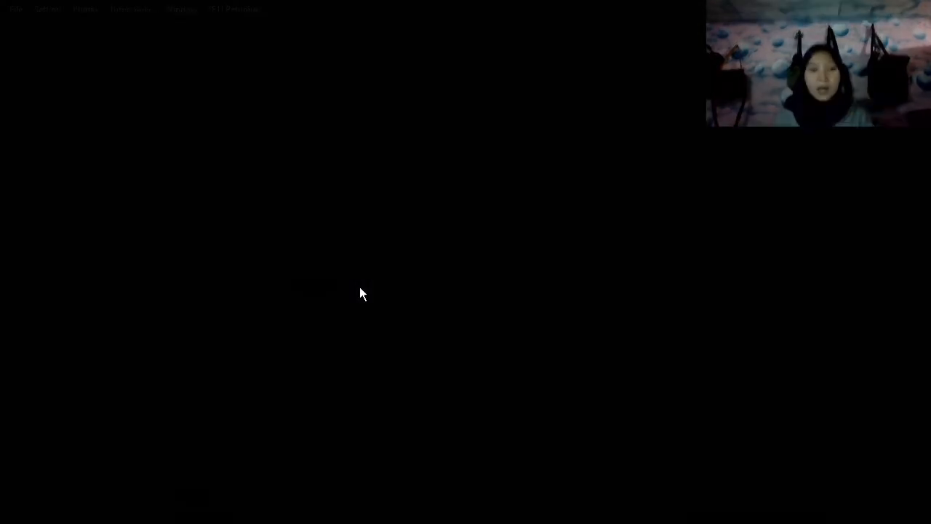
key(Up)
key(Up)
key(Up)
key(Up)
key(Up)
key(Up)
key(Up)
key(Up)
key(Up)
key(Up)
key(Up)
key(Up)
key(Up)
key(Up)
key(Up)
key(Up)
key(Up)
key(Up)
key(Up)
key(Up)
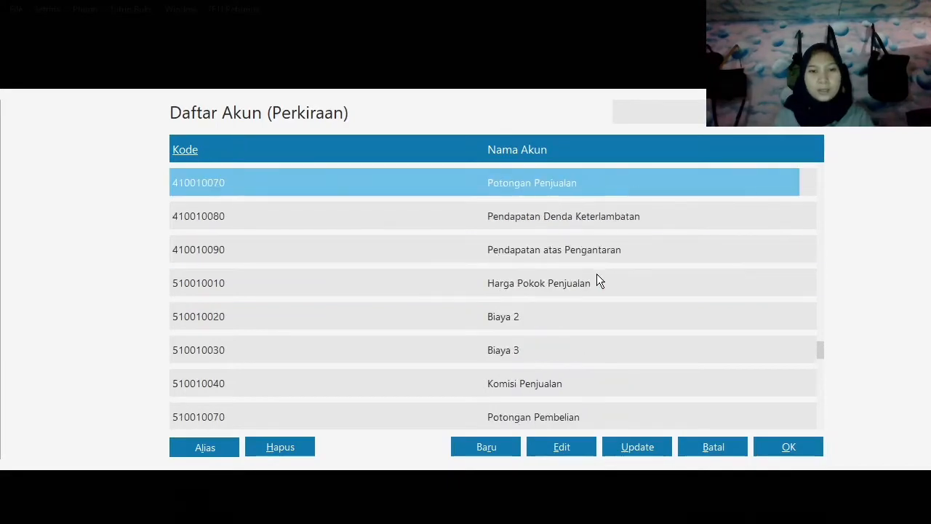
key(Up)
key(Up)
key(Up)
key(Up)
key(Up)
key(Up)
key(Up)
key(Up)
key(Up)
key(Up)
key(Up)
key(Up)
key(Up)
key(Up)
key(Up)
key(Up)
key(Up)
key(Up)
key(Up)
key(Up)
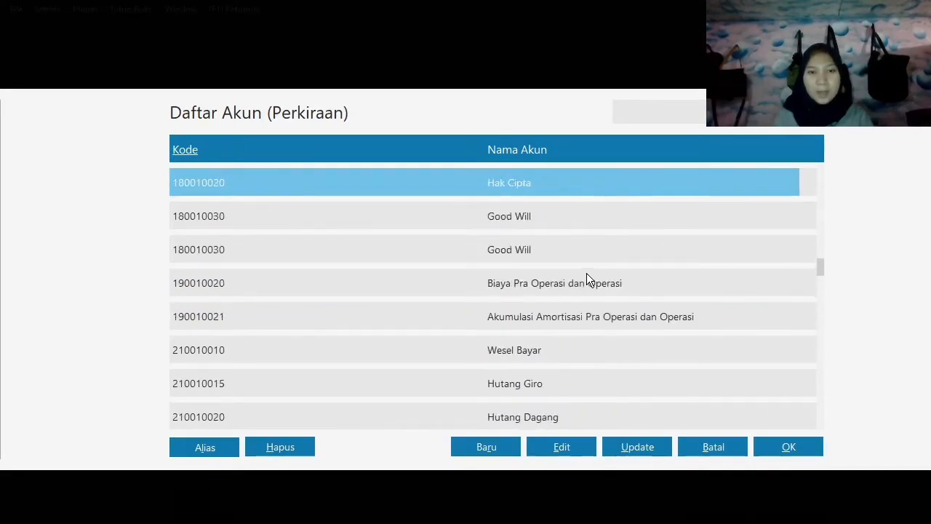
key(Up)
key(Up)
key(Up)
key(Up)
key(Up)
key(Up)
key(Up)
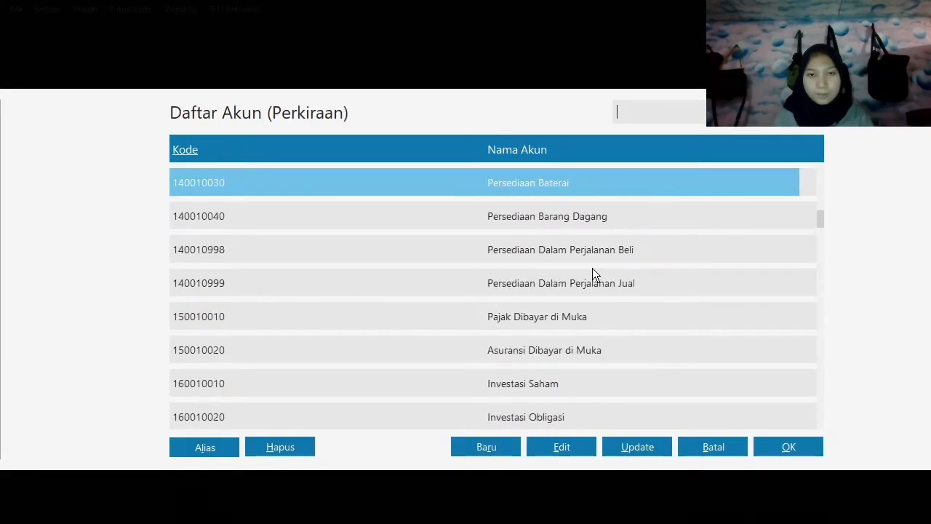
click(590, 221)
click(785, 447)
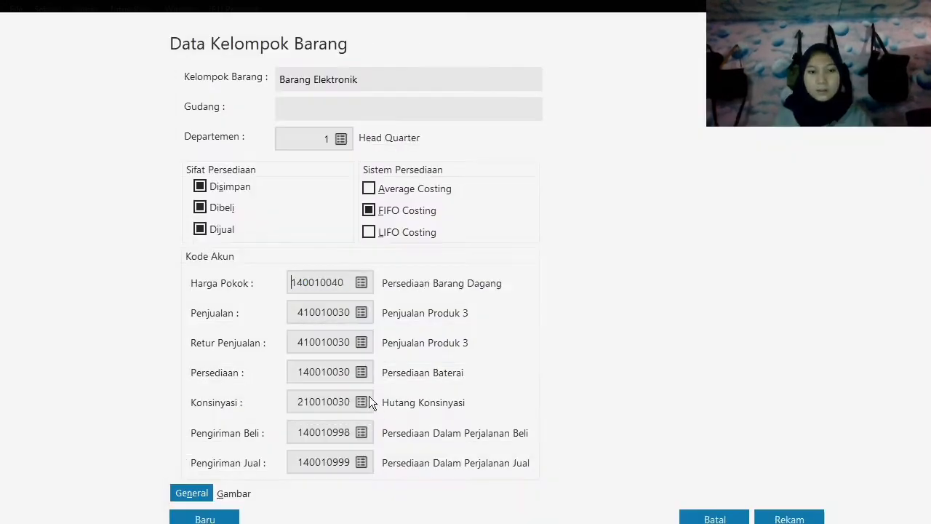
Set the group's Penjualan and Retur Penjualan accounts to 410010010 Penjualan Barang Dagang.
click(363, 314)
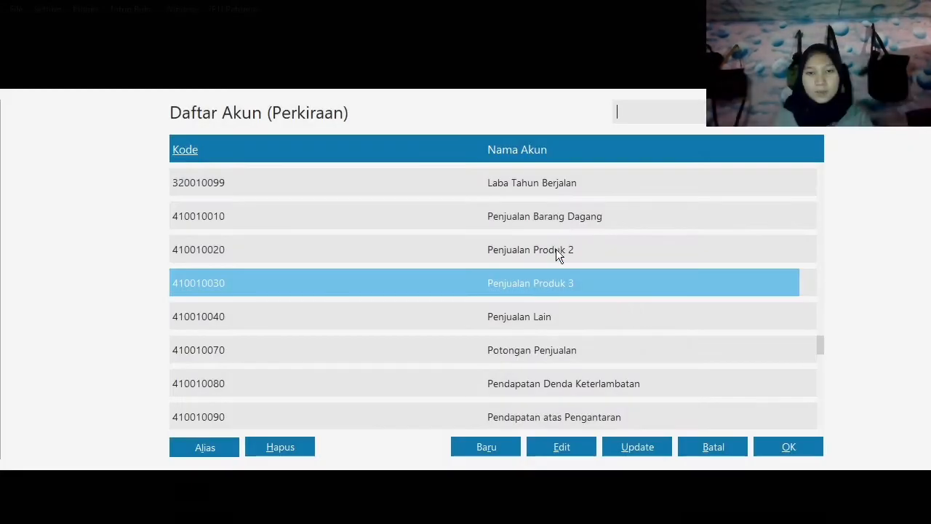
click(558, 220)
click(767, 448)
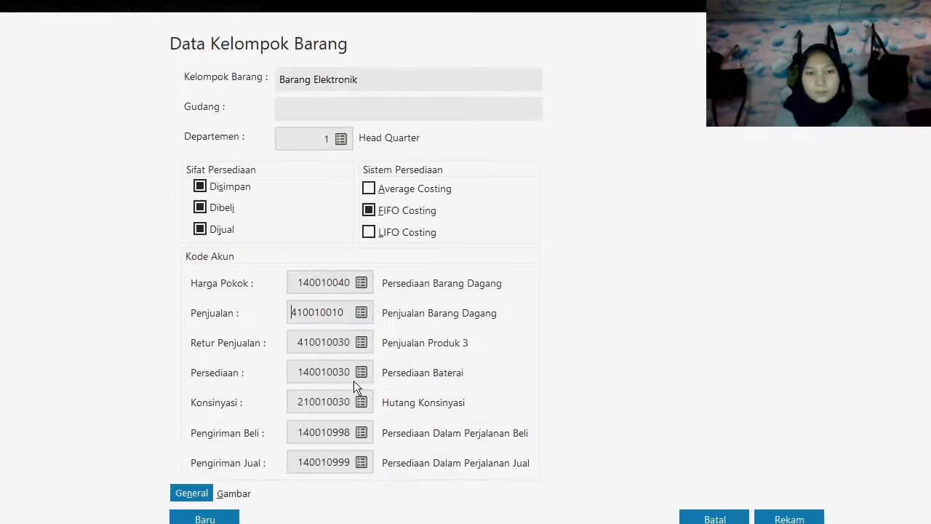
click(366, 342)
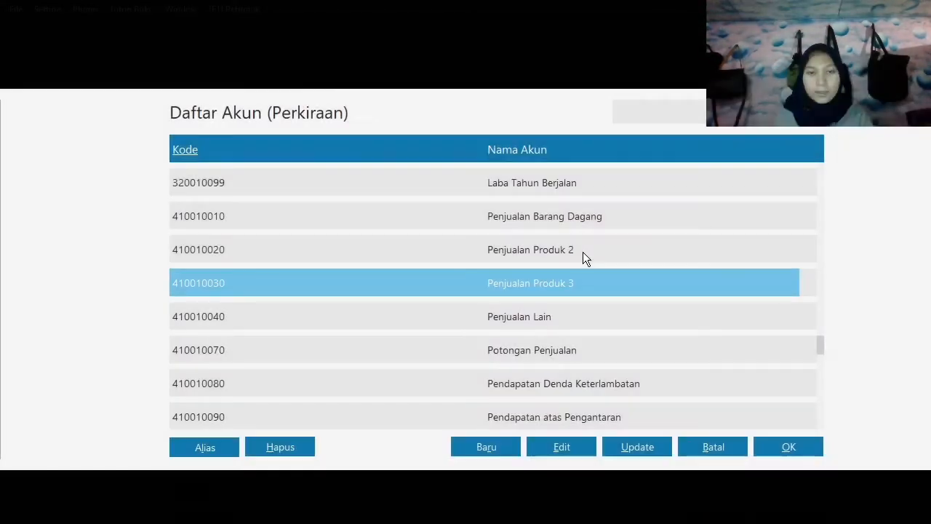
click(578, 223)
click(777, 450)
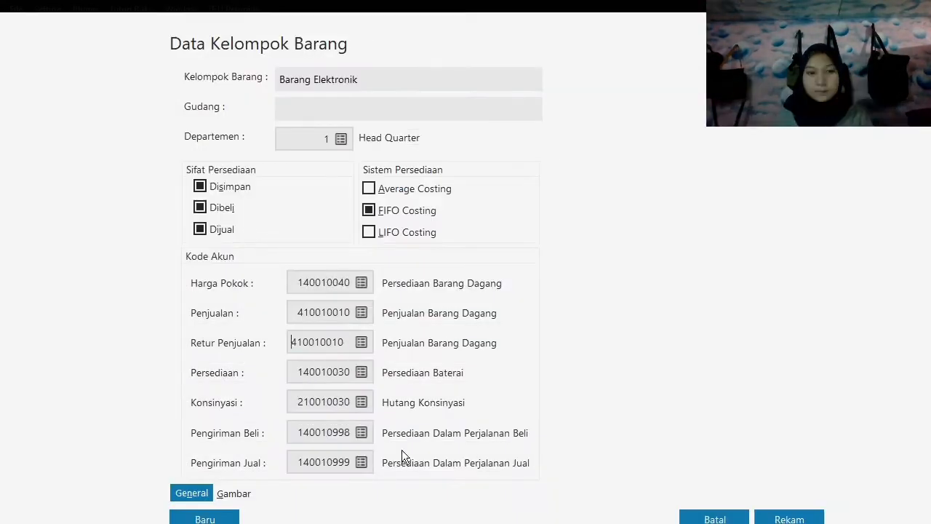
Set the group's Persediaan account to 140010040 Persediaan Barang Dagang and save the group, applying its account codes to all its products.
click(362, 373)
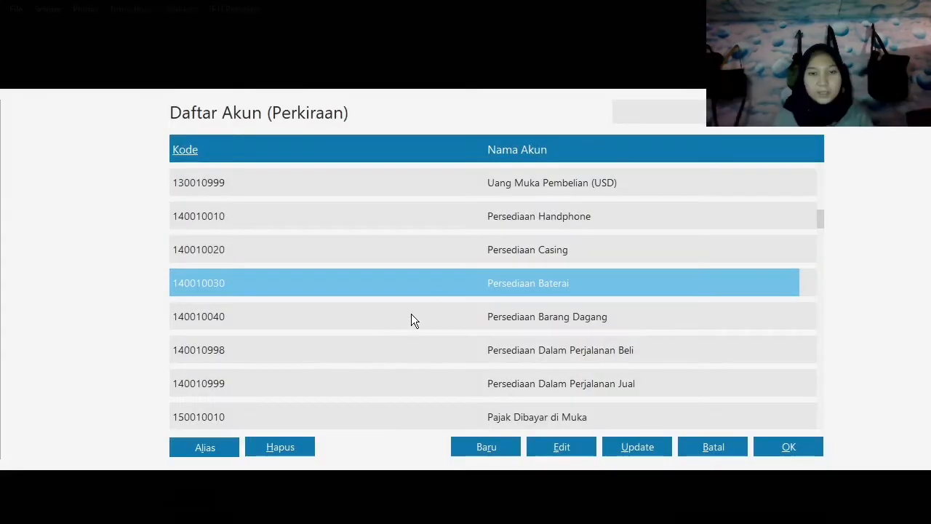
click(562, 323)
click(790, 447)
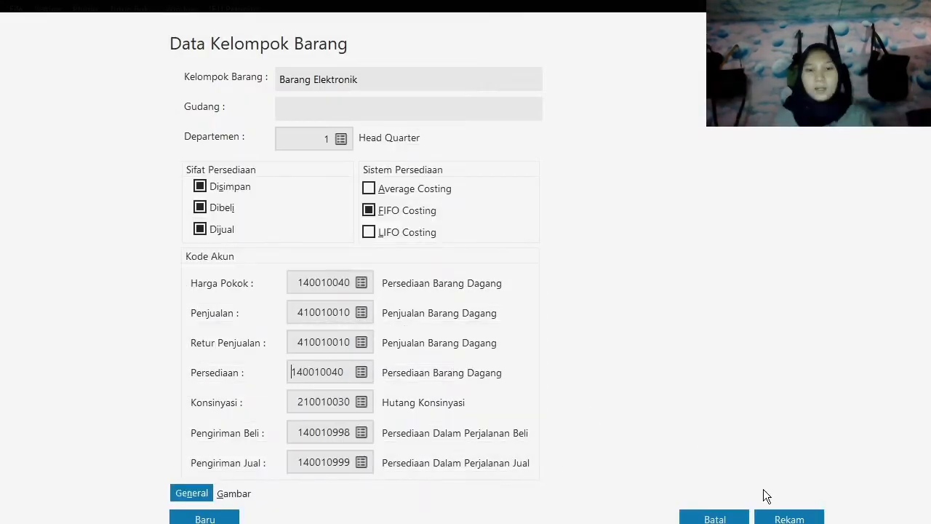
click(789, 519)
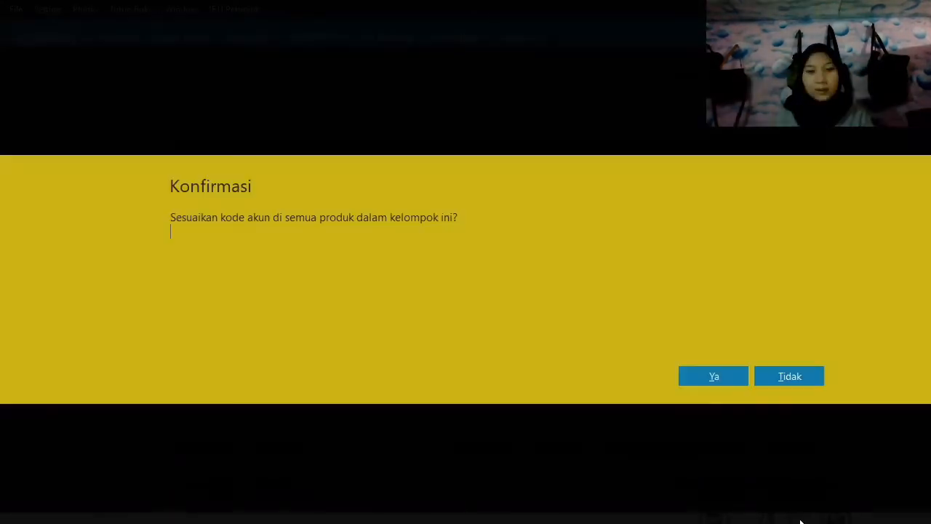
click(717, 380)
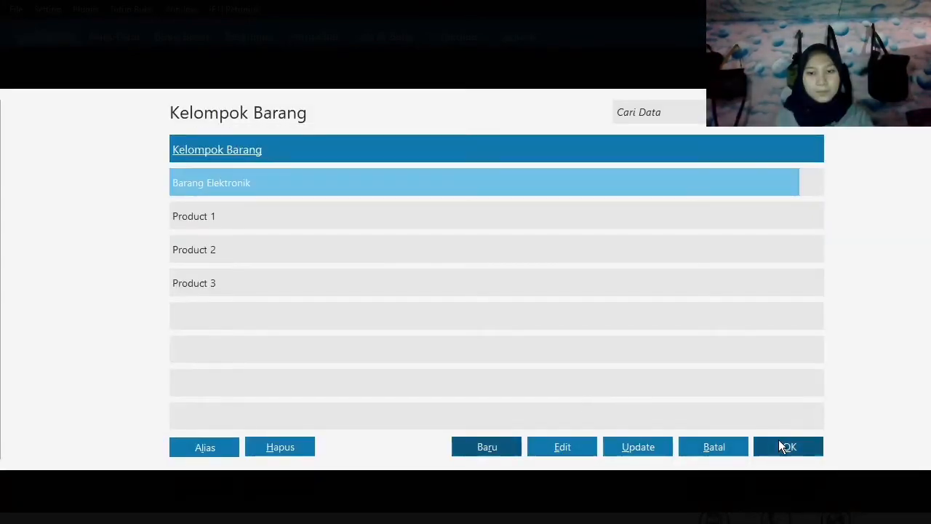
Assign the Barang Elektronik group to the Samsung Galaxy J1 product and save the product record.
click(790, 445)
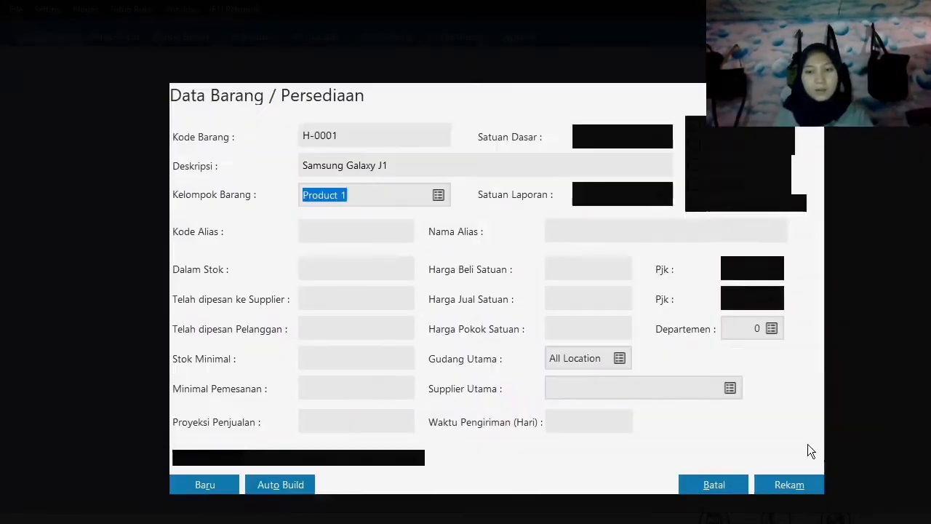
click(810, 485)
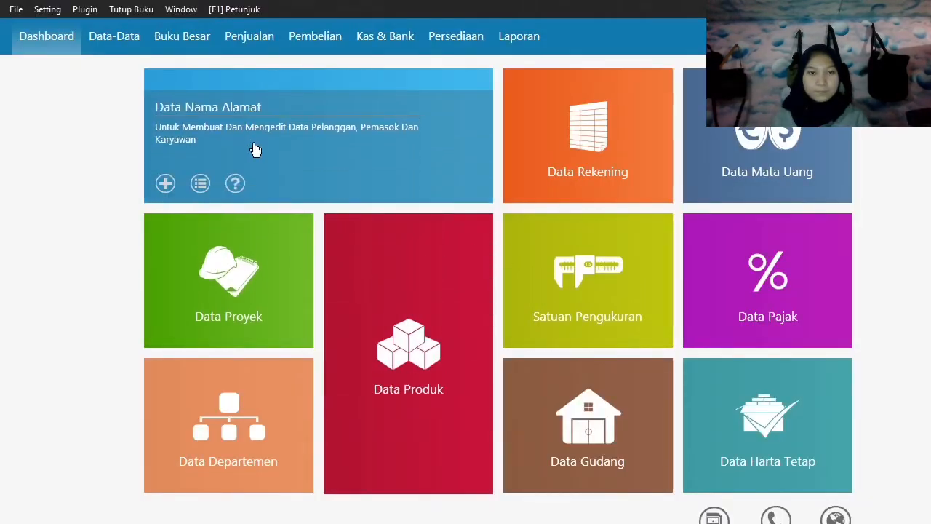
Change the product code of Samsung Galaxy J1 to H-001 and save the record.
click(379, 473)
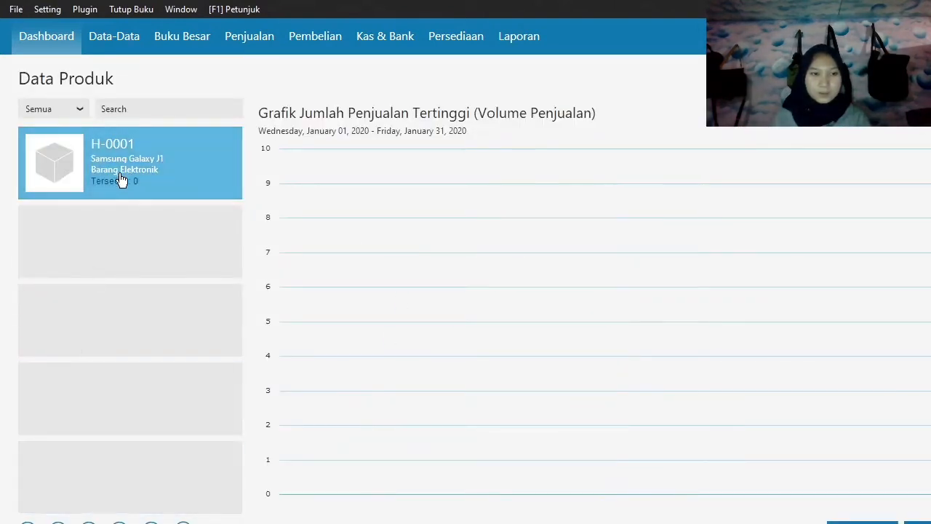
click(121, 181)
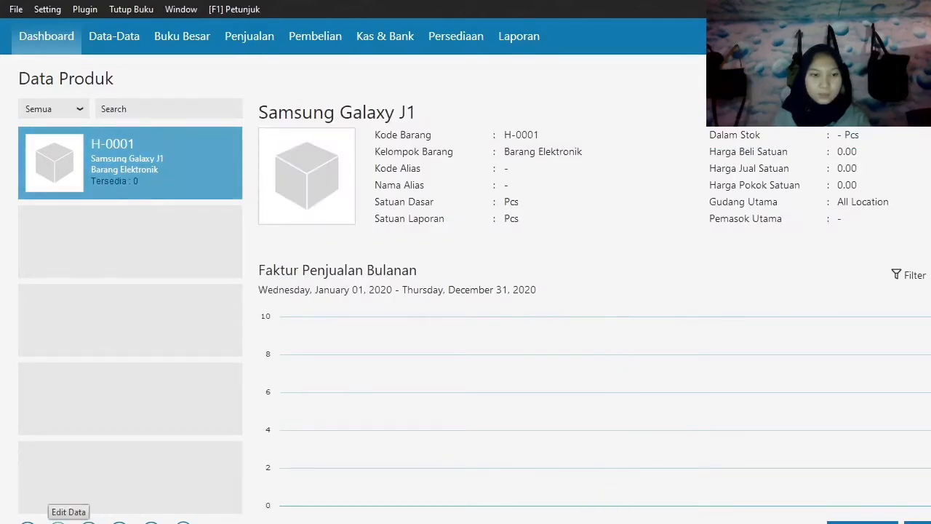
click(59, 522)
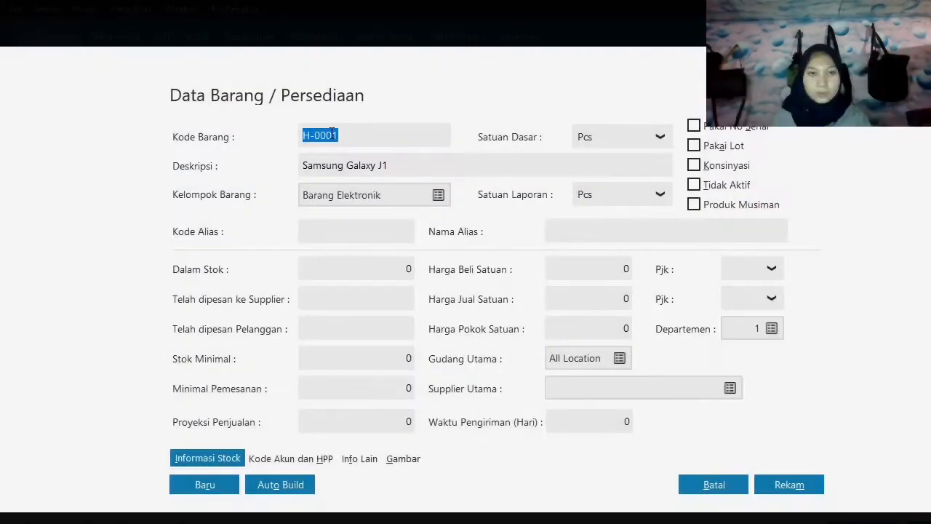
drag(339, 137, 335, 139)
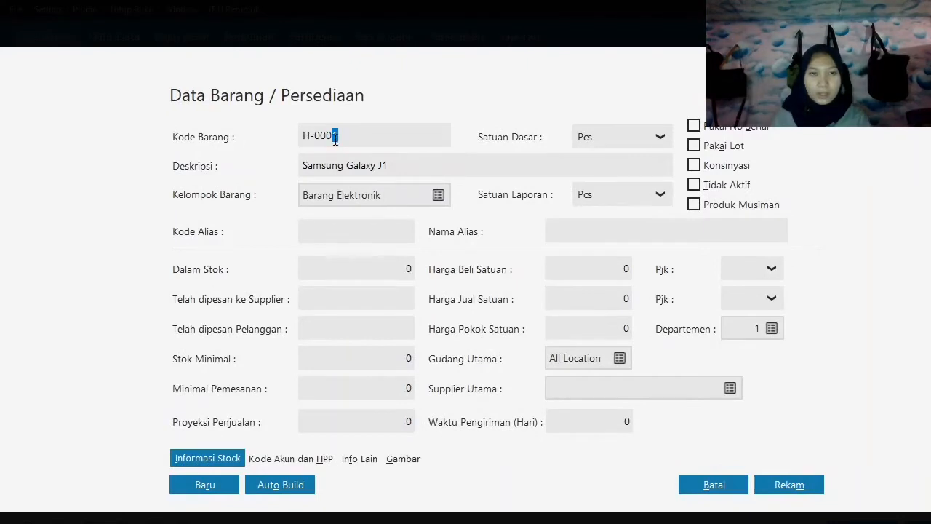
key(BackSpace)
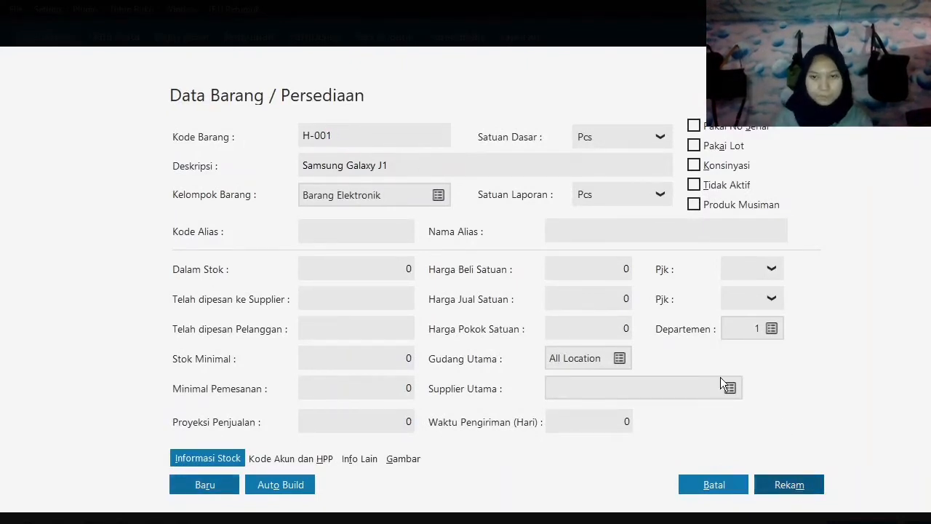
click(794, 483)
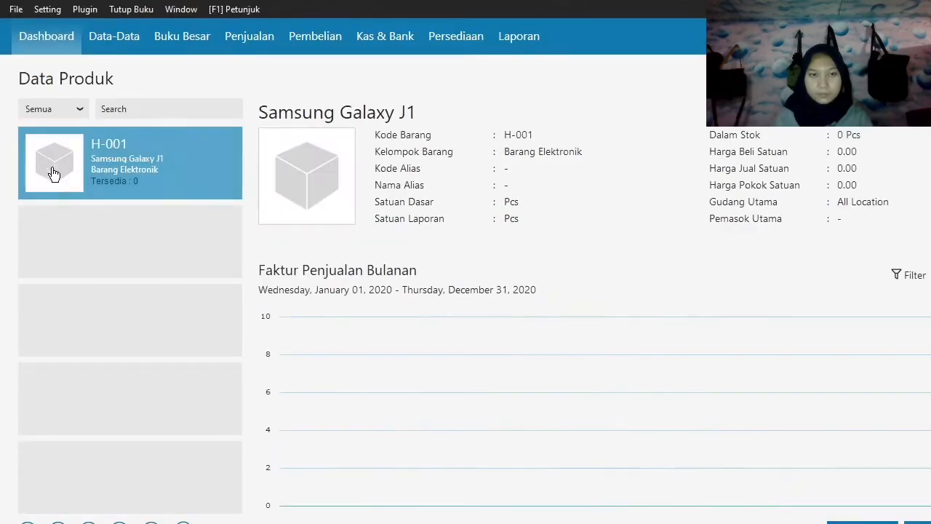
Add a new product with code H-002 and description Samsung Galaxy J7, and save the record.
click(98, 42)
mouse_move(347, 471)
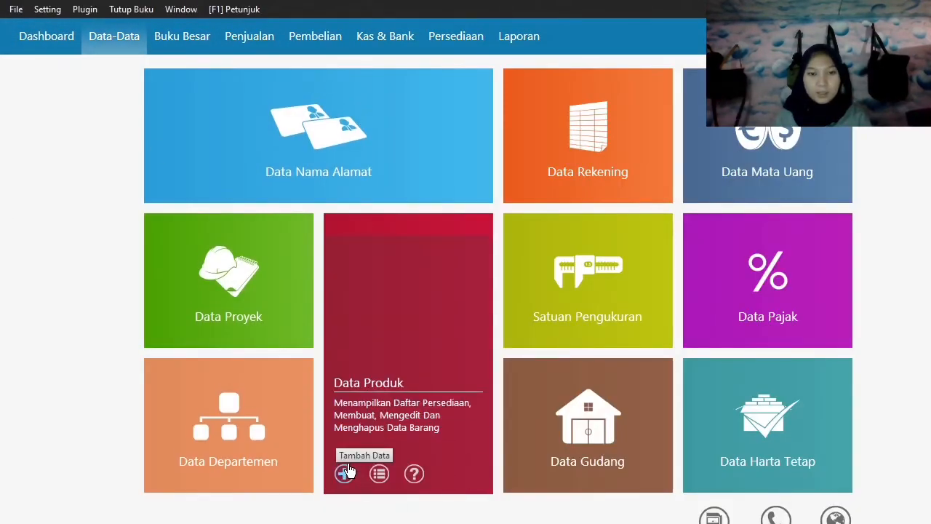
click(347, 474)
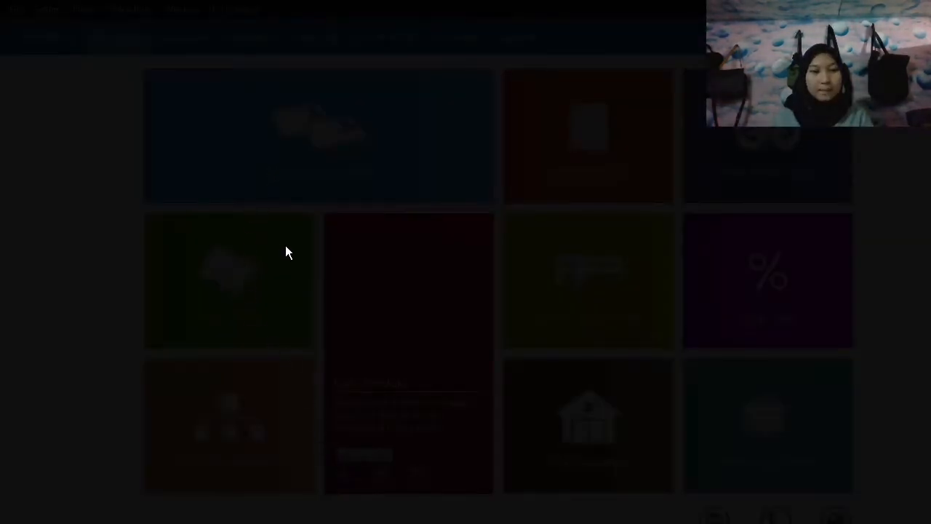
text(H-002)
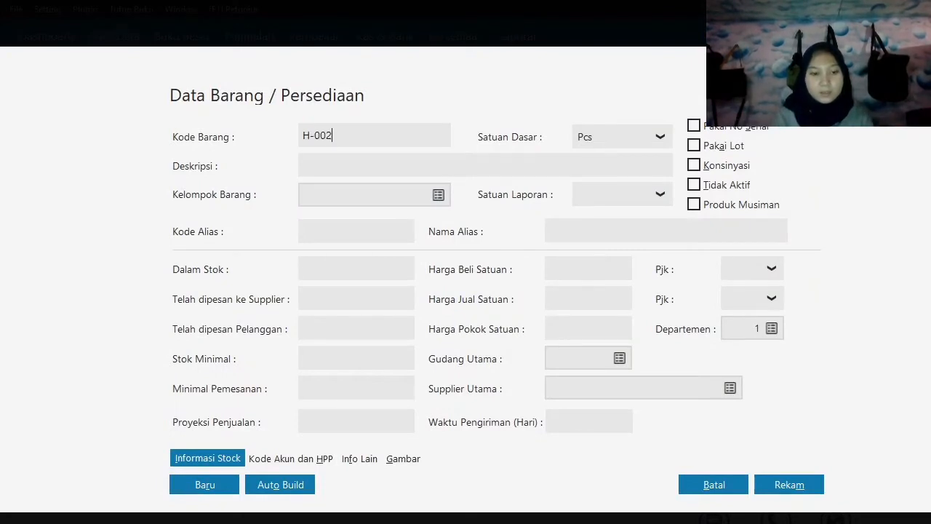
key(Tab)
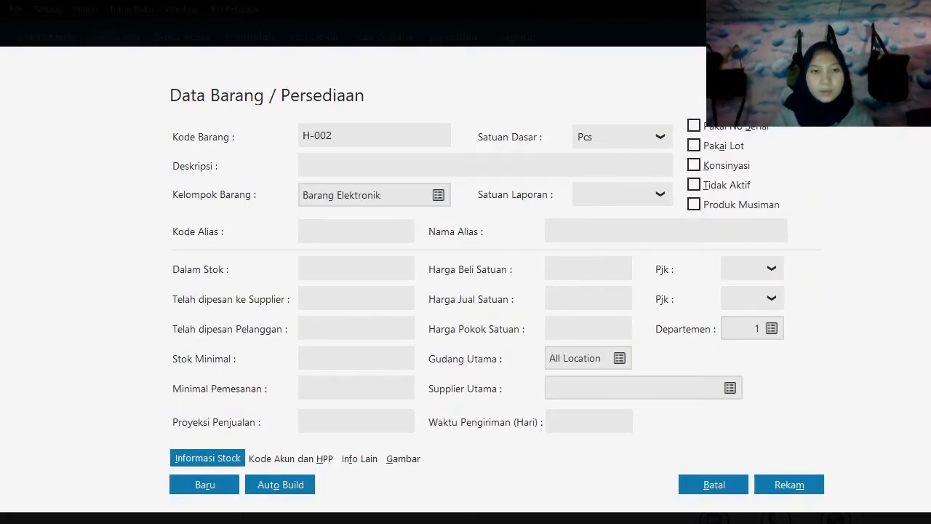
text(Sa)
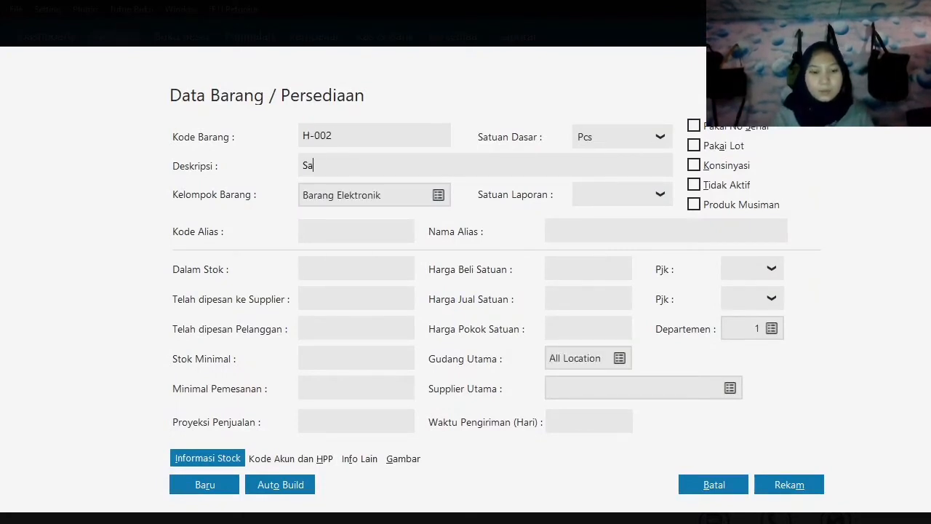
text(msung Galaxy J7)
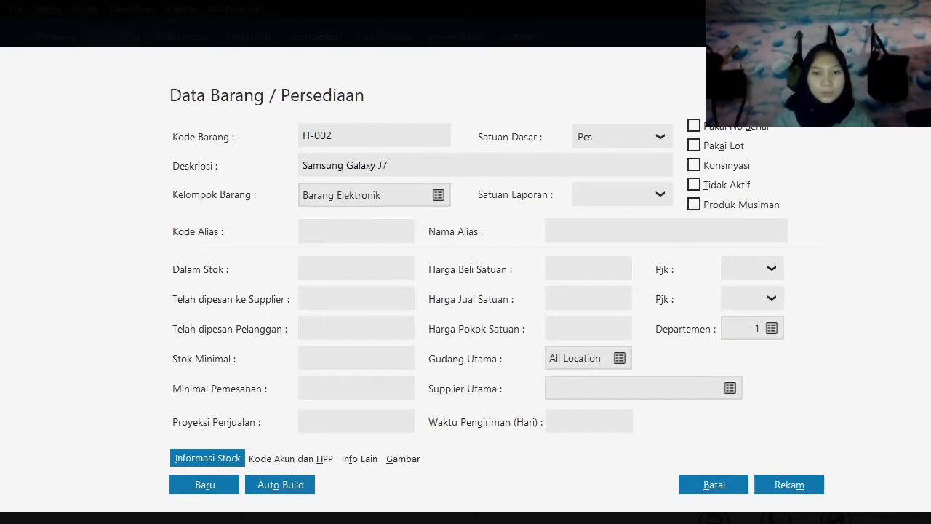
key(Tab)
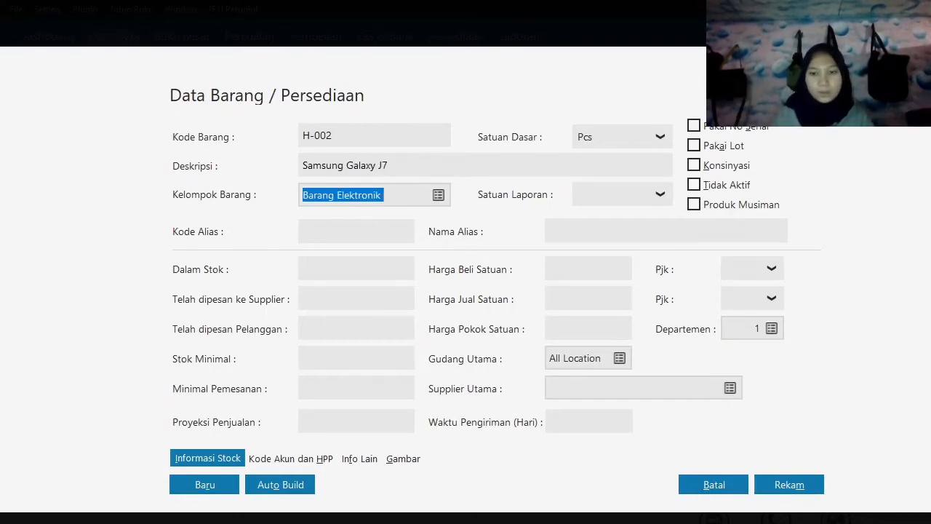
click(813, 489)
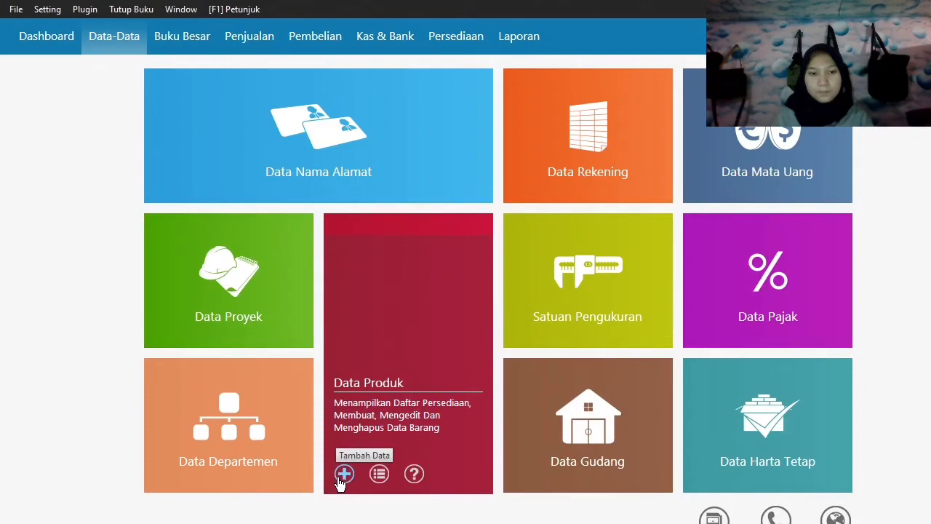
Add a new product with code H-003 and description Oppo F1 Plus, and save the record.
click(342, 480)
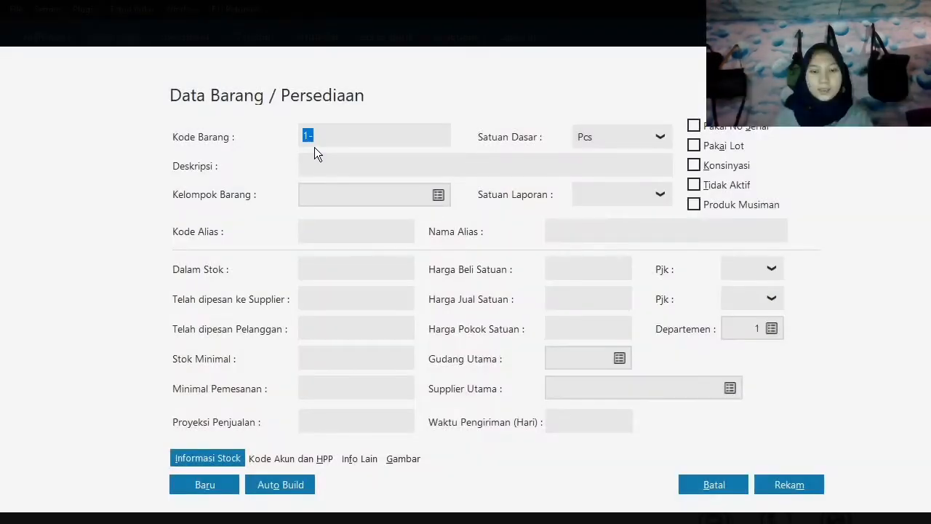
text(H-003)
key(Tab)
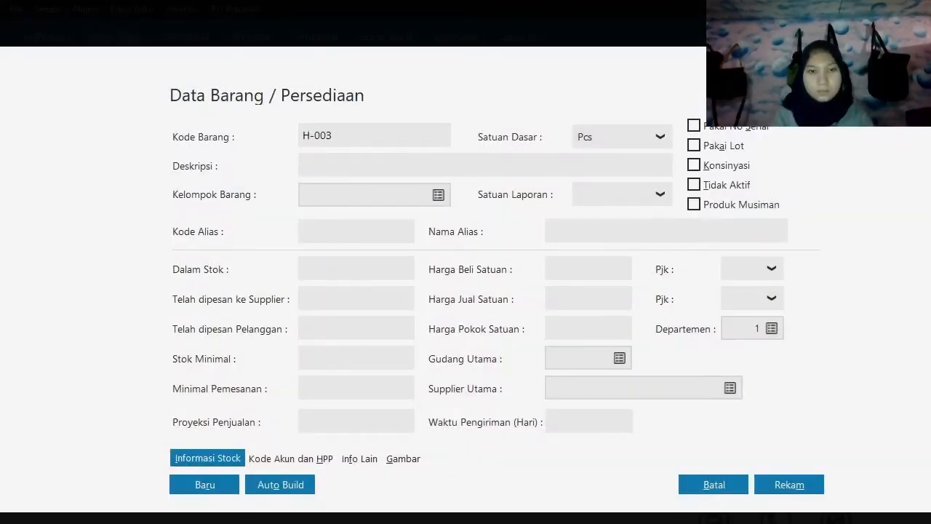
text(Oppo )
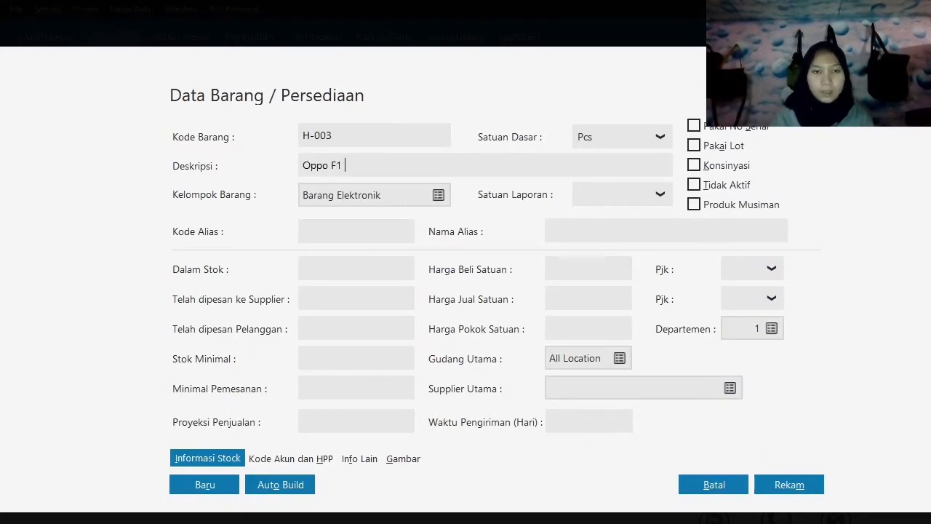
text(F1 Plus)
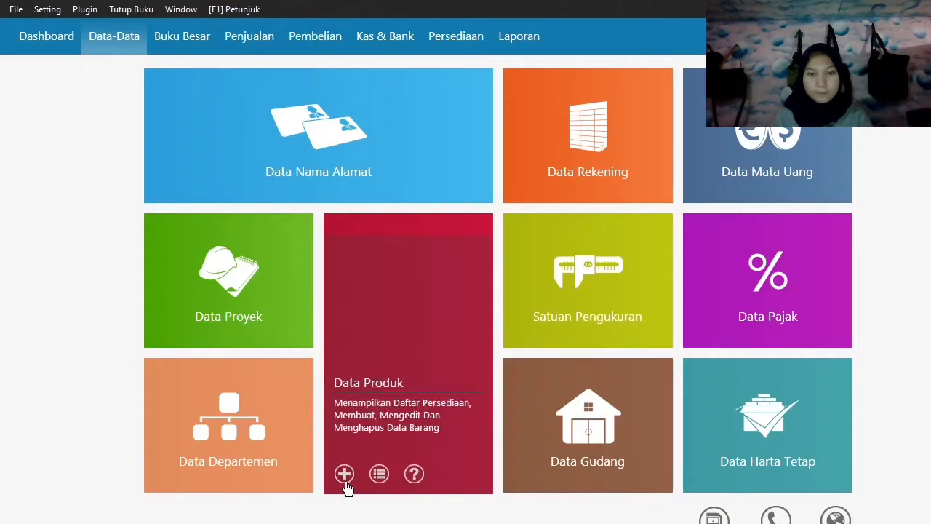
Add a new product with code H-004 and description Oppo F1 S, and save the record.
click(346, 474)
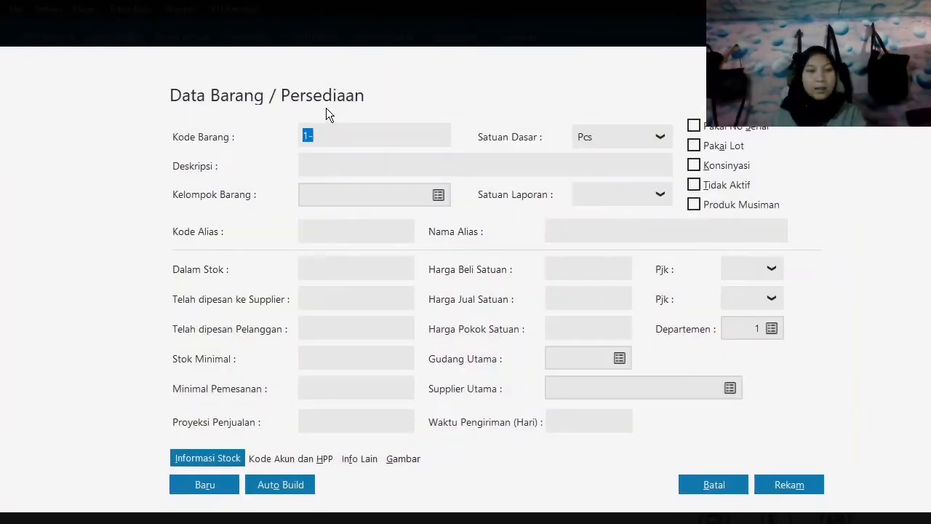
text(H-)
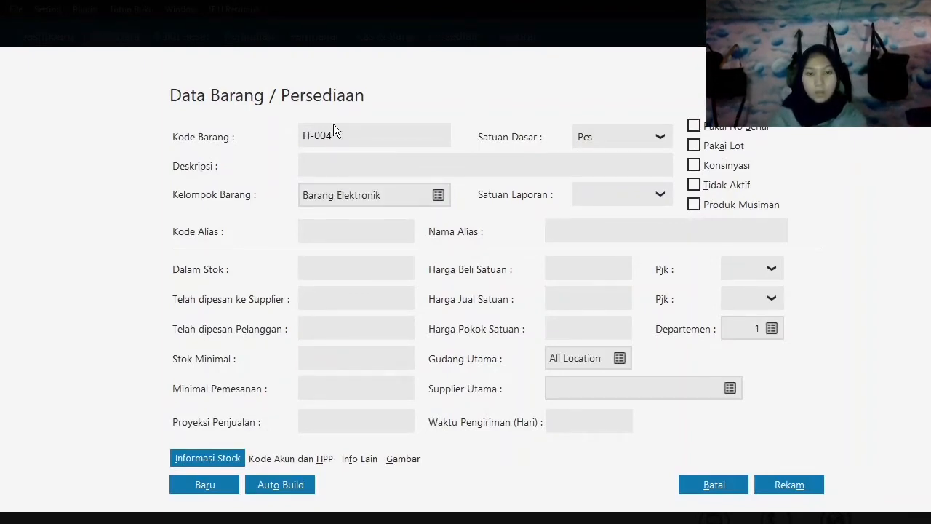
key(Tab)
text(P)
text(Oppo )
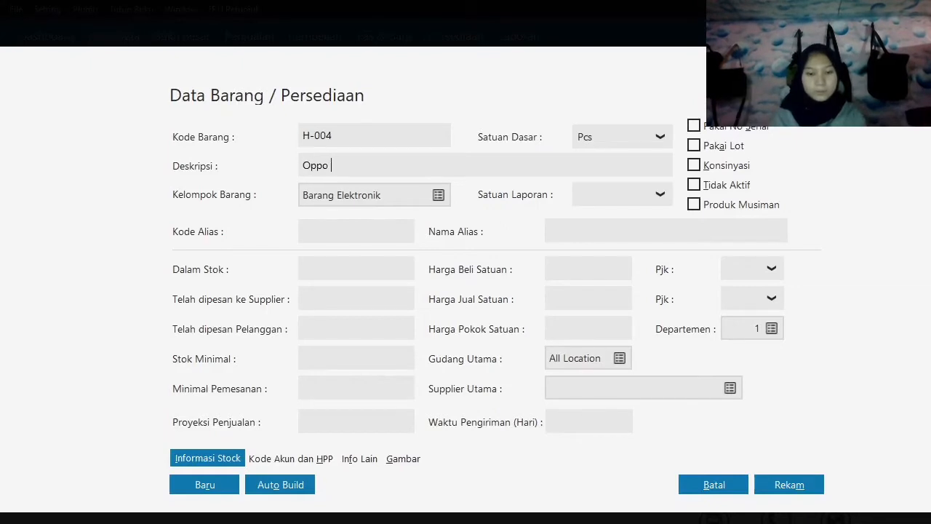
text(DF)
key(BackSpace)
text(F)
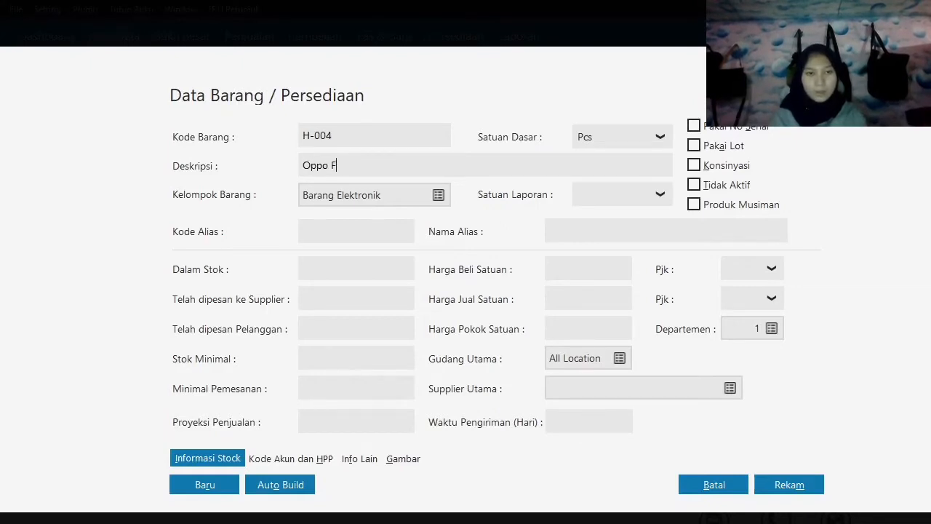
text(1 S)
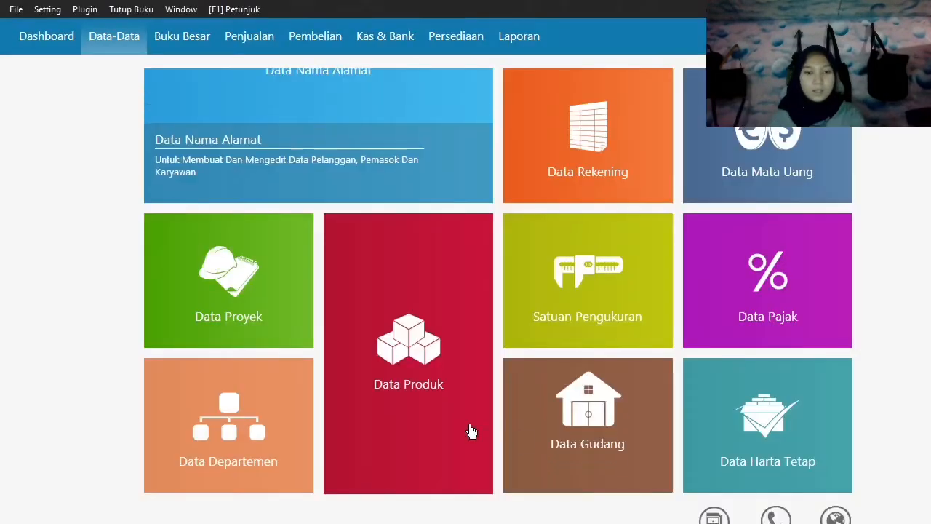
Add a new product with code C-001 and description Casing Samsung, and save the record.
mouse_move(340, 432)
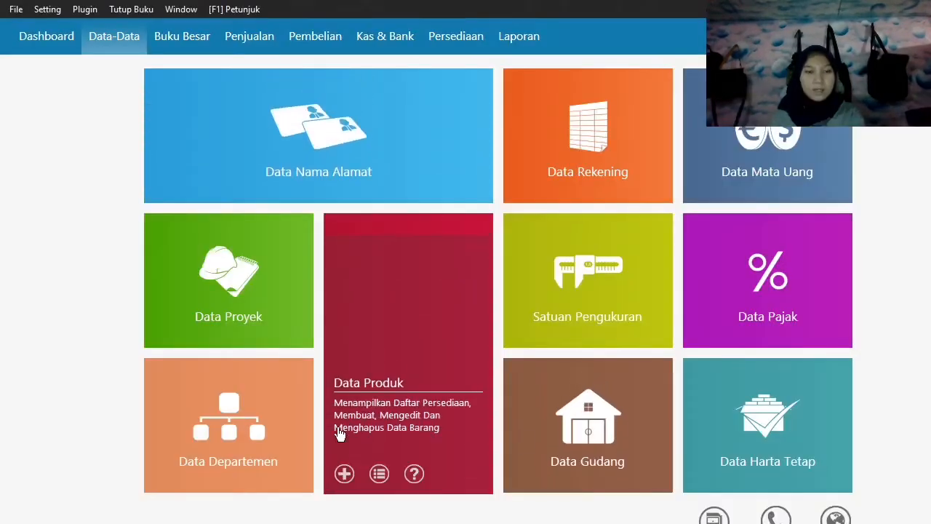
click(347, 474)
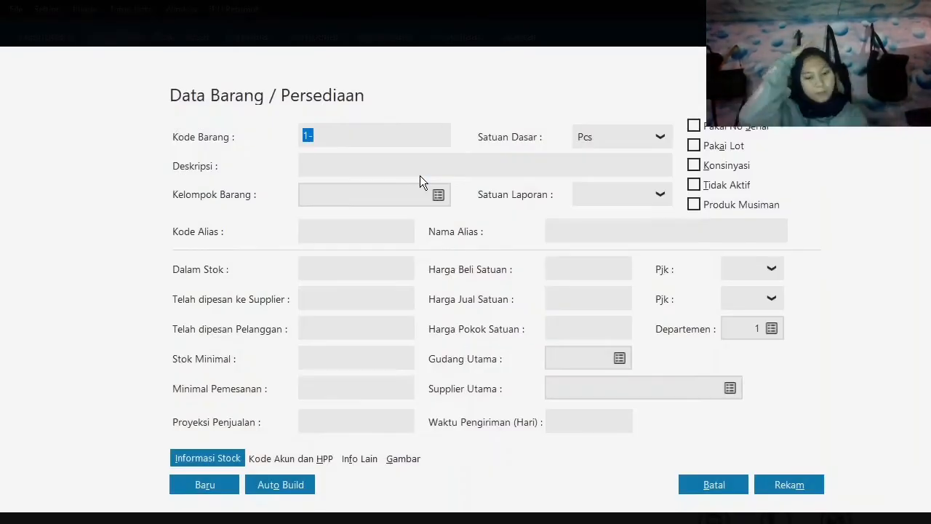
text(C-001)
key(Tab)
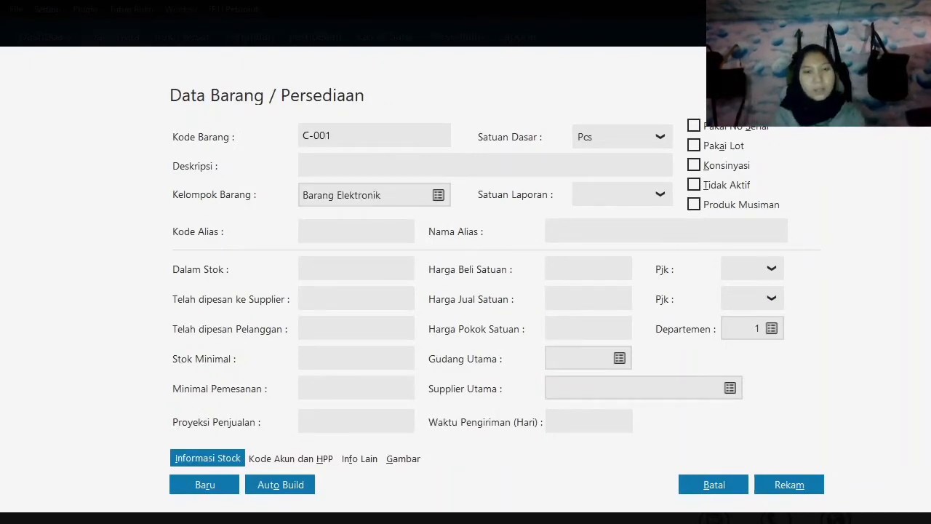
text(CAsing)
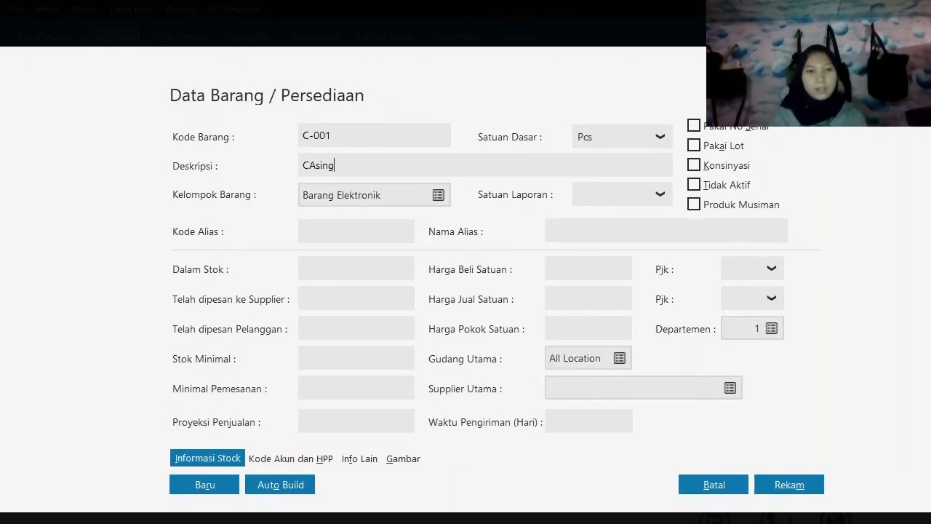
key(BackSpace)
key(BackSpace)
text(asing S)
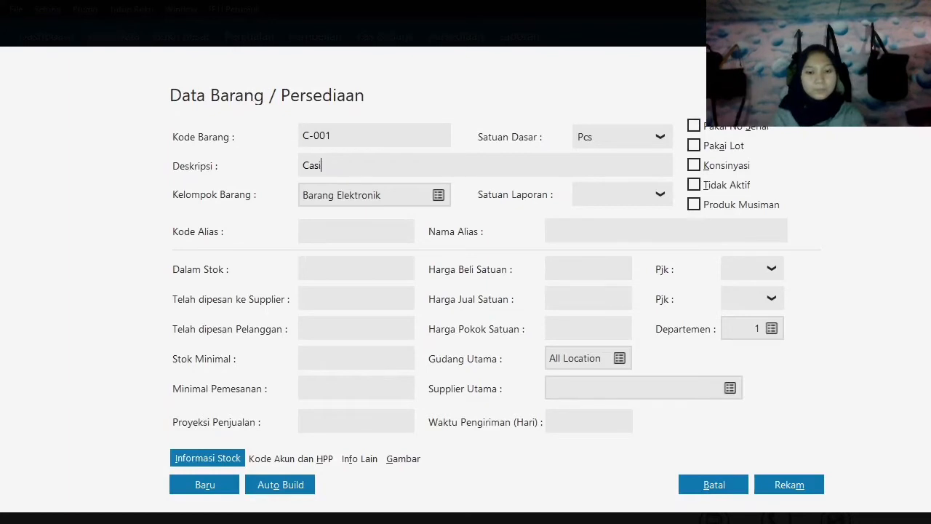
text(ams)
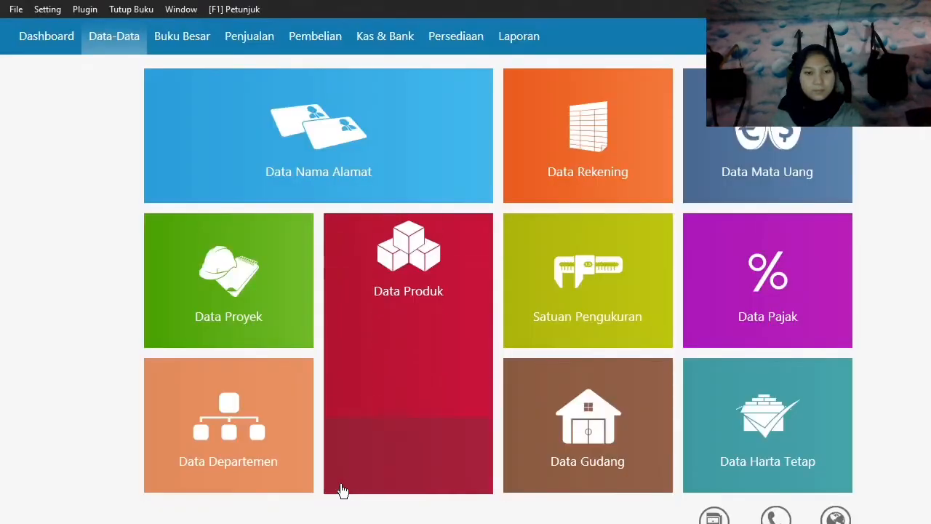
Add a new product with code C-002 and a description starting with Casing, and save the record.
click(340, 477)
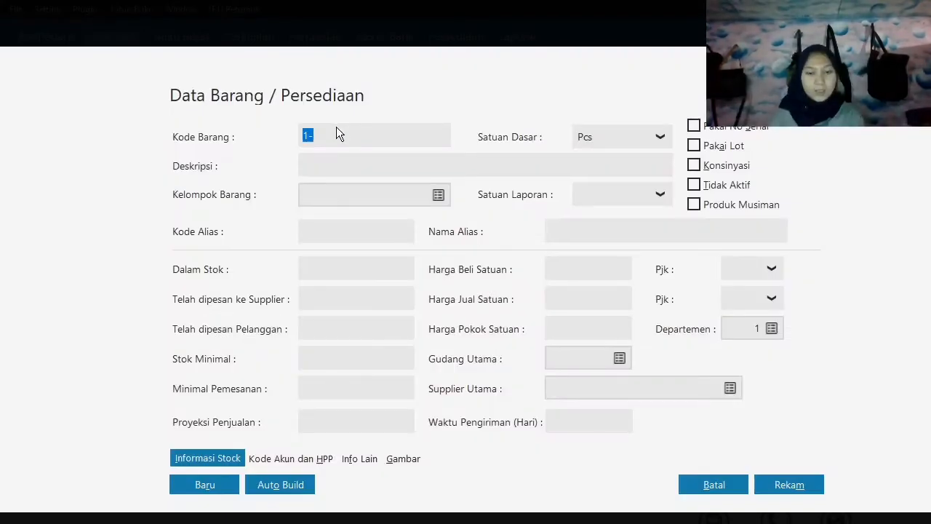
text(C-002)
key(Tab)
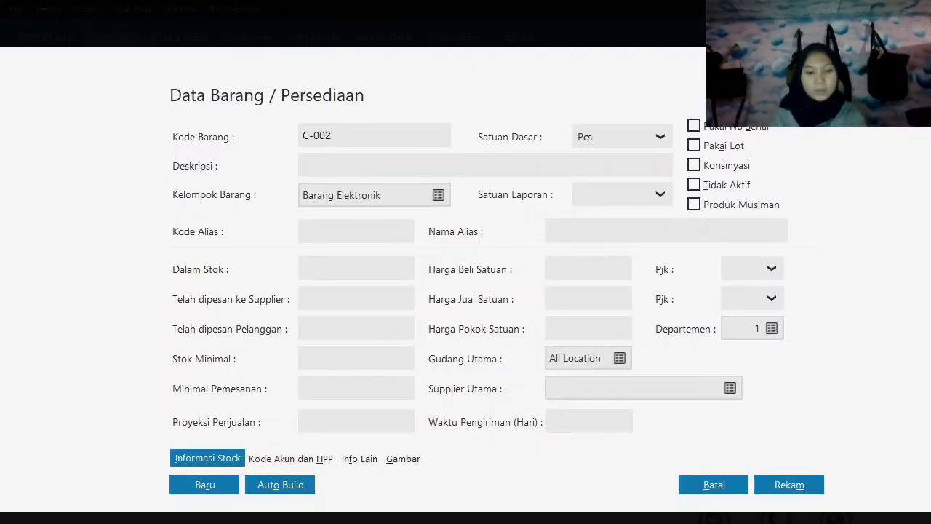
text(Casing)
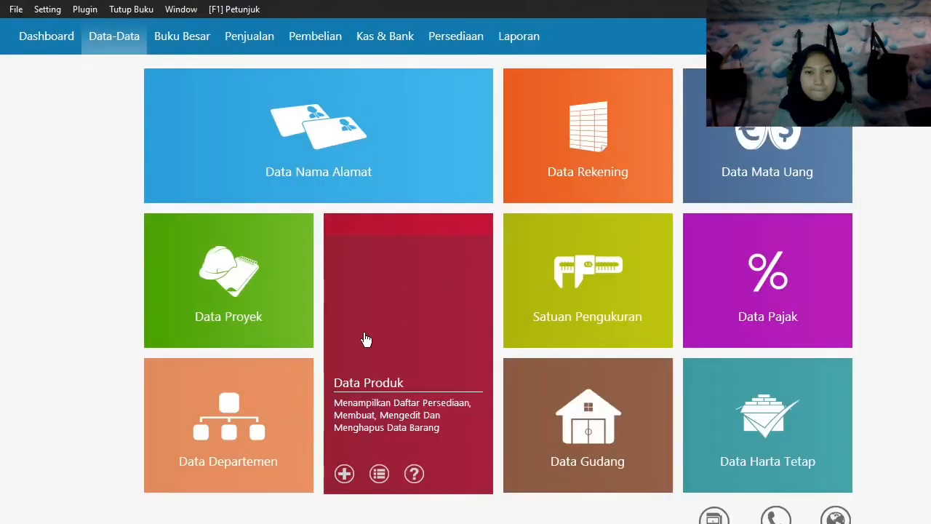
Add a new product with code B-001 and description Baterai Samsung, and save the record.
click(345, 474)
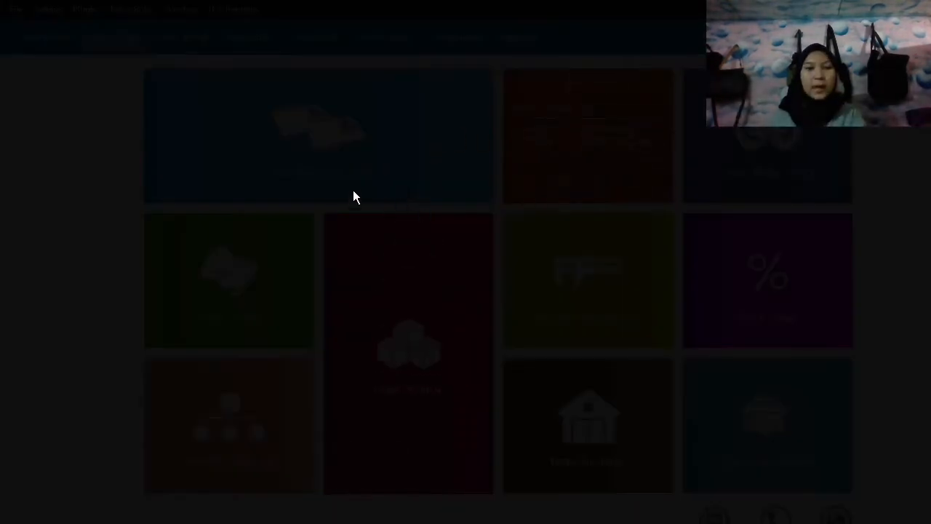
text(B-001)
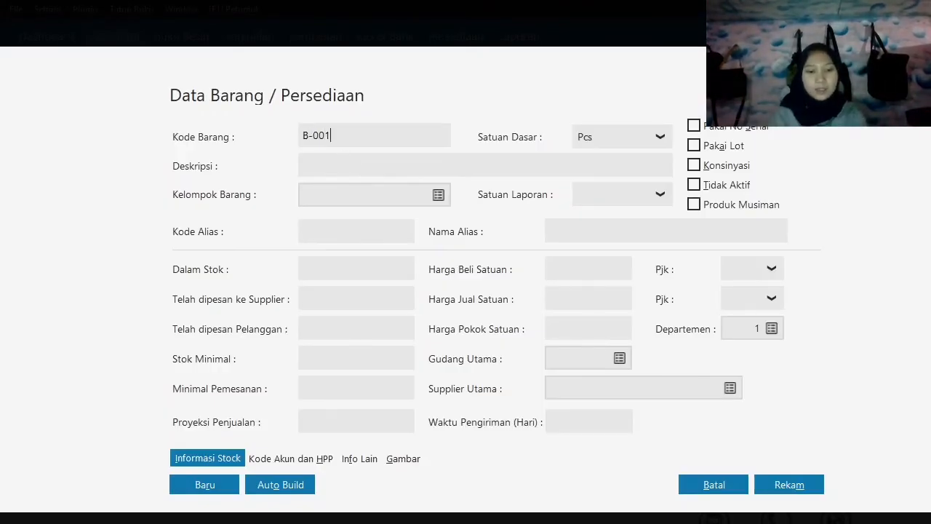
key(Tab)
text(V)
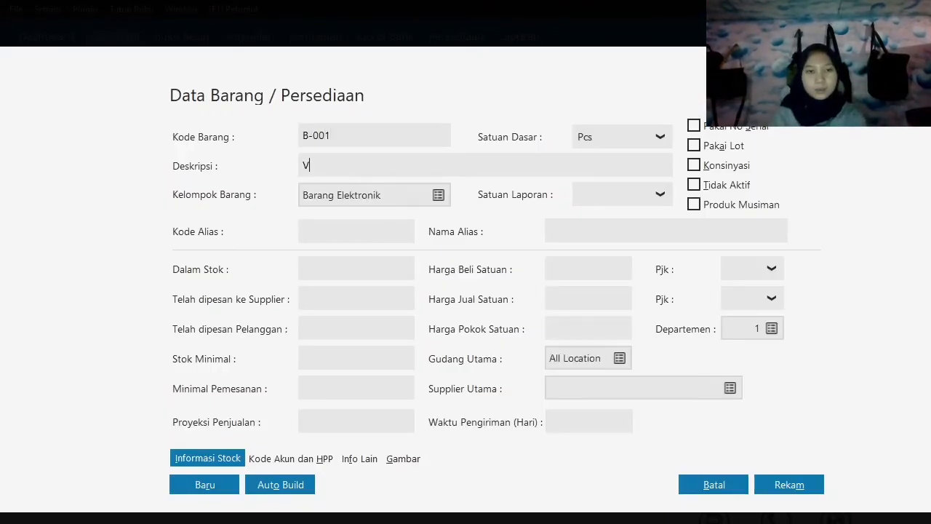
key(BackSpace)
text(Baterai)
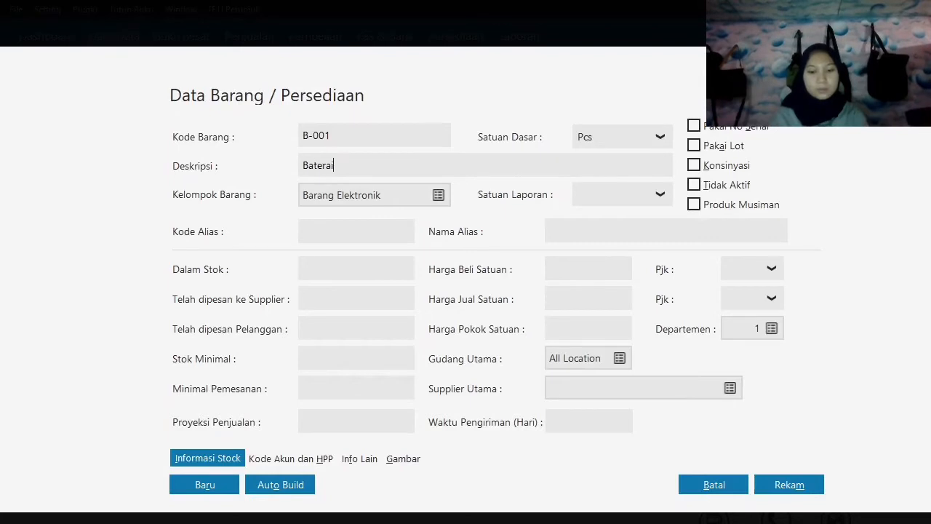
text( Samsung)
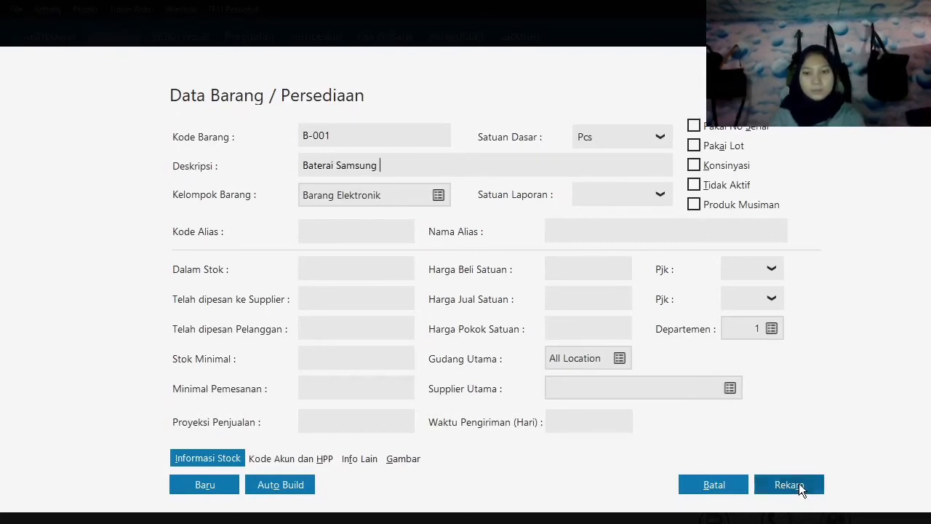
click(799, 486)
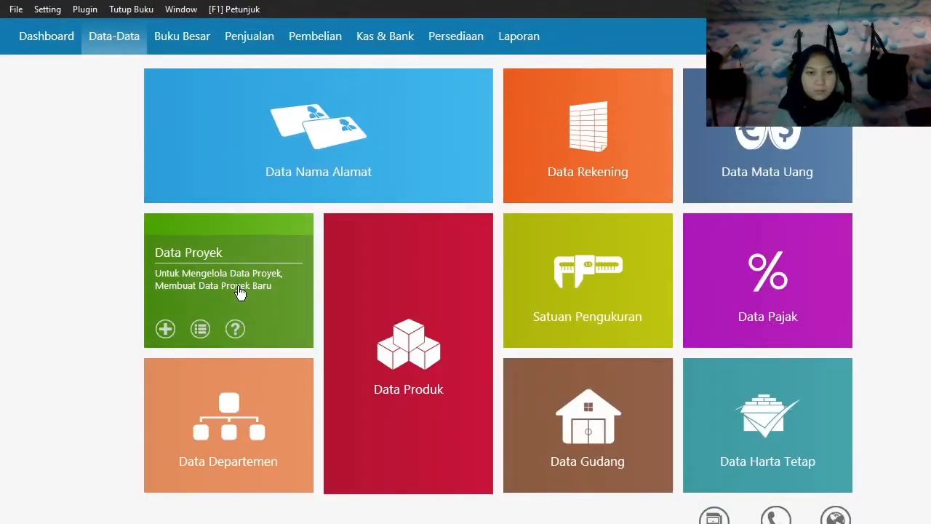
Add a new product with code B-002 and description Baterai Oppo, and save the record.
click(346, 474)
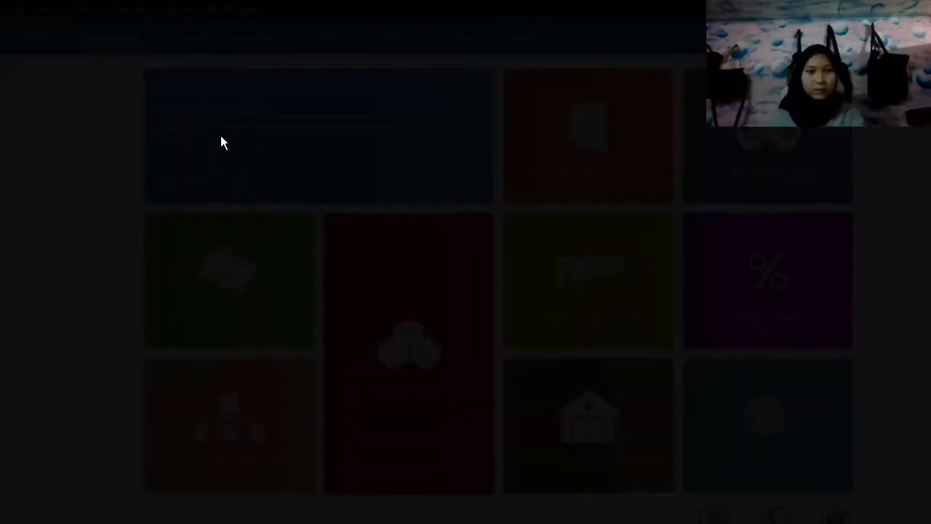
text(B)
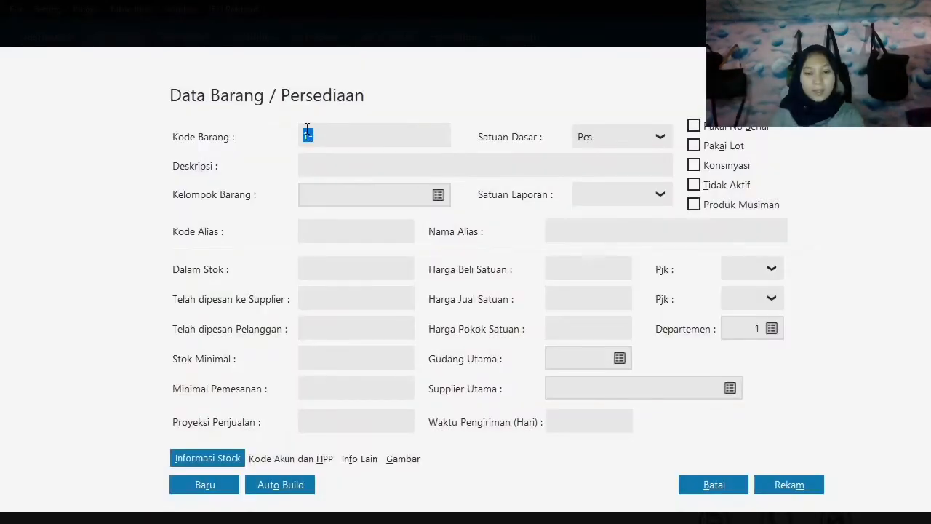
text(-002)
key(Tab)
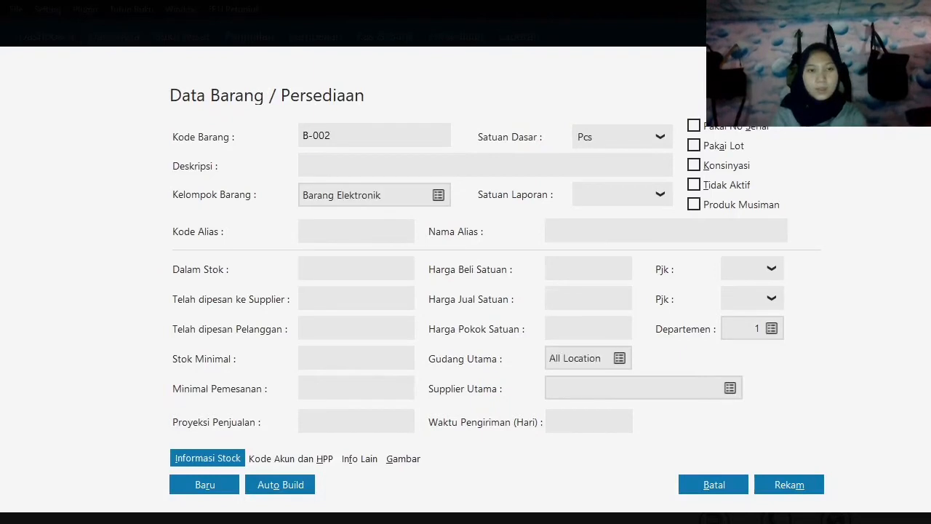
text(V)
text(Bate)
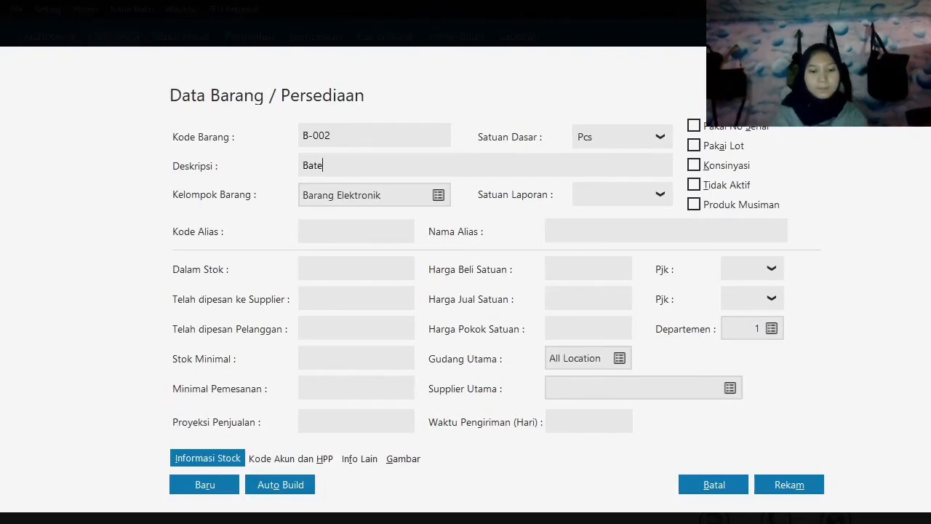
text(rai Oppo)
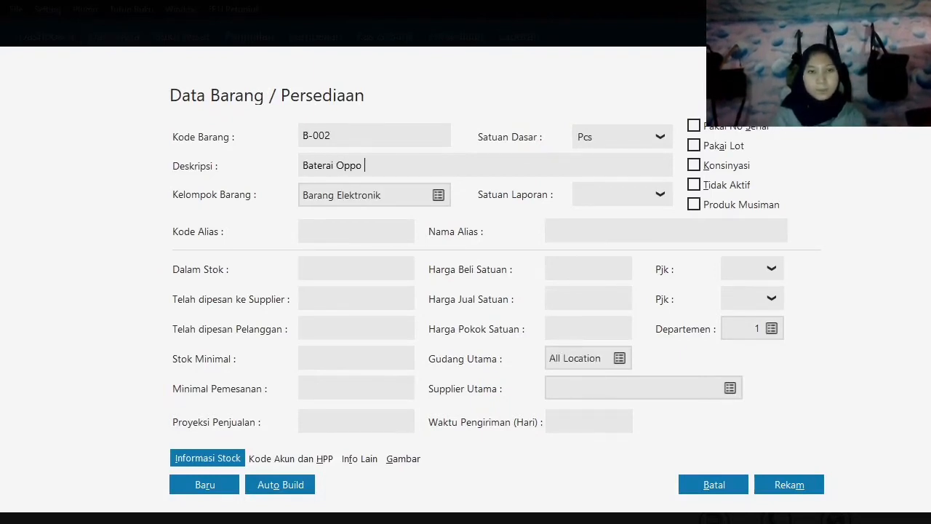
click(790, 486)
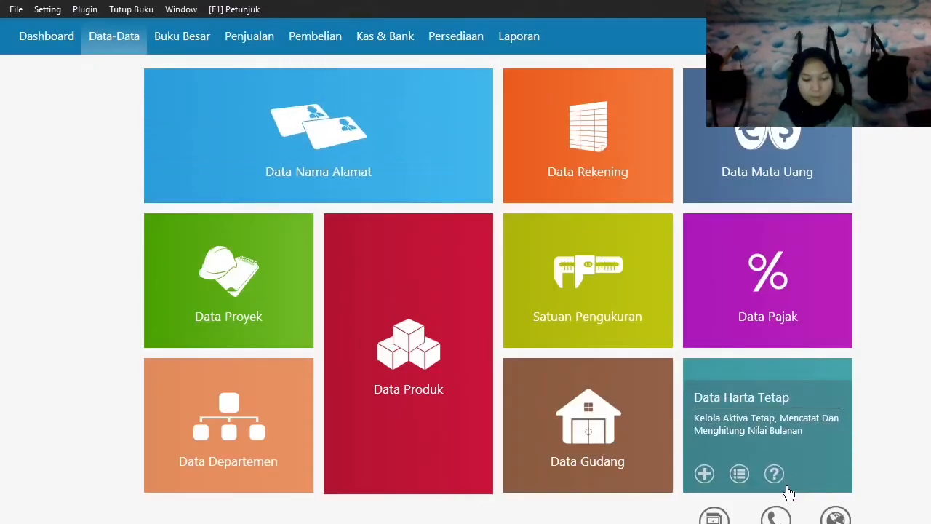
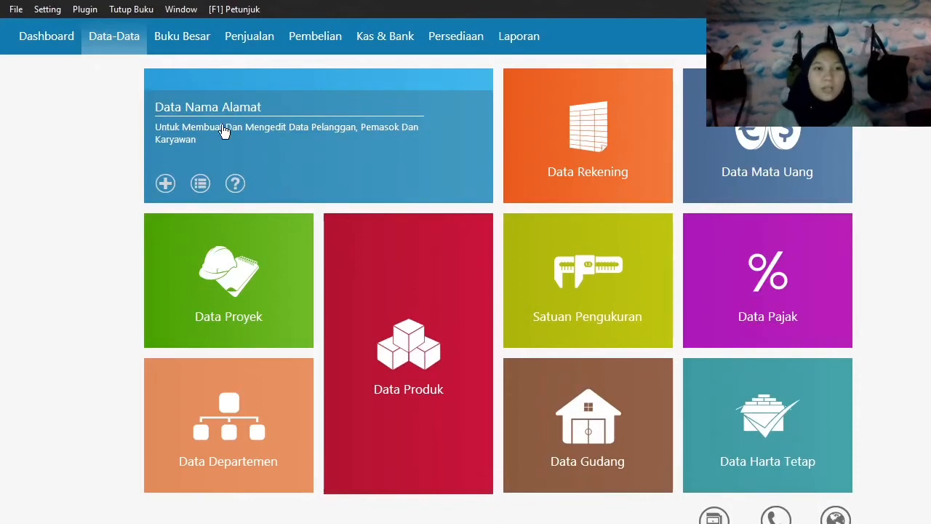
Open the opening balances for trade receivables and start a new entry for customer Toko Anugrah.
click(59, 10)
mouse_move(83, 70)
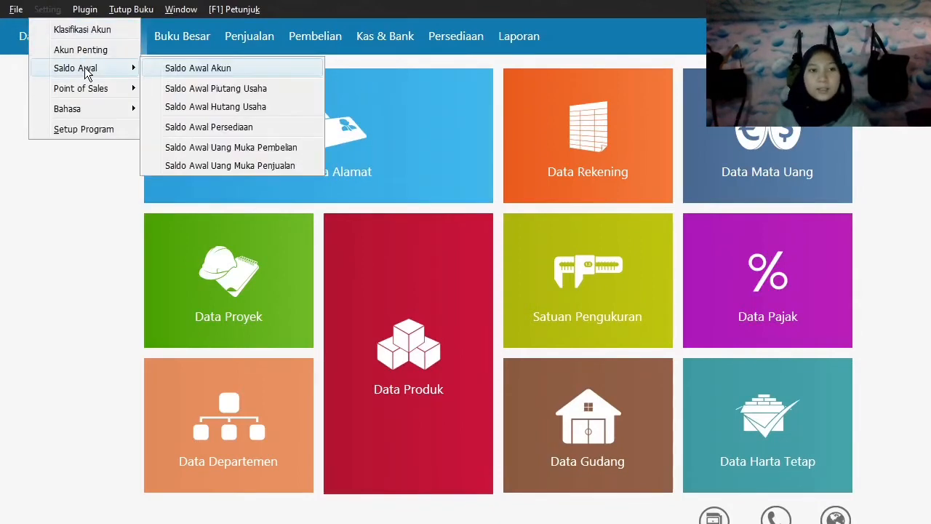
click(187, 91)
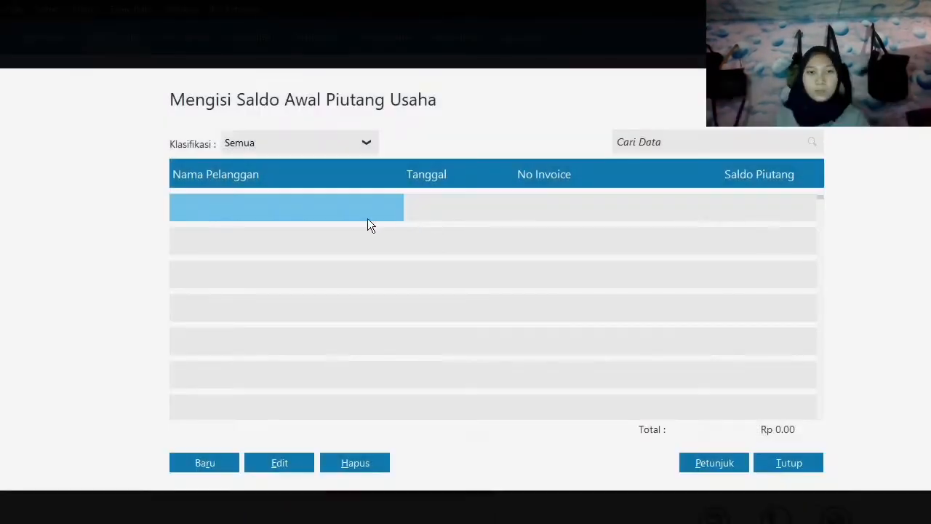
click(207, 466)
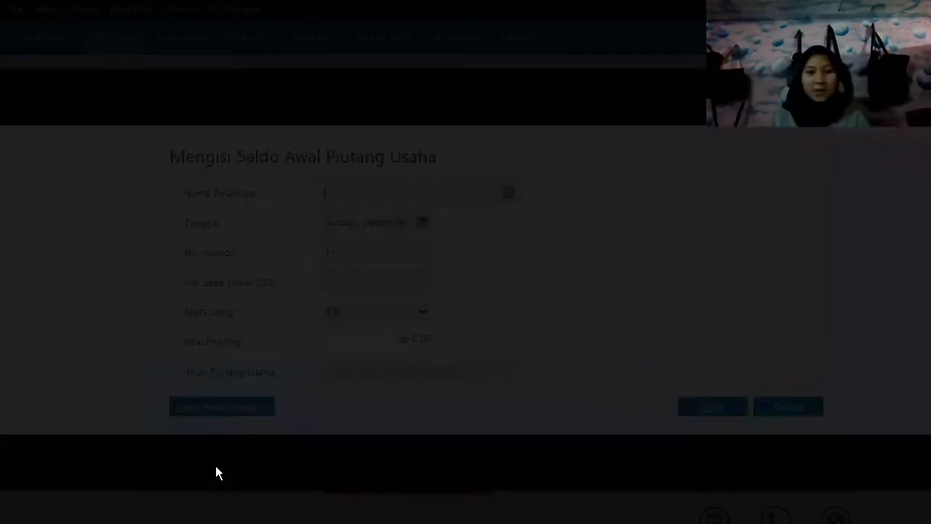
click(509, 193)
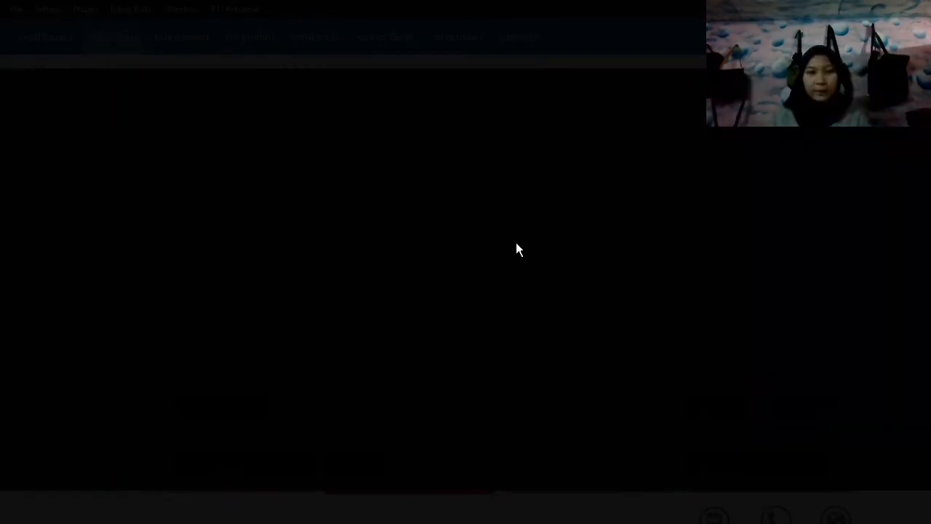
click(784, 454)
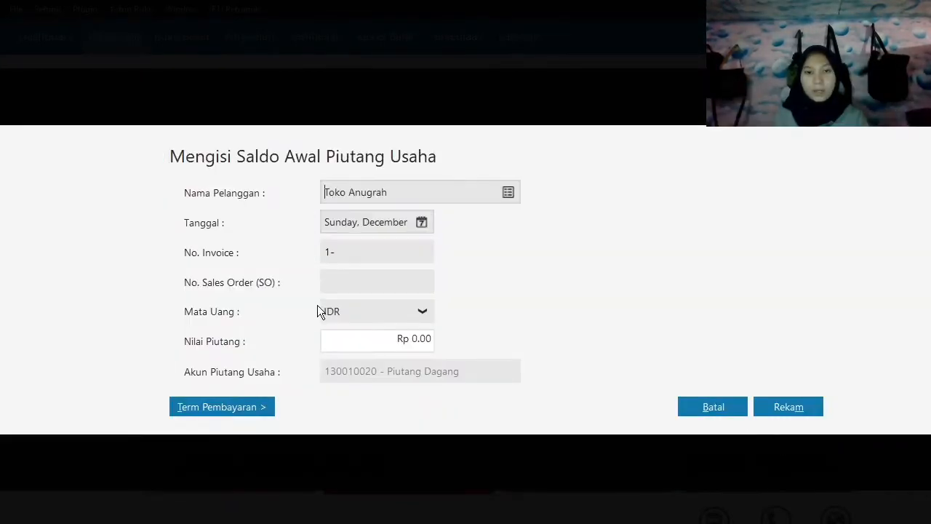
Set the date of the Toko Anugrah receivable entry to 11 November 2019.
click(422, 222)
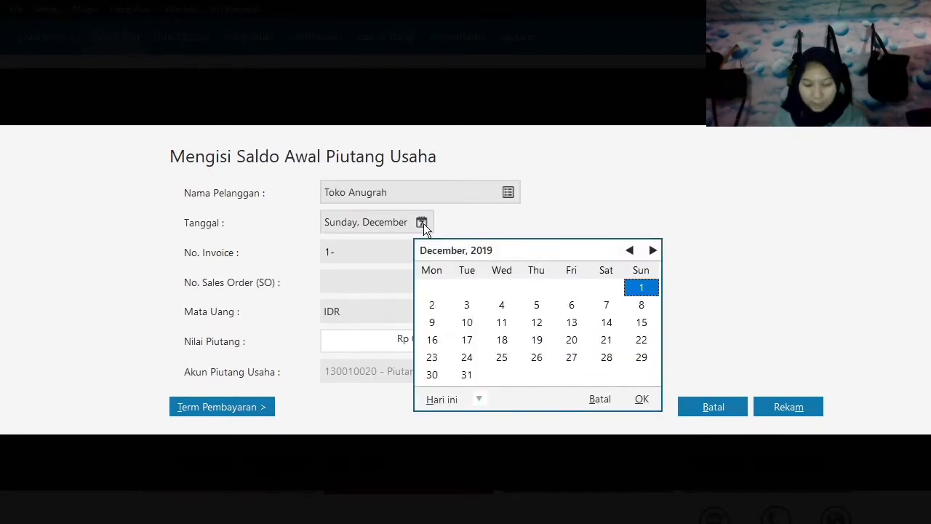
click(629, 251)
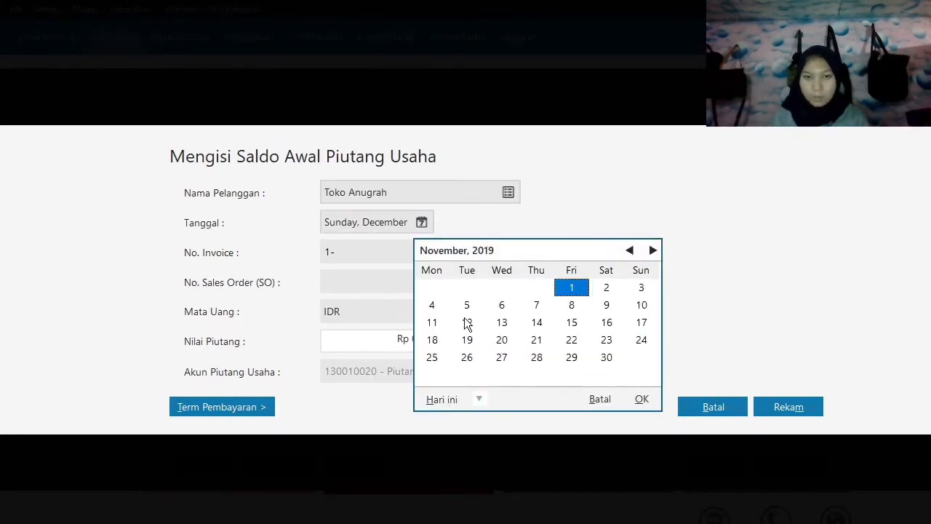
click(433, 325)
click(641, 398)
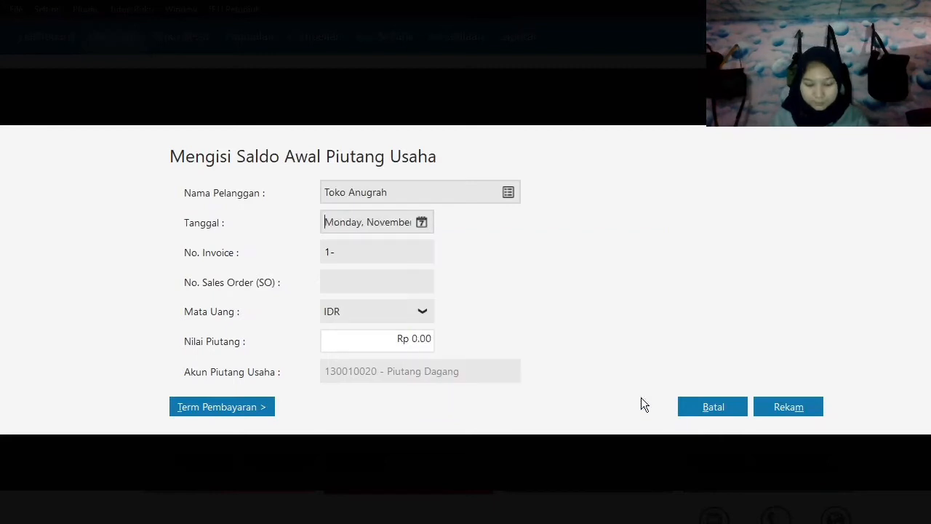
Enter invoice number INV-001 and a receivable value of Rp 2,000,000 for Toko Anugrah, and save the entry.
key(BackSpace)
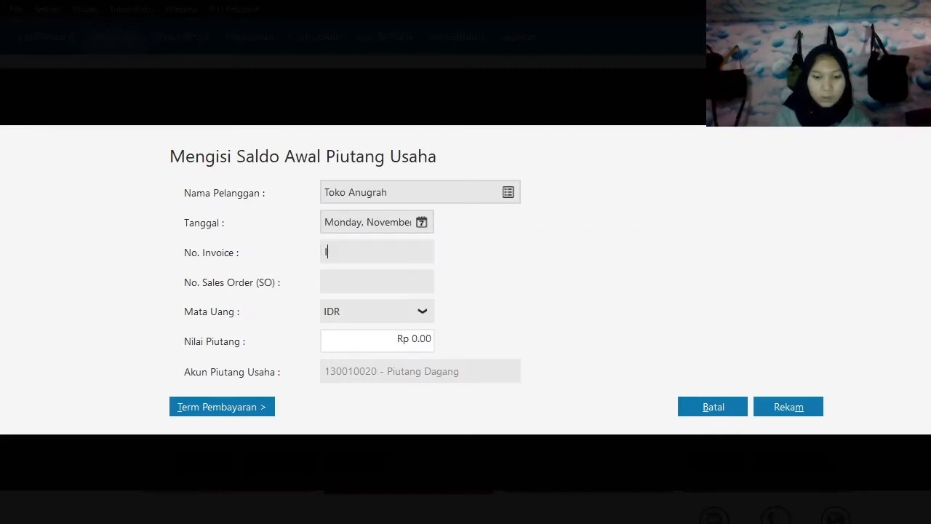
text(INV-001)
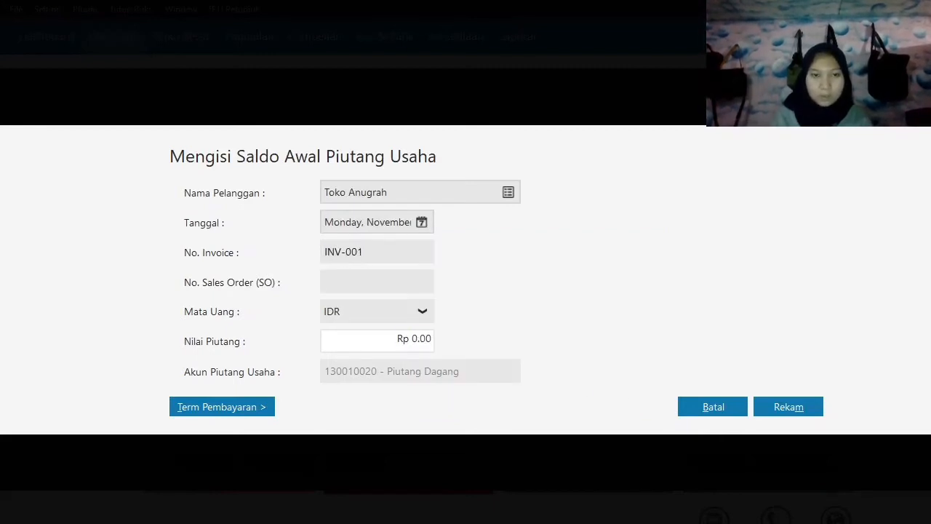
key(Tab)
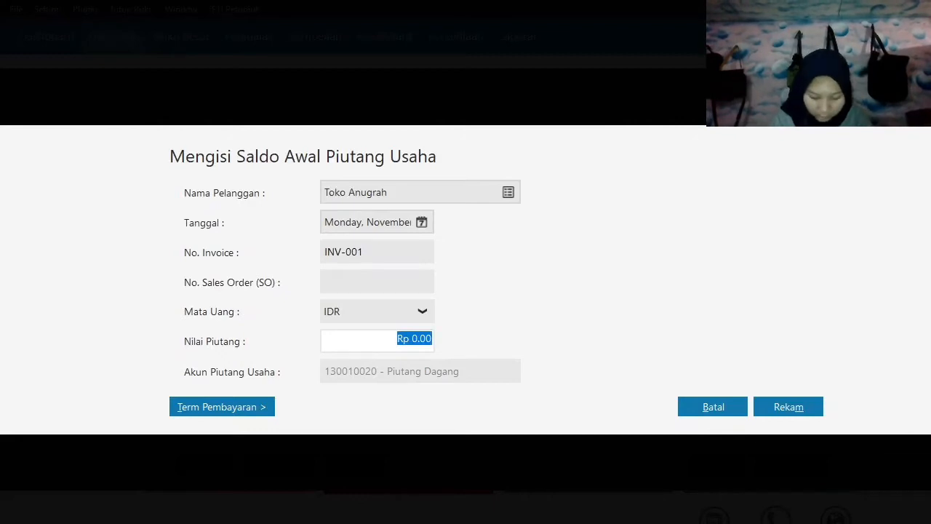
key(BackSpace)
text(2000000)
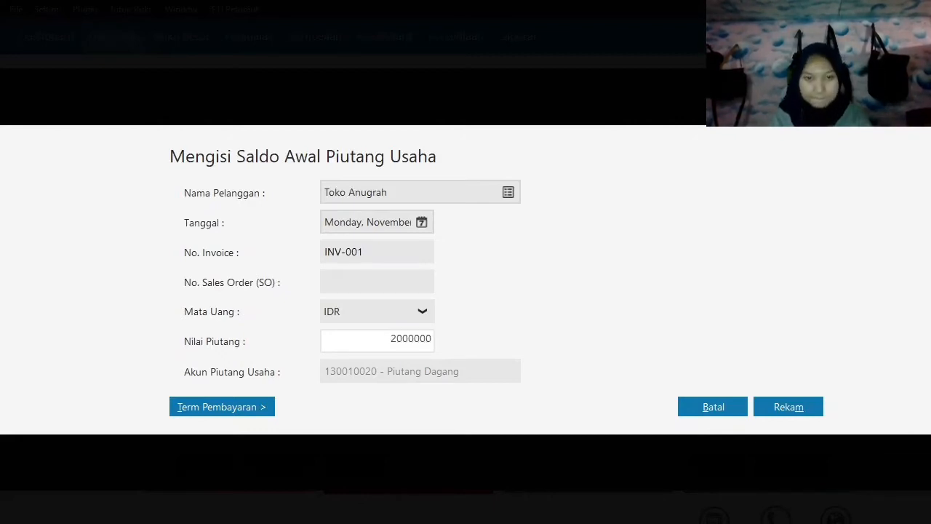
key(Tab)
click(779, 409)
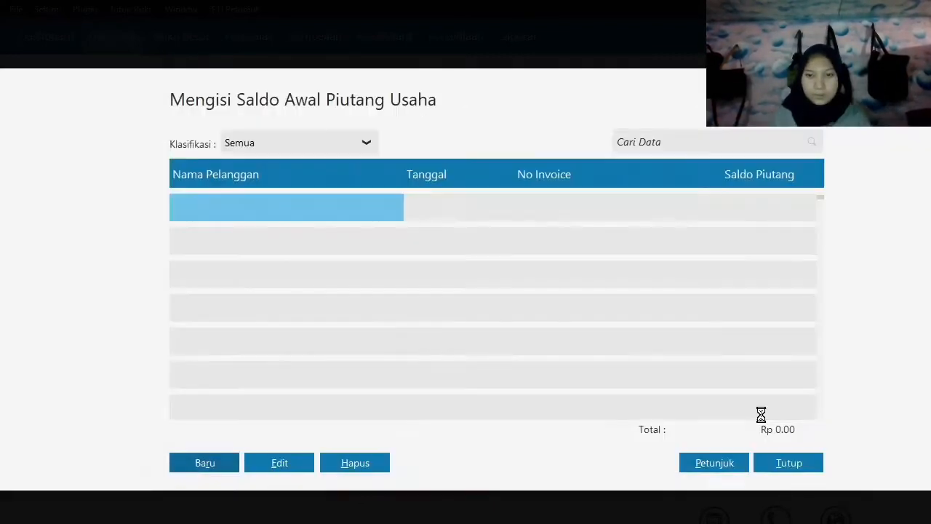
Start another receivable opening balance entry for Toko Anugrah, dated 12 December 2019.
click(207, 465)
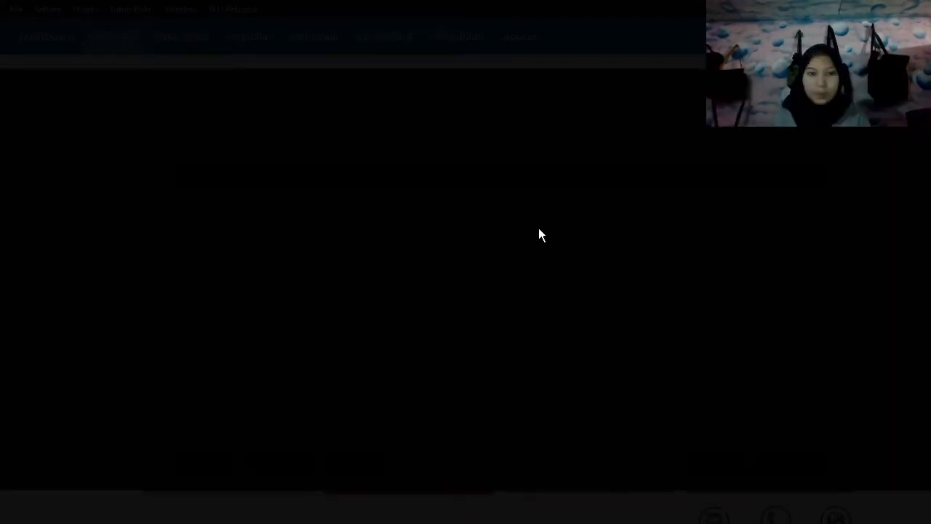
click(505, 193)
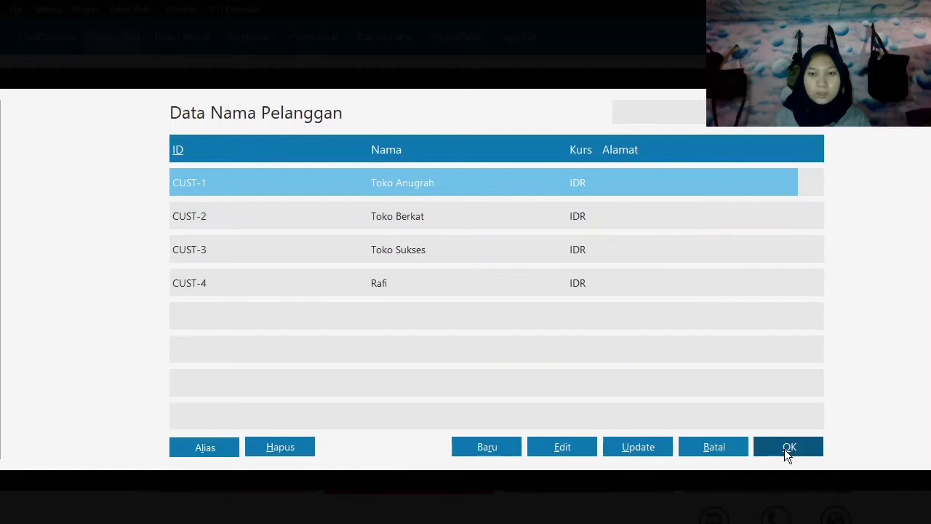
click(785, 449)
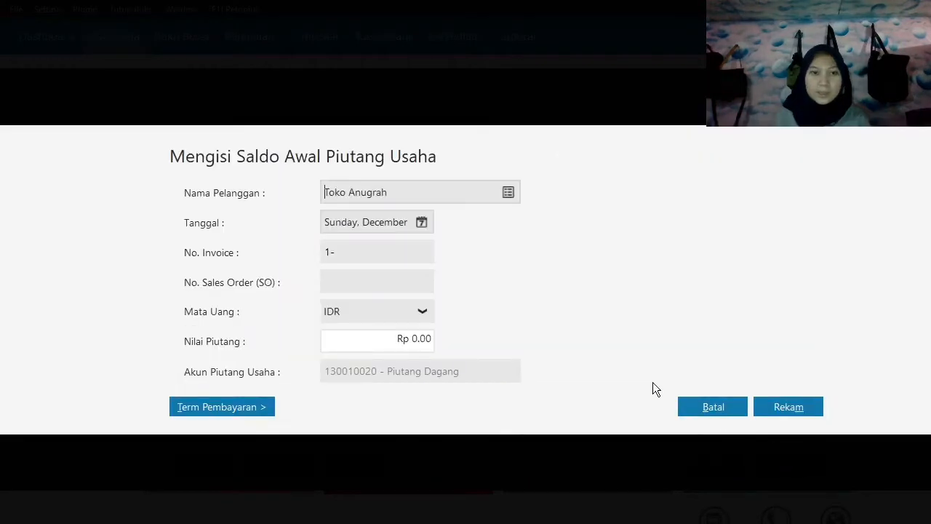
click(422, 222)
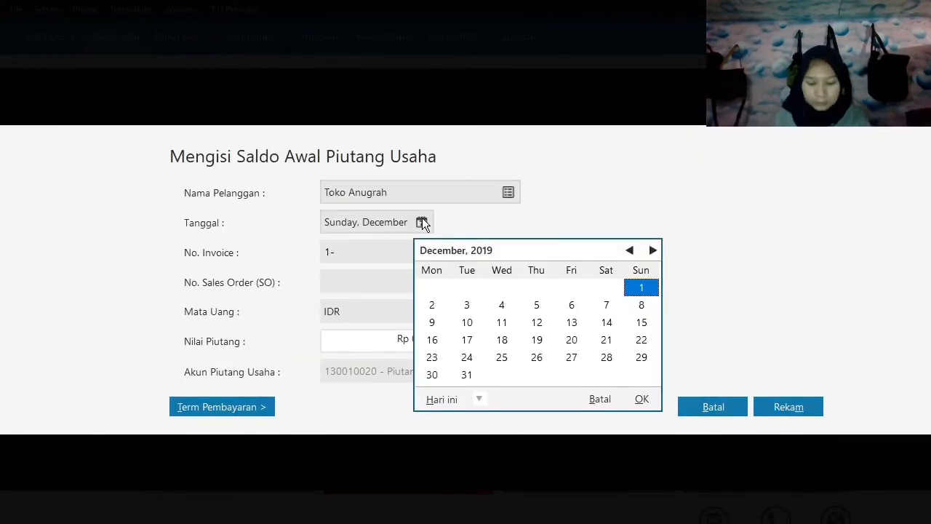
click(545, 323)
click(641, 399)
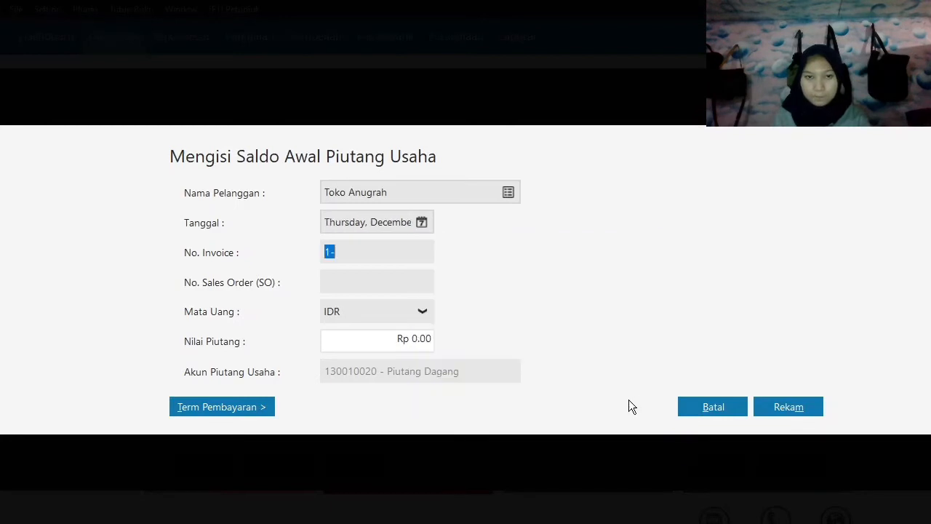
click(421, 223)
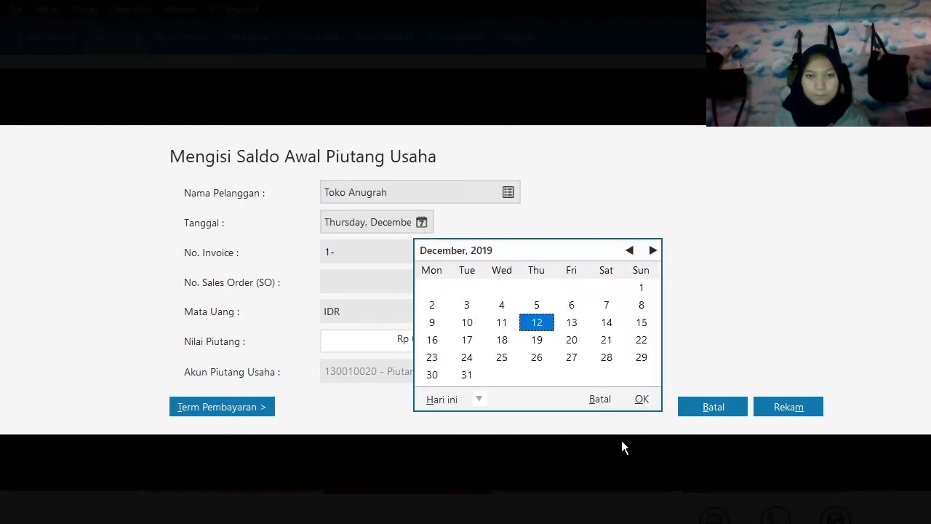
click(642, 398)
Enter invoice number INV-002 and a receivable value of Rp 4,300,000, and save the entry.
text(INV-002)
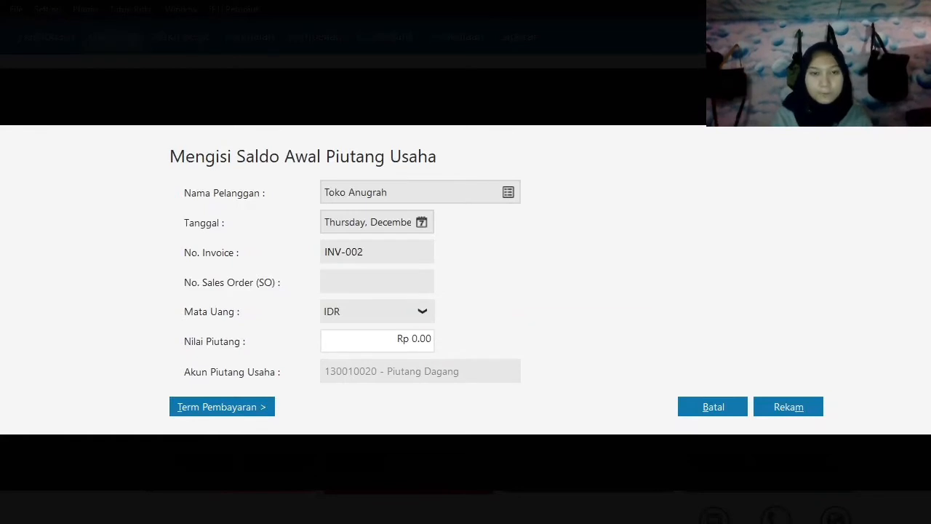
key(Tab)
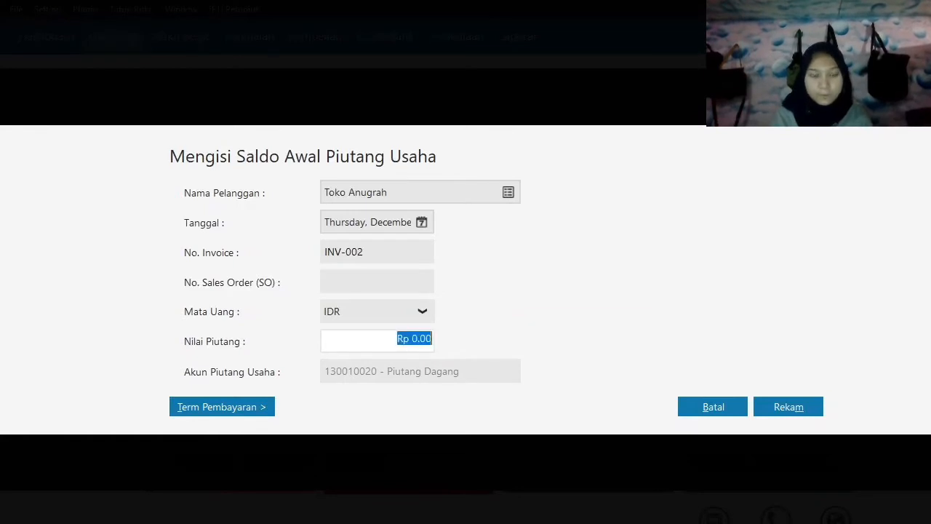
text(4300000)
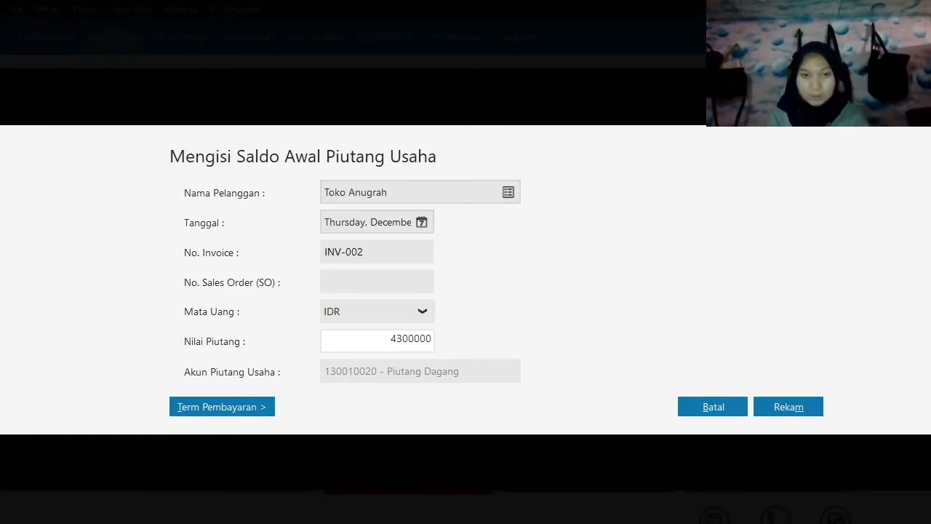
key(Tab)
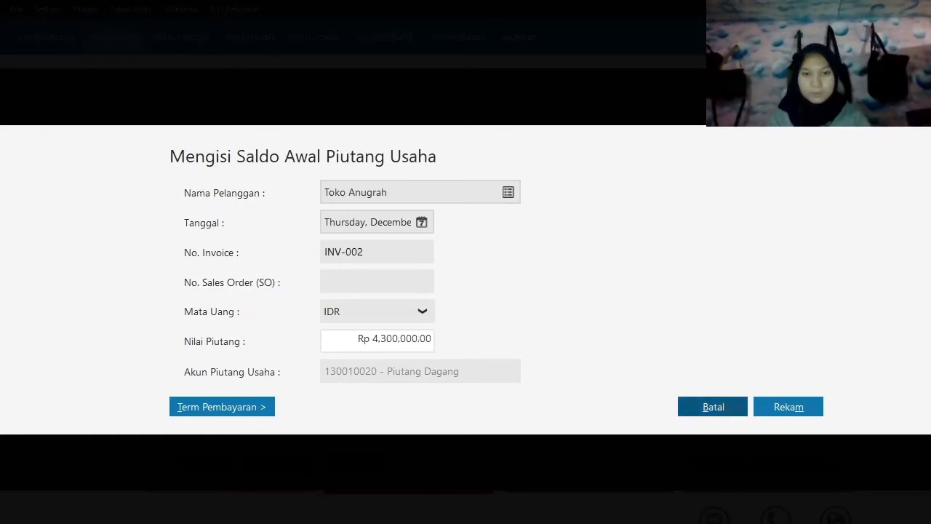
click(812, 408)
Start a new receivable opening balance entry for customer Toko Berkat, dated 13 December 2019.
click(224, 462)
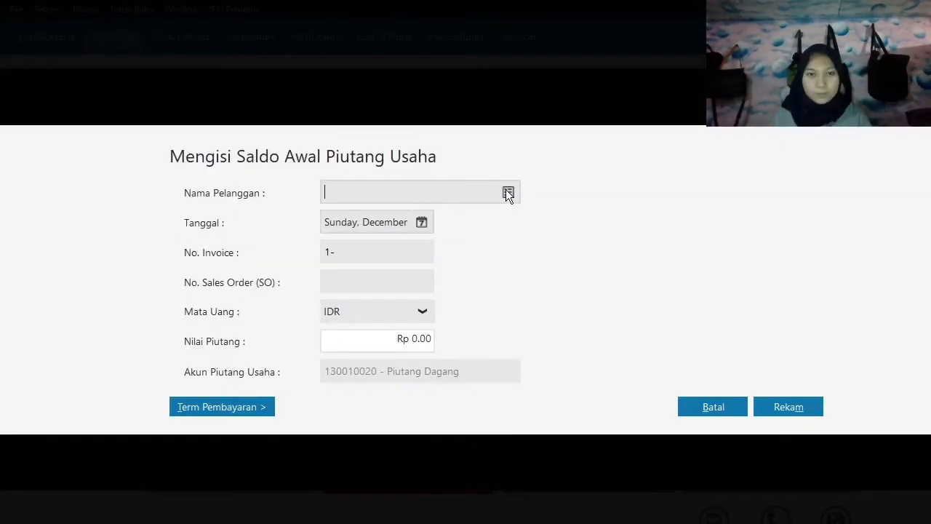
click(507, 192)
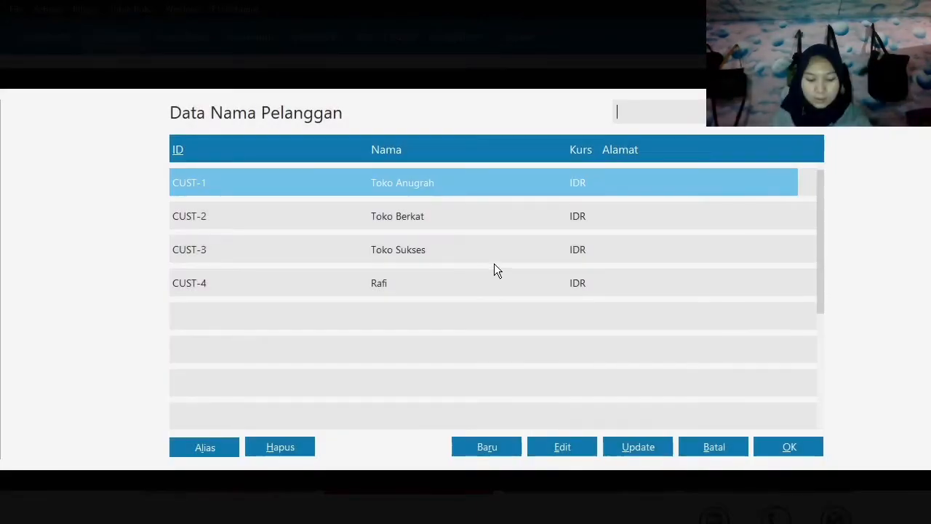
click(428, 229)
click(784, 445)
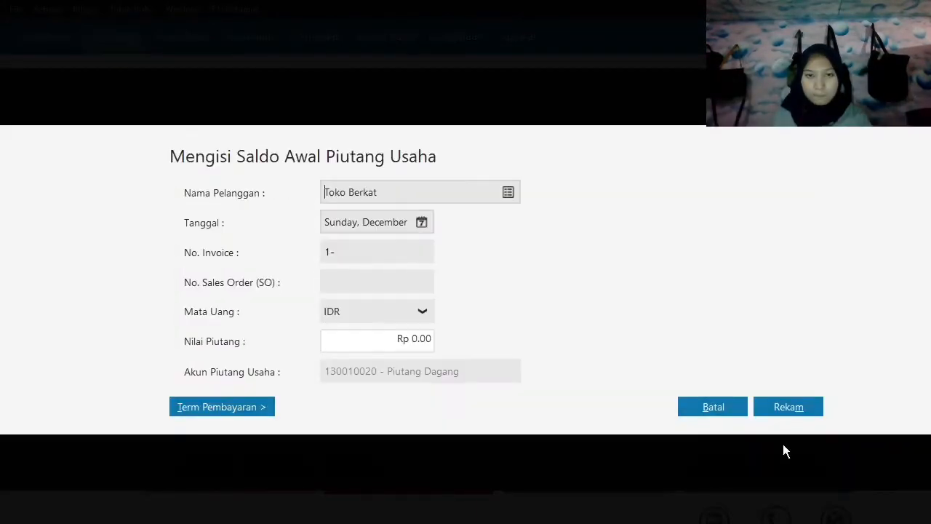
click(422, 223)
click(572, 324)
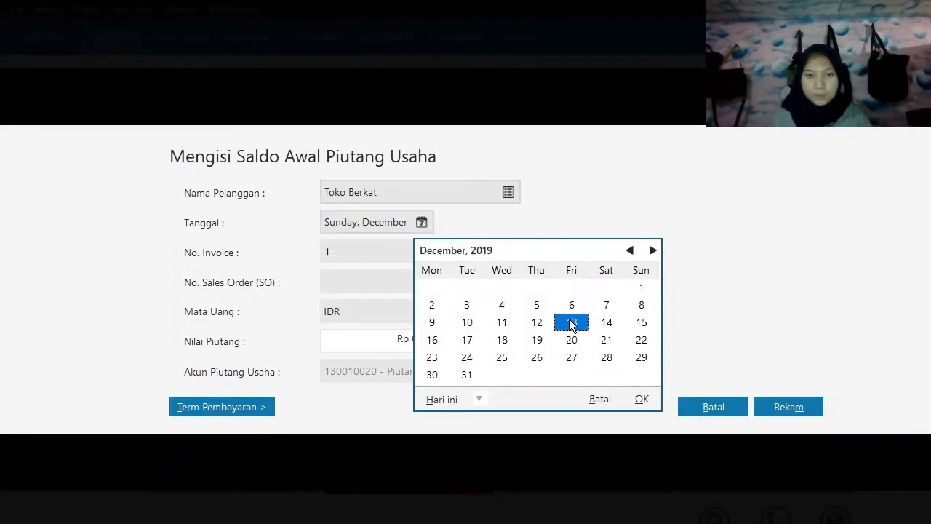
click(641, 399)
Enter invoice number INV-003 and a receivable value of Rp 3,200,000 for Toko Berkat, and save the entry.
text(IN)
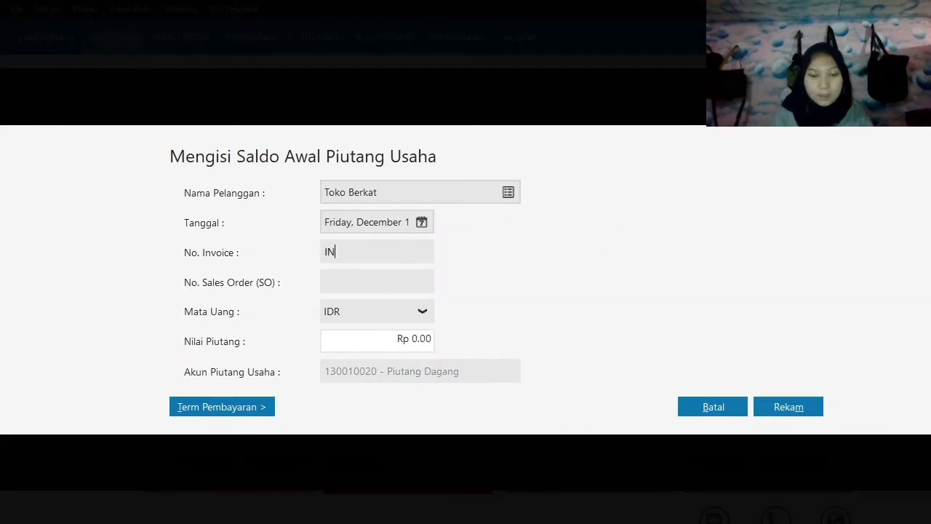
text(V-003)
key(Tab)
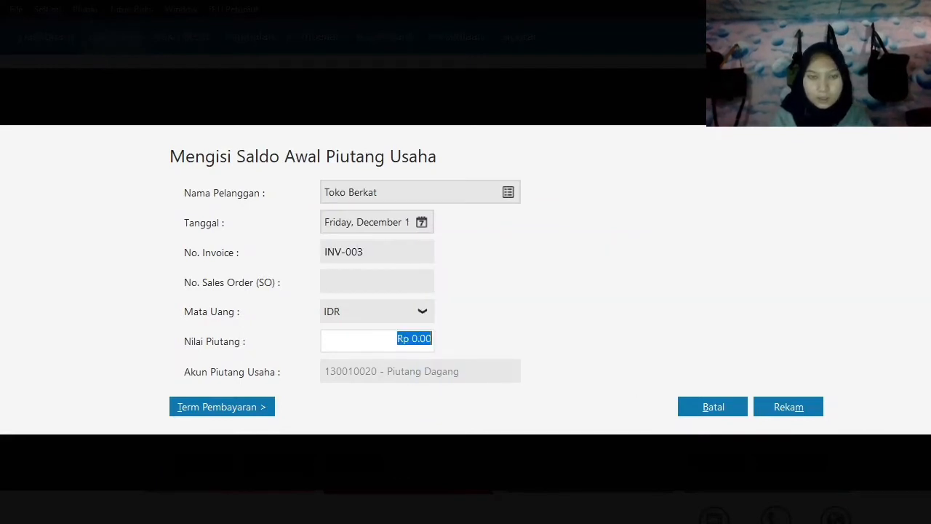
text(3200000)
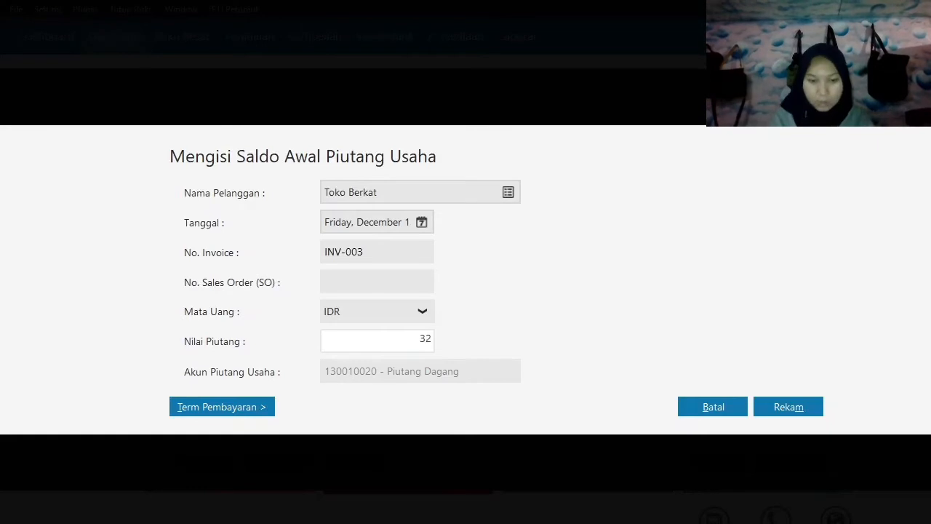
key(Tab)
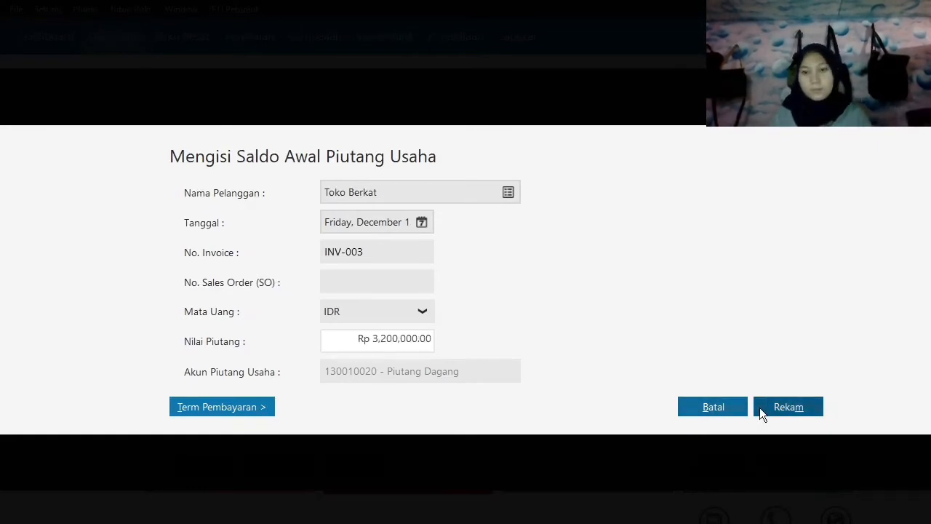
click(759, 407)
Start a new receivable opening balance entry for customer Toko Sukses, dated 13 December 2019.
click(194, 466)
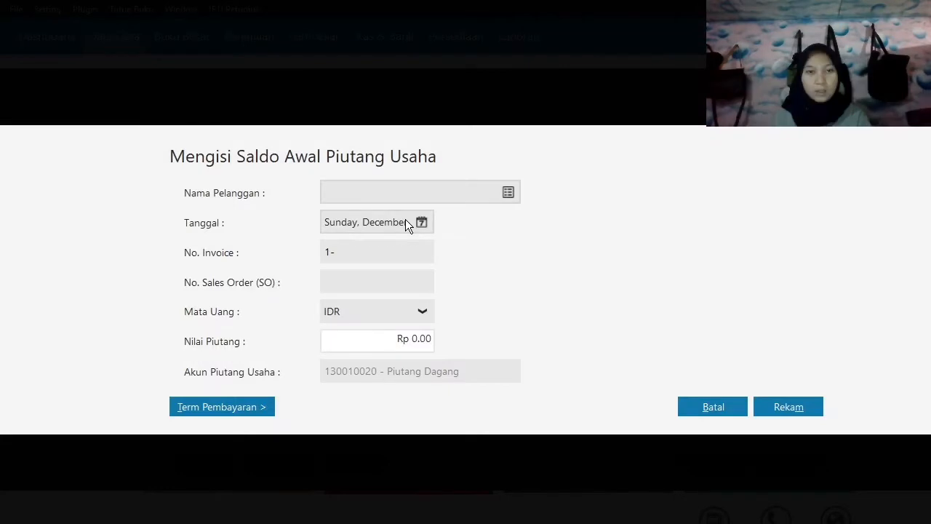
click(509, 192)
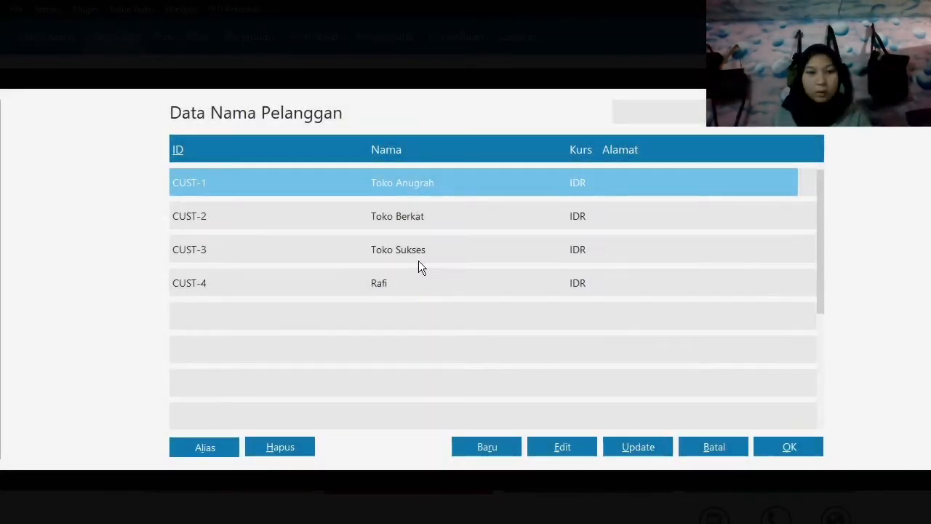
click(419, 264)
click(783, 442)
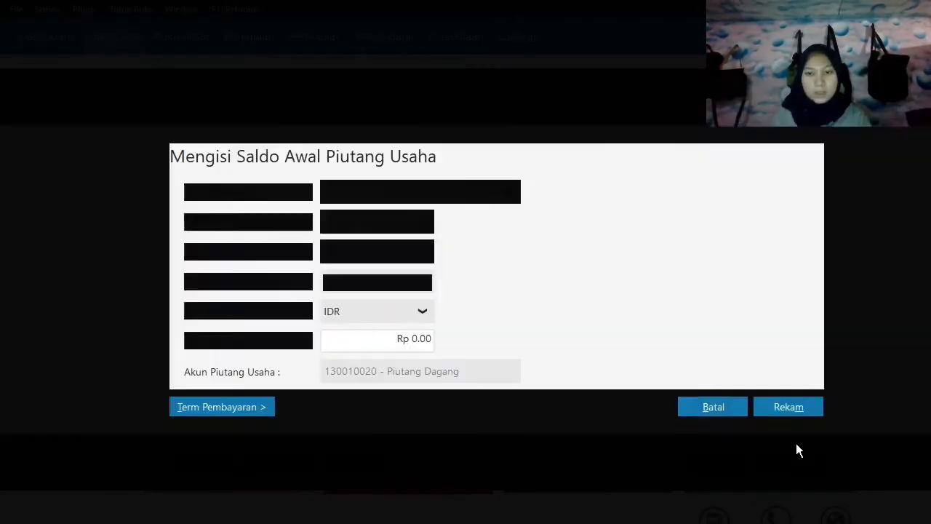
click(421, 222)
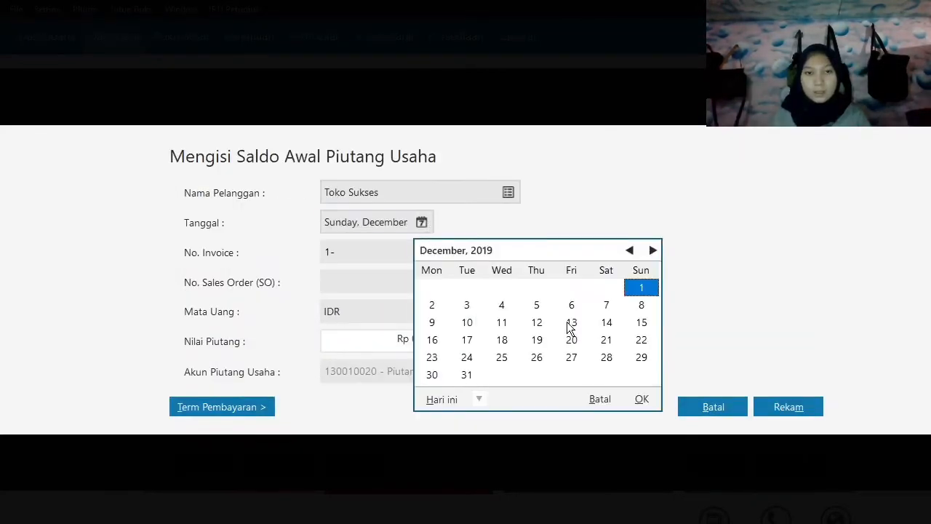
click(575, 326)
click(642, 399)
Enter invoice number INV-004 and a receivable value of Rp 750,000 for Toko Sukses, and save the entry.
key(Tab)
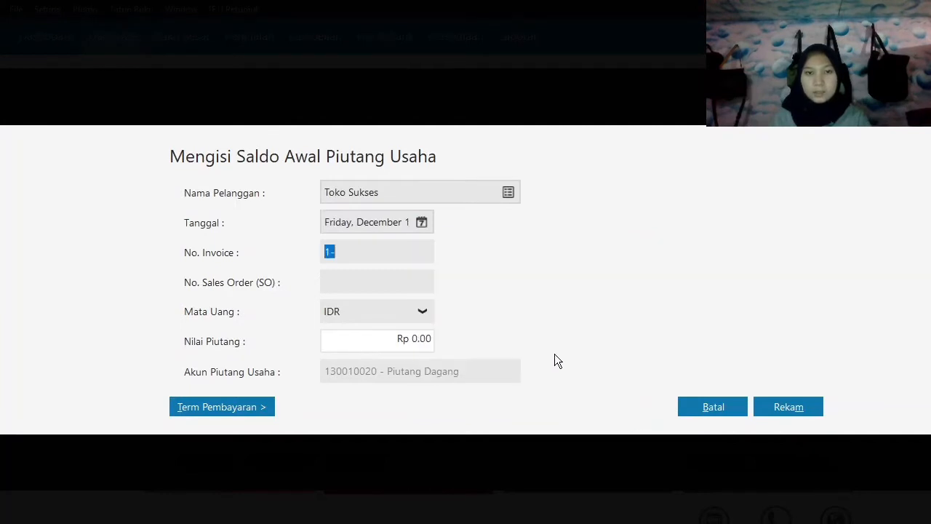
text(INV-004)
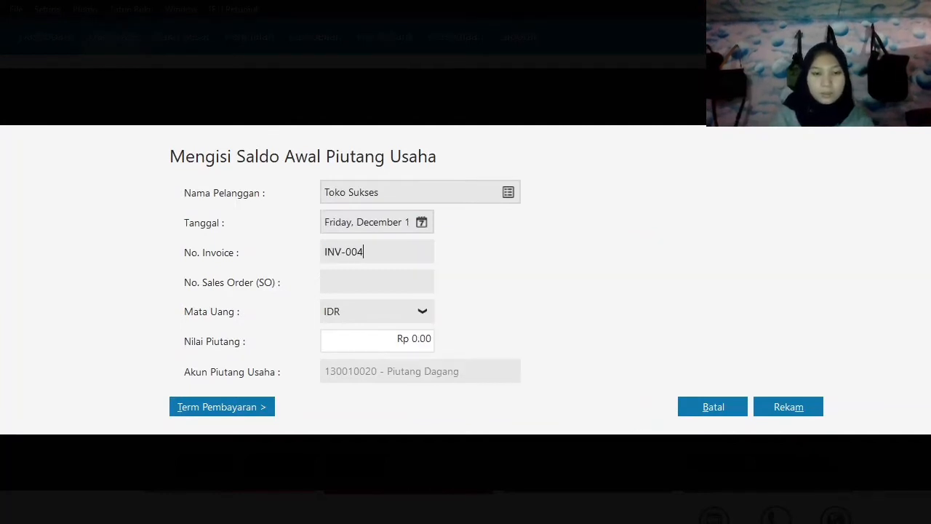
key(Tab)
text(750,000)
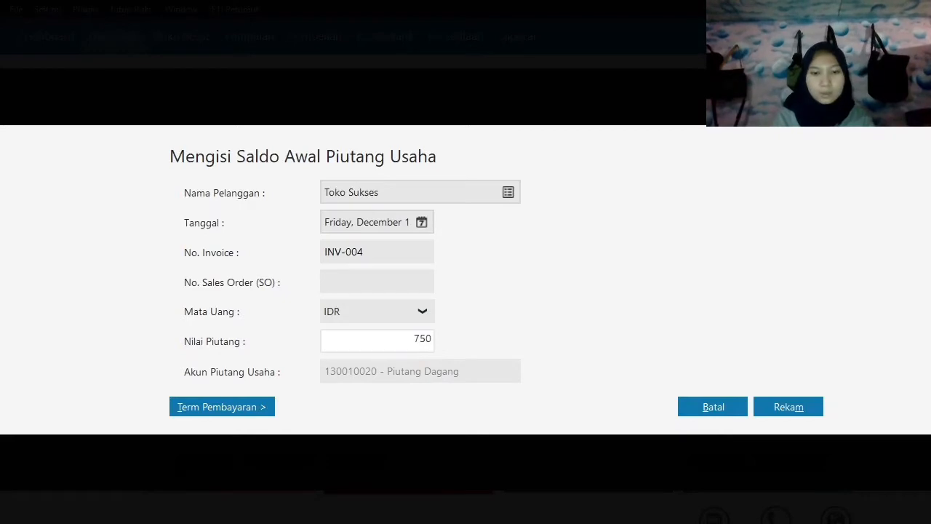
key(Tab)
click(800, 414)
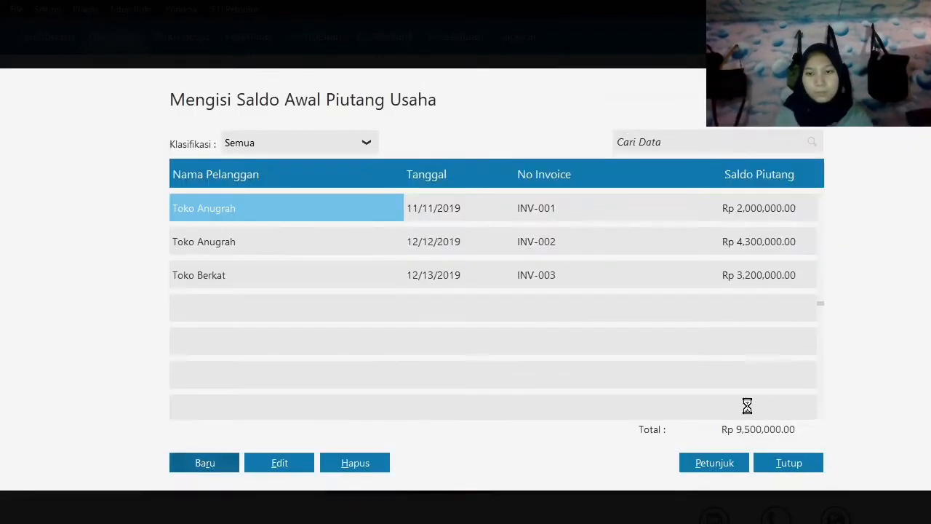
Start a new receivable opening balance entry for the customer listed directly below Toko Sukses, dated 13 December 2019.
click(210, 463)
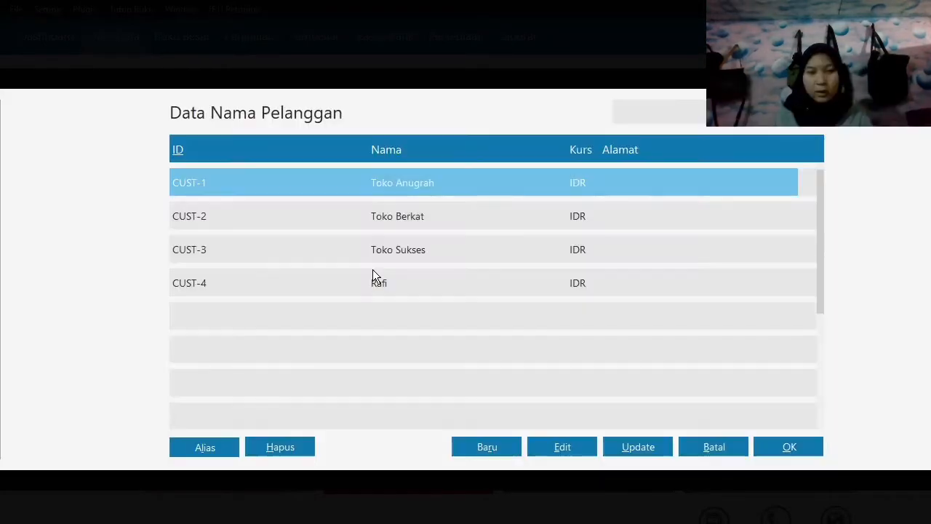
click(376, 282)
click(790, 445)
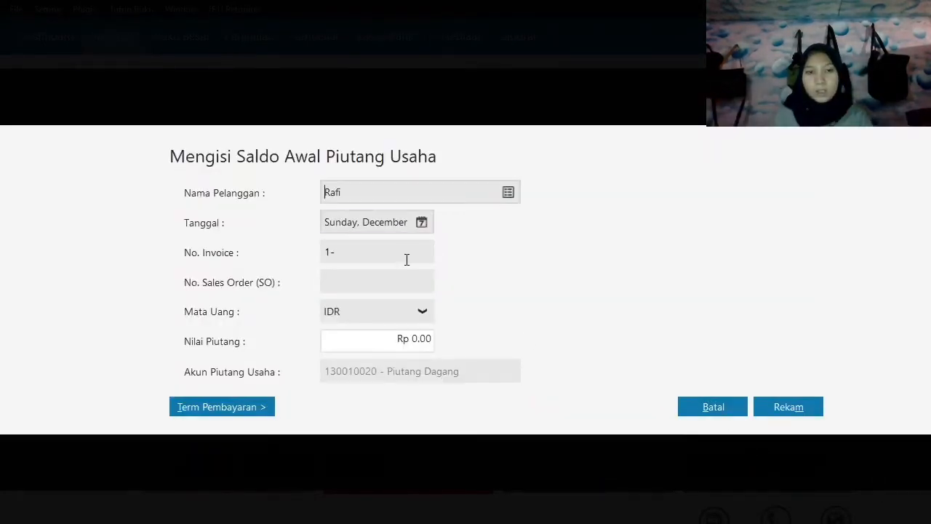
click(417, 227)
click(573, 328)
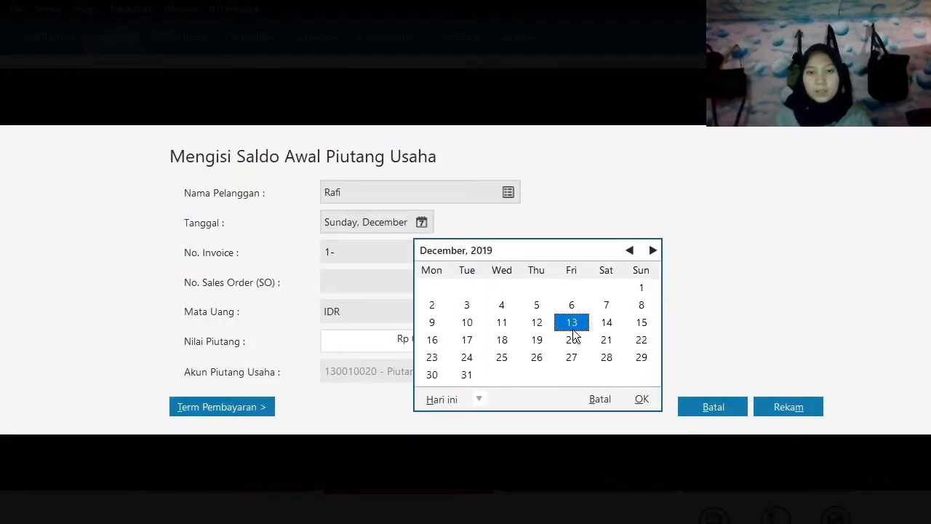
click(648, 400)
Enter invoice number INV-005 and a receivable value of Rp 4,750,000, and save the entry.
key(Tab)
text(I)
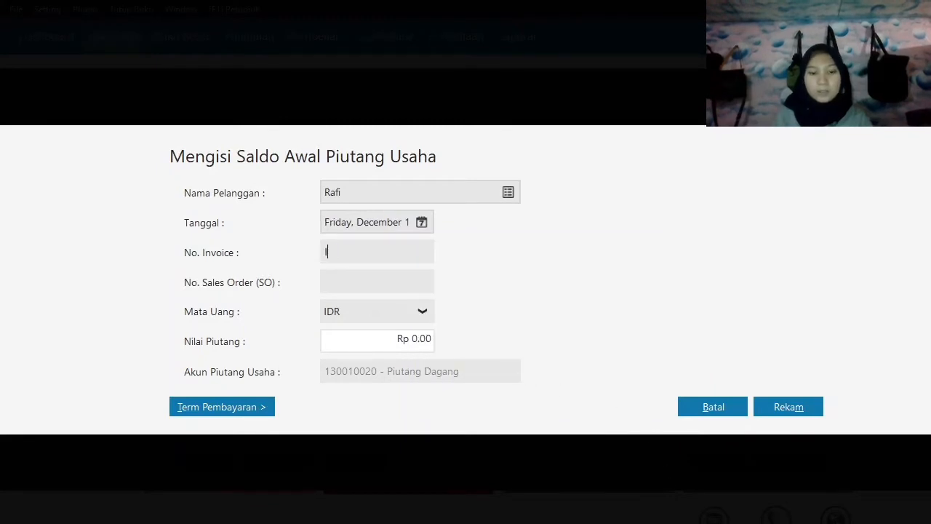
text(NV-005)
key(Tab)
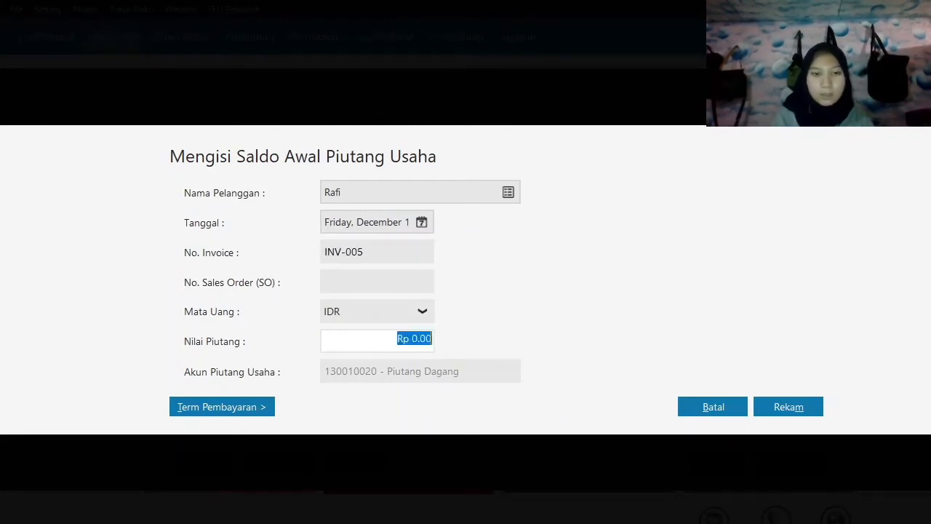
text(4,750,000)
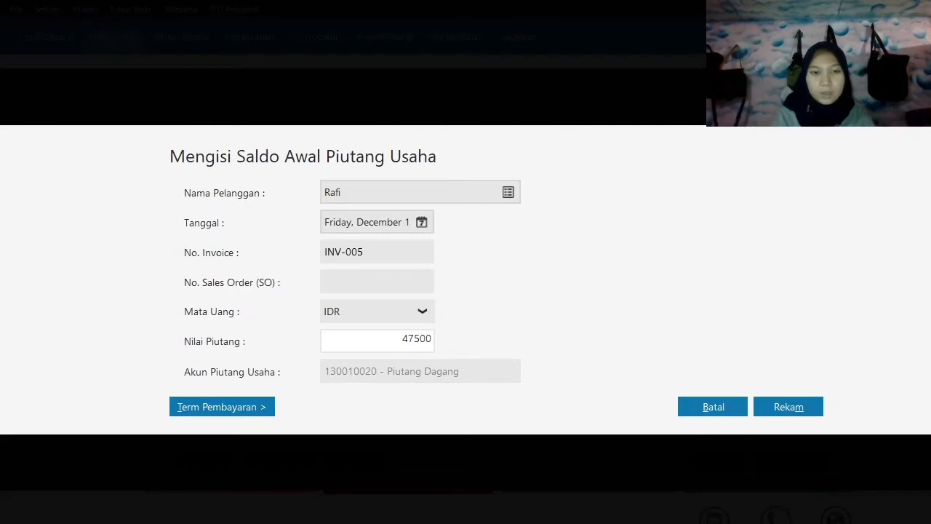
key(Tab)
click(770, 402)
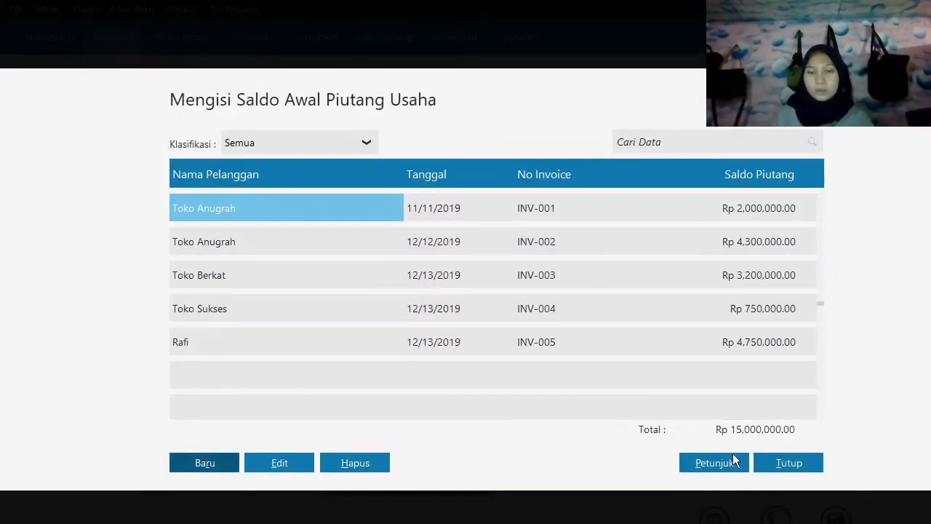
Close the receivable opening balances and open the trade payable opening balances (Saldo Awal Hutang Usaha).
click(783, 464)
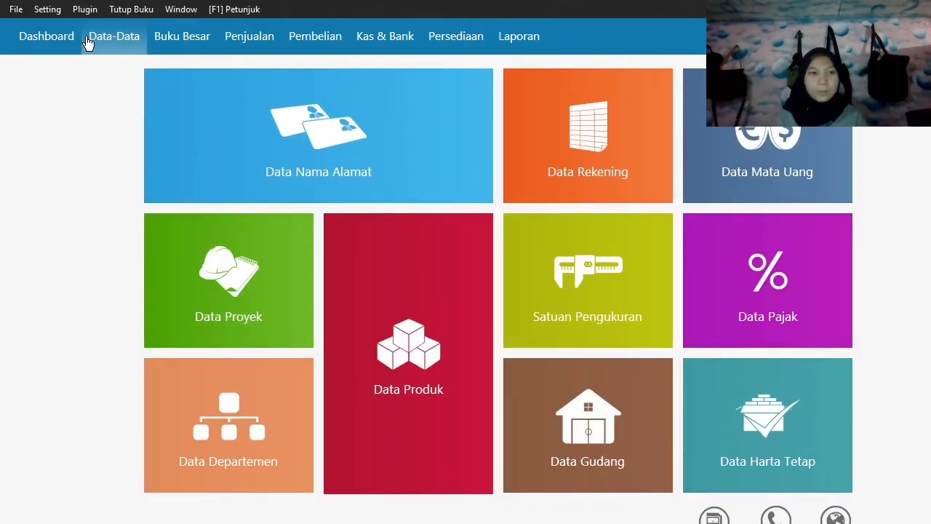
click(48, 9)
mouse_move(79, 67)
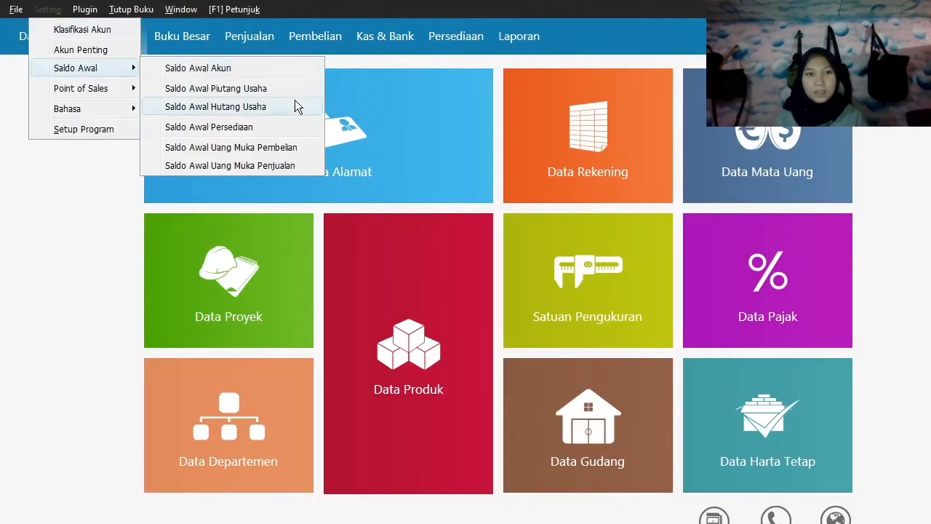
click(292, 102)
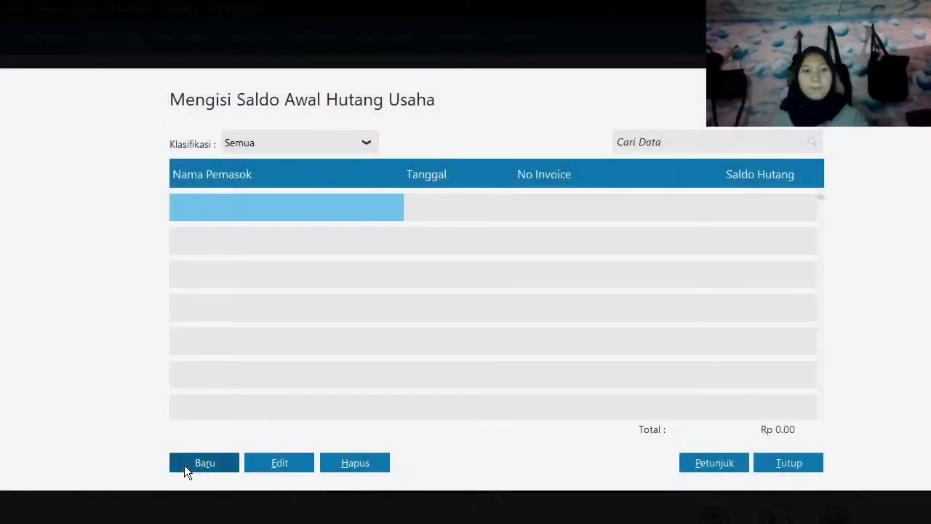
Start a new payable opening balance entry for supplier Sephia Phone, dated 18 November 2019.
click(205, 462)
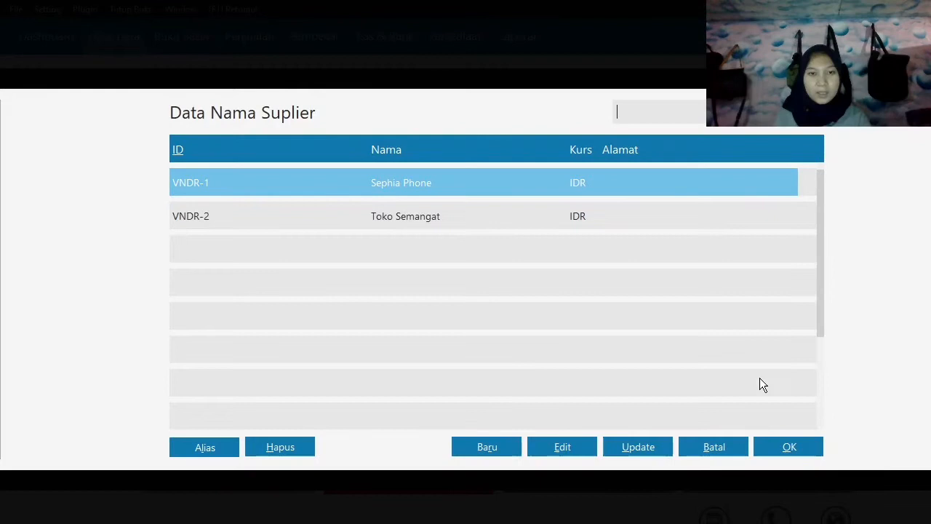
click(776, 444)
click(421, 222)
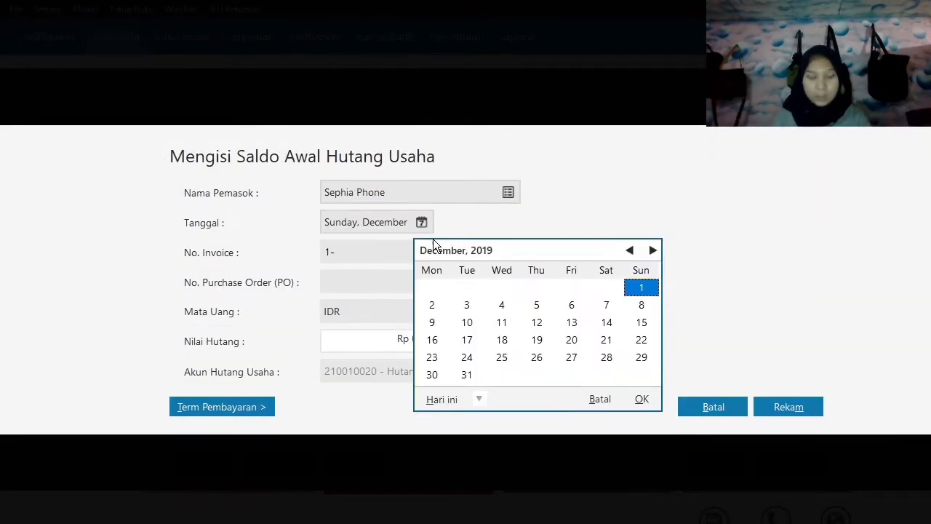
click(629, 250)
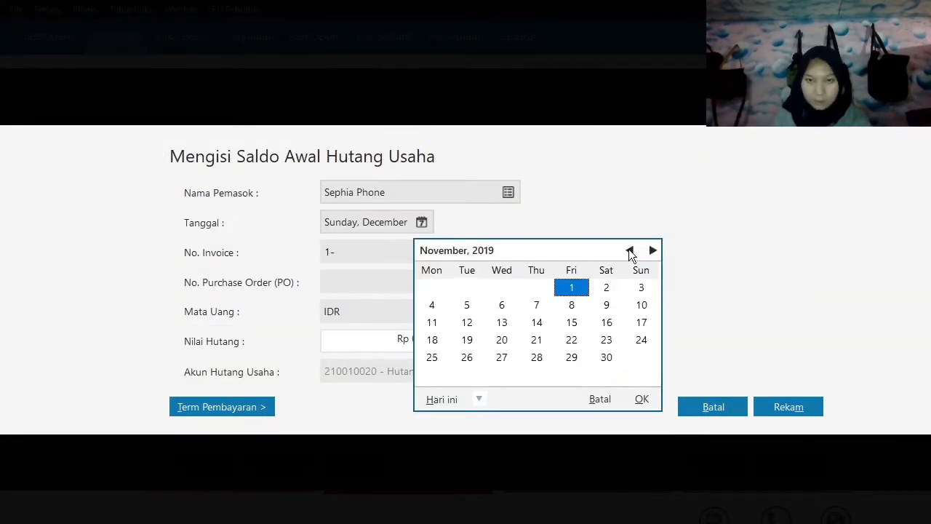
click(434, 340)
click(643, 399)
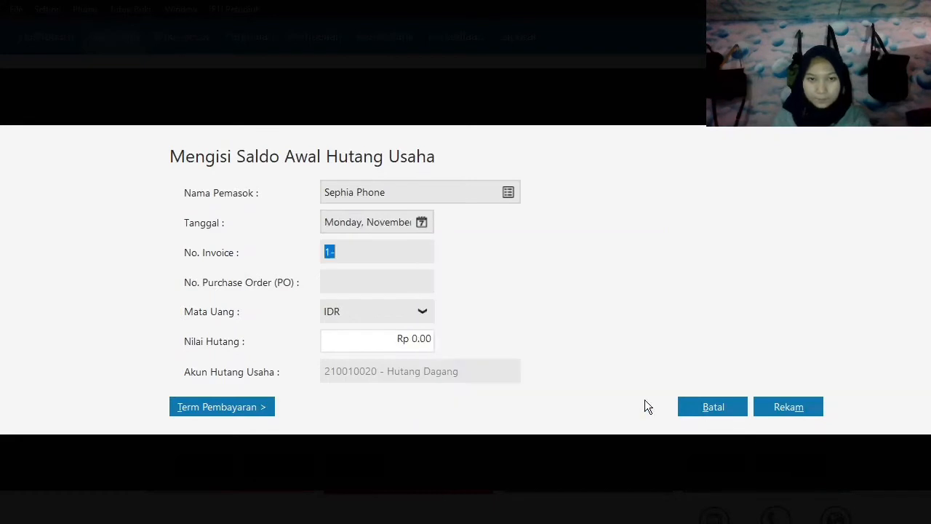
Enter invoice number INV-023 and a payable value of Rp 2,300,000 for Sephia Phone, and save the entry.
text(INV-)
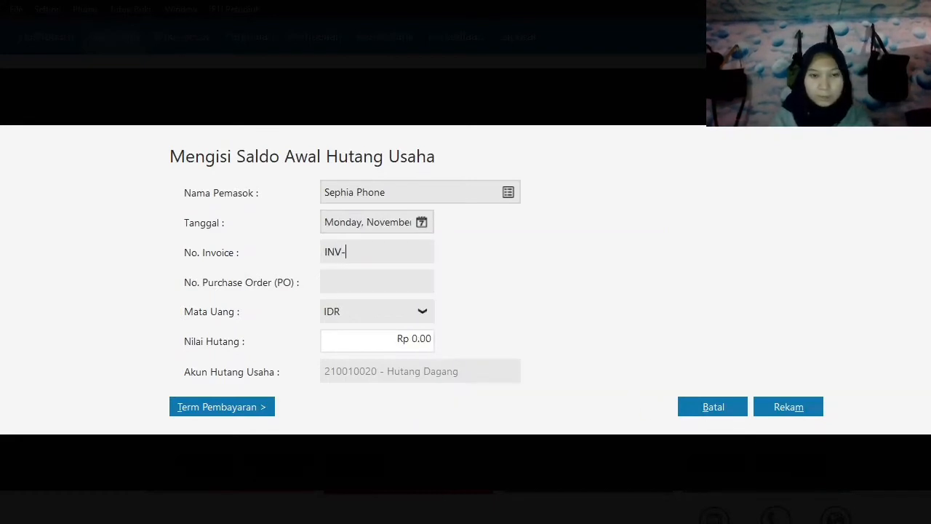
text(023)
key(Tab)
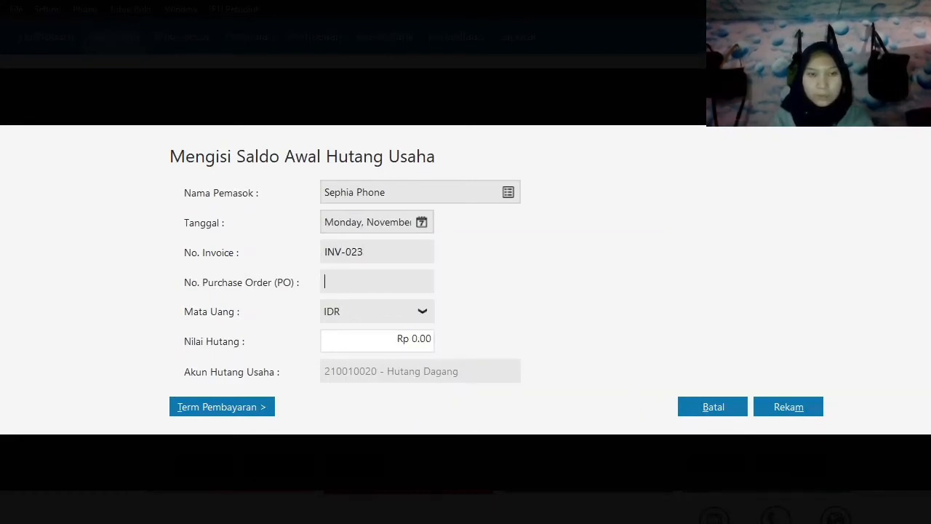
key(Tab)
key(Tab)
text(2300000)
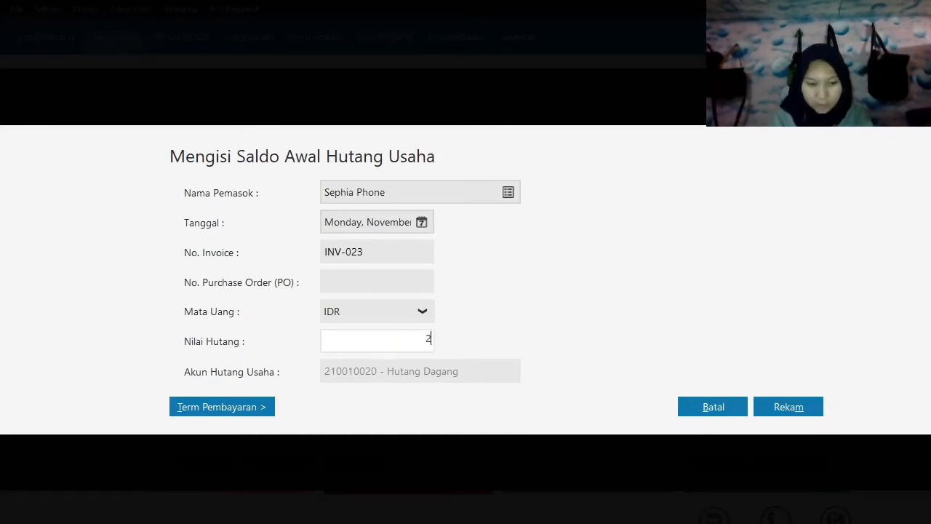
key(Tab)
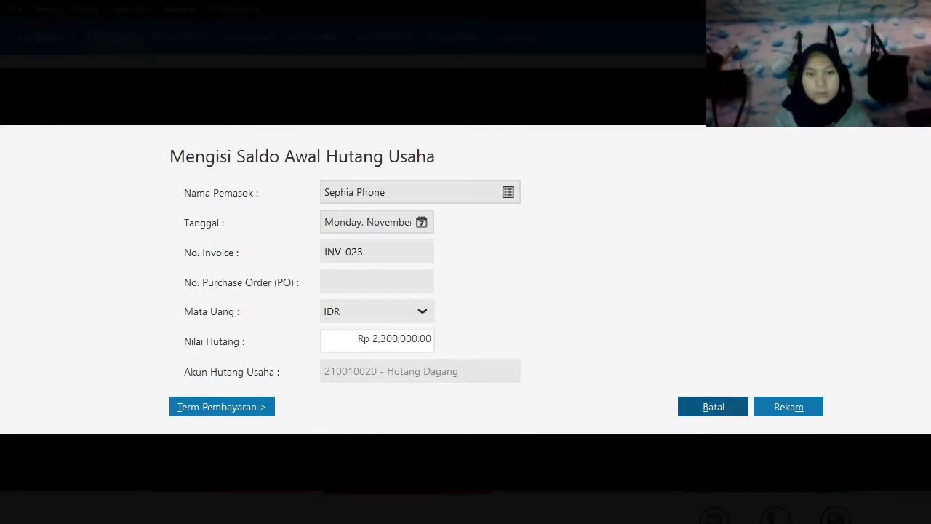
click(798, 403)
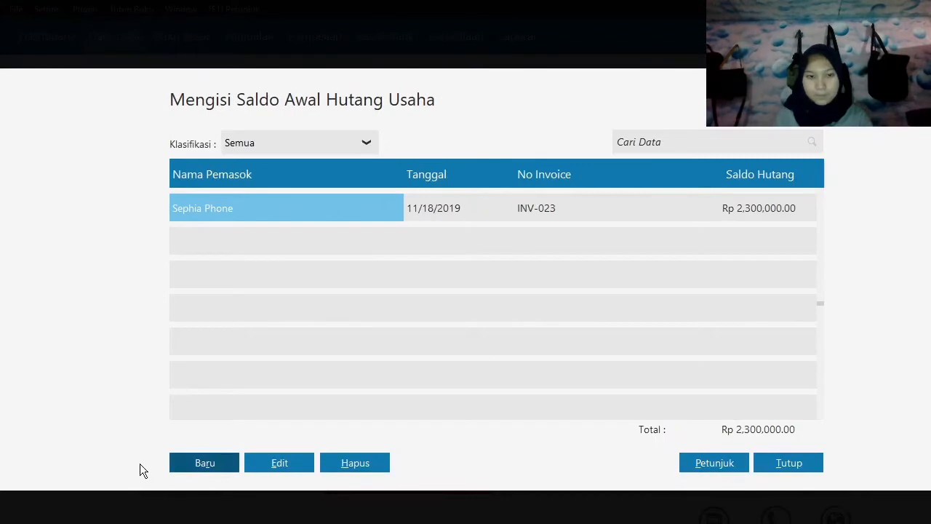
Start a new payable opening balance entry for supplier Toko Semangat, dated 11 December 2019.
click(186, 463)
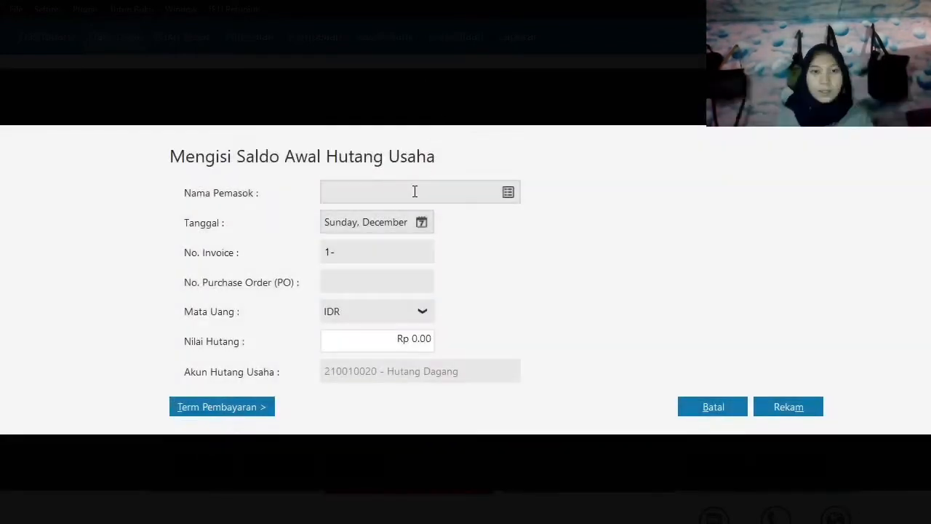
click(513, 193)
click(399, 218)
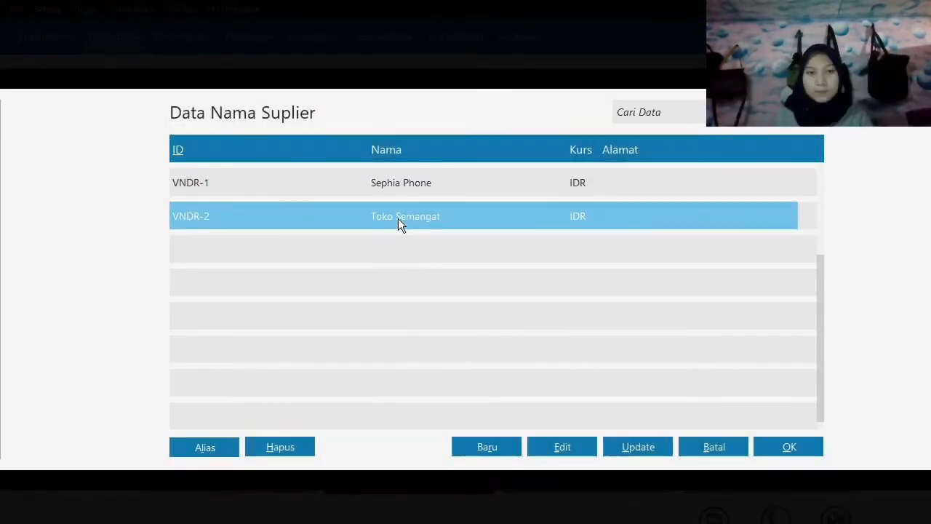
click(782, 445)
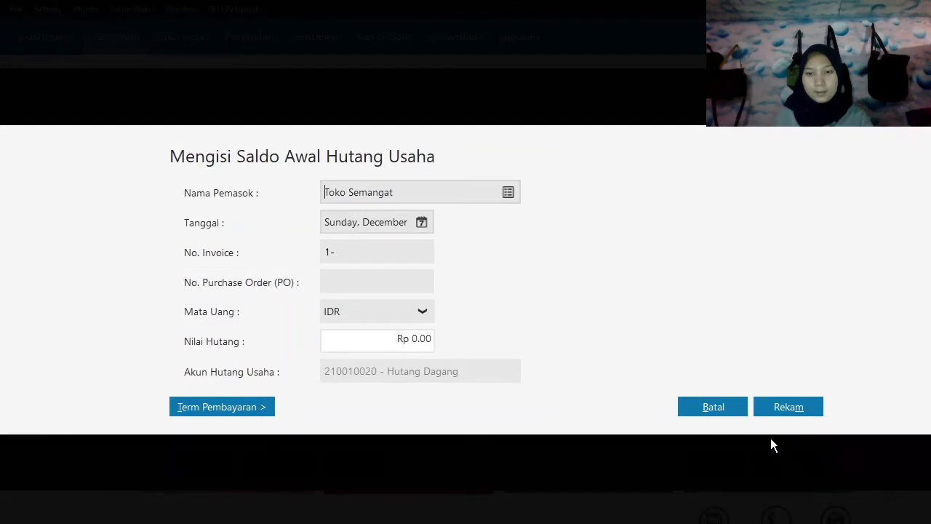
click(422, 223)
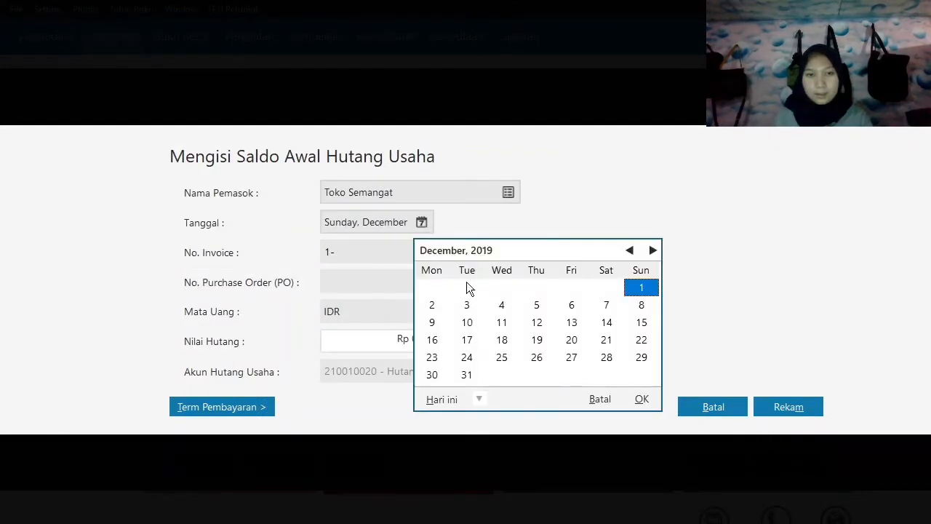
click(502, 327)
click(642, 397)
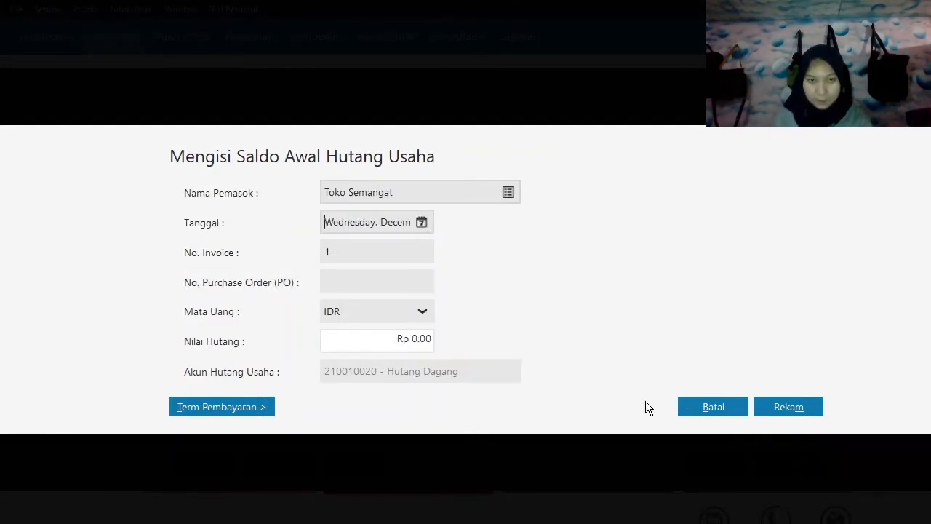
Enter invoice number XII/243 and a payable value of Rp 3,100,000 for Toko Semangat, and save the entry.
text(XII)
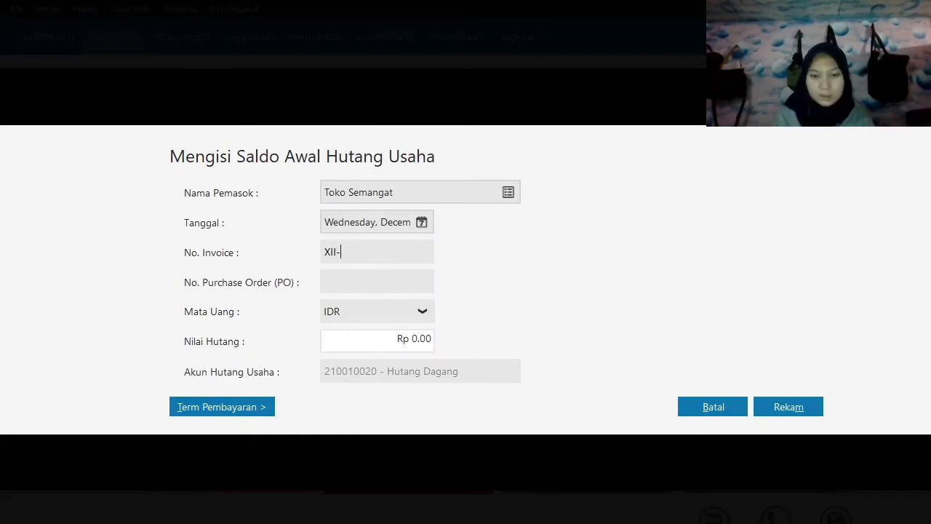
key(BackSpace)
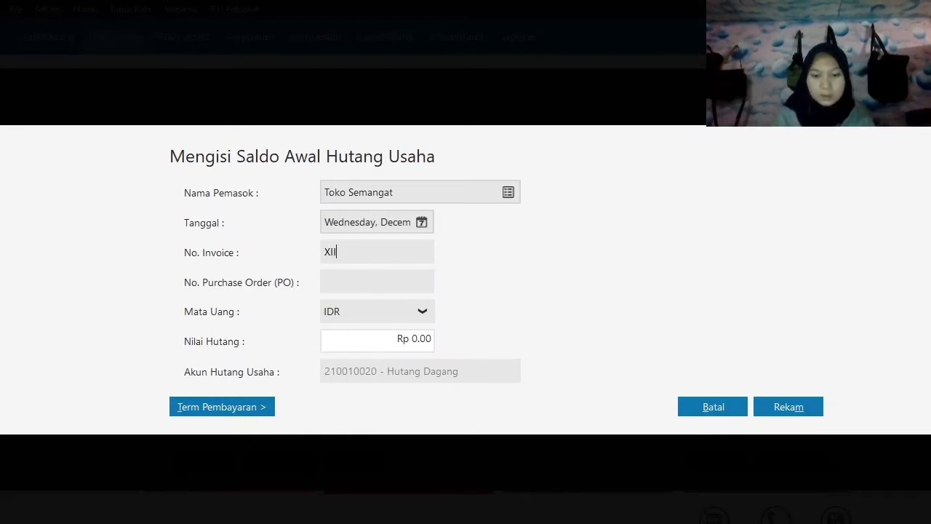
text(/244)
key(BackSpace)
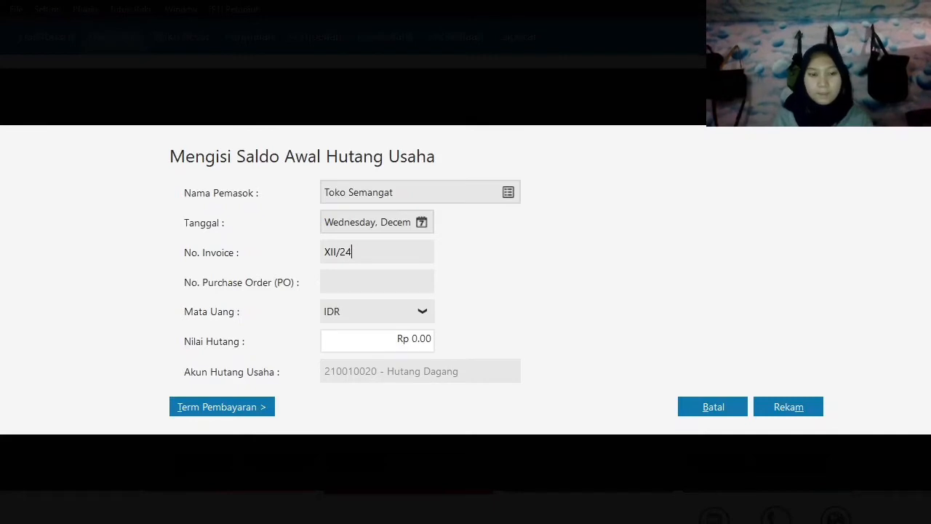
text(3)
key(Tab)
key(Tab)
key(Tab)
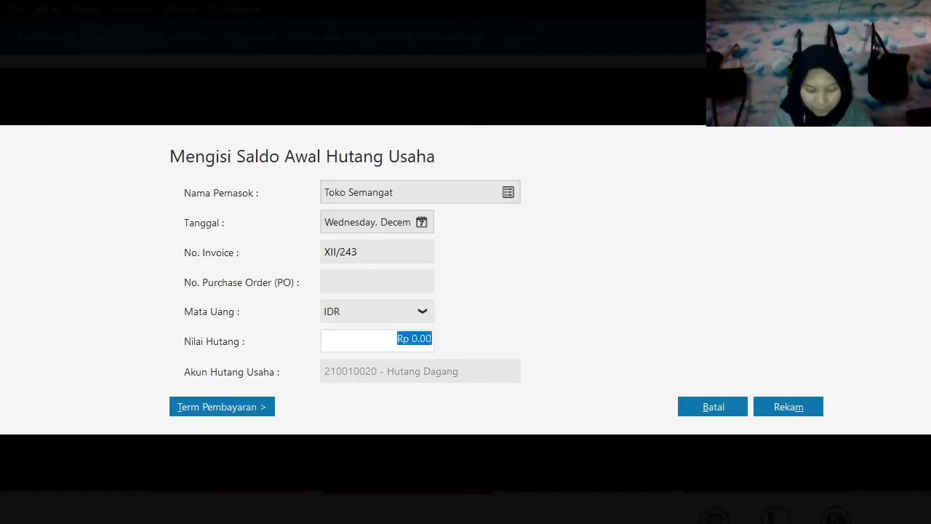
text(3,100,000)
key(Tab)
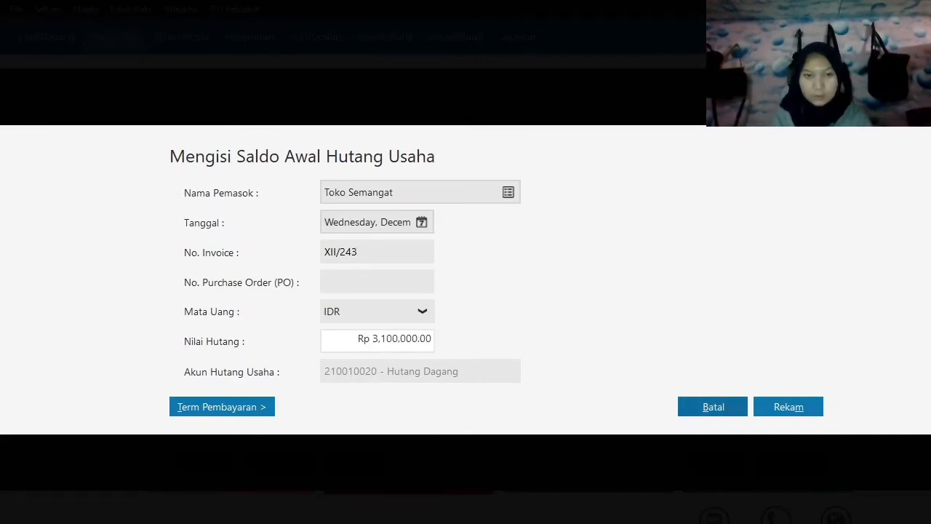
click(807, 411)
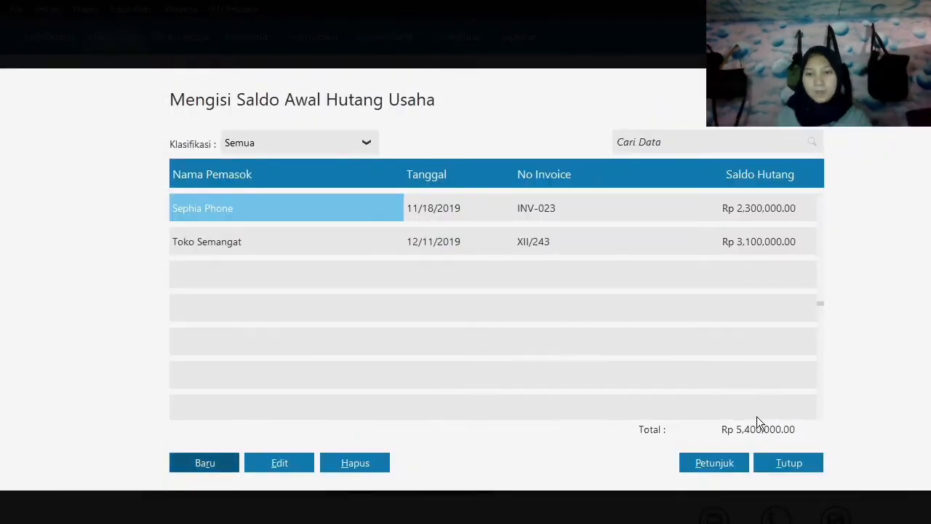
Close the payable opening balances and open the inventory opening balances (Saldo Awal Persediaan).
click(792, 460)
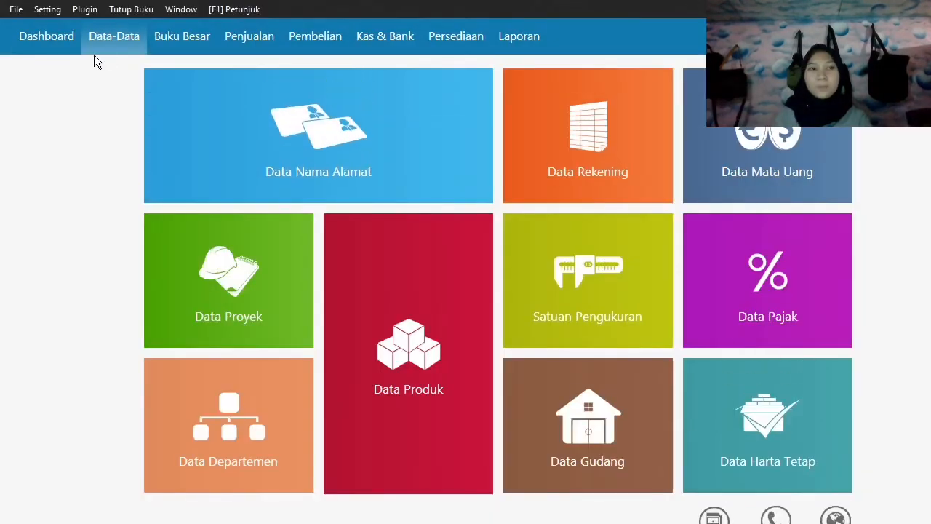
click(48, 10)
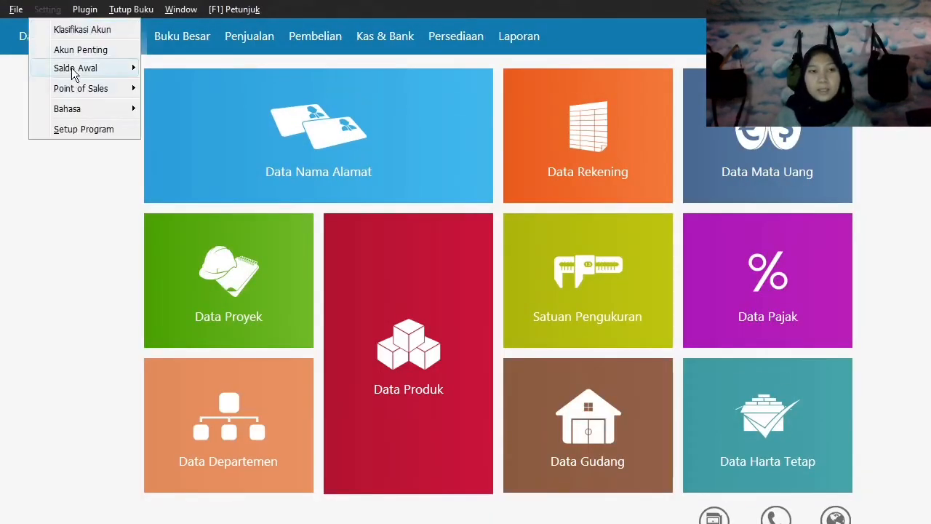
mouse_move(113, 71)
click(193, 128)
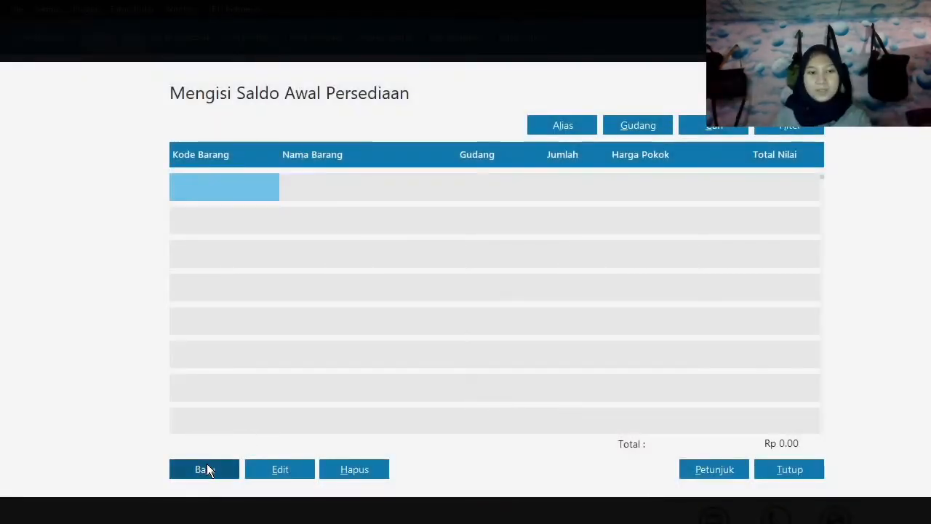
Add and save an inventory opening balance for Samsung Galaxy J1 (H-001) with 4 units at a unit cost of 1,500,000 IDR.
click(207, 466)
click(433, 267)
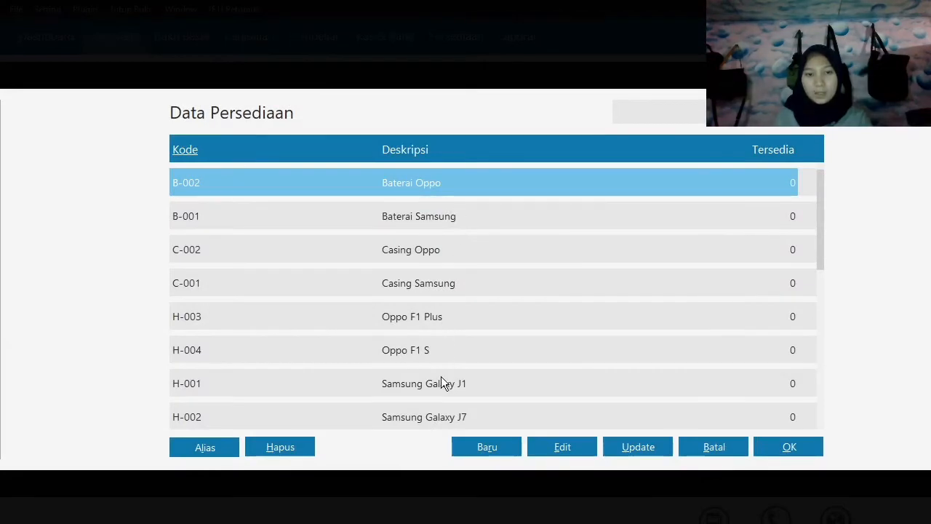
click(442, 384)
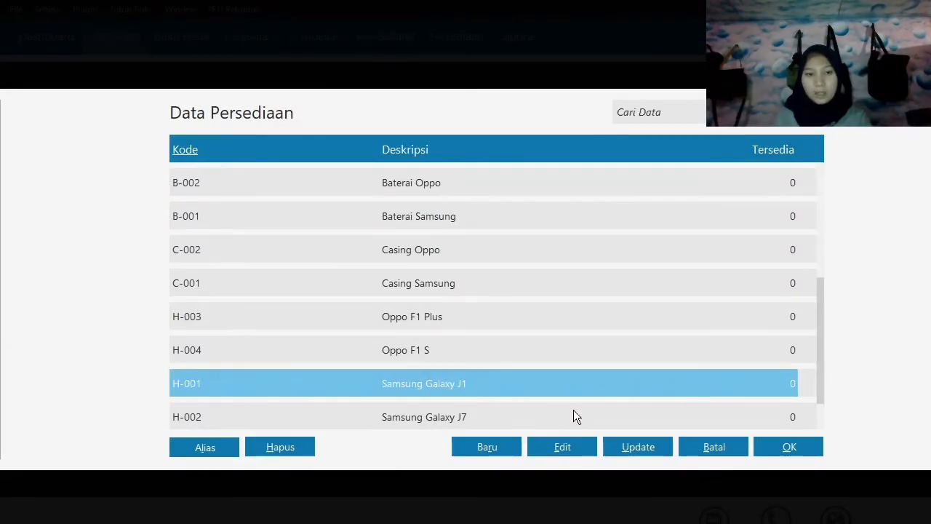
click(775, 442)
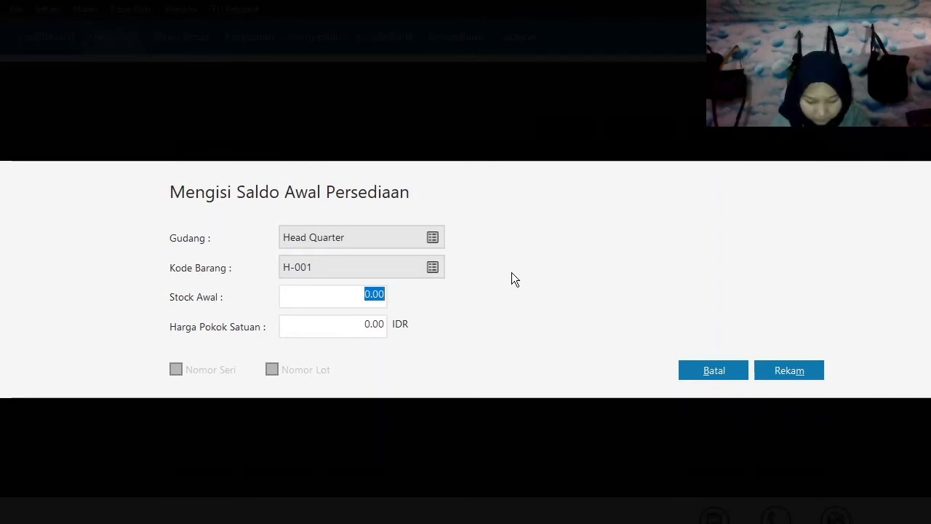
text(4)
key(Tab)
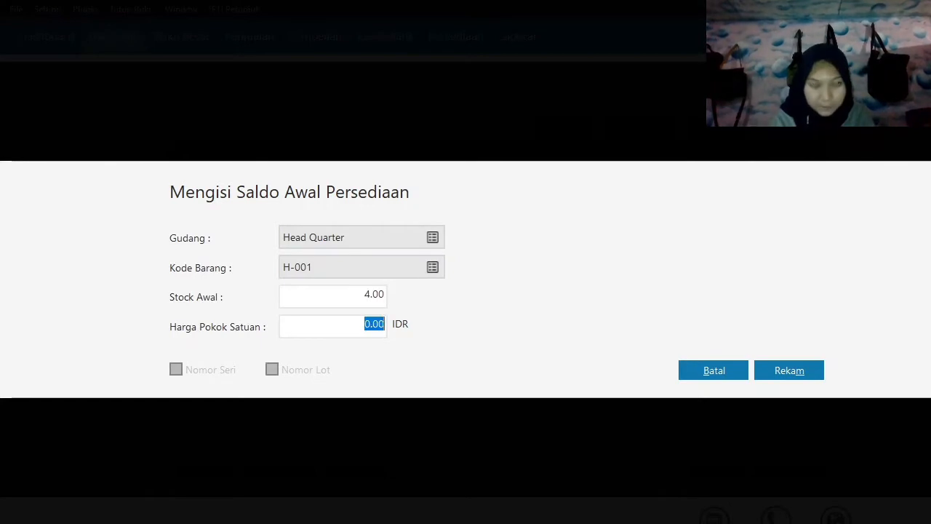
text(1500000)
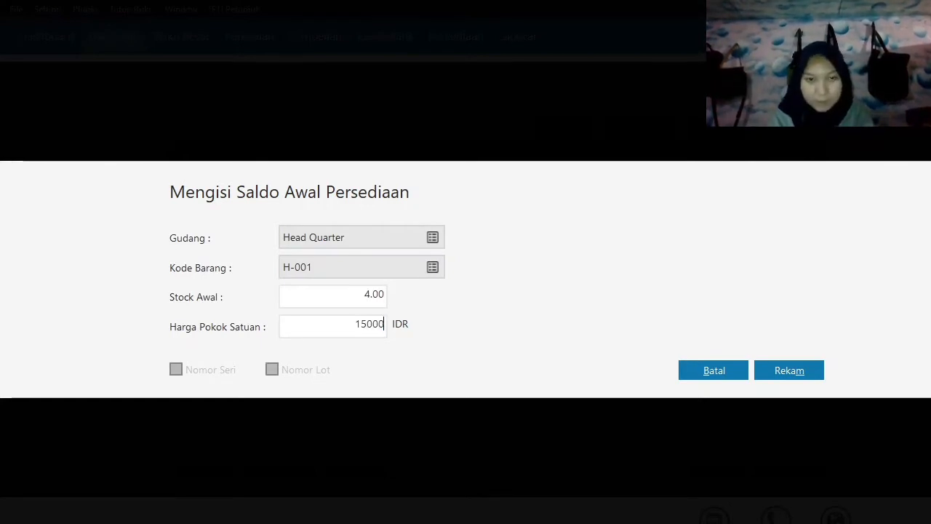
key(Tab)
click(793, 370)
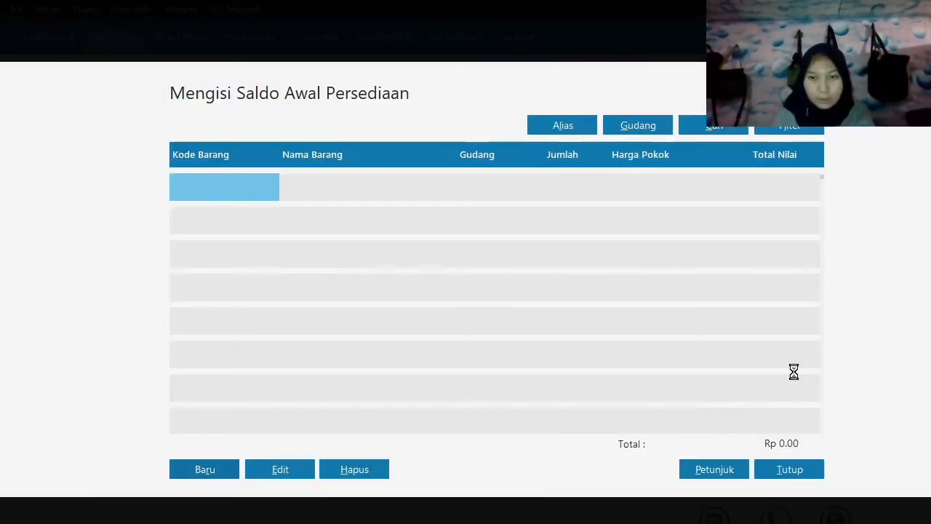
Add and save an inventory opening balance for Samsung Galaxy J7 (H-002) with 2 units at a unit cost of 2,800,000 IDR.
click(187, 472)
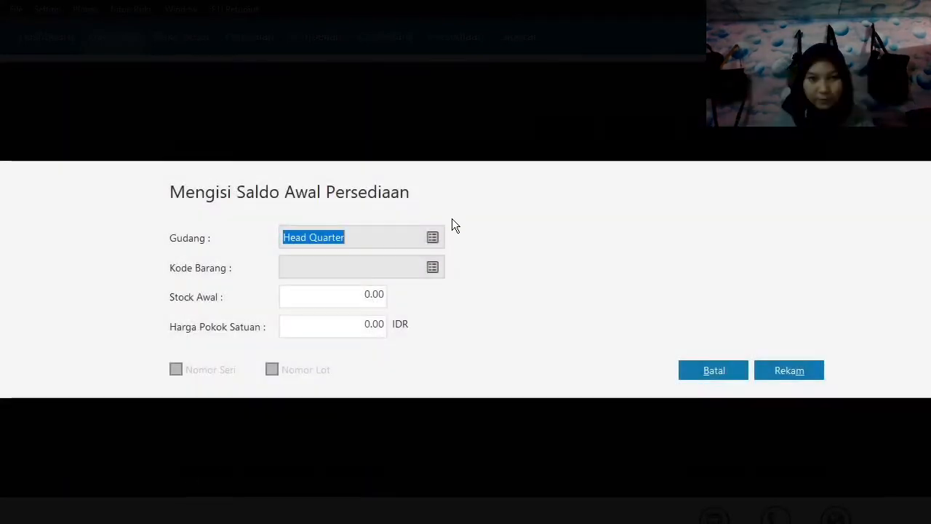
click(432, 269)
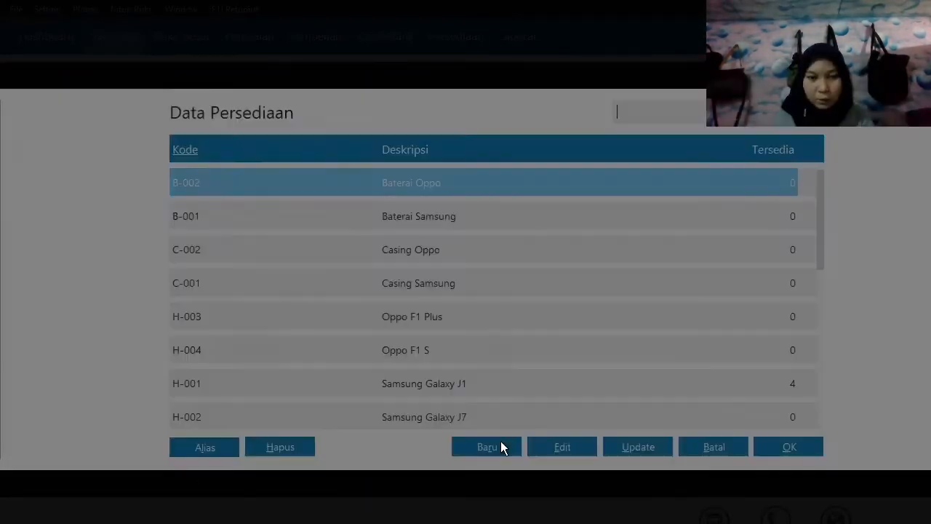
click(491, 412)
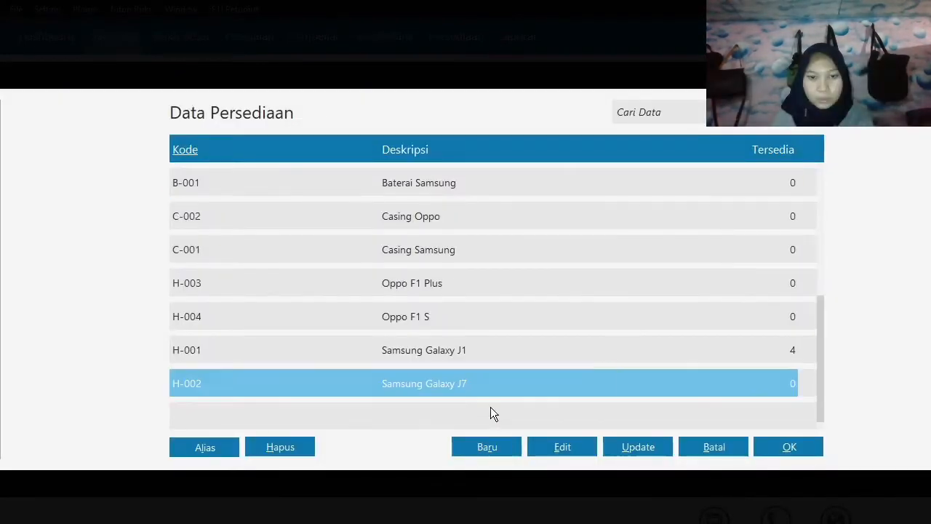
click(797, 447)
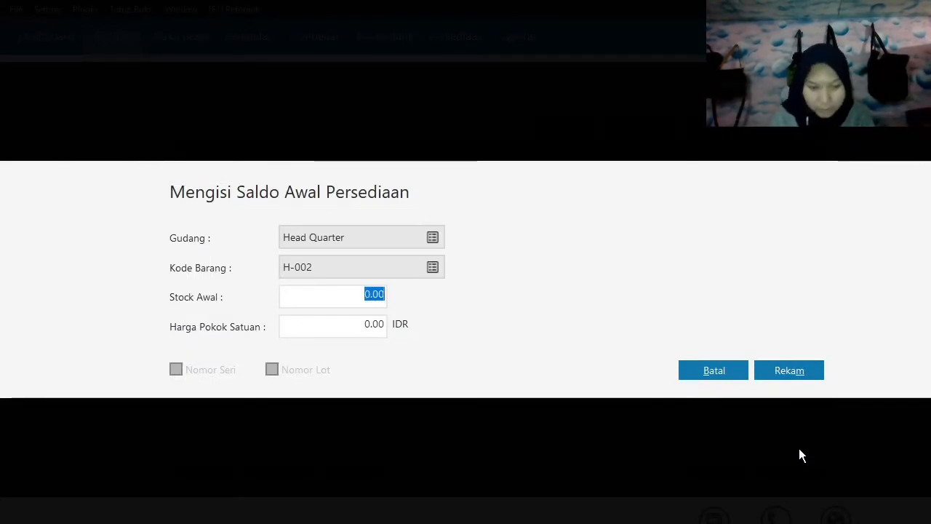
text(2)
key(Tab)
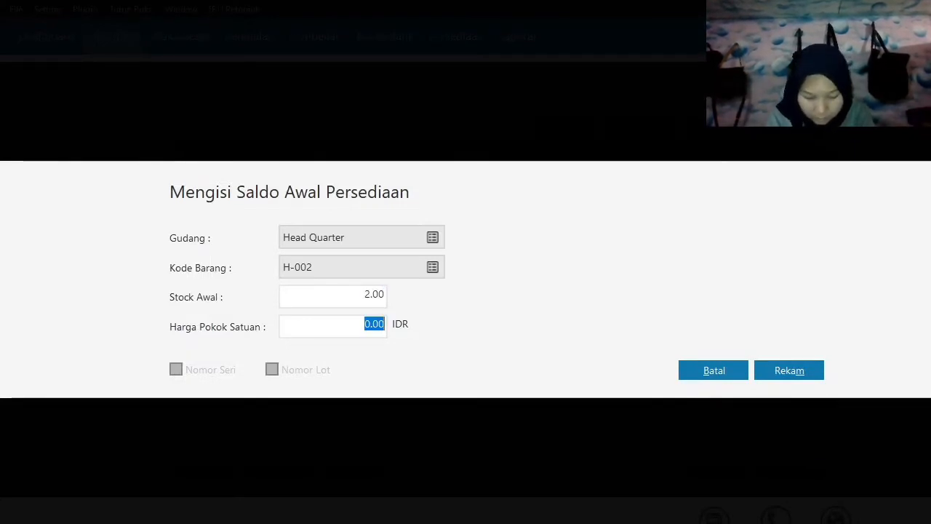
text(2800000)
key(Tab)
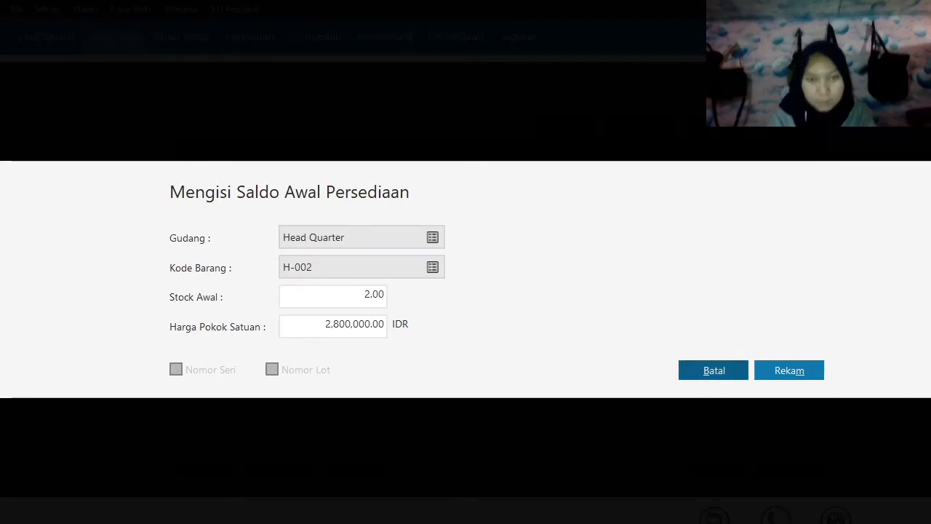
click(801, 372)
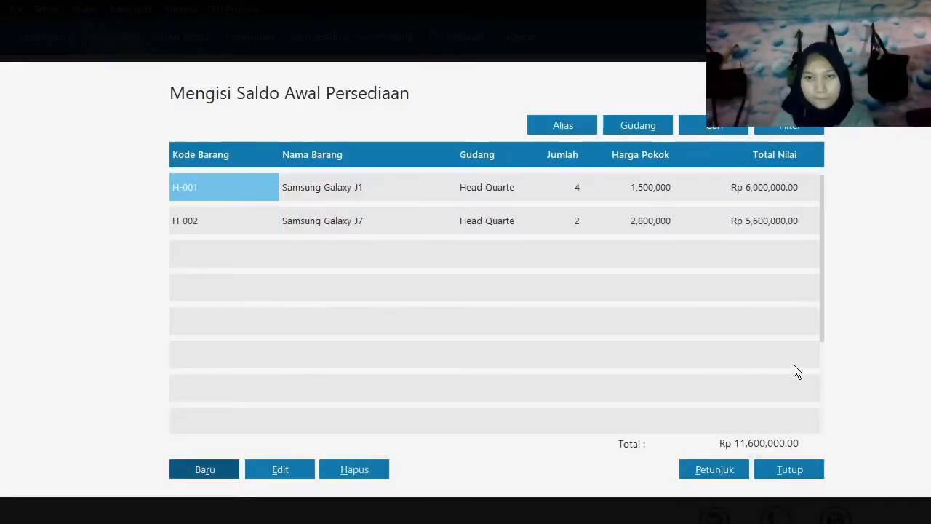
Add and save an inventory opening balance for Oppo F1 Plus (H-003) with 5 units at a unit cost of 1,100,000 IDR.
click(217, 472)
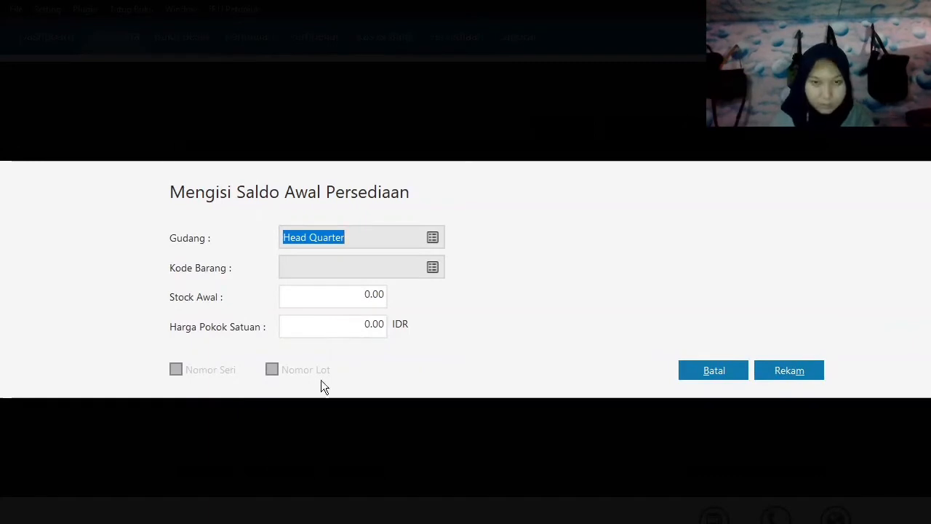
click(433, 267)
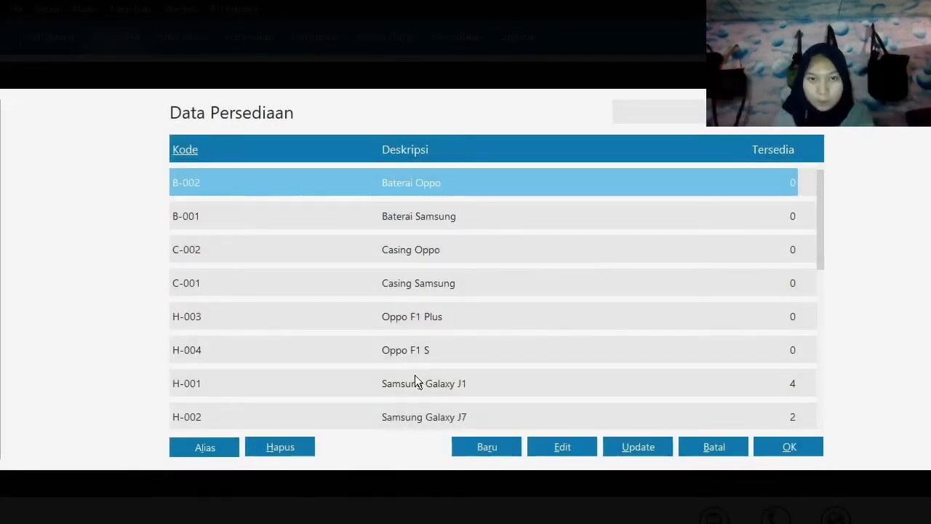
click(438, 316)
click(790, 447)
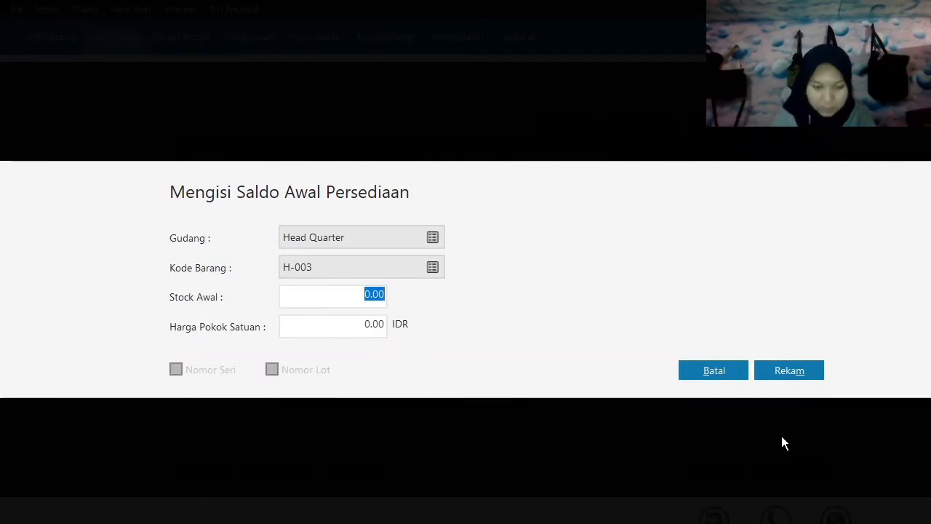
text(5)
key(Tab)
text(1,100,000)
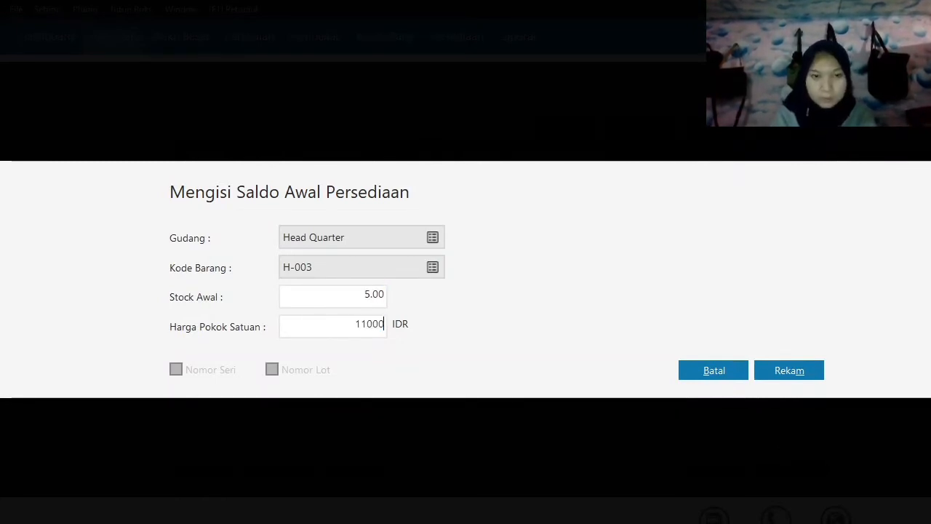
key(Tab)
click(791, 373)
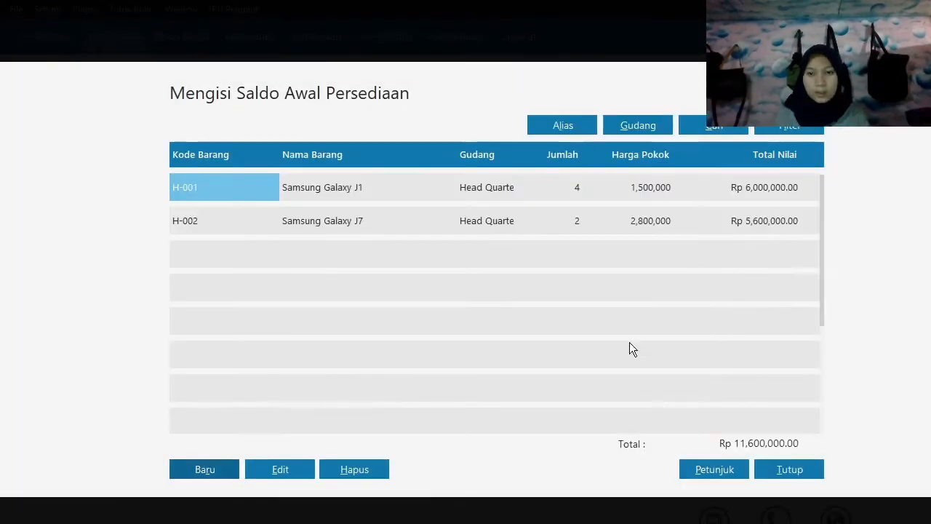
Add and save an inventory opening balance for Oppo F1 S (H-004) with 1 unit at a unit cost of 3,100,000 IDR.
click(210, 470)
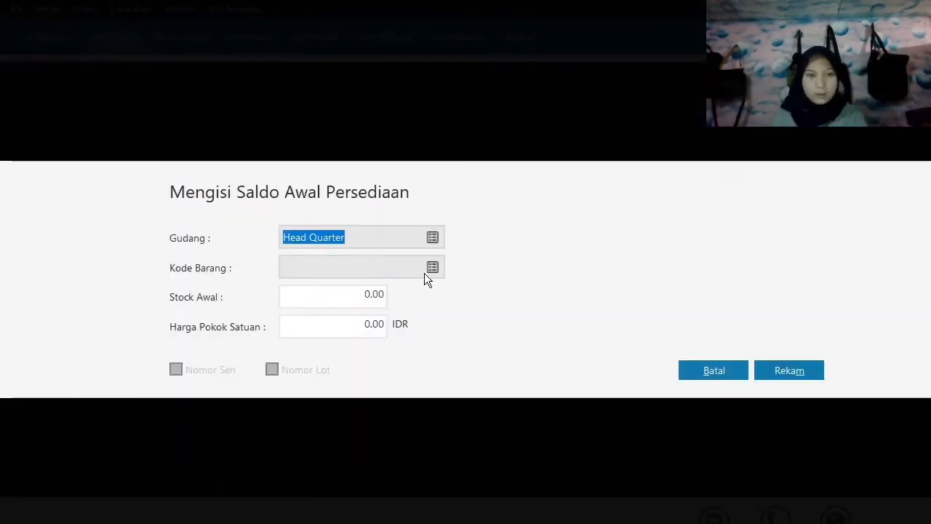
click(432, 271)
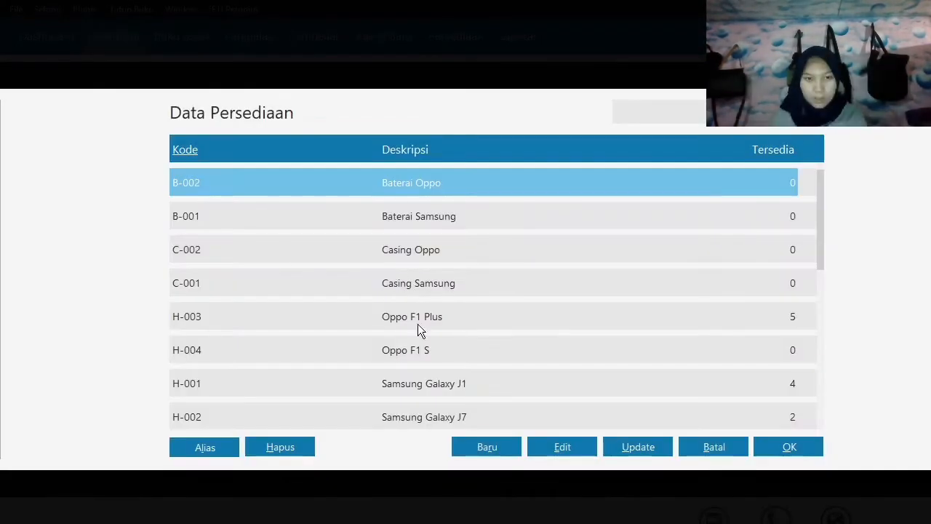
click(418, 350)
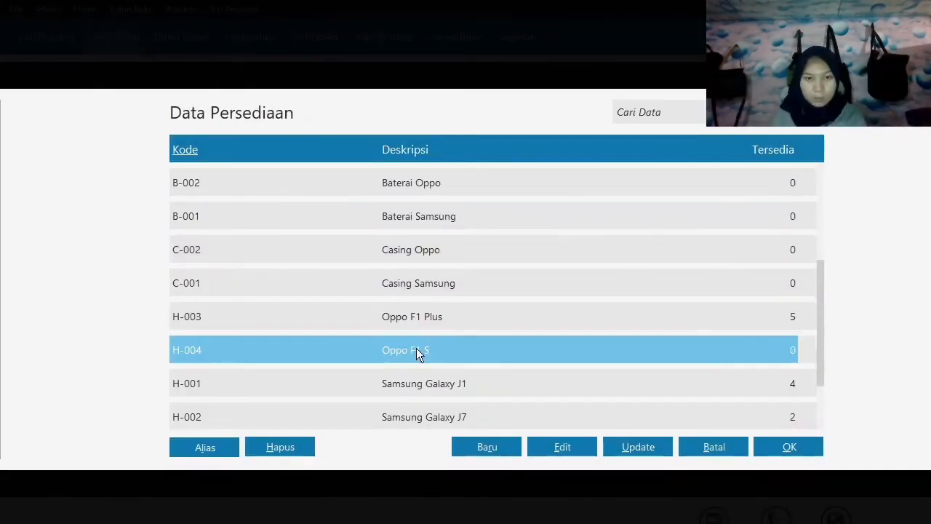
click(815, 451)
key(Tab)
text(1)
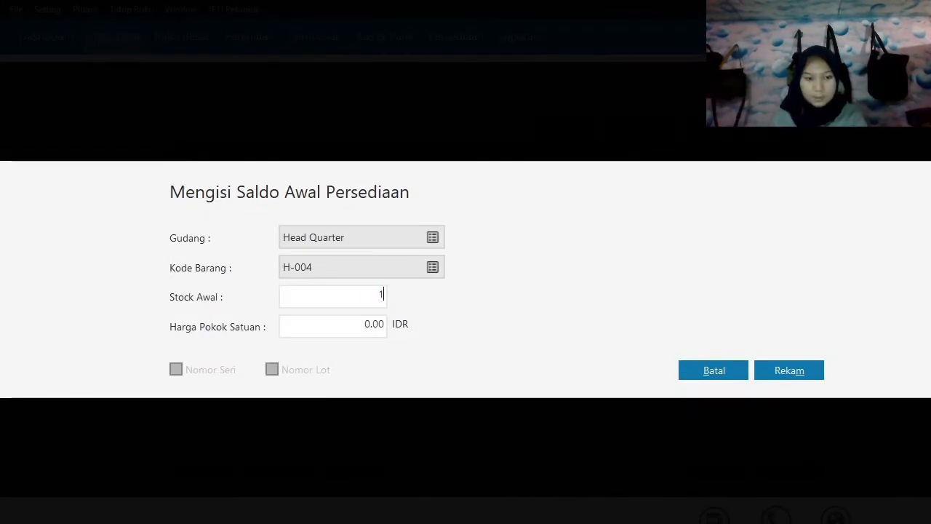
key(Tab)
text(3,100,000)
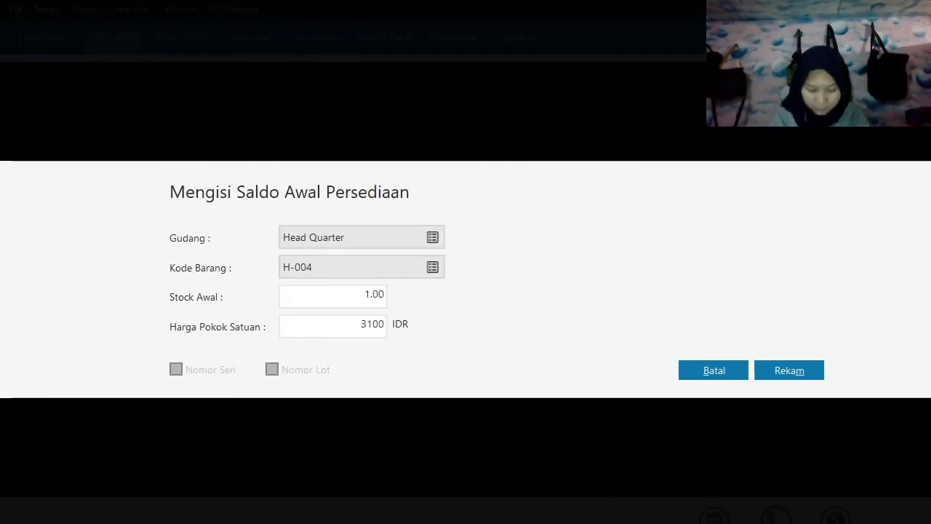
key(Tab)
click(789, 371)
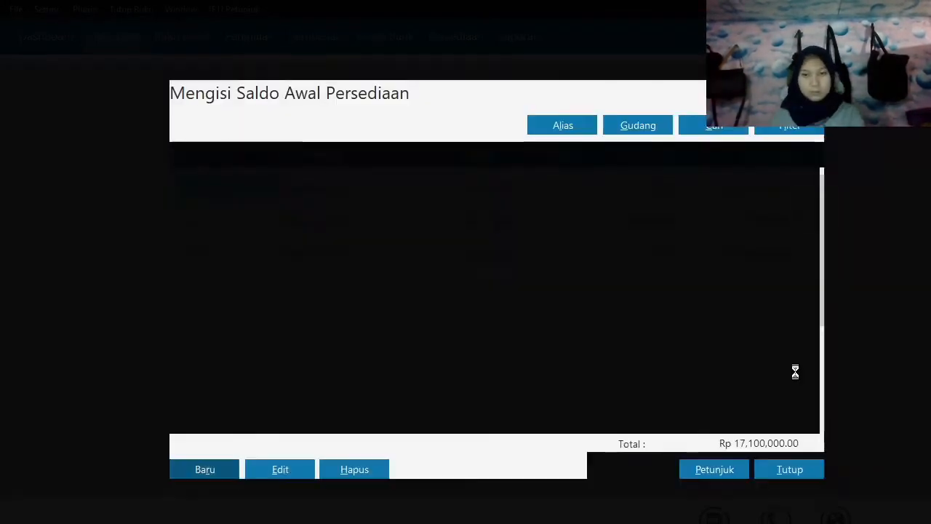
Add and save an inventory opening balance for Casing Samsung (C-001) with 10 units at a unit cost of 100,000 IDR.
click(208, 470)
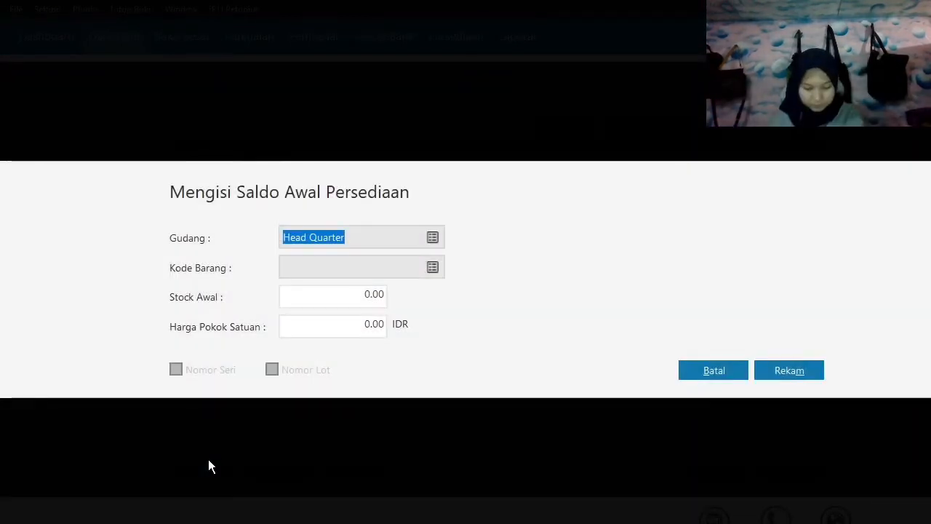
click(437, 266)
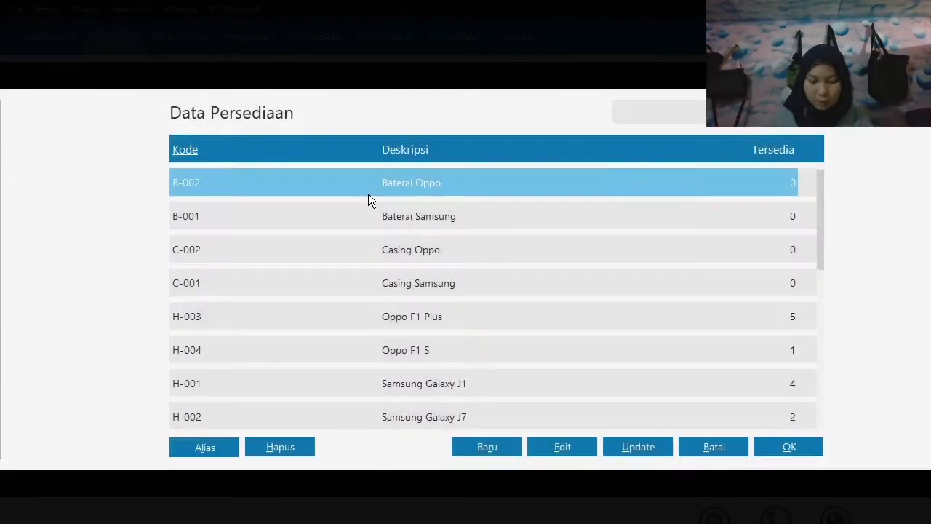
click(434, 228)
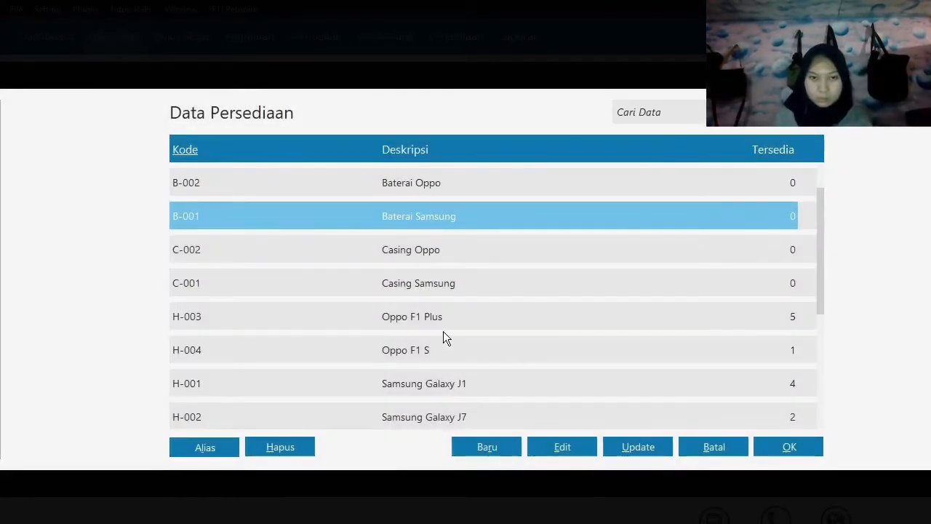
click(429, 276)
click(784, 447)
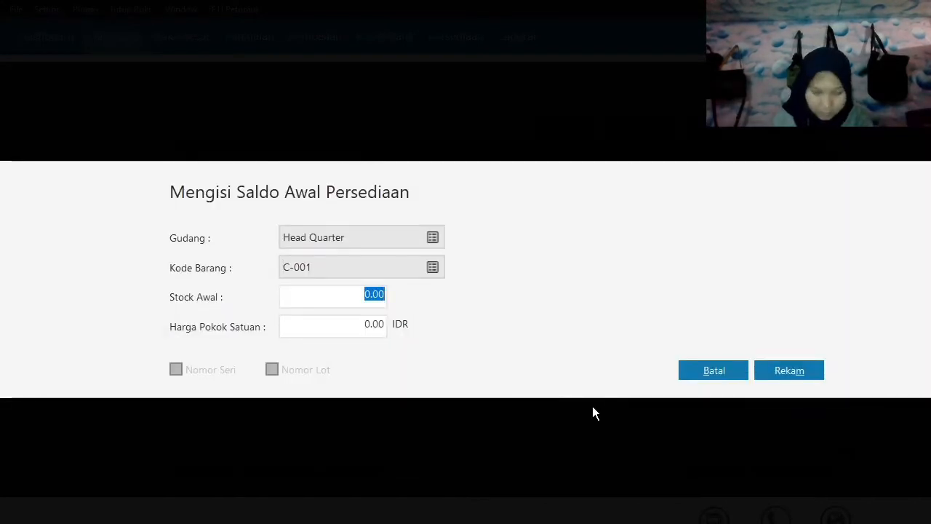
text(10)
key(Tab)
text(100000)
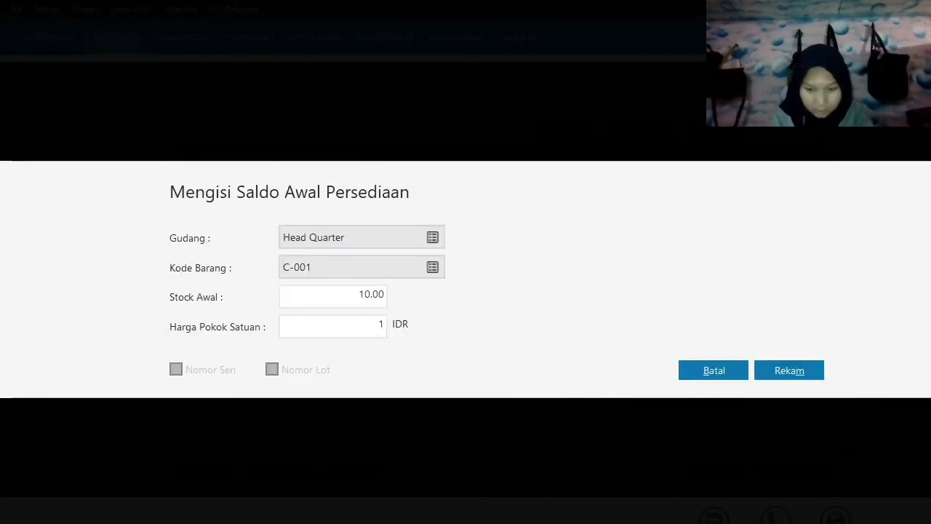
key(Tab)
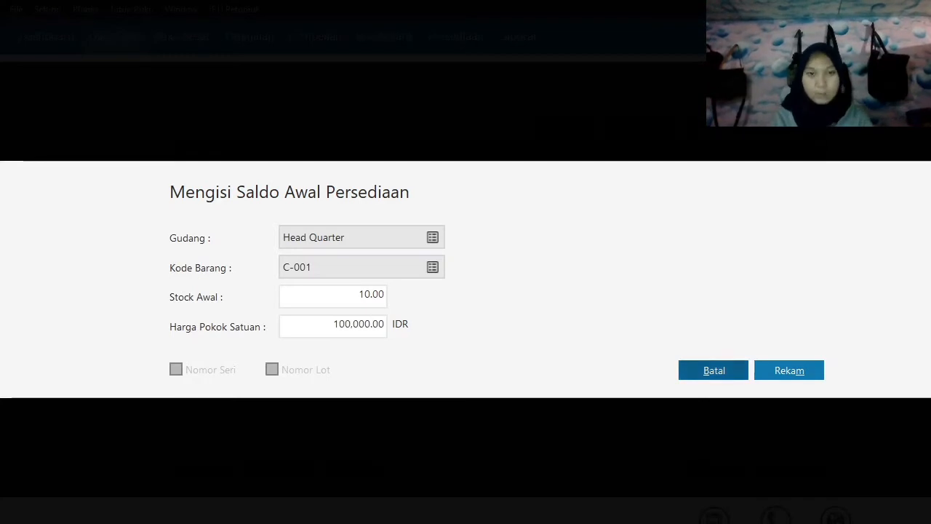
click(788, 371)
Add and save an inventory opening balance for Casing Oppo (C-002) with 10 units at a unit cost of 50,000 IDR.
click(198, 467)
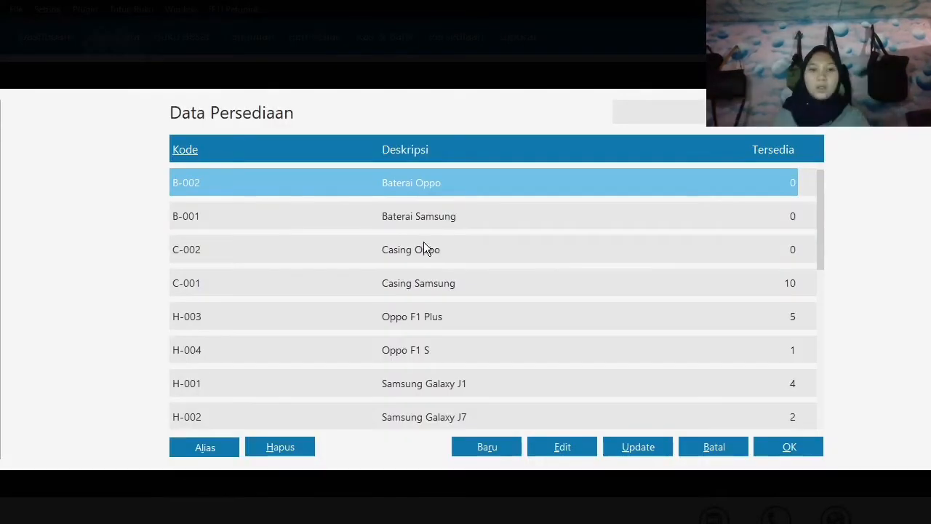
click(427, 249)
click(780, 446)
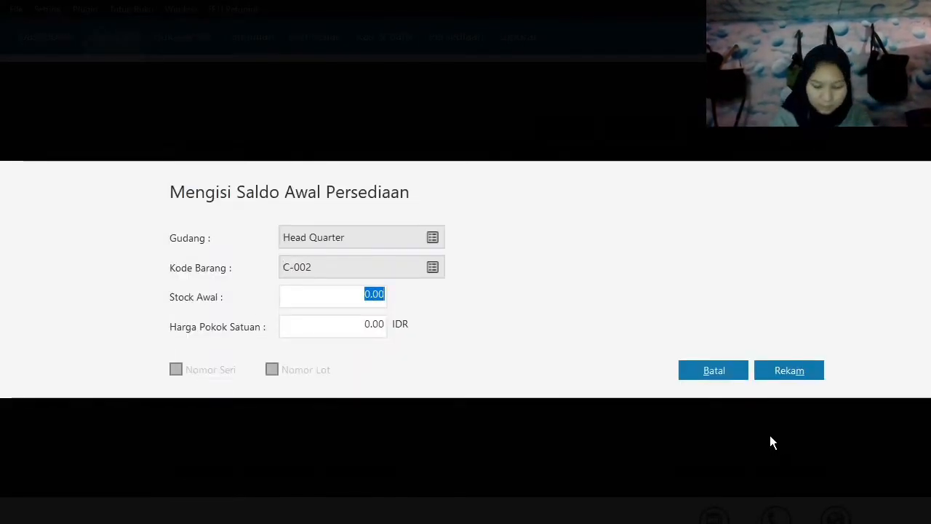
text(10)
key(Tab)
text(50,00)
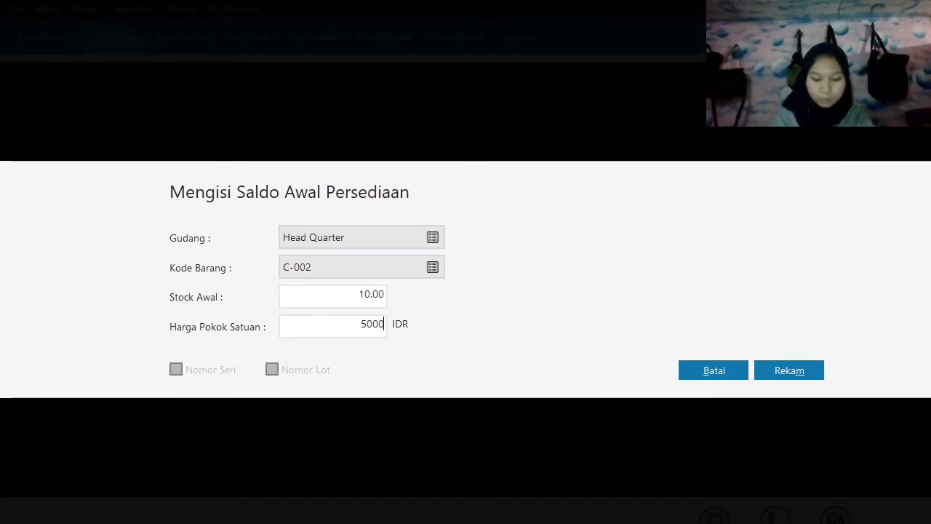
text(0)
key(Tab)
click(797, 373)
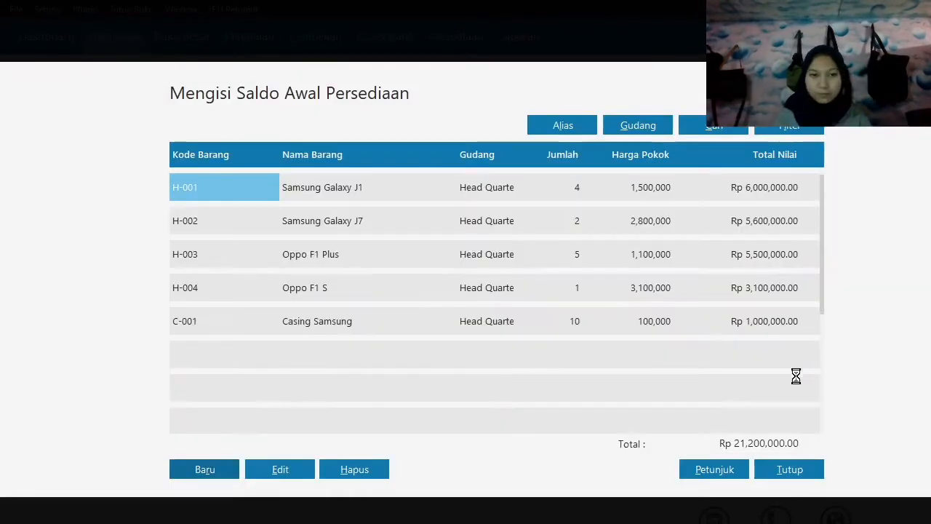
Add and save an inventory opening balance for Baterai Samsung (B-001) with 5 units at a unit cost of 50,000 IDR.
click(210, 470)
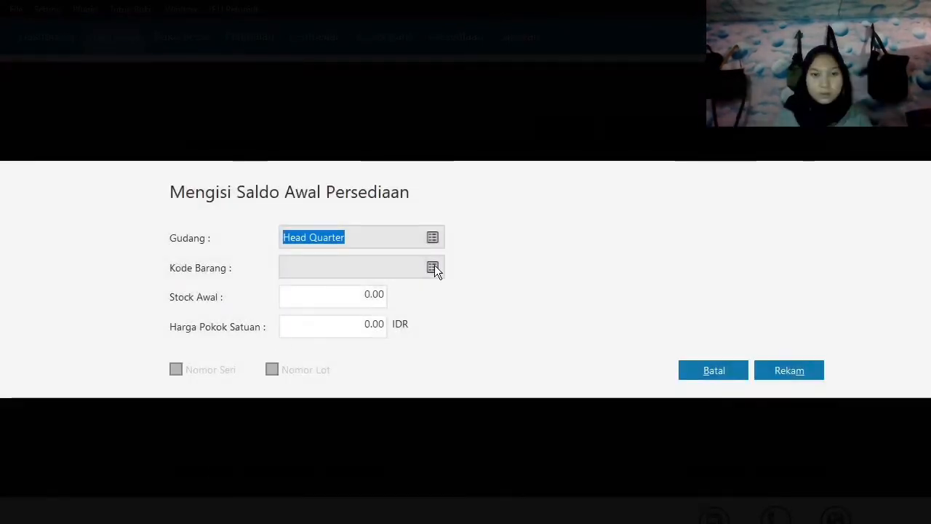
click(437, 266)
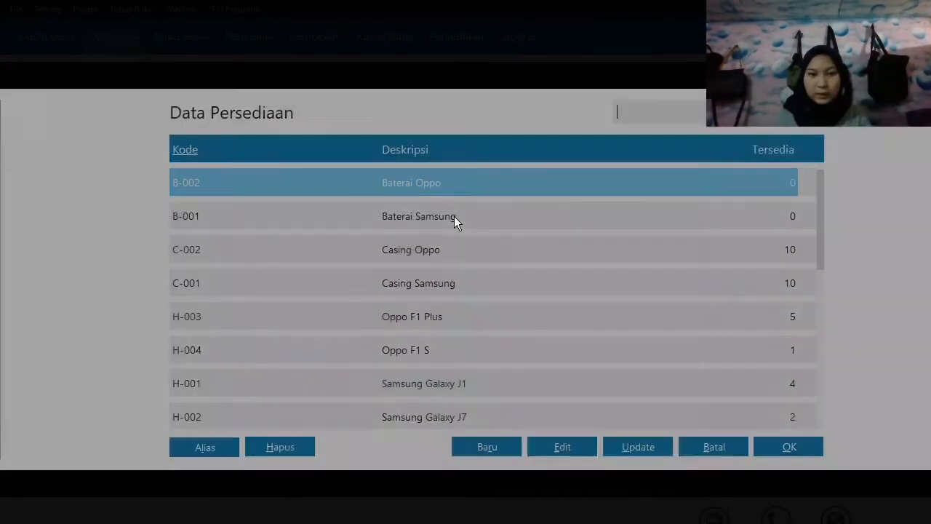
click(454, 216)
click(800, 449)
key(Tab)
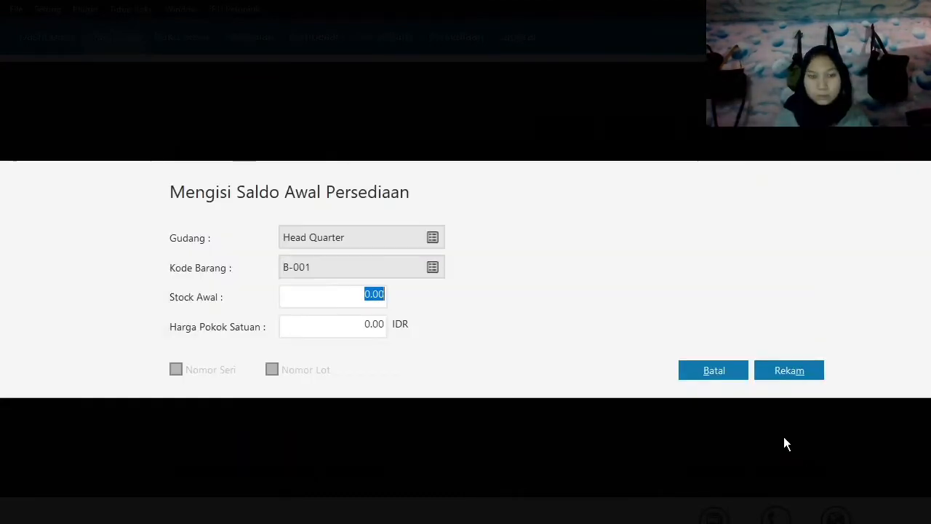
text(1)
text(5)
key(Tab)
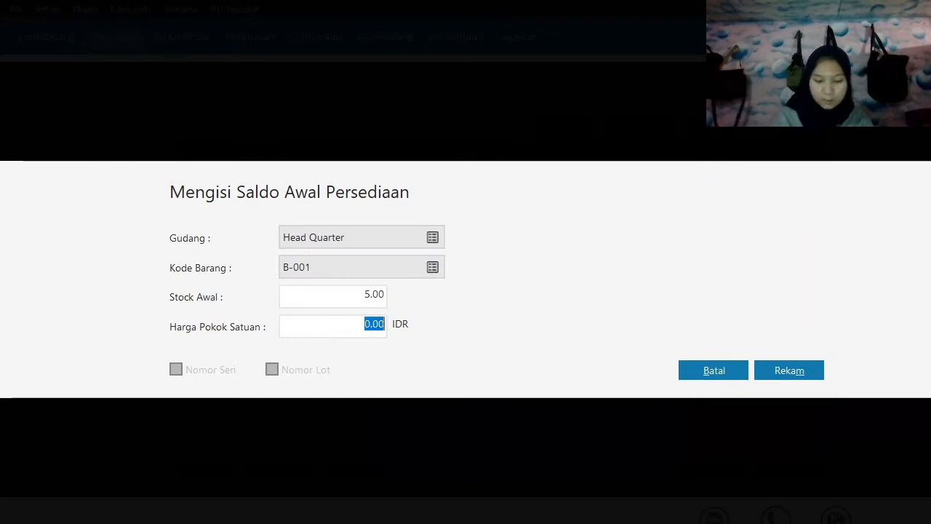
text(50000)
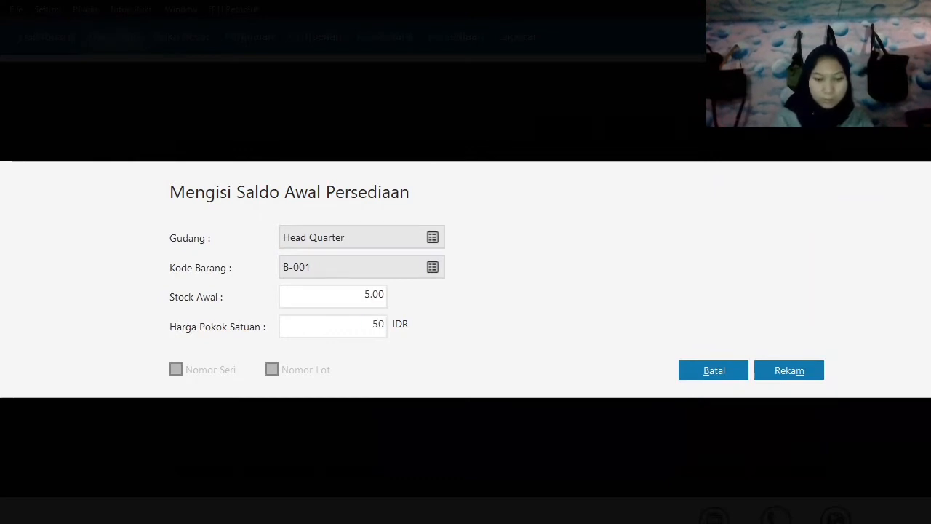
key(Tab)
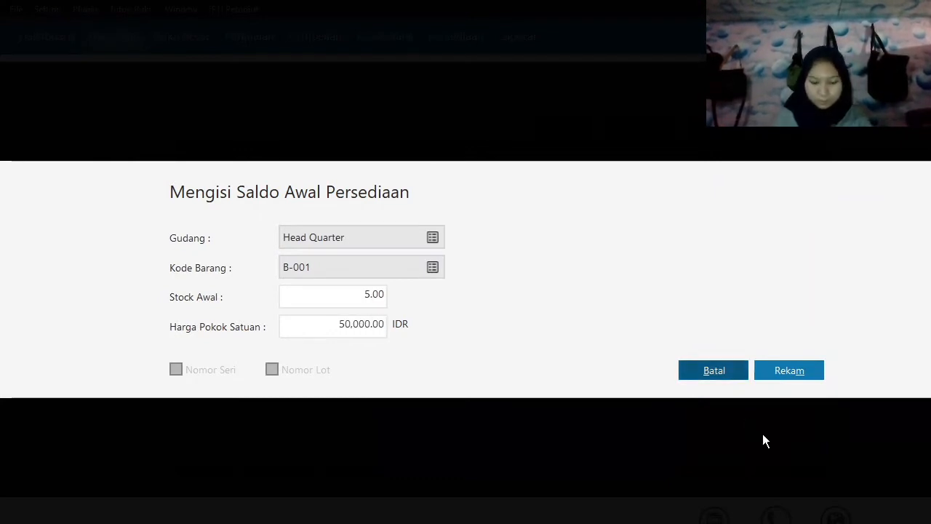
click(802, 371)
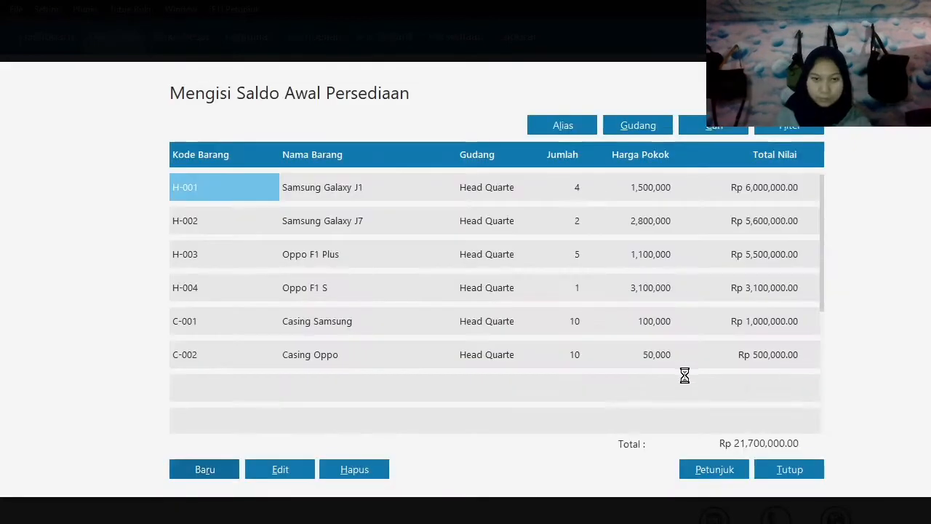
Add and save an inventory opening balance for Baterai Oppo (B-002) with 10 units at a unit cost of 50,000 IDR.
click(205, 469)
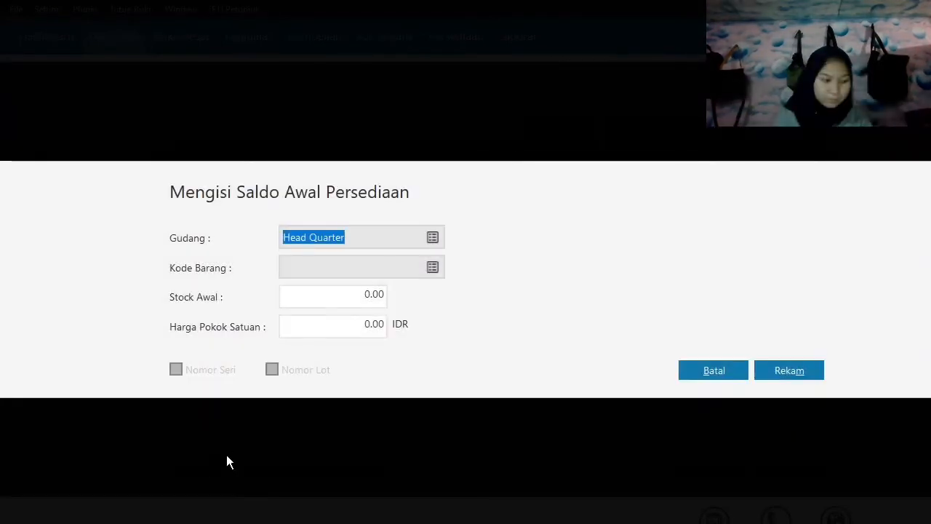
click(434, 267)
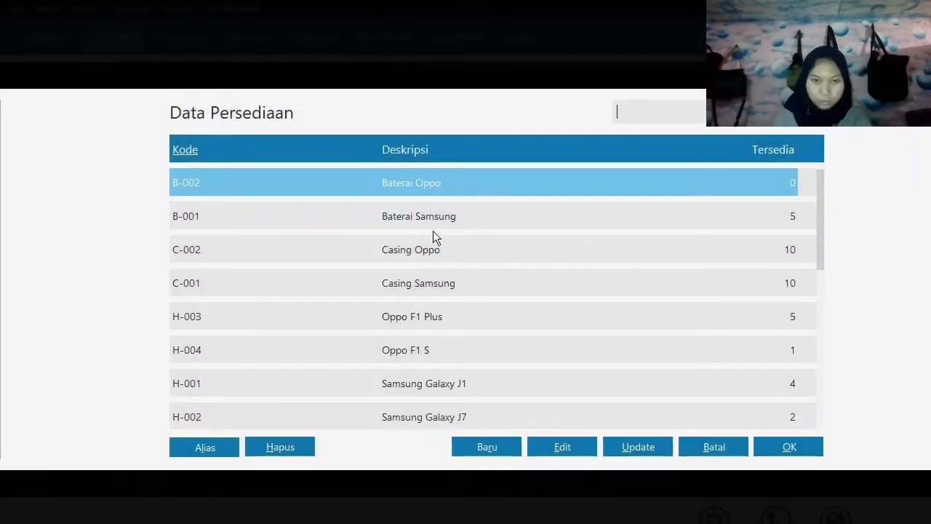
click(771, 447)
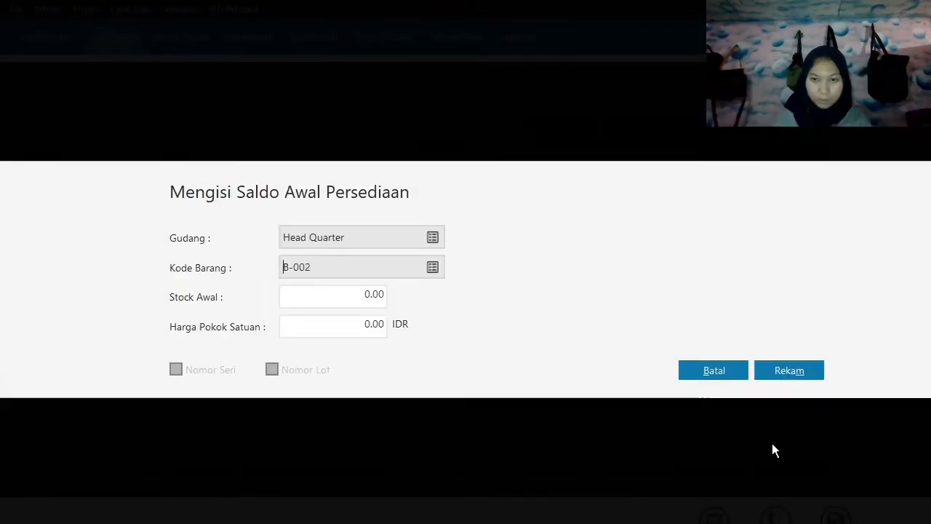
text(10)
key(Tab)
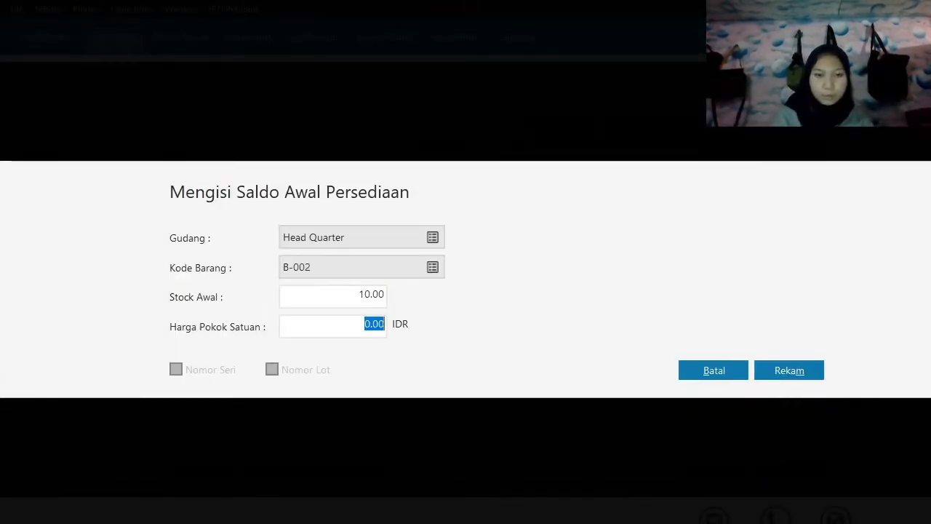
text(50)
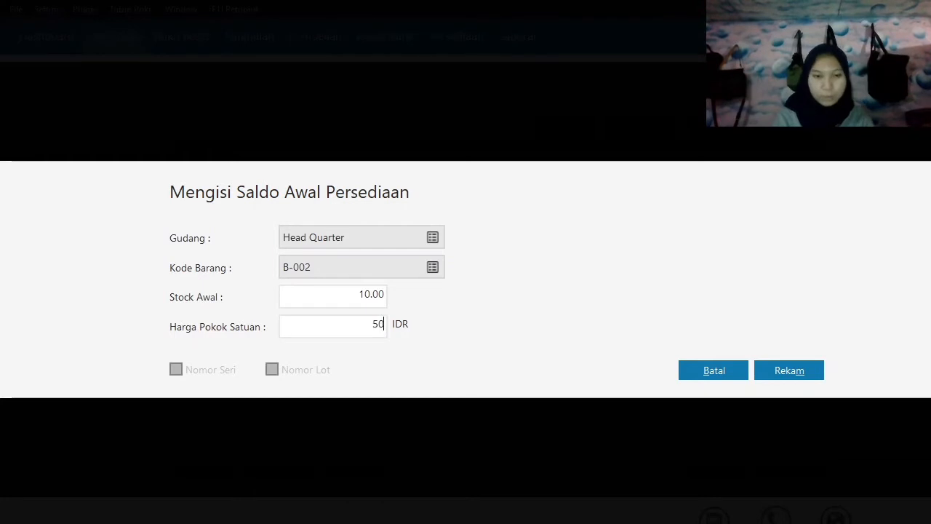
text(,000)
key(Tab)
click(789, 377)
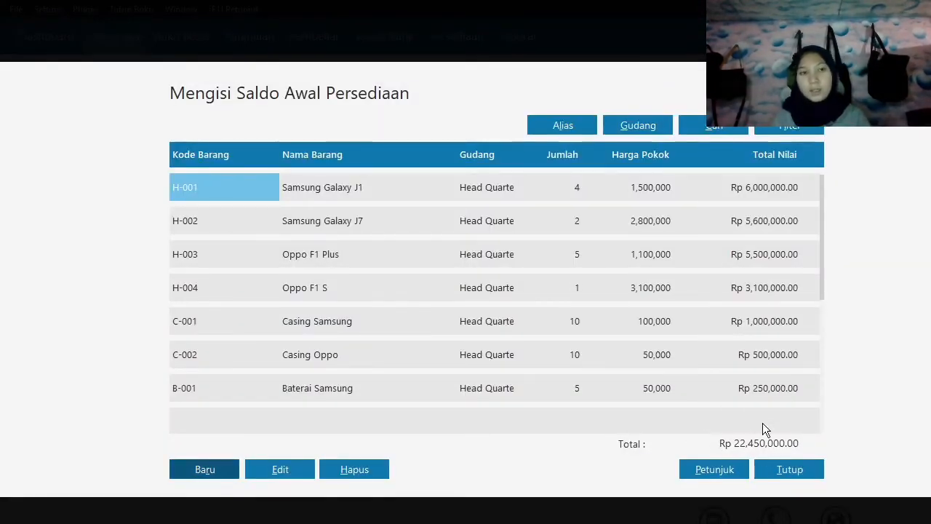
Finish the inventory opening balances and recalculate the ending stock balances.
click(767, 471)
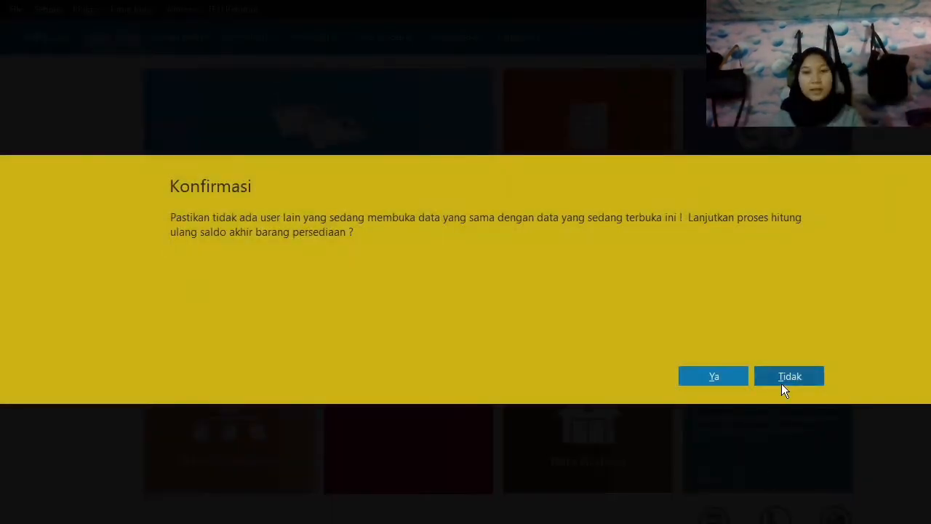
click(714, 376)
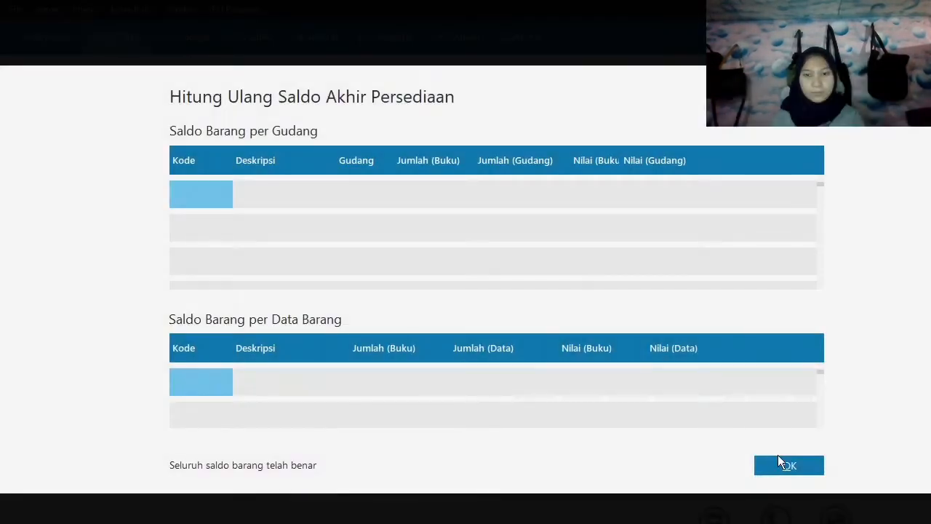
click(780, 463)
Start a Kas Keluar (cash disbursement) transaction and look through the contact list for its recipient.
mouse_move(186, 195)
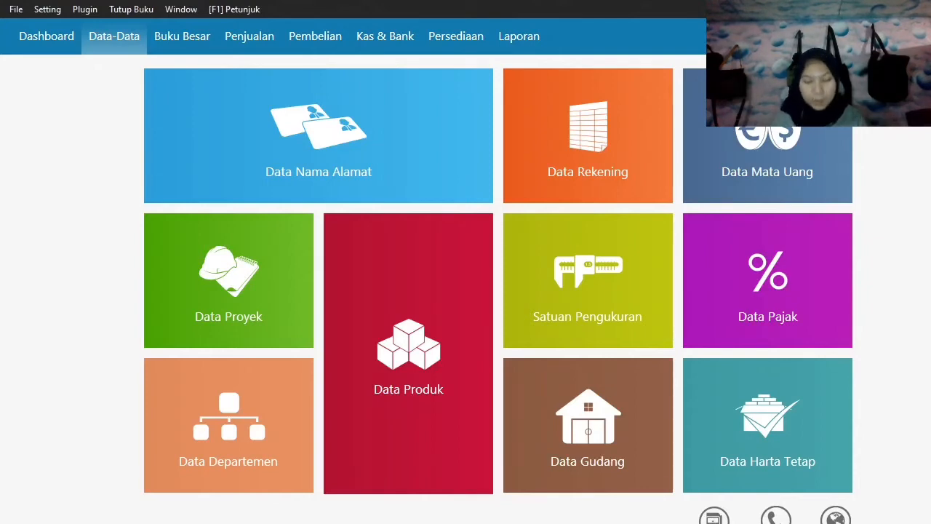
click(374, 46)
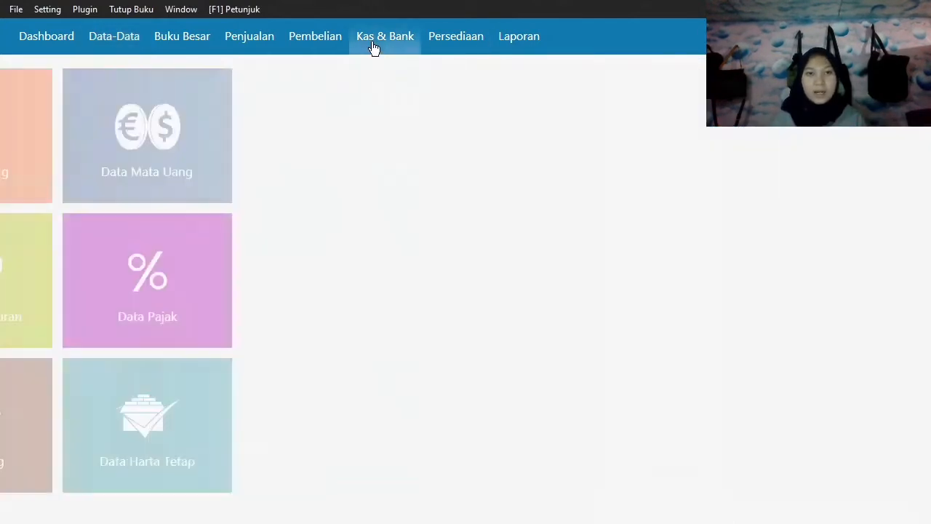
click(165, 330)
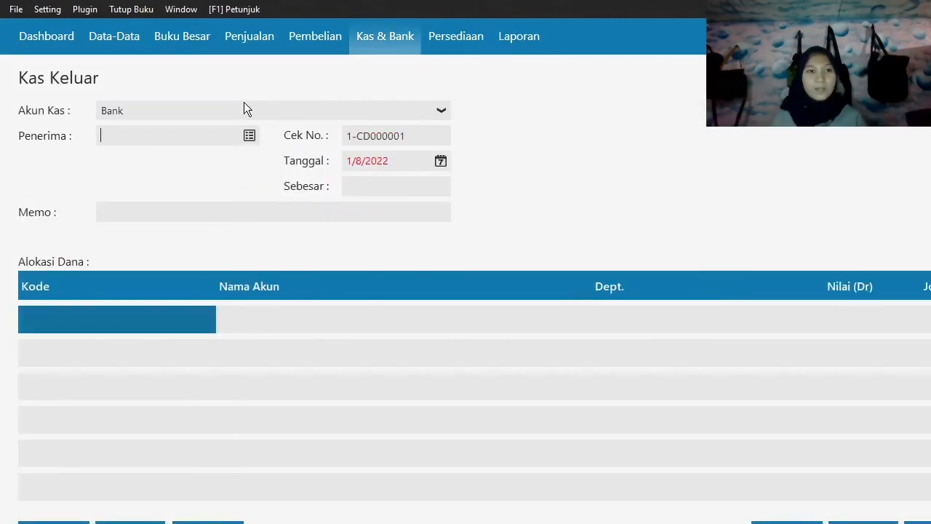
click(249, 135)
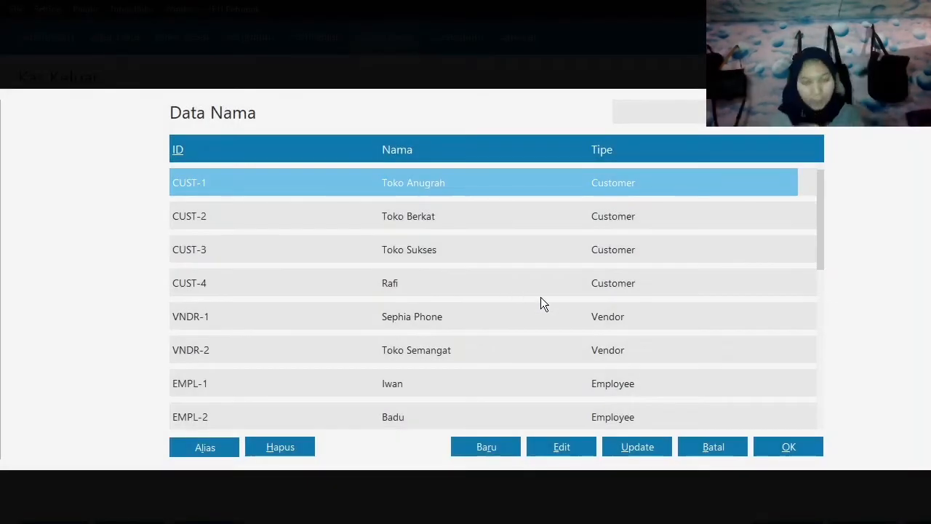
key(Down)
key(Down)
key(Down)
key(Down)
key(Down)
key(Down)
key(Down)
key(Down)
key(Down)
Create and save a new customer contact with the recipient's full name, and choose it as the cash disbursement's Penerima.
click(501, 447)
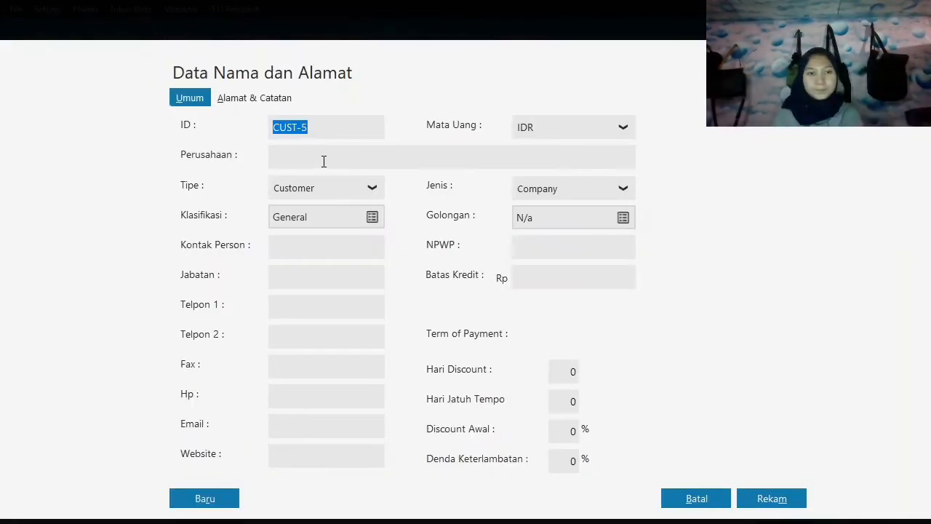
click(324, 161)
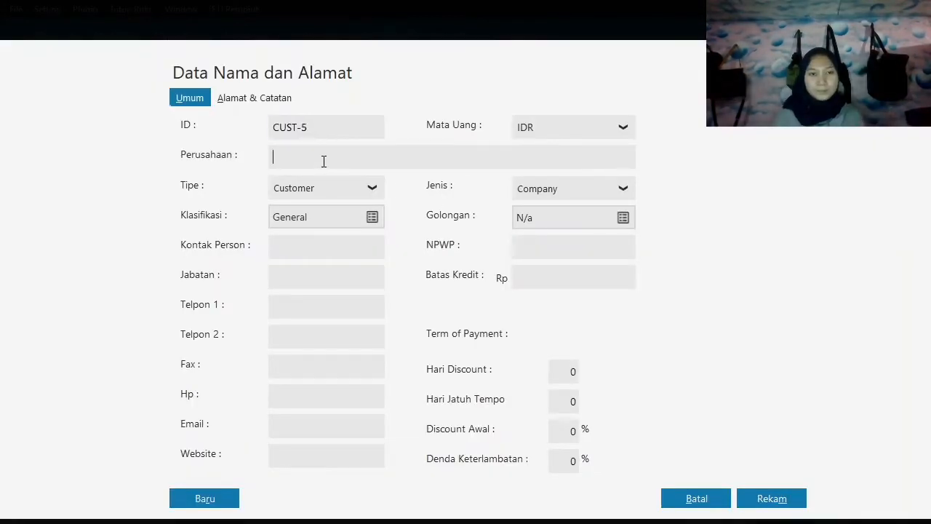
text(h. a)
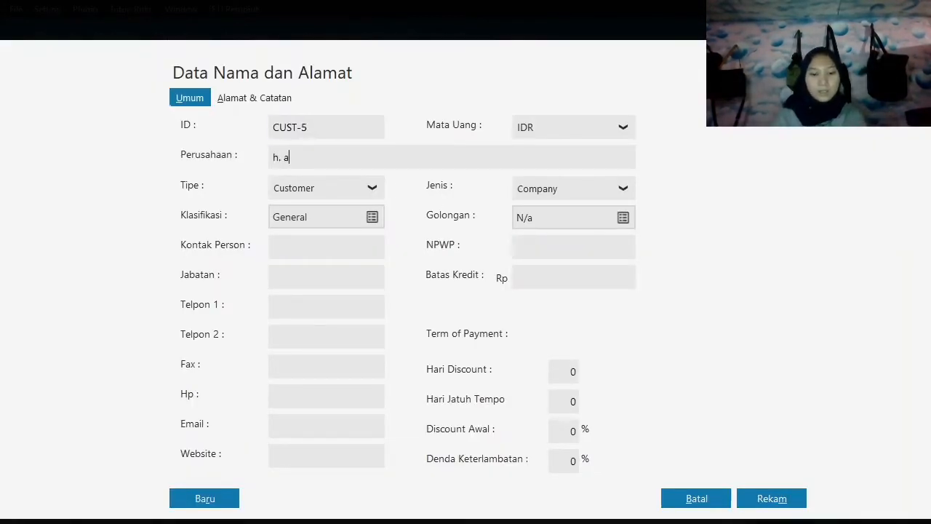
text(HMAD)
key(BackSpace)
key(BackSpace)
key(BackSpace)
key(BackSpace)
key(BackSpace)
key(BackSpace)
key(BackSpace)
key(BackSpace)
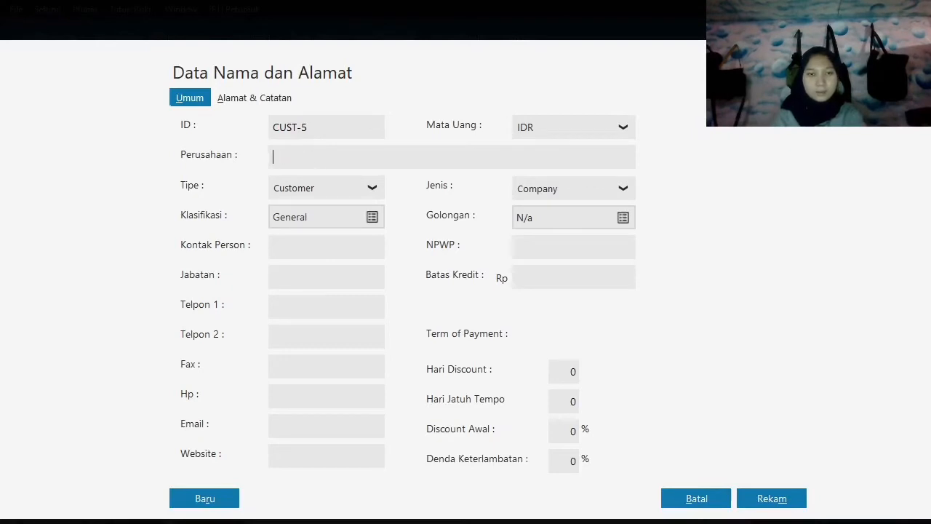
text(H. A)
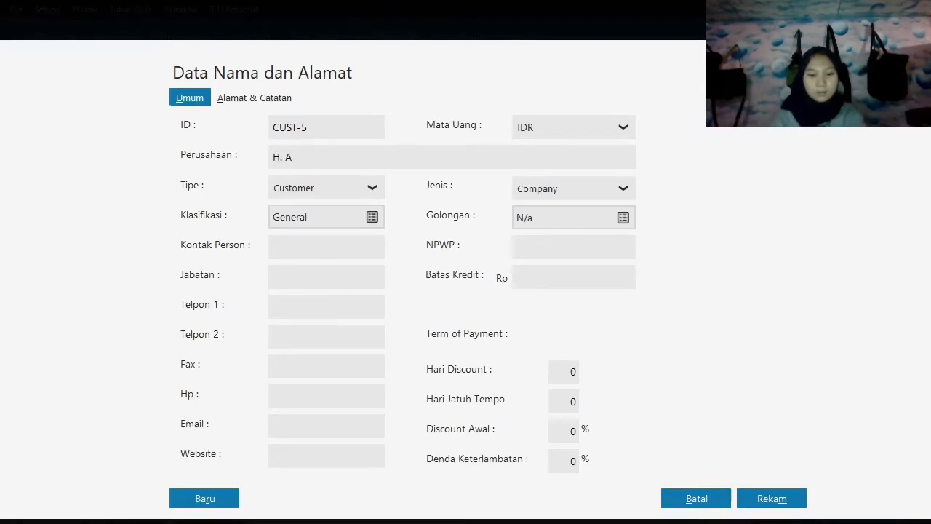
text(hmad)
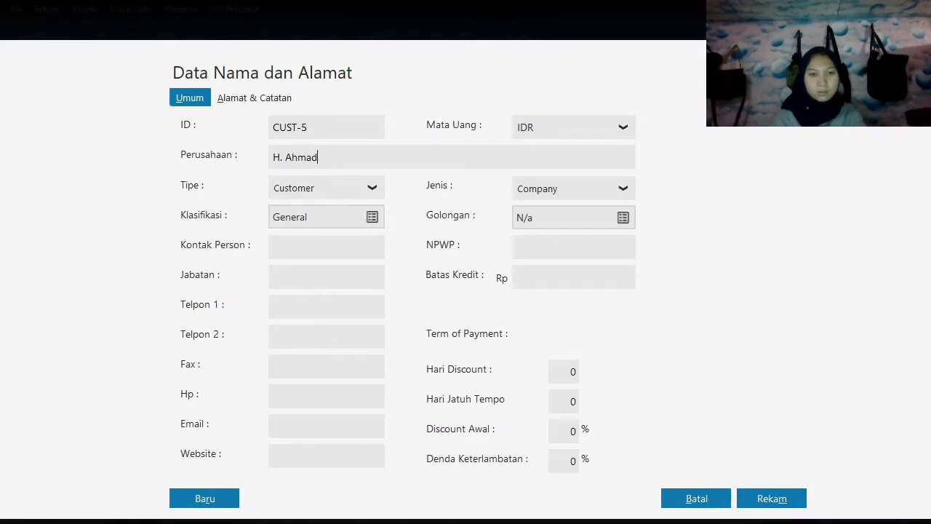
click(742, 498)
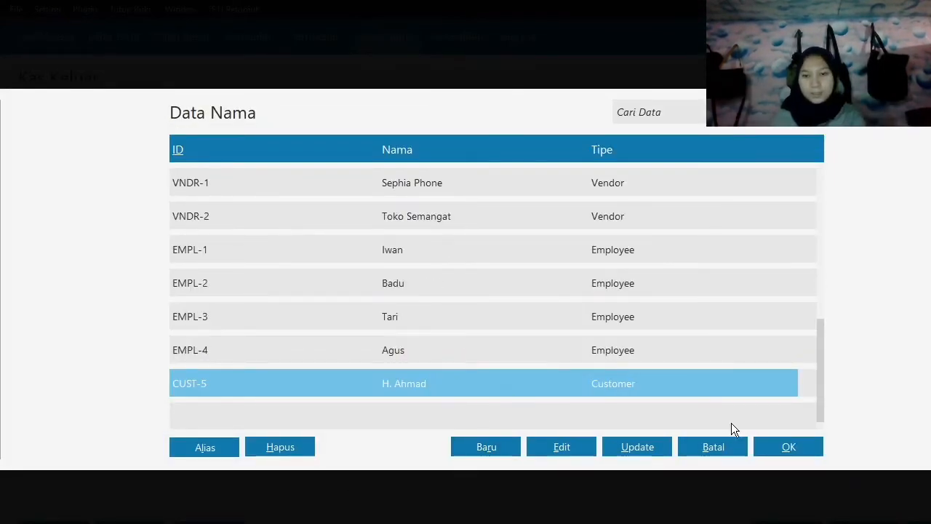
click(801, 445)
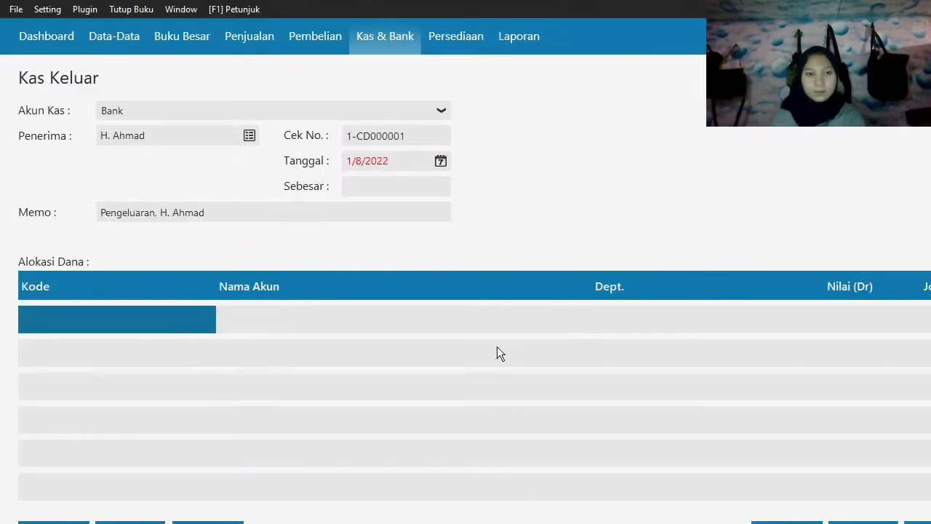
Set the cash disbursement's transaction date (Tanggal) to 1/2/2020.
key(Tab)
key(Tab)
click(440, 161)
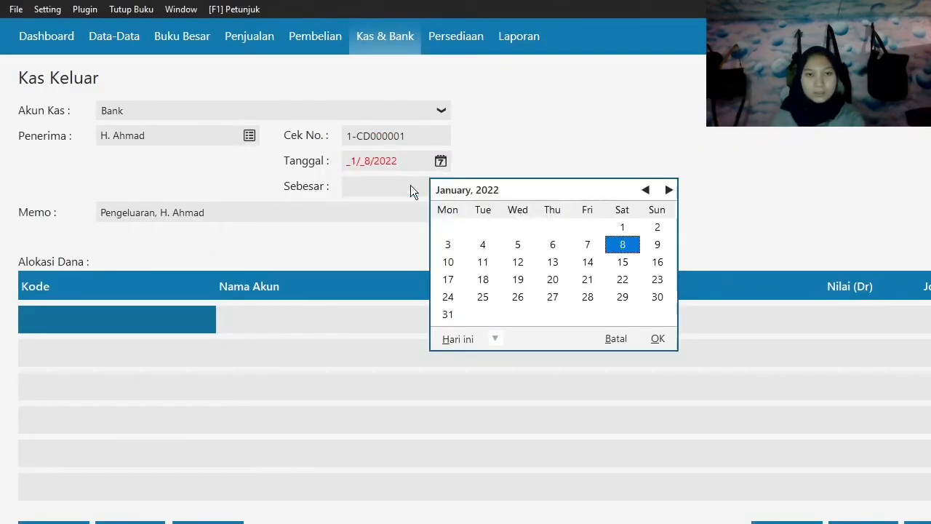
click(497, 342)
click(534, 466)
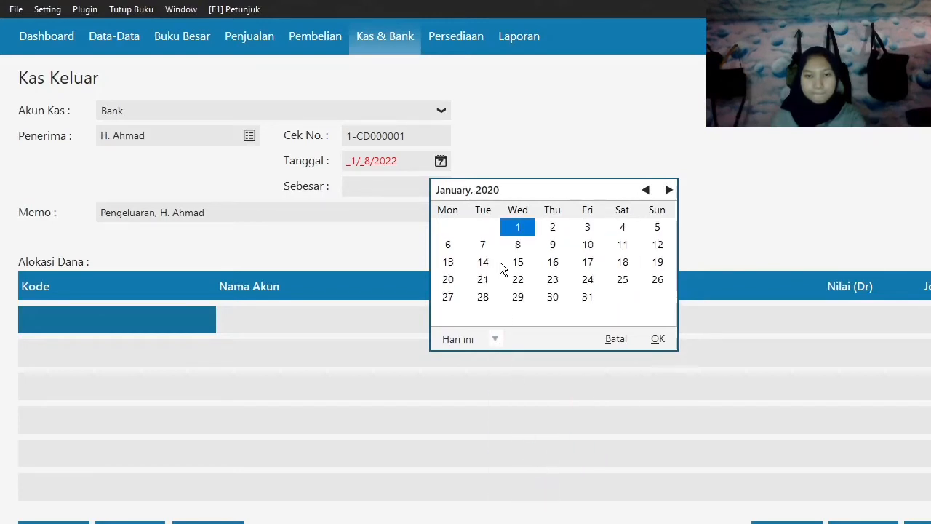
click(553, 228)
click(657, 339)
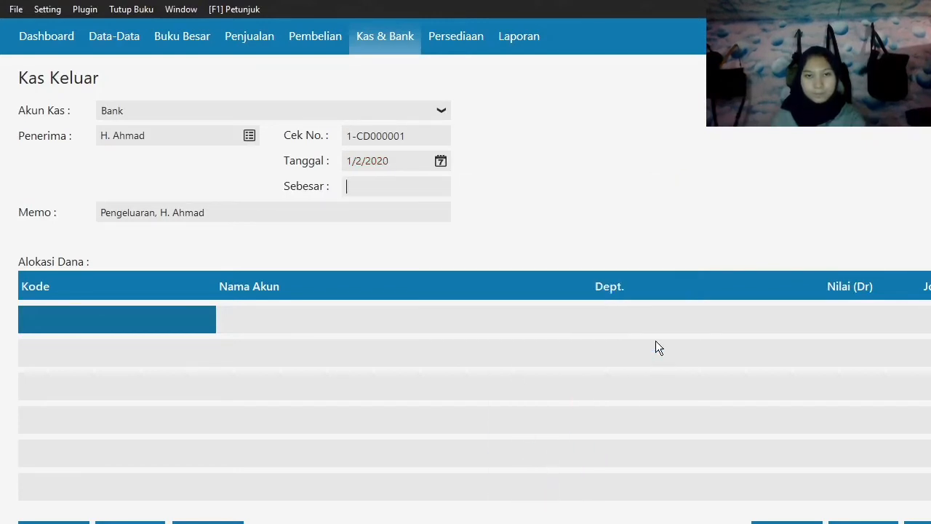
From the fund allocation's account list, rename the Pajak Dibayar di Muka account as Sewa Dibayar di Muka and save it.
key(Tab)
key(Tab)
double_click(63, 325)
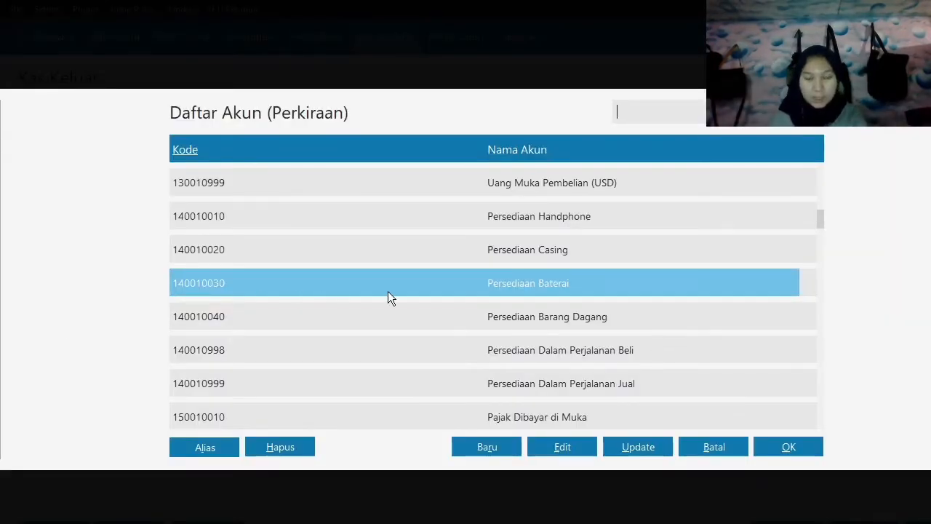
click(551, 410)
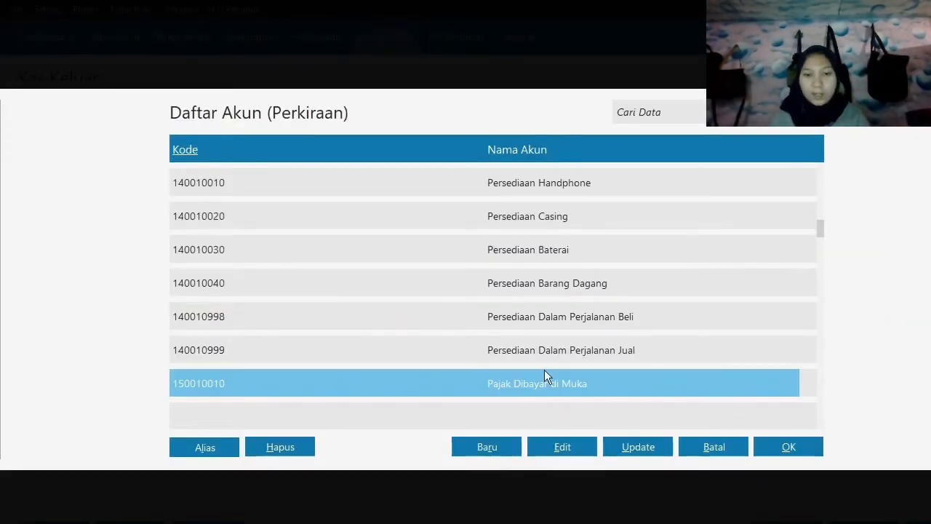
scroll(545, 303, down, 2)
click(555, 306)
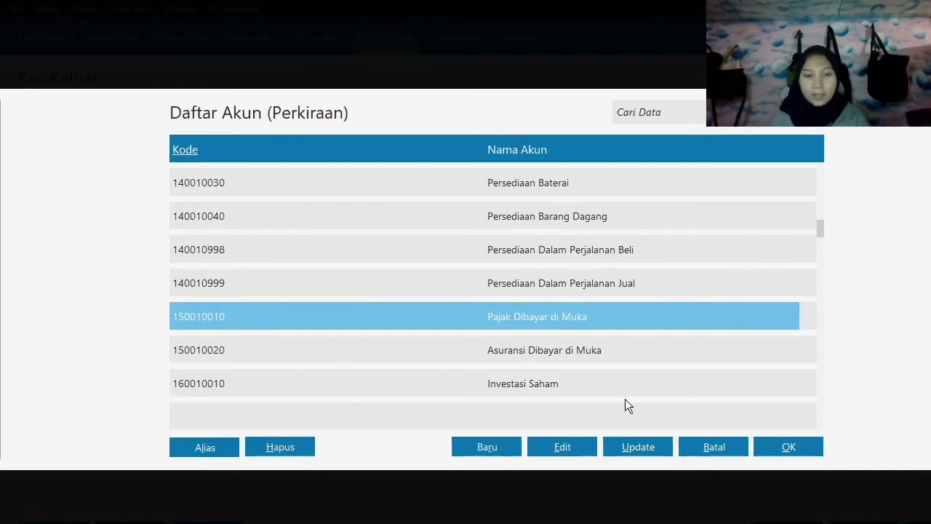
click(578, 451)
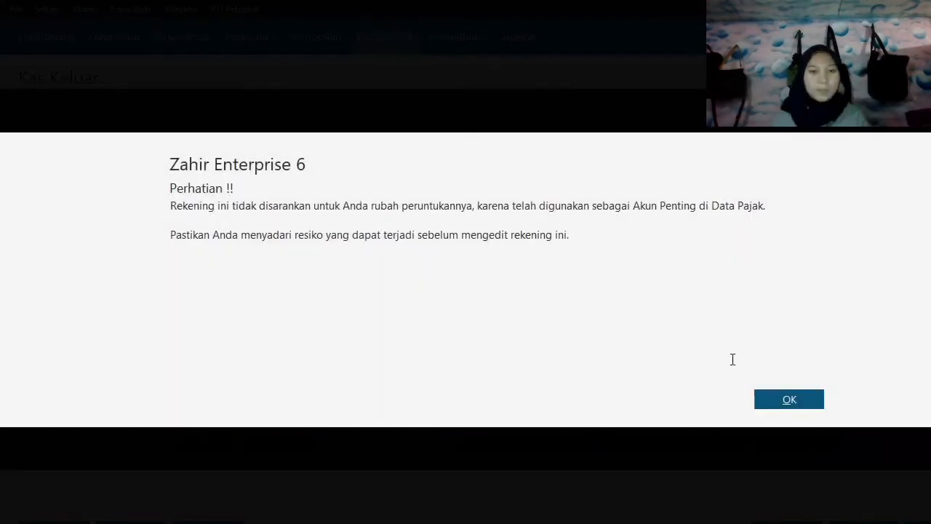
click(789, 400)
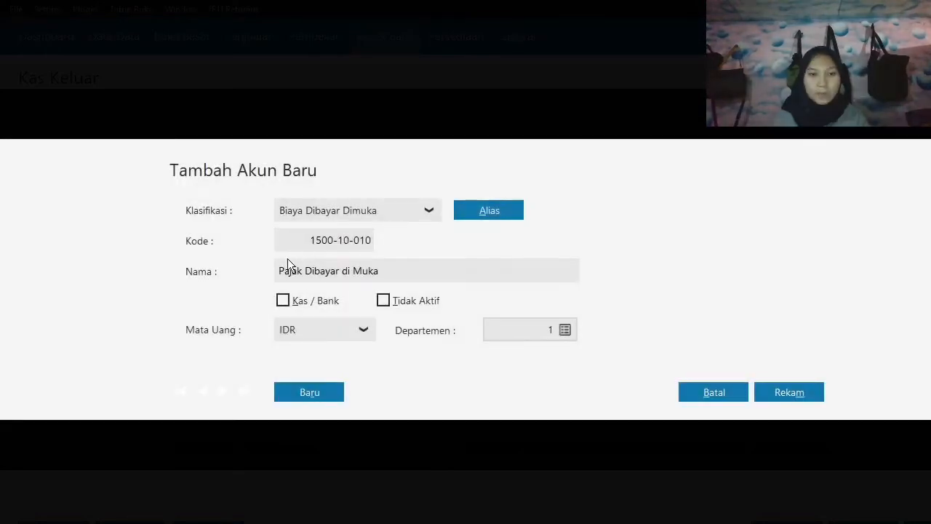
click(286, 270)
double_click(285, 271)
key(BackSpace)
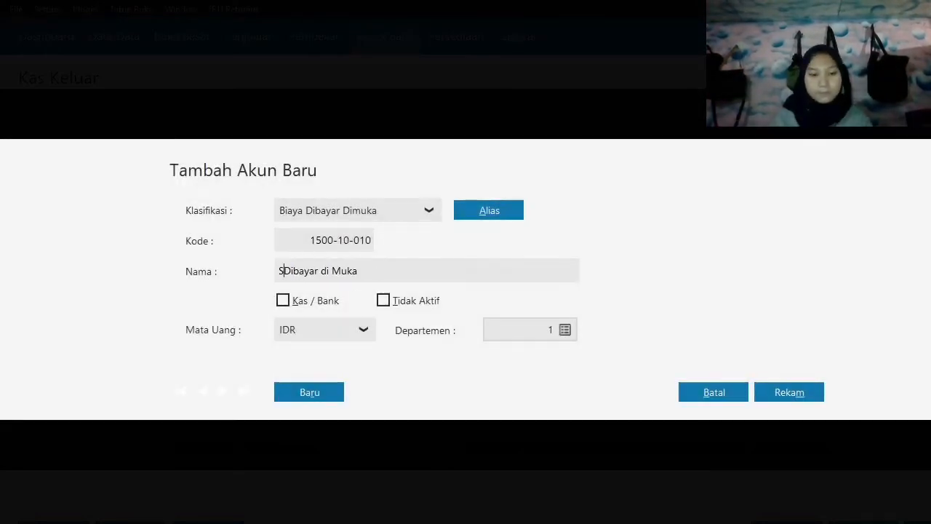
text(Sewa)
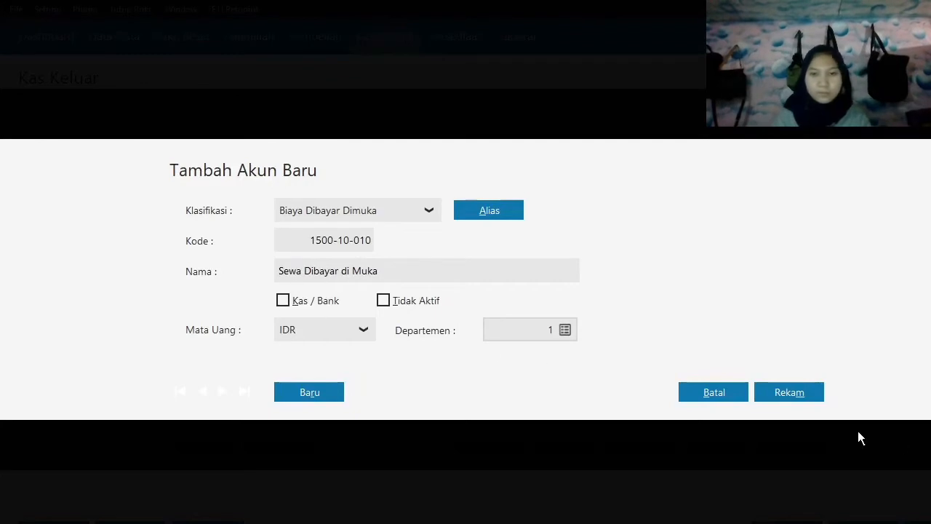
click(803, 390)
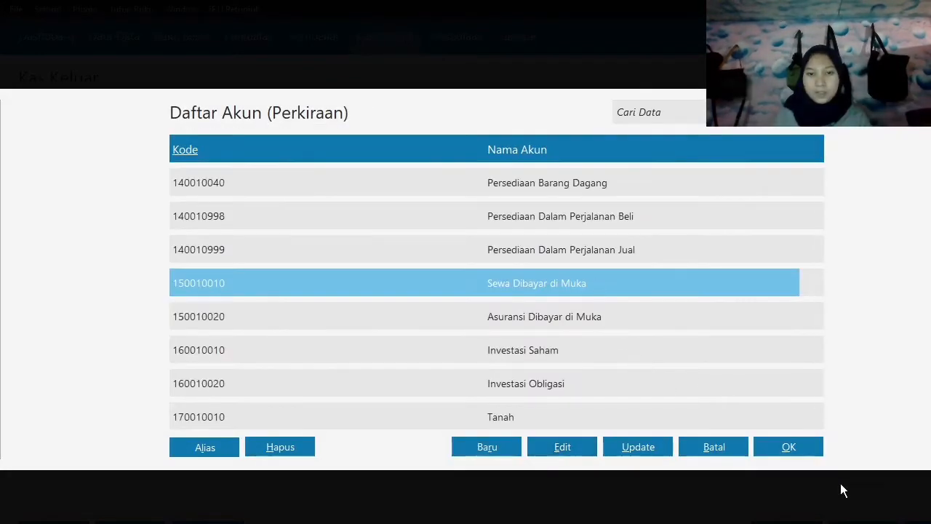
Allocate Rp 9,500,000 of the cash disbursement to the Sewa Dibayar di Muka account.
click(799, 449)
key(Return)
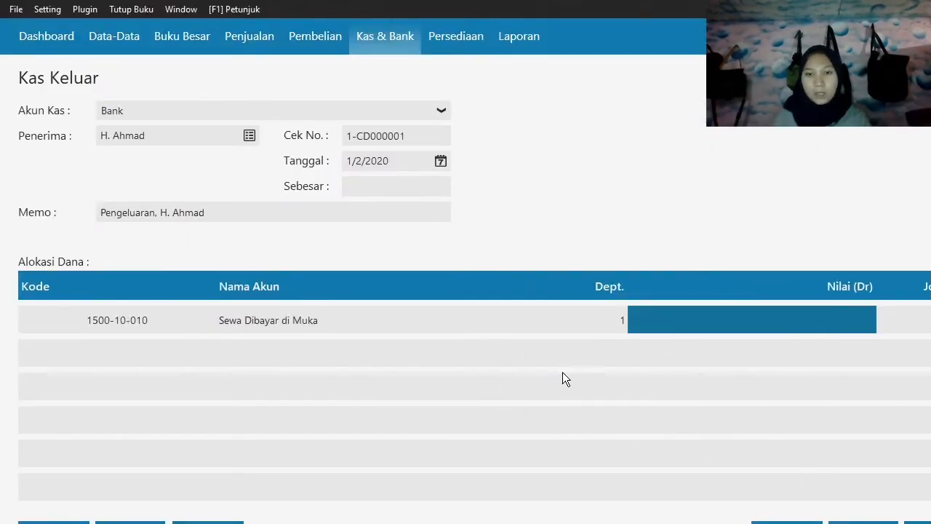
text(9,500,00)
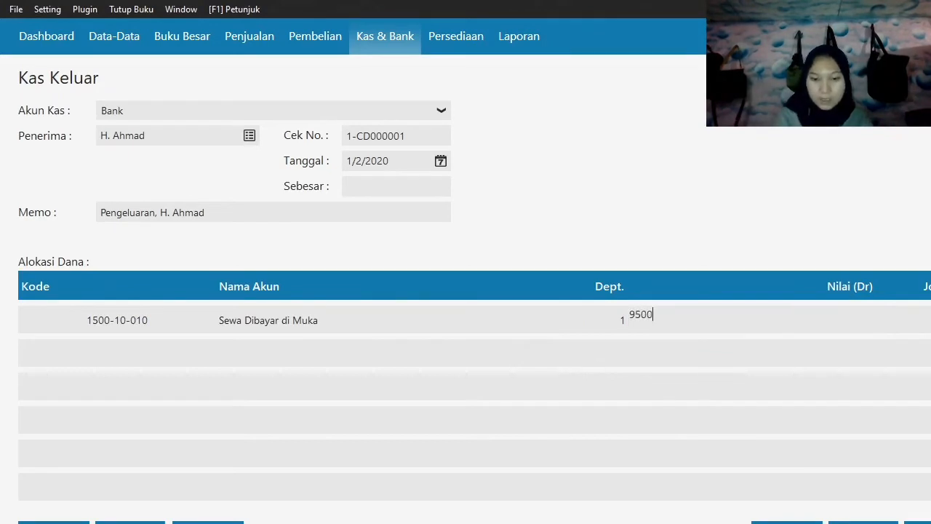
text(00)
key(Return)
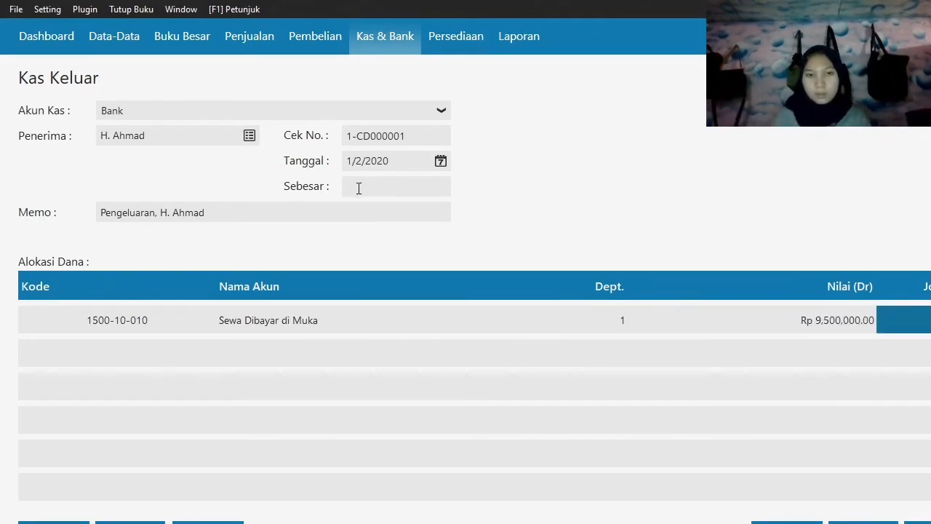
Record the cash disbursement and close the Kas Keluar form.
click(359, 187)
key(Return)
click(864, 522)
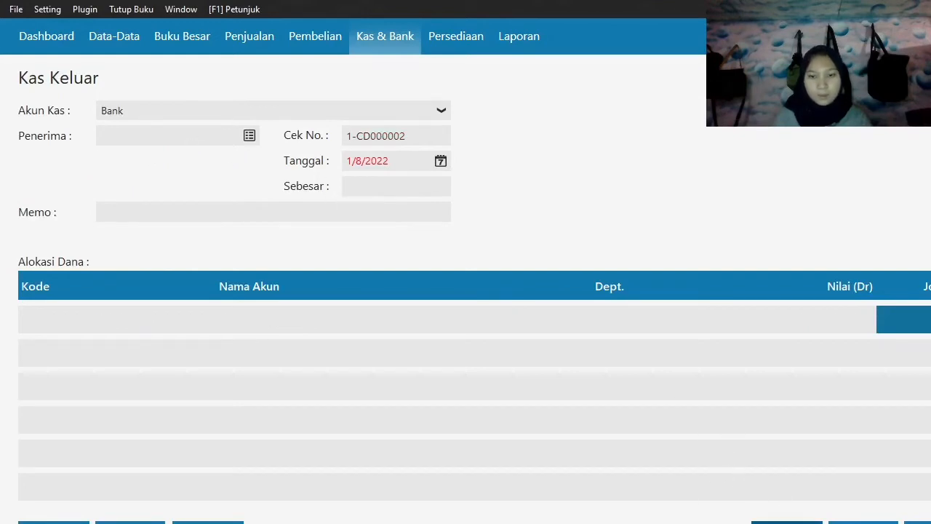
click(786, 522)
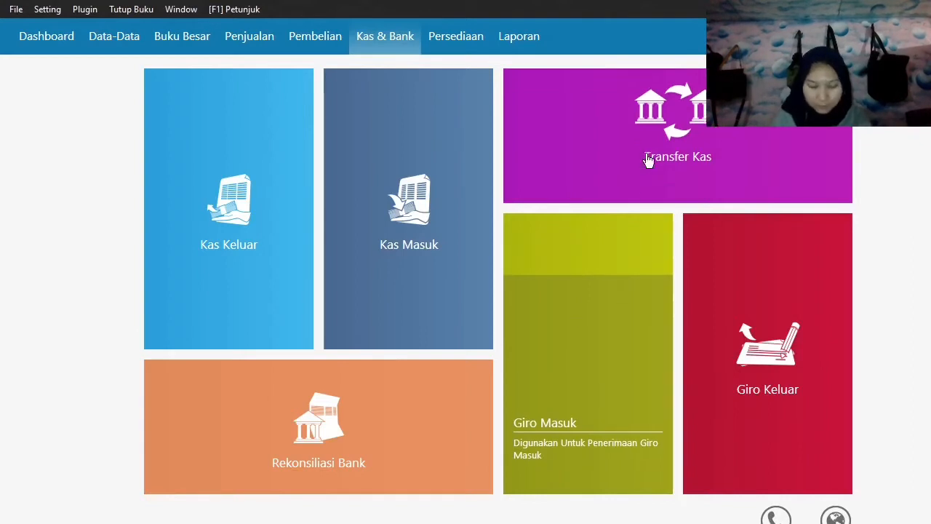
Start a new Penerimaan Barang (goods receipt) transaction for a purchase.
click(331, 36)
mouse_move(257, 326)
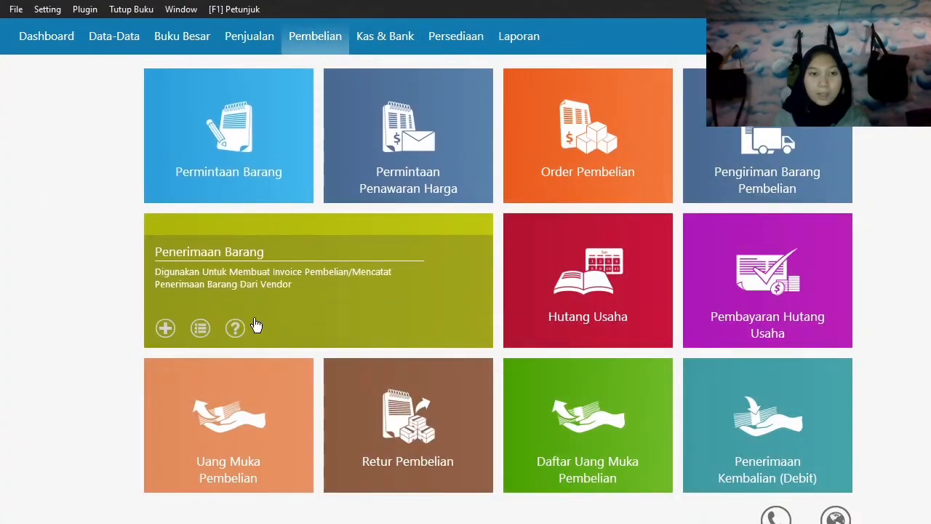
click(166, 331)
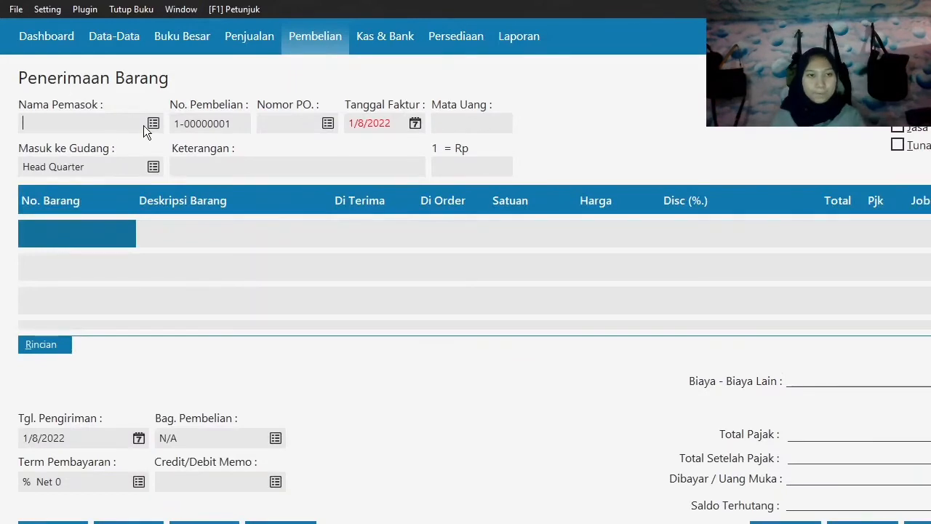
Create and save a new vendor named Toko Citra Komputer, and choose it as the goods receipt's supplier.
click(154, 123)
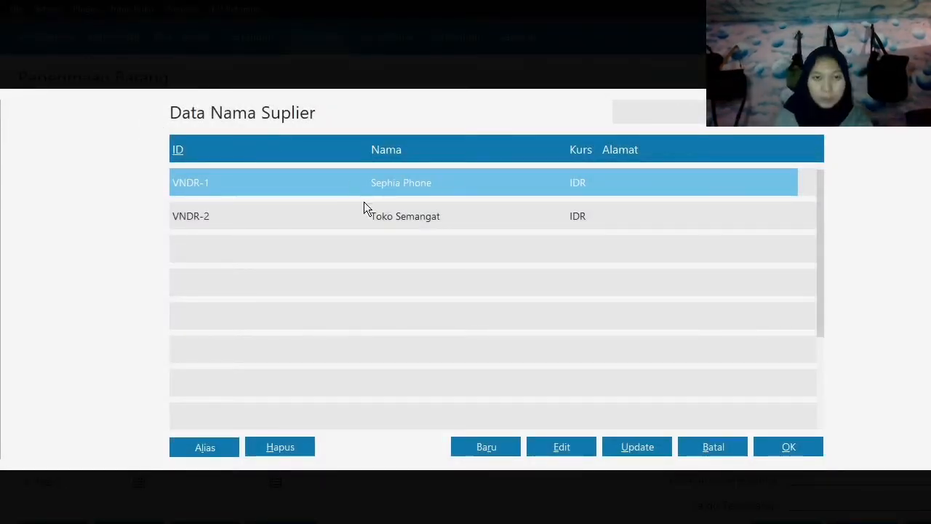
click(478, 445)
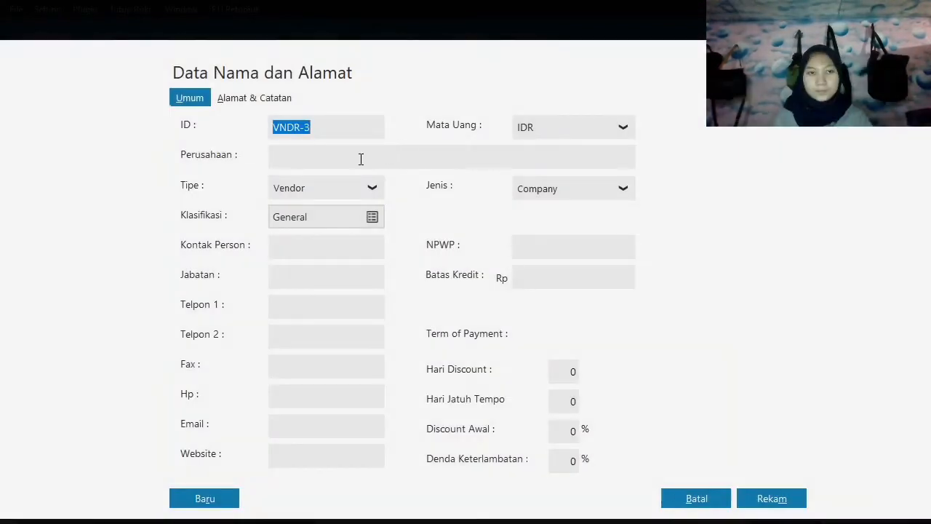
click(361, 160)
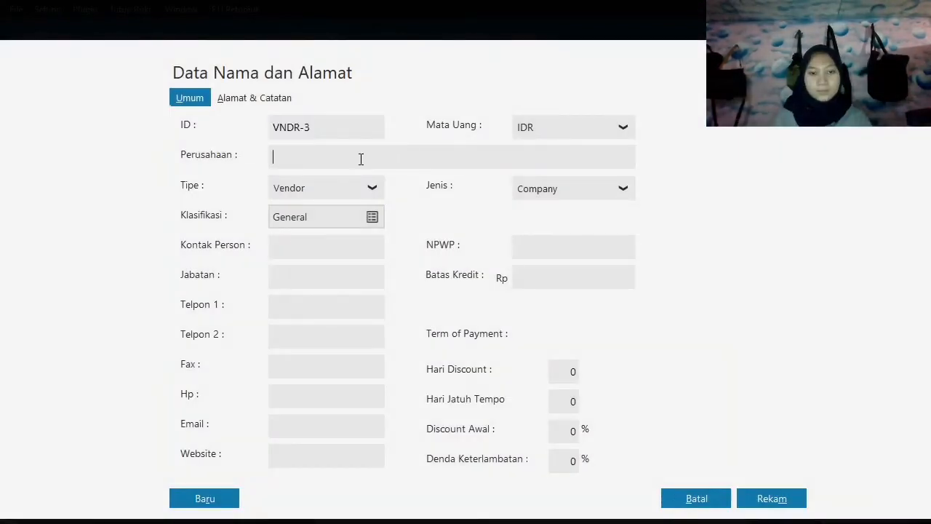
text(Toko Ci)
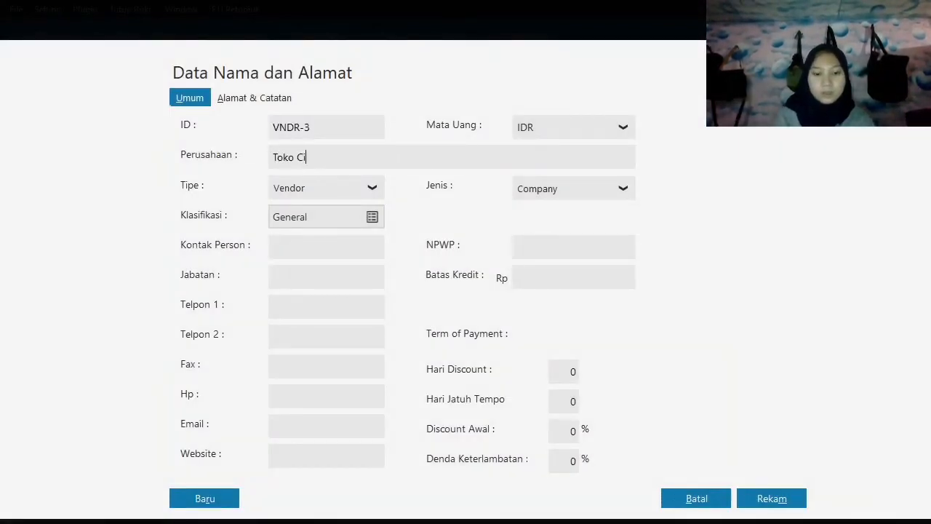
text(tra Kompute)
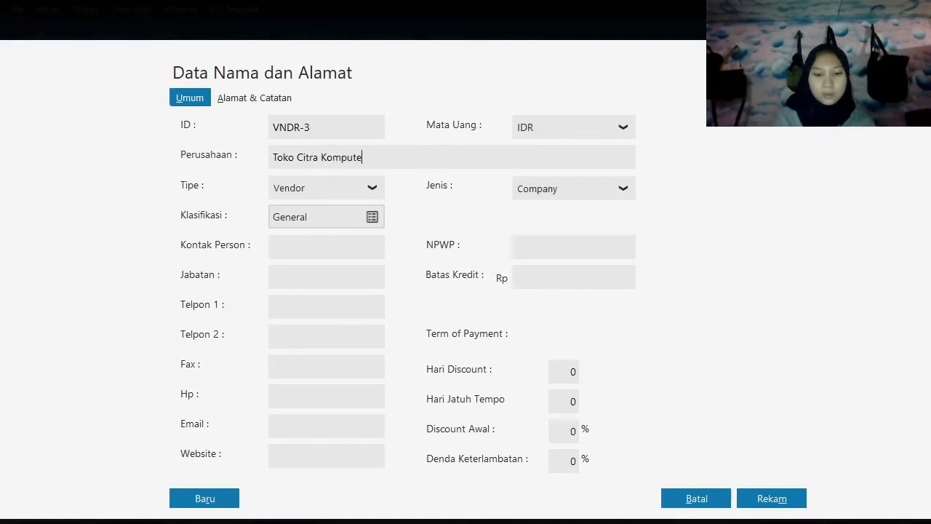
text(r)
click(775, 501)
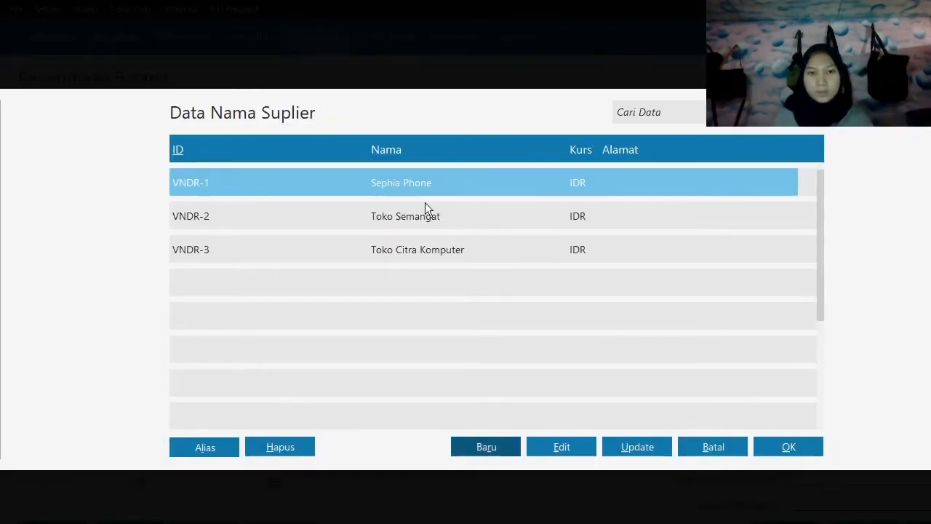
click(436, 254)
click(800, 452)
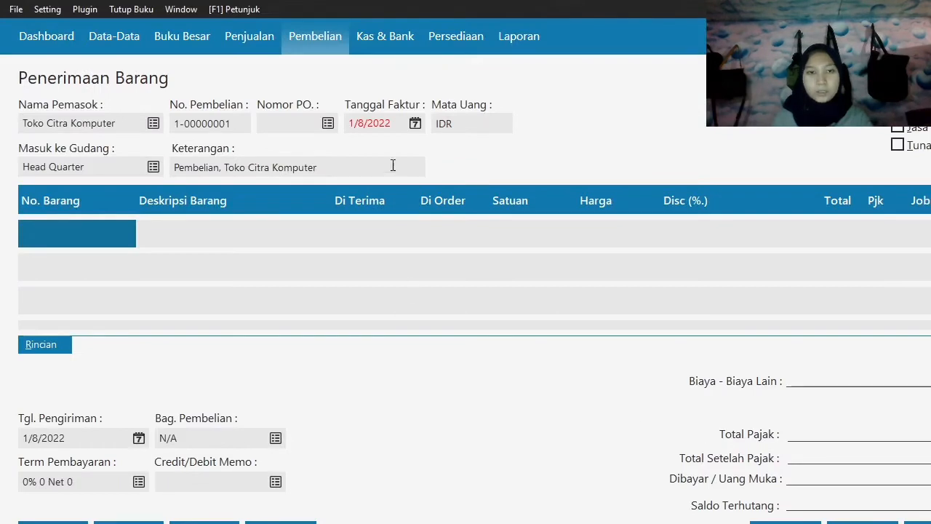
Set the goods receipt's invoice date (Tanggal Faktur) to 1/3/2020.
click(416, 124)
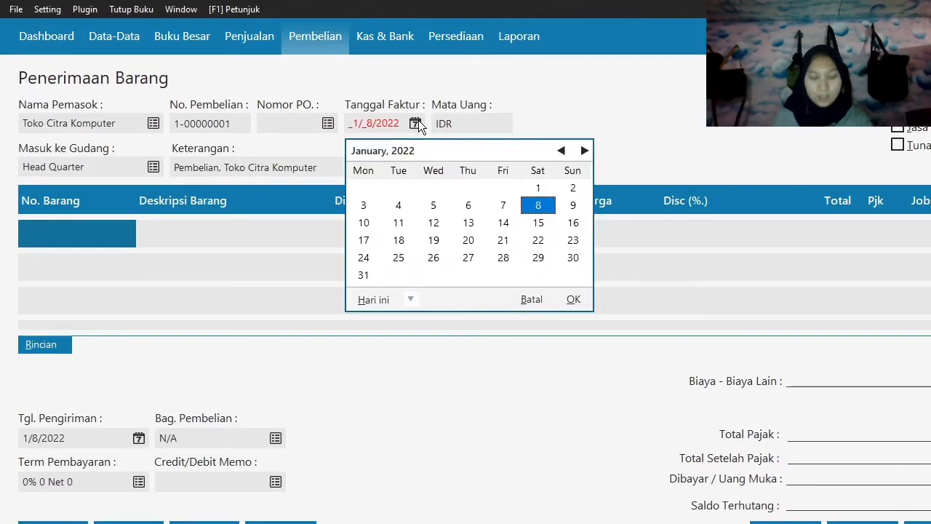
click(411, 300)
click(427, 422)
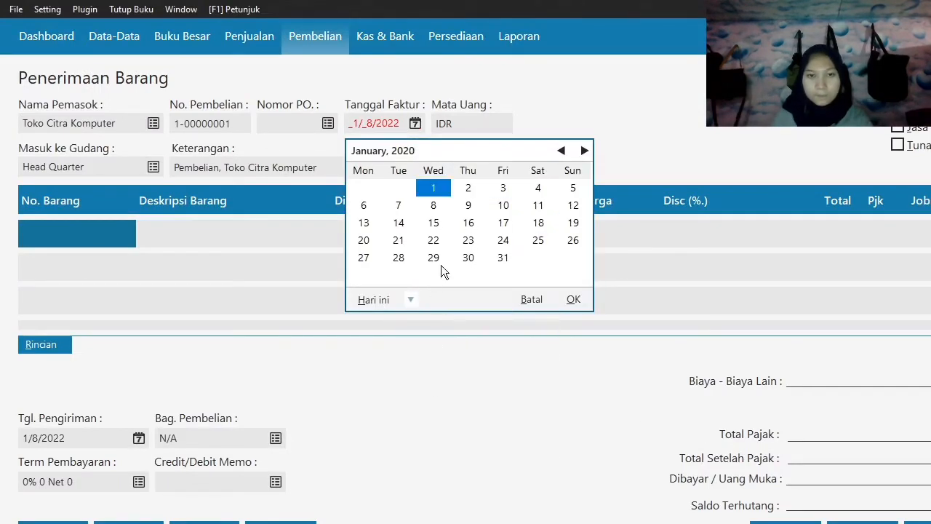
click(503, 188)
click(573, 300)
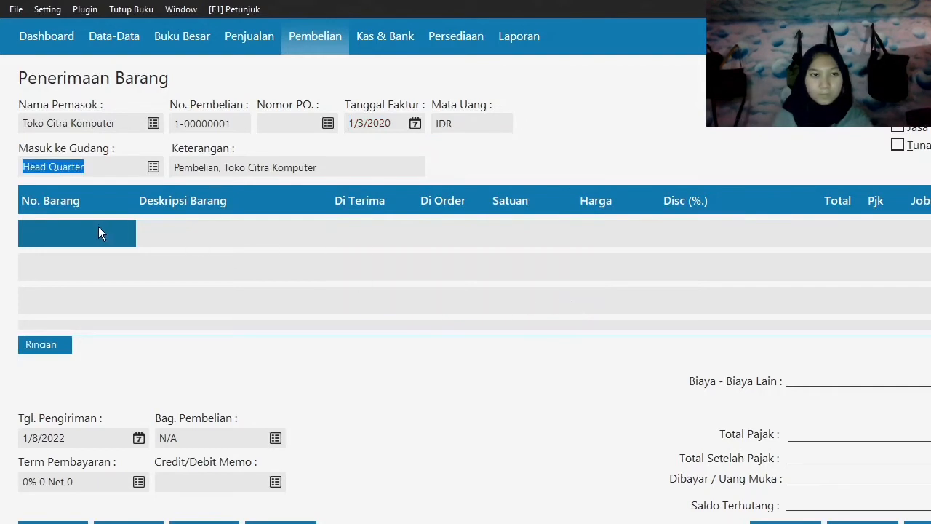
Create and save a new inventory item from the receipt's first item line, with code 1 and description CPU Komputer.
double_click(100, 234)
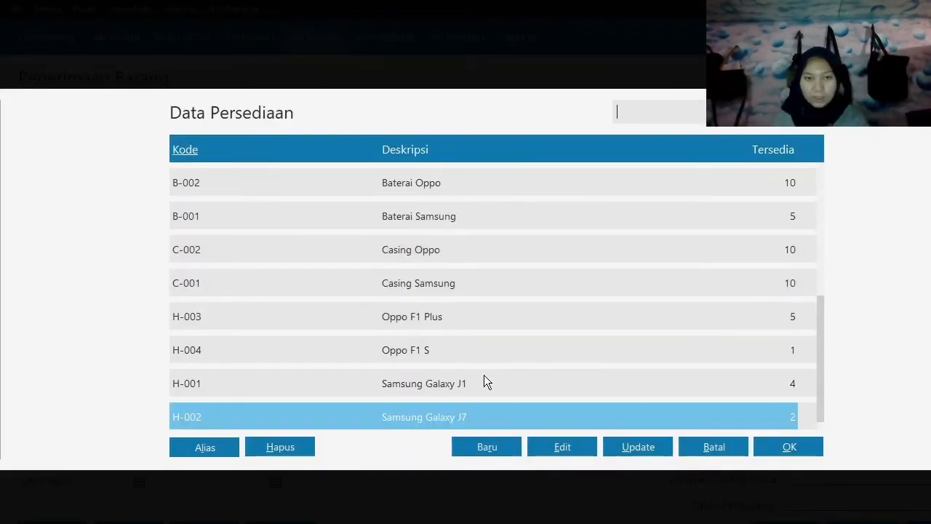
click(489, 449)
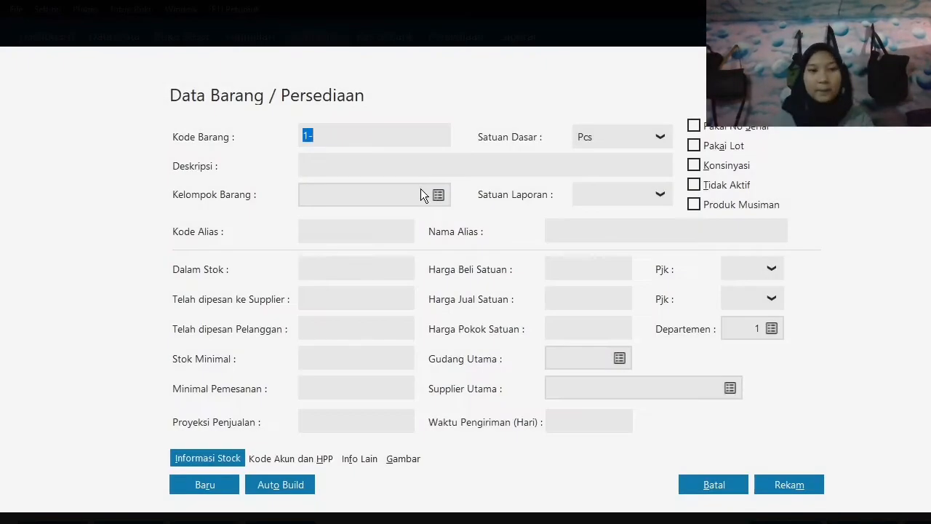
text(1)
key(Tab)
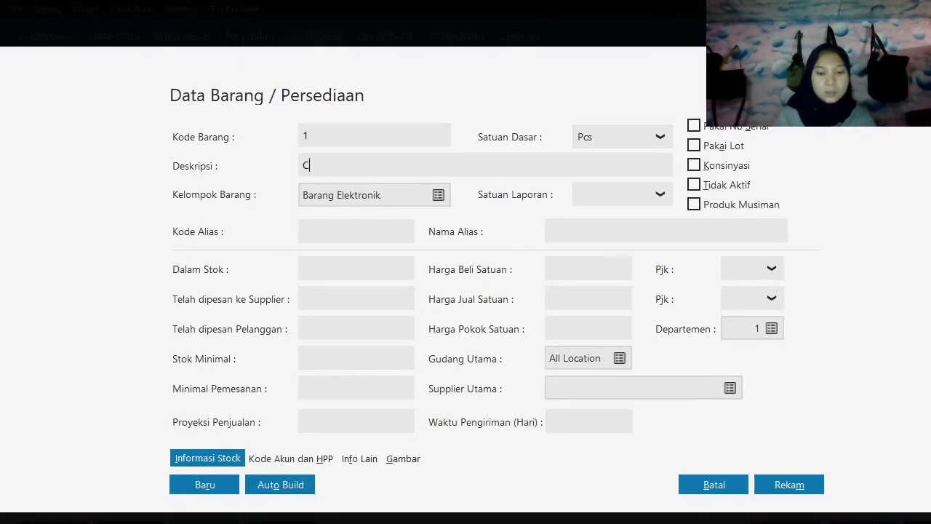
text(CPU Komputer)
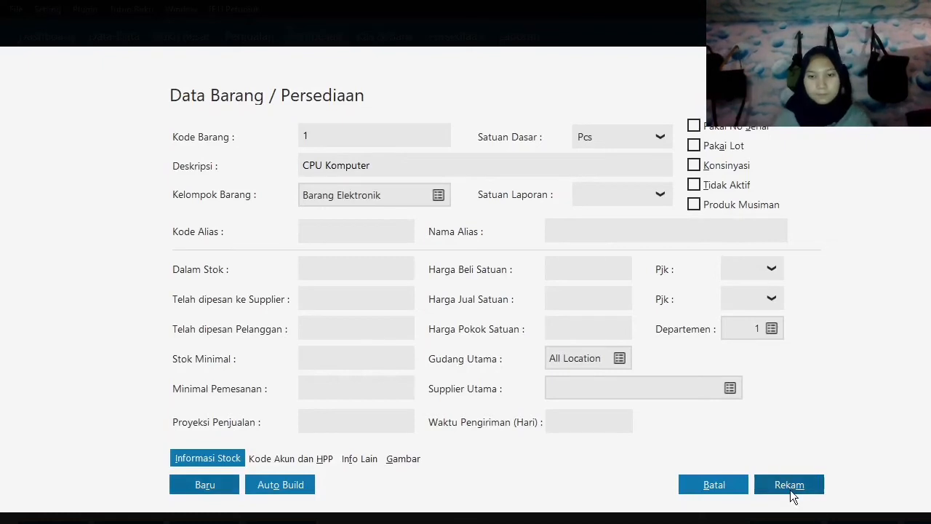
click(773, 478)
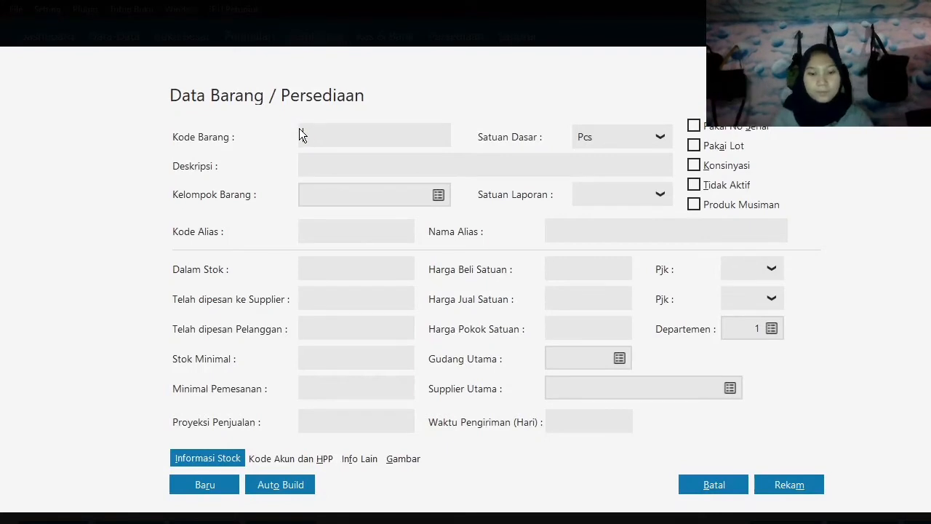
Create and save a second inventory item with code 2 and description Monitior.
text(2)
key(Tab)
text(Moni)
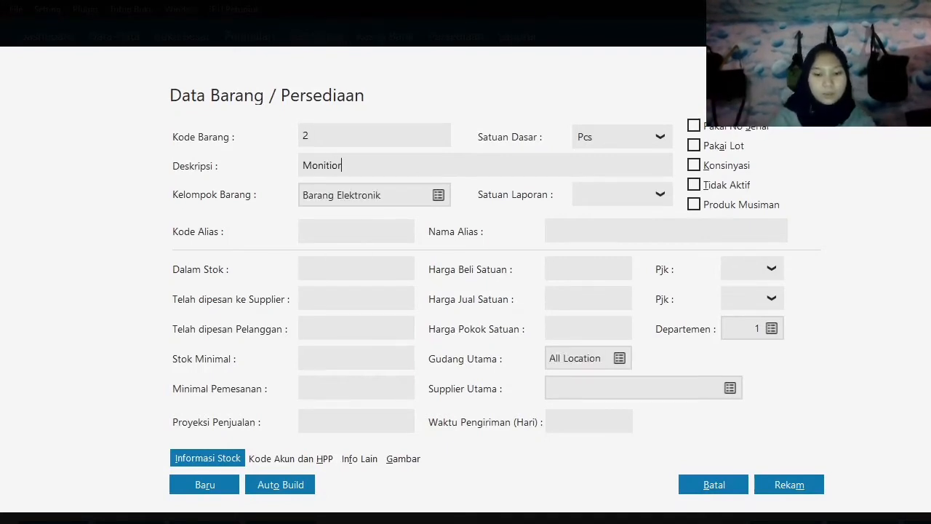
click(776, 482)
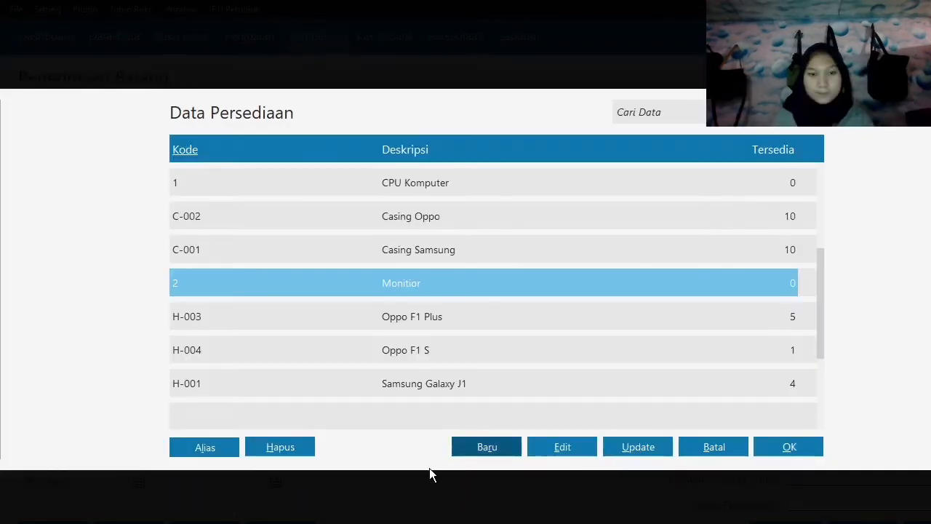
Create and save a third inventory item with code 3 and description Printer.
click(476, 448)
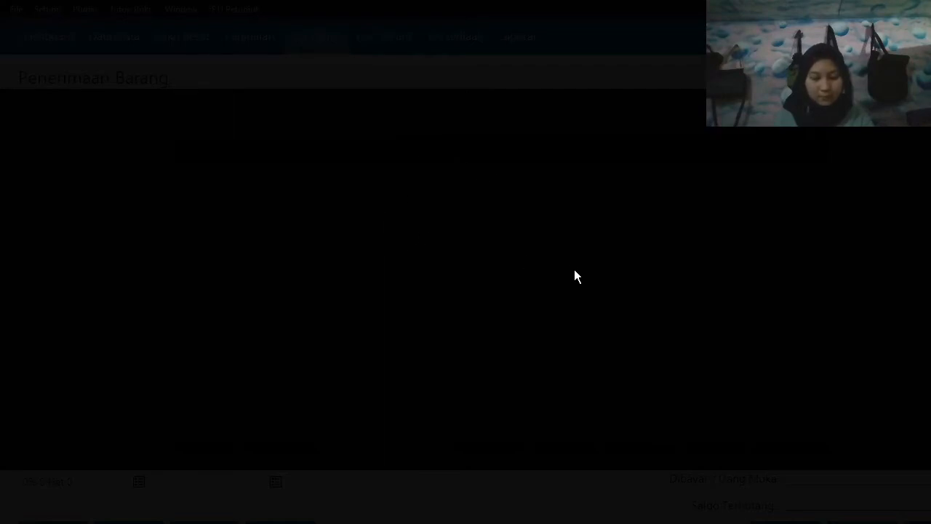
text(3)
key(Tab)
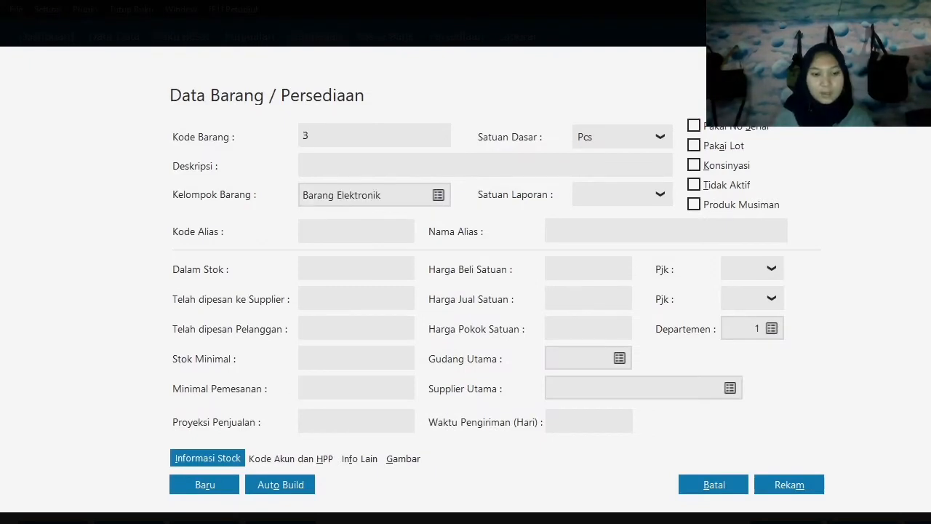
text(Printer)
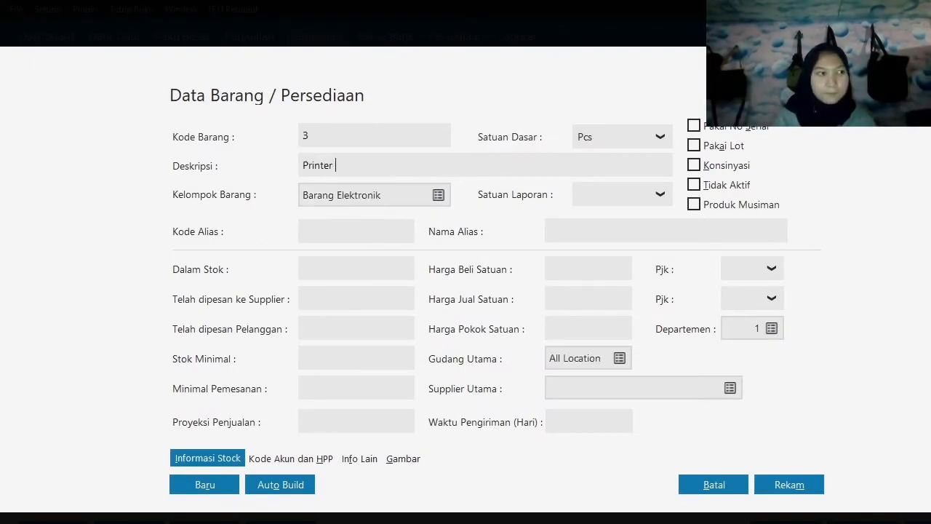
click(790, 485)
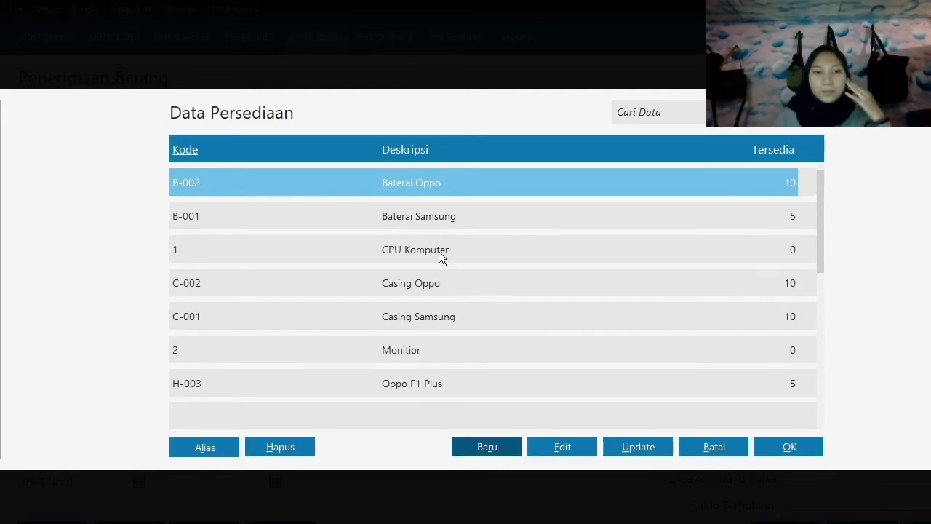
Enter CPU Komputer on the first receipt line with a received quantity of 1 and a price of 1,750,000.
click(445, 251)
click(790, 447)
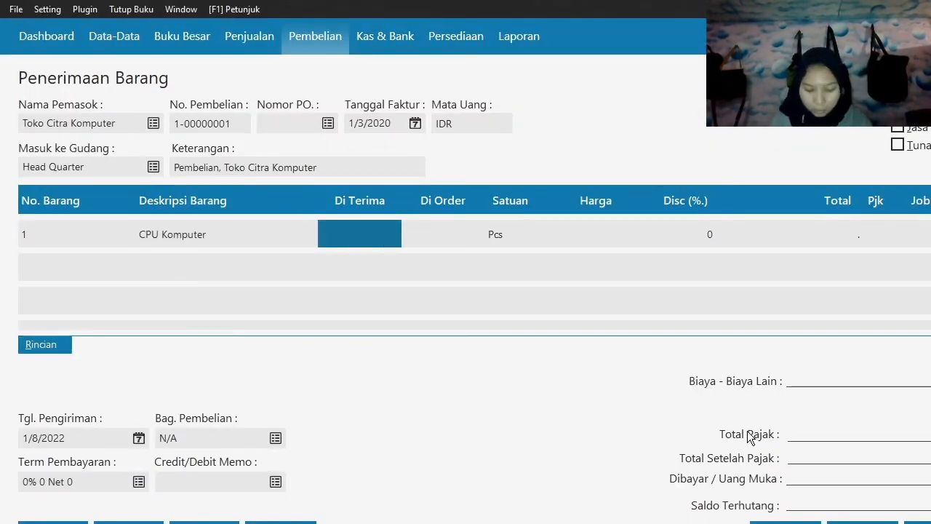
text(1)
key(Tab)
key(Tab)
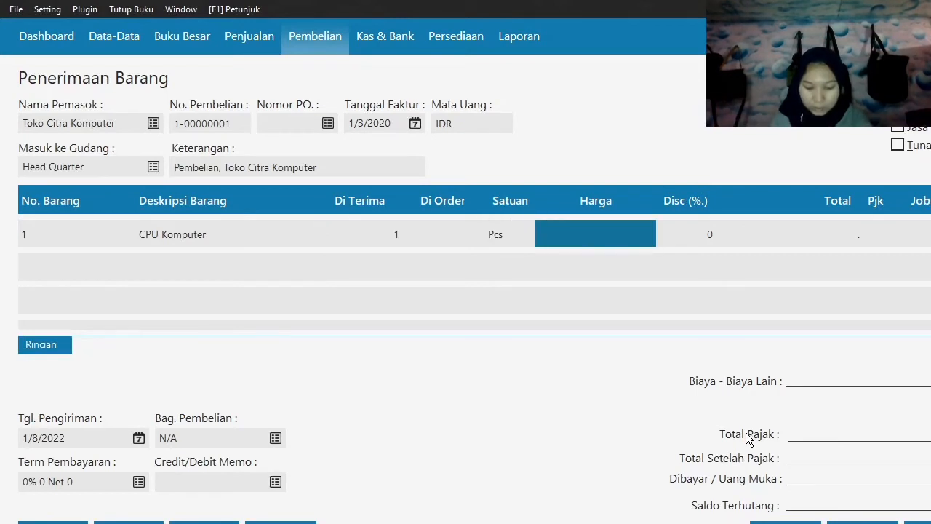
text(1,7)
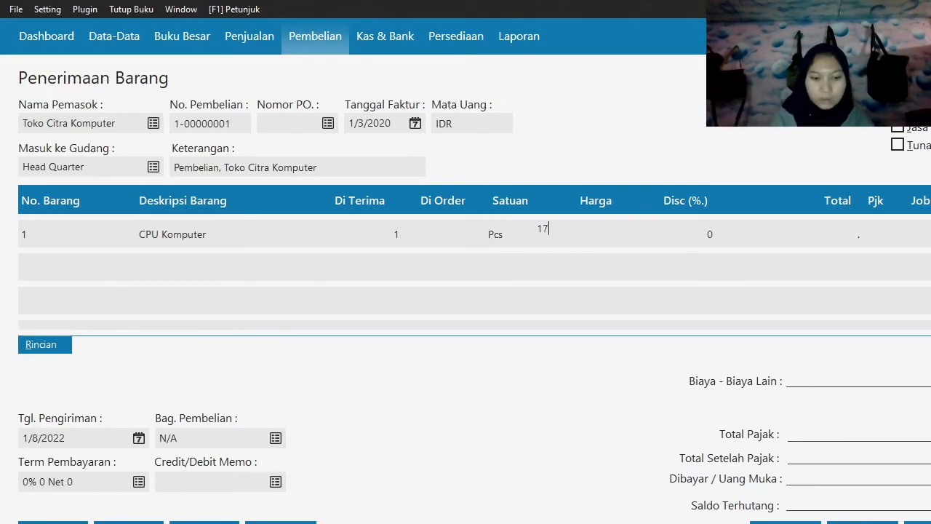
text(50,0)
text(0000)
key(Tab)
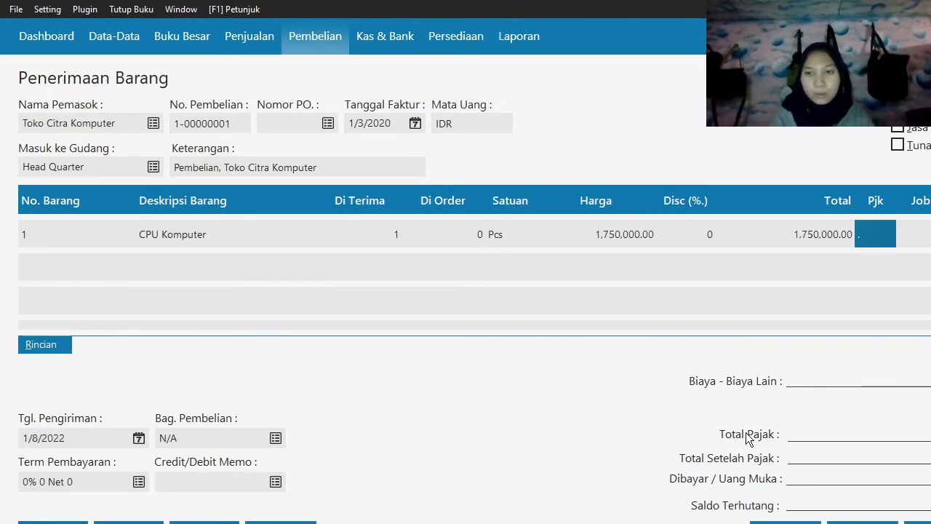
Apply the VAT(1) Value Added Tax code to the CPU Komputer line.
double_click(868, 228)
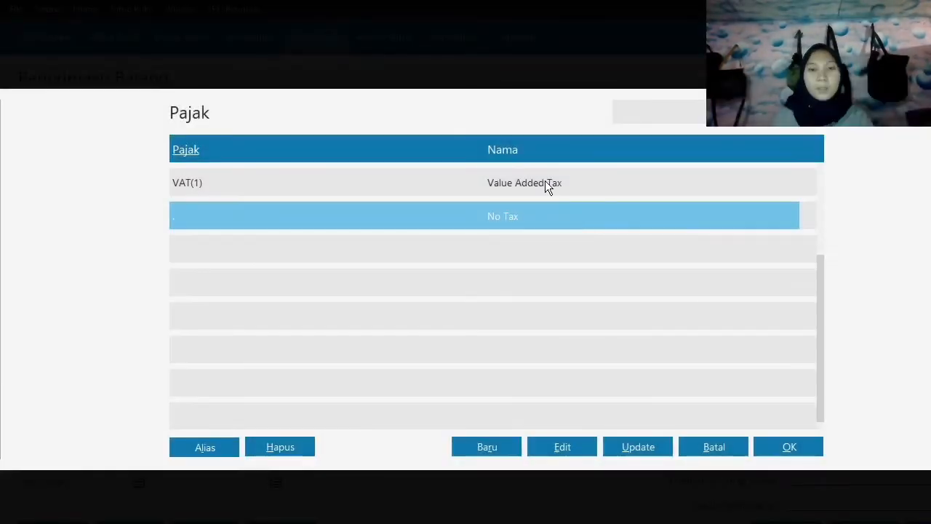
click(545, 183)
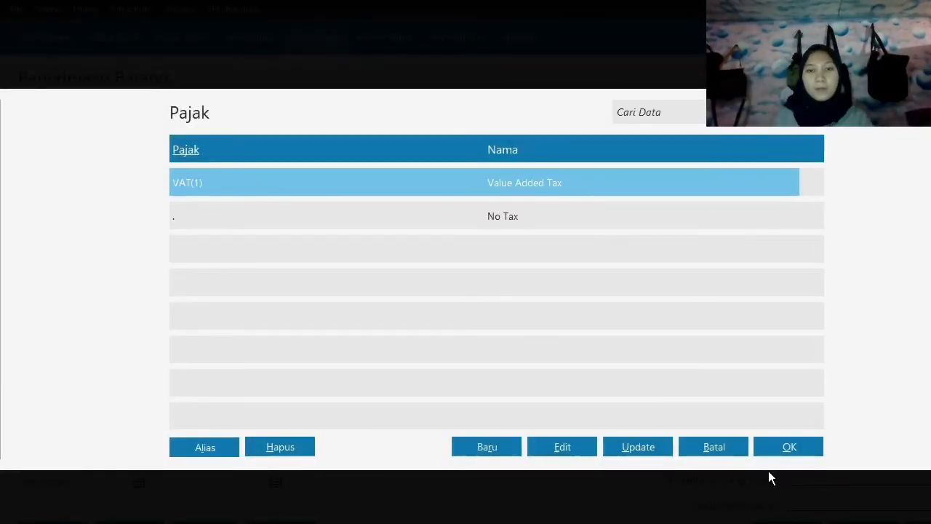
click(778, 446)
key(Tab)
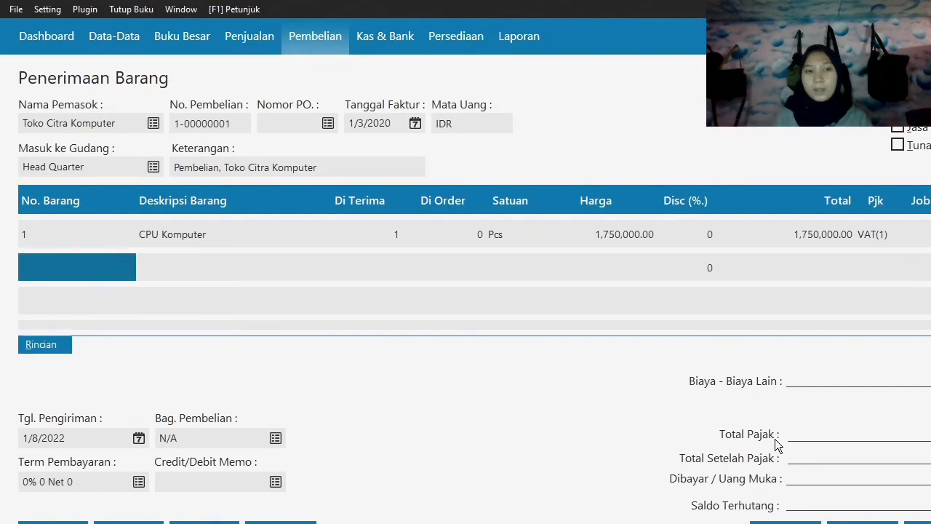
Enter Monitior on the second receipt line with a received quantity of 1 and a price of 350,000.
double_click(42, 273)
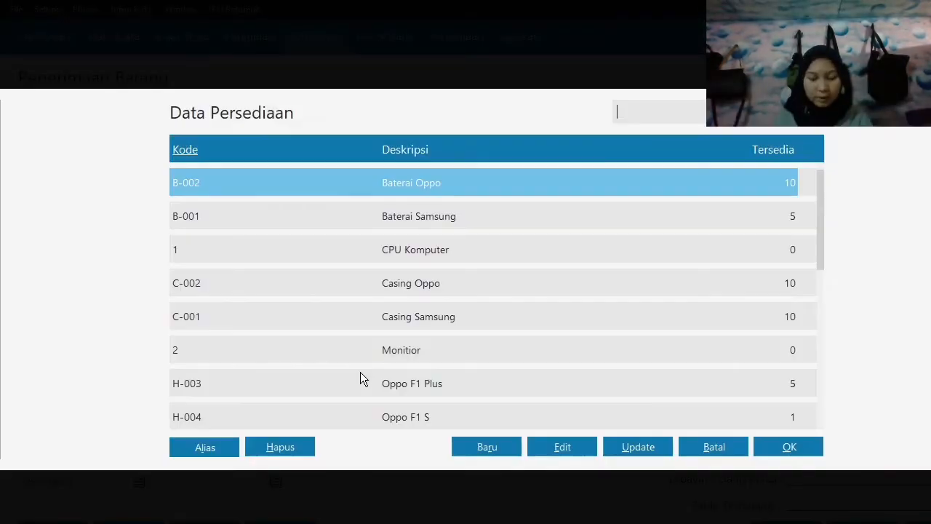
click(409, 350)
click(804, 444)
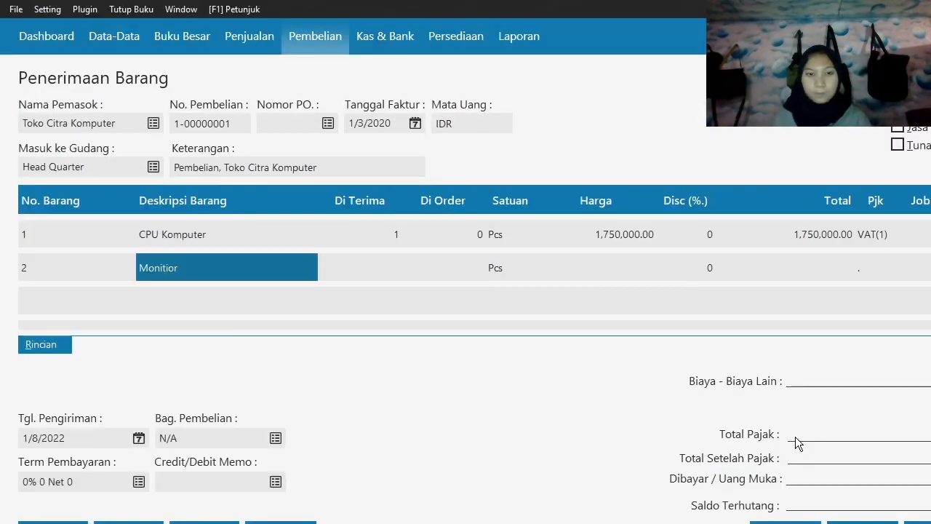
text(1)
key(Tab)
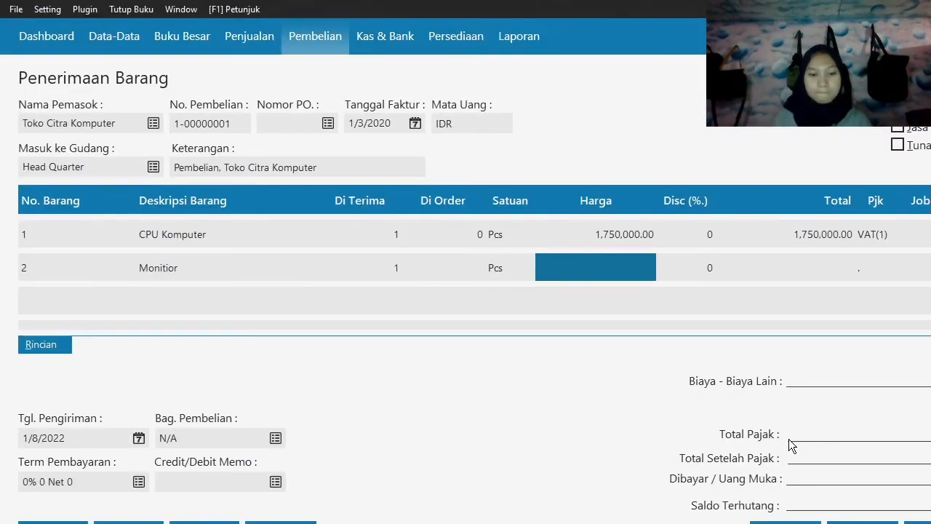
text(350,000)
key(Tab)
key(Tab)
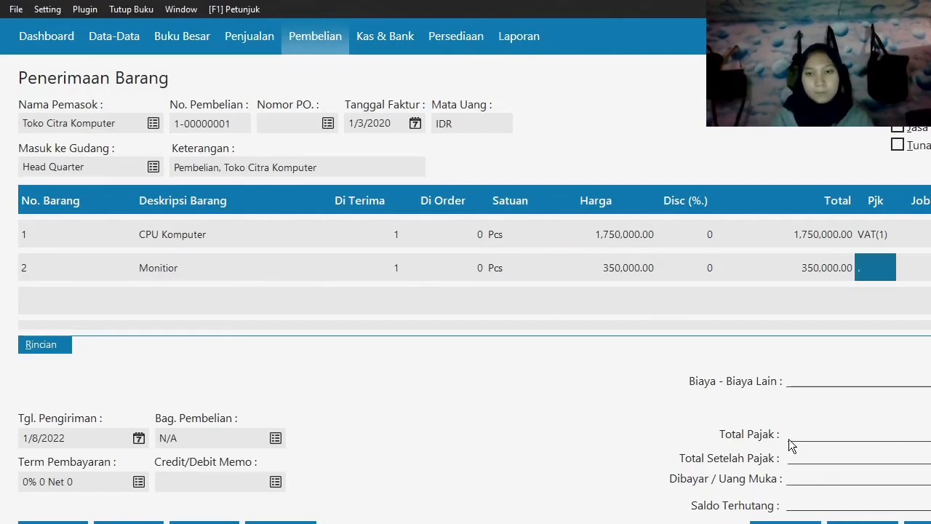
Apply the VAT(1) Value Added Tax code to the Monitior line.
double_click(884, 270)
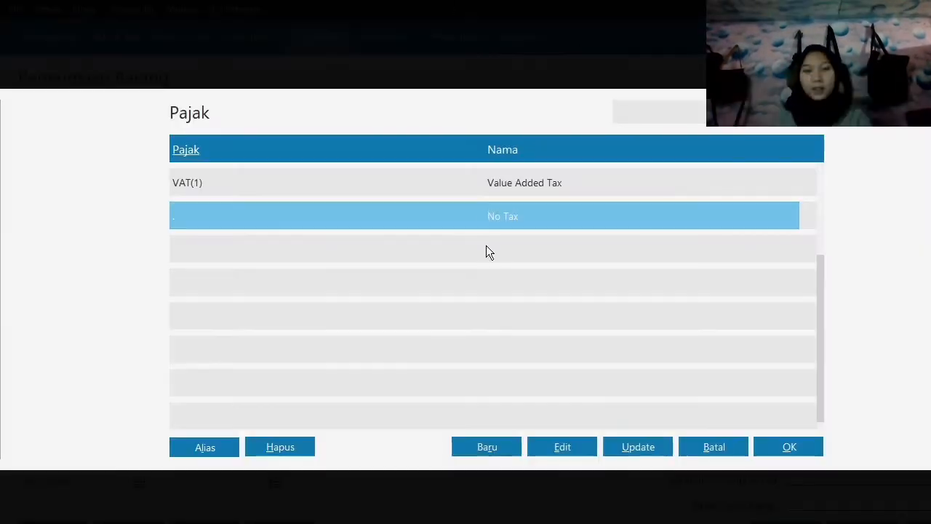
click(493, 190)
key(Tab)
key(Tab)
key(Tab)
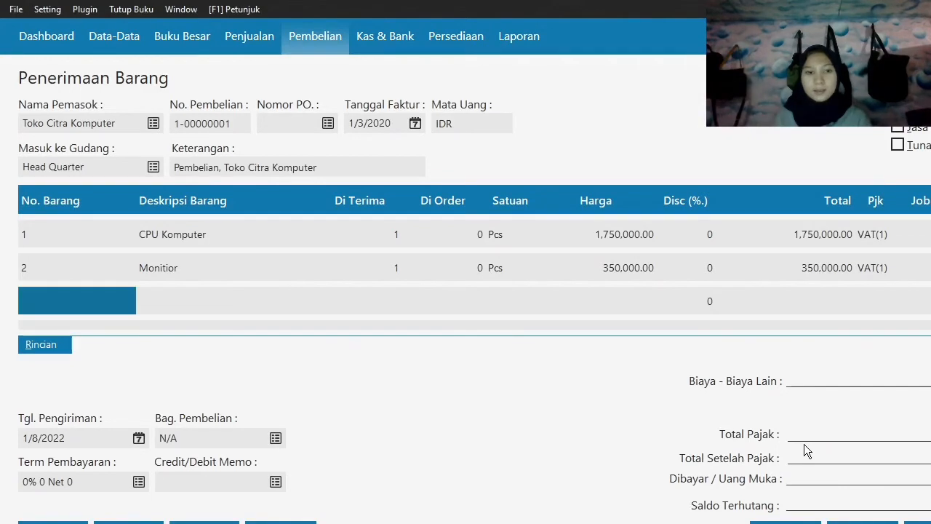
Choose the Printer item from the inventory list for the third receipt line.
double_click(60, 293)
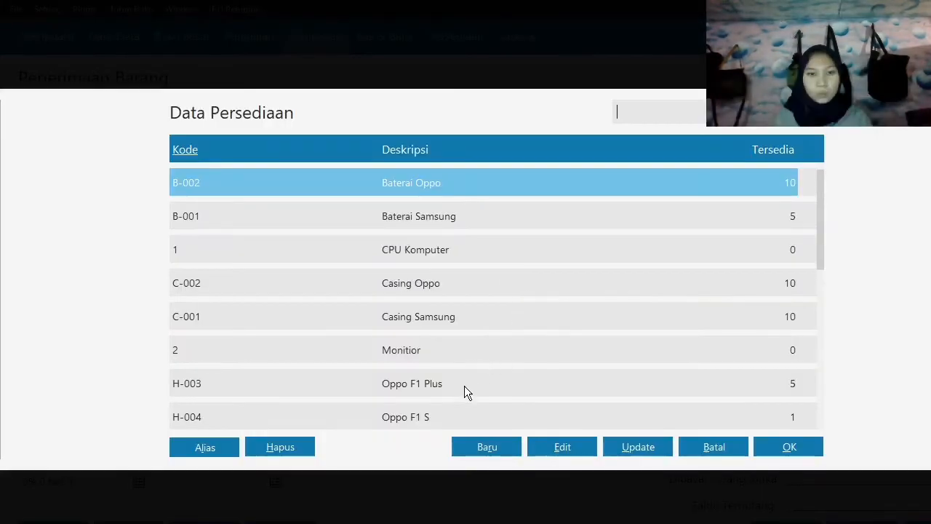
scroll(428, 361, down, 3)
scroll(427, 360, down, 7)
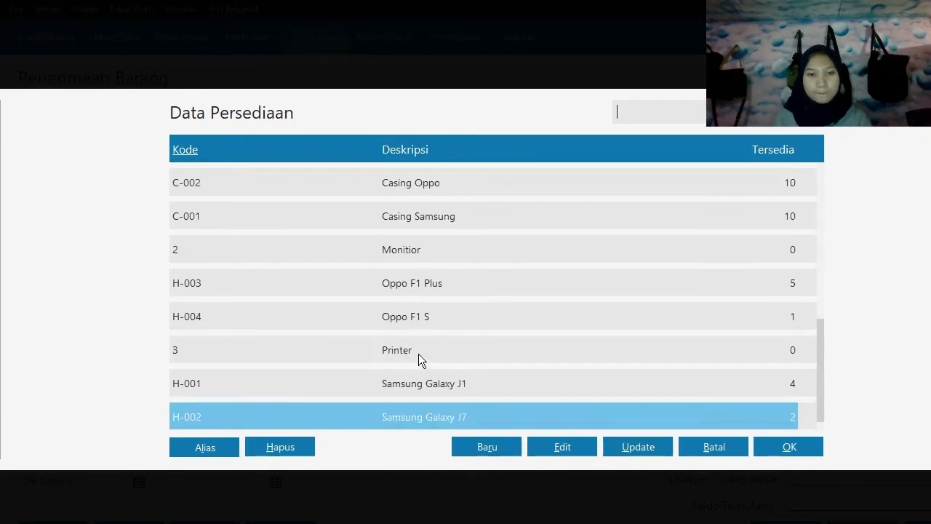
scroll(418, 354, up, 2)
click(789, 447)
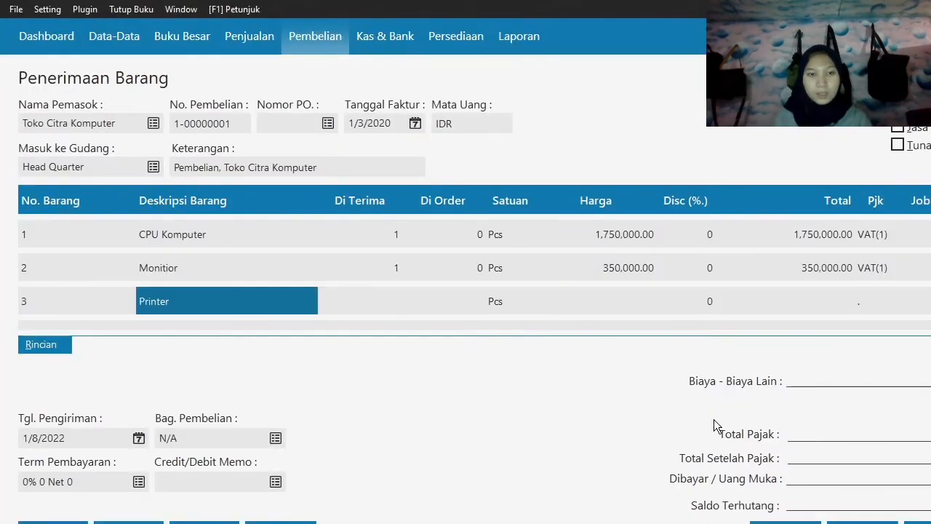
Set the received quantity of the Printer line to 2.
key(Tab)
text(1)
key(Right)
key(Right)
key(Right)
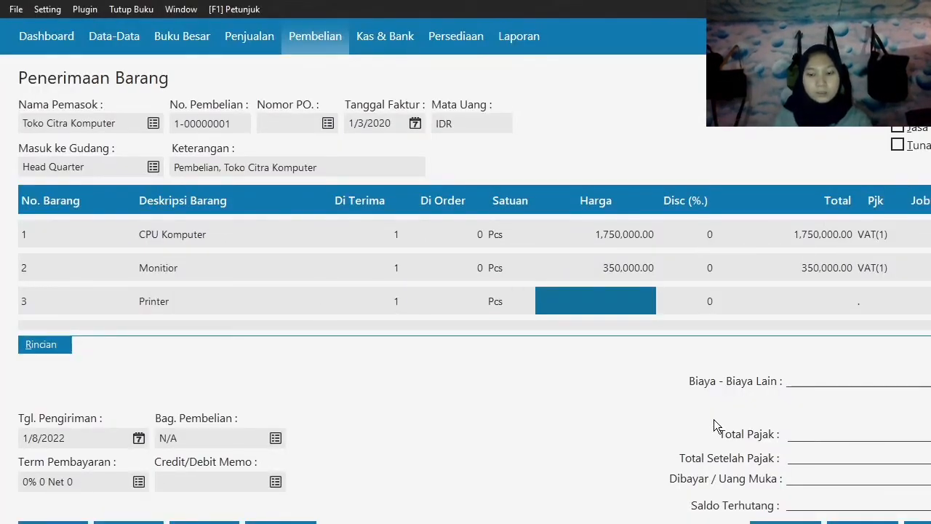
key(Left)
key(Left)
key(Left)
text(2)
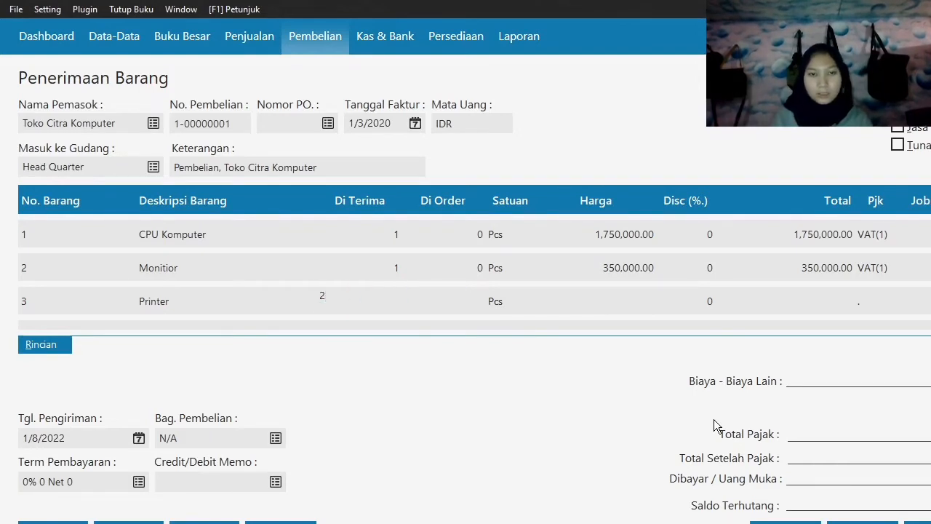
Set the unit price of the Printer line to 215,000.
key(Tab)
key(Tab)
text(215)
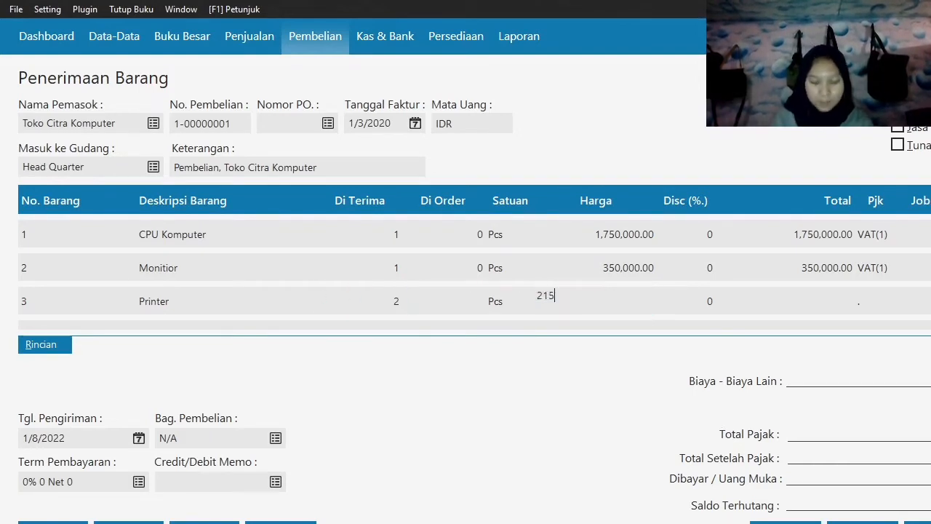
text(,000)
key(Tab)
key(Tab)
key(Tab)
key(Tab)
key(Tab)
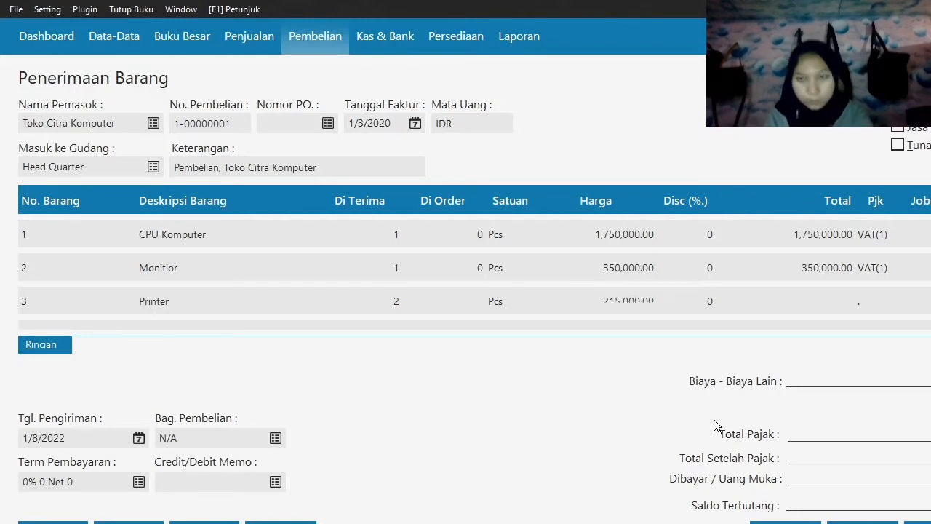
key(Tab)
key(Tab)
key(Tab)
key(Tab)
key(Tab)
key(Tab)
key(Tab)
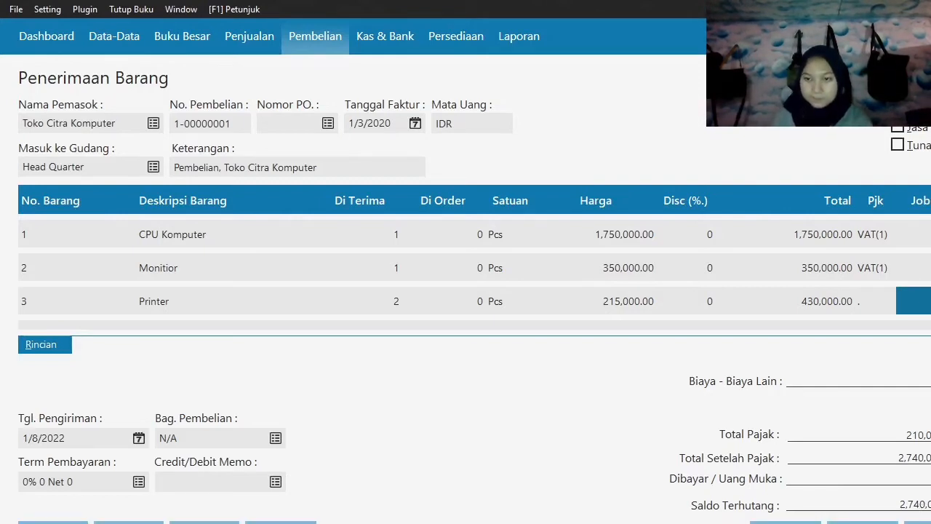
Record the Toko Citra Komputer goods receipt and start a new Penerimaan Barang entry for supplier Toko Semangat.
click(918, 523)
click(786, 523)
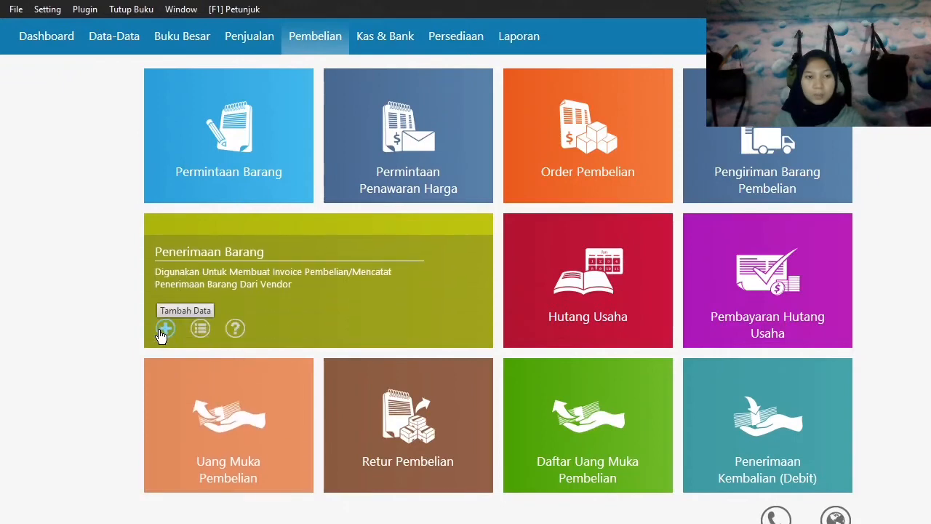
click(162, 331)
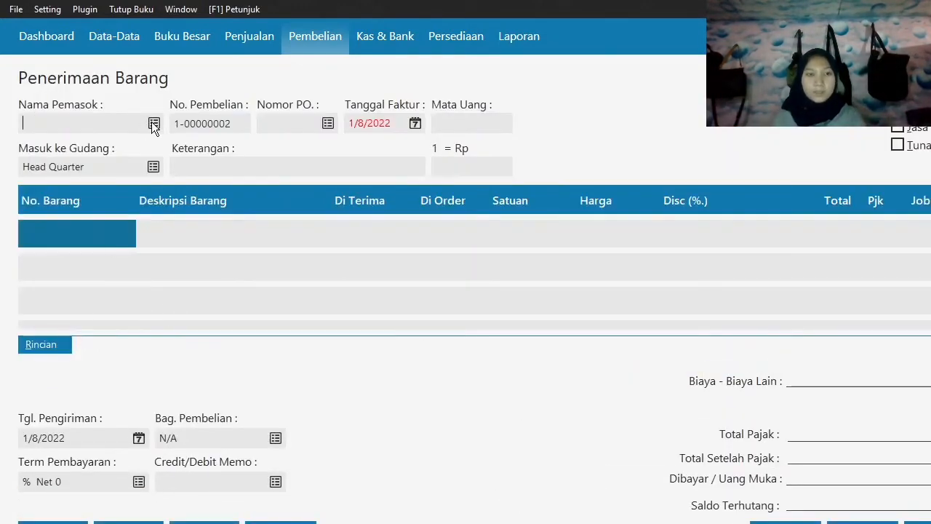
click(154, 125)
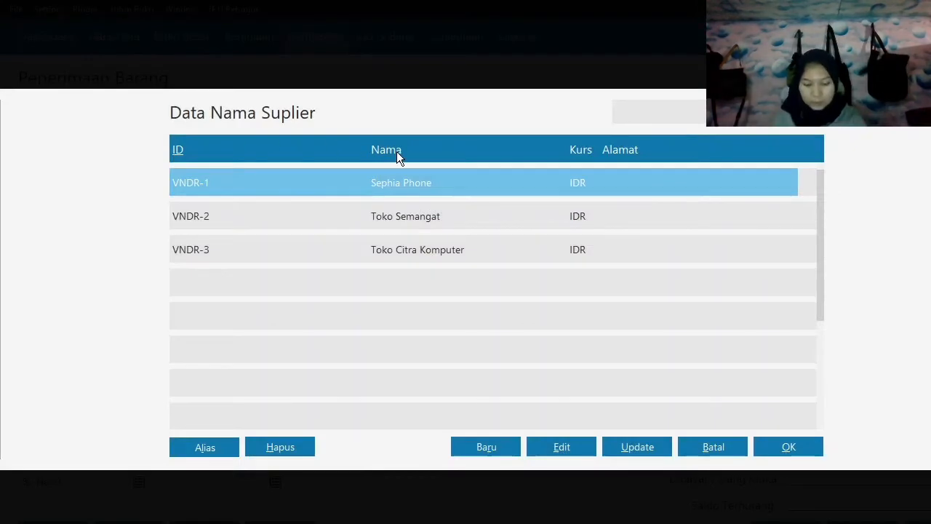
click(454, 221)
click(785, 446)
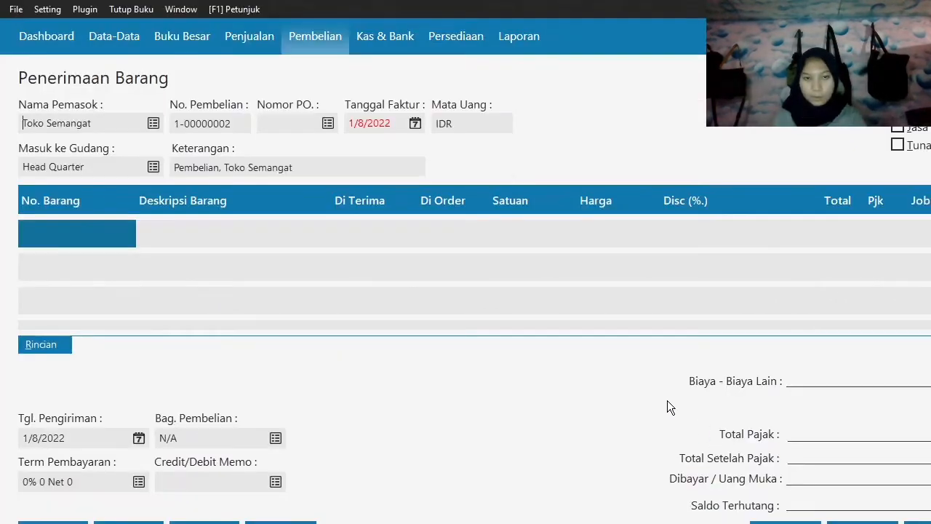
Set the invoice date of the Toko Semangat receipt to 3 January 2020.
click(414, 124)
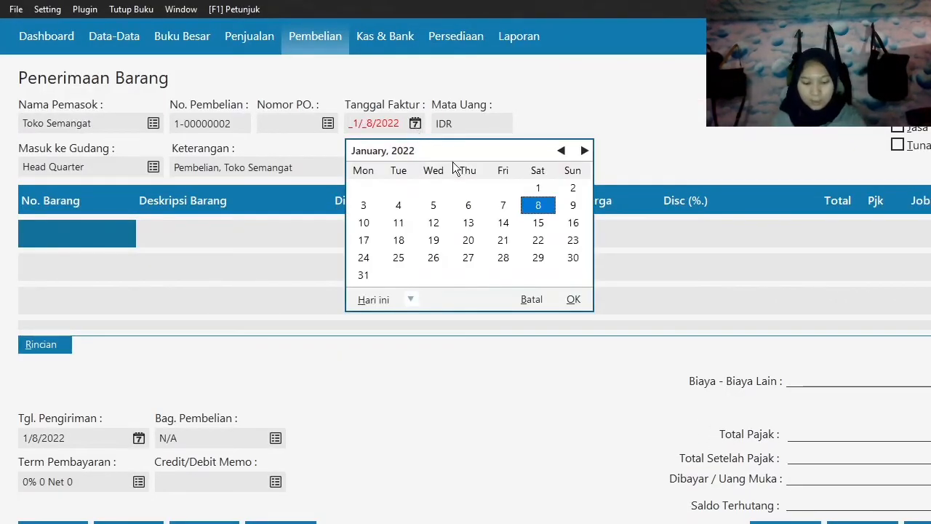
click(409, 299)
click(445, 424)
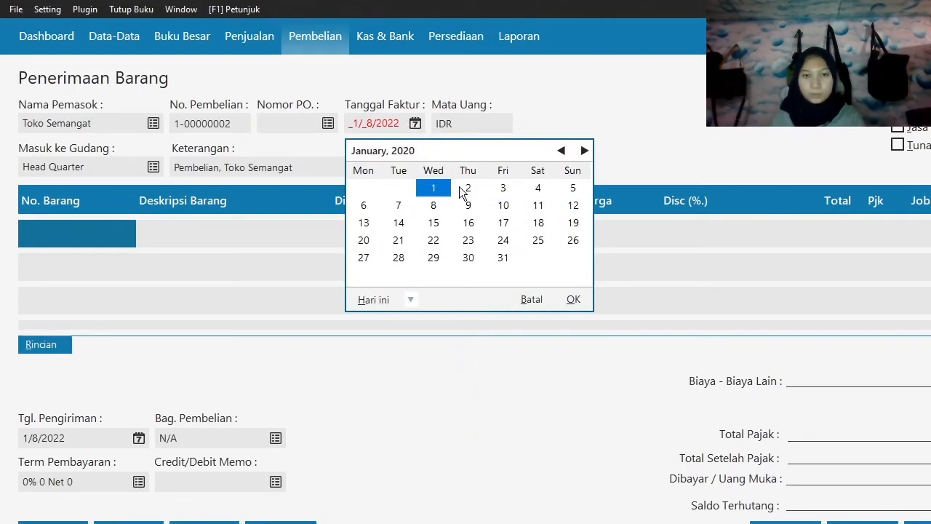
click(502, 188)
click(572, 298)
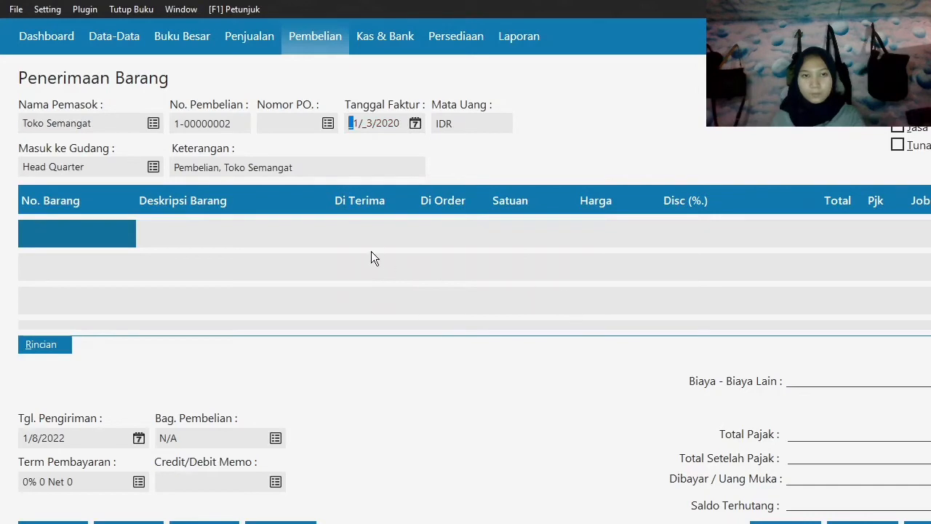
key(Tab)
Add Baterai Samsung (B-001) as the first receipt line with a received quantity of 10.
click(47, 240)
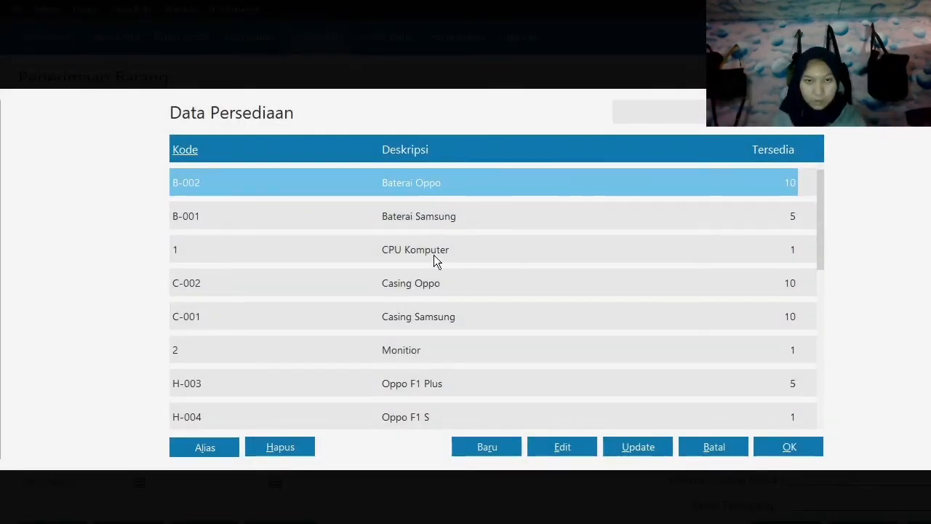
click(419, 220)
click(810, 451)
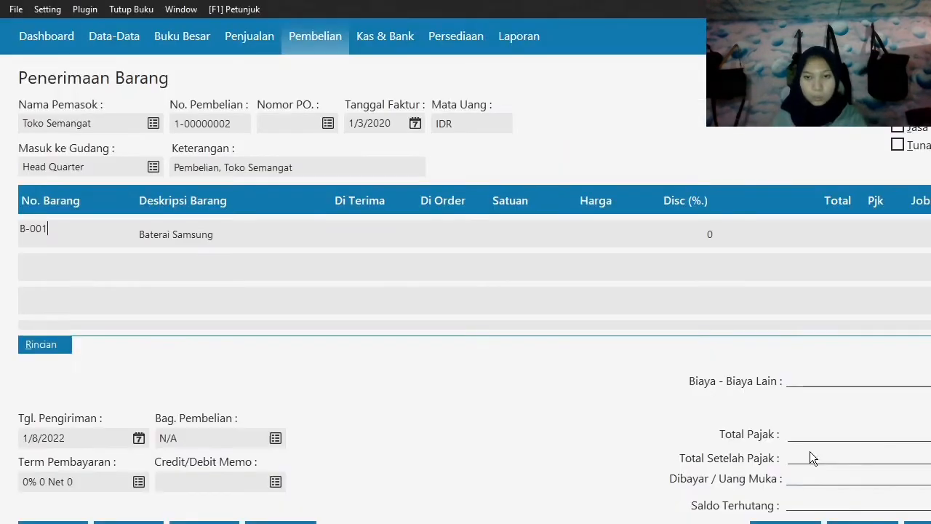
key(Tab)
key(Tab)
text(1)
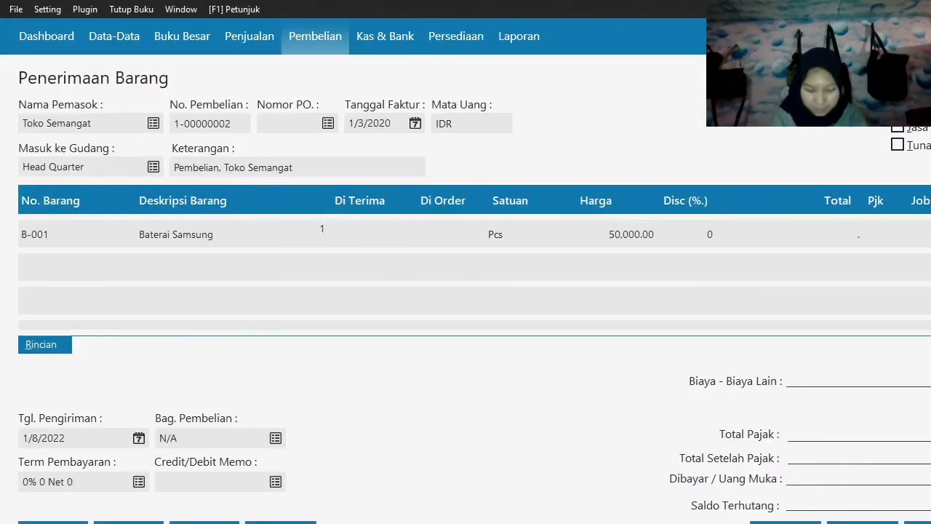
text(0)
key(Tab)
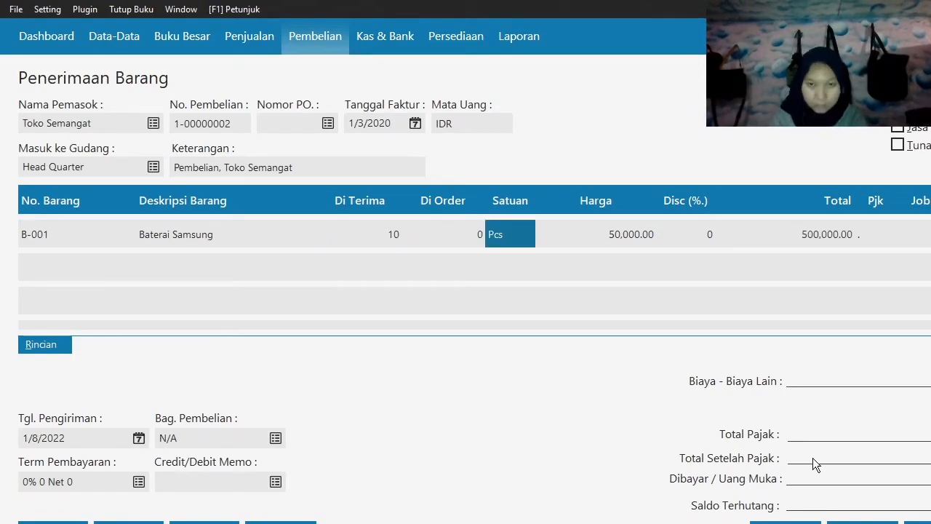
Set the unit price of the Baterai Samsung line to 55,000.
key(Tab)
text(55,000)
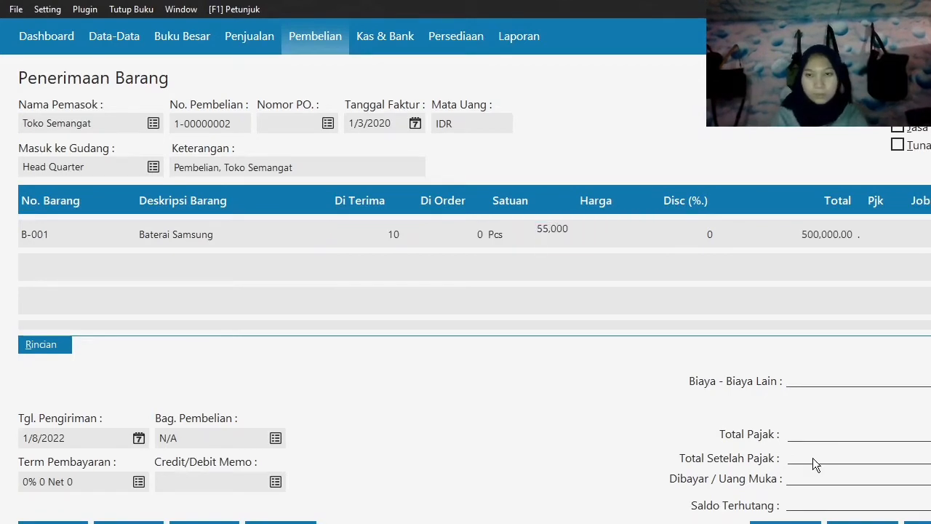
key(Tab)
key(Tab)
key(Tab)
key(Tab)
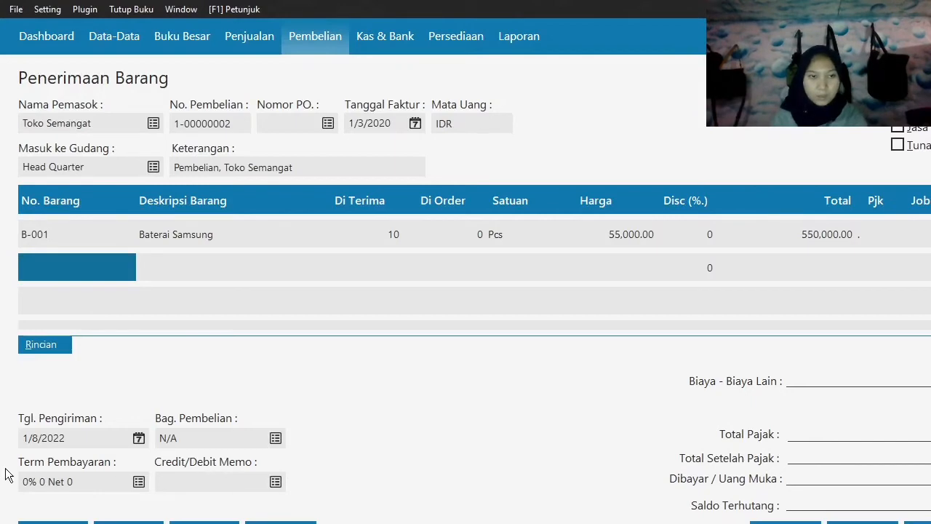
Add Baterai Oppo (B-002) as the second receipt line with a received quantity of 5 and a unit price of 55,000.
double_click(85, 267)
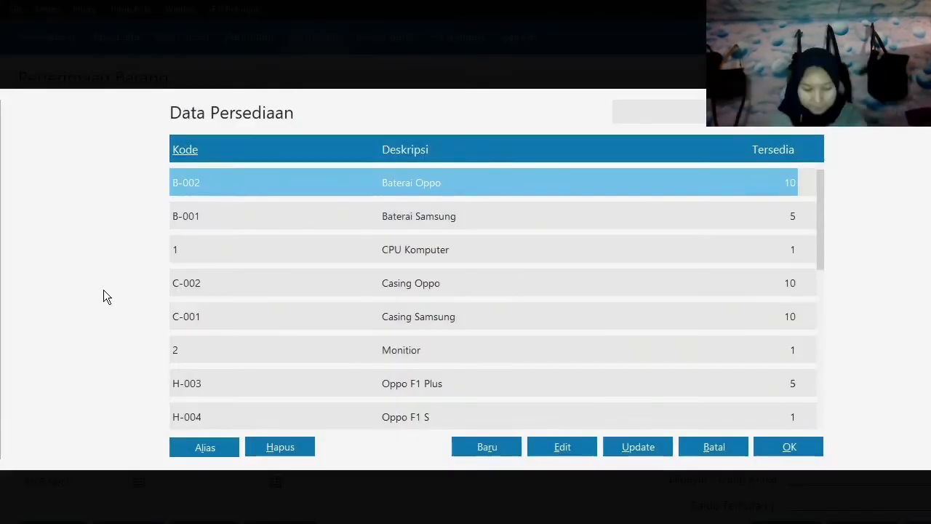
click(782, 447)
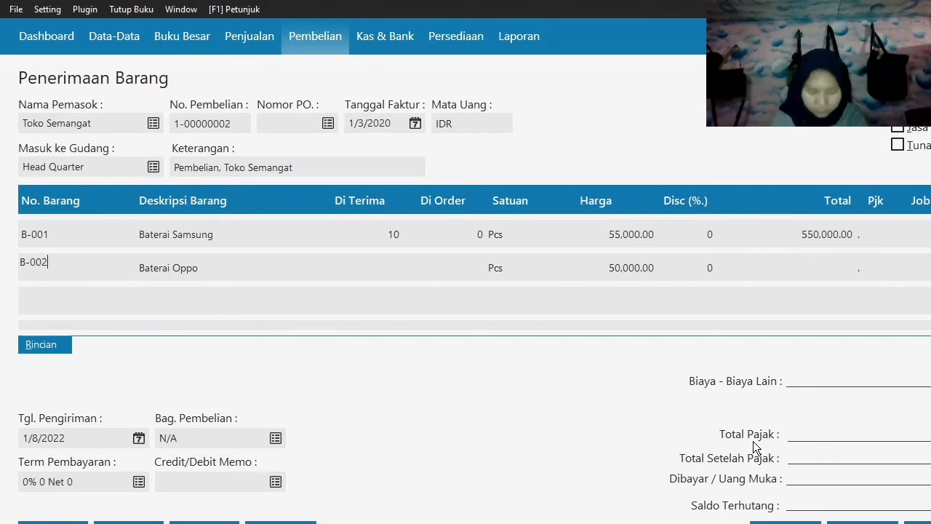
key(Return)
text(5)
key(Return)
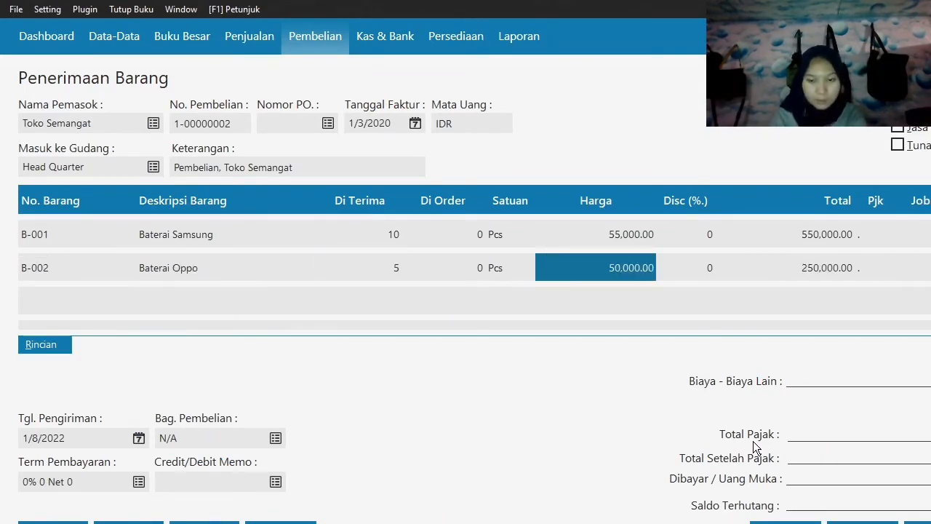
text(55000)
key(Return)
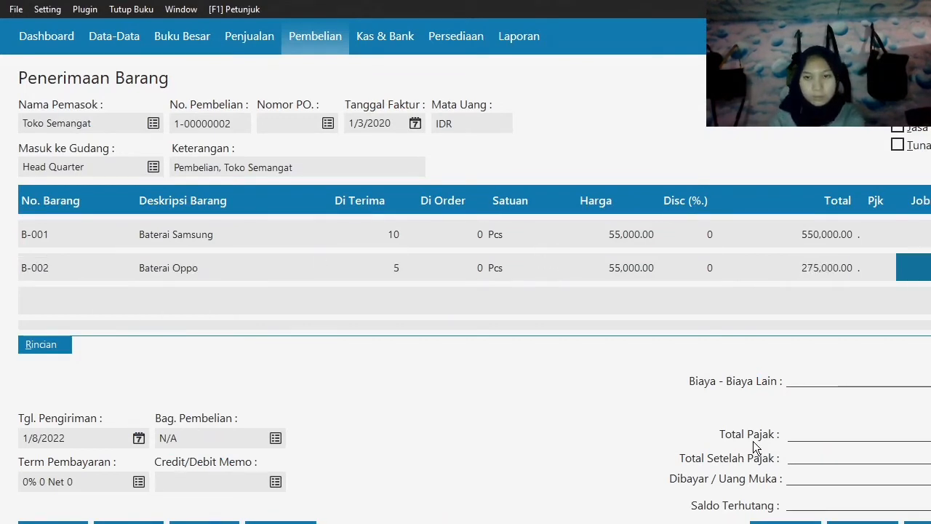
key(Return)
Add Oppo F1 Plus (H-003) as the third receipt line with a received quantity of 3 and a unit price of 3,000,000.
double_click(83, 296)
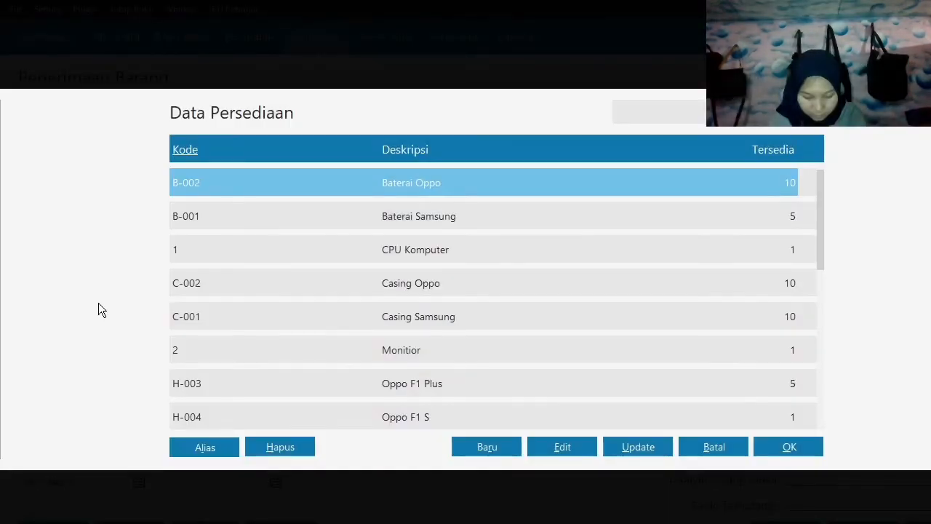
click(479, 380)
click(816, 441)
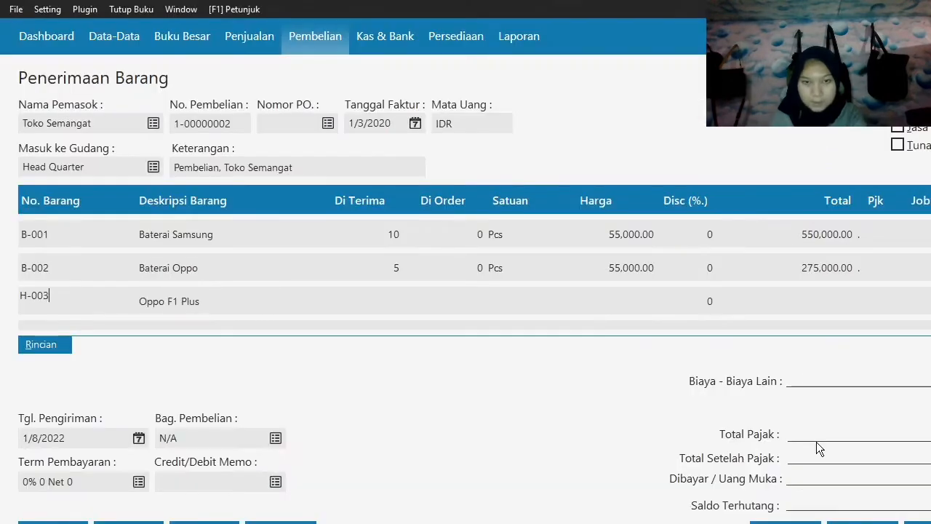
text(3)
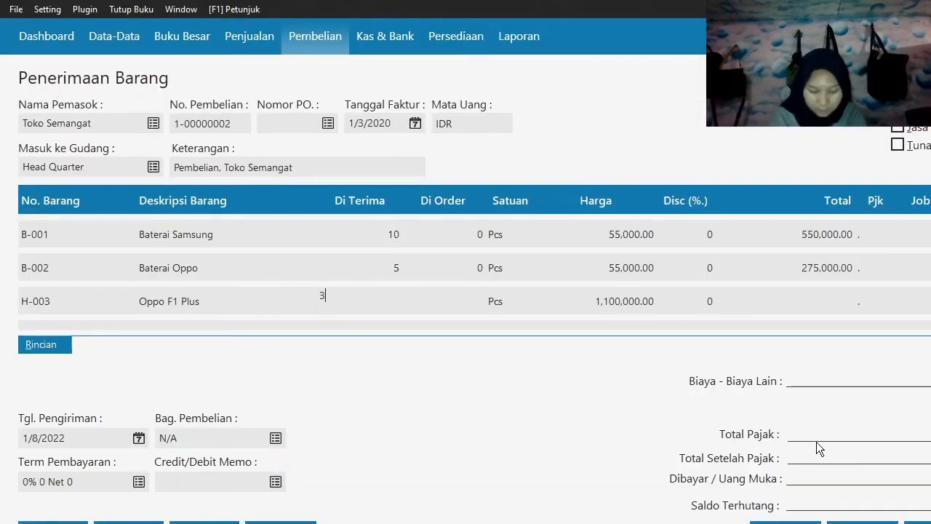
key(Tab)
text(3000000)
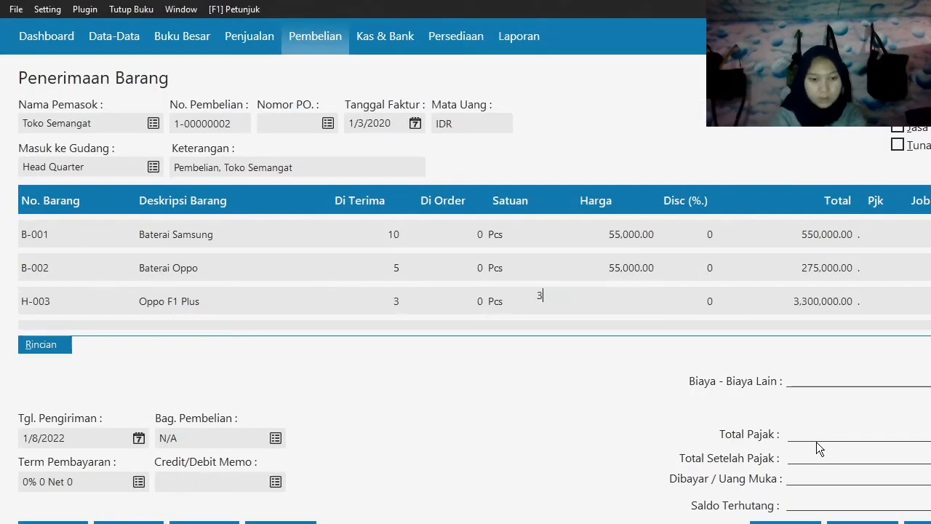
key(Tab)
key(Tab)
key(Tab)
key(Tab)
key(Tab)
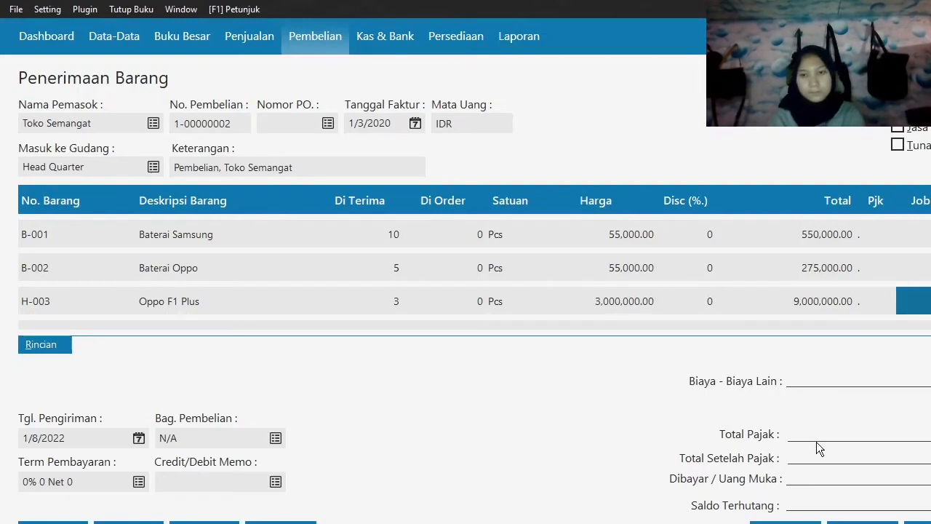
Add Samsung Galaxy J7 (H-002) as the fourth receipt line with a received quantity of 2 and a unit price of 2,800,000.
double_click(67, 296)
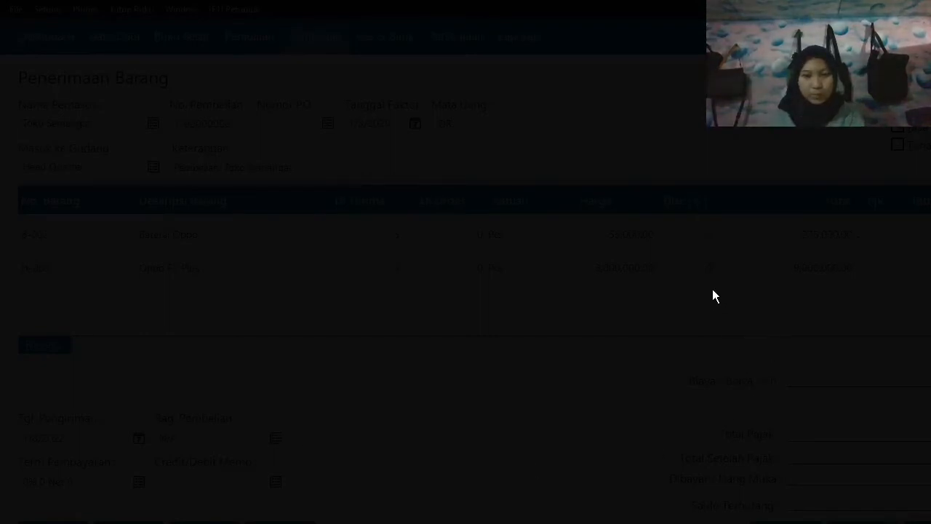
scroll(662, 332, down, 5)
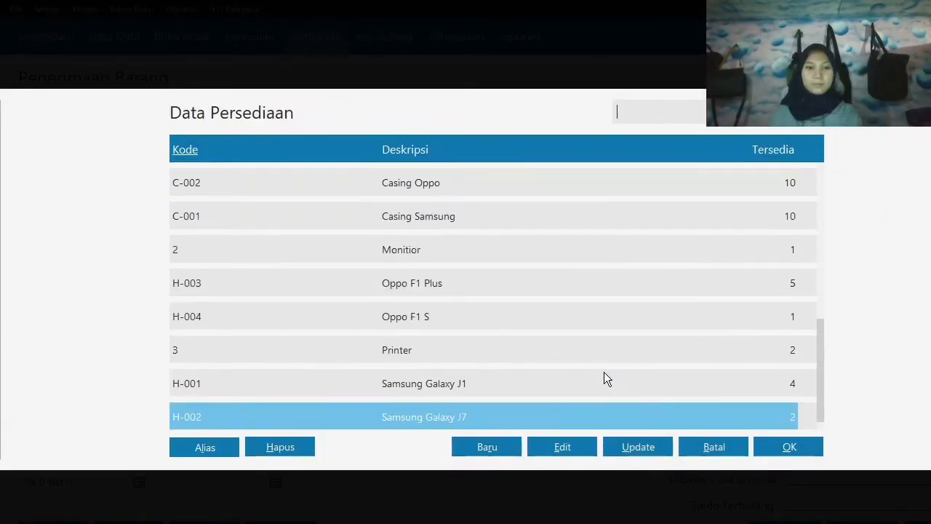
click(788, 450)
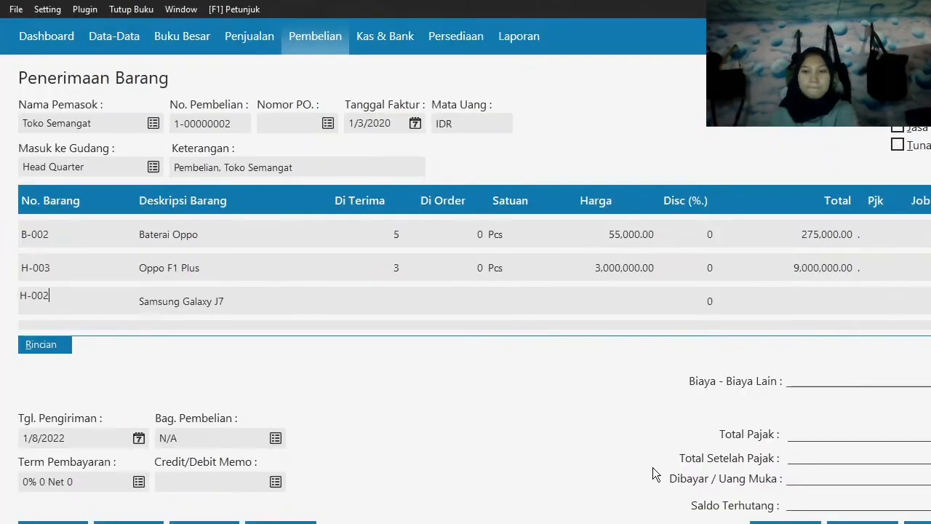
key(Tab)
key(Tab)
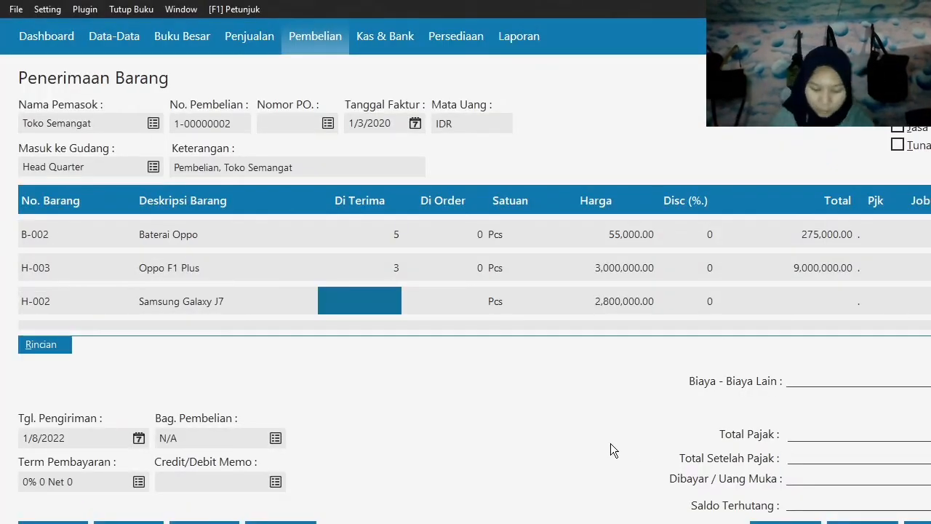
text(2)
key(Tab)
key(Tab)
text(2)
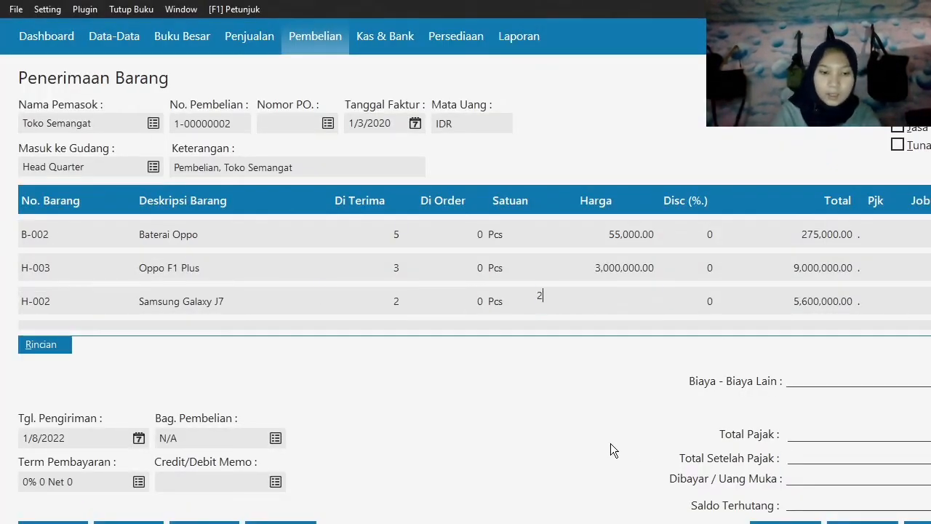
text(,800,000)
key(Tab)
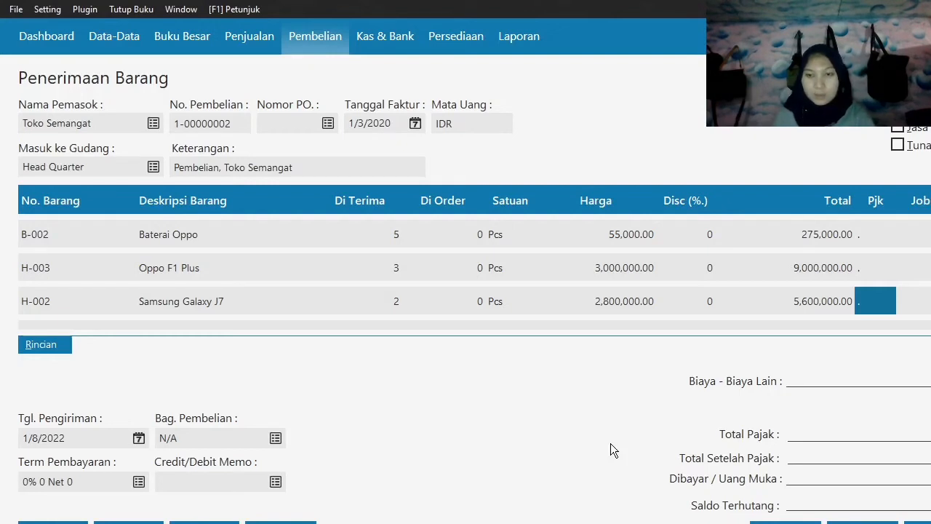
Set the other costs (Biaya - Biaya Lain) to 100,000, and record the Toko Semangat goods receipt.
click(807, 383)
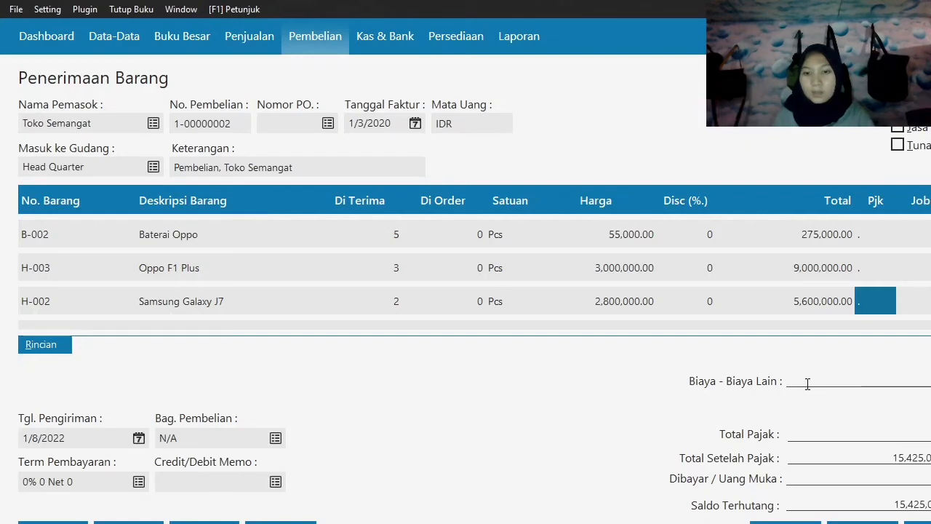
text(100000)
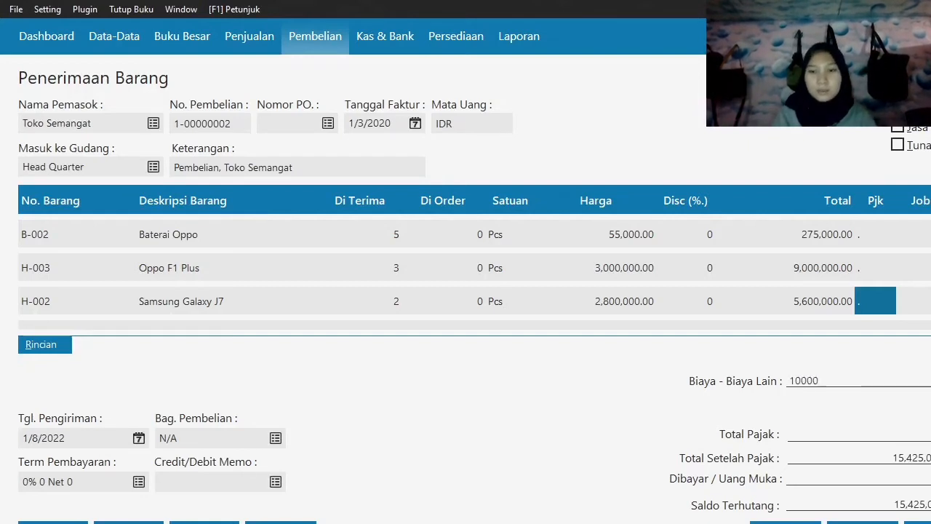
key(Tab)
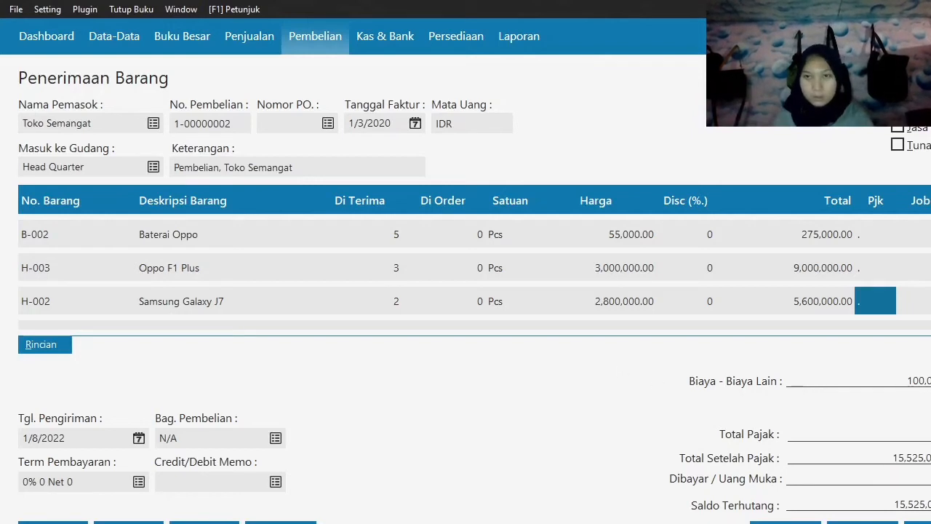
click(924, 523)
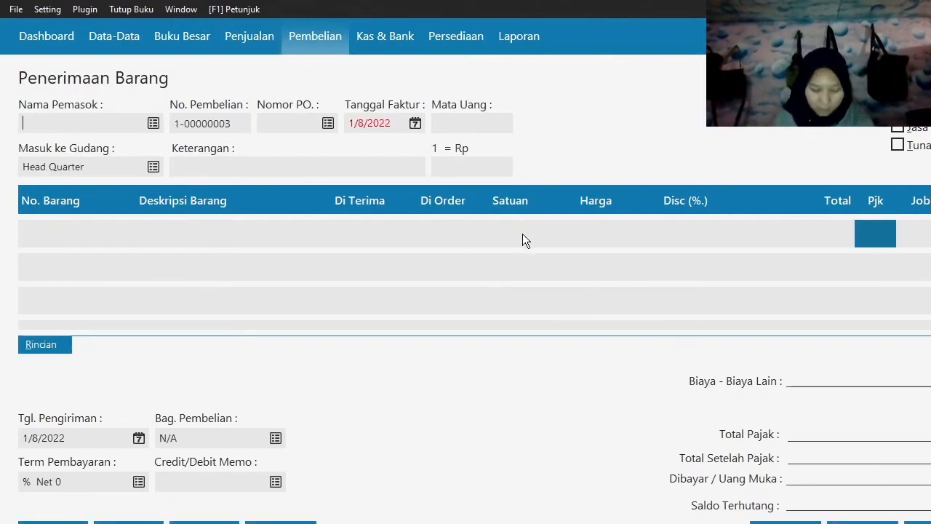
click(786, 522)
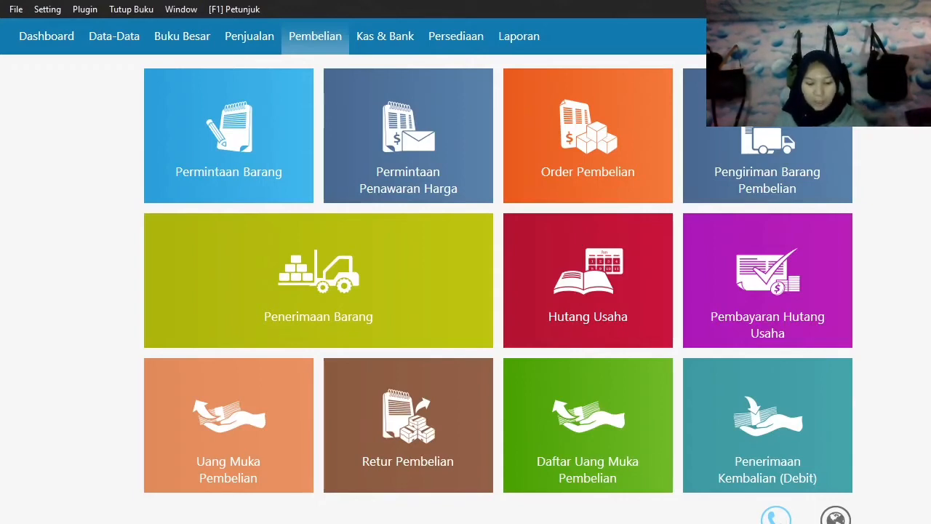
Start a new Kas Keluar cash disbursement entry in the Kas & Bank module.
click(358, 36)
mouse_move(157, 307)
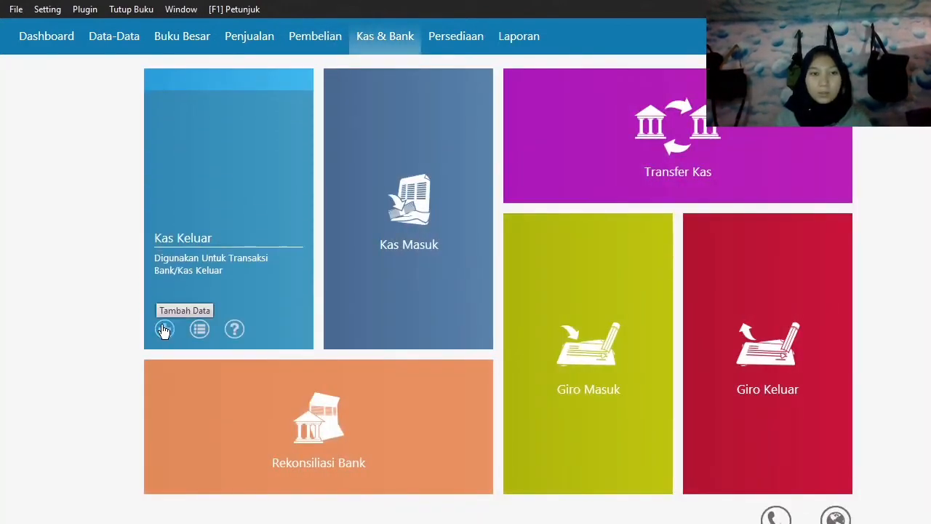
click(164, 330)
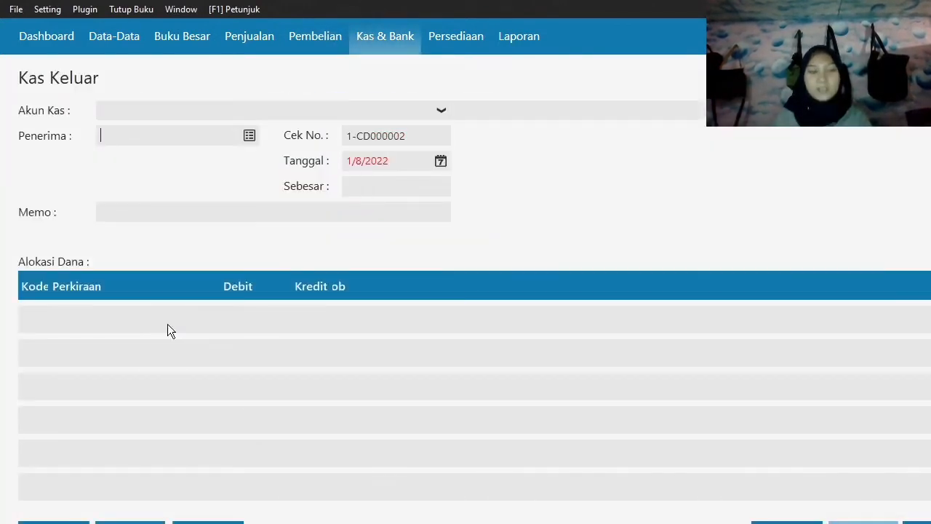
Keep Bank as the cash account, add a new Employee record with the employee's name, and choose that employee as the recipient.
click(235, 110)
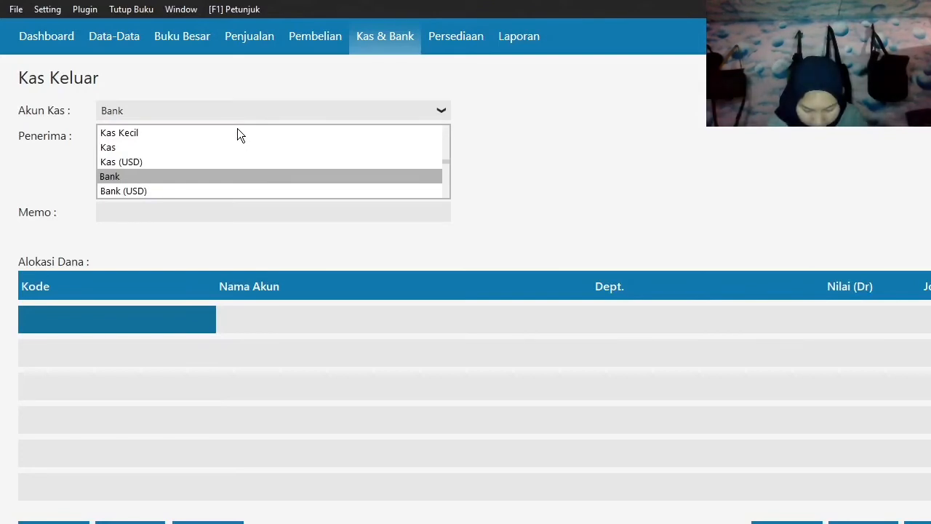
click(227, 233)
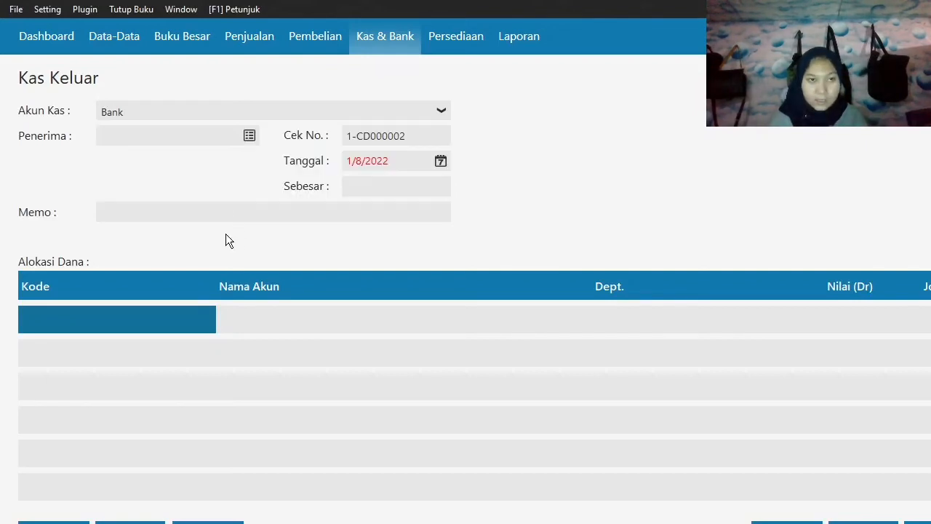
click(252, 139)
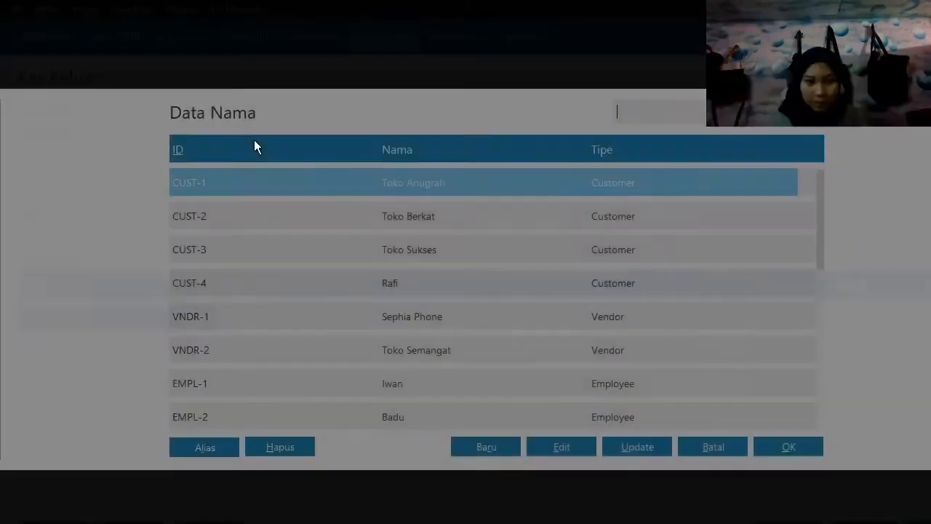
scroll(537, 360, down, 5)
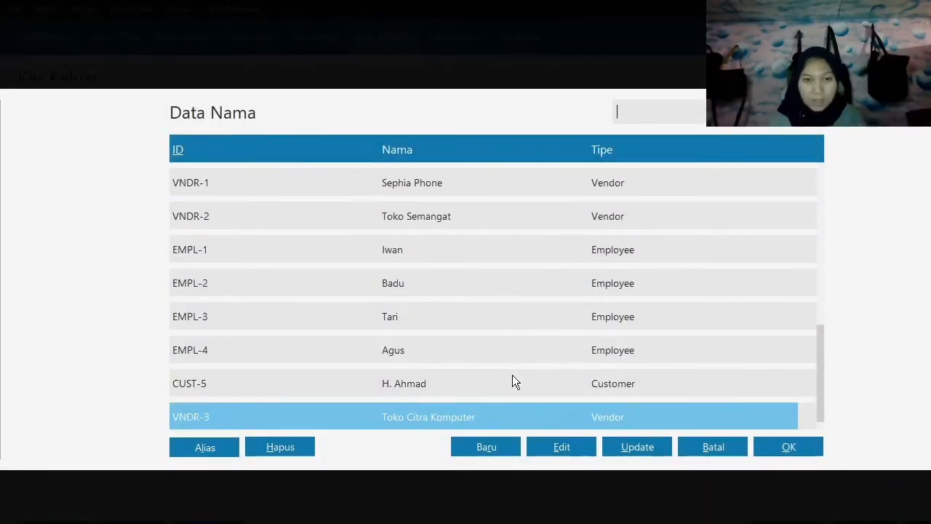
click(506, 445)
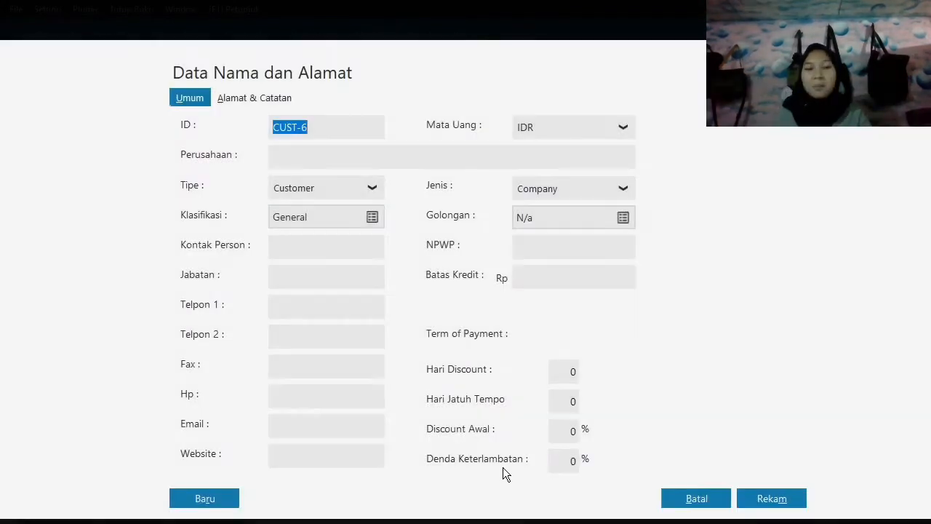
click(305, 191)
click(327, 259)
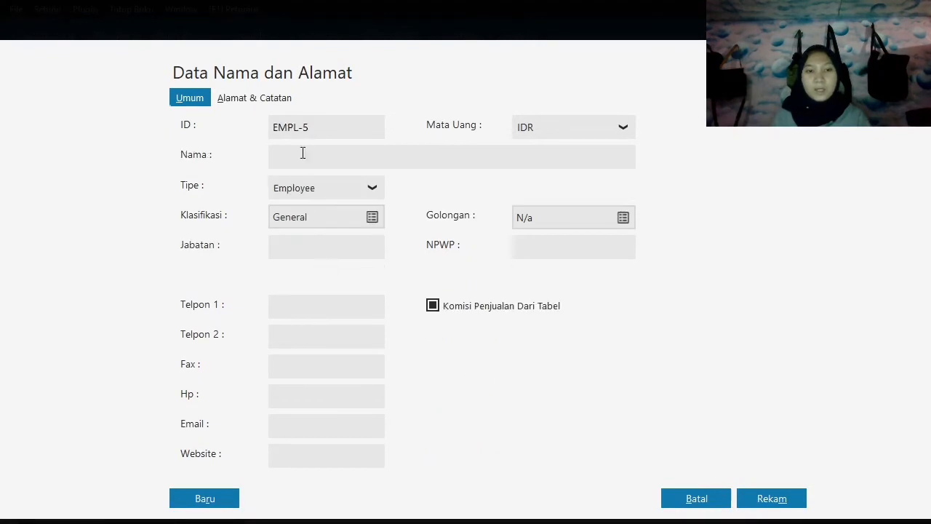
click(306, 154)
text(Dani)
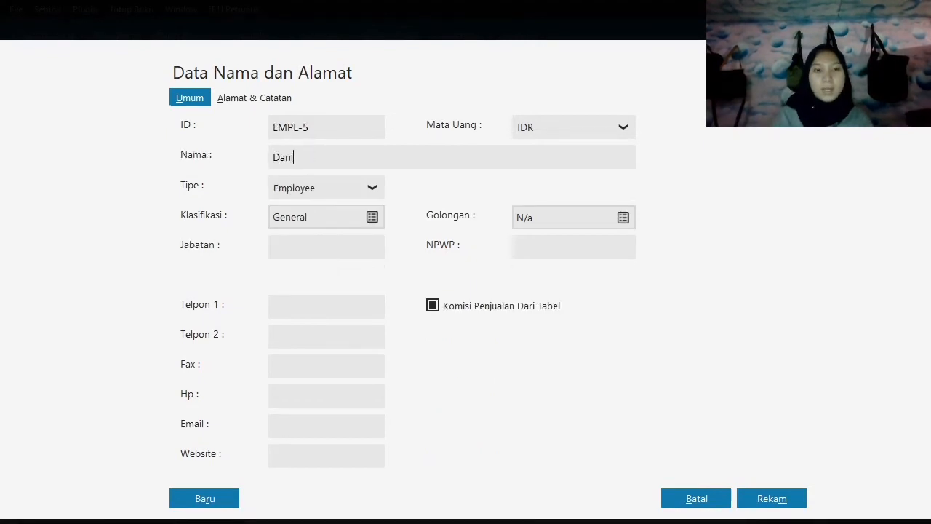
click(797, 499)
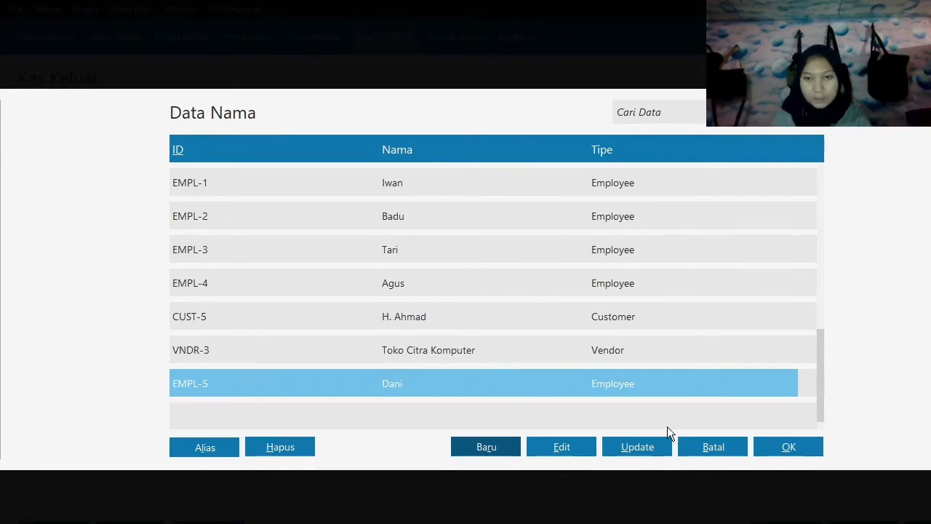
click(783, 444)
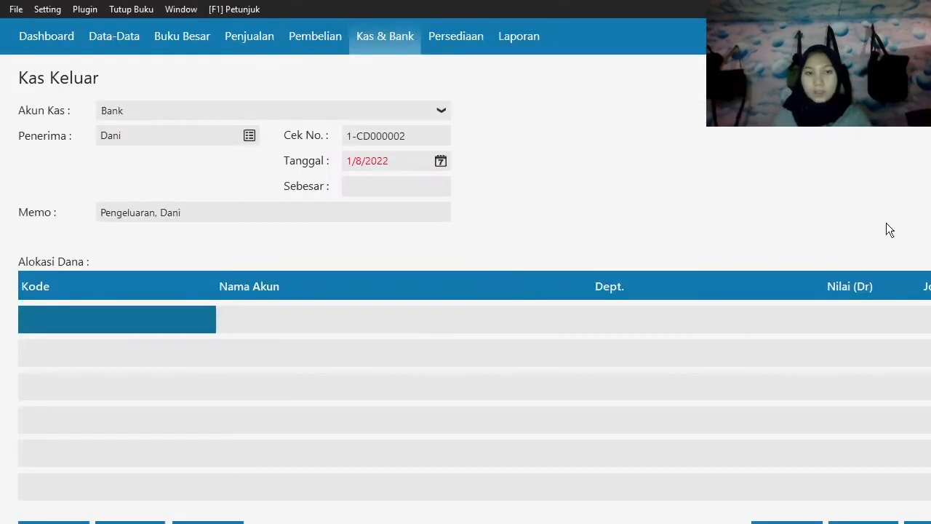
Set the cash disbursement date to January 7, 2020.
click(441, 161)
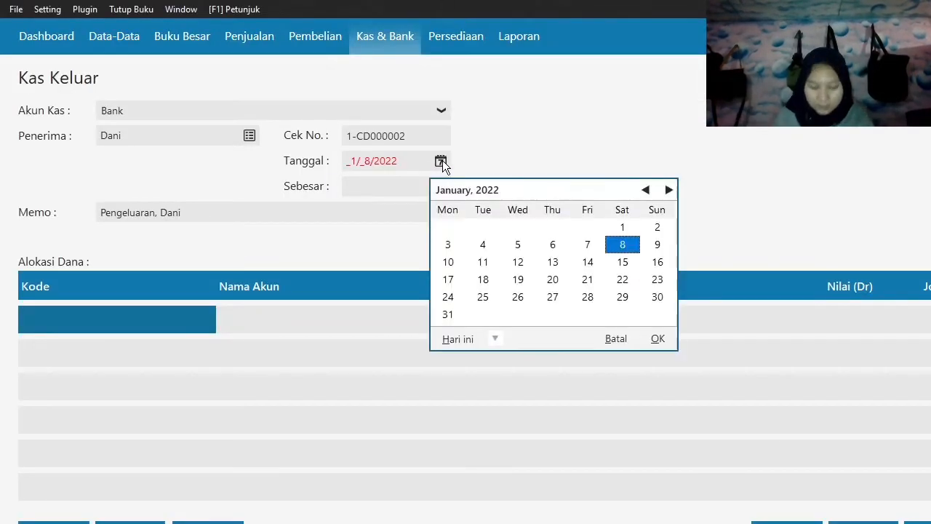
click(497, 341)
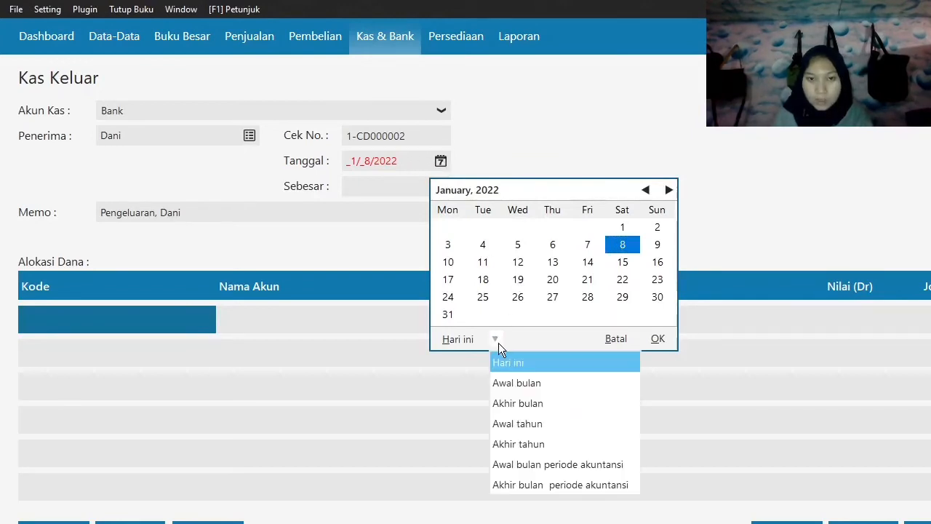
click(535, 463)
click(483, 245)
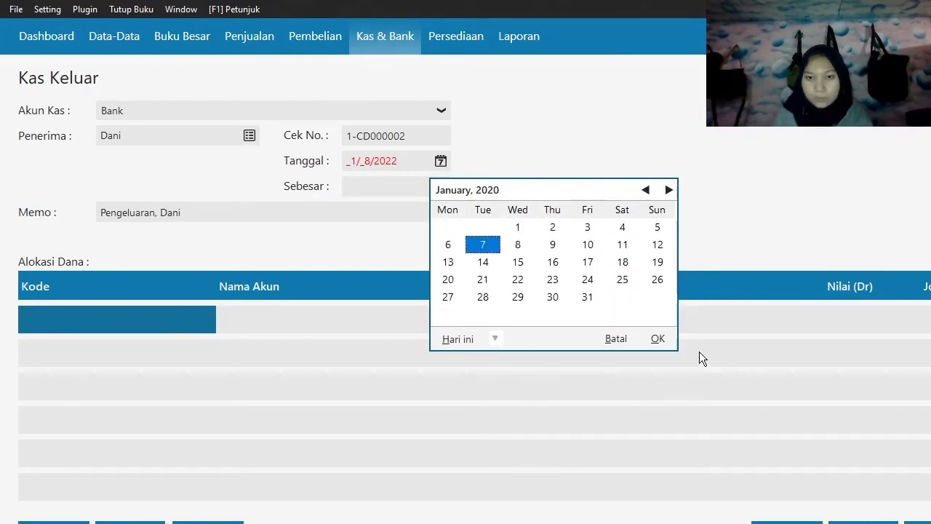
click(659, 340)
key(Tab)
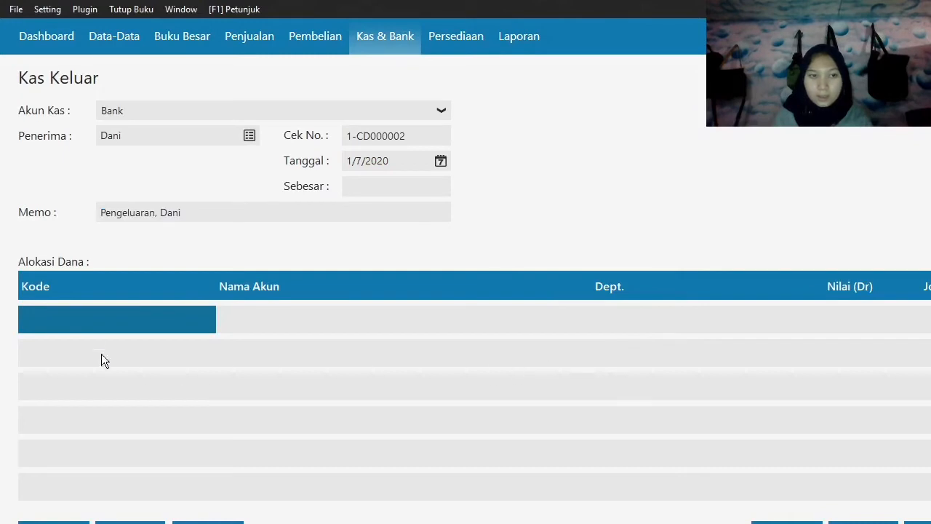
Choose Listrik, Air dan Telpon (610010030) as the account of the first fund allocation line.
click(94, 323)
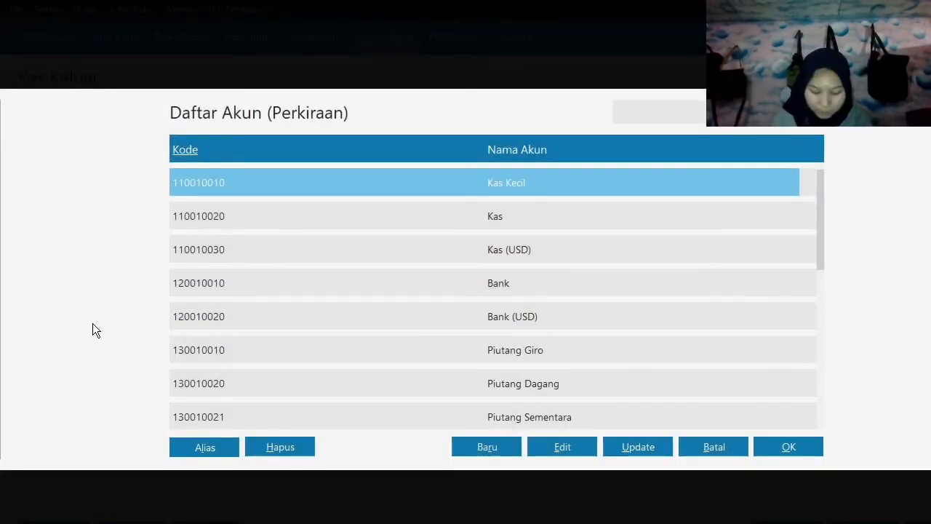
key(Down)
key(Down)
key(Down)
key(Down)
key(Down)
key(Down)
key(Down)
key(Down)
key(Down)
key(Down)
key(Down)
key(Down)
key(Down)
key(Down)
key(Down)
key(Down)
key(Down)
key(Down)
key(Down)
key(Down)
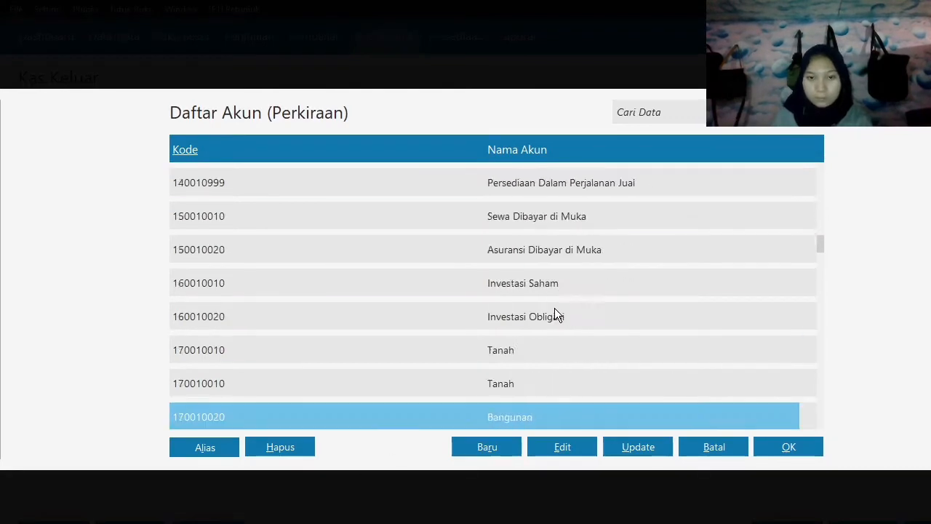
key(Down)
key(Down)
key(Down)
key(Down)
key(Down)
key(Down)
key(Down)
key(Down)
key(Down)
key(Down)
key(Down)
key(Down)
key(Down)
key(Down)
key(Down)
key(Down)
key(Down)
key(Down)
key(Down)
key(Down)
key(Down)
key(Down)
key(Down)
key(Down)
key(Down)
key(Down)
key(Down)
key(Down)
key(Down)
key(Down)
key(Down)
key(Down)
key(Down)
key(Down)
key(Down)
key(Down)
key(Down)
key(Down)
key(Down)
key(Down)
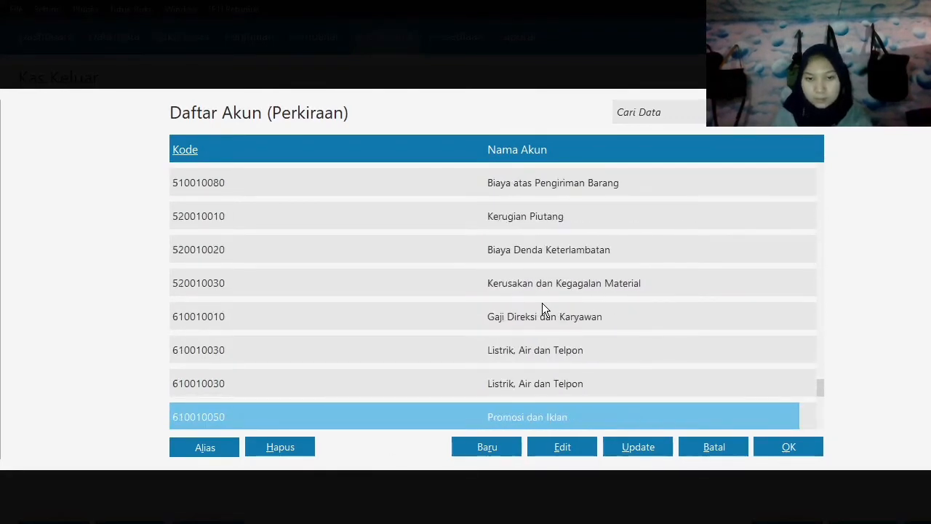
click(540, 298)
key(Up)
key(Up)
key(Up)
key(Up)
key(Up)
key(Up)
key(Up)
key(Up)
key(Up)
key(Up)
key(Up)
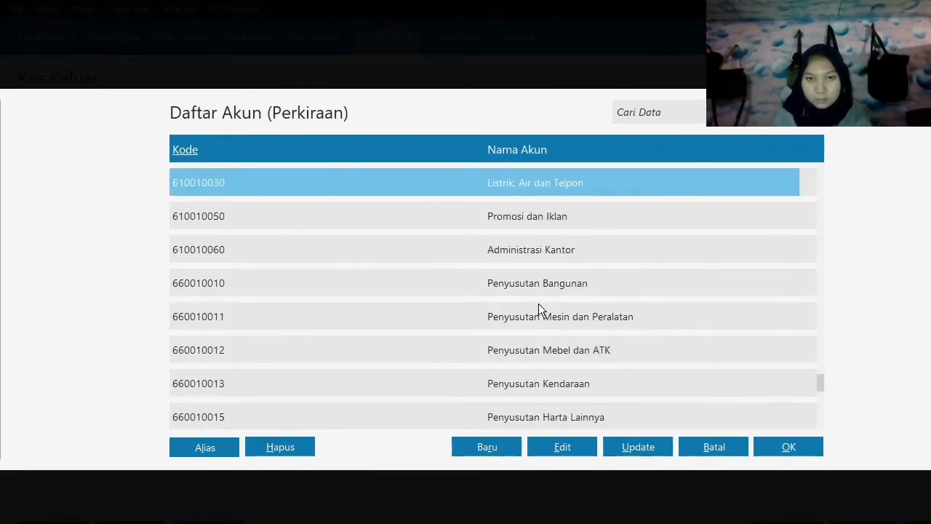
click(569, 274)
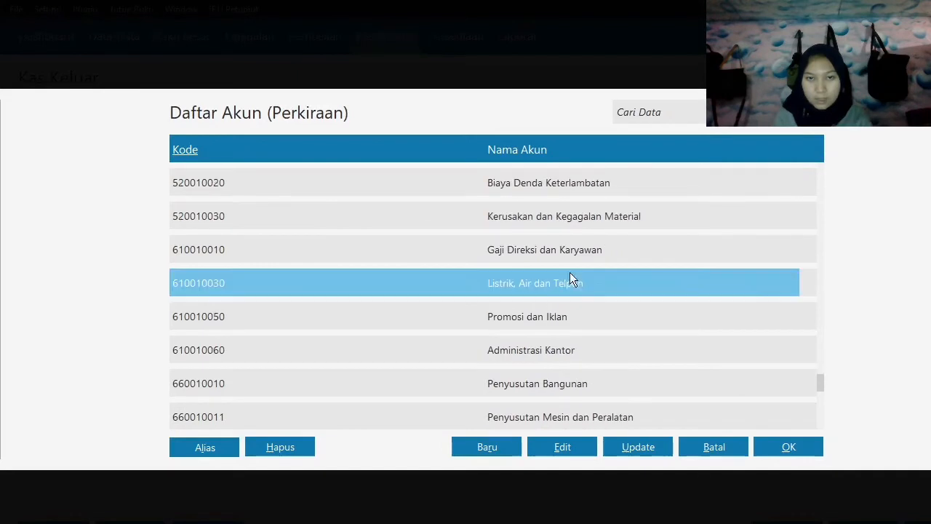
click(789, 451)
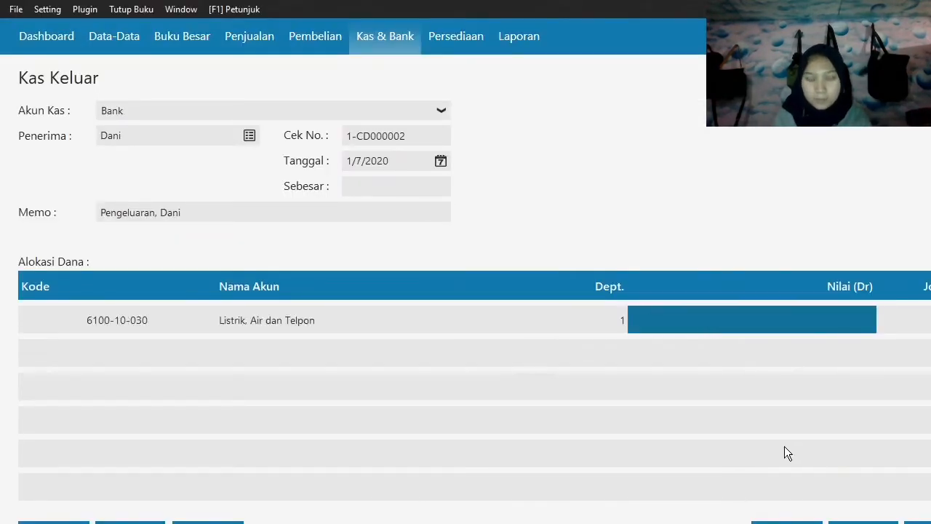
Set the debit value of the Listrik, Air dan Telpon line to 1,125,000.
text(1)
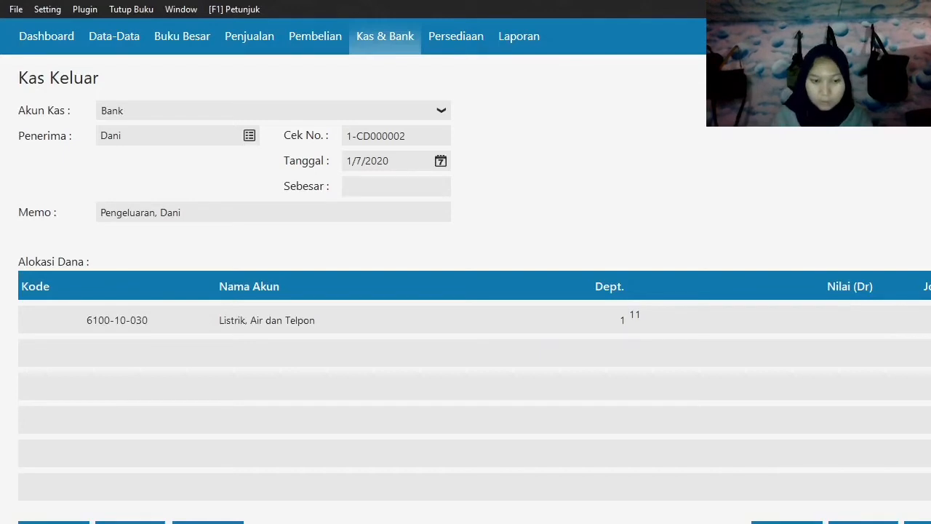
text(,125,000)
key(Return)
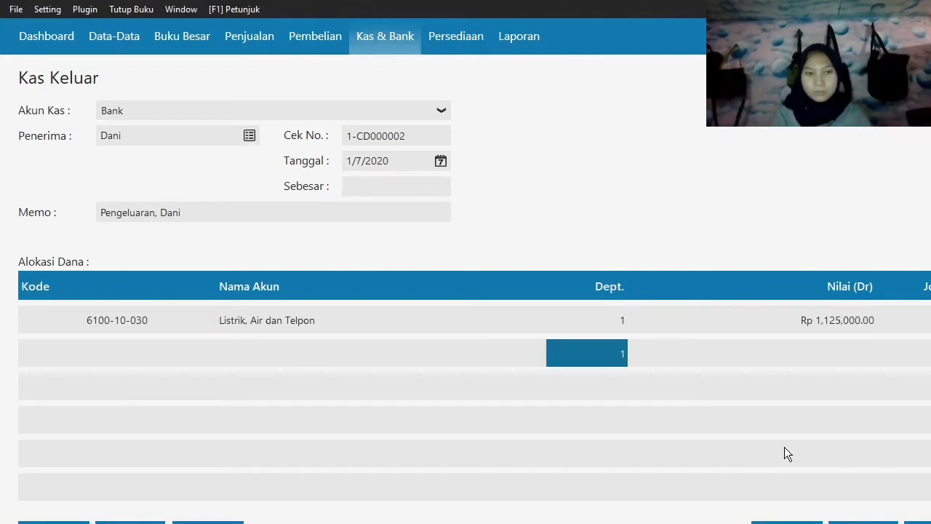
From the account list for the second allocation line, rename the Administrasi Kantor account (6100-10-060) to Beban Lain - Lain and save it.
double_click(100, 342)
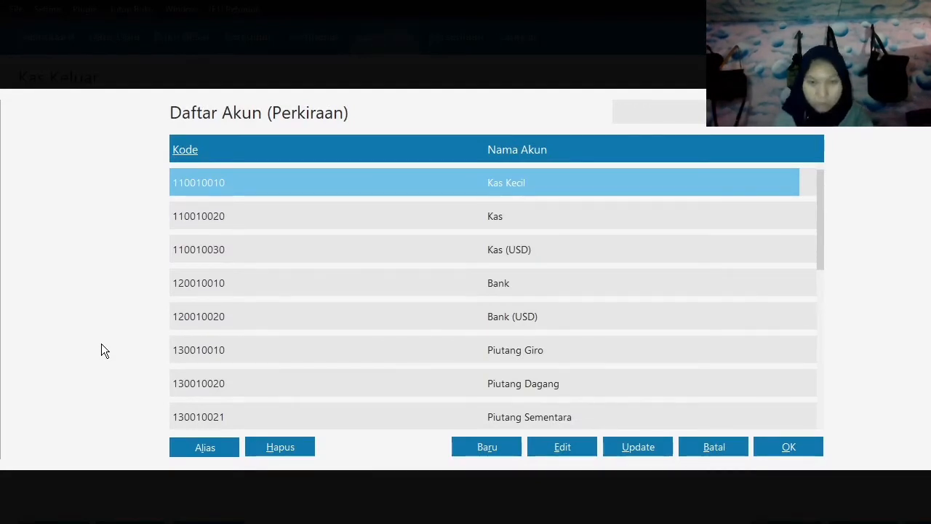
key(Down)
key(Down)
key(Down)
key(Down)
key(Down)
key(Down)
key(Down)
key(Down)
key(Down)
key(Down)
key(Down)
key(Down)
key(Down)
key(Down)
key(Down)
key(Down)
key(Down)
key(Down)
key(Down)
key(Down)
key(Down)
key(Down)
key(Down)
key(Down)
key(Down)
key(Down)
key(Down)
key(Down)
key(Down)
key(Down)
key(Down)
key(Down)
key(Down)
key(Down)
key(Down)
key(Down)
key(Down)
key(Down)
key(Down)
key(Down)
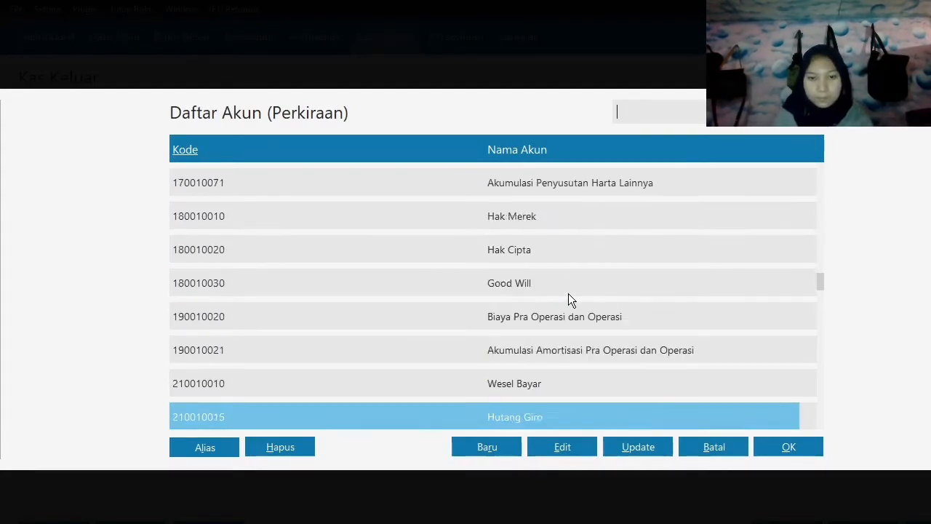
key(Down)
key(Down)
key(Down)
key(Down)
key(Down)
key(Down)
key(Down)
key(Down)
key(Down)
key(Down)
key(Down)
key(Down)
key(Down)
key(Down)
key(Down)
key(Down)
key(Down)
key(Down)
key(Down)
key(Down)
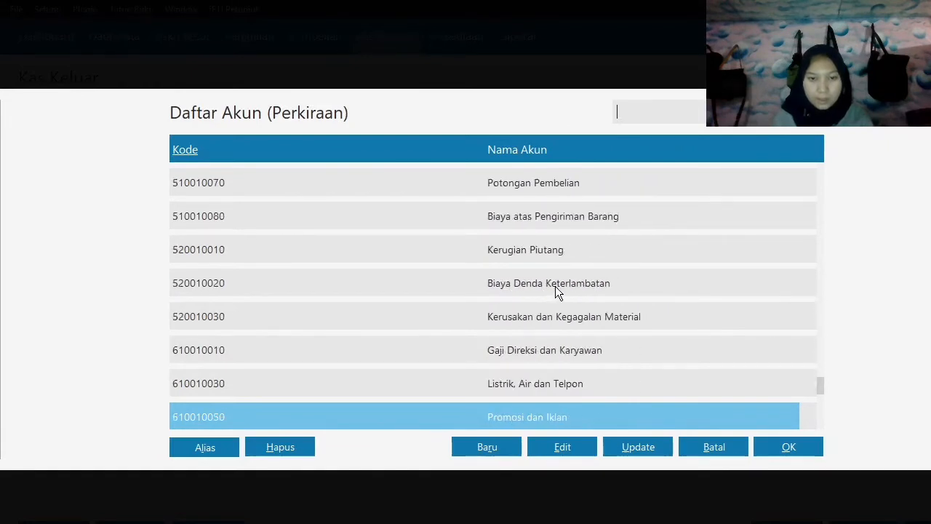
key(Up)
key(Up)
key(Up)
key(Up)
key(Up)
key(Up)
key(Up)
key(Up)
key(Up)
key(Up)
key(Up)
key(Up)
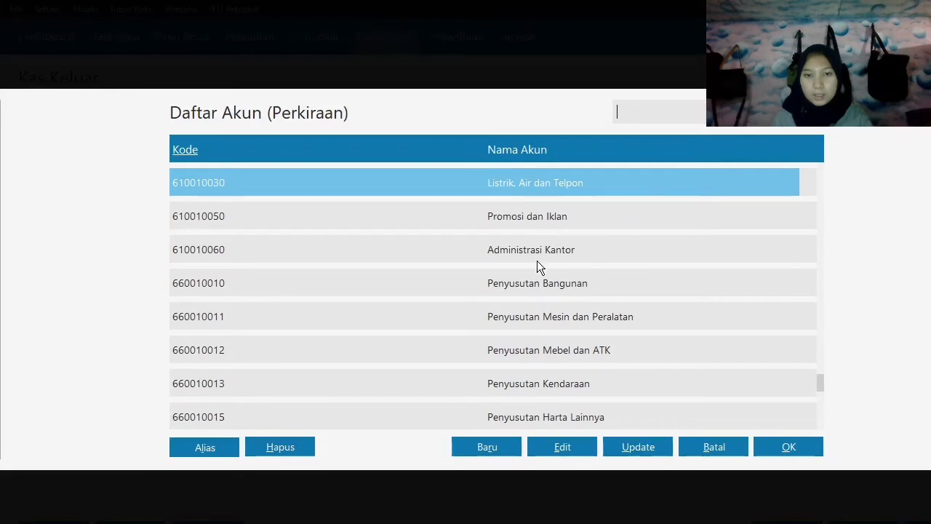
click(535, 275)
click(529, 250)
click(536, 284)
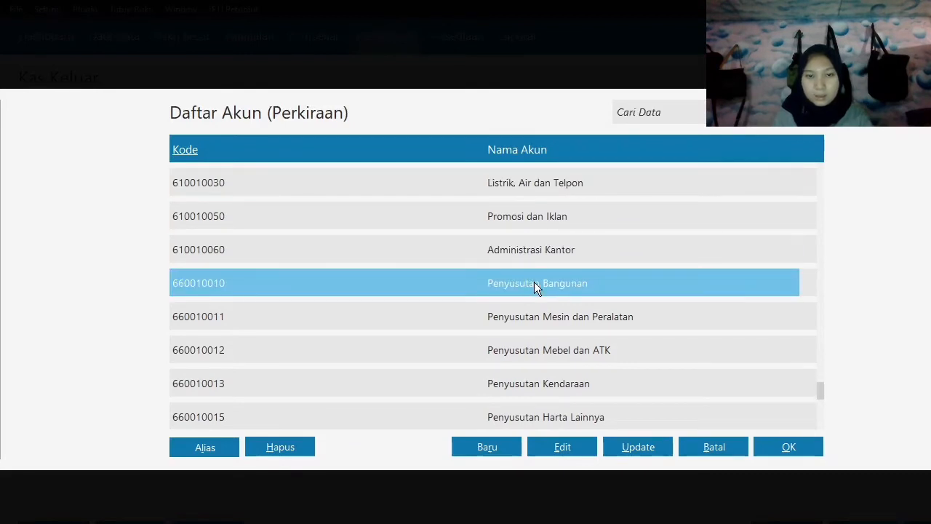
click(534, 251)
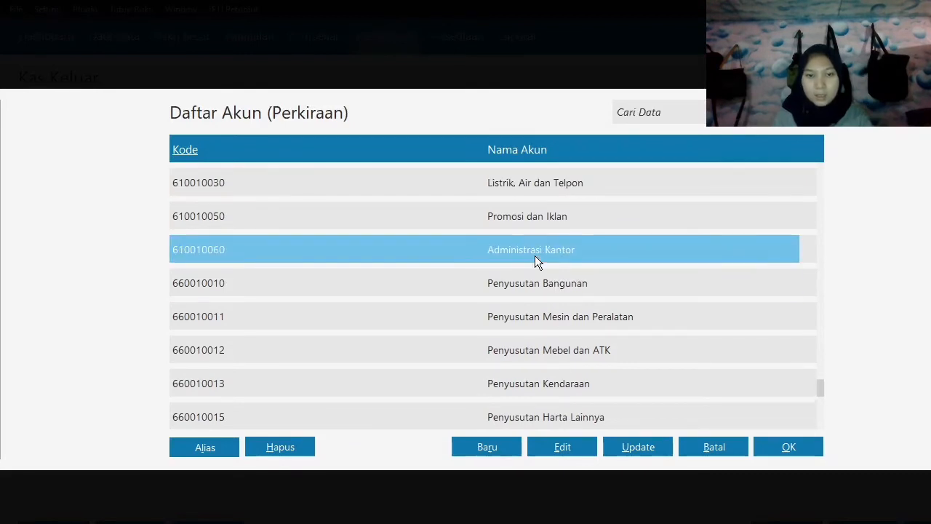
click(564, 446)
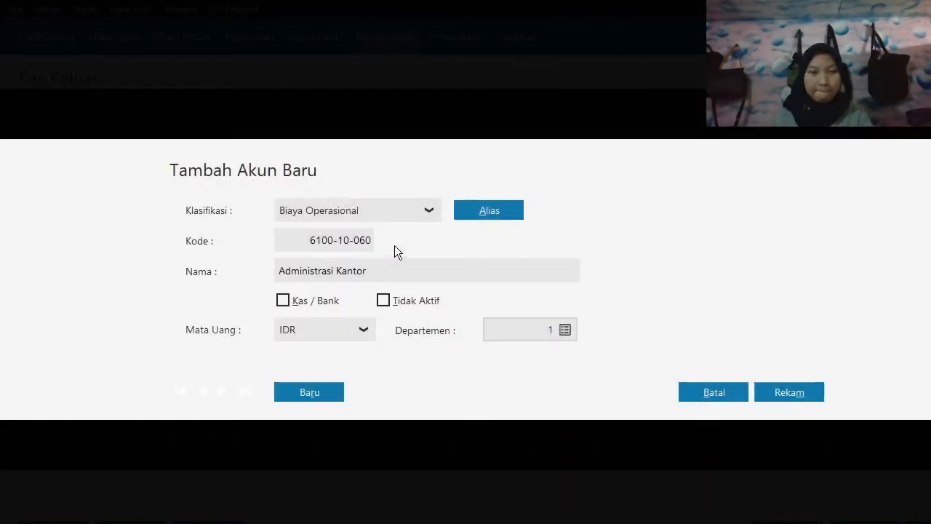
click(390, 270)
text(Beban)
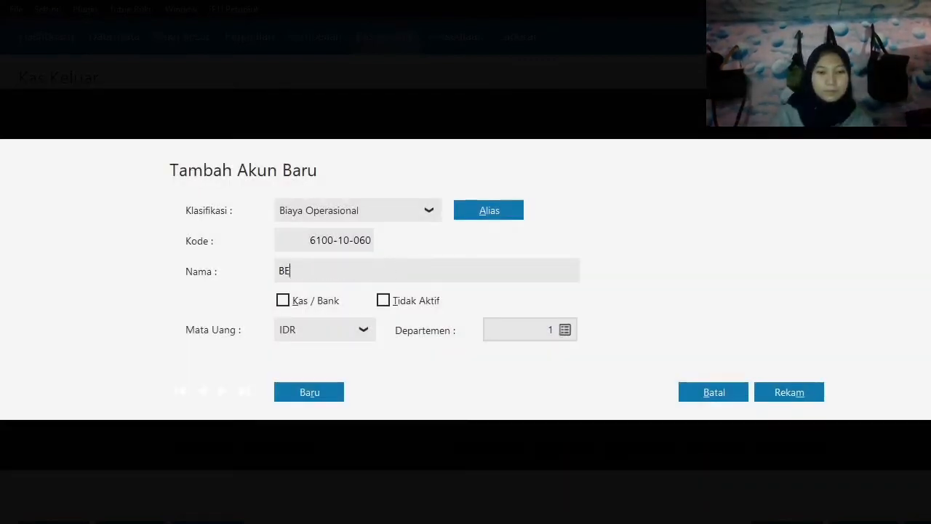
key(BackSpace)
key(BackSpace)
key(BackSpace)
key(BackSpace)
text(eb)
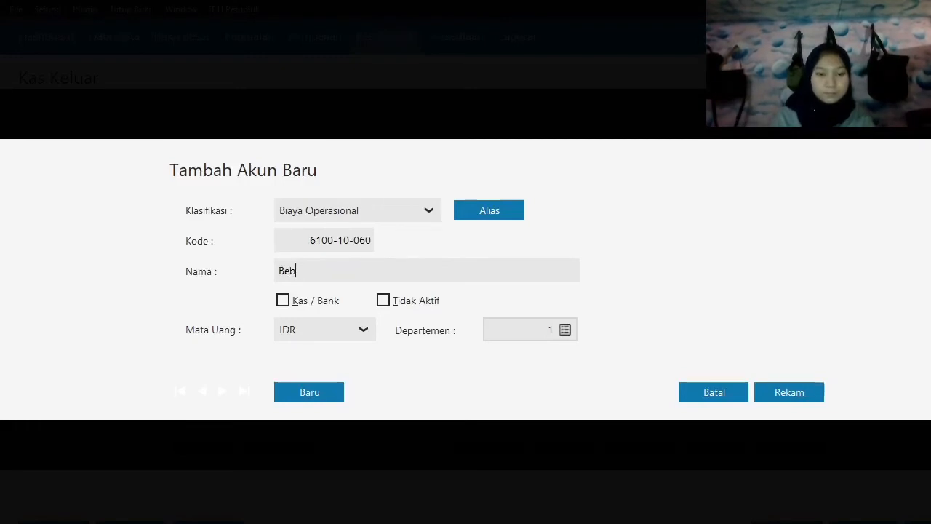
text(an Lain - Lain)
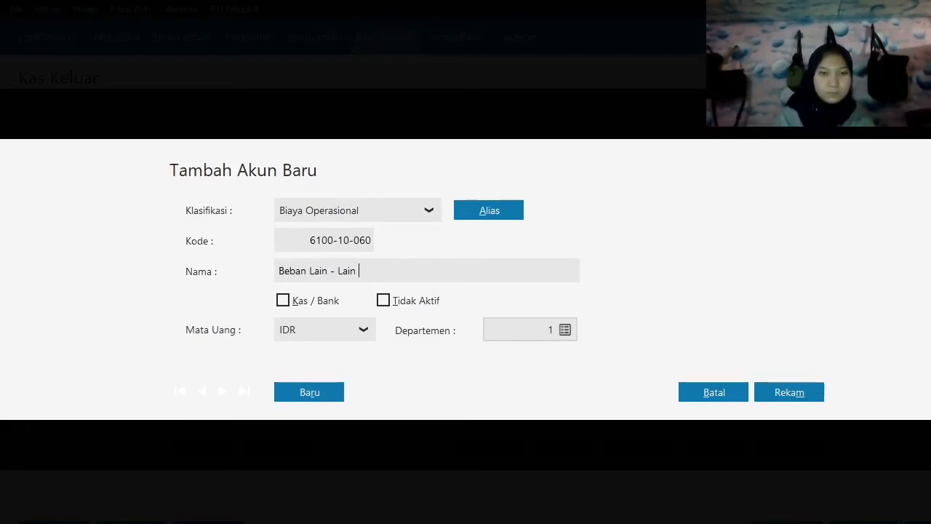
click(788, 392)
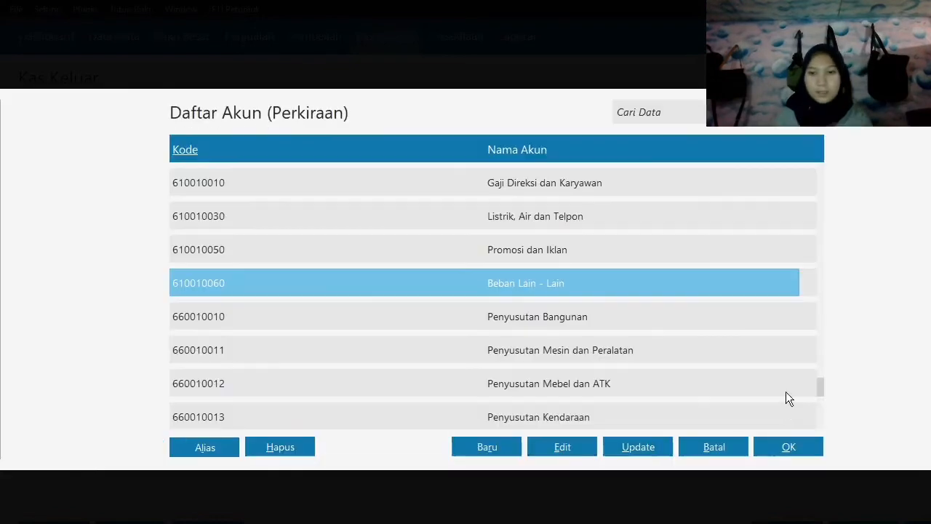
Add Beban Lain - Lain as the second allocation line with a debit value of 25,000.
click(784, 445)
key(Tab)
key(Tab)
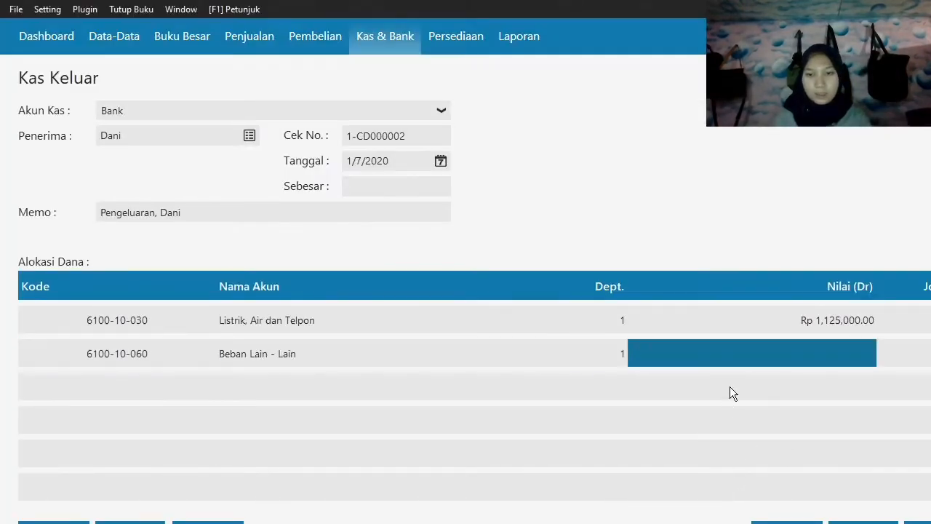
text(25000)
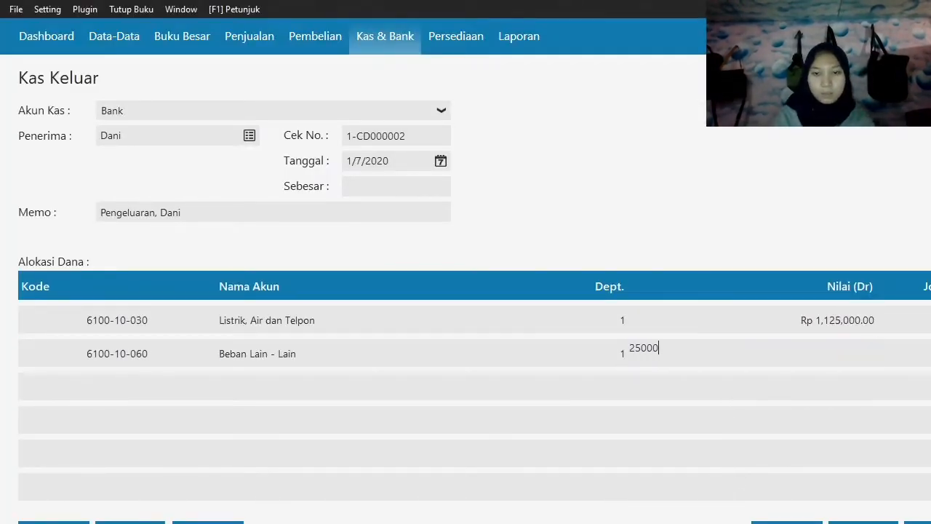
key(Tab)
Fill in the disbursement amount (Sebesar) of 1,150,000 and record the Kas Keluar entry.
click(427, 182)
key(Tab)
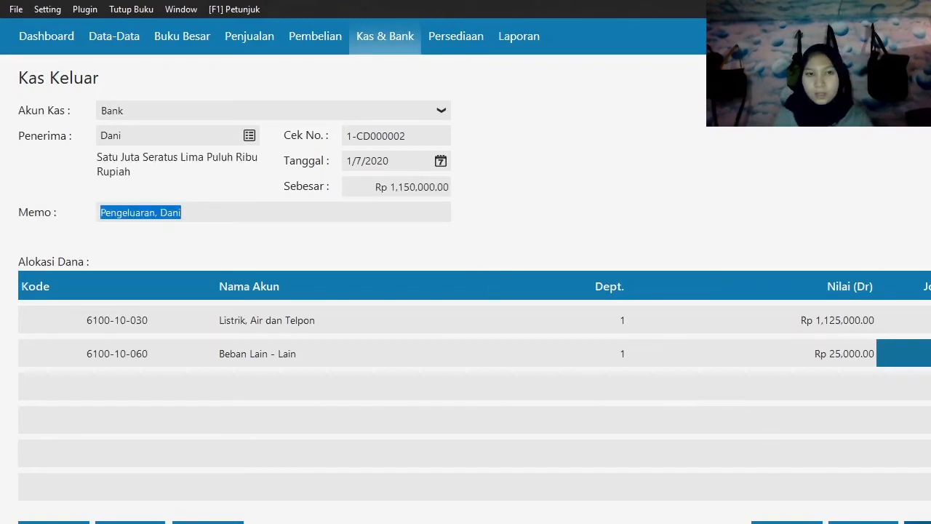
click(918, 522)
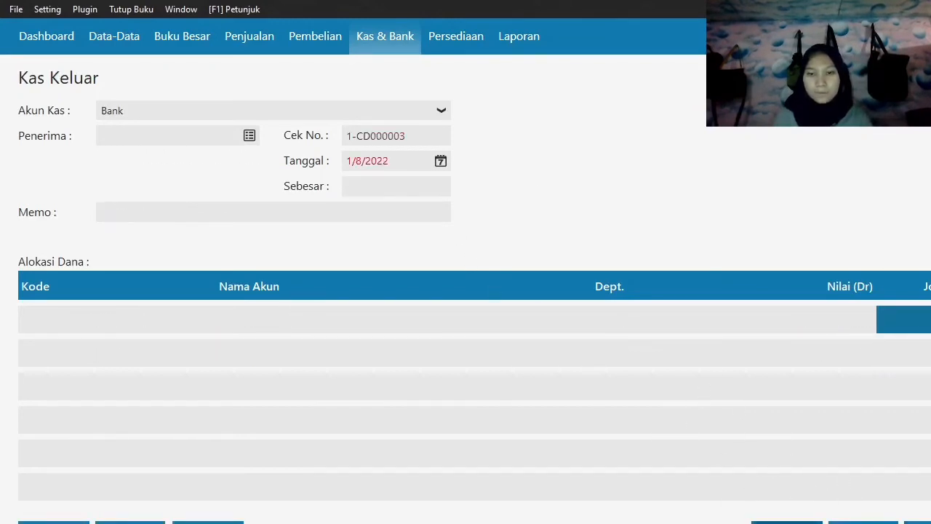
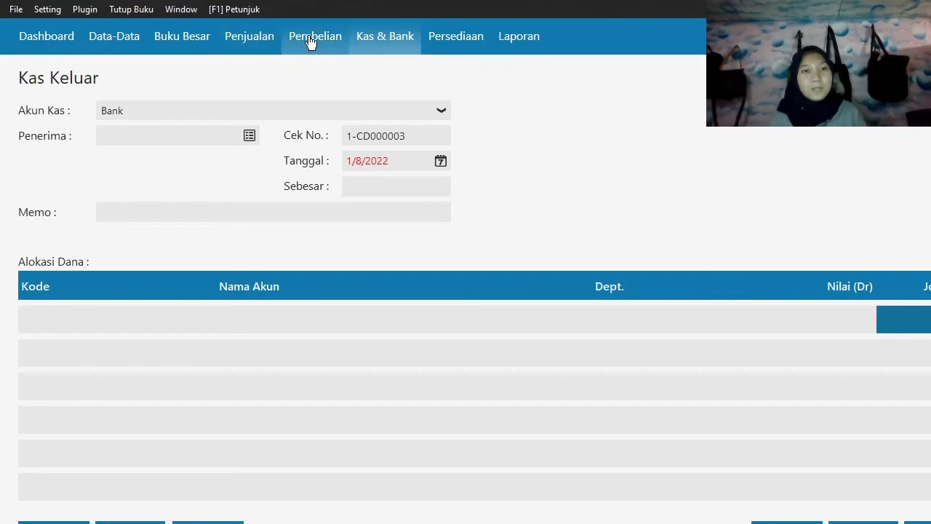
click(379, 45)
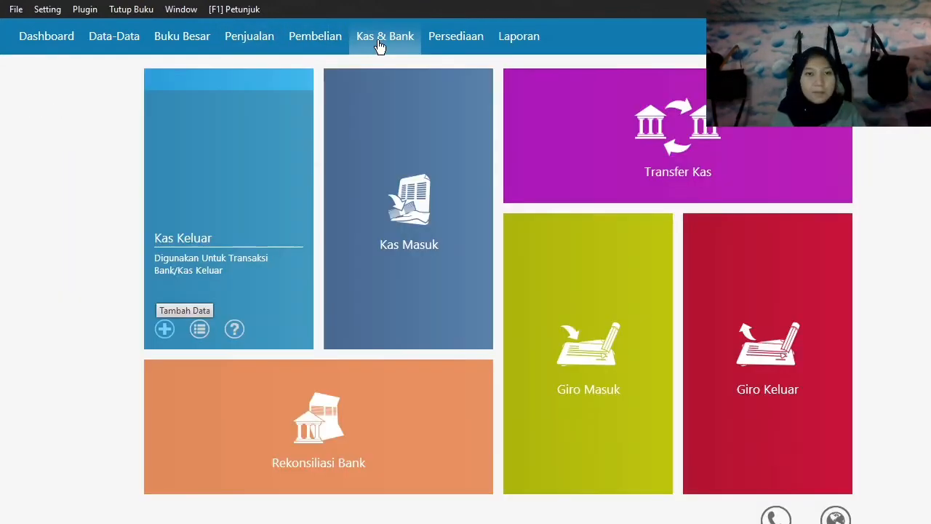
mouse_move(221, 314)
mouse_move(391, 316)
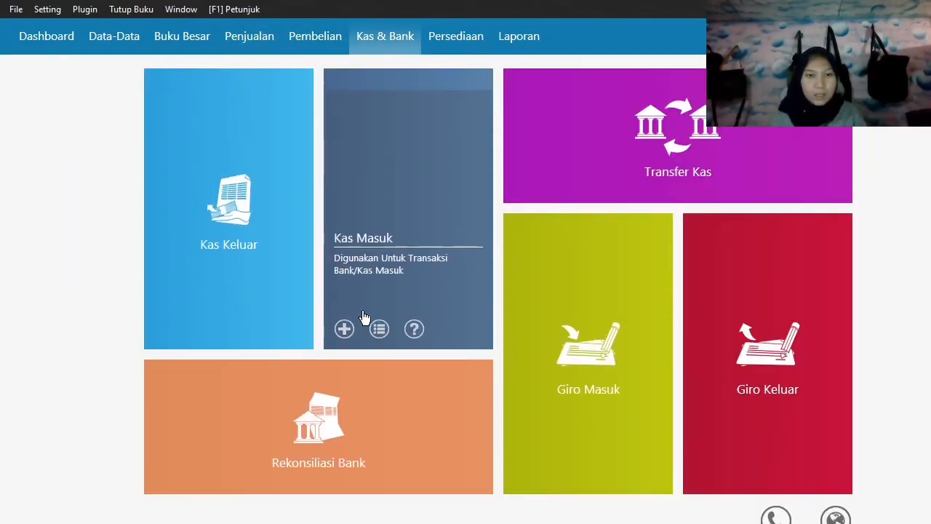
click(343, 328)
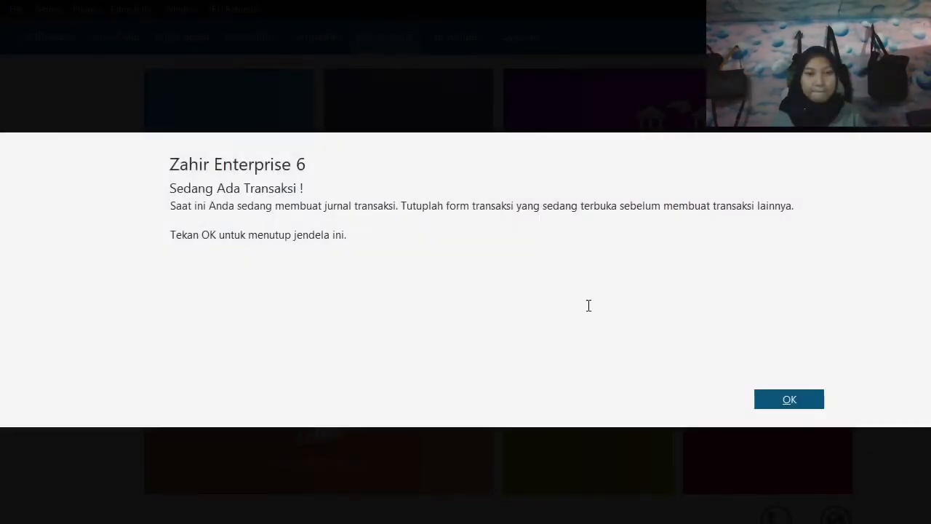
click(801, 399)
Start a new Kas Masuk entry with Kas as the cash account and the fourth customer in the name list as payer.
click(408, 34)
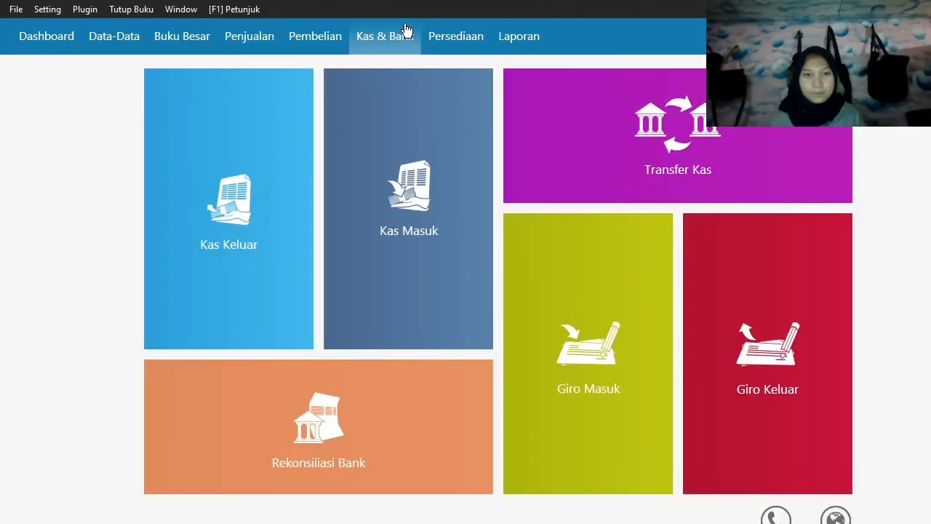
click(342, 331)
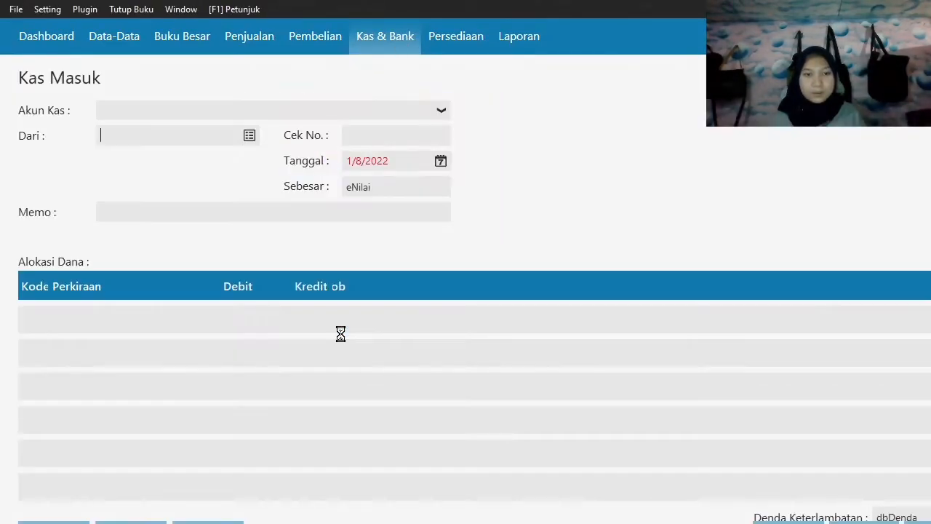
click(252, 111)
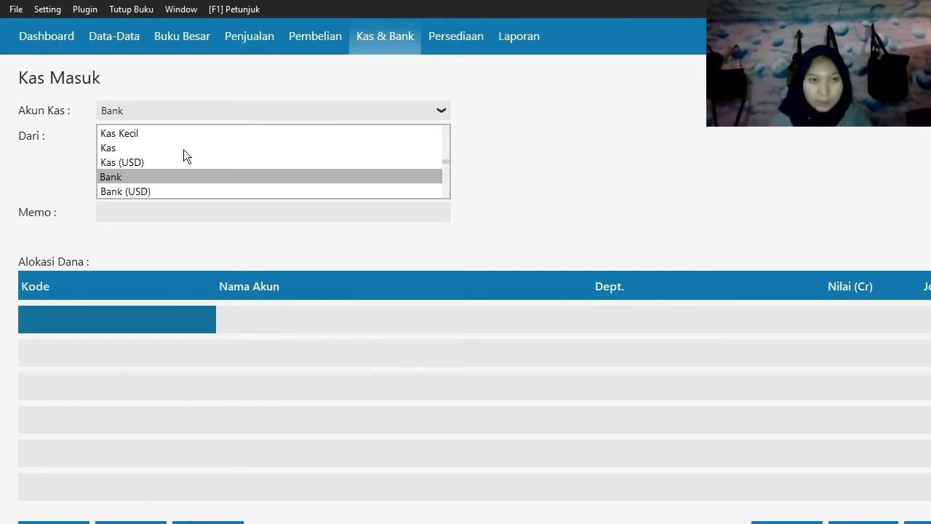
click(115, 148)
click(251, 136)
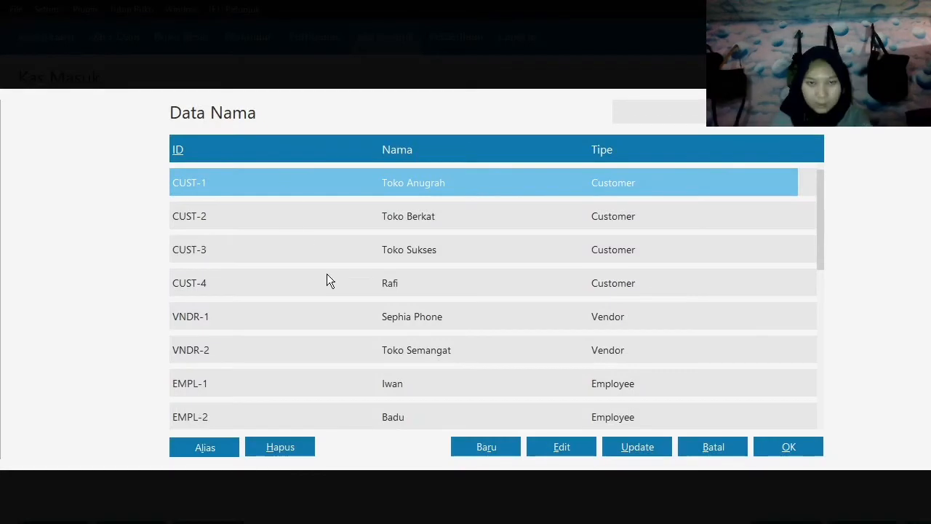
click(327, 281)
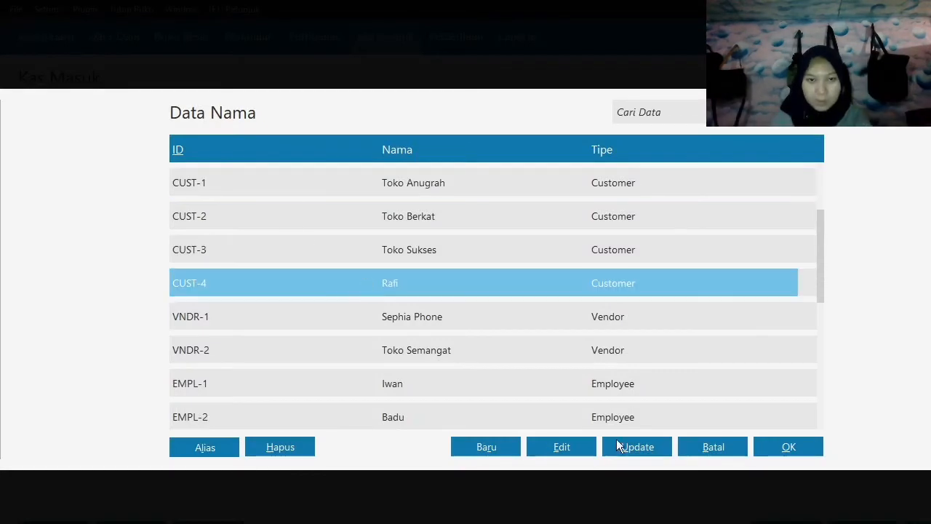
click(797, 452)
Set the date of the Kas Masuk entry to 8 January 2020.
click(440, 161)
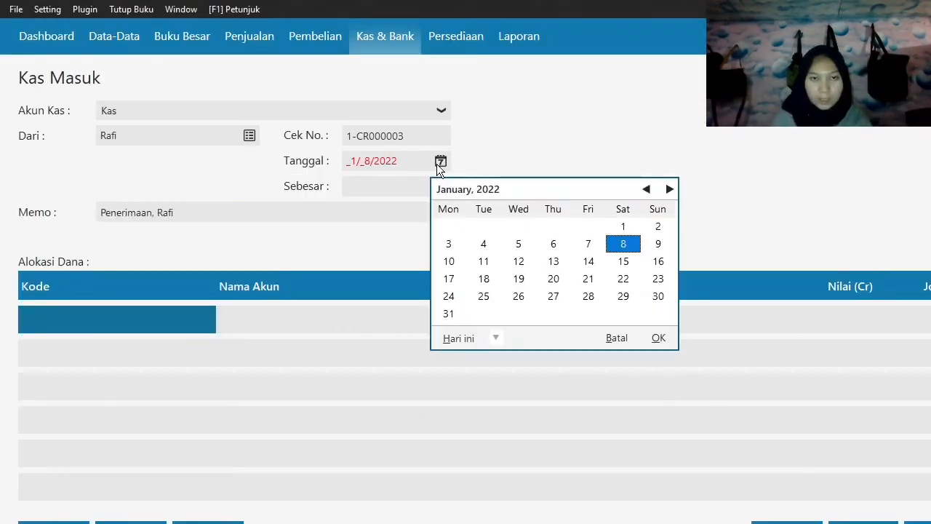
click(495, 337)
click(540, 462)
click(530, 246)
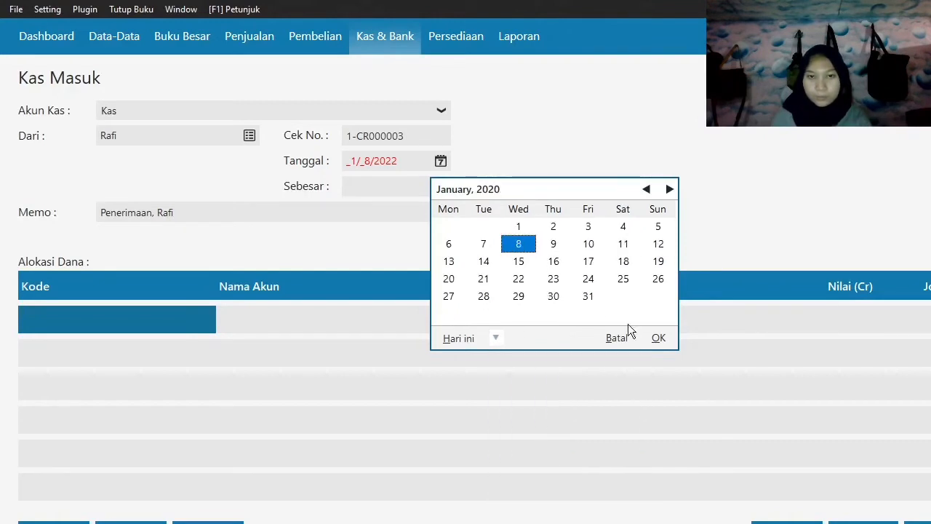
click(656, 338)
From the account list for the first allocation line, rename the Pendapatan Denda Keterlambatan account (4100-10-080) to Pendapatan Jasa and save it.
click(72, 319)
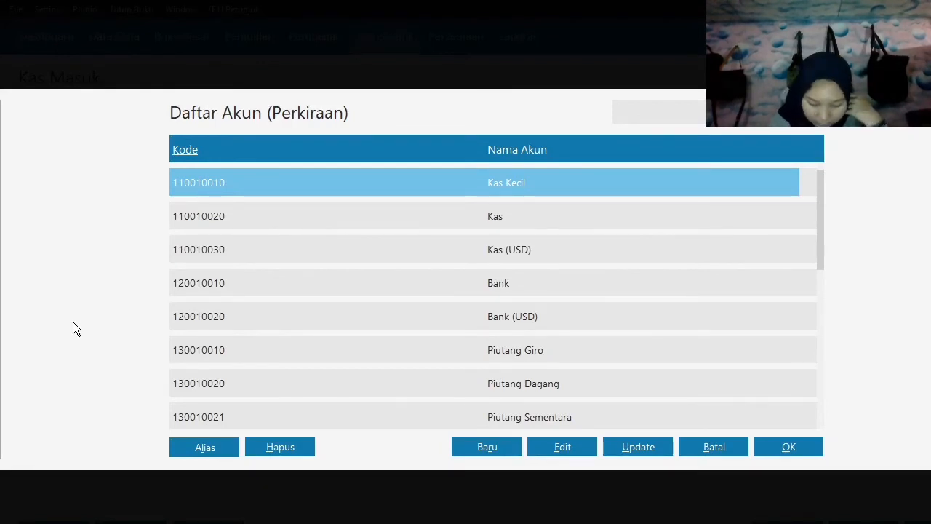
key(Down)
key(Down)
key(Down)
key(Down)
key(Down)
key(Down)
key(Down)
key(Down)
key(Down)
key(Down)
key(Down)
key(Down)
key(Down)
key(Down)
key(Down)
key(Down)
key(Down)
key(Down)
key(Down)
key(Down)
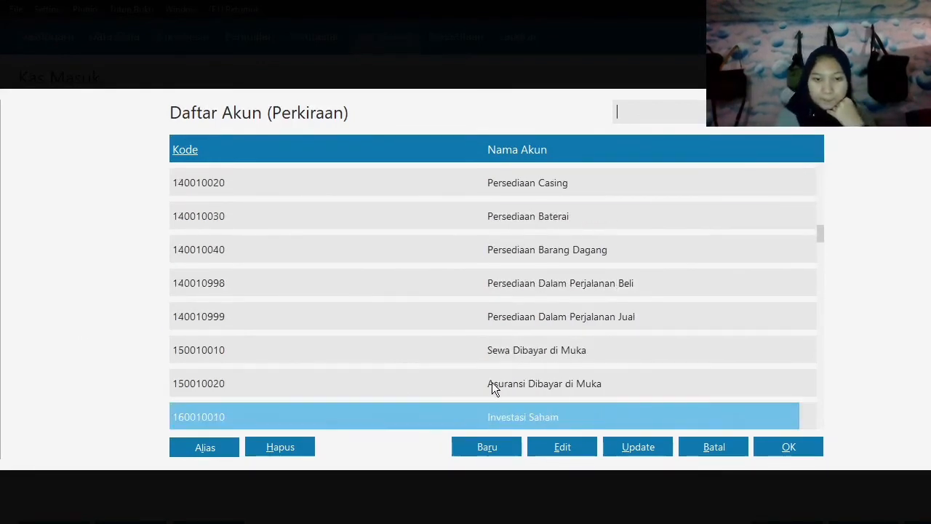
key(Down)
key(Down)
key(Down)
key(Down)
key(Down)
key(Down)
key(Down)
key(Down)
key(Down)
key(Down)
key(Down)
key(Down)
key(Down)
key(Down)
key(Down)
key(Down)
key(Down)
key(Down)
key(Down)
key(Down)
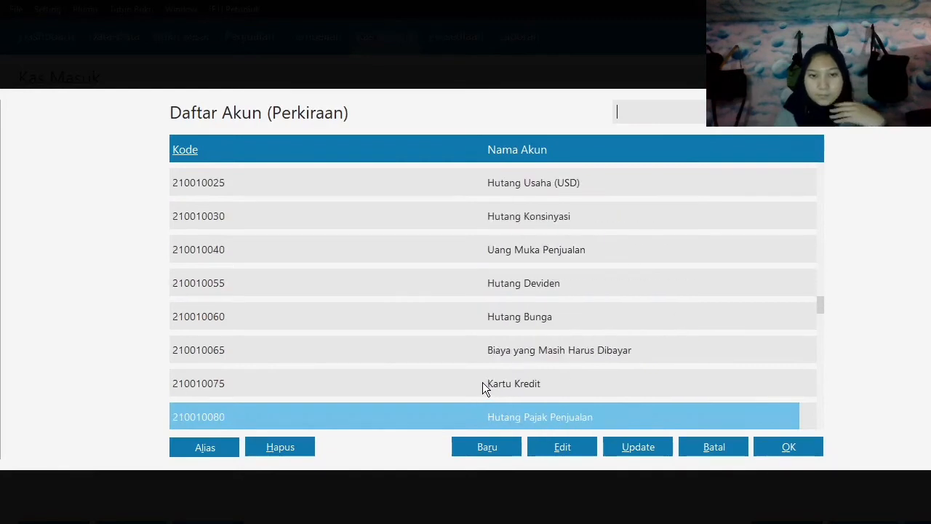
key(Down)
key(Down)
key(Down)
key(Down)
key(Down)
key(Down)
key(Down)
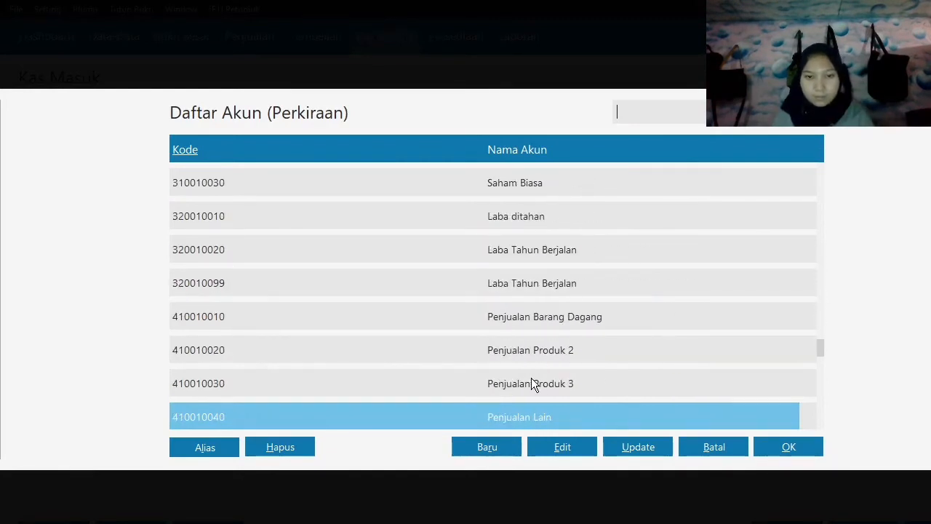
key(Down)
key(Down)
key(Down)
key(Down)
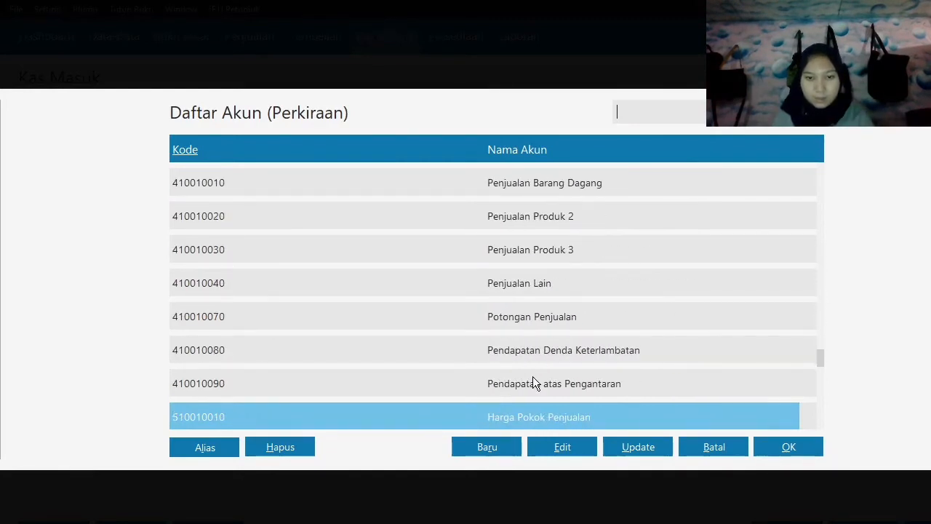
click(532, 384)
key(Down)
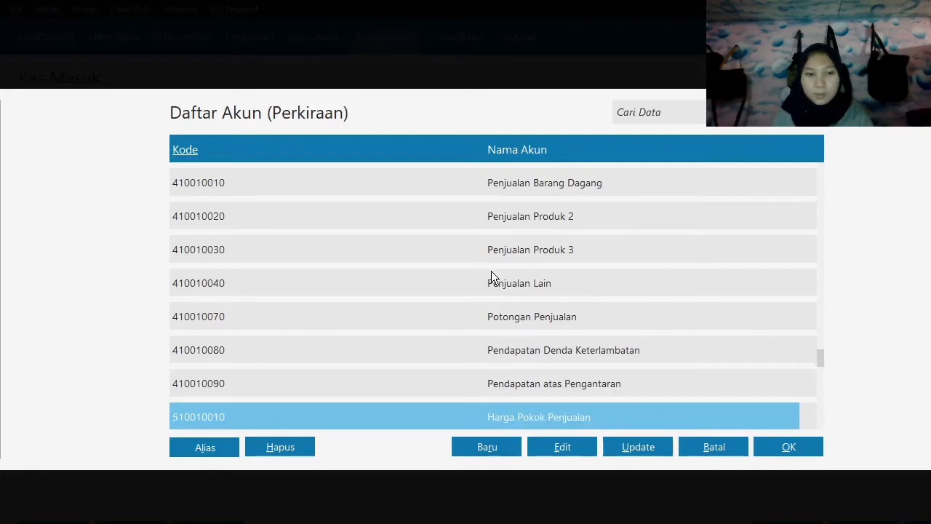
click(568, 381)
click(555, 347)
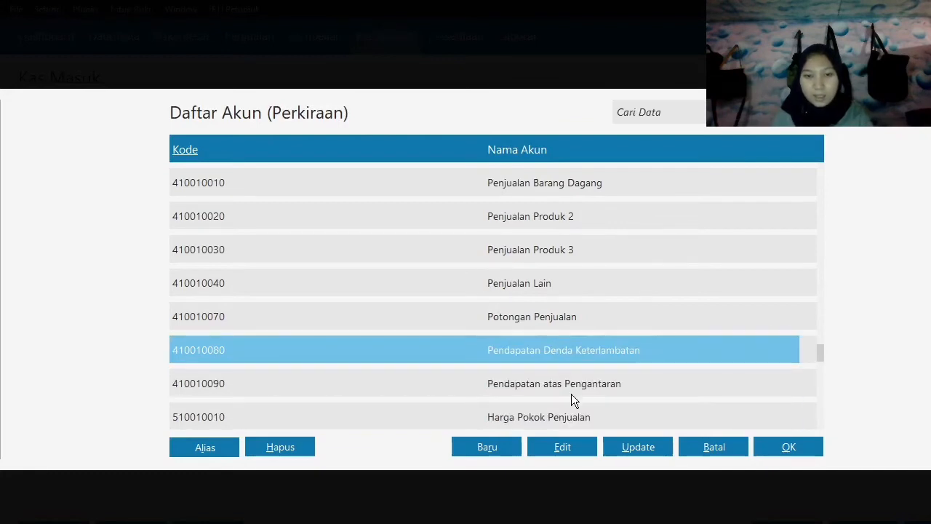
click(580, 446)
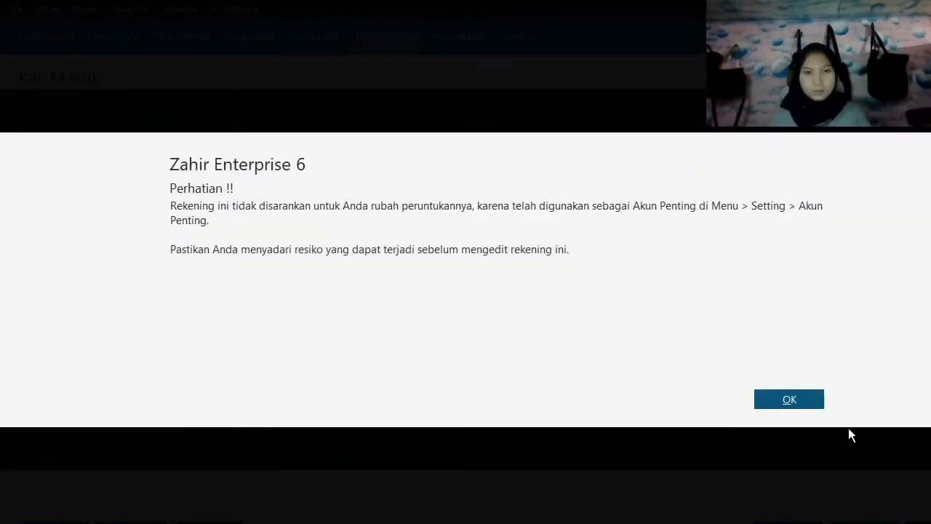
click(797, 399)
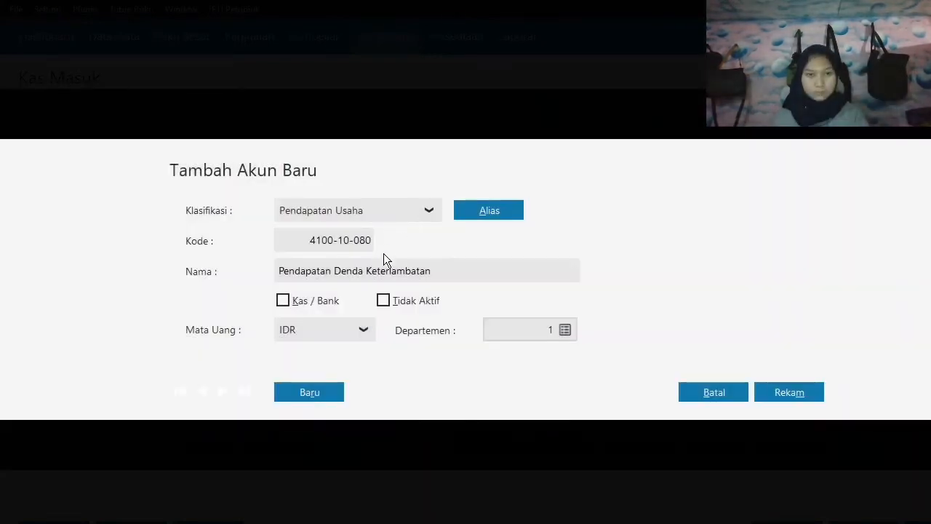
drag(280, 271, 423, 281)
double_click(441, 270)
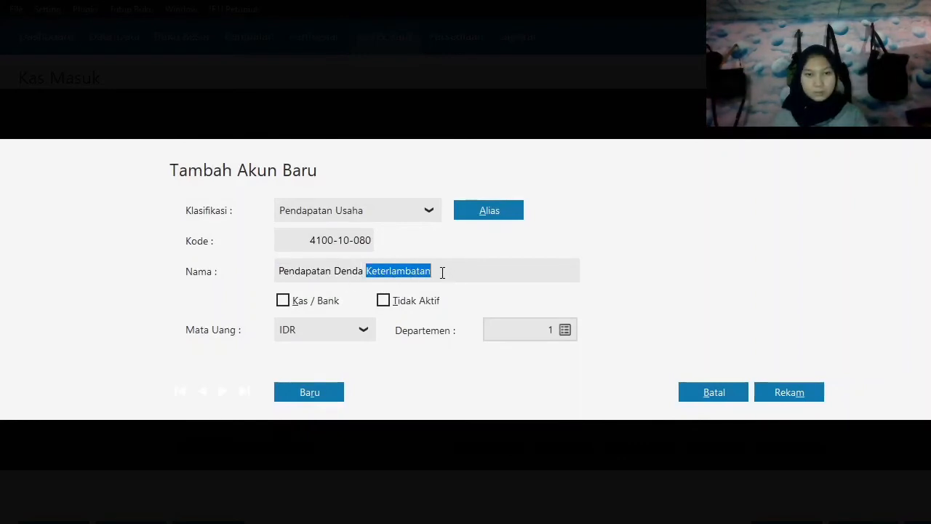
key(BackSpace)
key(BackSpace)
key(BackSpace)
key(BackSpace)
key(BackSpace)
key(BackSpace)
key(BackSpace)
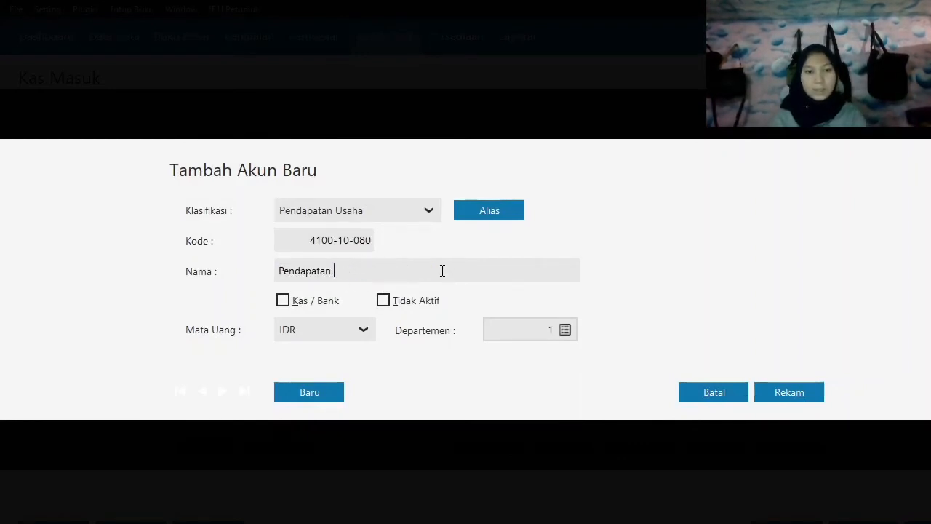
text(Jasa)
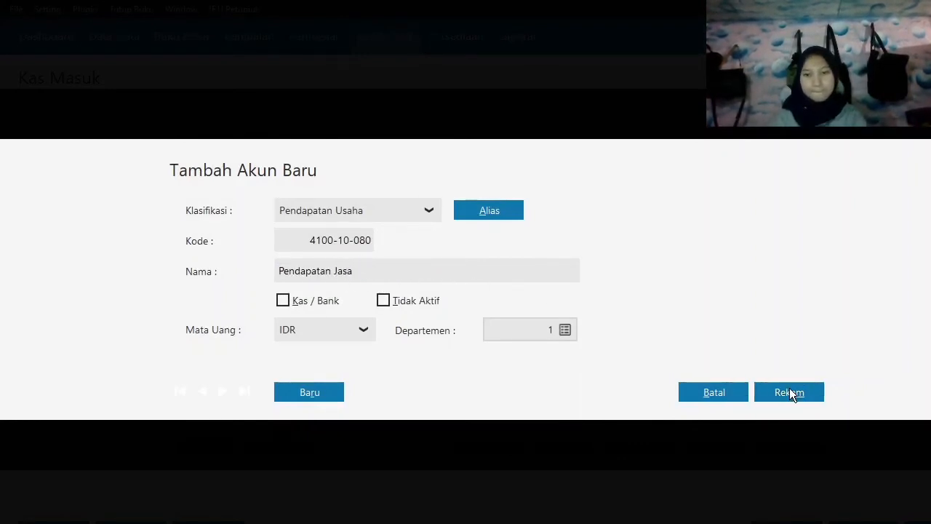
click(793, 394)
Add Pendapatan Jasa as the first allocation line with a credit value of 180,000.
click(788, 445)
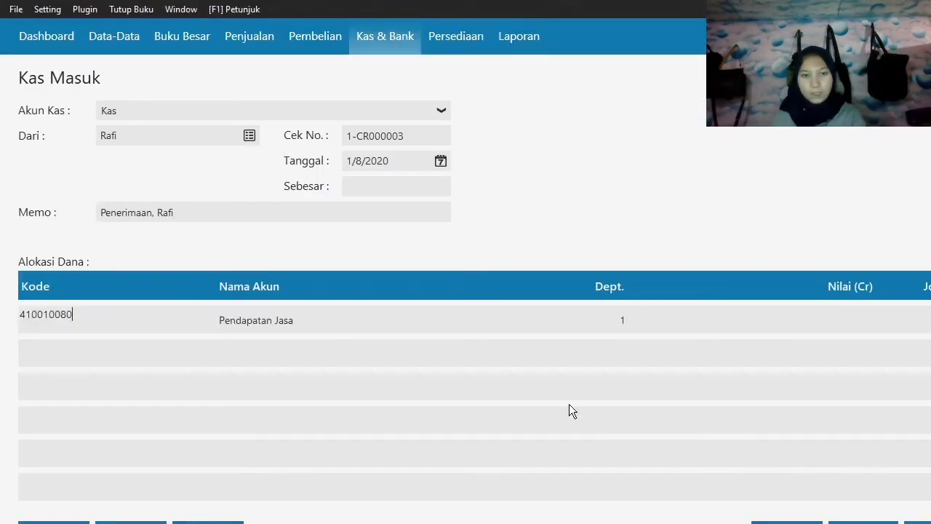
key(Return)
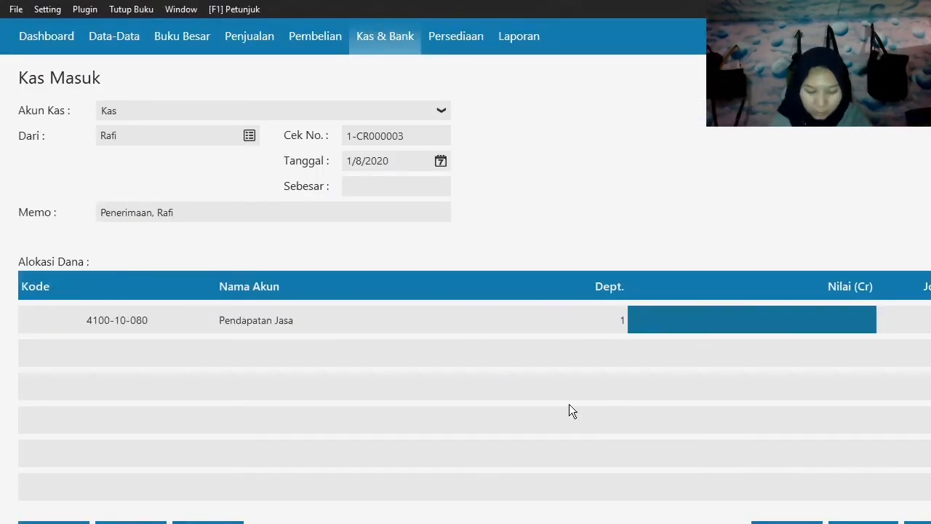
text(180000)
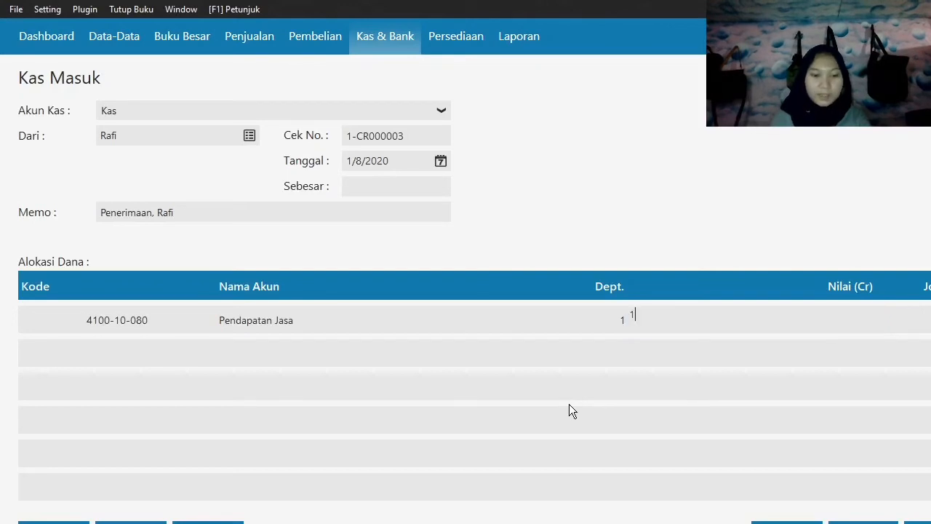
key(Return)
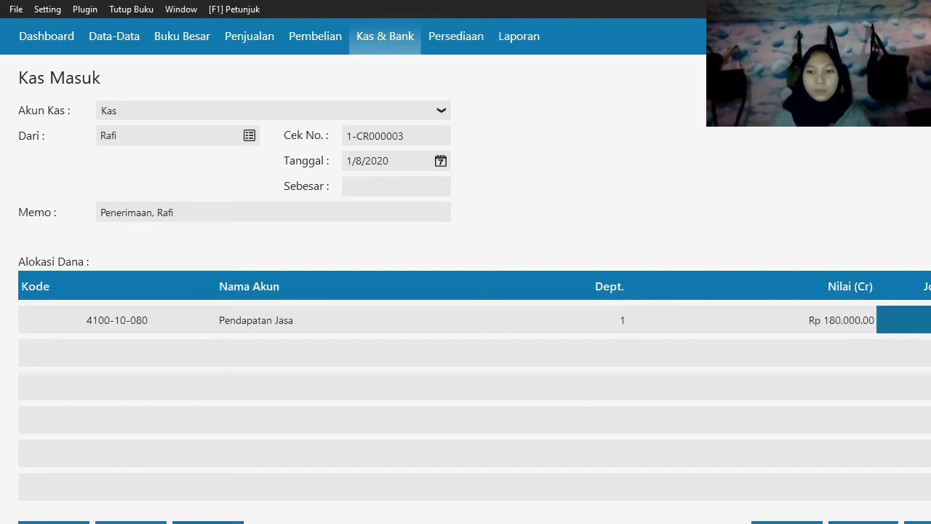
Fill in the received amount (Sebesar) of 180,000, record the Kas Masuk entry and close the form.
click(395, 182)
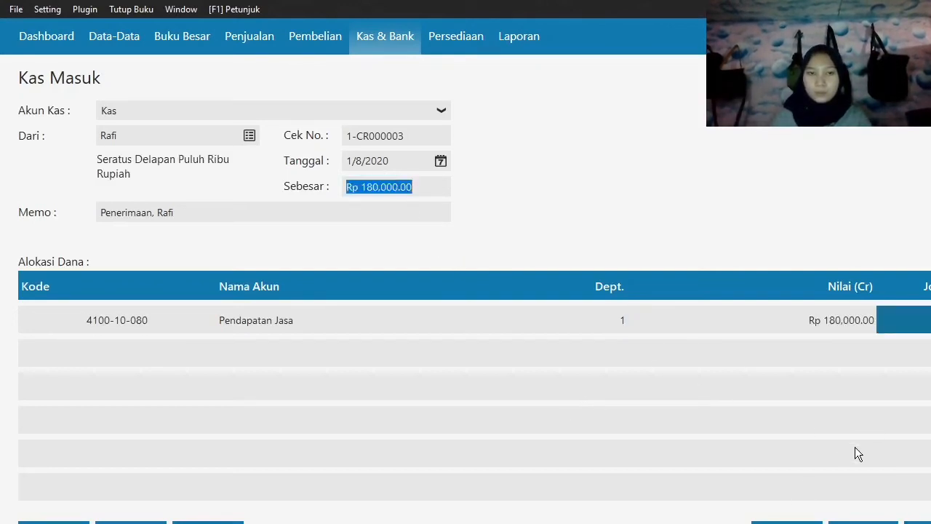
click(918, 522)
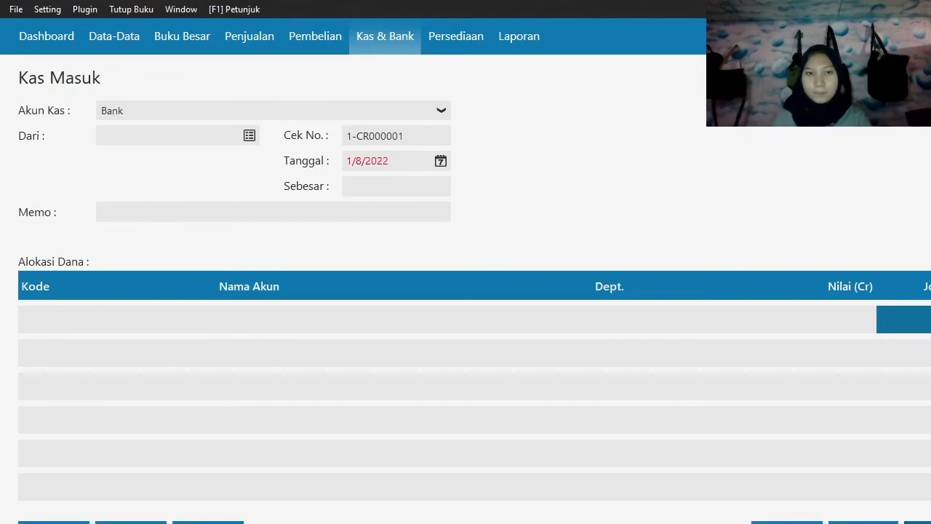
click(787, 522)
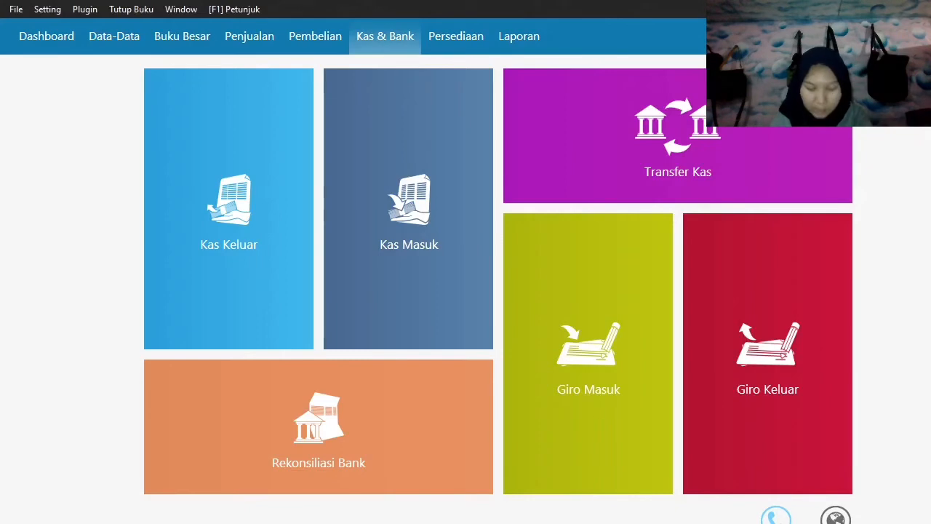
Start a new Pembayaran Hutang Usaha entry with the vendor Toko Semangat as recipient.
click(308, 45)
mouse_move(704, 348)
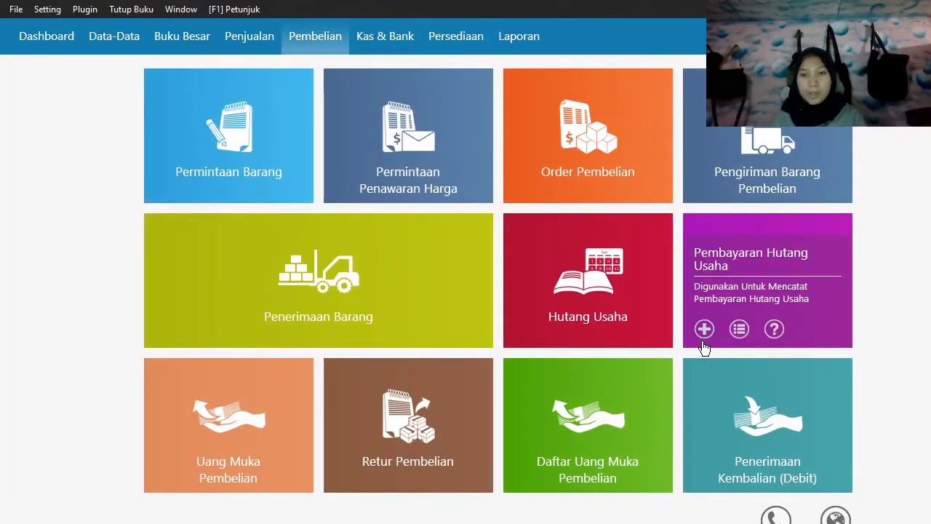
click(704, 331)
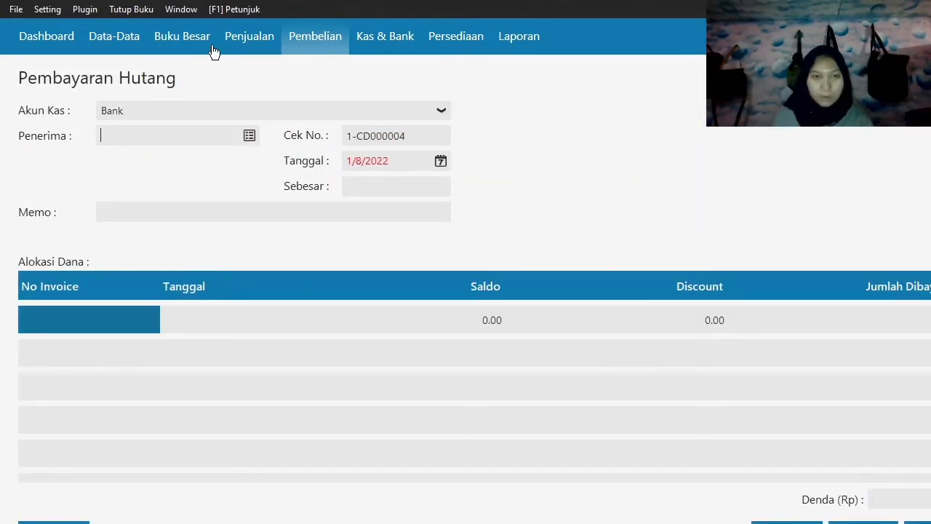
click(249, 135)
click(467, 214)
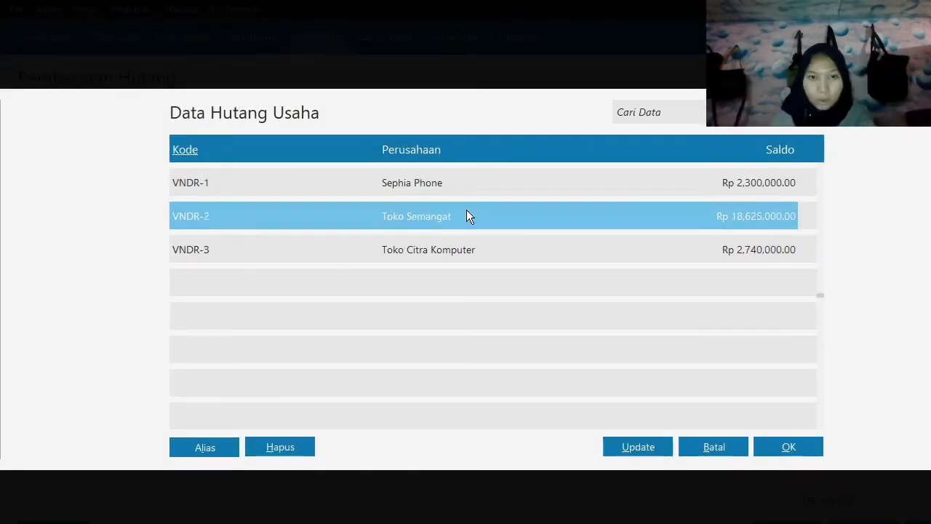
click(810, 449)
Set the date of the Toko Semangat debt payment to 15 January 2020.
click(441, 161)
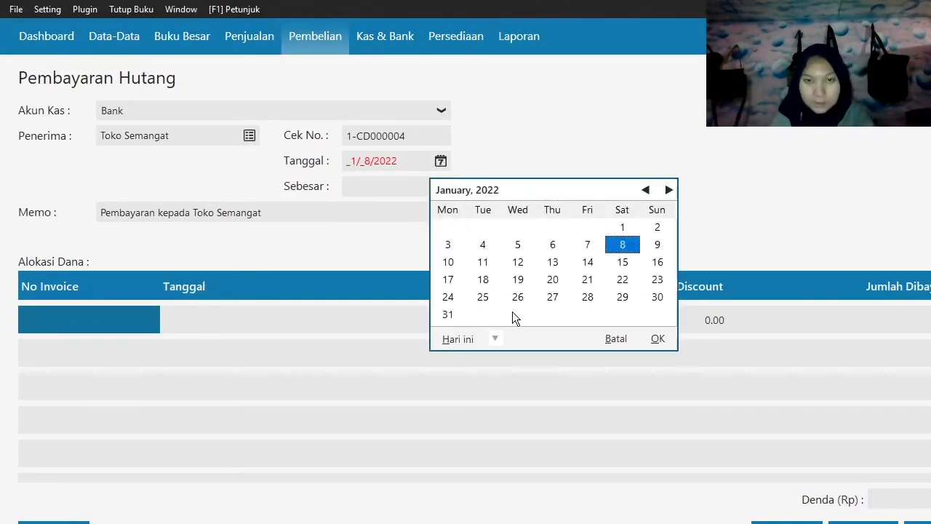
click(495, 338)
click(540, 464)
click(517, 262)
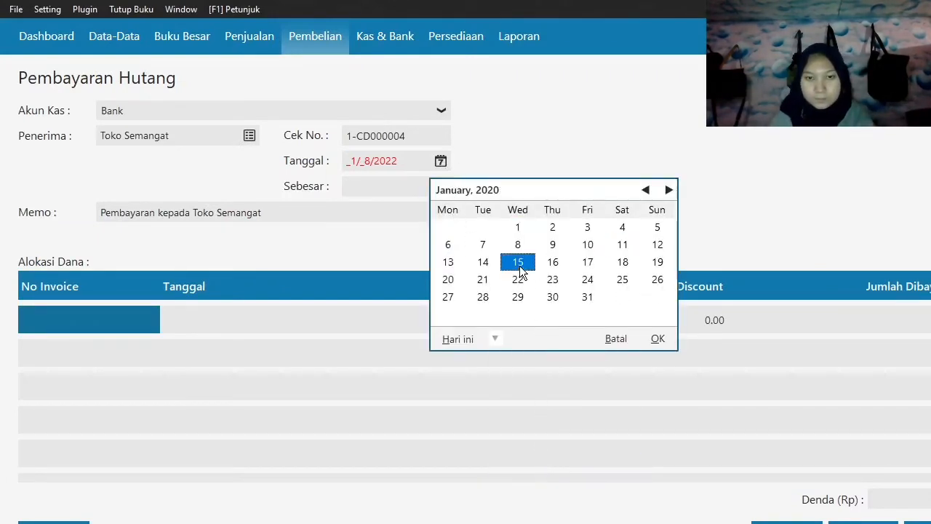
click(658, 339)
key(Tab)
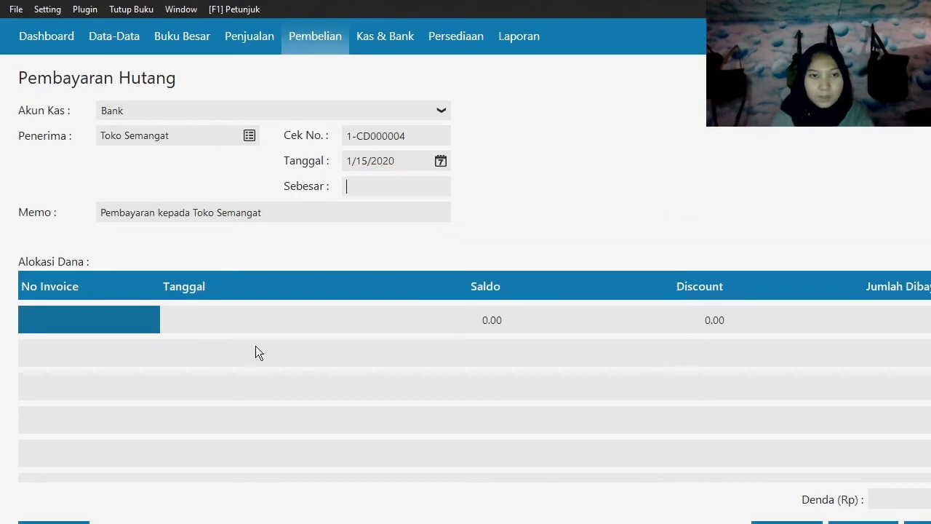
Allocate the Toko Semangat debt payment to invoice XII/243 on the first allocation line.
click(127, 320)
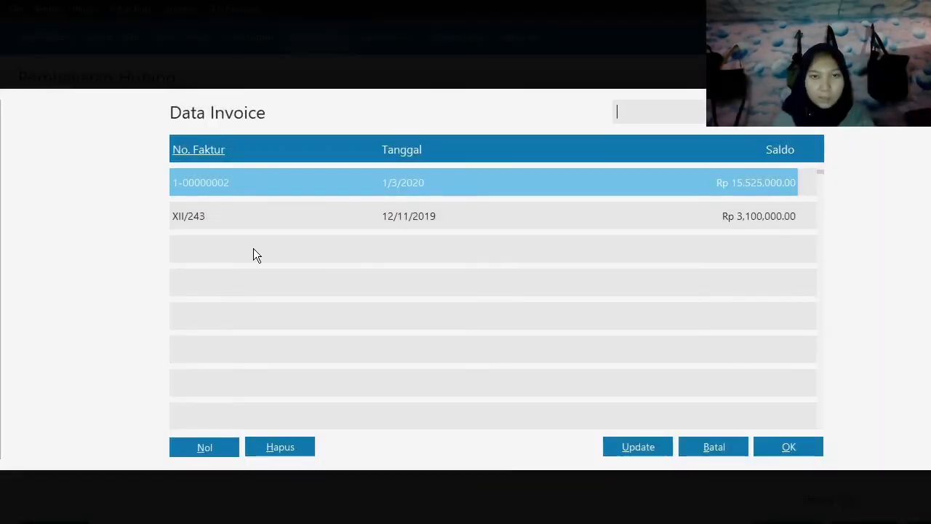
click(394, 217)
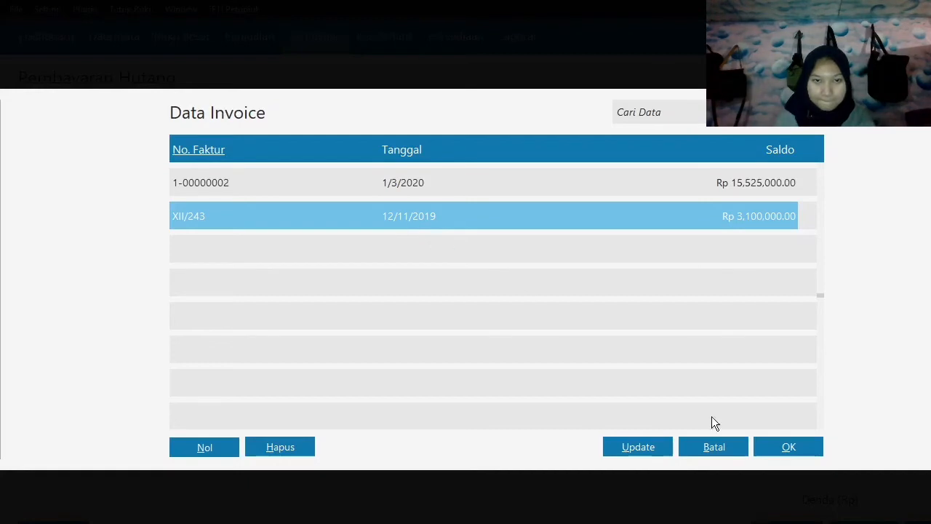
click(778, 446)
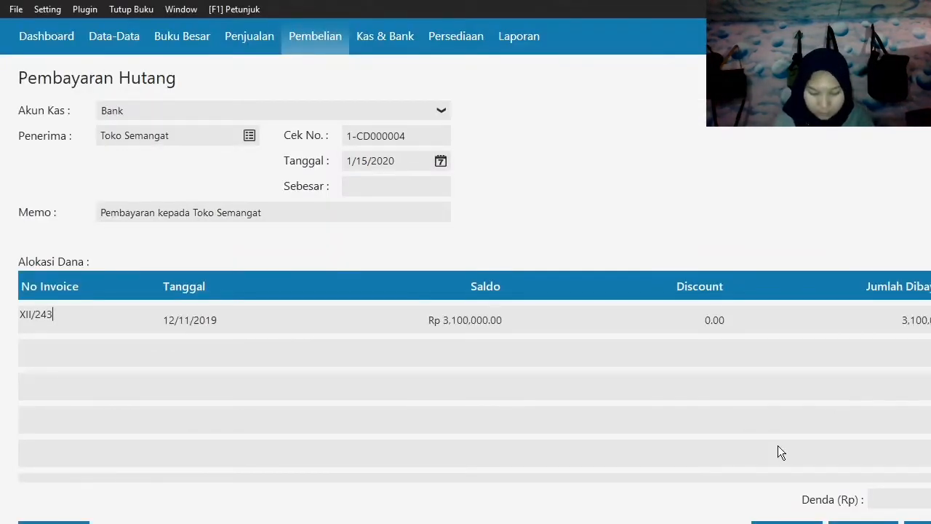
key(Tab)
key(Tab)
key(Tab)
key(Tab)
key(Tab)
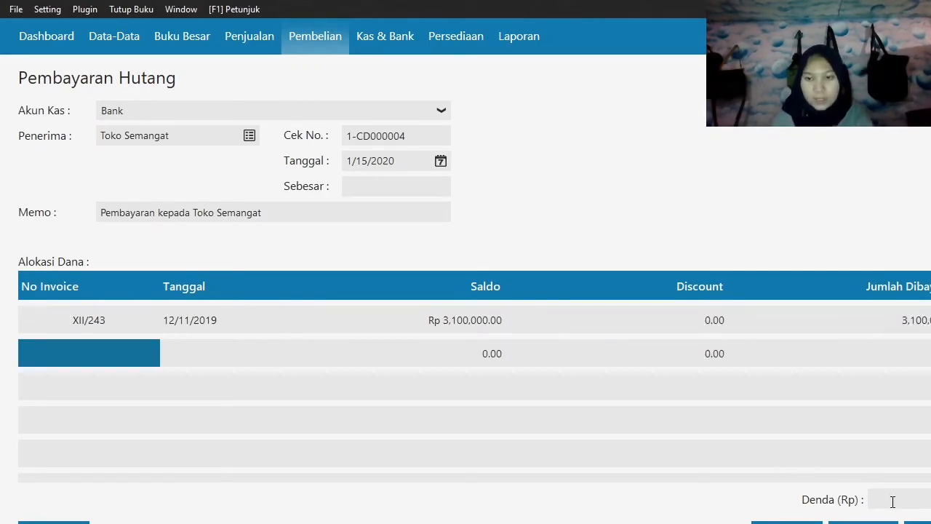
key(Up)
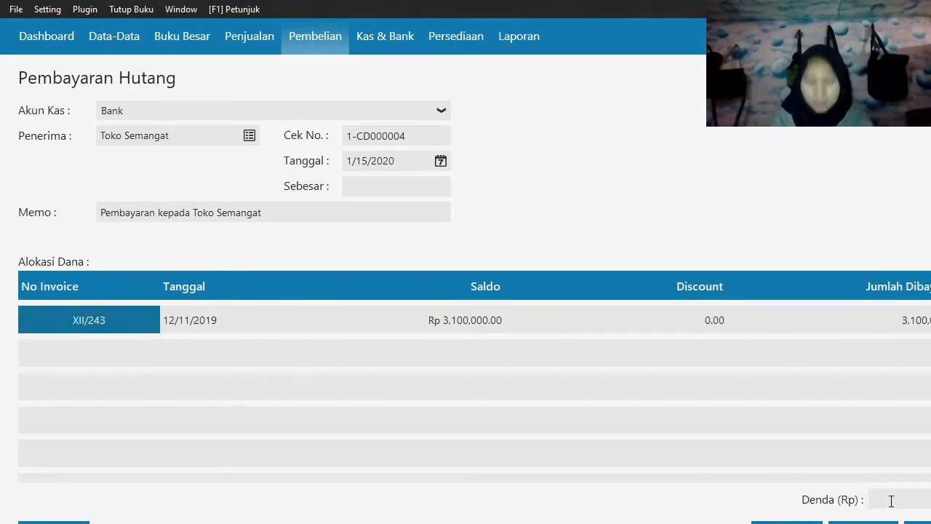
Set the penalty (Denda) to 100,000, fill in the payment amount (Sebesar) of 3,200,000 and record the debt payment.
click(891, 501)
text(1)
text(0000)
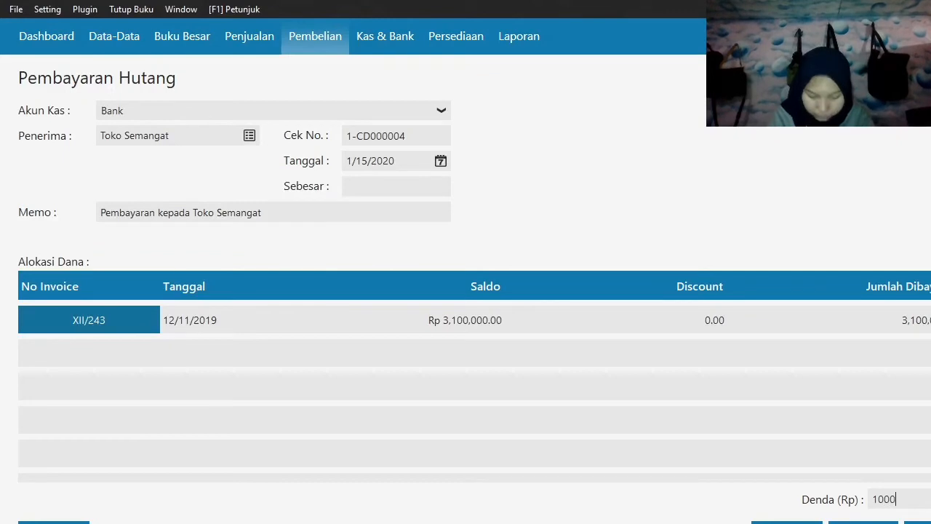
key(Tab)
click(378, 186)
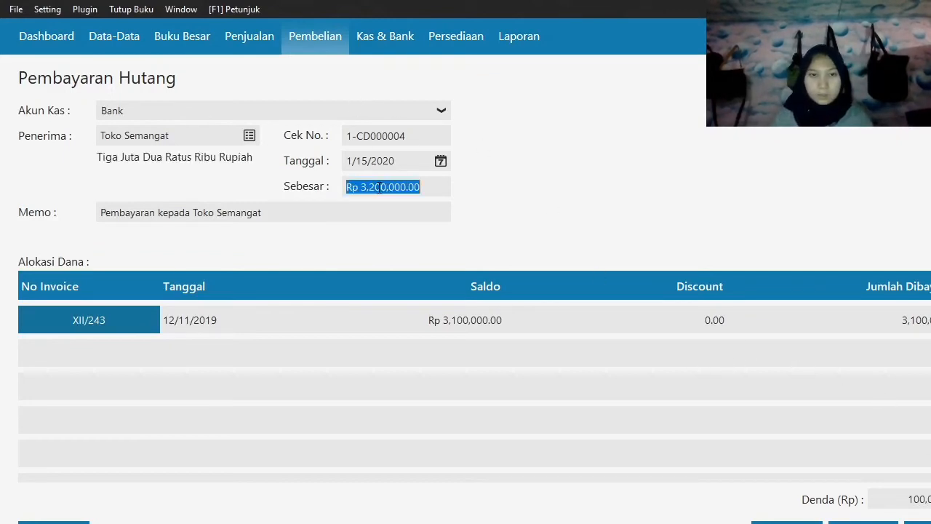
key(Tab)
click(918, 523)
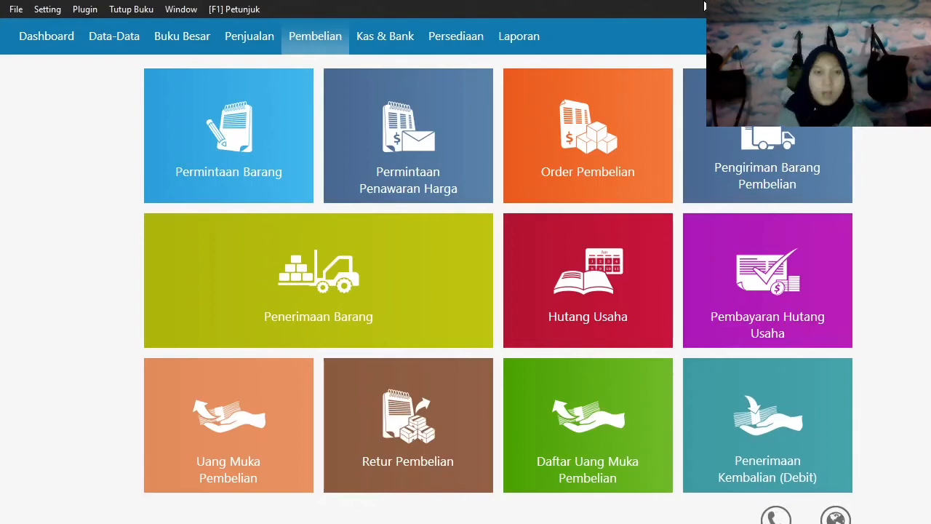
Start a new Pembayaran Piutang Usaha entry with Kas as the cash account and Toko Berkat as the payer.
click(257, 37)
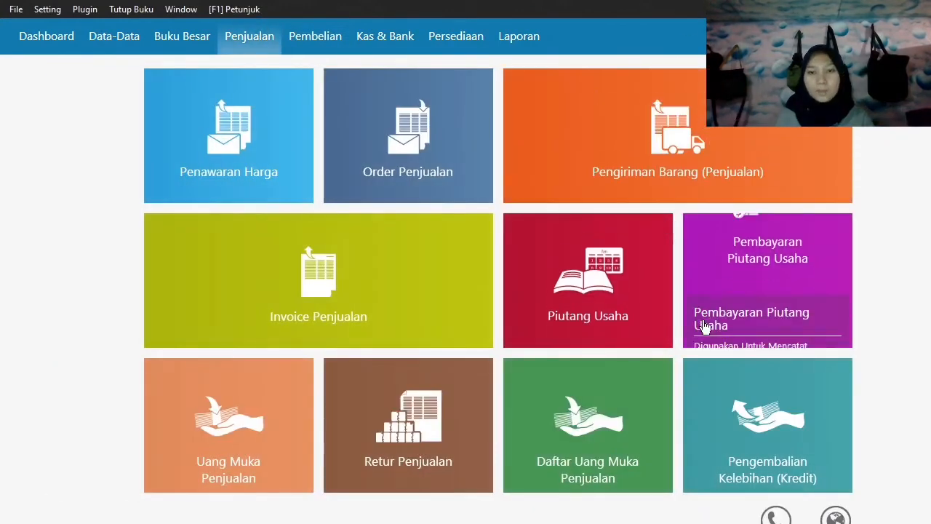
click(704, 330)
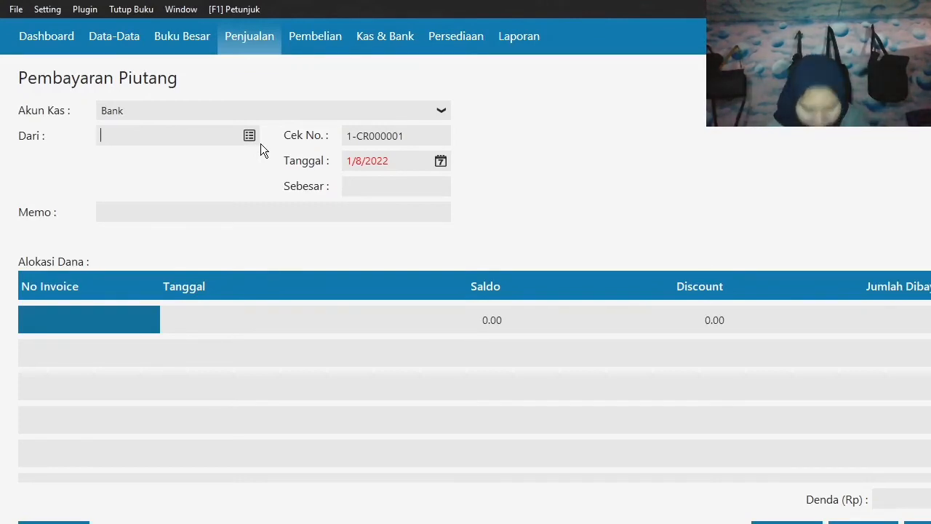
click(235, 111)
click(194, 151)
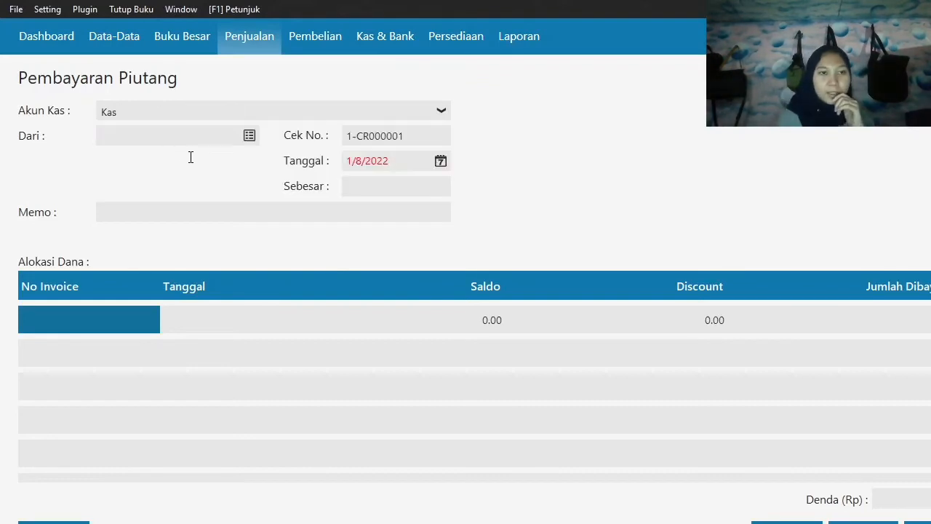
click(251, 142)
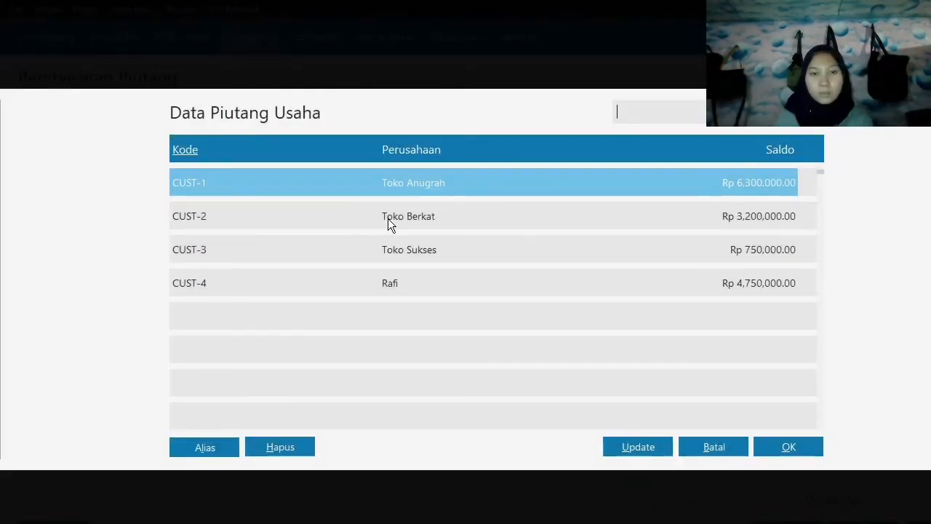
click(388, 224)
click(781, 449)
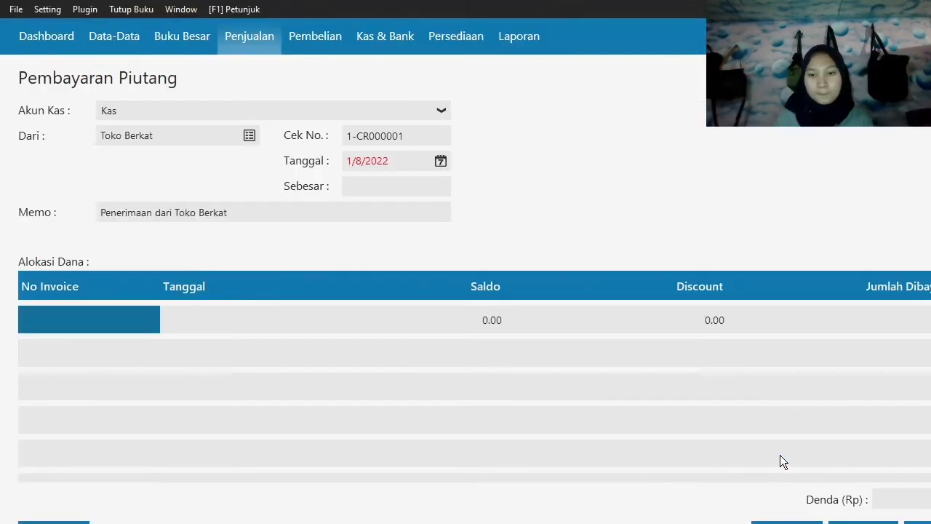
Set the date of the Toko Berkat receivable payment to 17 January 2020.
click(441, 161)
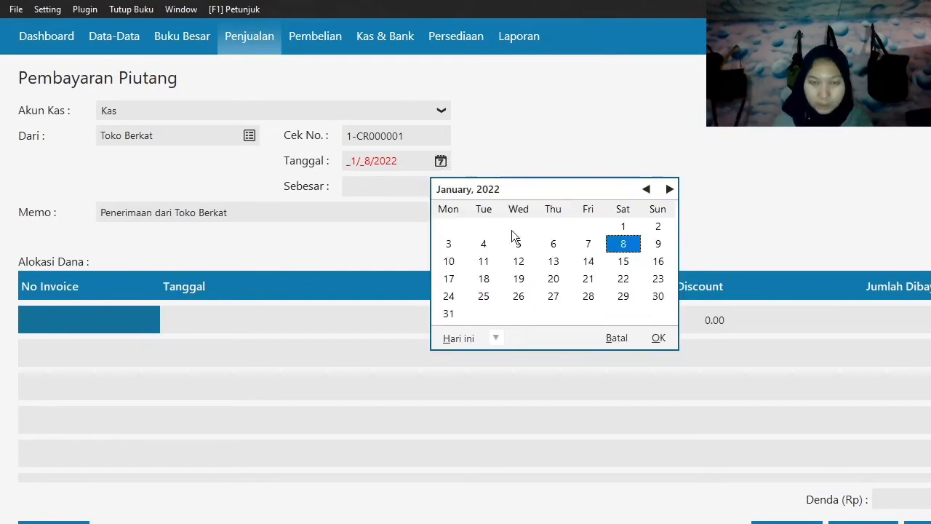
click(495, 338)
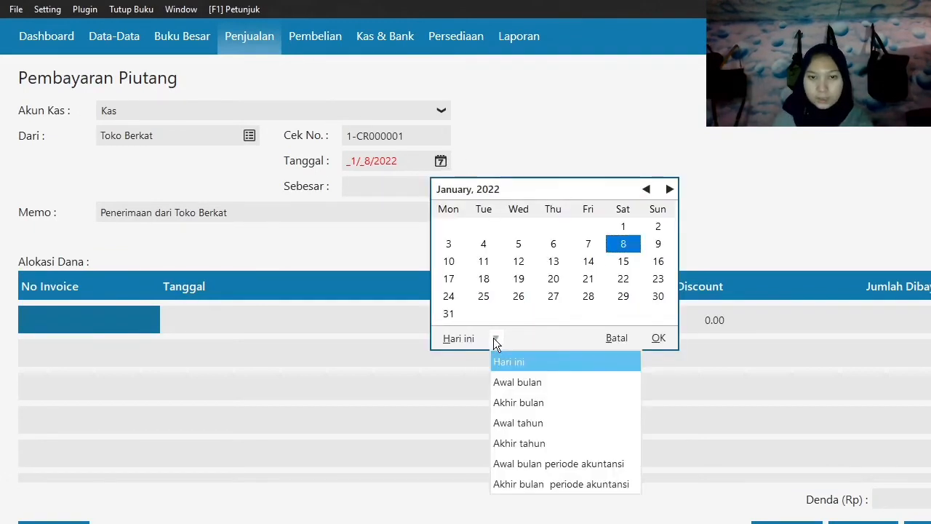
click(572, 463)
click(591, 263)
click(657, 338)
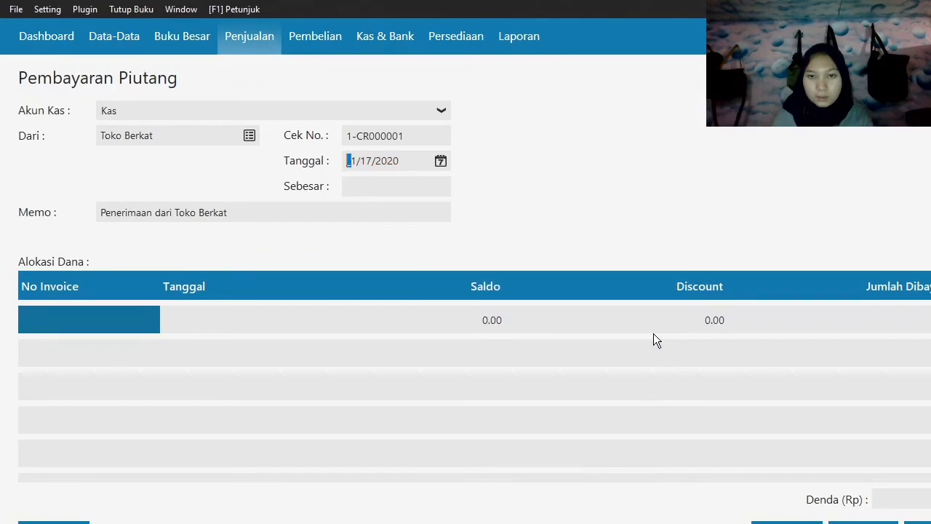
Allocate the receivable payment to invoice INV-003 with a discount of 200,000.
click(97, 317)
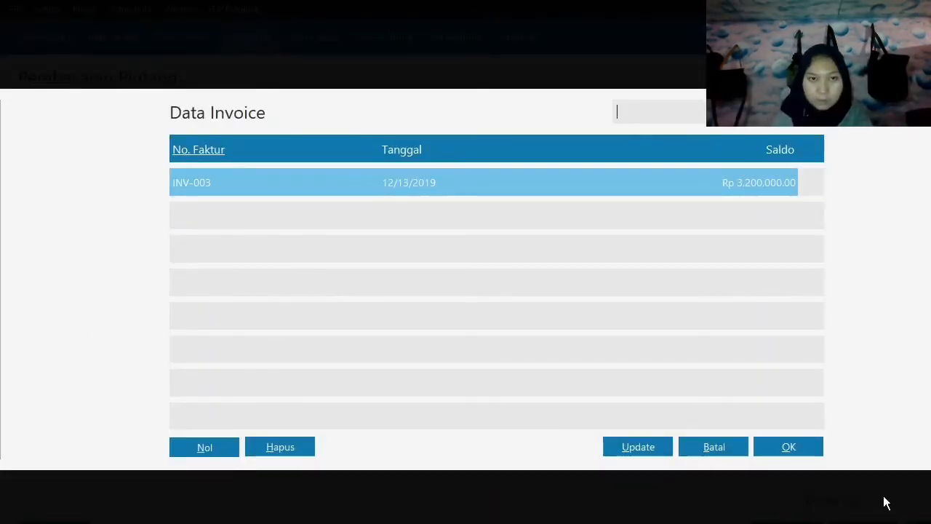
click(793, 448)
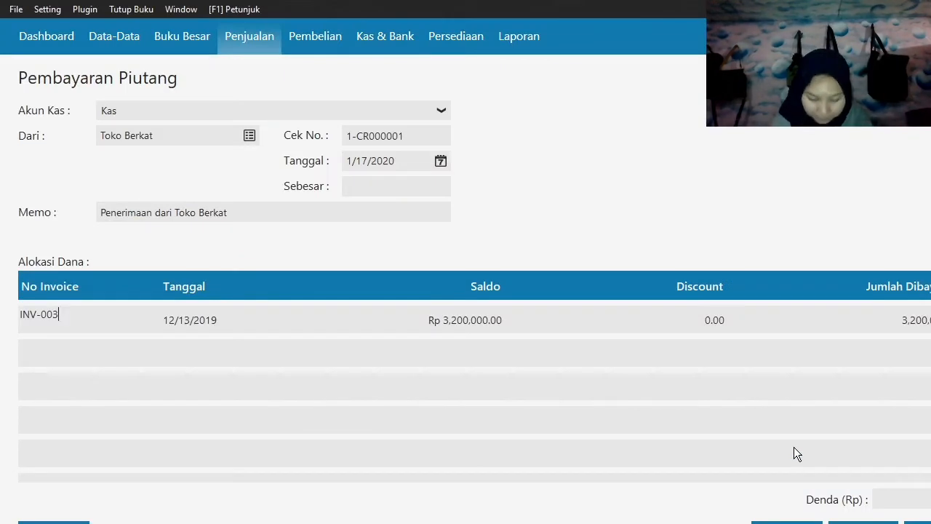
key(Tab)
key(Tab)
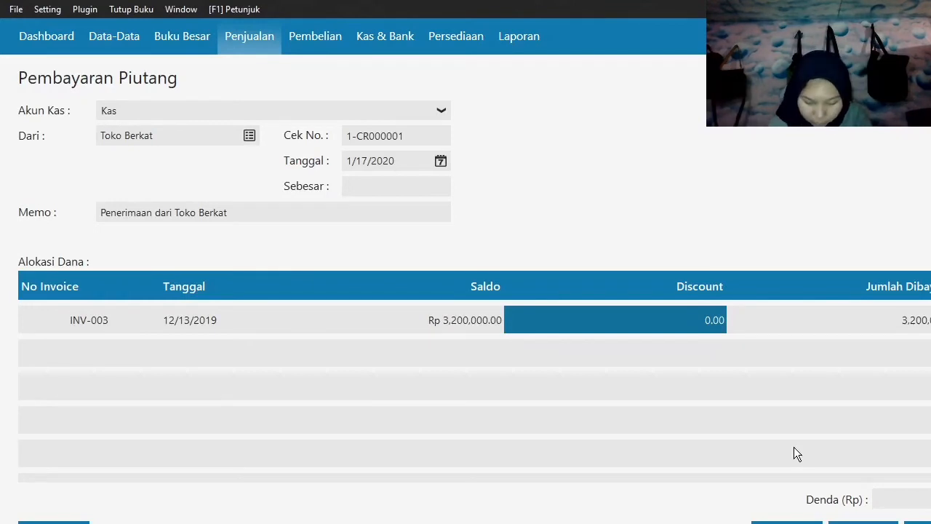
text(200000)
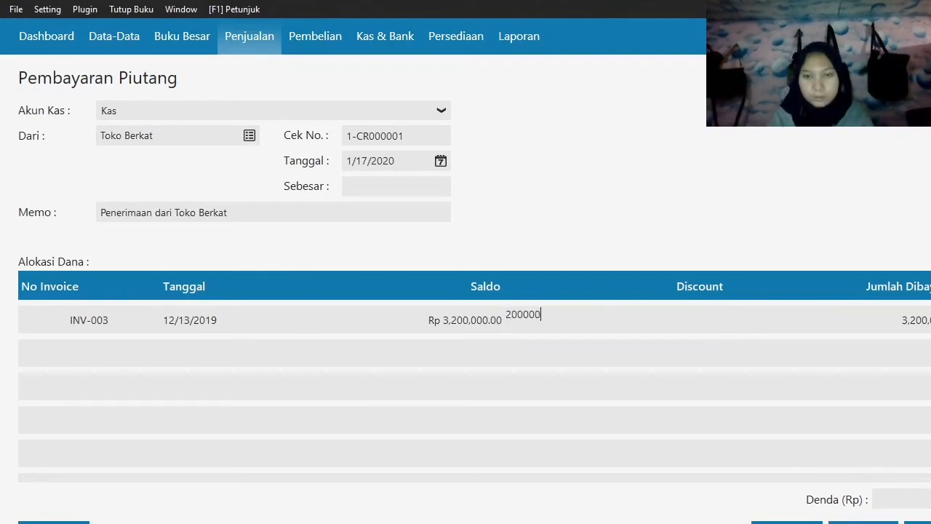
key(Tab)
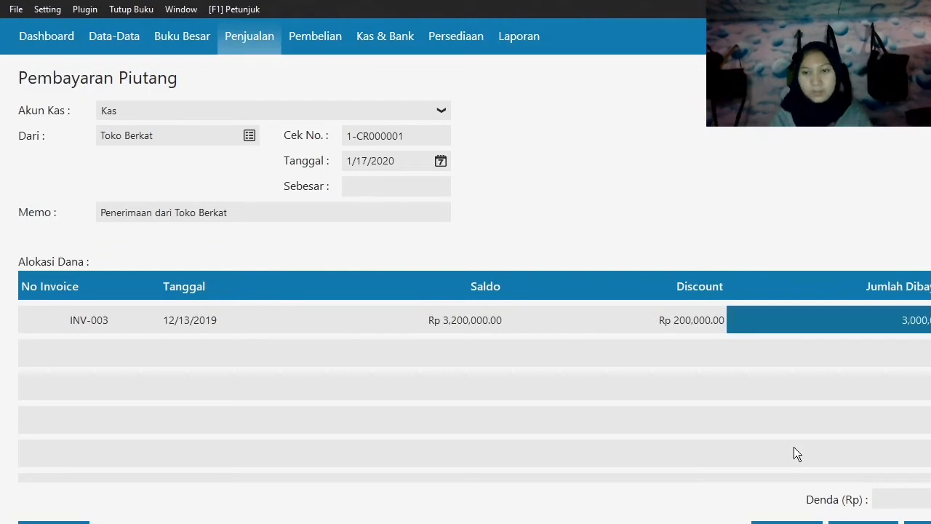
Fill in the received amount (Sebesar) of 3,000,000, record the Toko Berkat receivable payment and close the form.
click(367, 181)
click(418, 210)
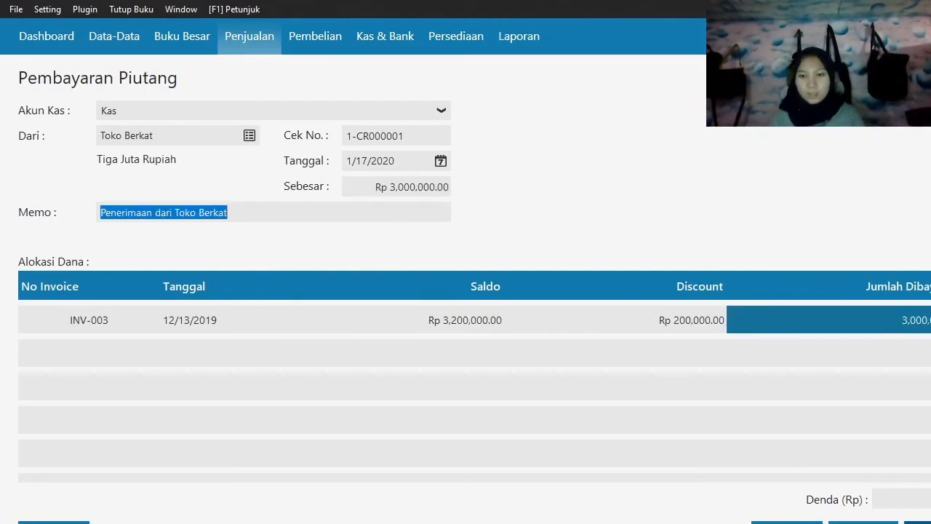
click(919, 523)
click(789, 522)
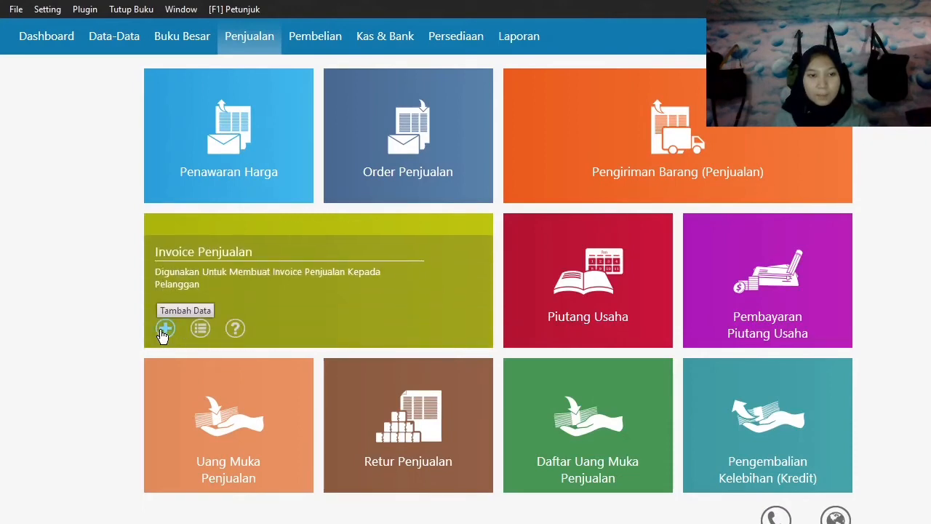
Start a new Invoice Penjualan entry with Toko Berkat as the customer.
click(161, 329)
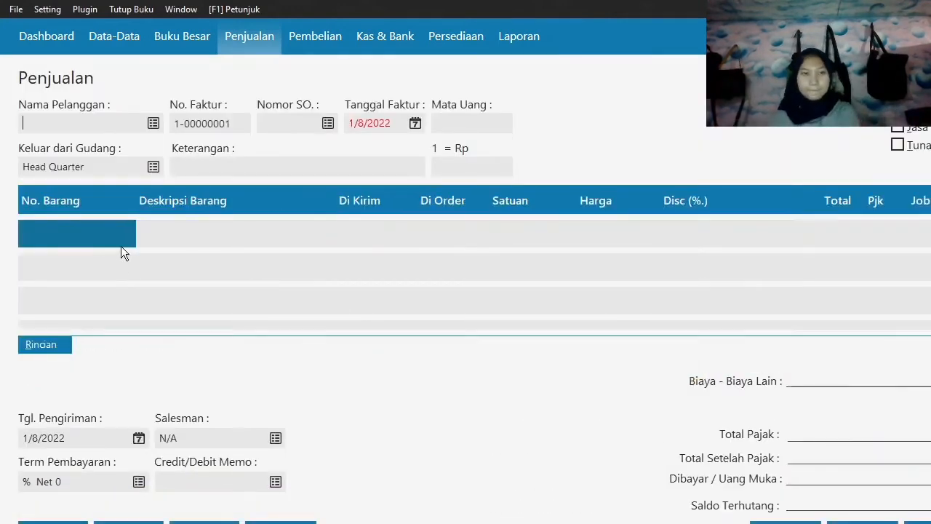
click(154, 124)
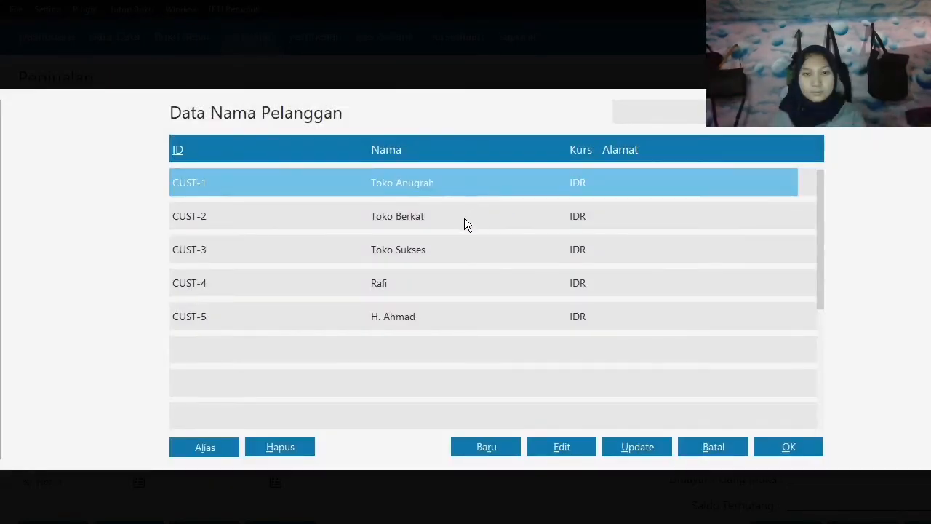
click(464, 217)
click(810, 447)
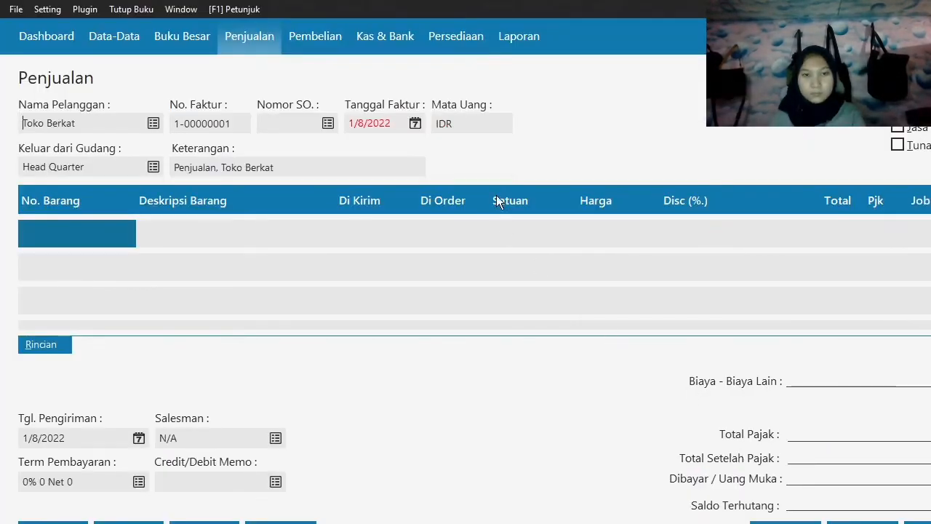
Set the invoice date (Tanggal Faktur) of the Toko Berkat sale to 19 January 2020.
click(414, 124)
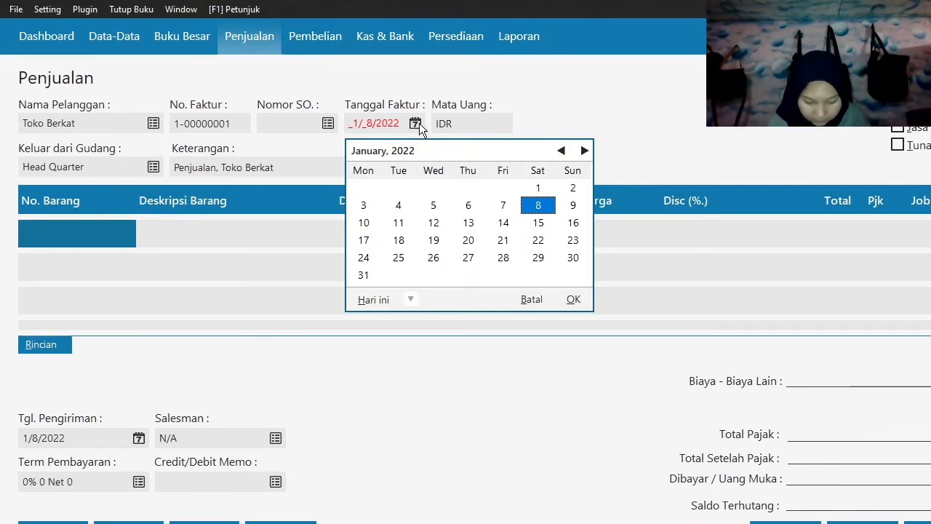
click(410, 299)
click(437, 426)
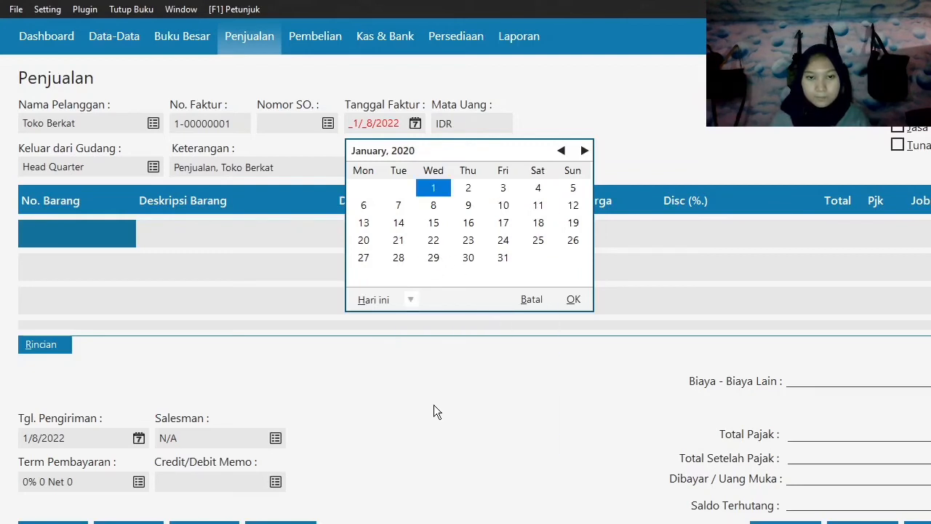
click(575, 225)
click(573, 299)
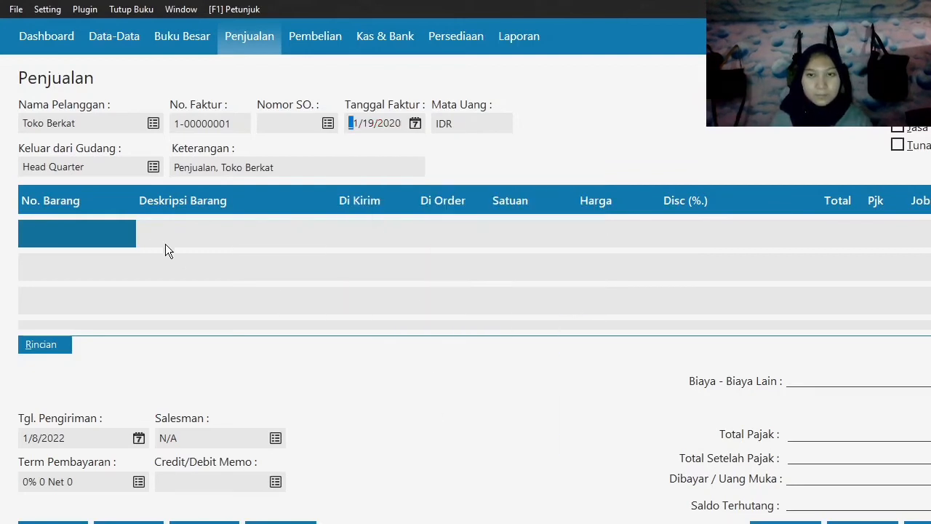
Add item B-001 Baterai Samsung as the first invoice line with 5 pieces shipped at a price of 75,000.
double_click(115, 232)
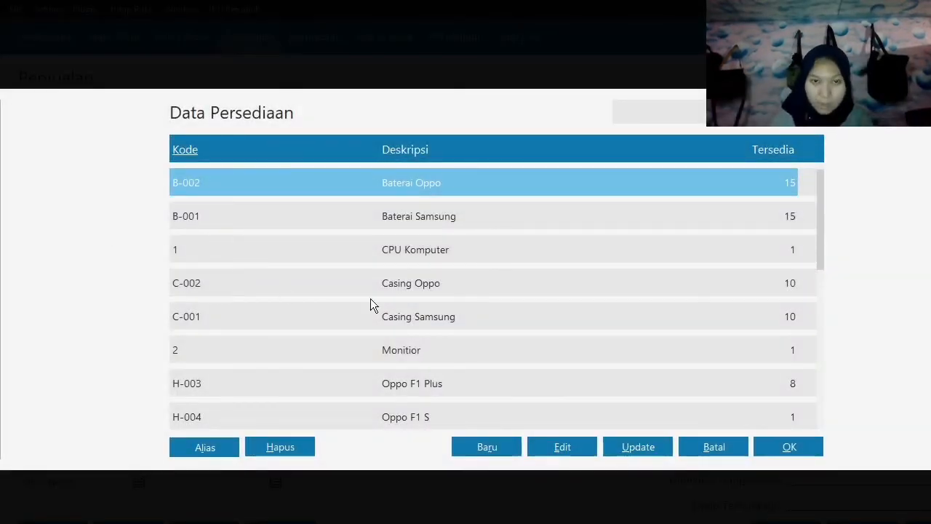
click(452, 216)
click(788, 445)
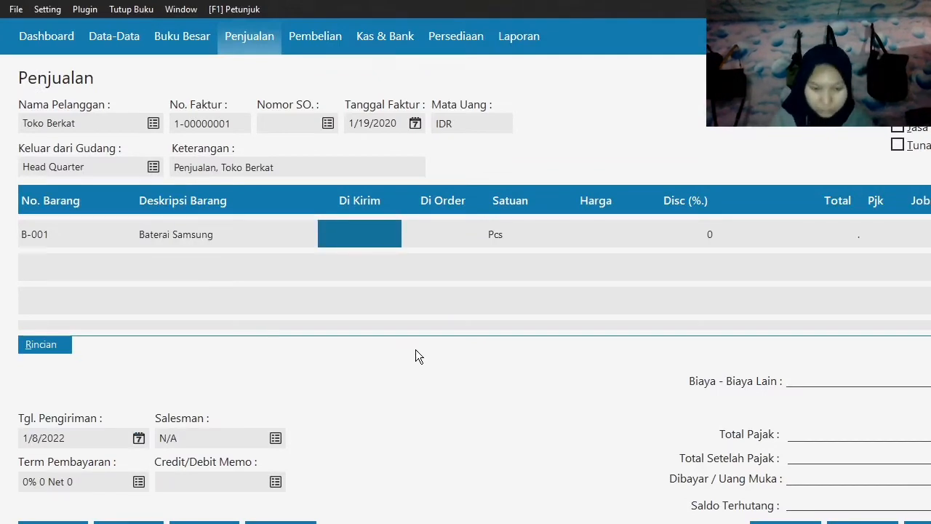
text(5)
key(Tab)
key(Tab)
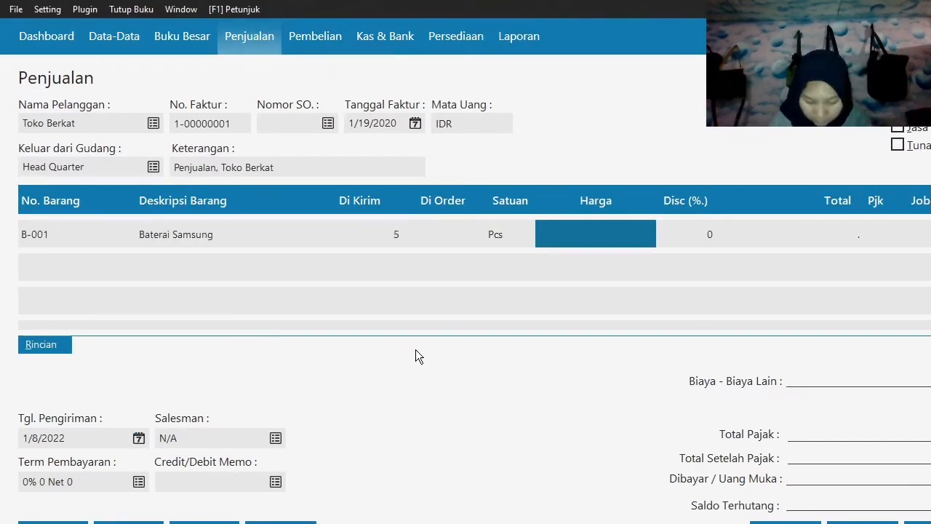
text(75000)
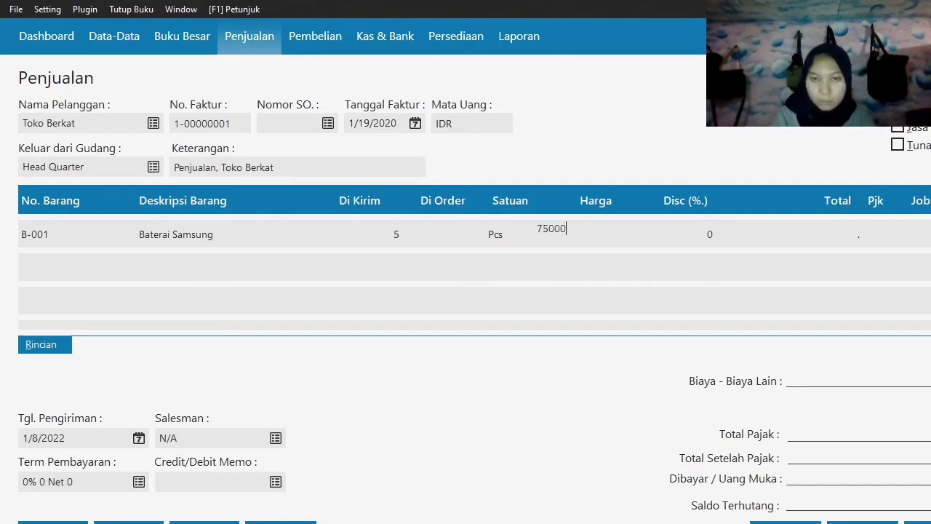
key(Tab)
key(Tab)
key(Tab)
key(Tab)
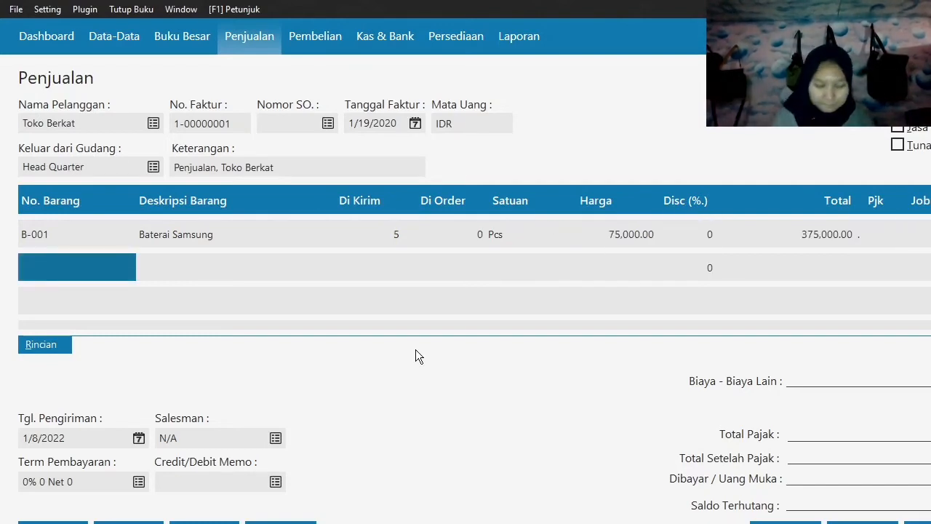
Add item B-002 Baterai Oppo as the second invoice line with 6 pieces shipped at a price of 65,000.
double_click(70, 267)
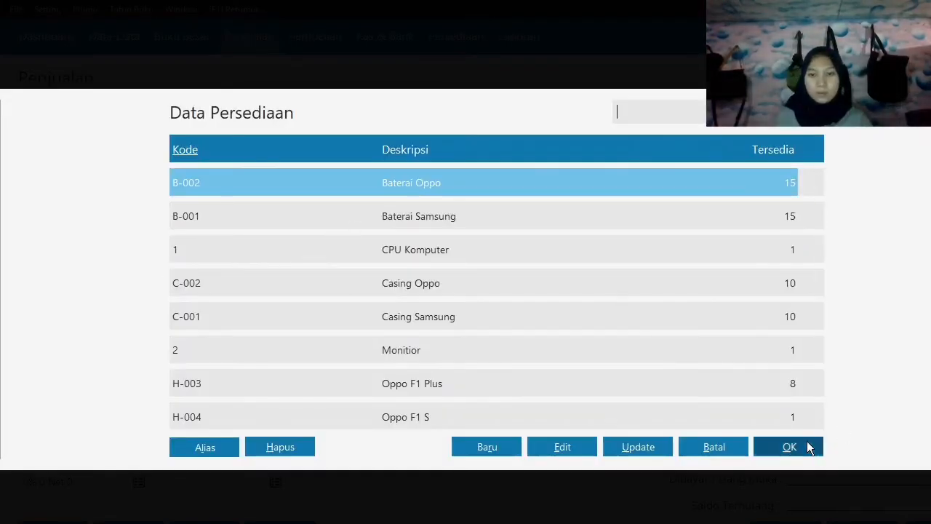
click(807, 442)
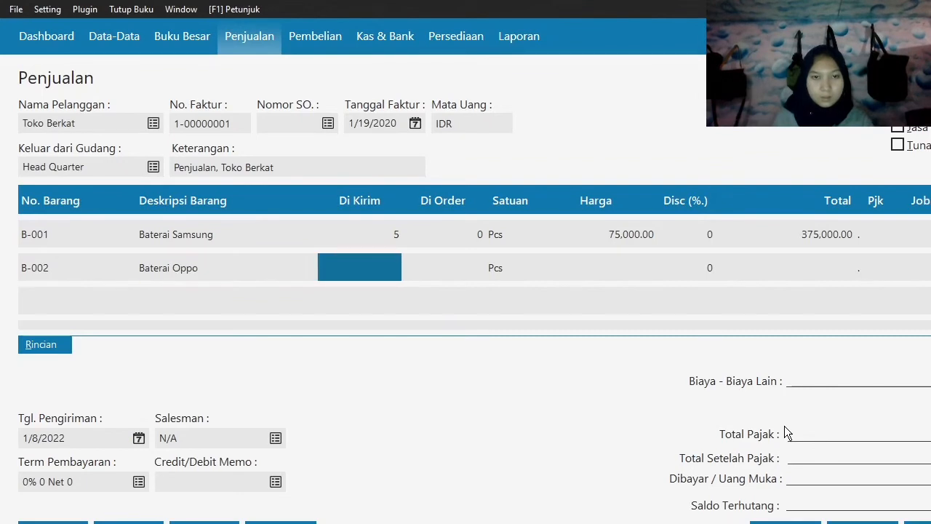
text(6)
key(Return)
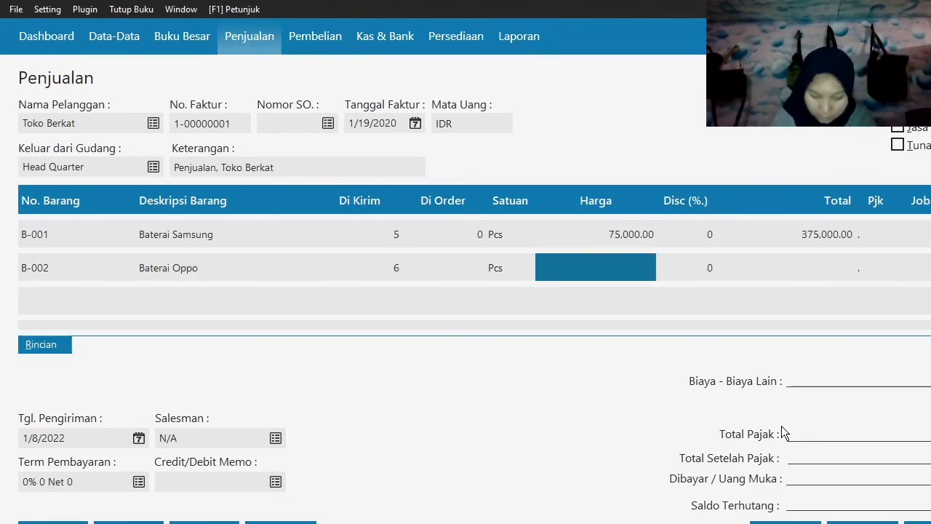
text(65000)
key(Return)
key(Return)
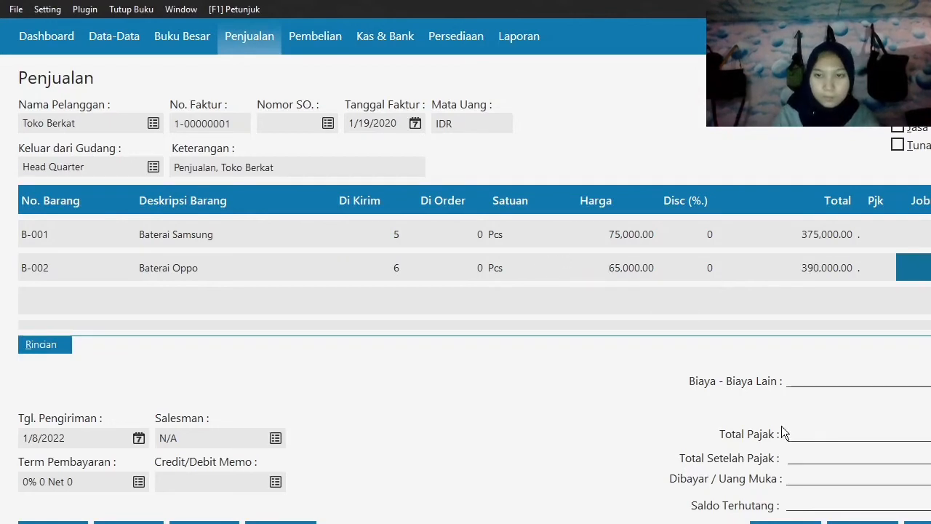
key(Return)
Add item C-001 Casing Samsung as the third invoice line with 4 pieces shipped at a price of 160,000.
double_click(92, 299)
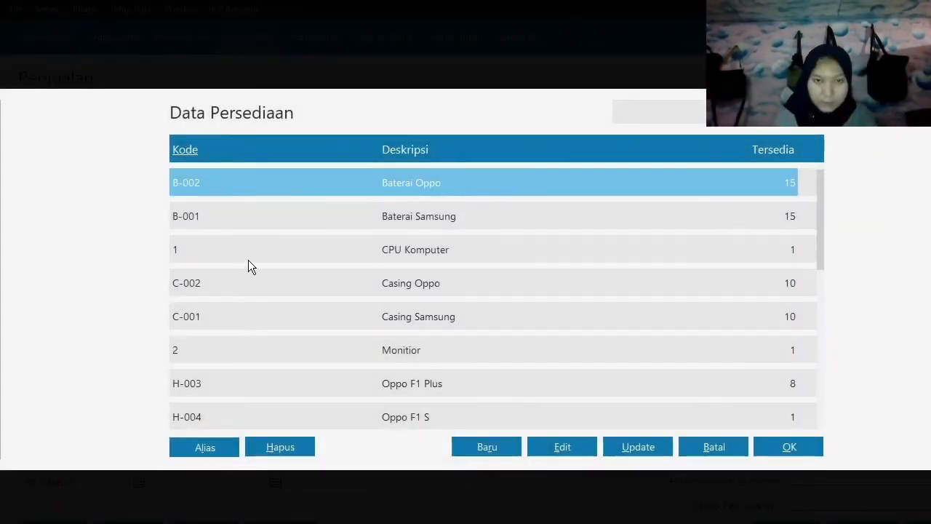
click(451, 314)
click(776, 451)
key(Return)
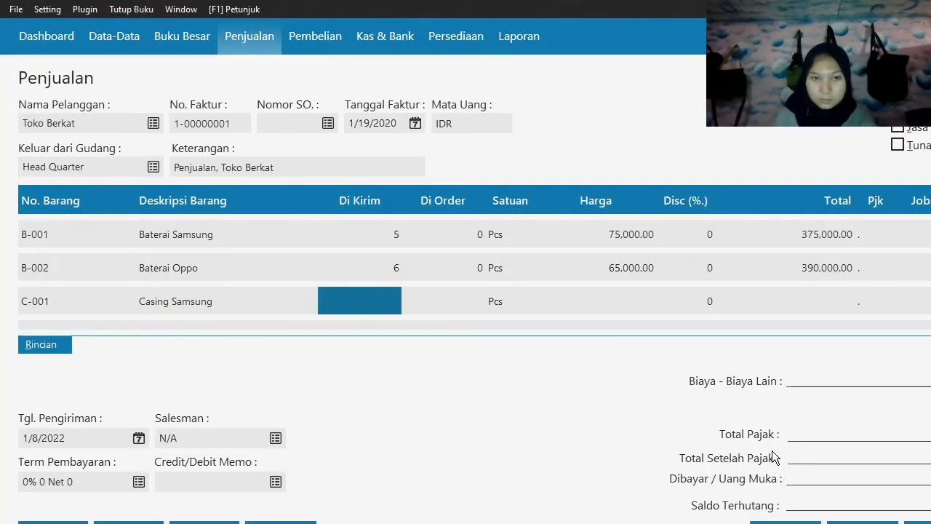
text(4)
key(Return)
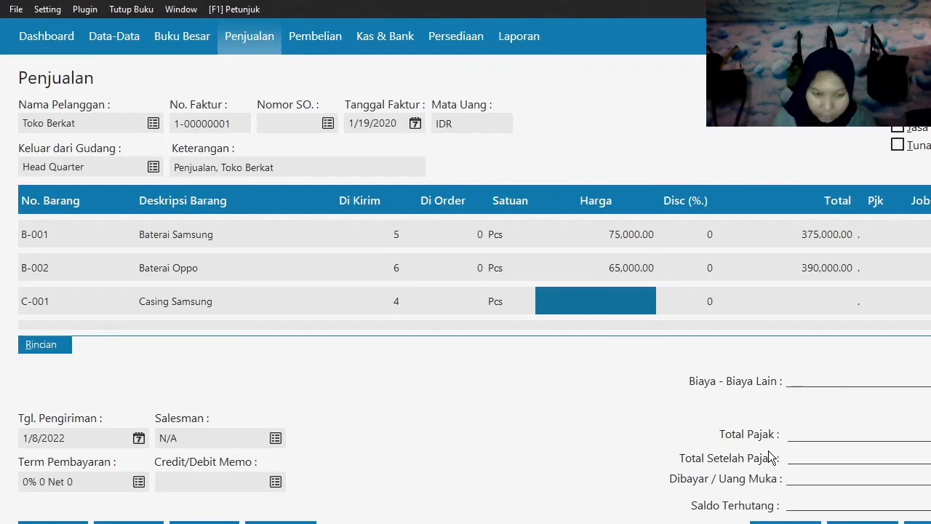
text(160000)
key(Return)
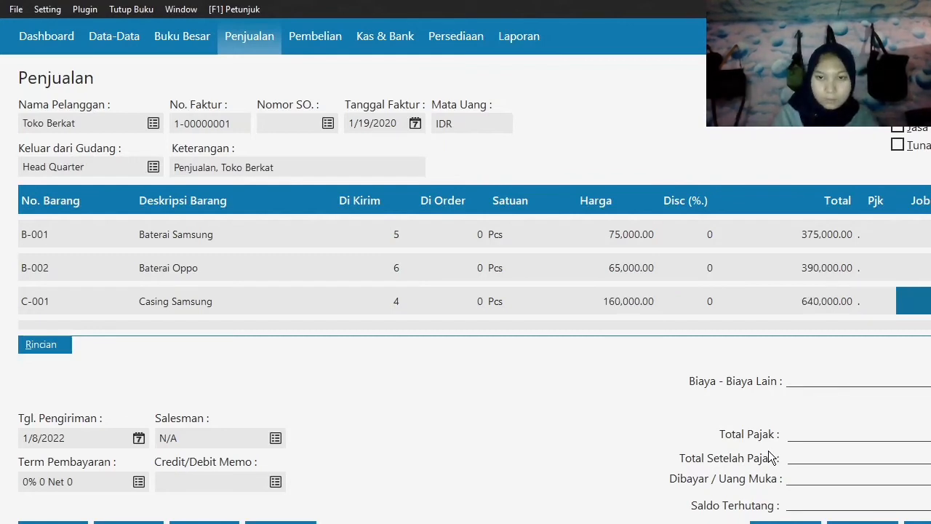
key(Return)
Add item C-002 Casing Oppo as the fourth invoice line with 5 pieces at 65,000, and close the invoice form.
click(45, 301)
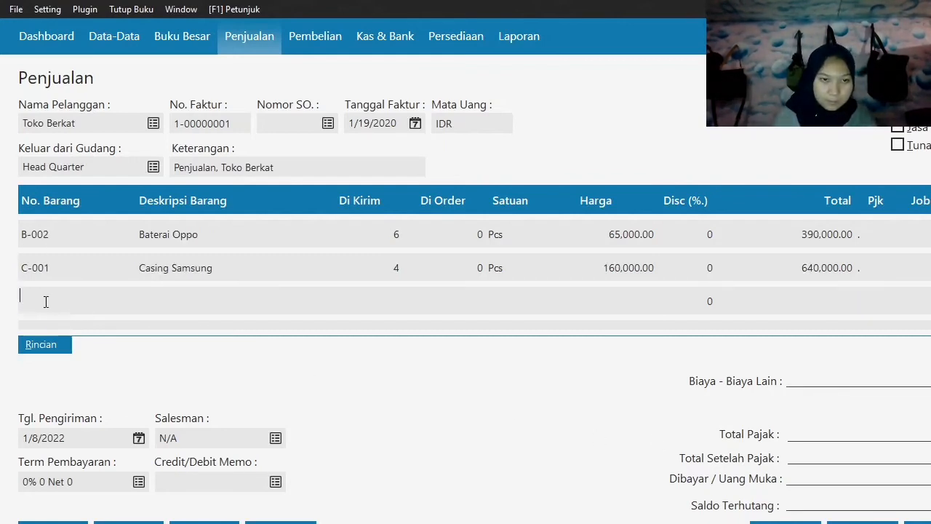
double_click(45, 301)
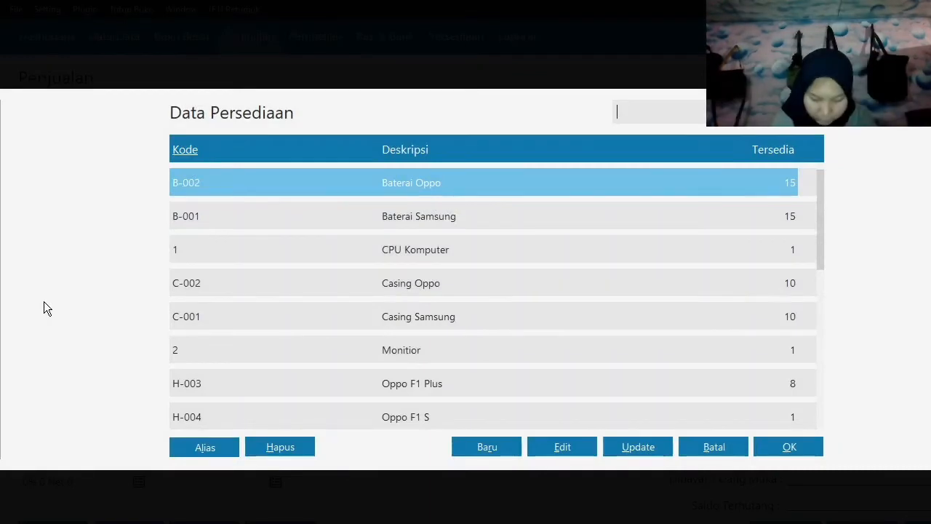
click(466, 281)
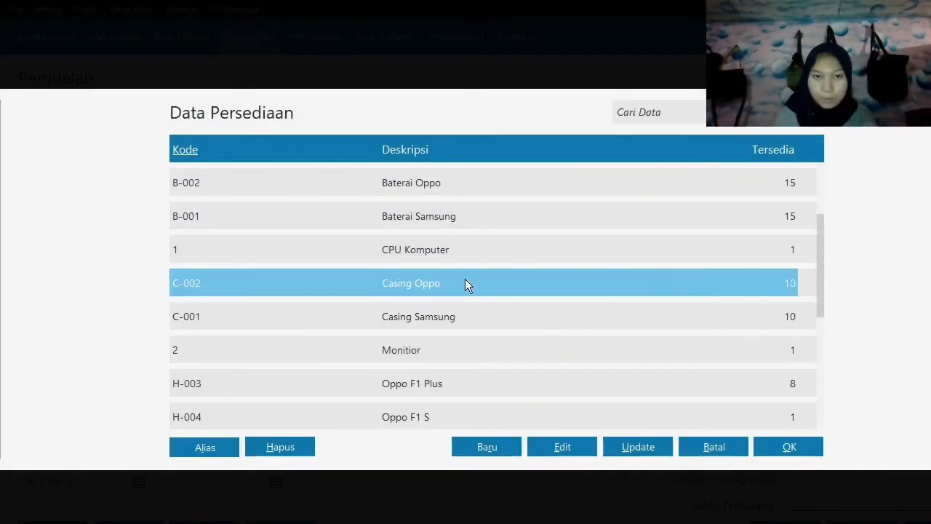
click(811, 447)
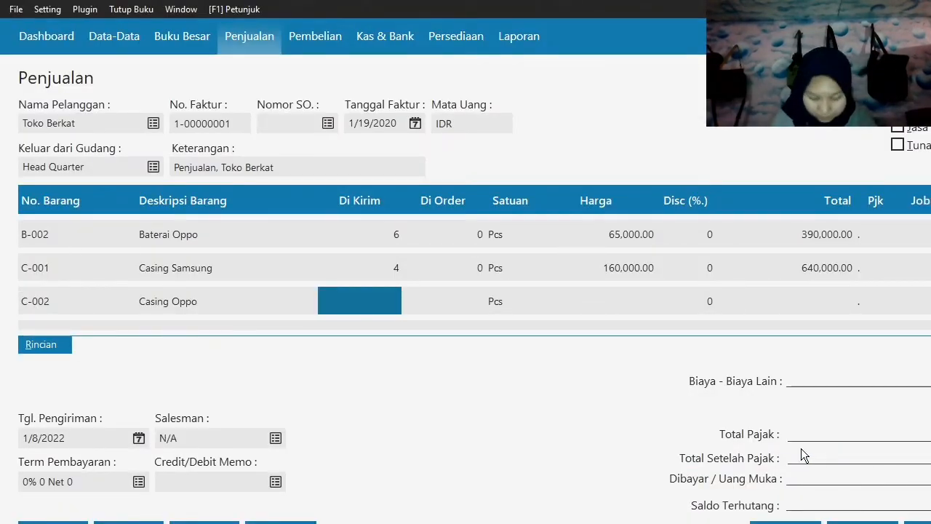
text(5)
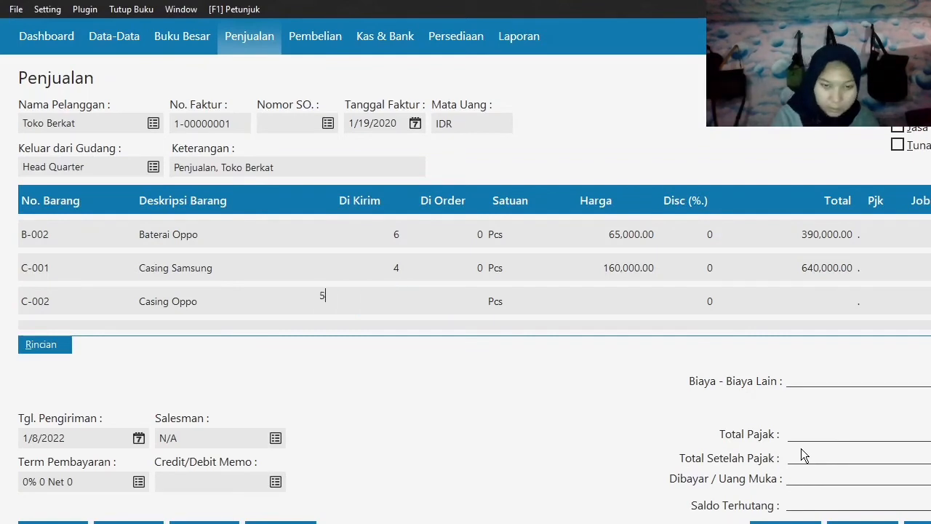
key(Tab)
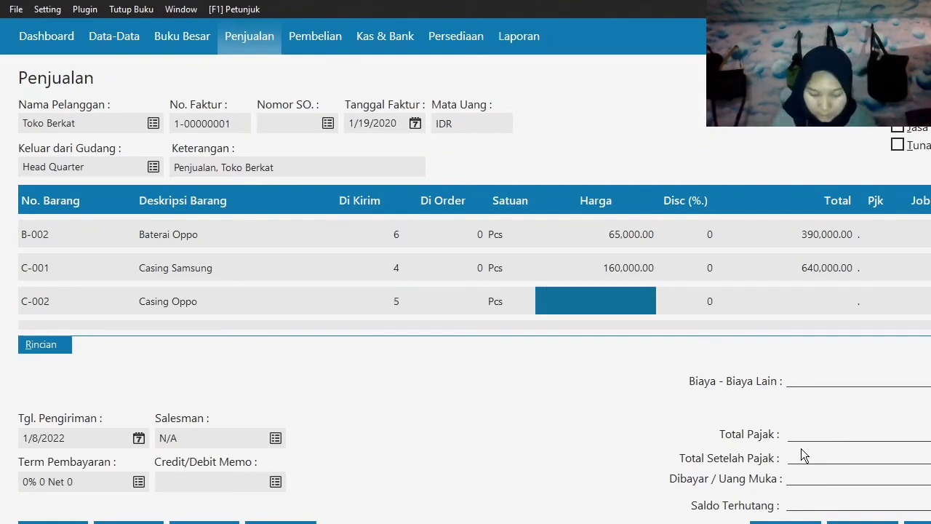
text(65,000)
key(Tab)
key(Tab)
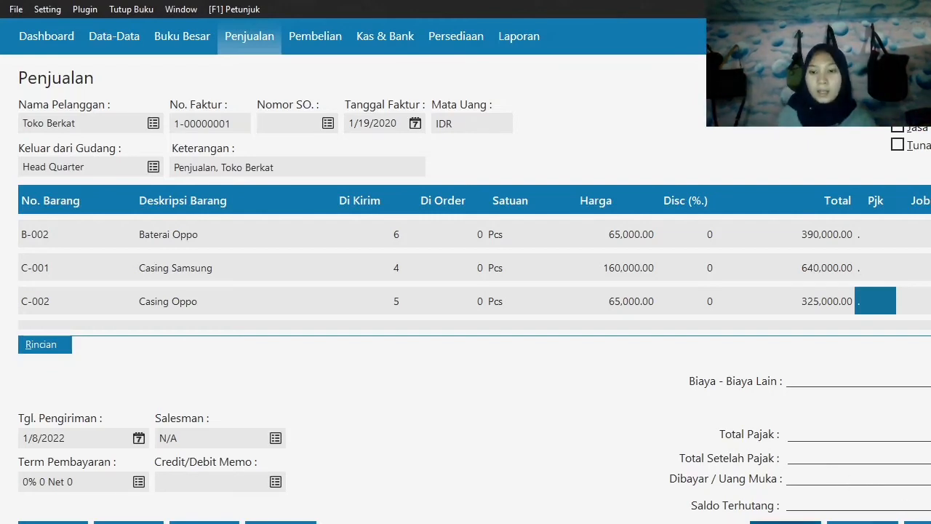
click(786, 522)
Start a new Uang Muka Penjualan entry with Kas as the cash account and Toko Berkat as the customer.
mouse_move(211, 422)
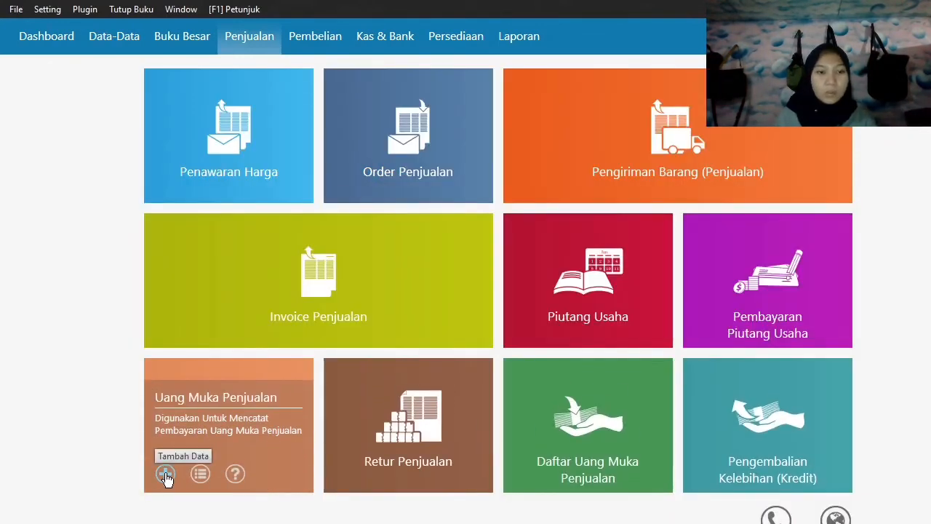
click(166, 474)
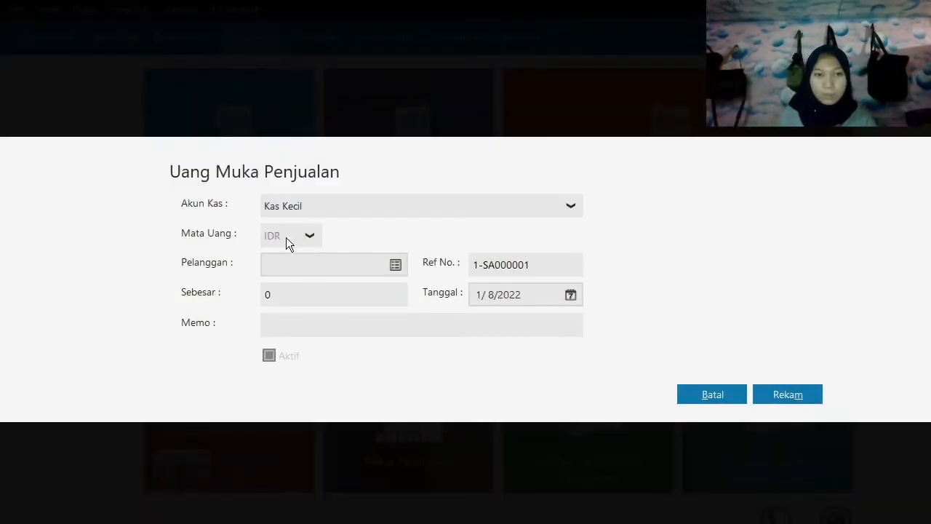
click(293, 206)
click(297, 252)
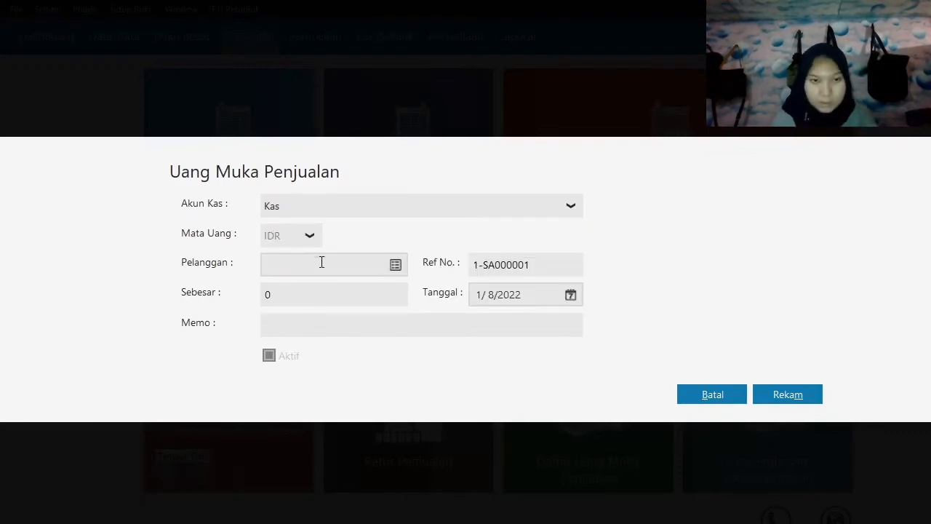
click(398, 271)
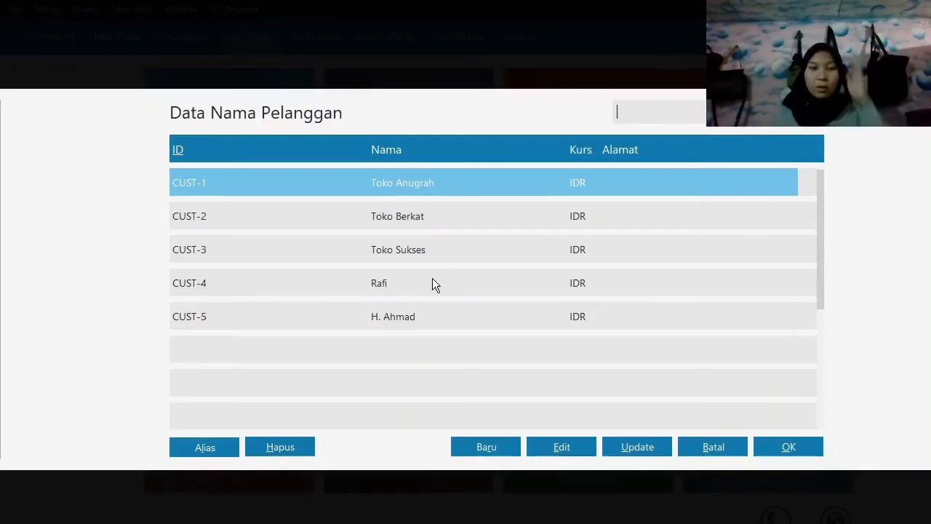
click(407, 223)
click(799, 447)
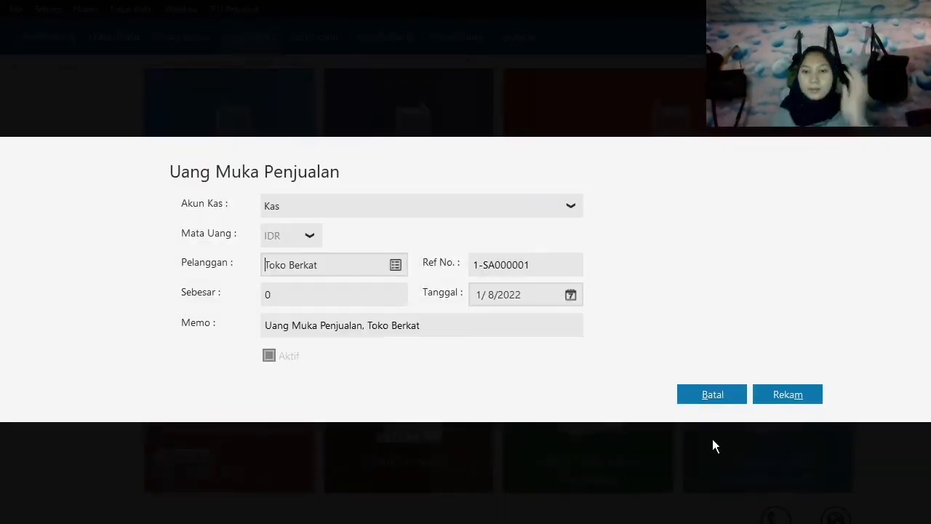
Set the sales down payment amount (Sebesar) for Toko Berkat to 300,000.
click(395, 293)
key(Tab)
click(380, 297)
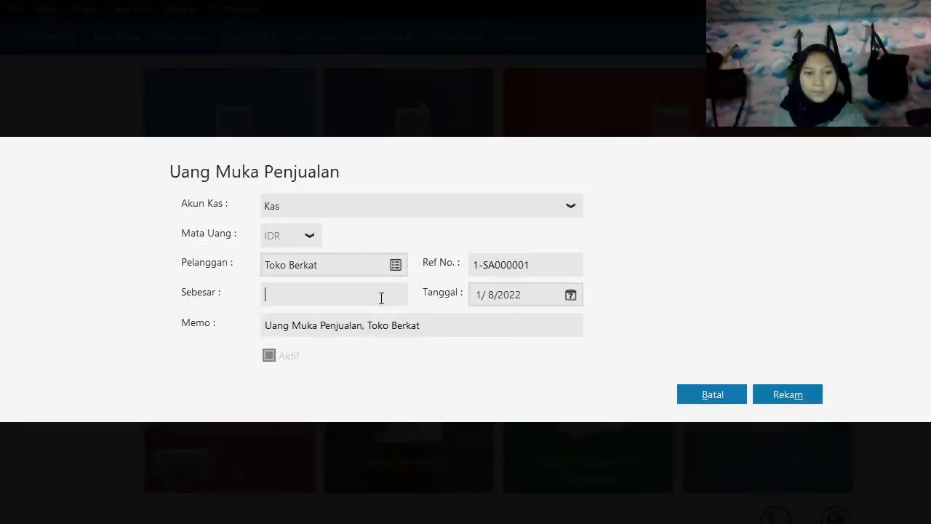
text(300000)
key(Tab)
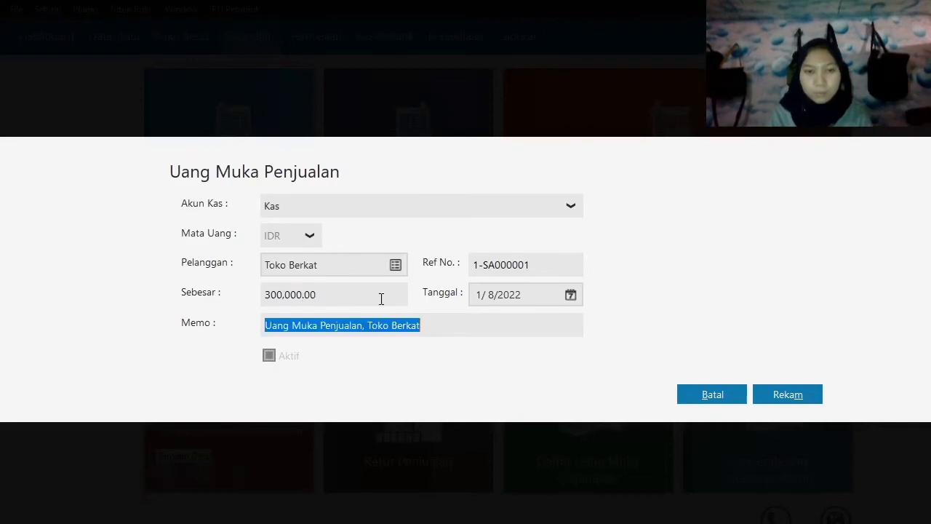
Set the down payment date (Tanggal) to 19 January 2020 and record the entry.
click(571, 295)
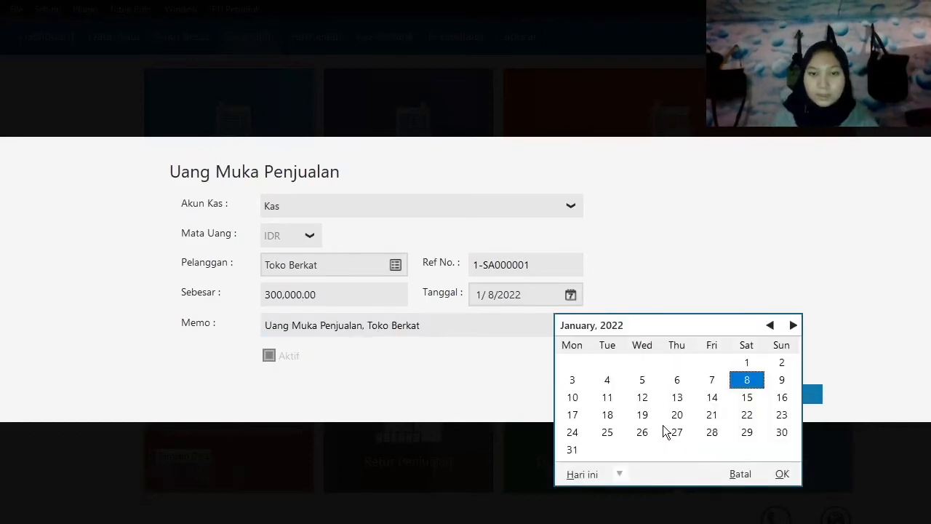
click(619, 474)
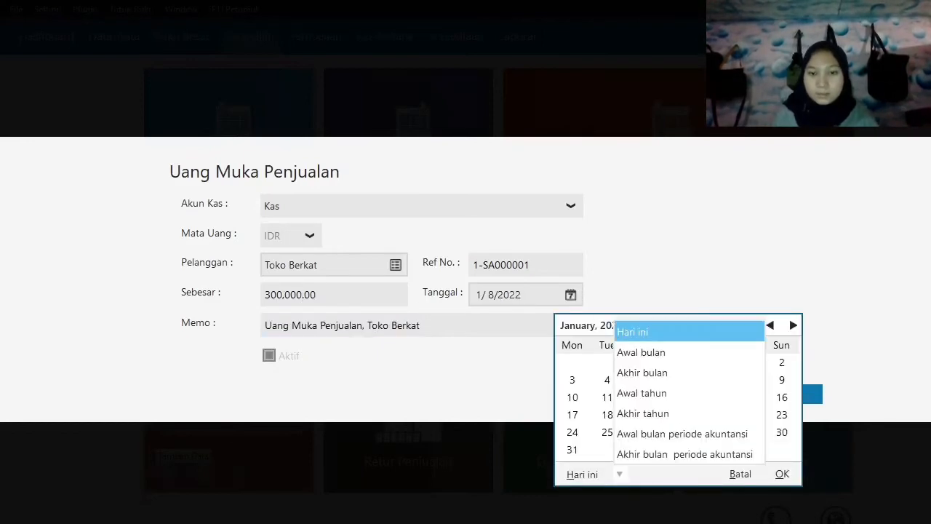
click(647, 434)
click(783, 397)
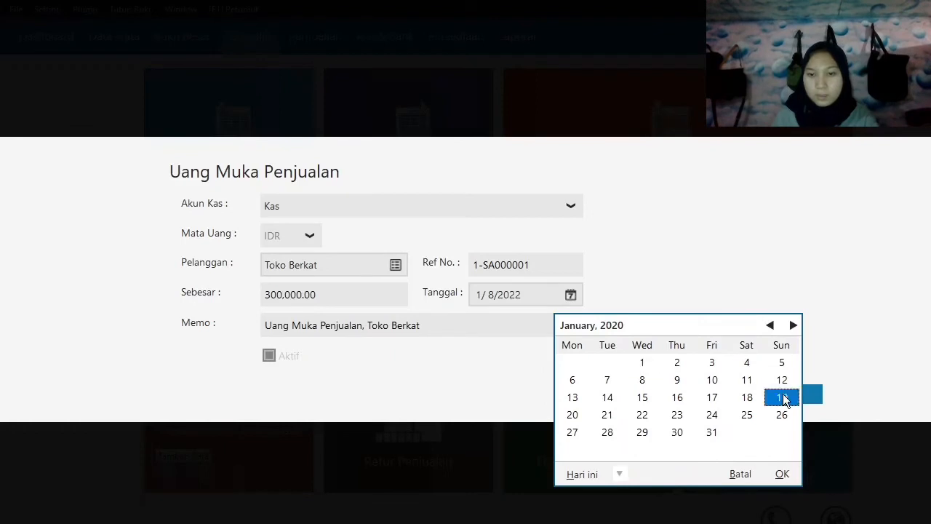
click(782, 474)
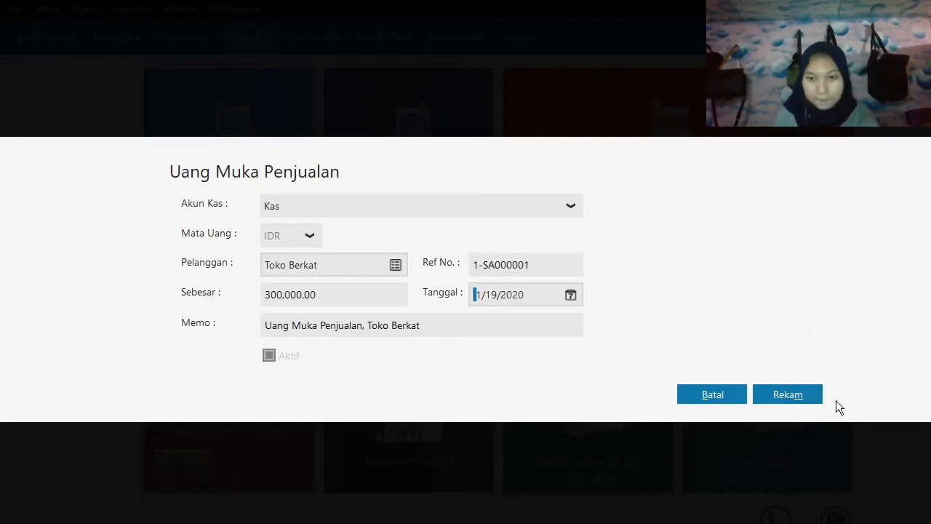
click(804, 395)
Start a new Pengiriman Barang (Penjualan) entry with Toko Berkat as the customer.
mouse_move(531, 188)
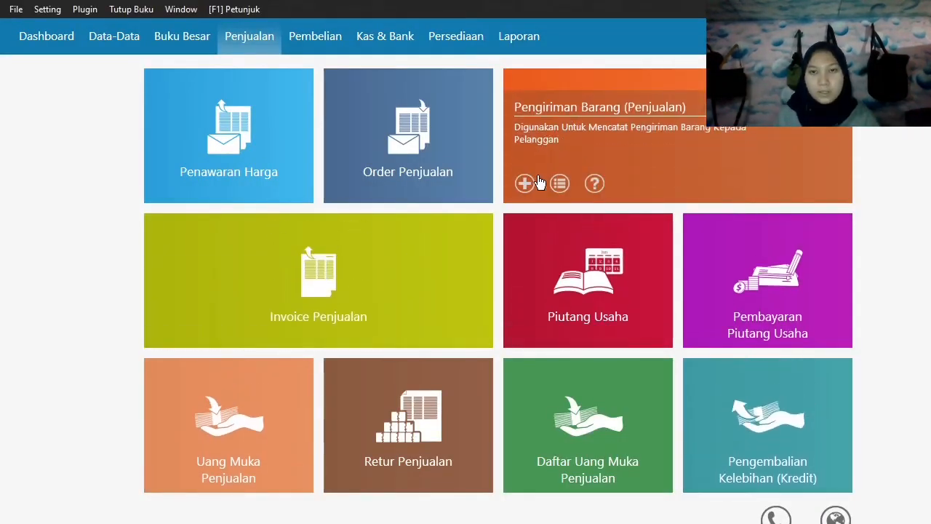
click(525, 184)
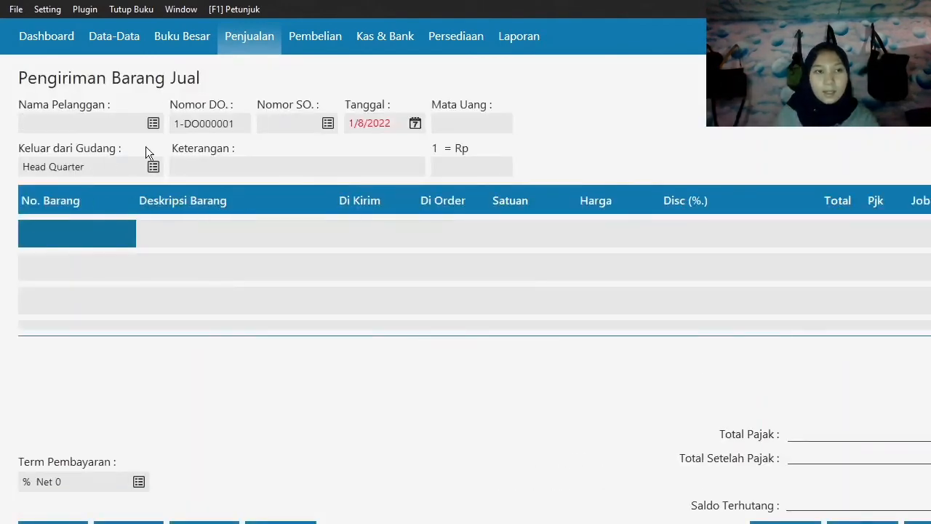
click(153, 124)
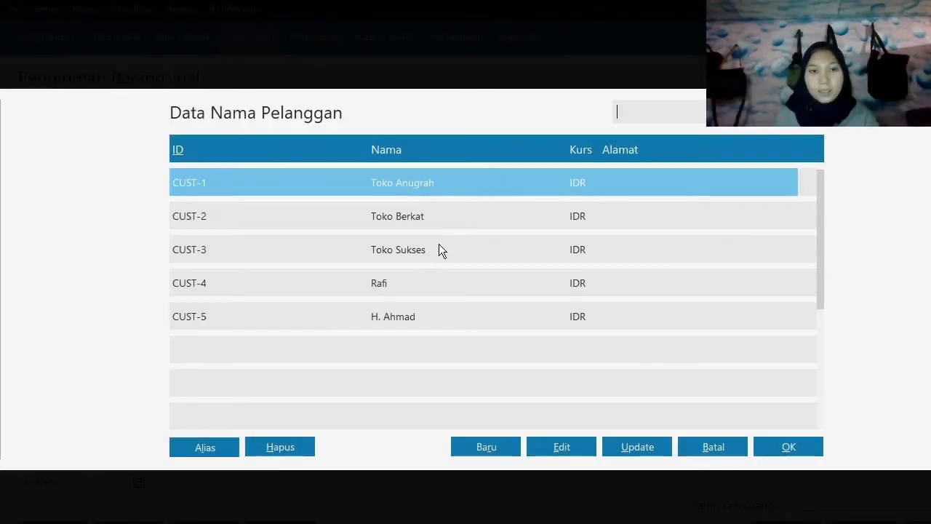
key(Down)
click(784, 444)
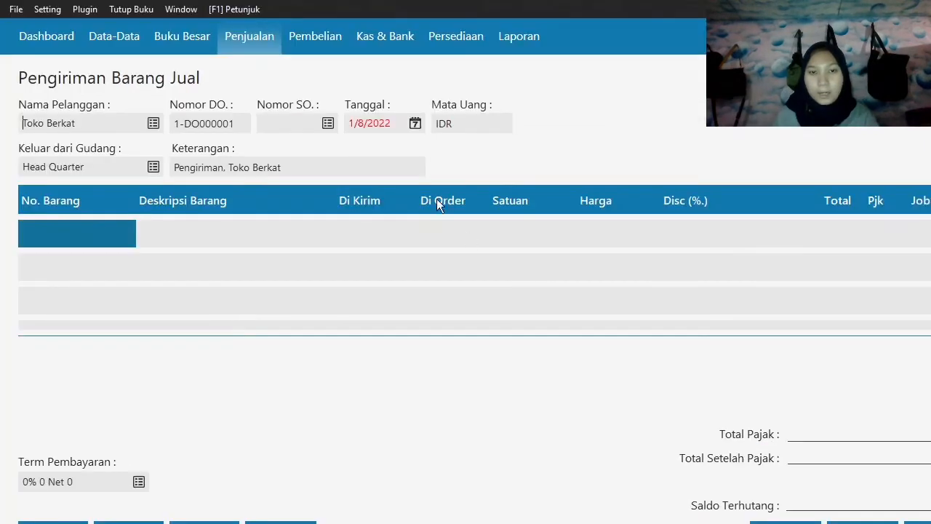
Set the delivery date (Tanggal) of the Toko Berkat shipment to 19 January 2020.
click(421, 125)
click(422, 300)
click(473, 428)
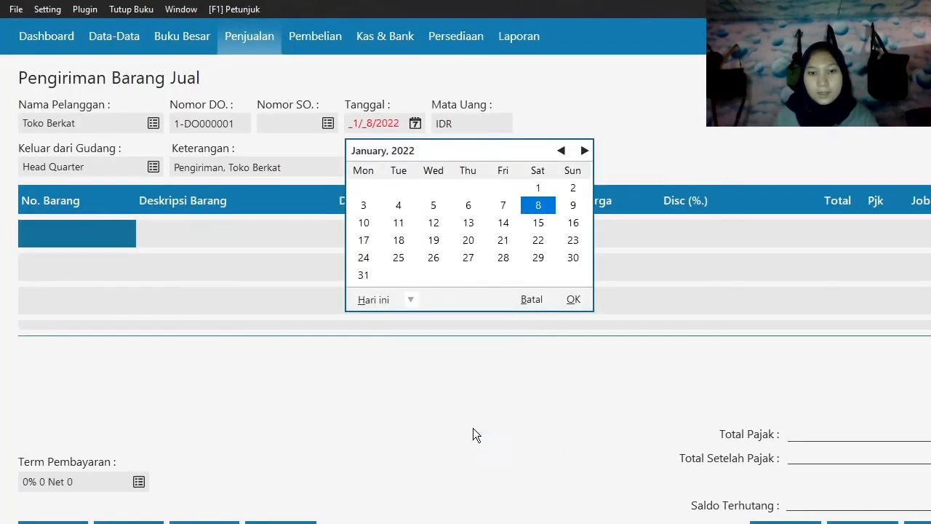
click(573, 223)
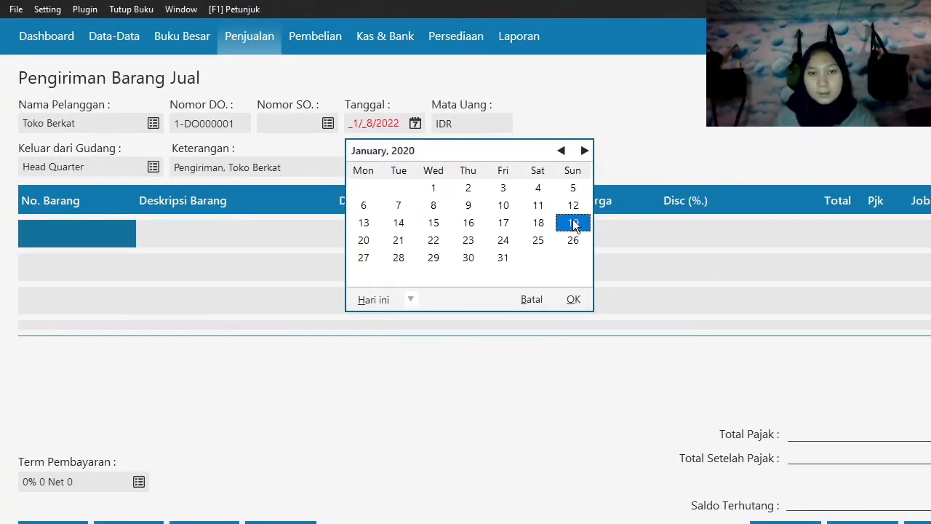
click(574, 299)
key(Tab)
Add item B-001 Baterai Samsung as the first delivery line with 5 pieces shipped, leaving the price empty.
click(94, 231)
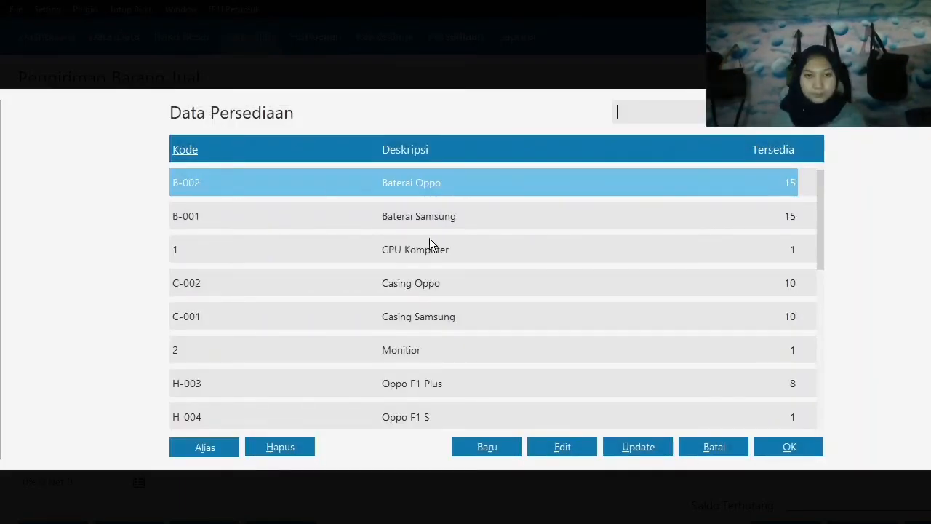
key(Down)
click(791, 445)
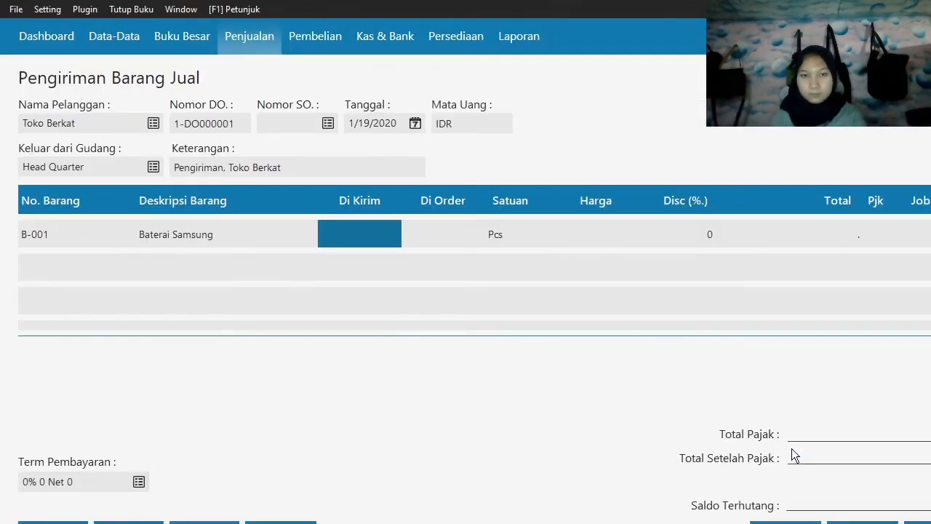
text(5)
key(Tab)
key(Tab)
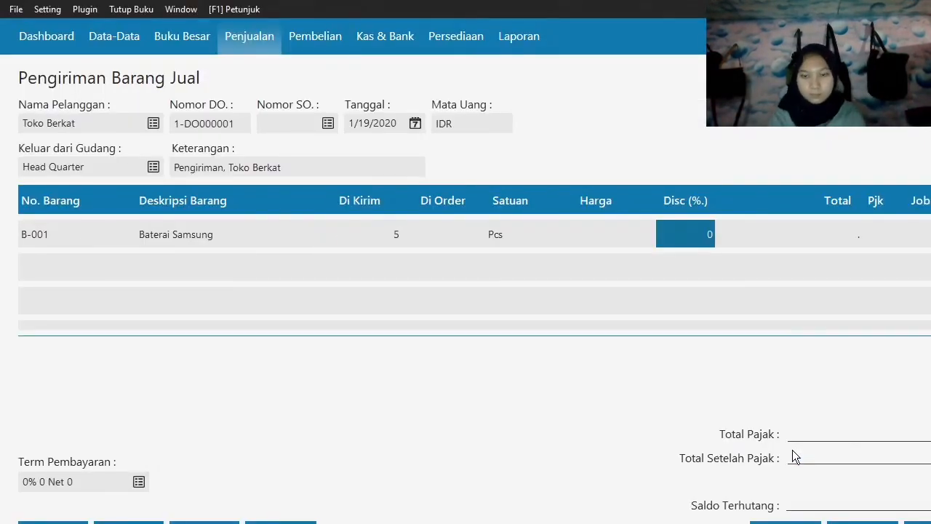
Set the price (Harga) of the Baterai Samsung delivery line to 75,000 and complete the line.
key(shift+Tab)
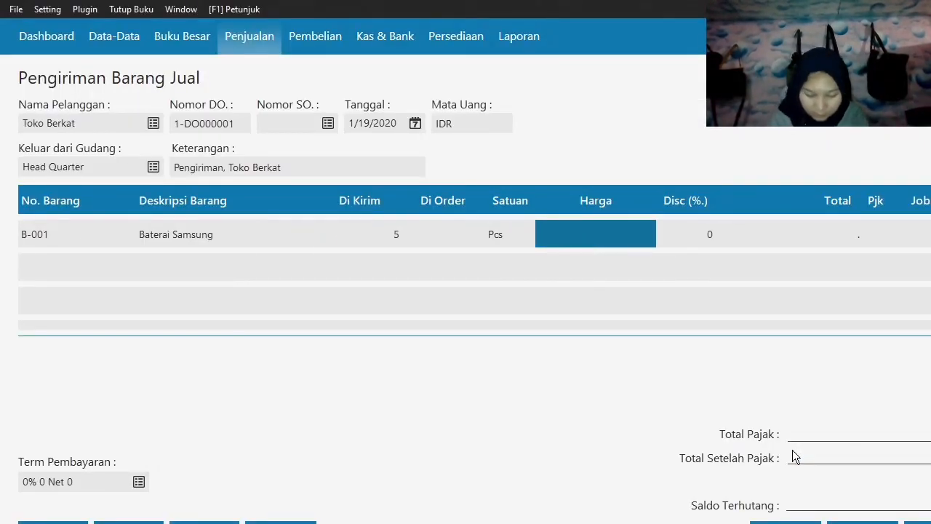
text(75000)
key(Tab)
key(Tab)
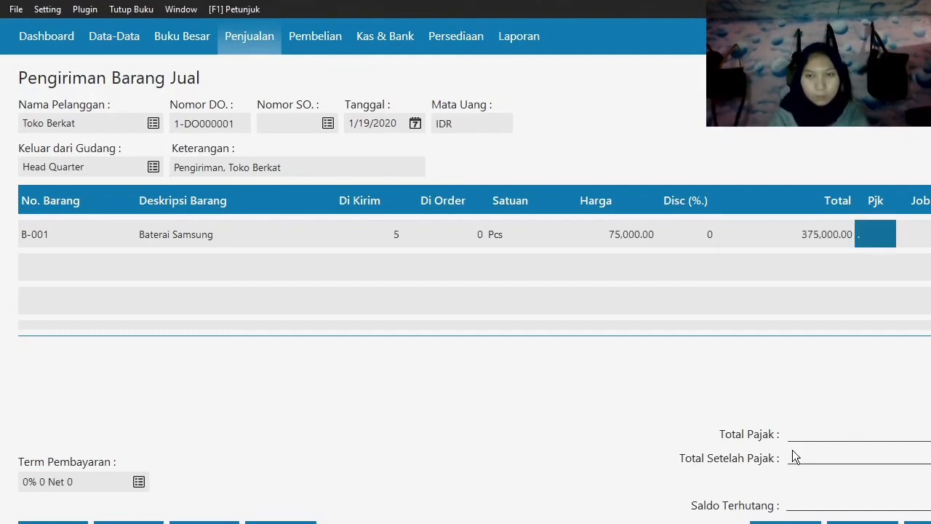
key(Tab)
key(Tab)
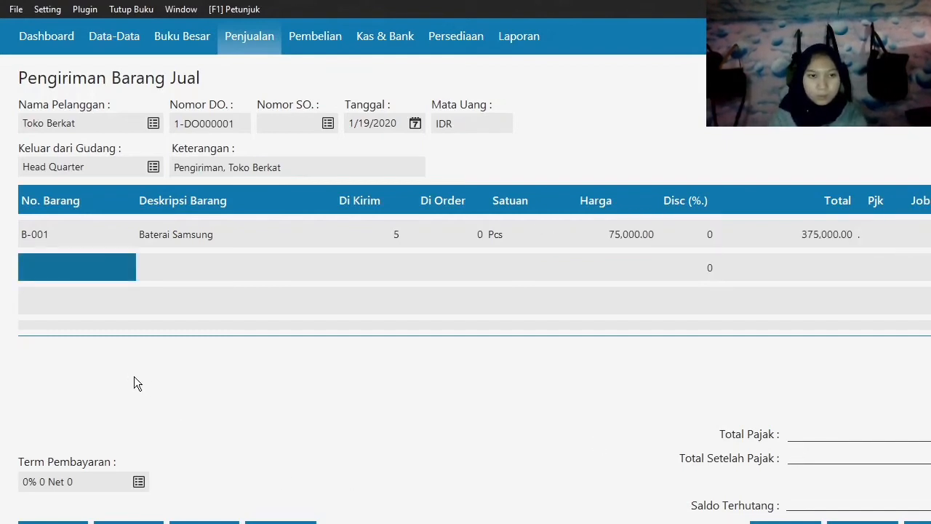
Add item B-002 Baterai Oppo as the second delivery line with 6 pieces shipped at a price of 65,000.
click(53, 267)
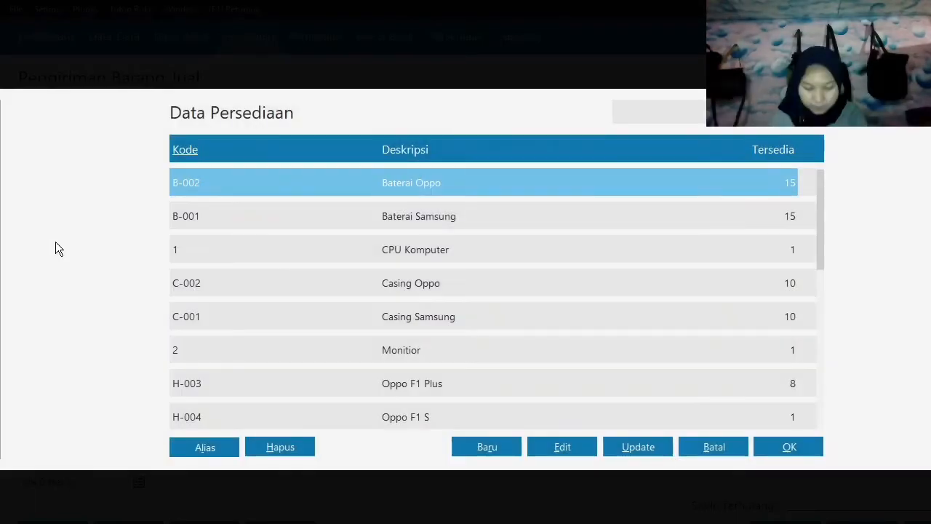
click(789, 448)
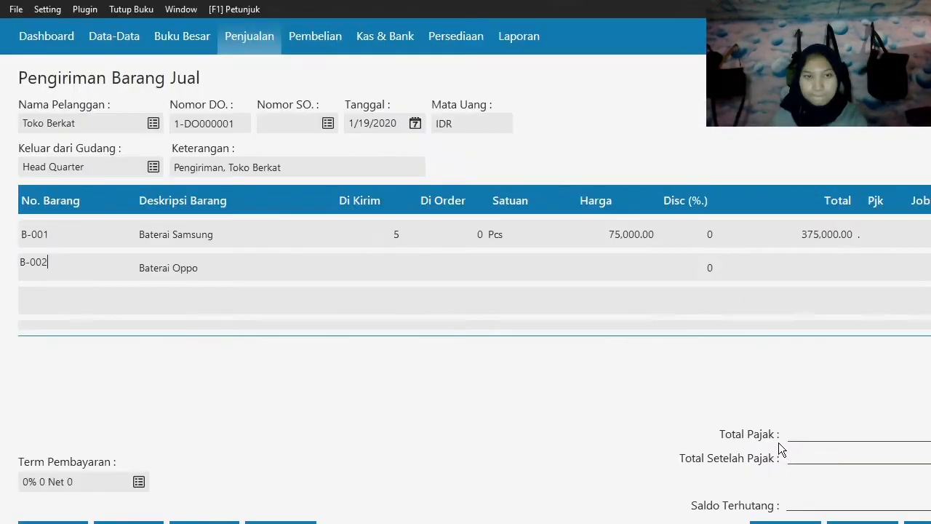
key(Tab)
text(6)
key(Tab)
key(Tab)
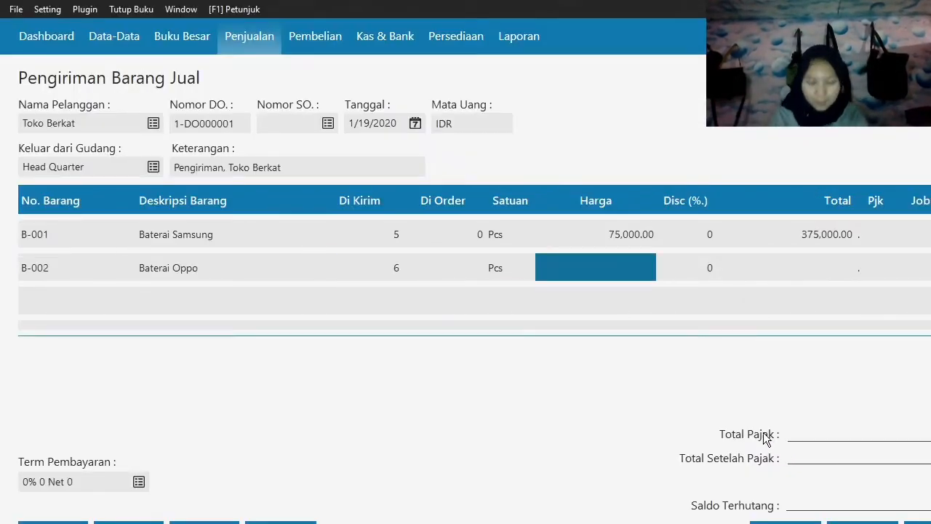
text(65000)
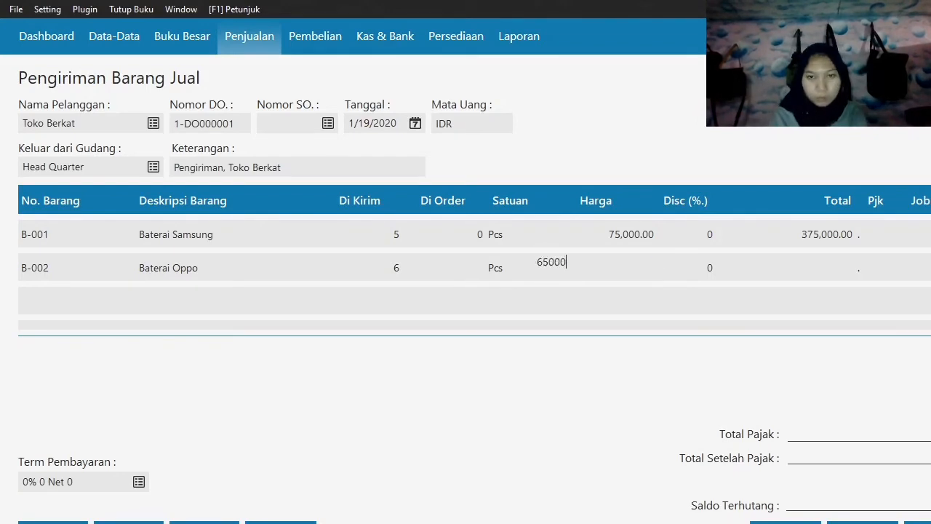
key(Tab)
key(Tab)
key(Tab)
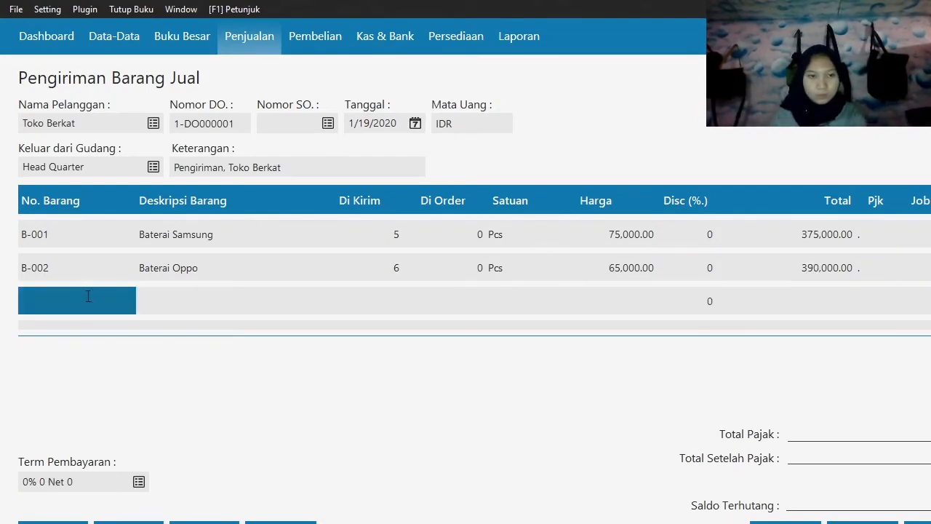
Add item C-001 Casing Samsung as the third delivery line with 4 pieces shipped at a price of 160,000.
double_click(88, 296)
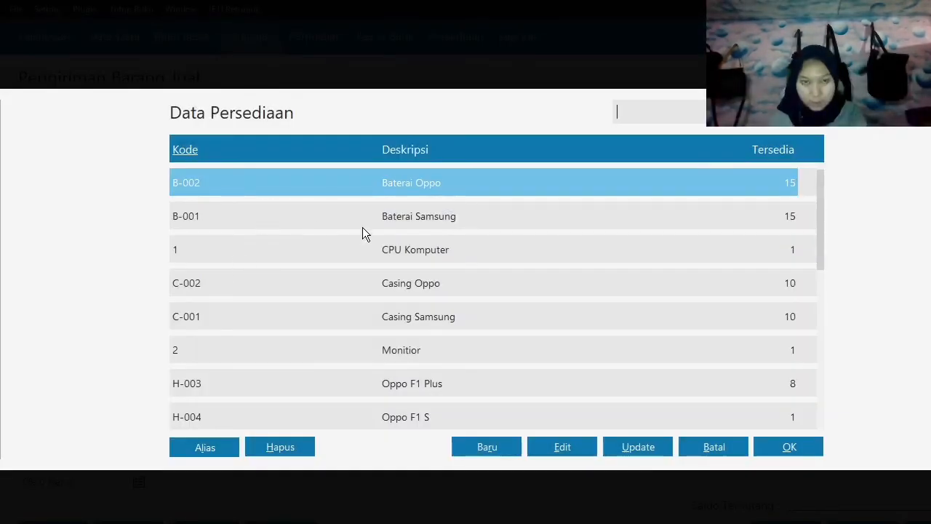
click(446, 314)
click(796, 449)
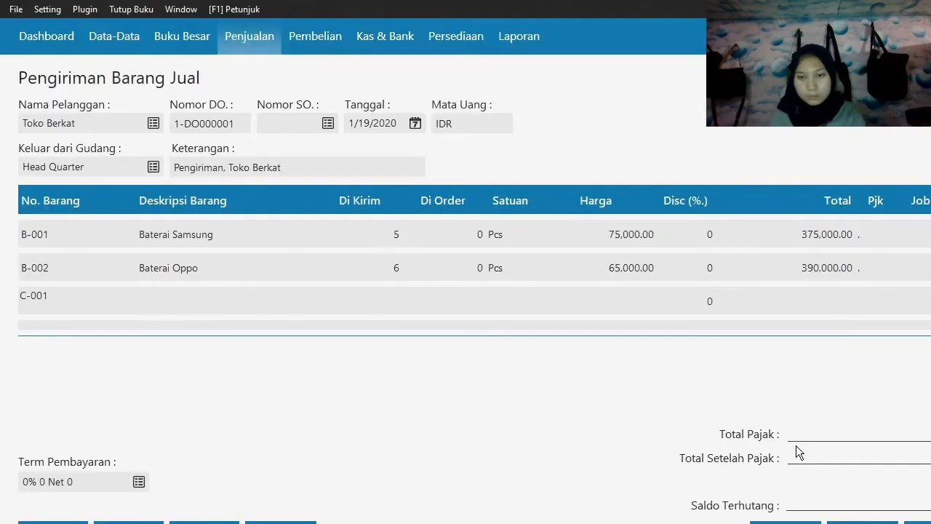
text(4)
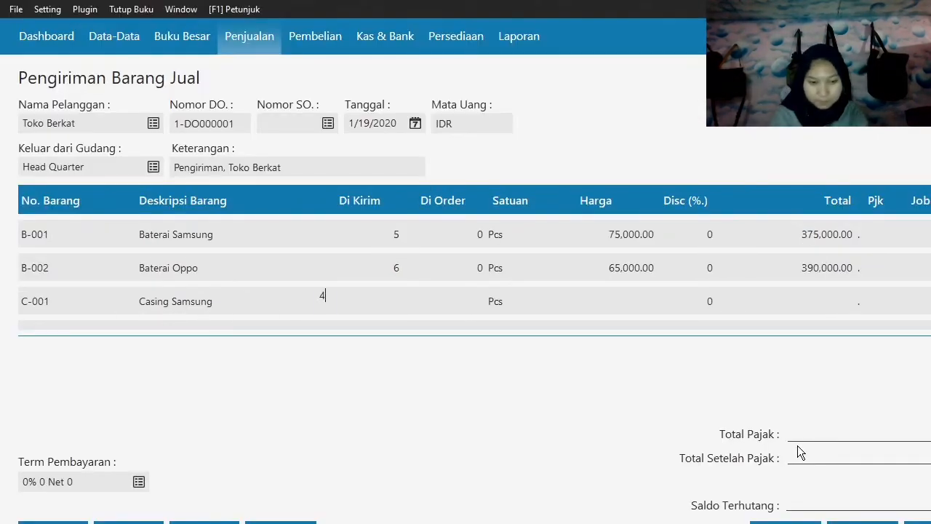
key(Return)
text(160000)
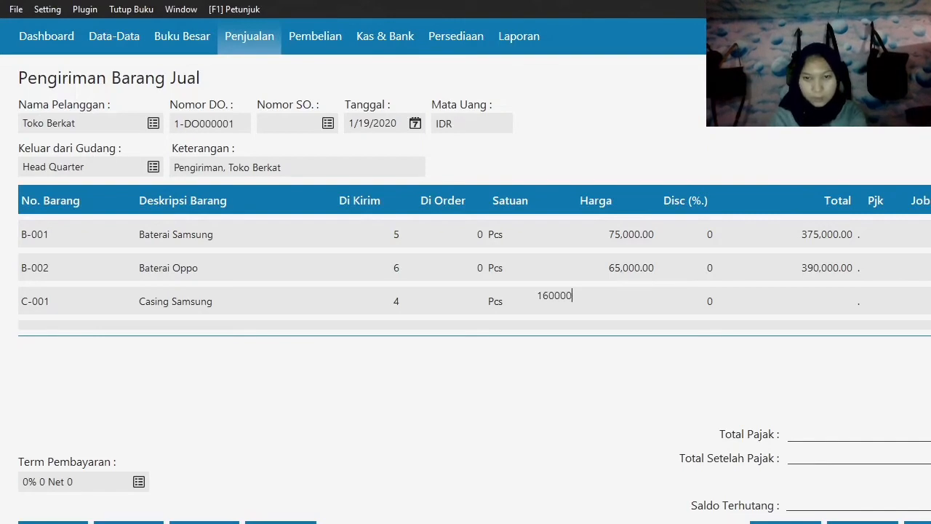
key(Return)
key(Return)
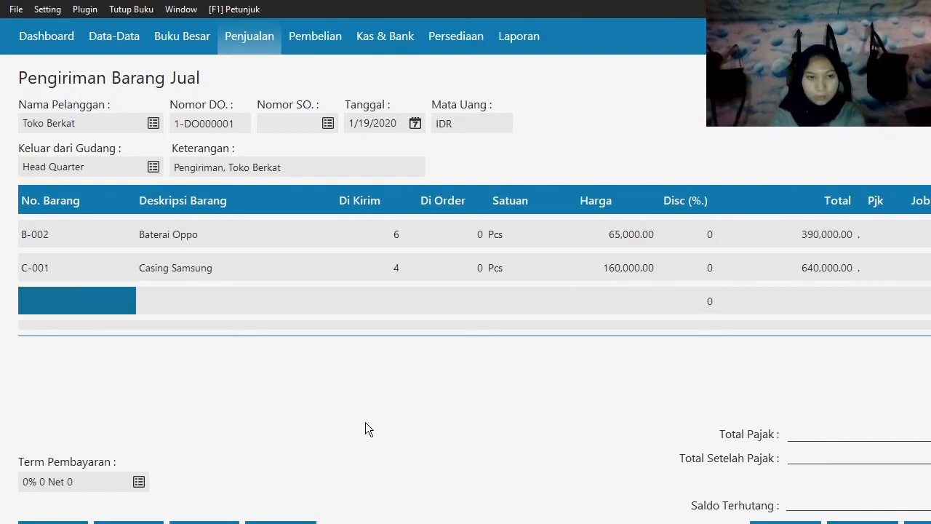
Add item C-002 Casing Oppo as the fourth delivery line with 5 pieces shipped at a price of 65,000.
double_click(86, 299)
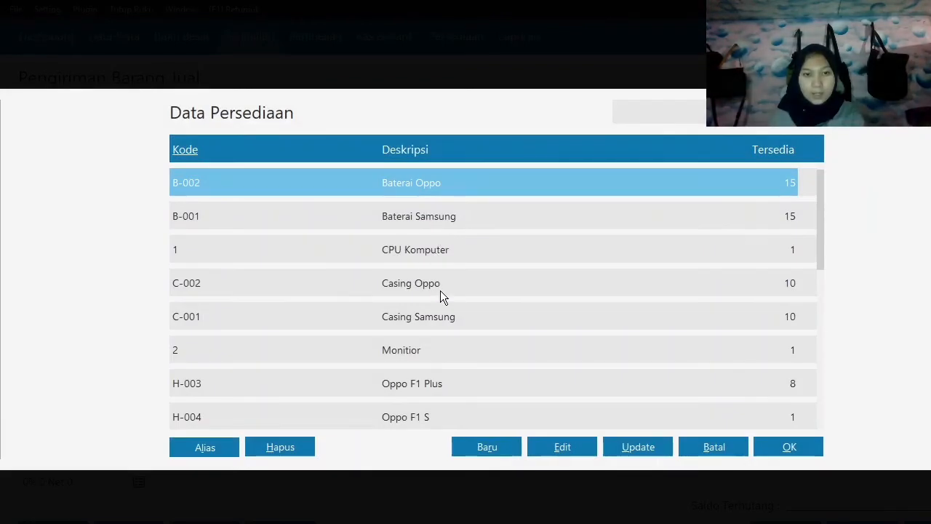
click(440, 288)
click(789, 446)
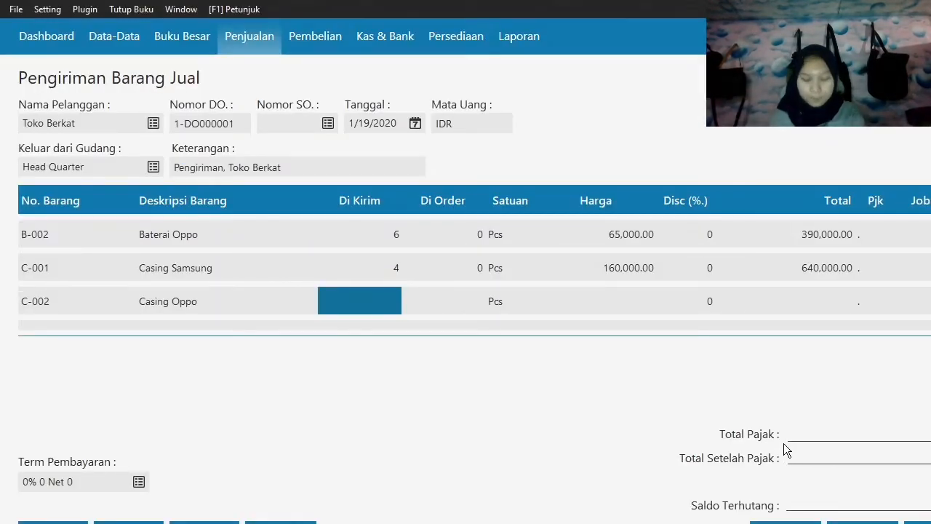
text(5)
key(Tab)
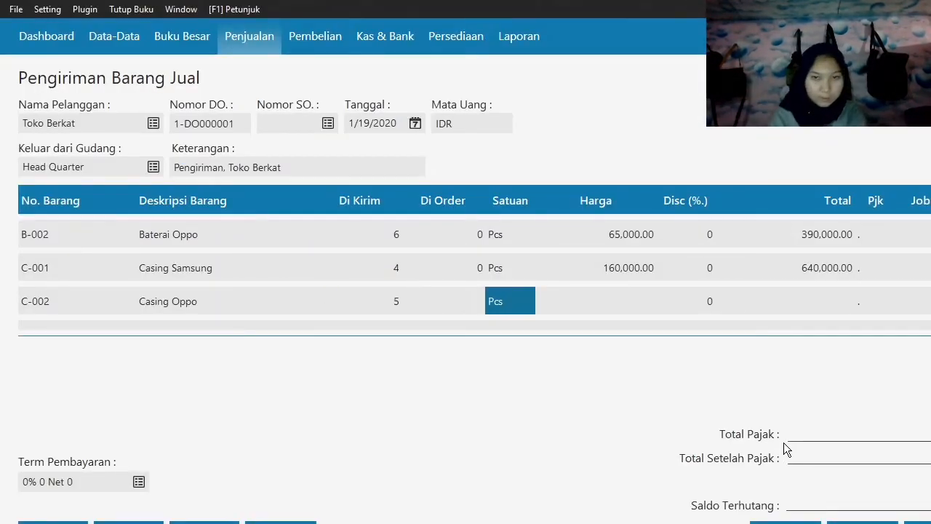
key(Tab)
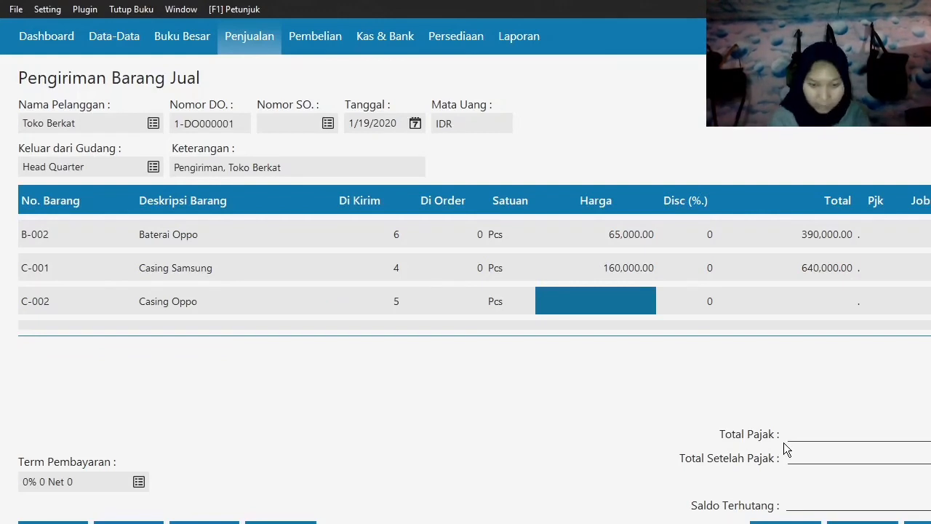
text(65000)
key(Tab)
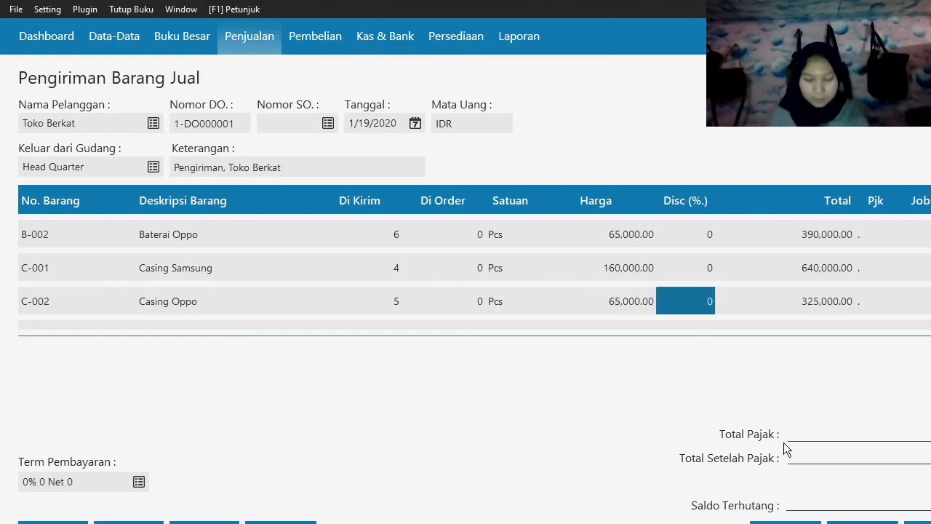
key(Tab)
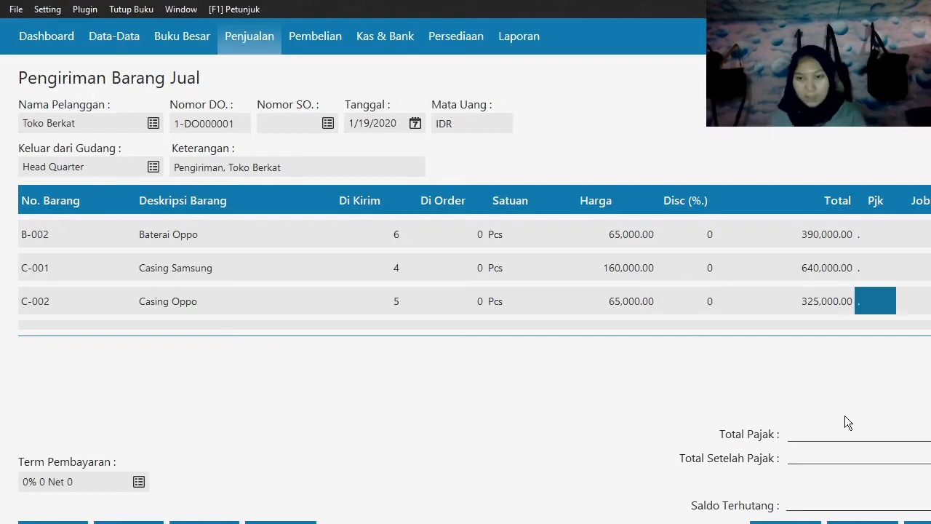
key(Tab)
key(Tab)
key(Tab)
key(Tab)
key(Tab)
key(Tab)
key(Tab)
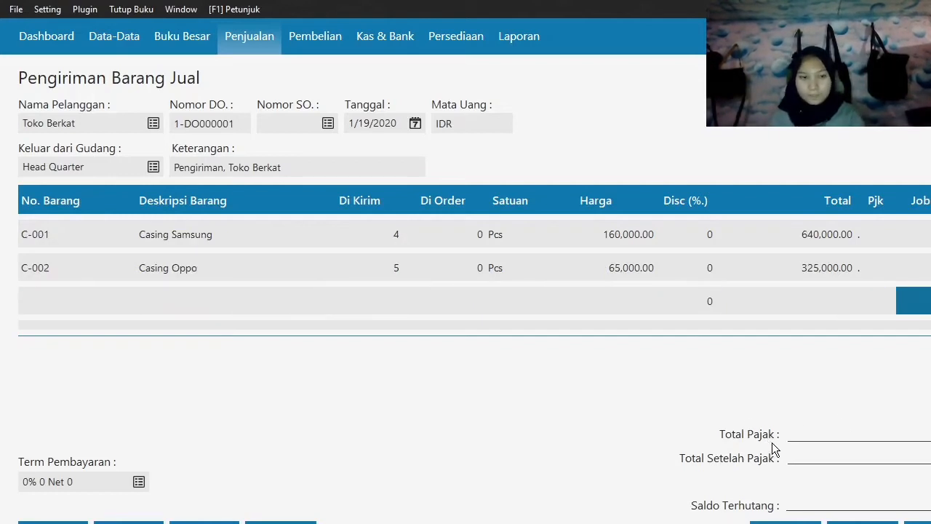
Record the Toko Berkat delivery and close the blank delivery form.
key(Tab)
key(Tab)
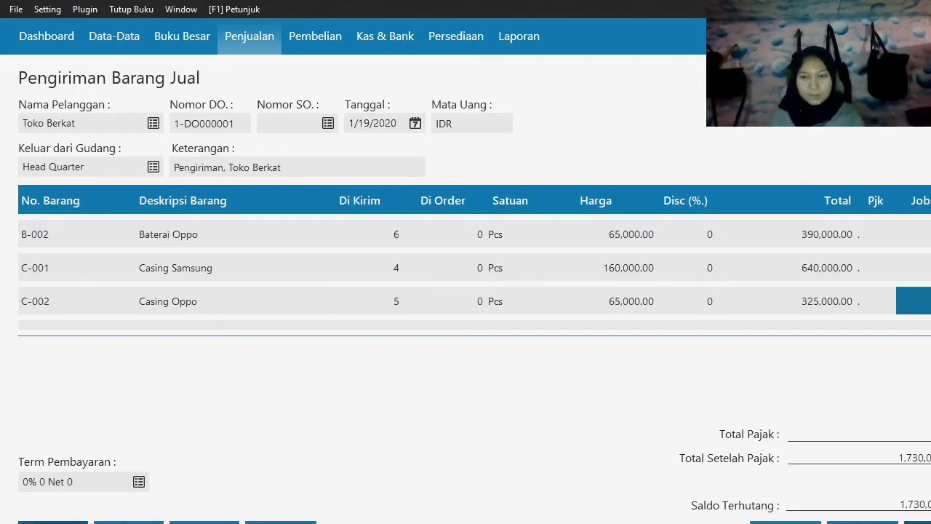
click(919, 523)
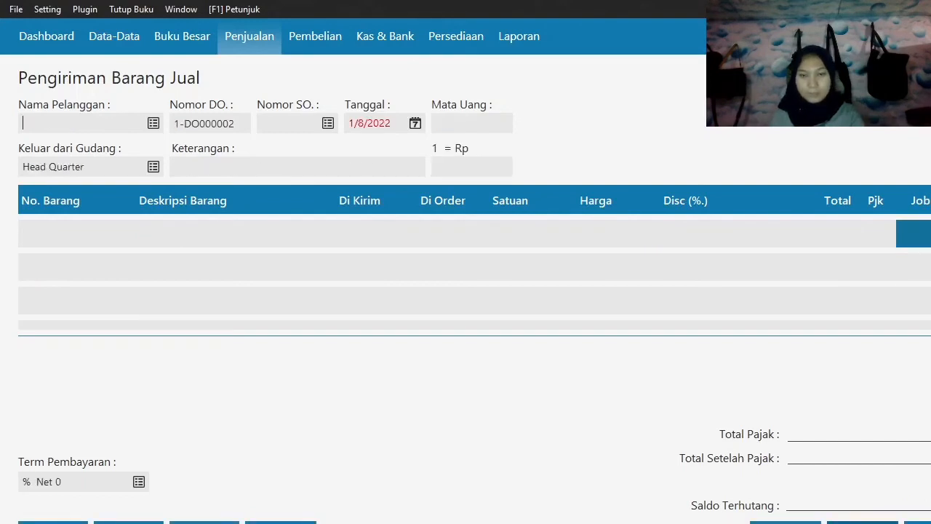
click(785, 522)
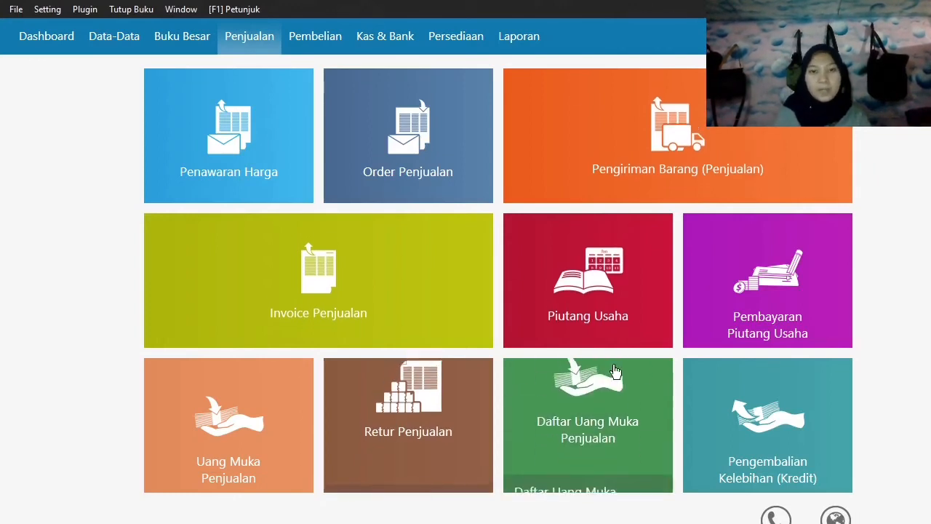
Start a new Pembayaran Piutang Usaha entry for the customer with the Rp 4,750,000 receivable balance.
mouse_move(698, 331)
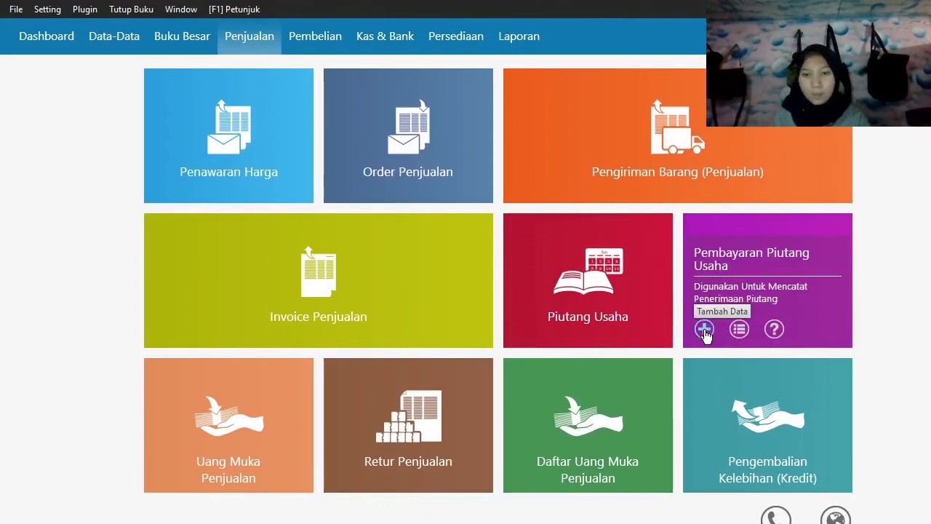
click(703, 331)
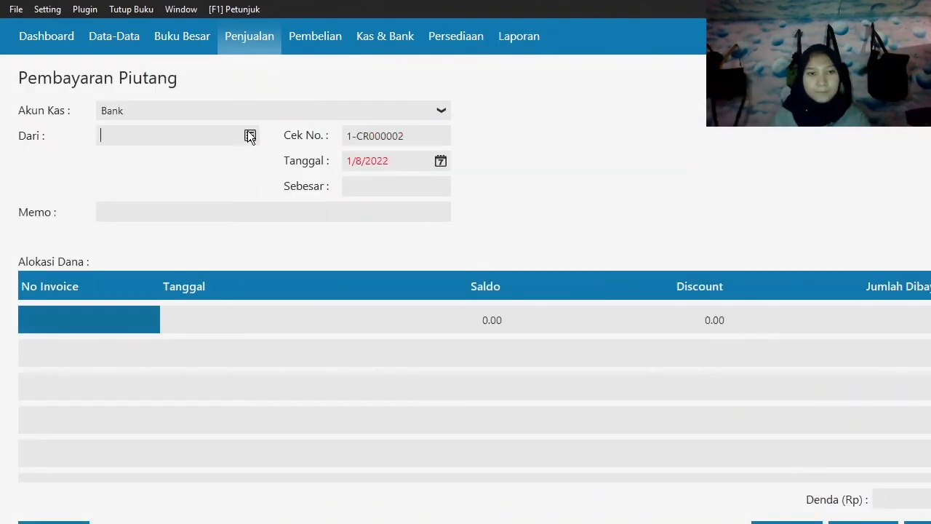
click(250, 136)
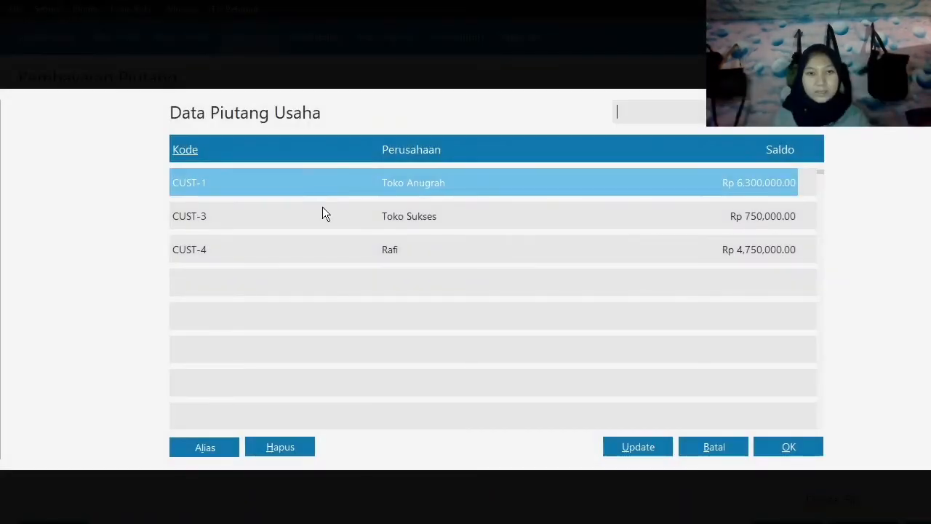
click(357, 251)
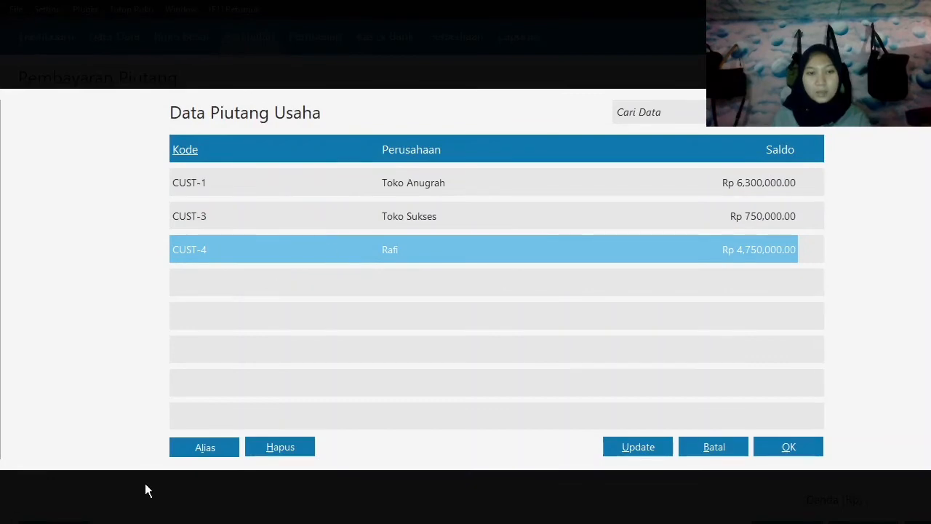
click(757, 451)
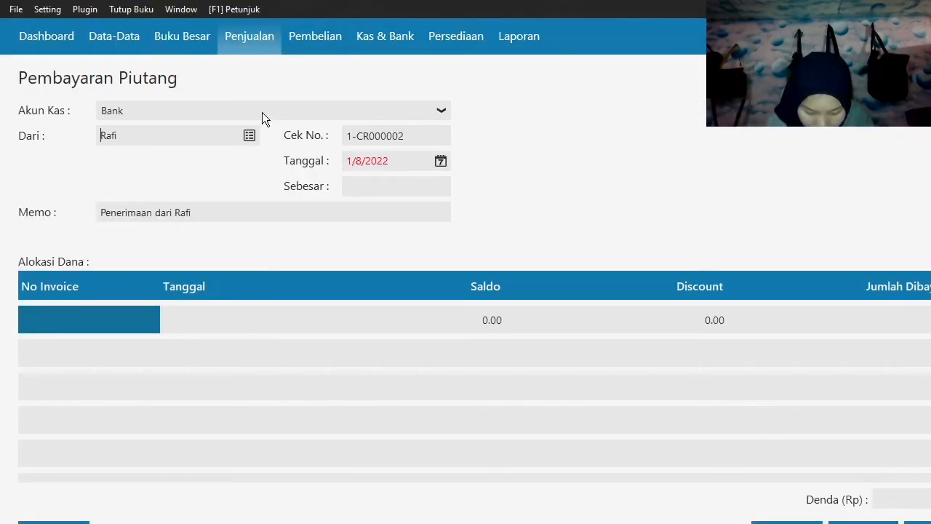
Set the receivable payment date (Tanggal) to 19 January 2020.
click(441, 161)
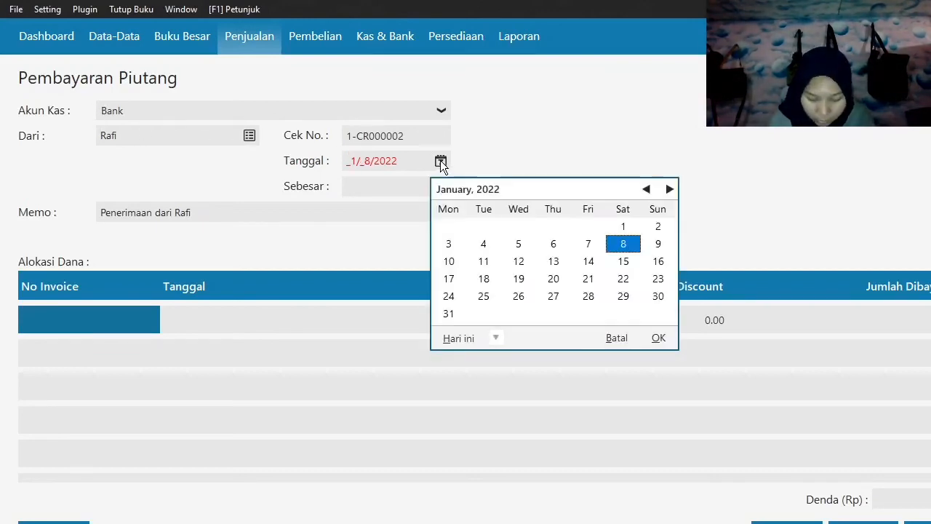
click(502, 339)
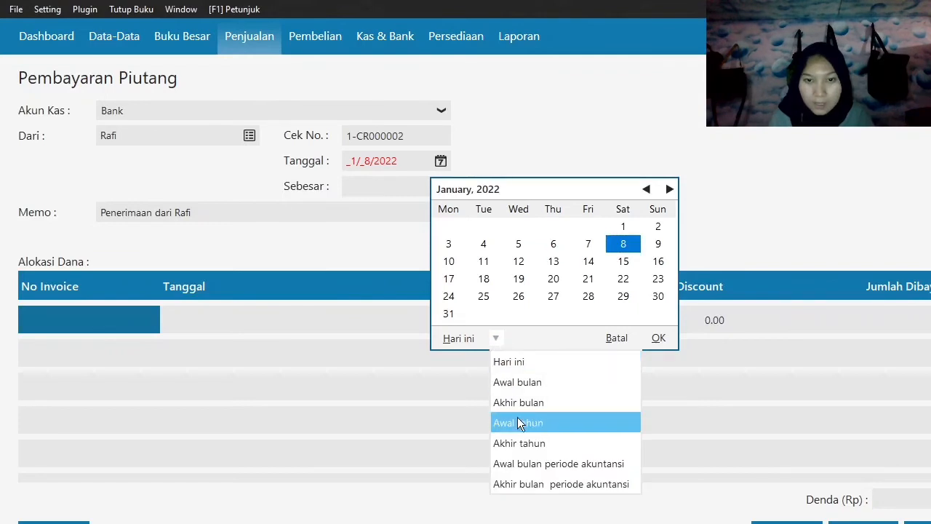
click(519, 461)
click(660, 264)
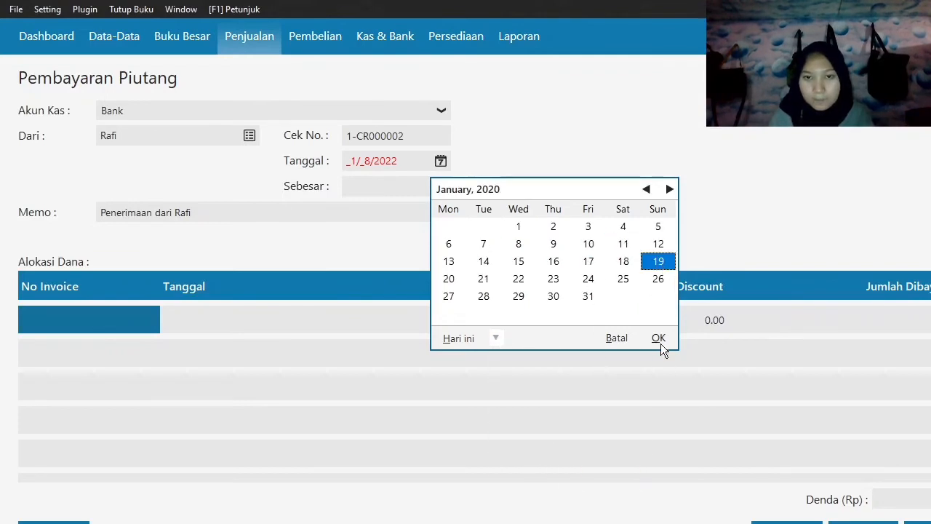
click(659, 339)
Allocate the payment to the customer's invoice dated 12/13/2019 and enter 4,000,000 as the amount paid.
click(118, 320)
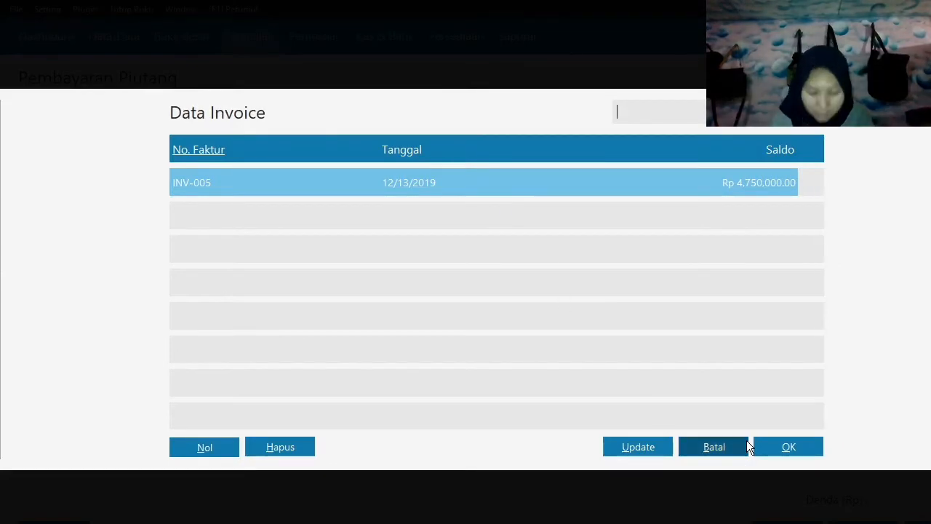
click(782, 444)
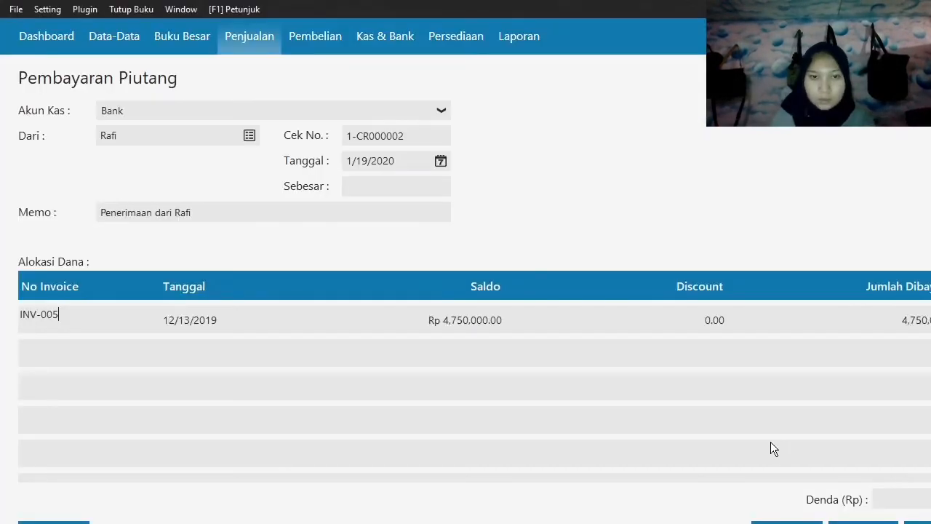
key(Tab)
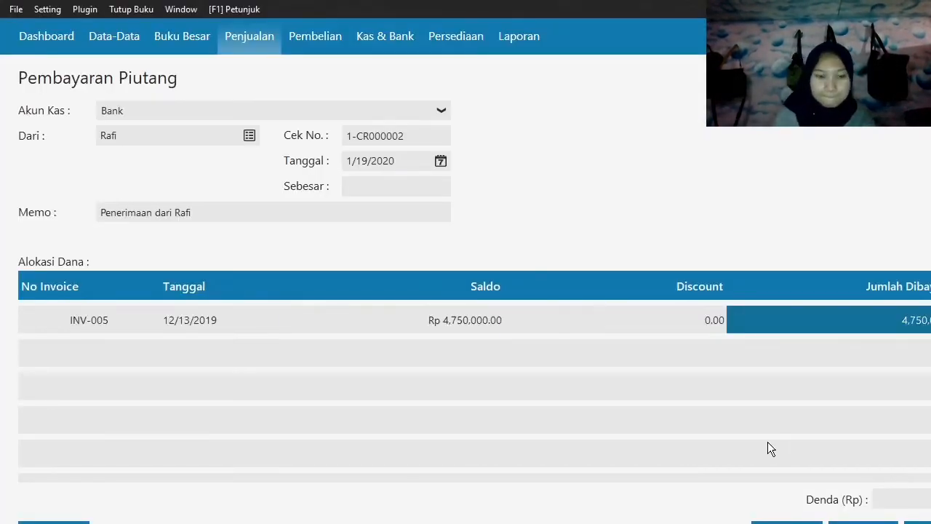
text(4000000)
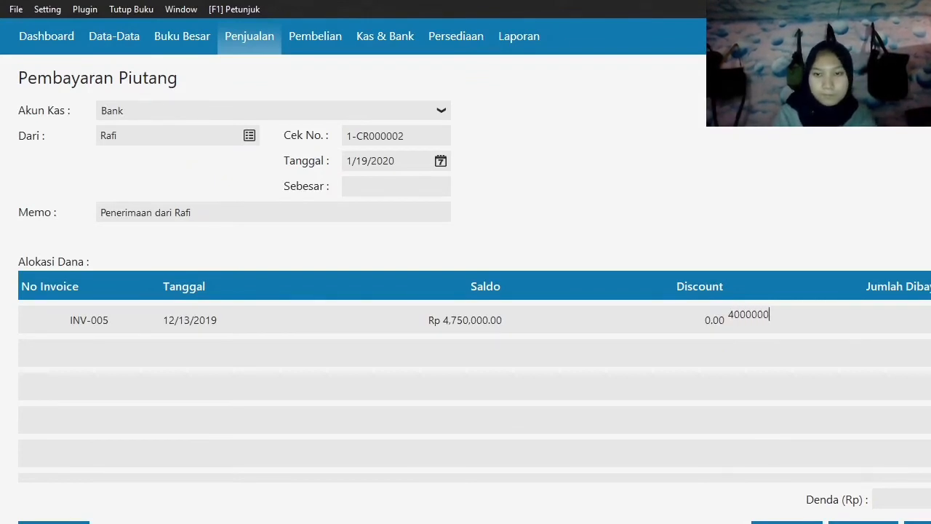
Fill in the total received (Sebesar), record the receivable payment and close the blank payment form.
key(Return)
click(366, 184)
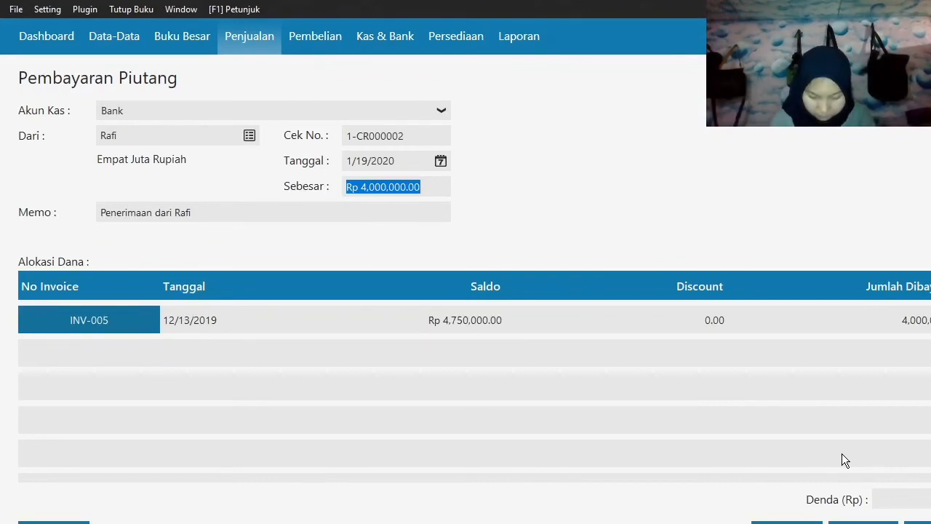
click(920, 522)
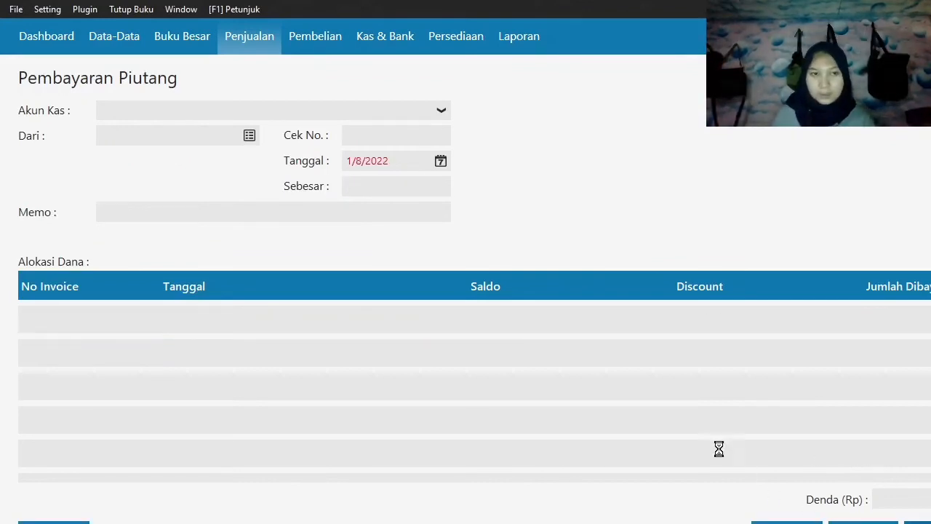
click(54, 523)
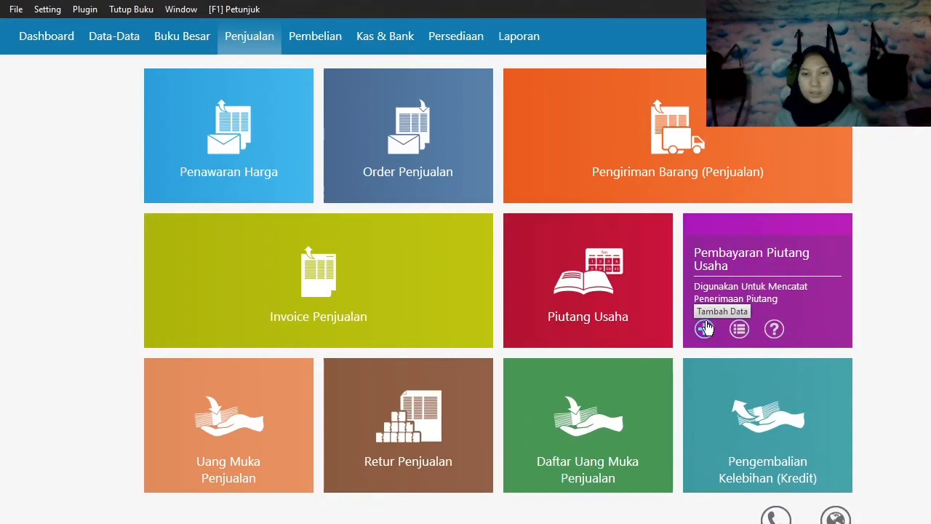
Start a new Pembayaran Piutang Usaha entry with Toko Anugrah as the paying customer (Dari).
click(704, 329)
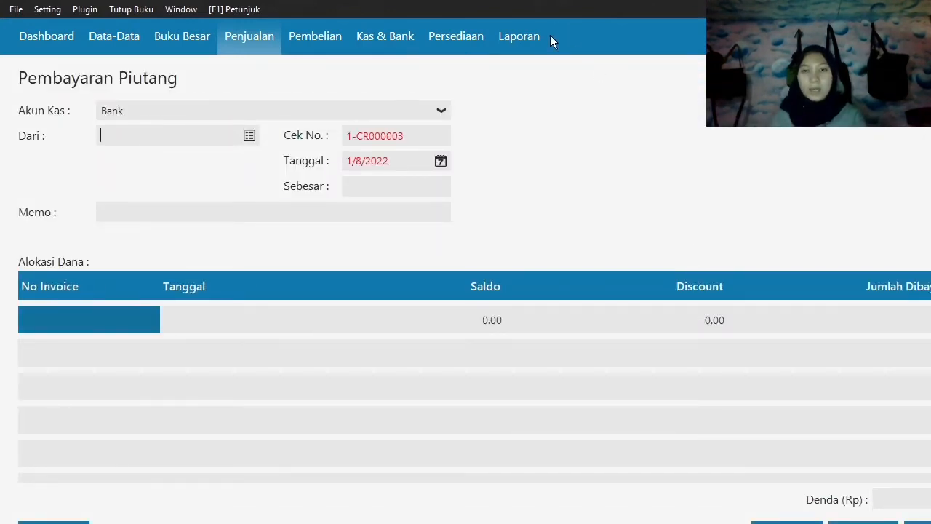
click(251, 133)
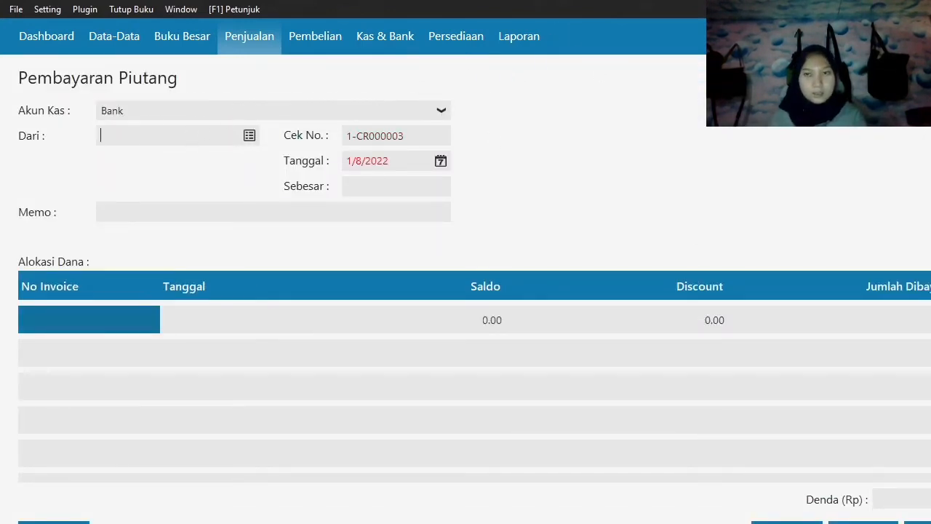
click(255, 134)
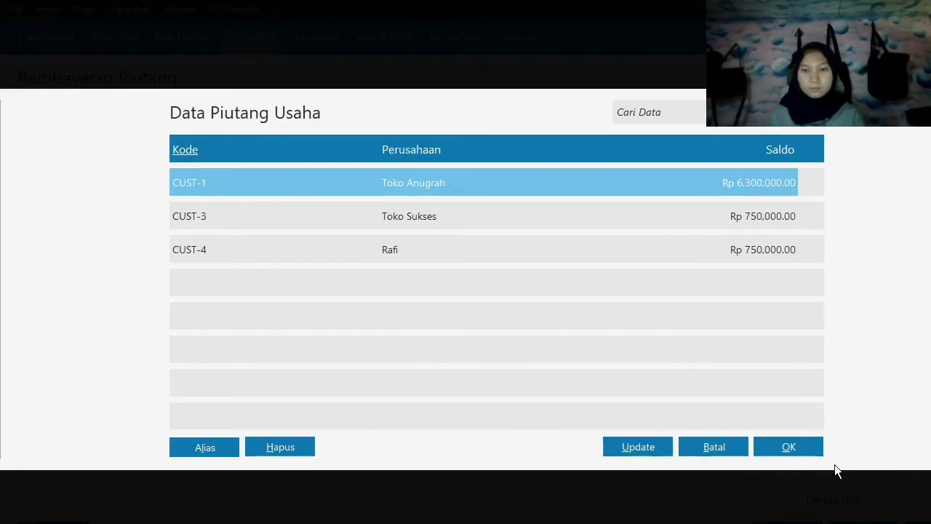
click(798, 445)
Set the Toko Anugrah receivable payment date (Tanggal) to 20 January 2020.
click(440, 162)
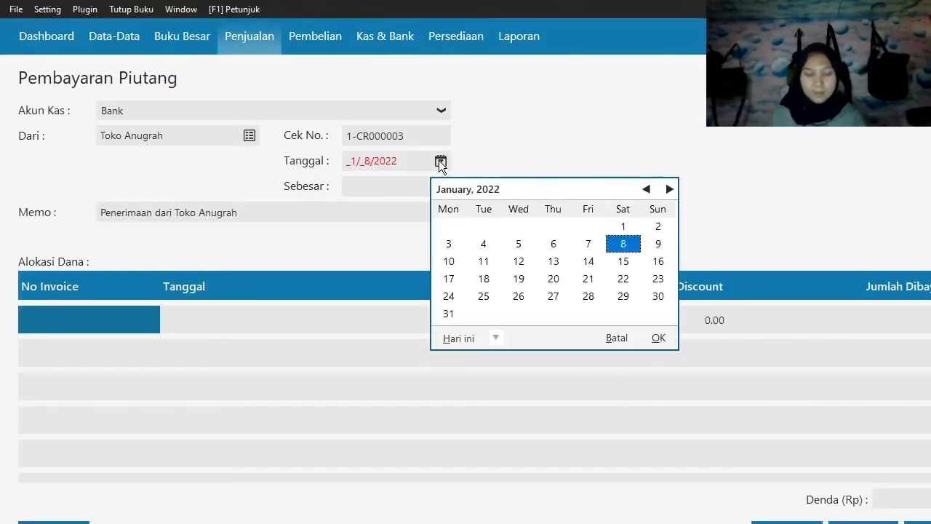
click(495, 338)
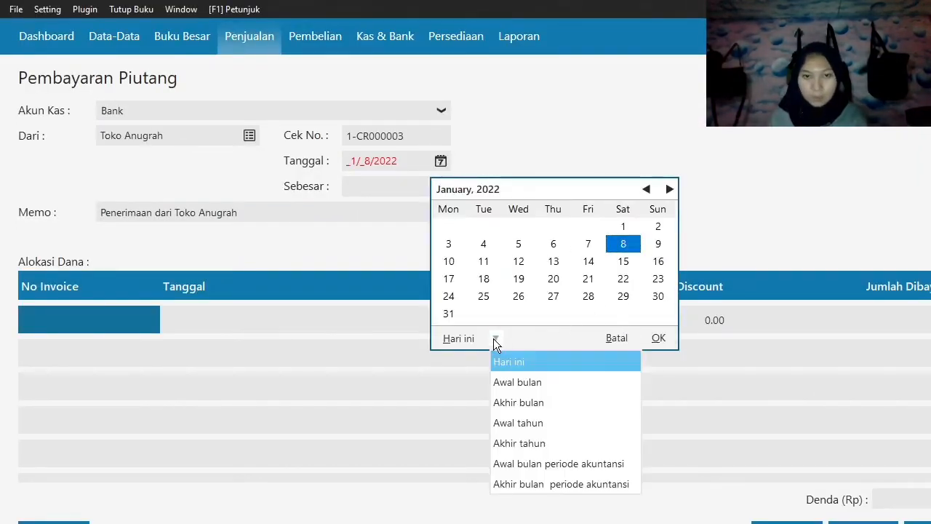
click(539, 465)
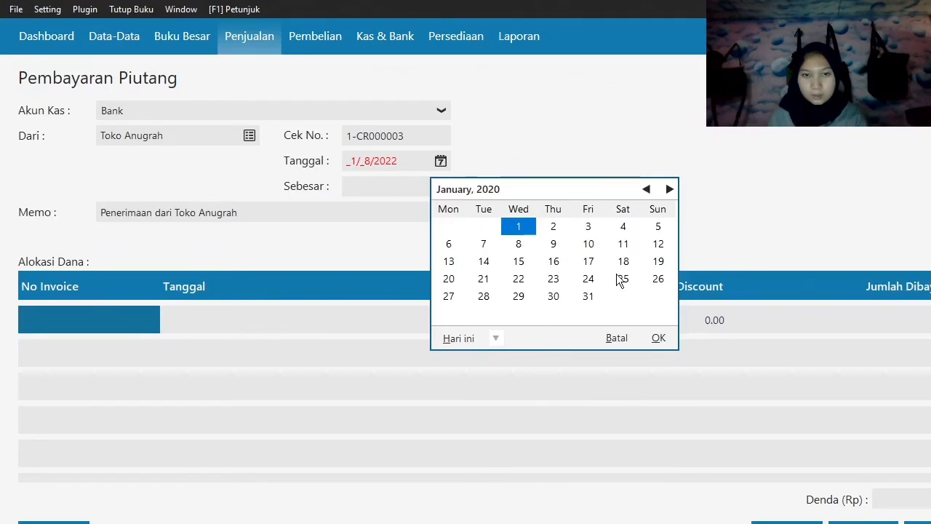
click(449, 279)
click(658, 339)
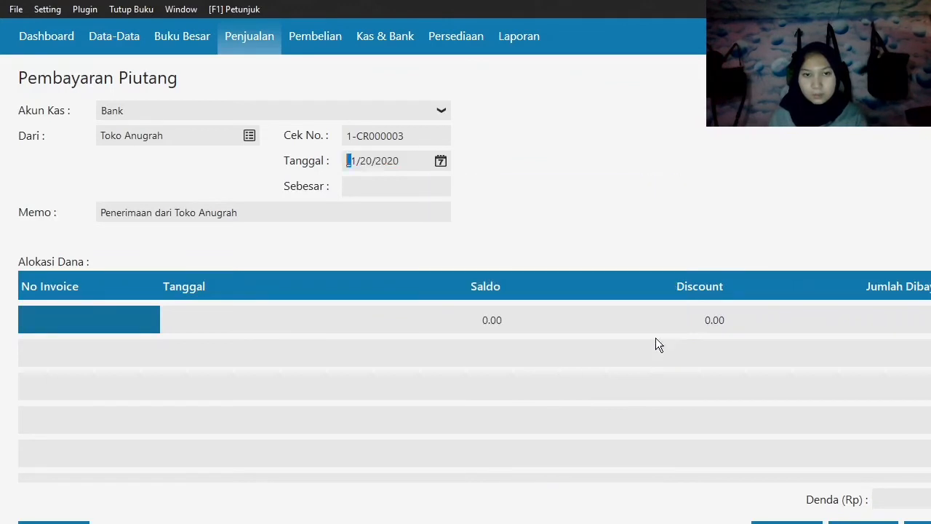
key(Tab)
key(Tab)
Allocate the payment to Toko Anugrah's invoice dated 11/11/2019 for its full 2,000,000 balance.
click(128, 322)
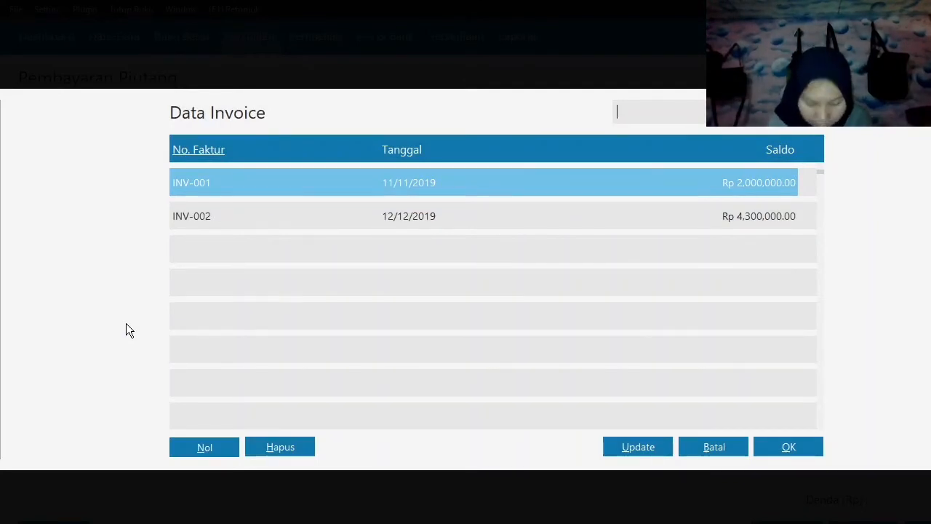
click(790, 446)
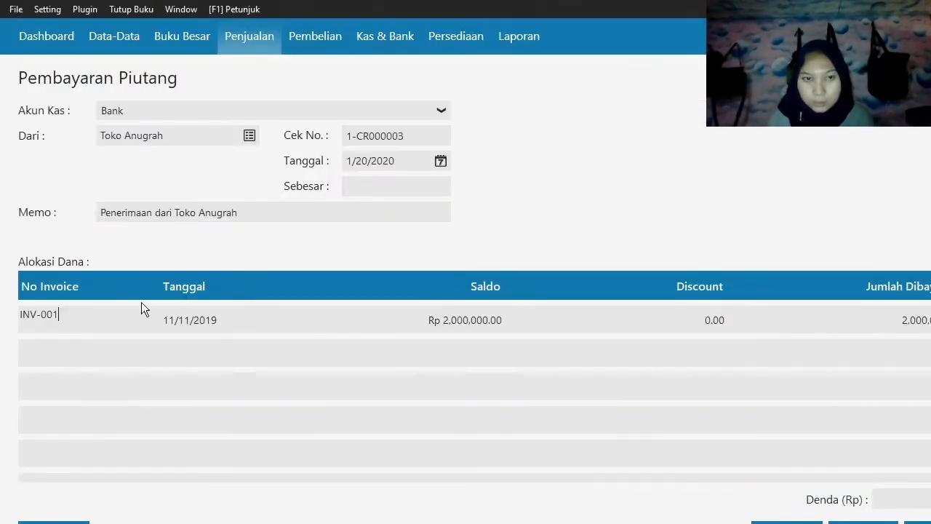
key(Tab)
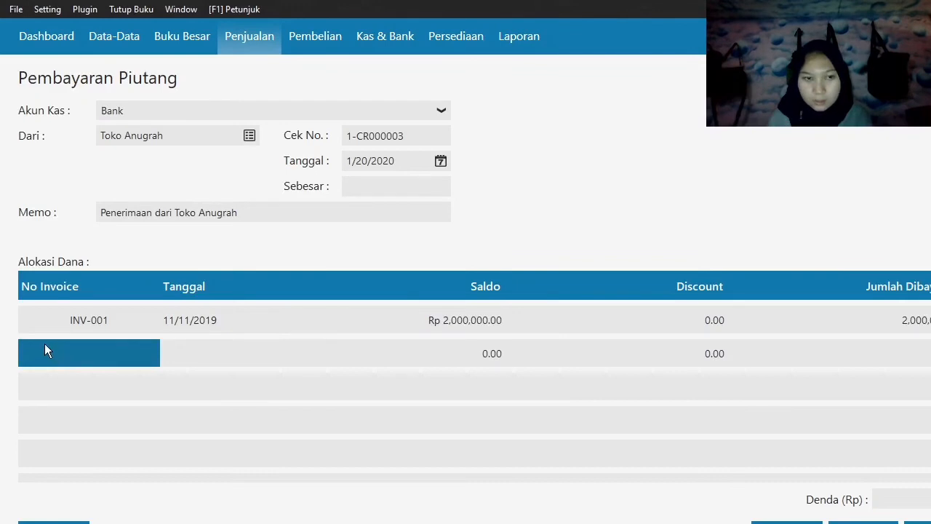
Add Toko Anugrah's invoice dated 12/12/2019 to the allocation with 4,000,000 as the amount paid.
double_click(44, 343)
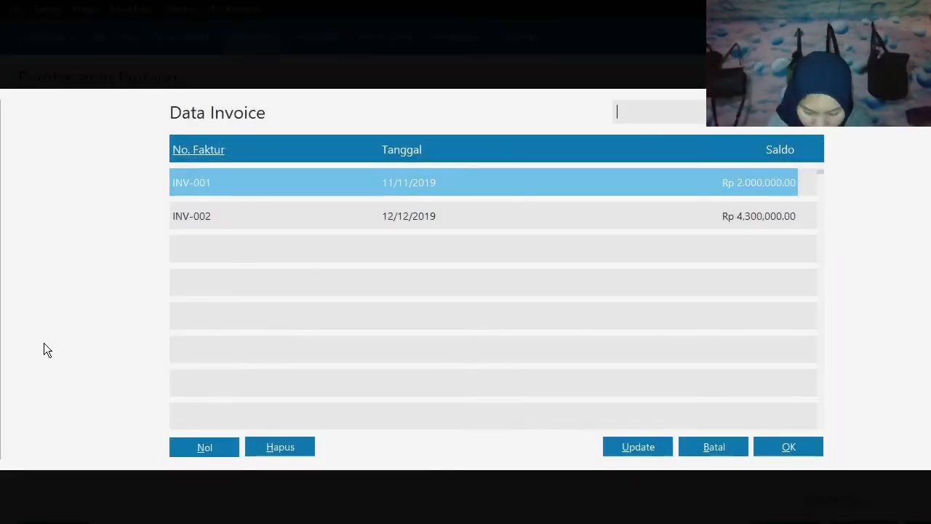
click(279, 217)
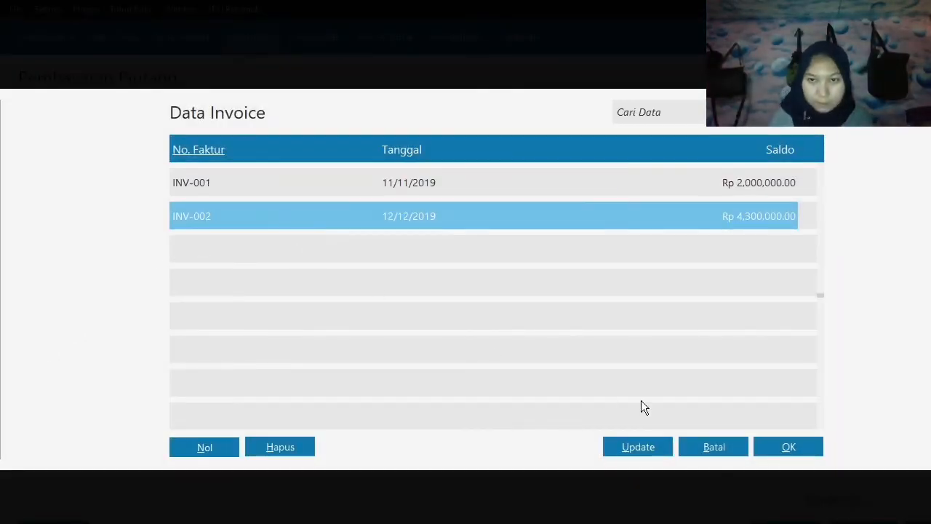
click(784, 446)
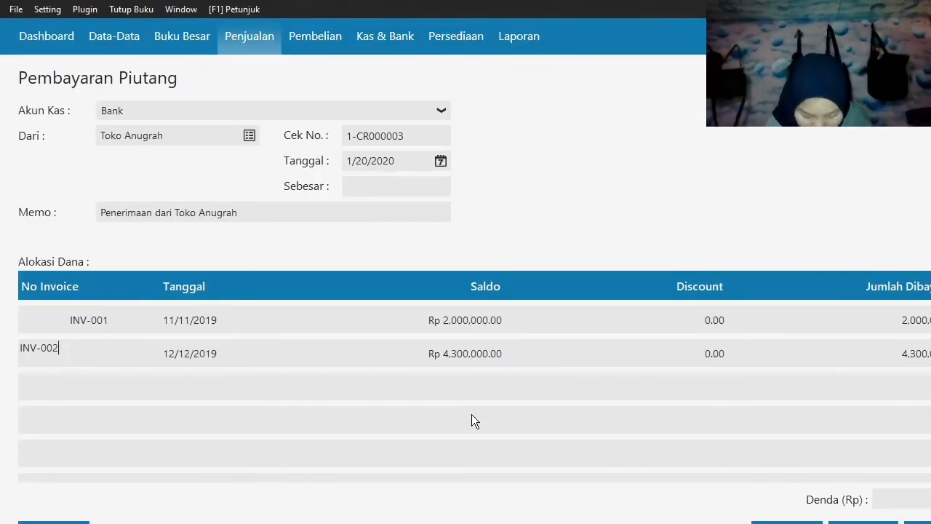
key(Tab)
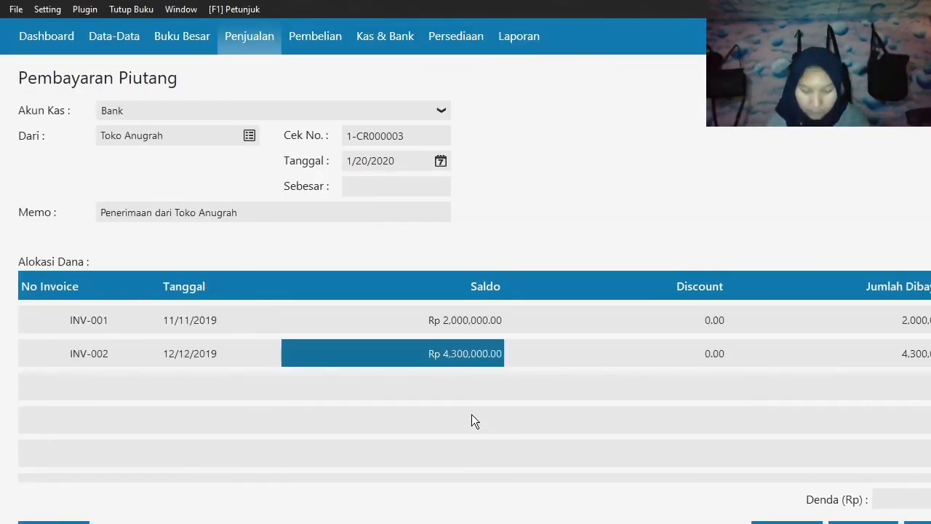
key(Tab)
key(Tab)
text(4000000)
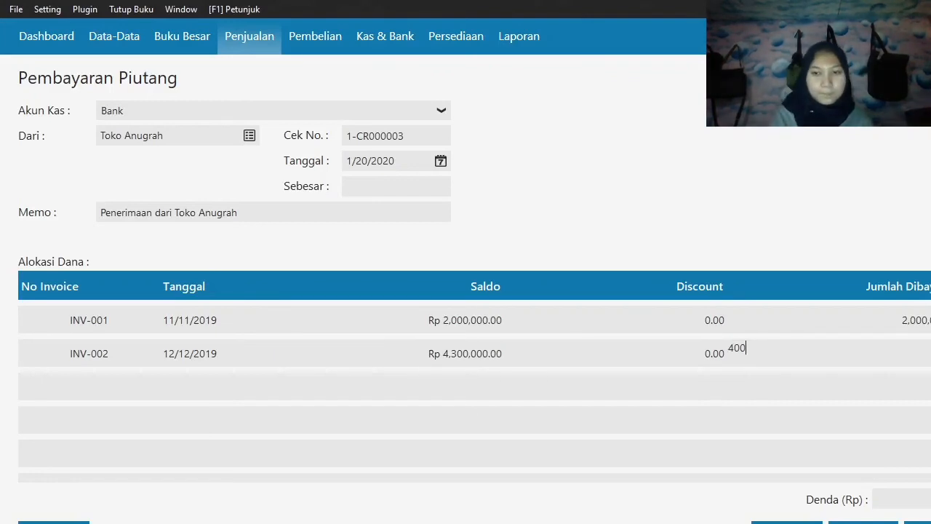
key(Tab)
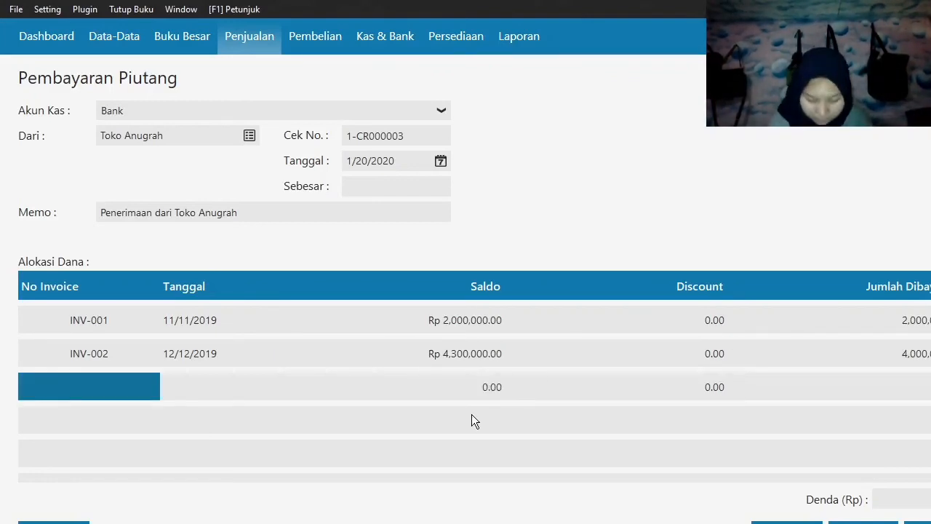
Fill in the total received (Sebesar) and try to record the Toko Anugrah receivable payment.
click(384, 182)
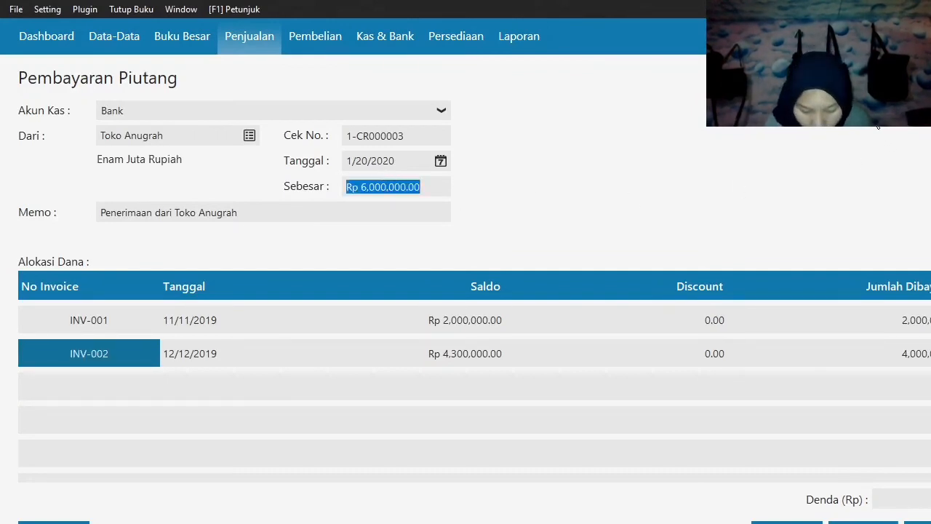
key(Tab)
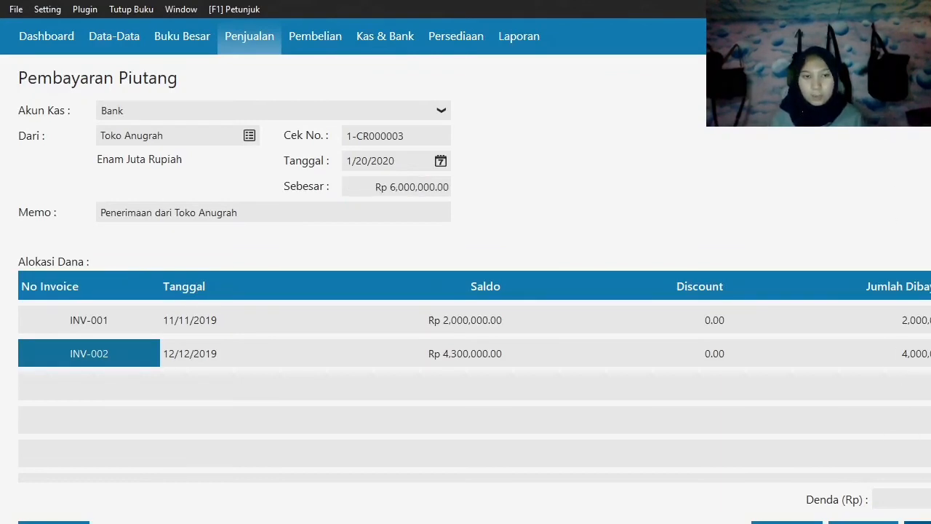
click(918, 523)
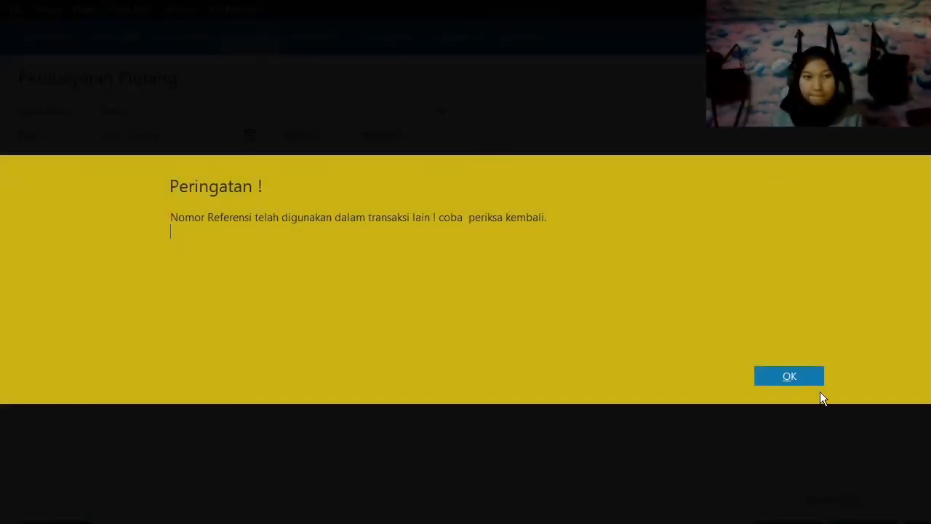
click(786, 376)
Change the payment's reference number (Cek No.) to 1-CR000005 and submit the payment for recording again.
click(429, 140)
text(5)
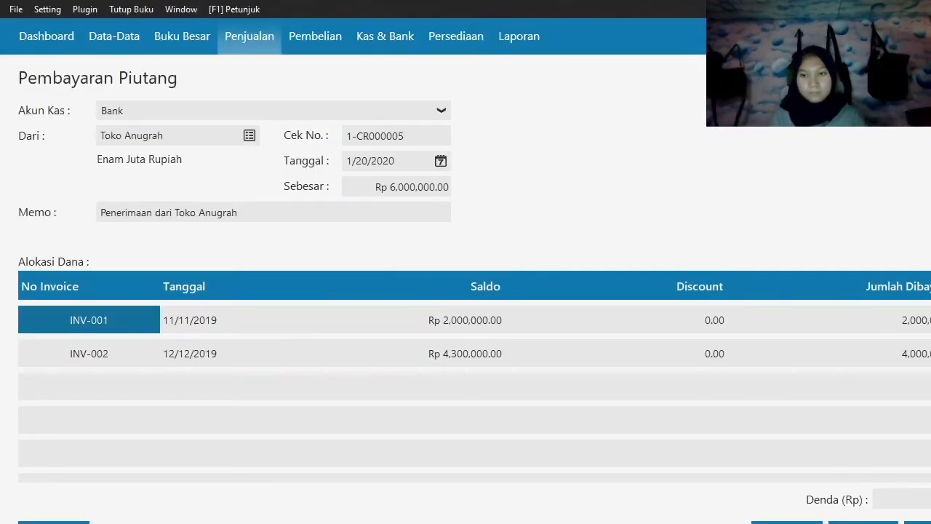
click(918, 522)
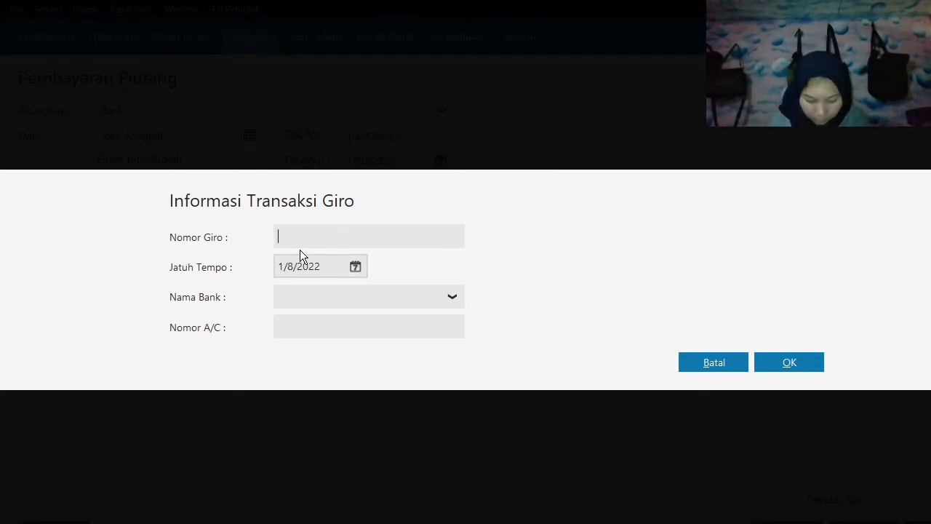
Enter BG010023 as the giro number (Nomor Giro) and set its due date (Jatuh Tempo) to 24 January 2020.
text(BG010023)
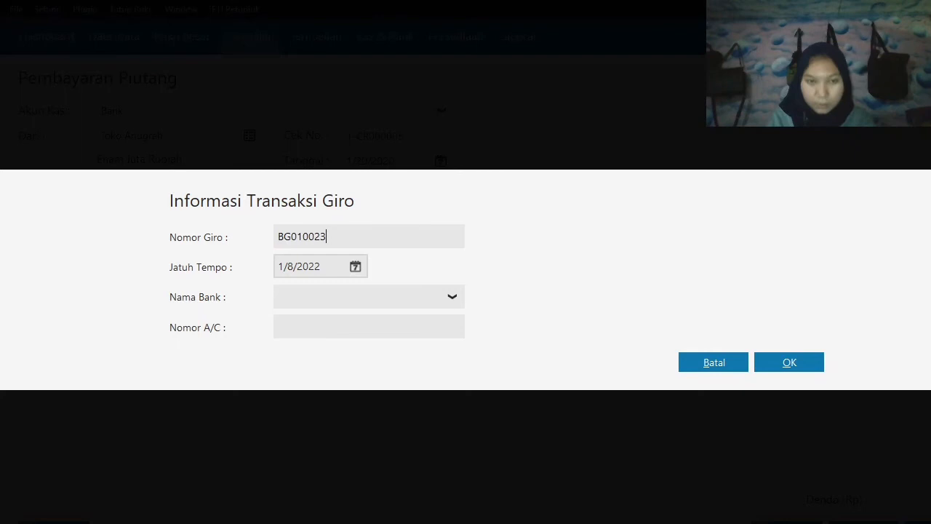
key(Tab)
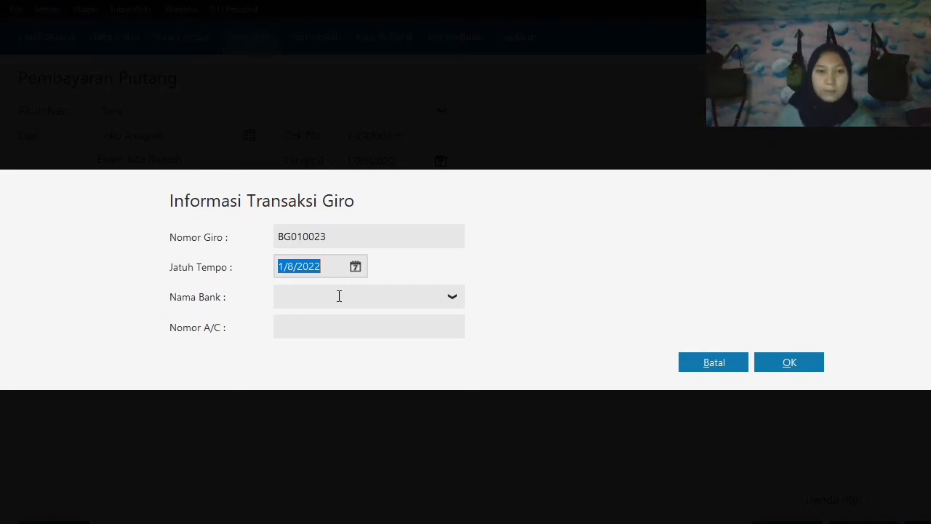
click(356, 267)
click(413, 442)
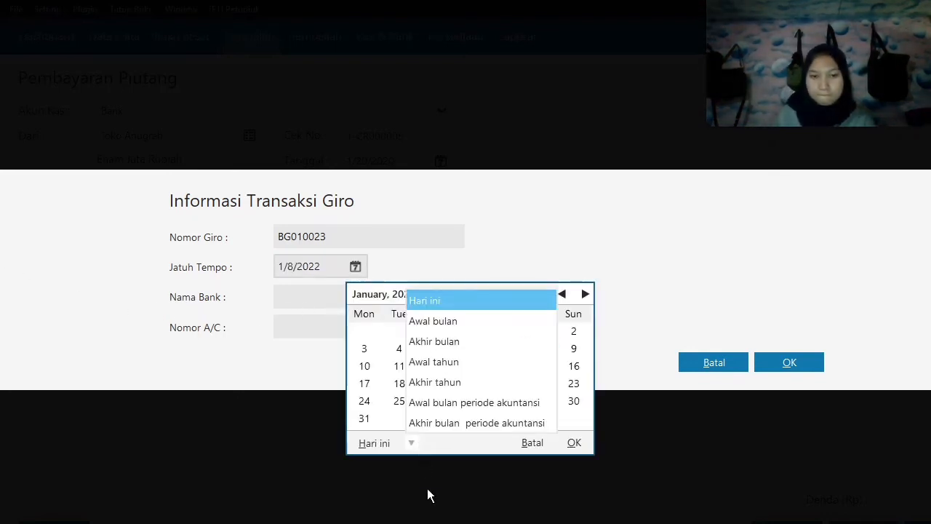
click(447, 406)
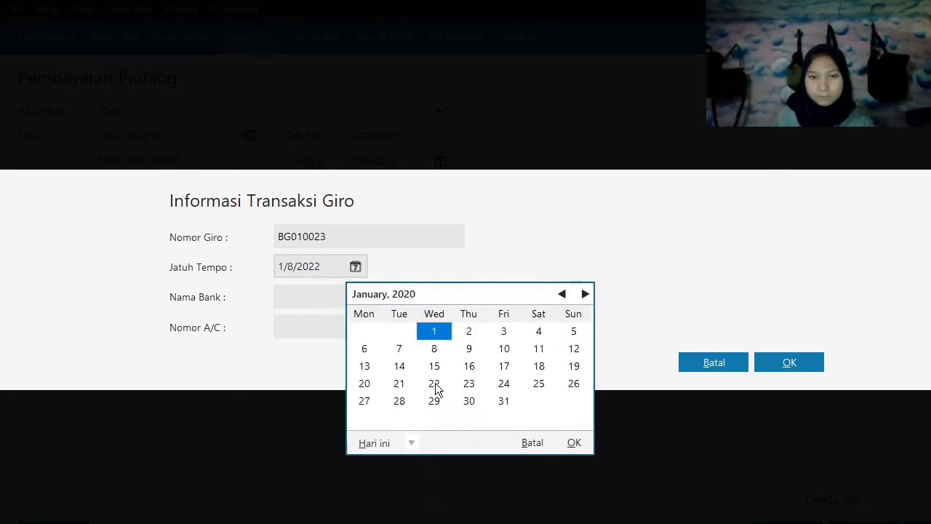
click(506, 385)
click(574, 442)
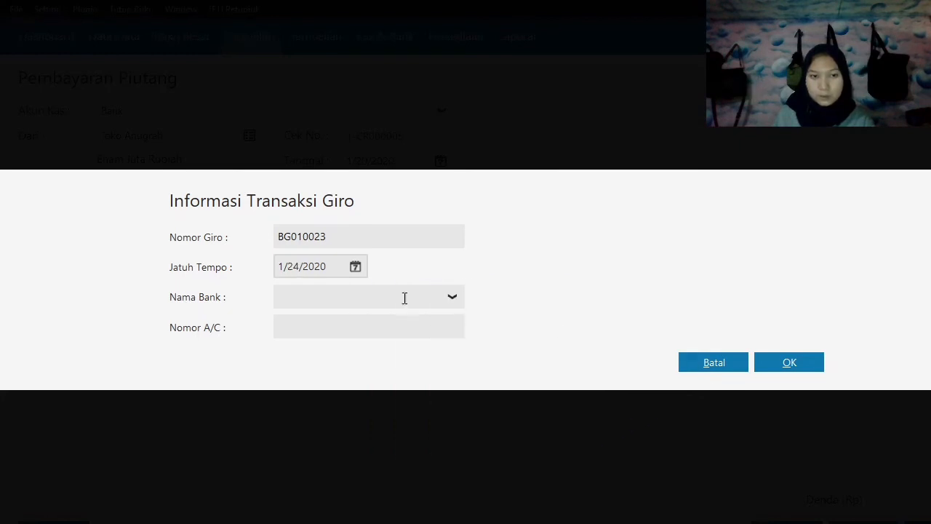
Confirm the giro details and agree to match the payment's transaction date to the giro due date.
click(775, 363)
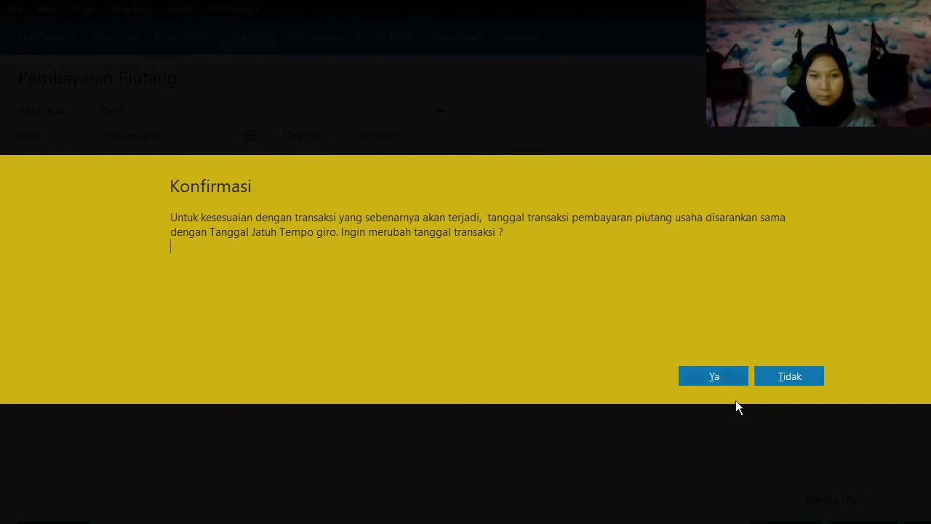
click(723, 376)
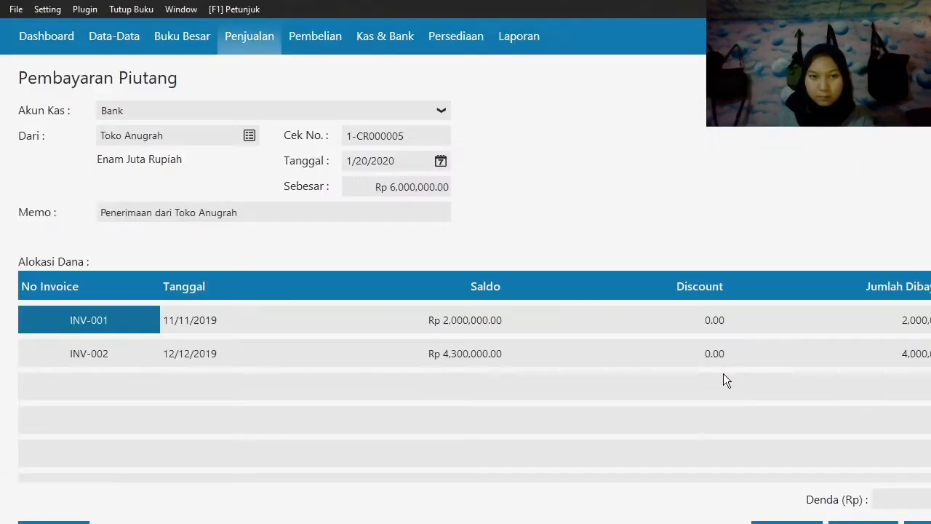
click(792, 401)
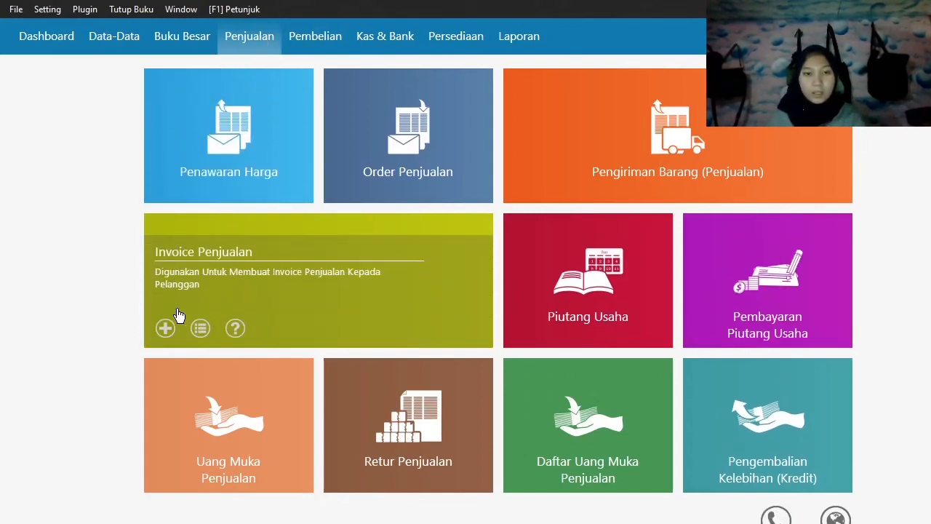
Create a new sales invoice for Toko Anugrah dated 21 January 2020.
click(166, 324)
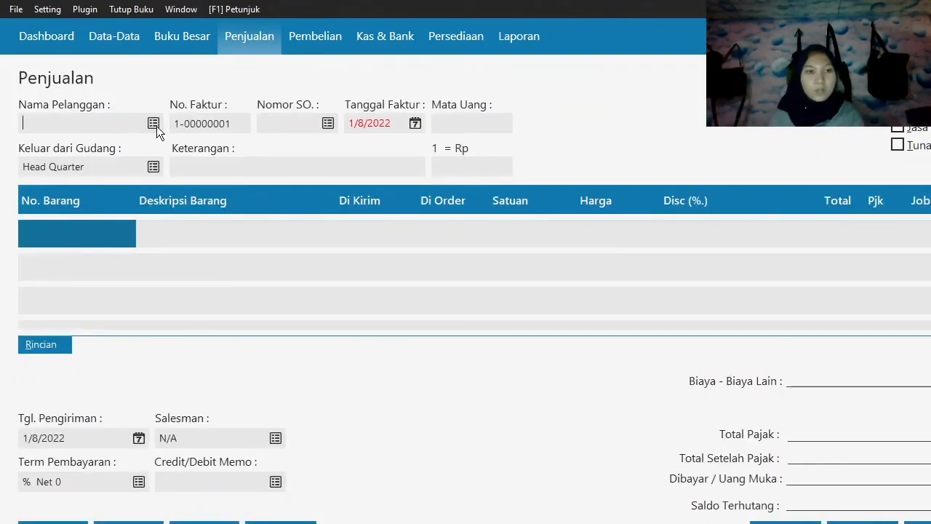
click(155, 124)
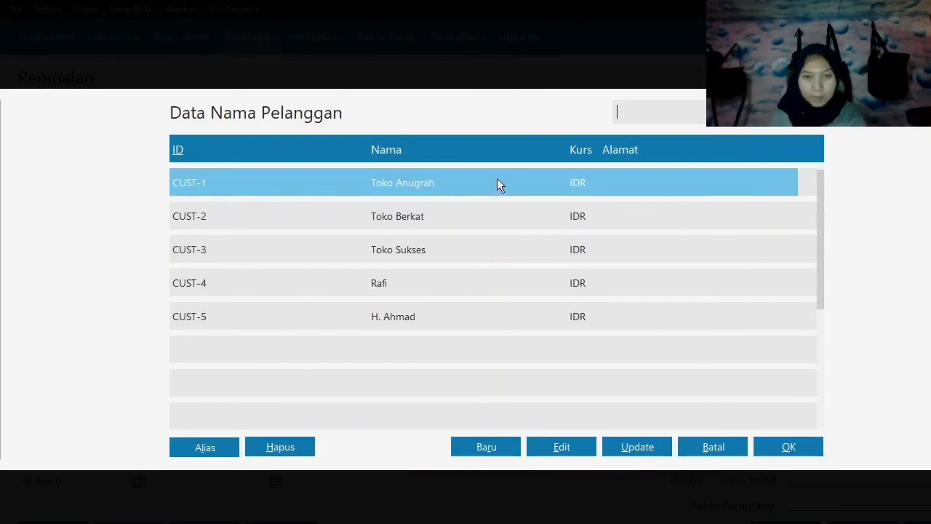
click(818, 453)
click(414, 125)
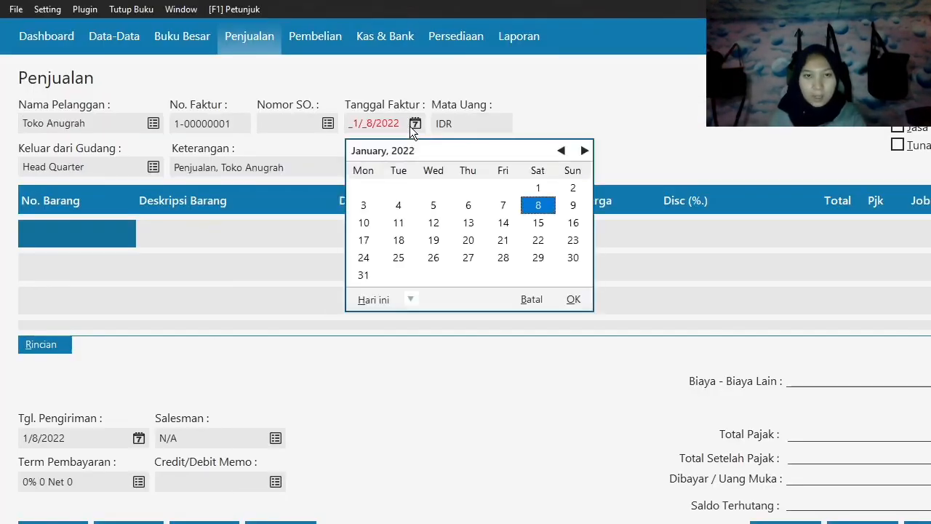
click(418, 294)
click(440, 418)
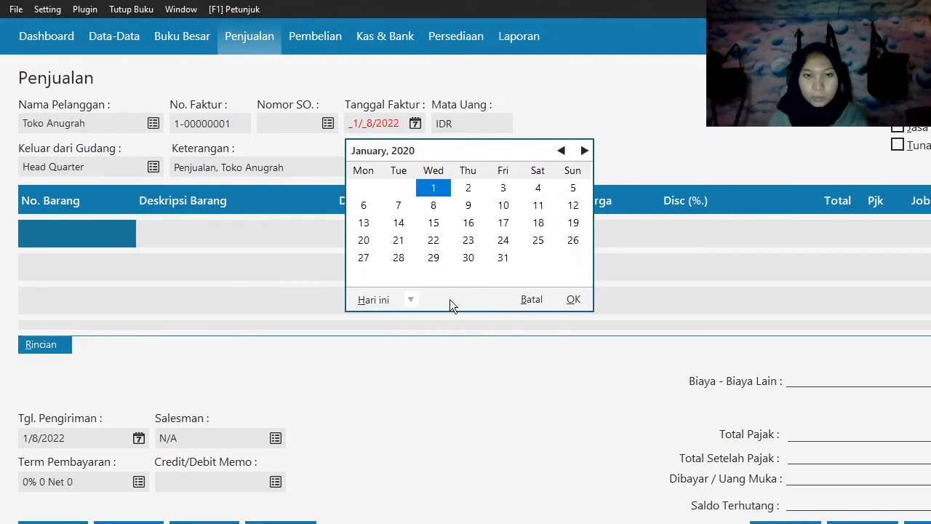
click(398, 241)
click(573, 299)
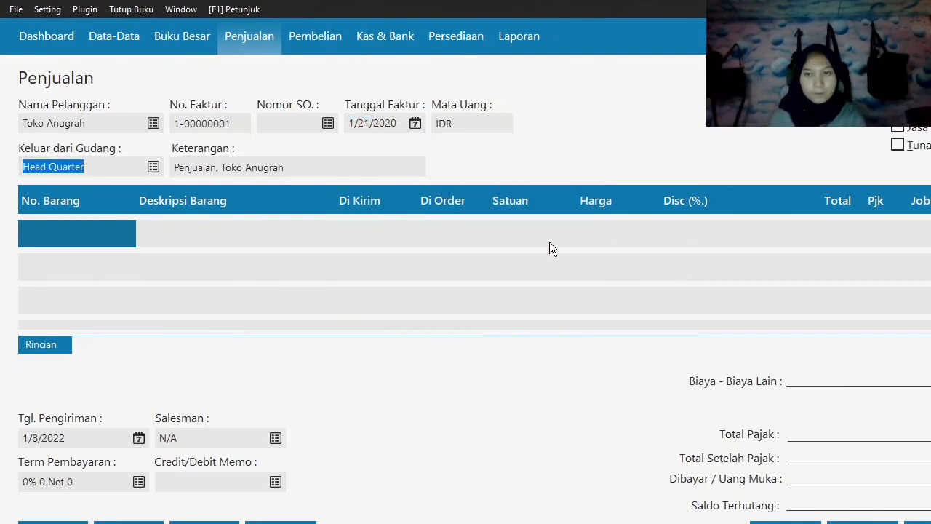
Add item H-001 Samsung Galaxy J1 to the invoice with 2 pieces delivered at a price of 2,000,000 each.
double_click(65, 231)
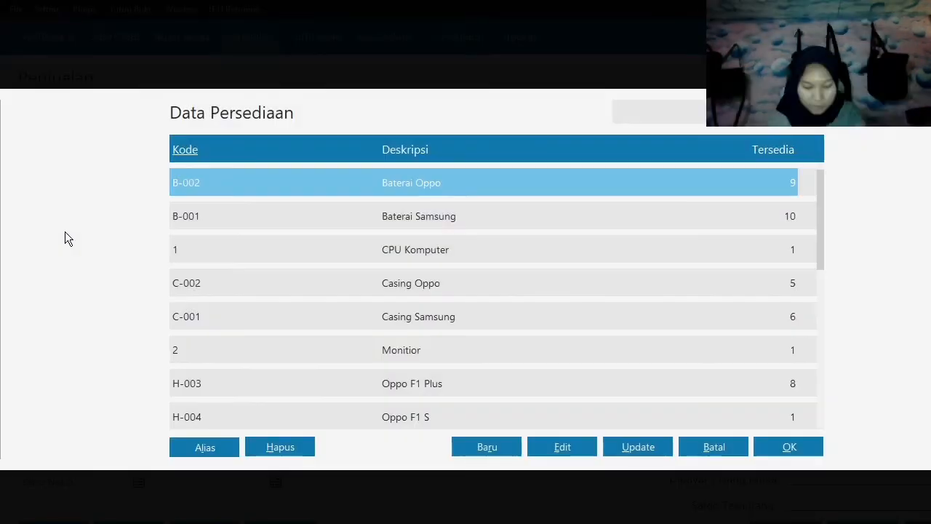
key(Down)
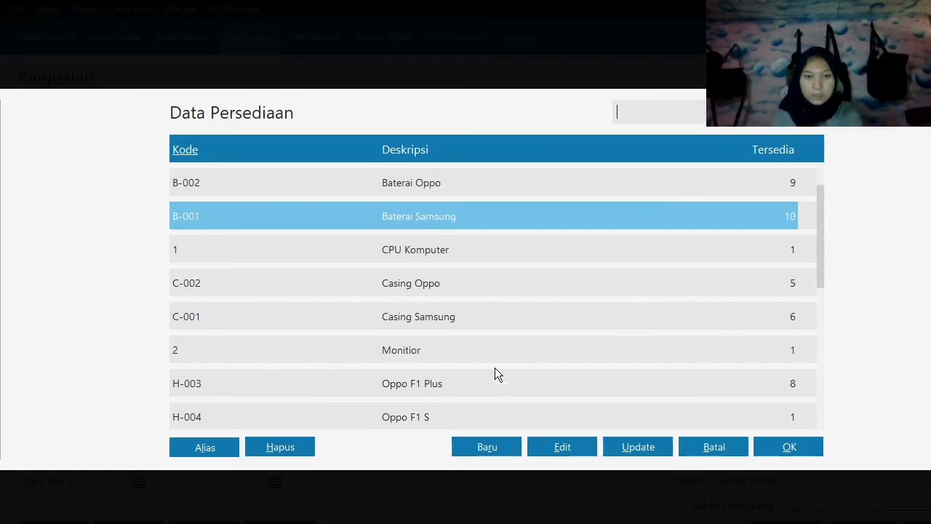
key(End)
click(492, 393)
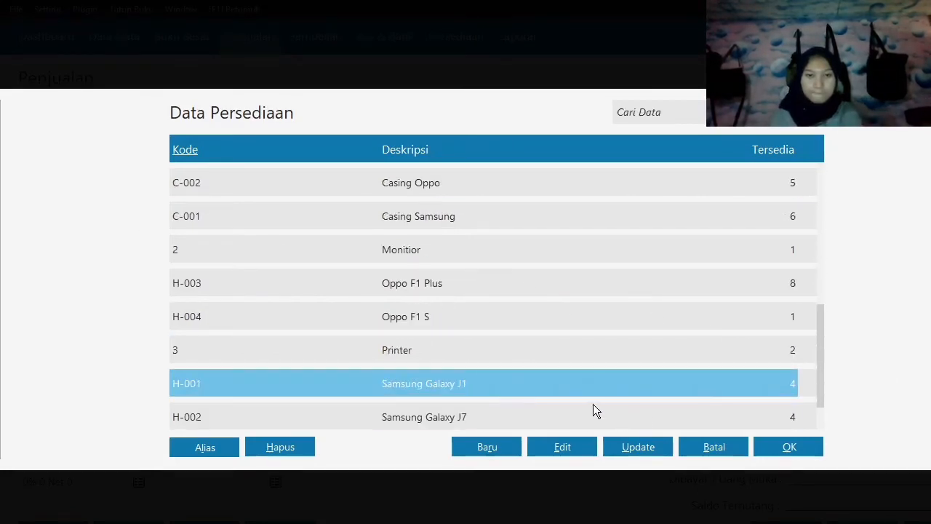
click(784, 451)
key(Return)
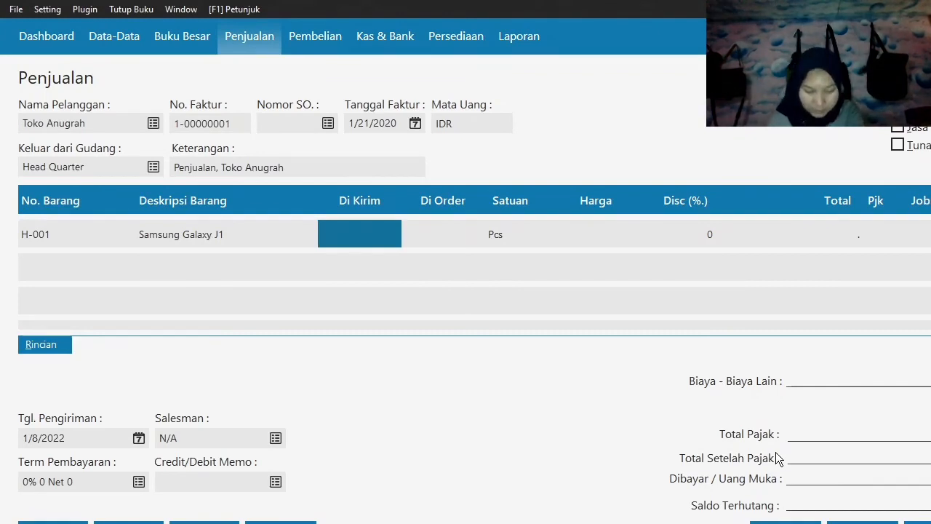
text(2)
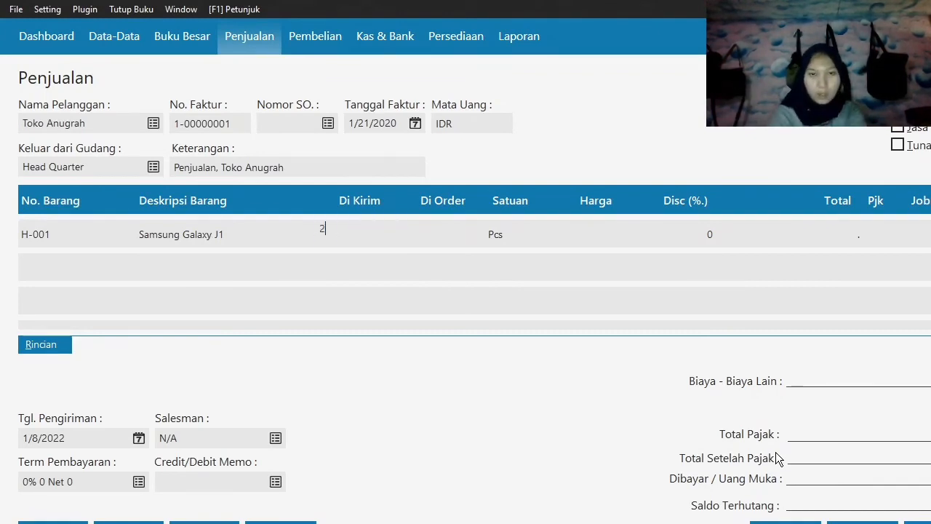
key(Return)
text(2000000)
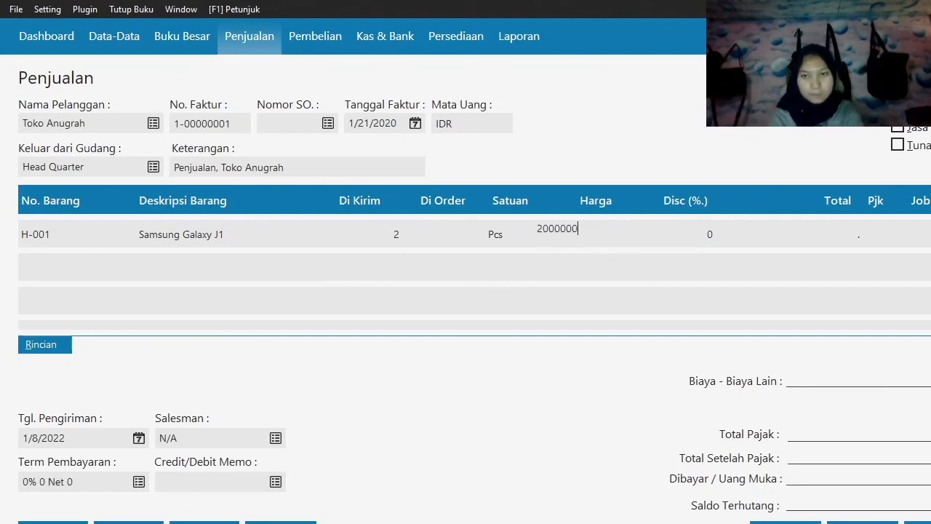
key(Return)
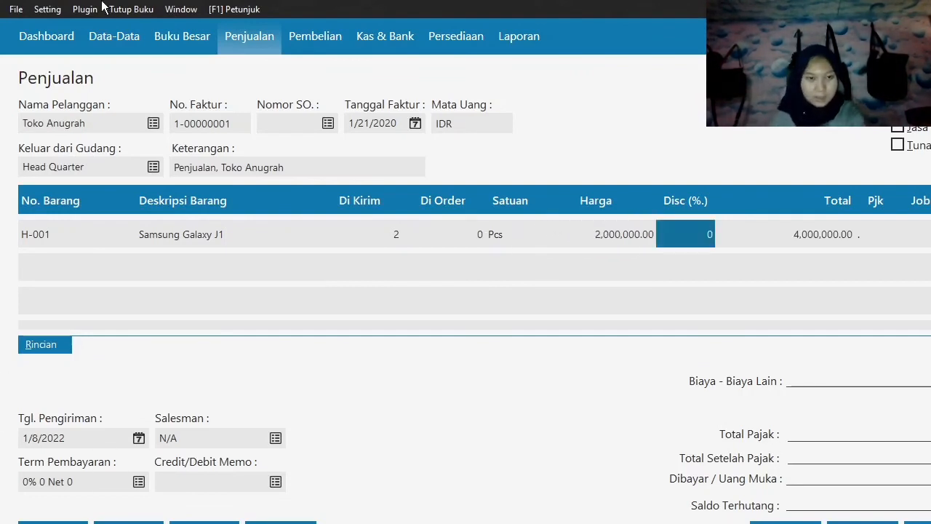
Register the salesperson as a new employee by entering their name, and assign them as the invoice's Salesman.
click(229, 437)
click(273, 438)
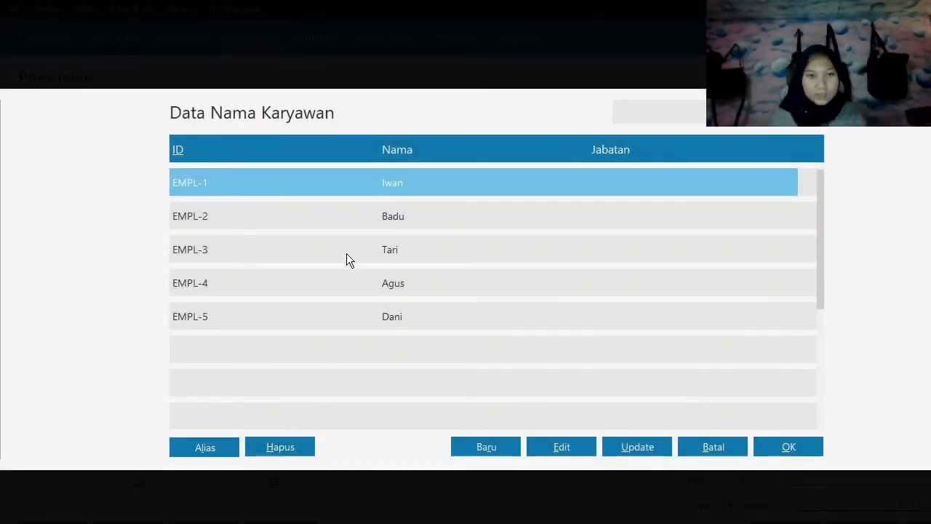
click(486, 449)
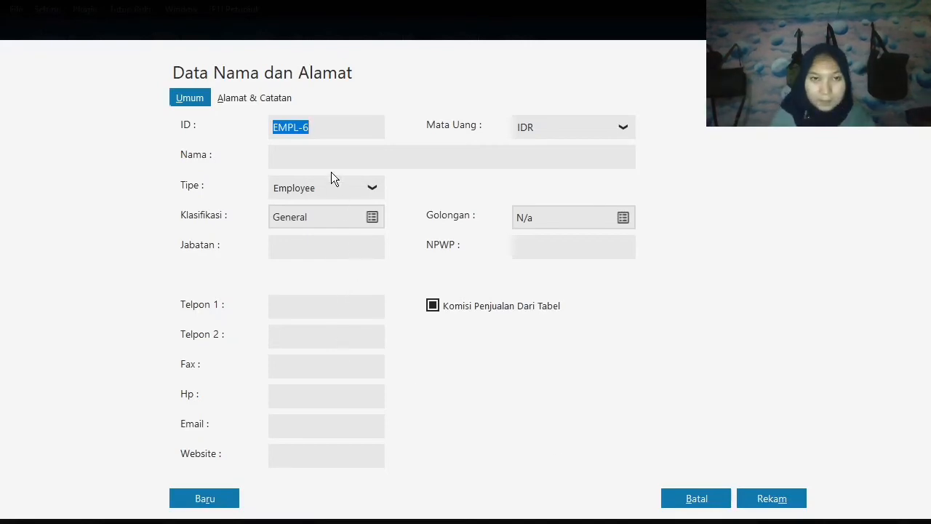
click(317, 154)
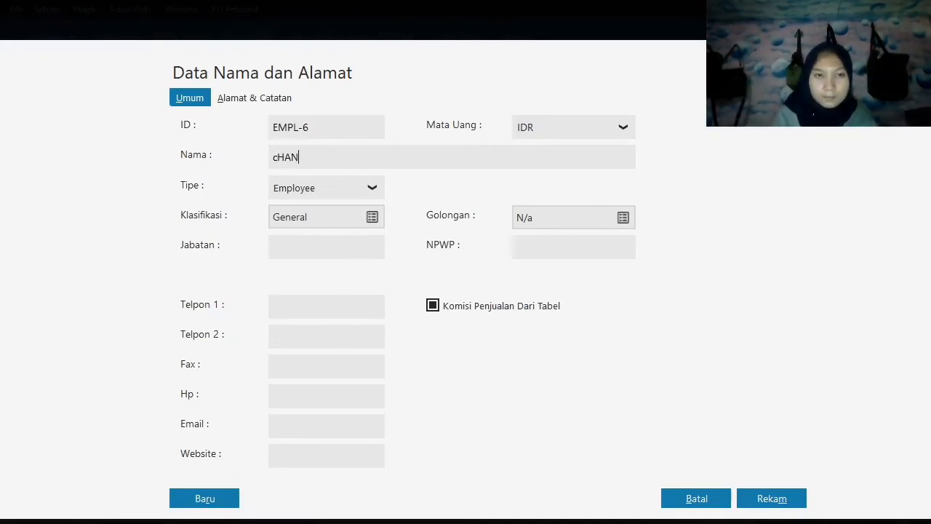
text(Chandra)
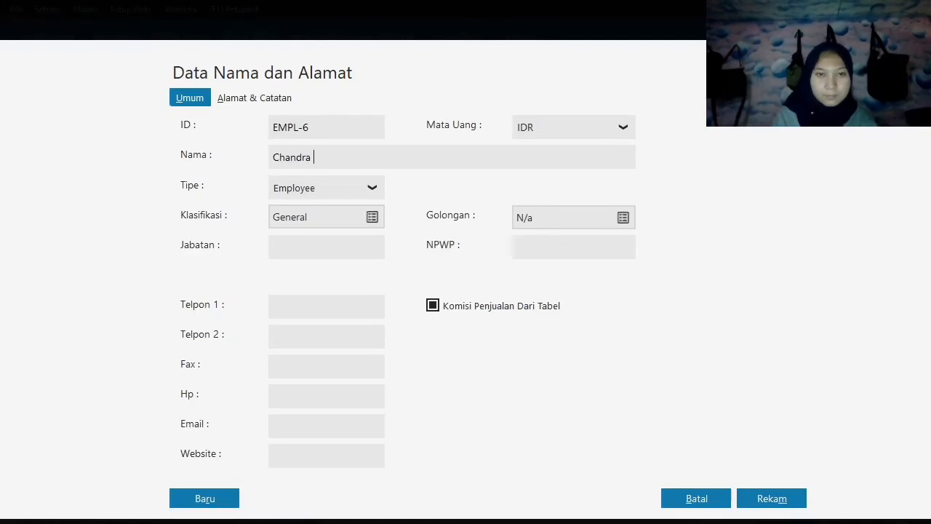
click(772, 499)
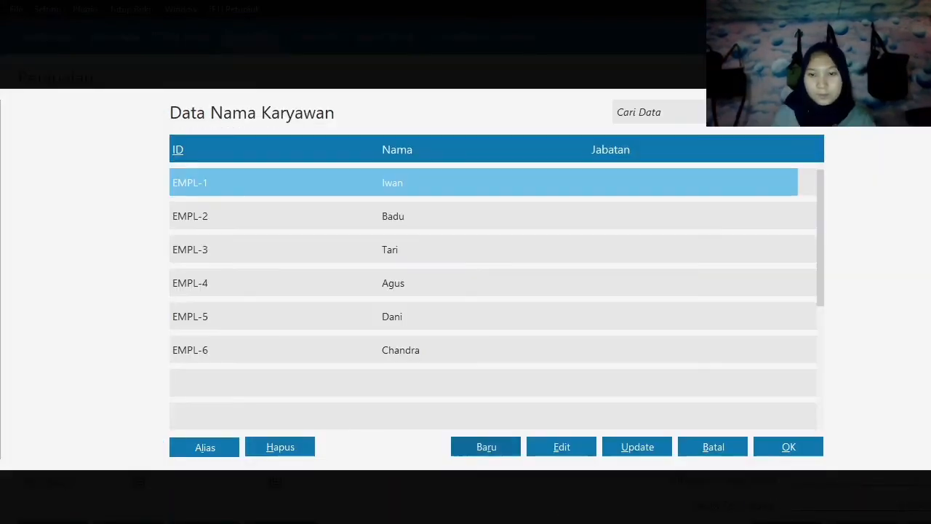
click(388, 352)
click(793, 451)
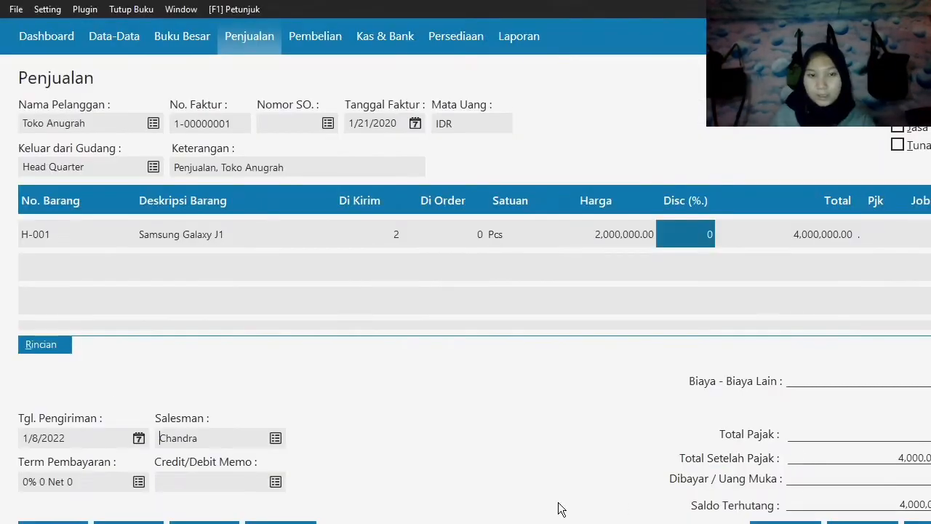
key(Tab)
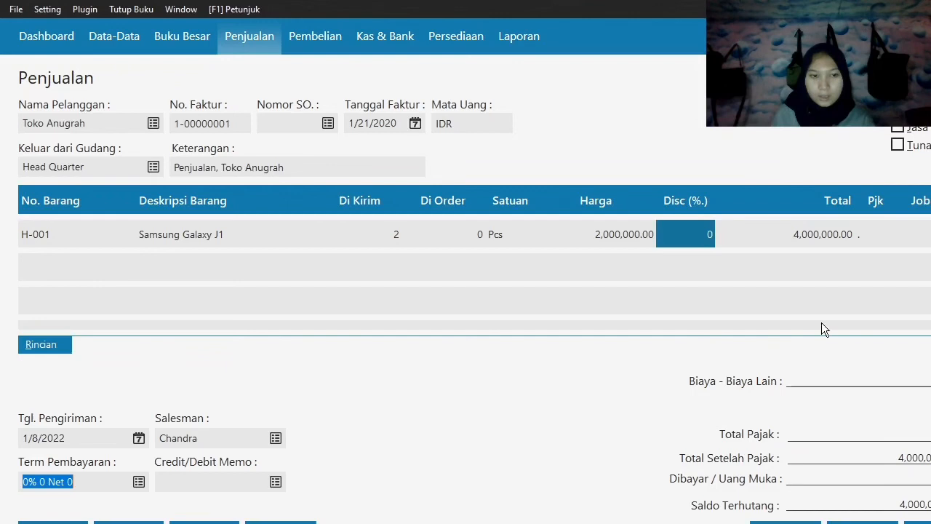
Mark the Toko Anugrah sales invoice as a cash sale (Tunai) and record it.
click(899, 148)
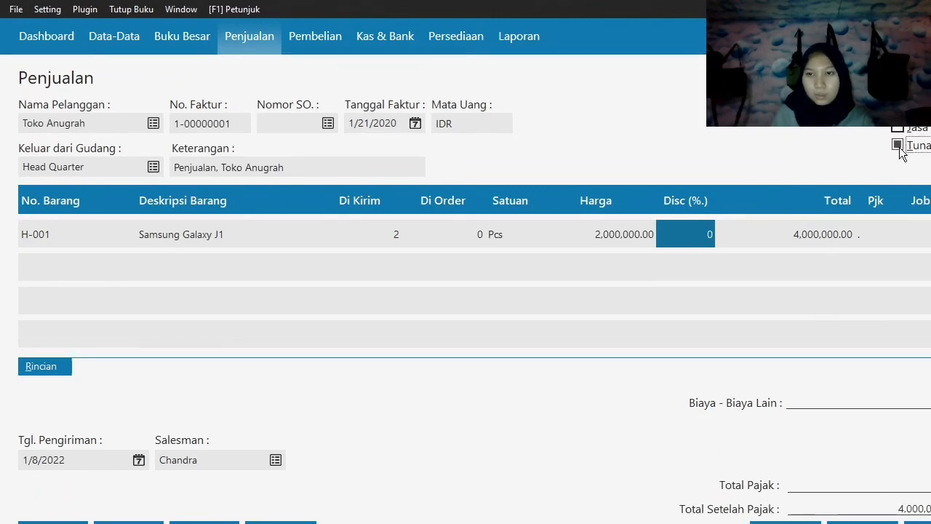
click(222, 466)
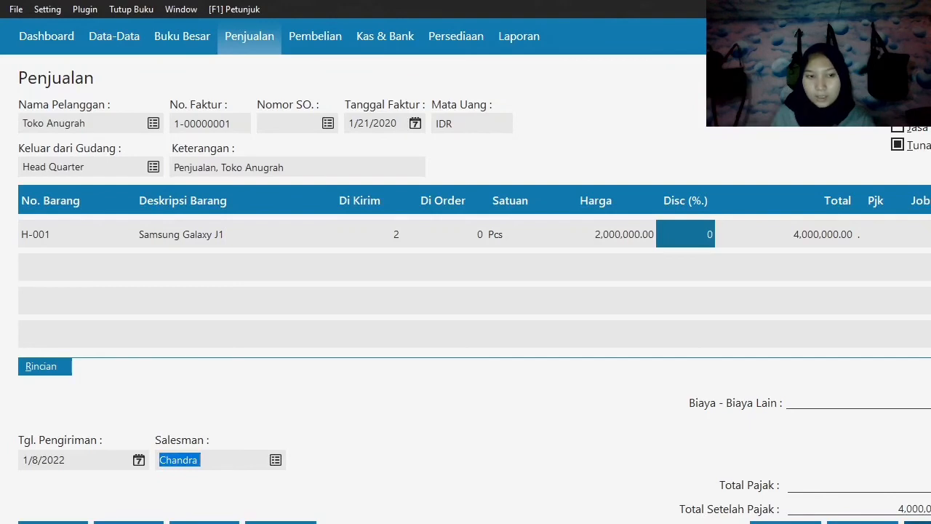
click(920, 522)
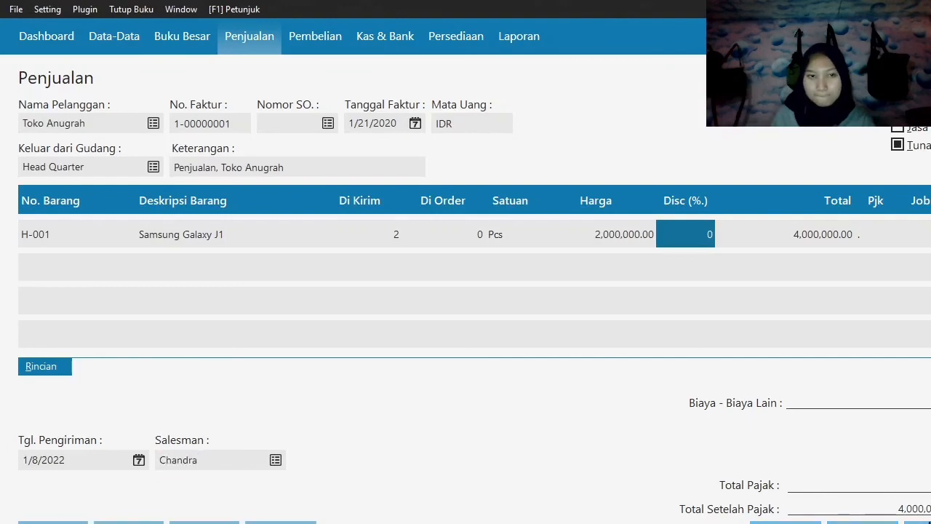
click(786, 522)
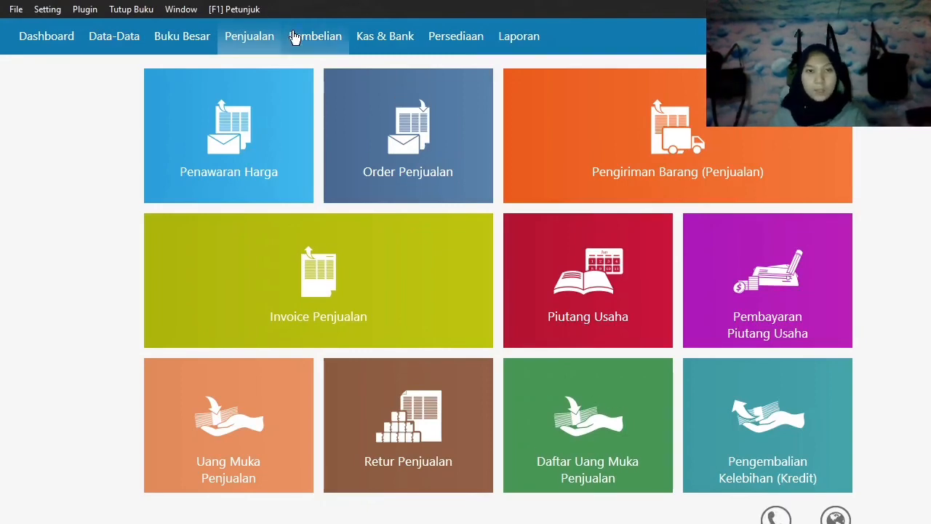
Create a new accounts payable payment (Pembayaran Hutang Usaha) with Toko Semangat as the recipient.
click(328, 40)
mouse_move(784, 262)
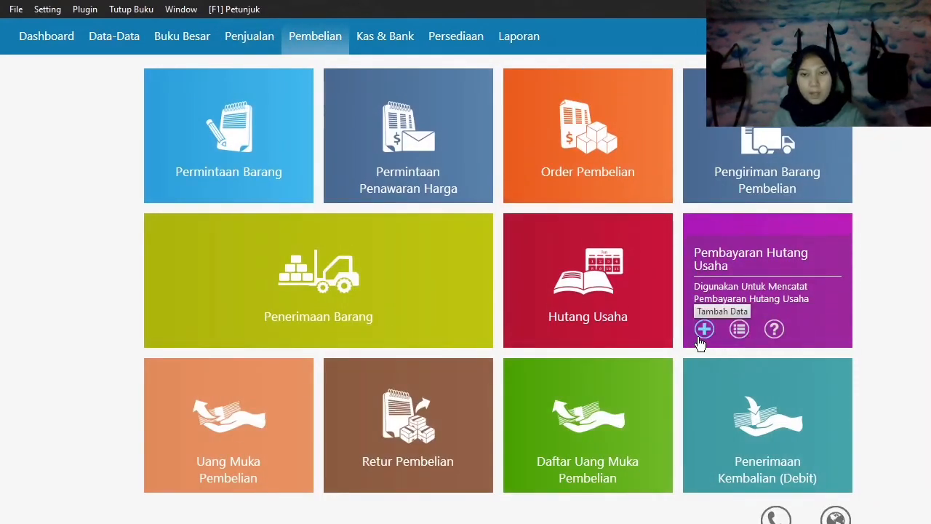
click(703, 330)
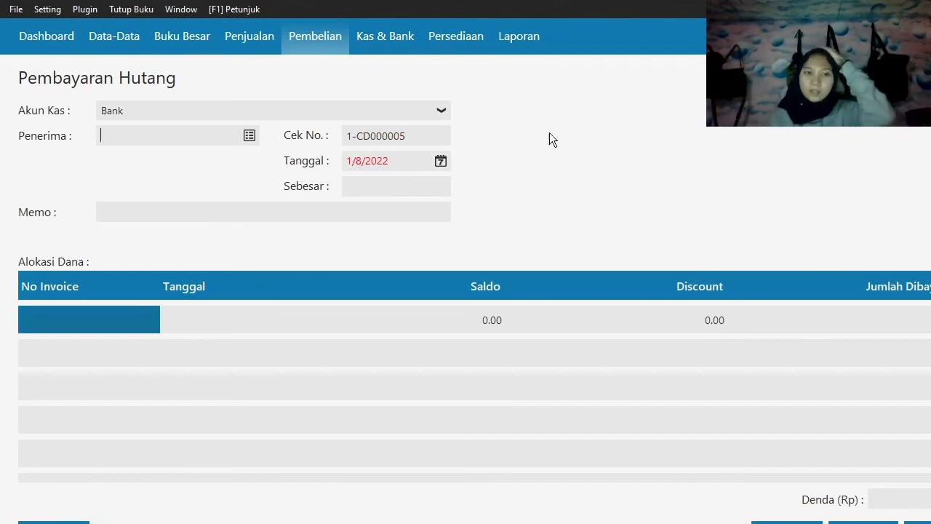
click(251, 138)
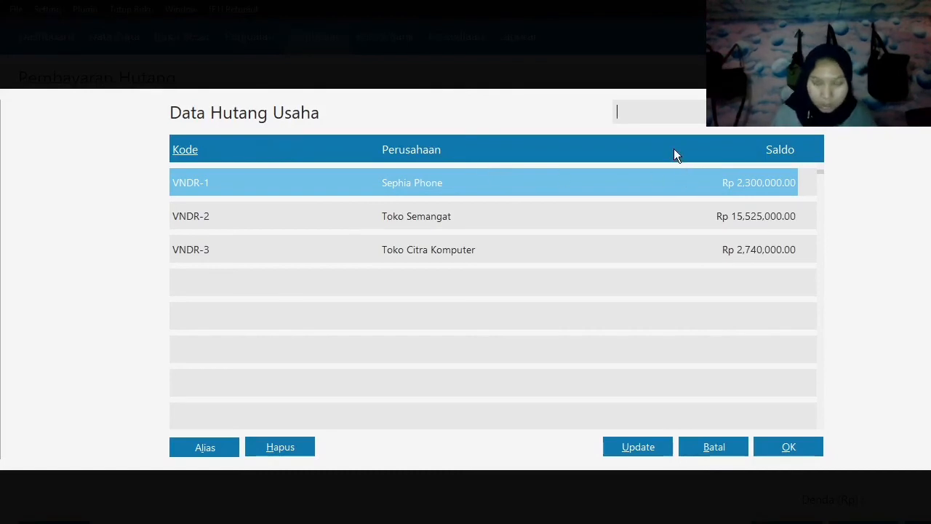
click(446, 220)
click(789, 450)
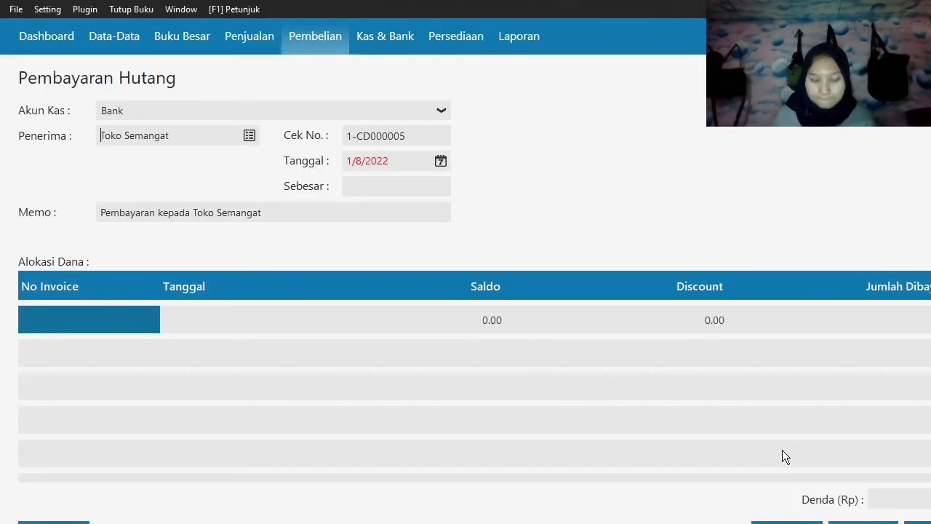
Set the debt payment's date (Tanggal) to 21 January 2020.
click(442, 161)
click(588, 280)
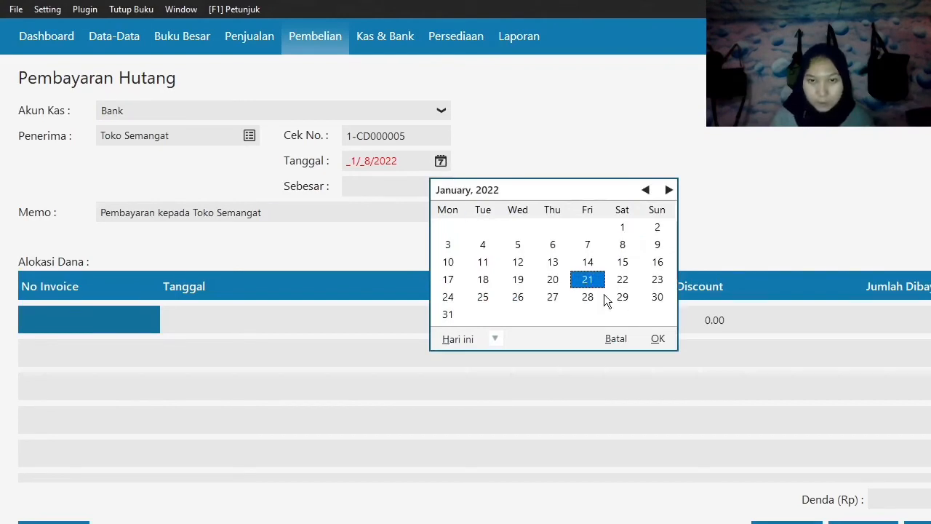
click(494, 340)
click(542, 463)
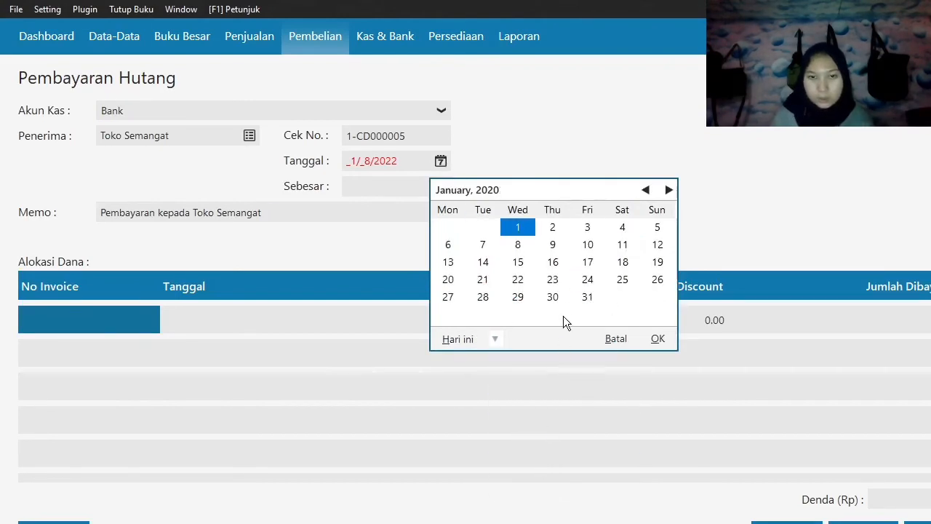
click(483, 279)
click(657, 339)
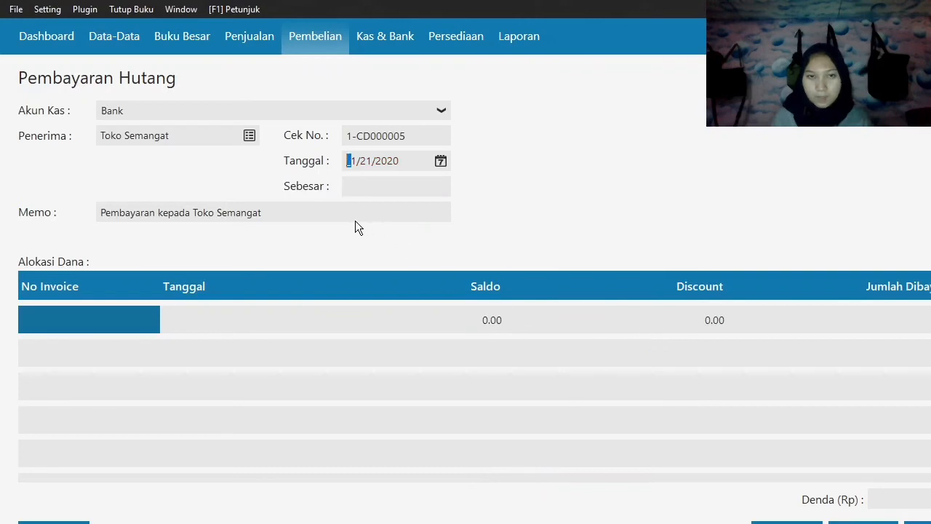
Allocate 3,100,000 of the payment to Toko Semangat's invoice dated 3 January 2020.
click(113, 322)
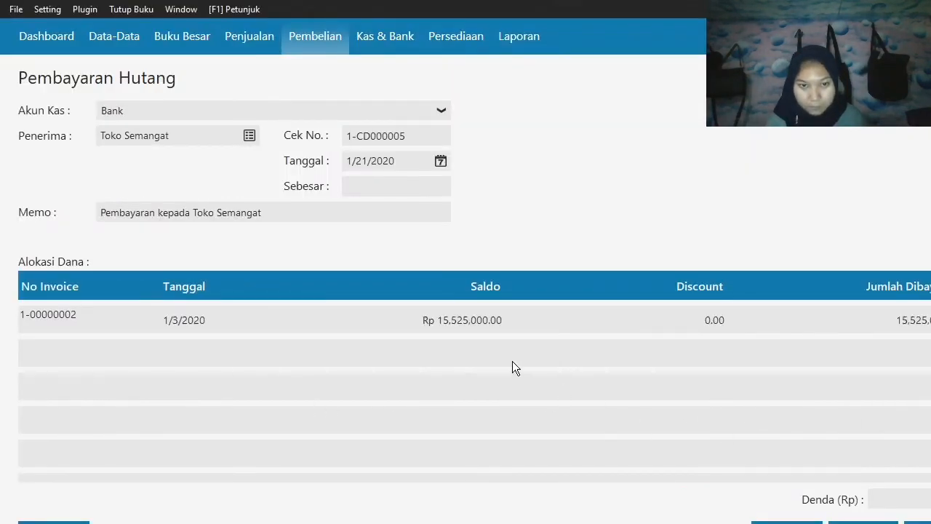
key(Tab)
key(Tab)
key(Tab)
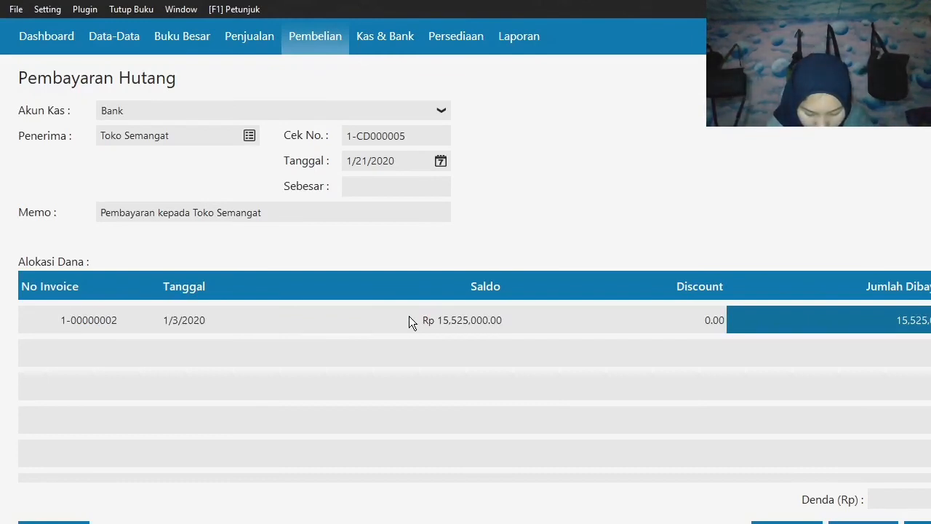
text(3100000)
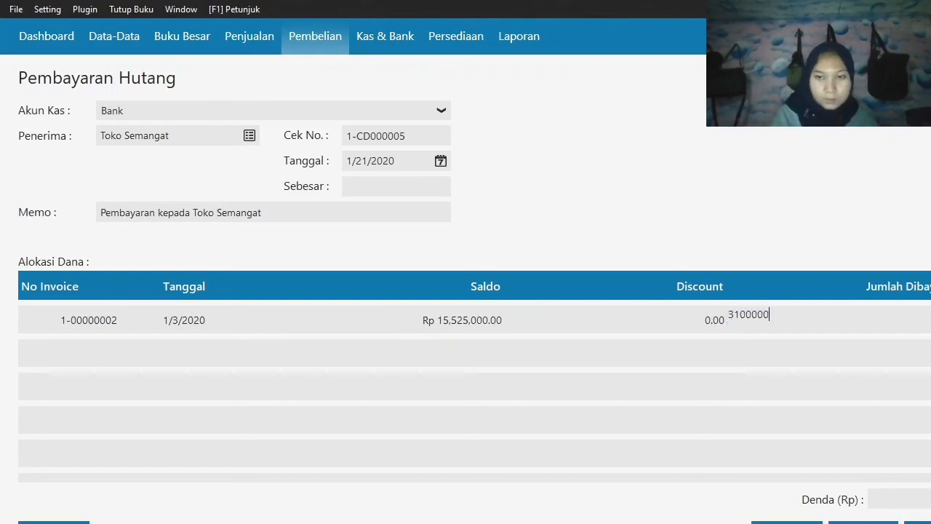
key(Return)
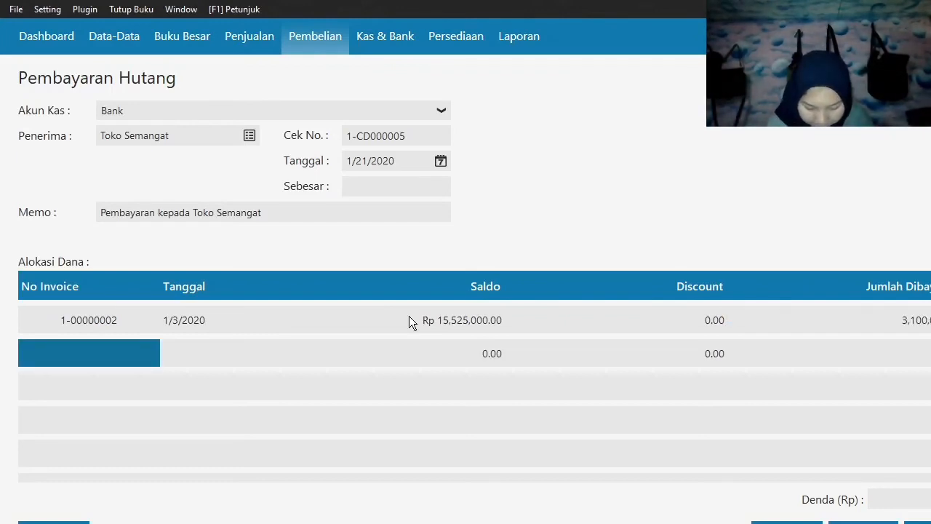
key(Up)
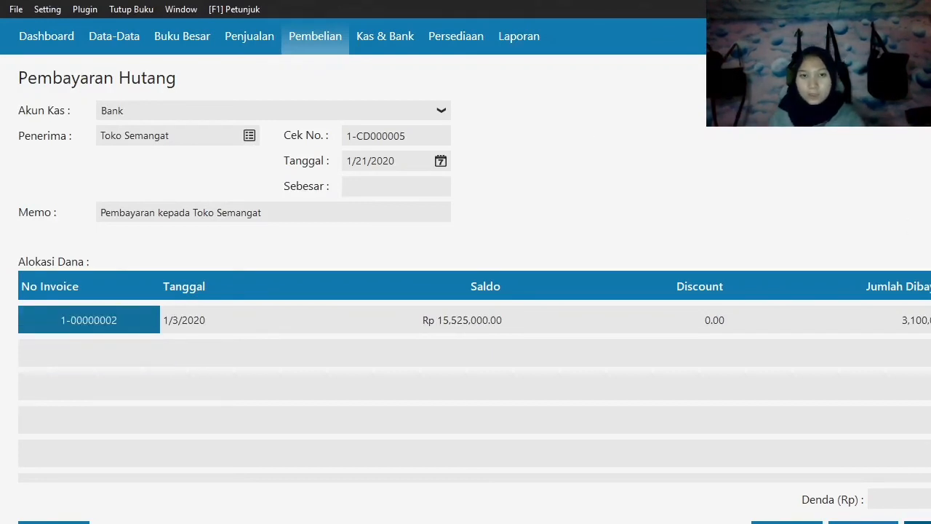
Fill in the Toko Semangat debt payment's total (Sebesar) as 3,100,000 and record the payment.
click(920, 522)
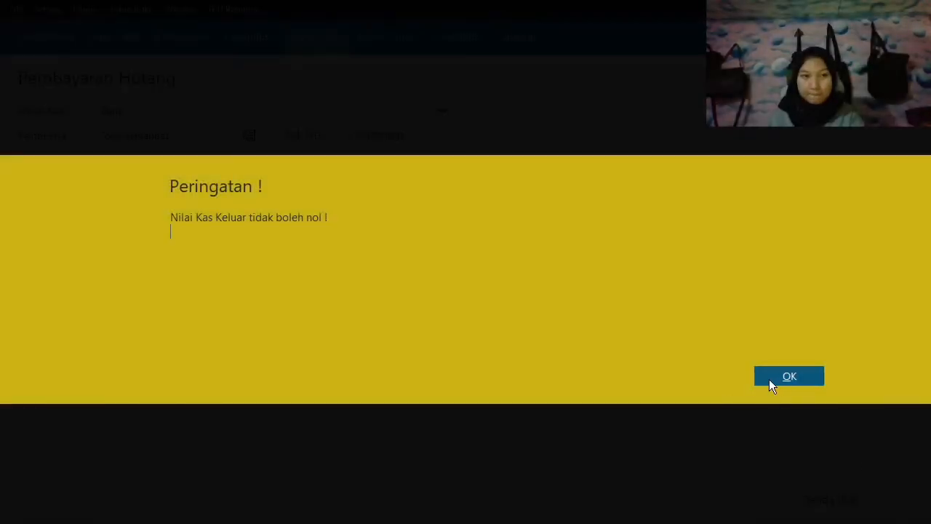
click(768, 376)
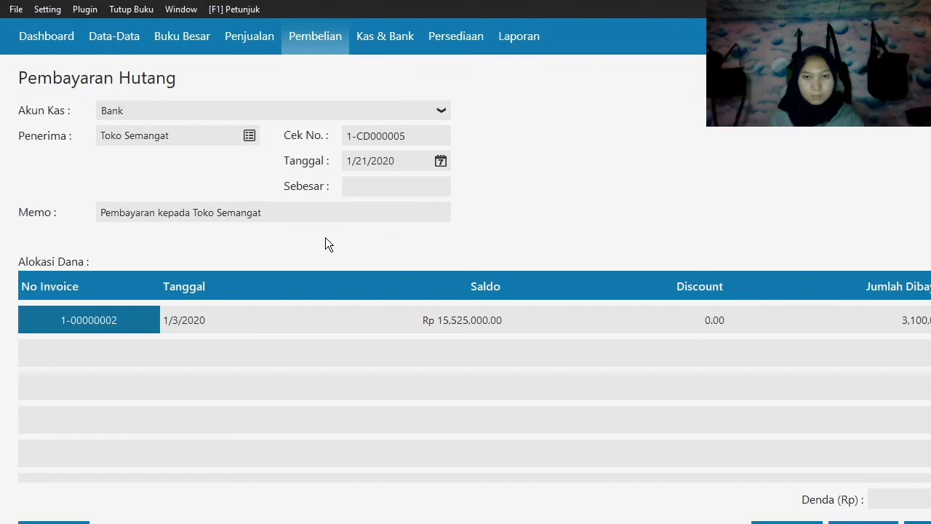
click(396, 186)
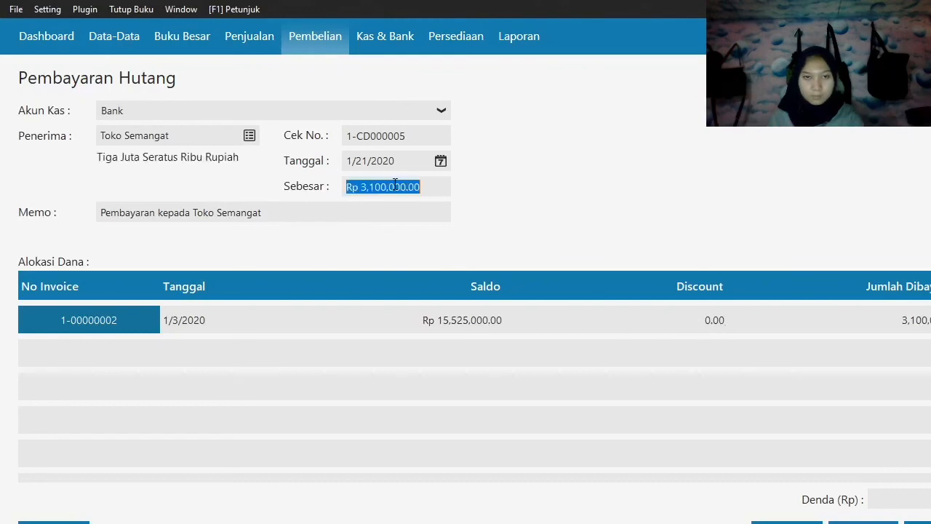
click(918, 523)
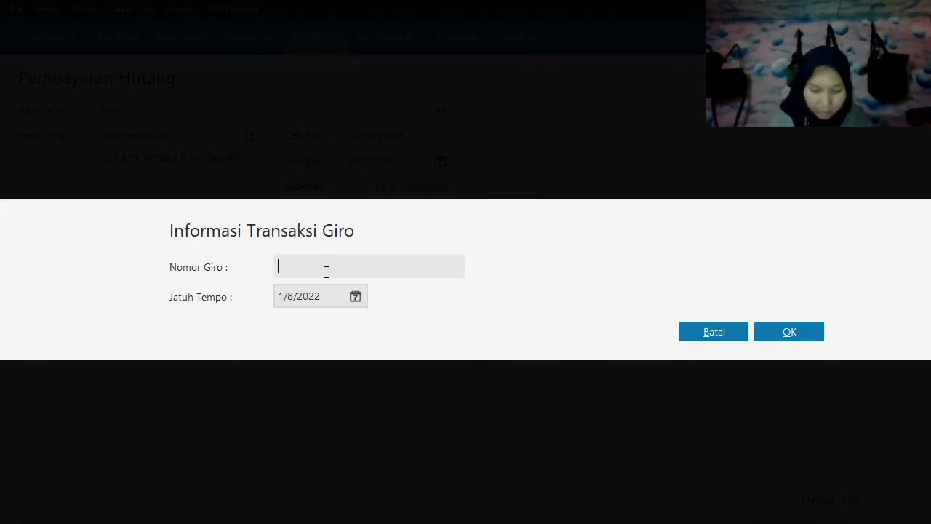
Enter giro number BG0001 with a due date (Jatuh Tempo) of 28 January 2020 for the debt payment.
text(BG)
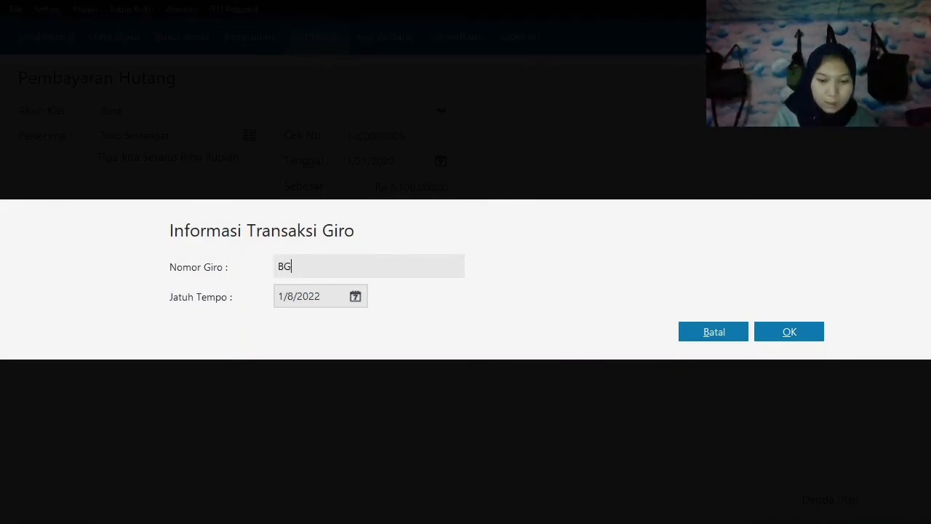
text(0001)
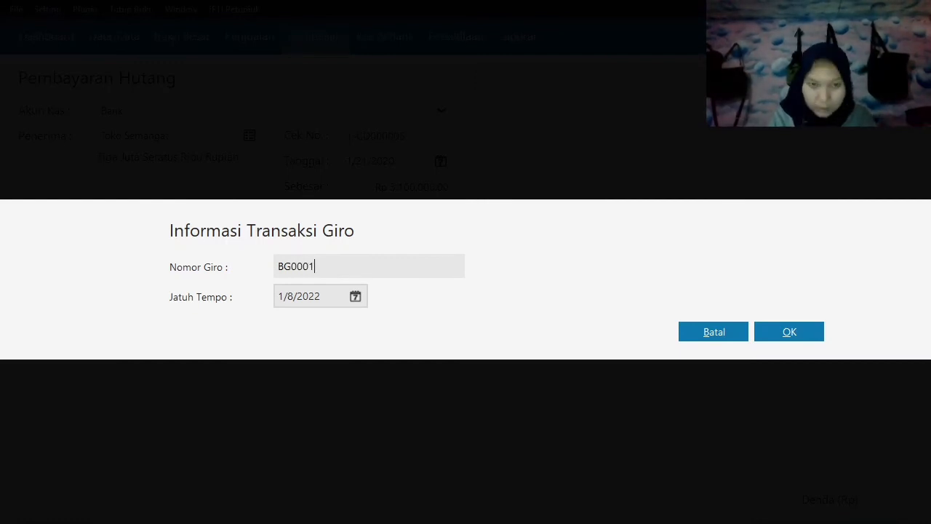
click(355, 298)
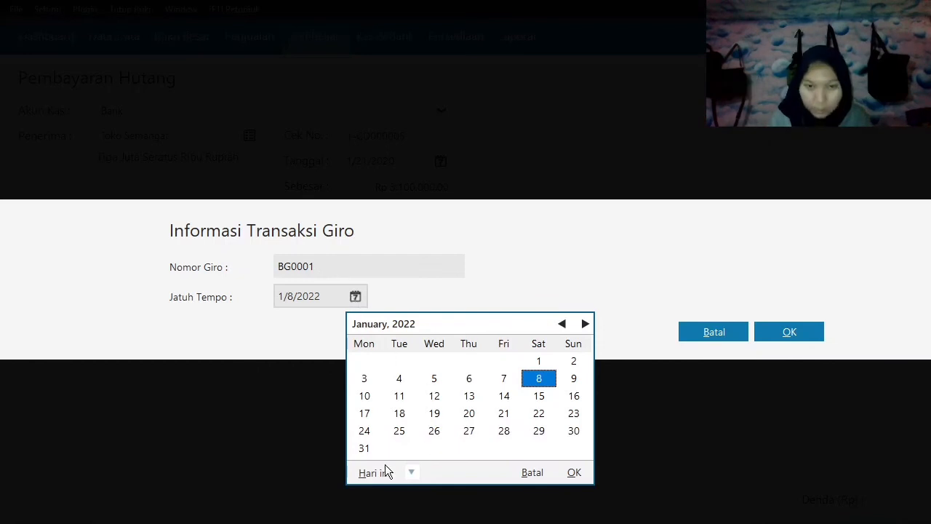
click(412, 473)
click(460, 433)
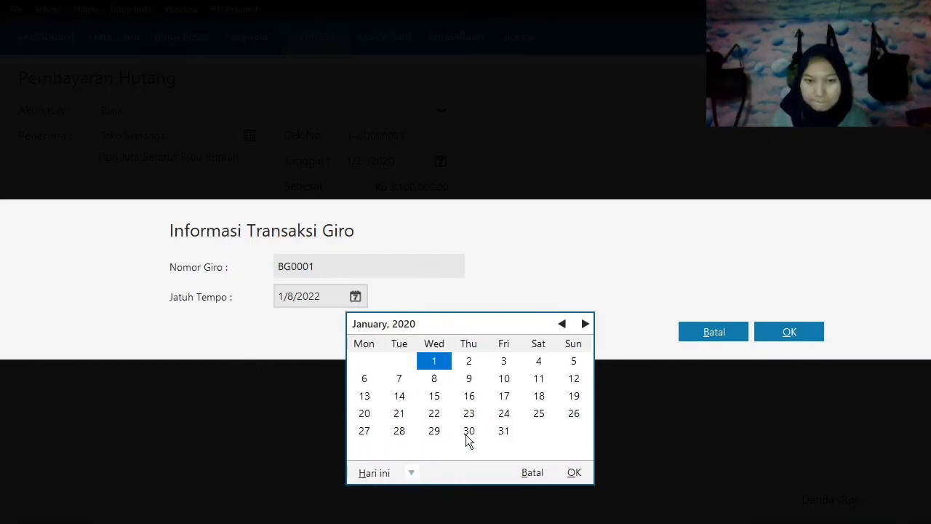
click(405, 436)
click(573, 473)
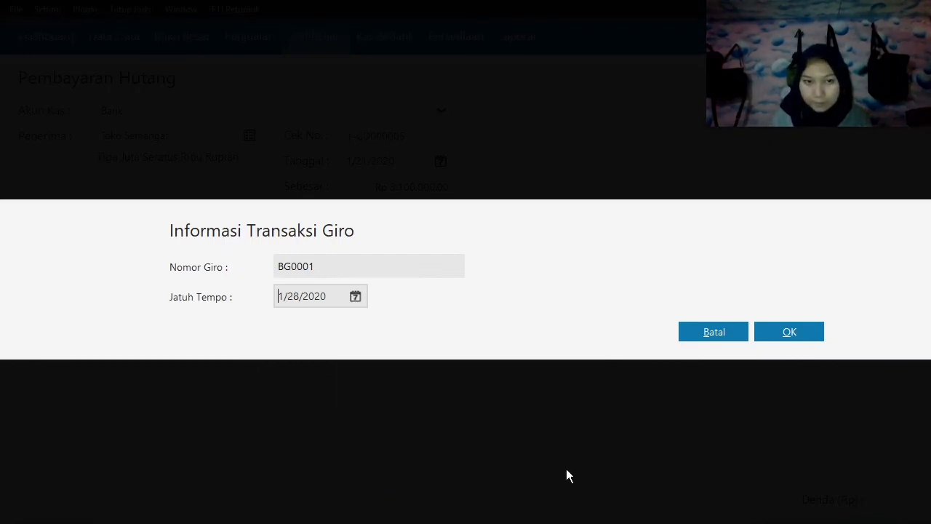
click(790, 331)
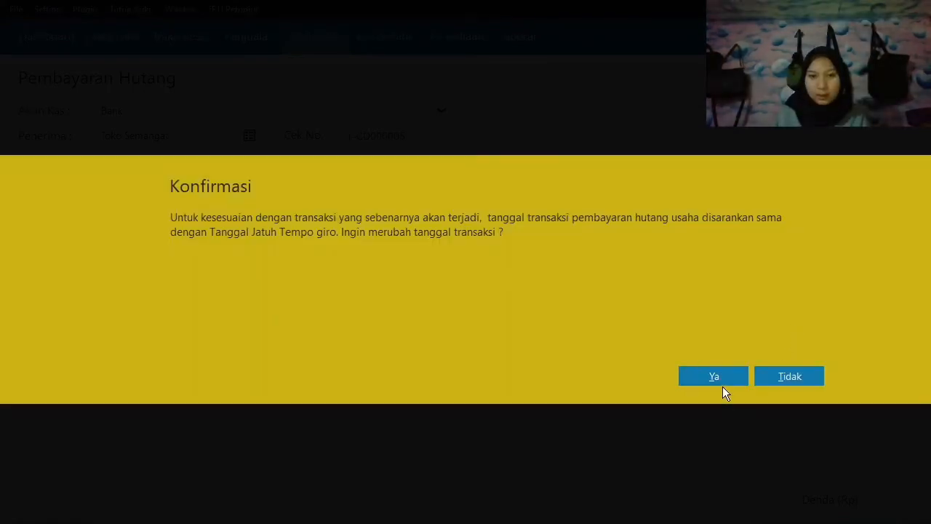
Accept changing the debt payment's transaction date to the giro due date, and leave the payment form.
click(724, 383)
click(787, 398)
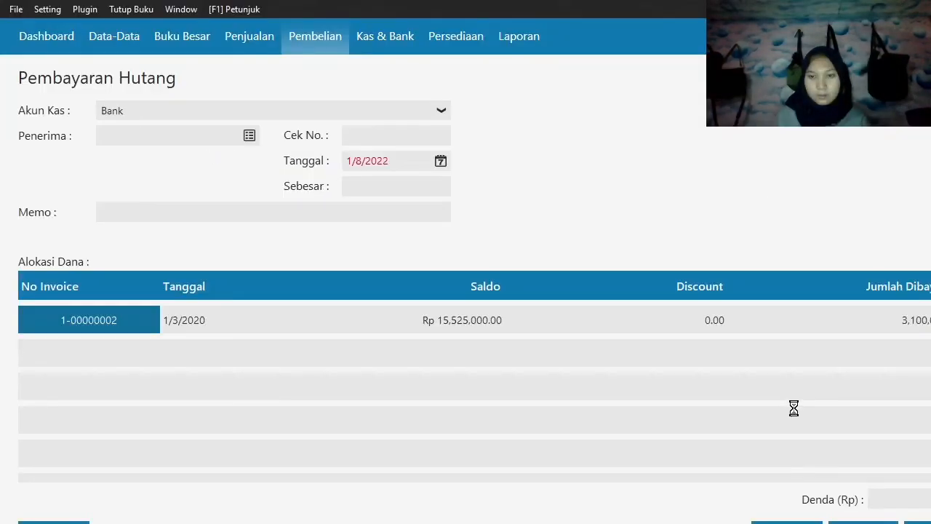
key(Escape)
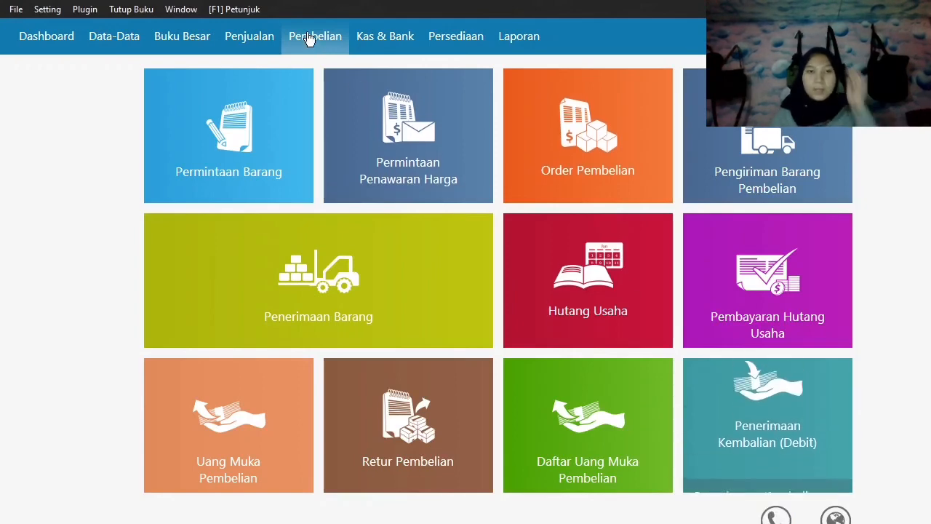
Open the incoming giro list (Giro Masuk) and process Toko Anugrah's giro BG010023 as a receivable payment.
click(392, 46)
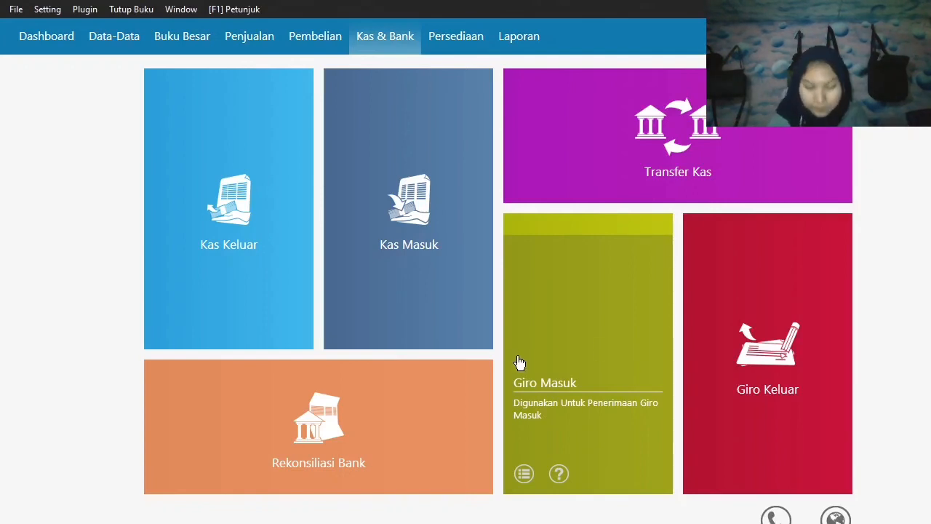
click(529, 470)
click(445, 183)
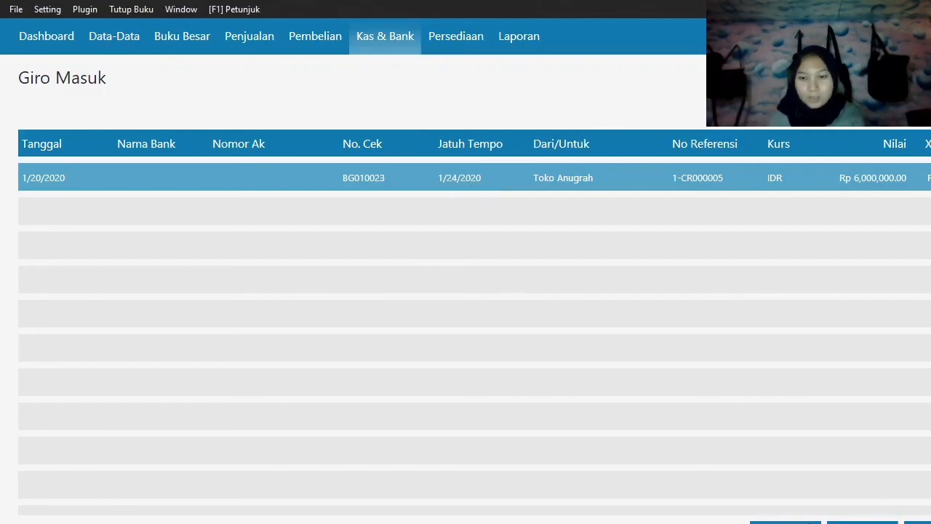
click(786, 523)
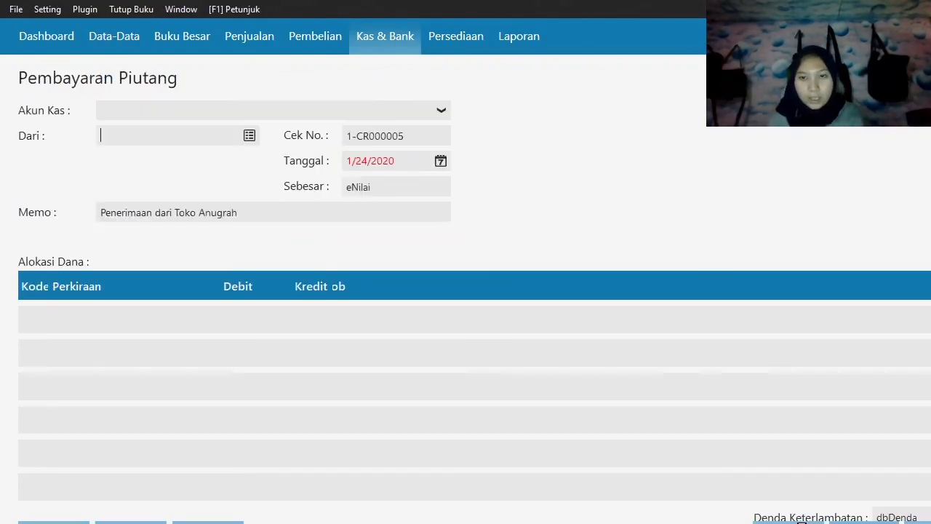
click(775, 396)
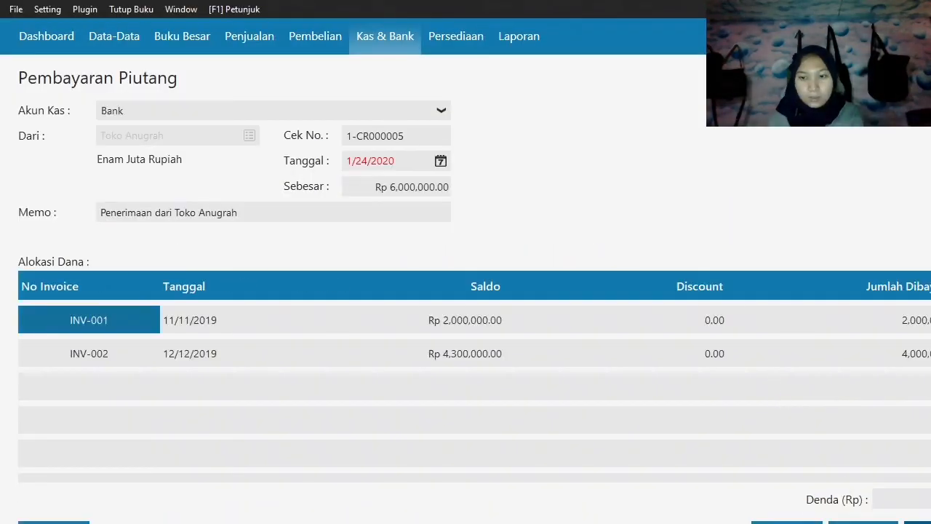
Record the receivable payment from Toko Anugrah, and close the payment form and the Giro Masuk list.
click(918, 523)
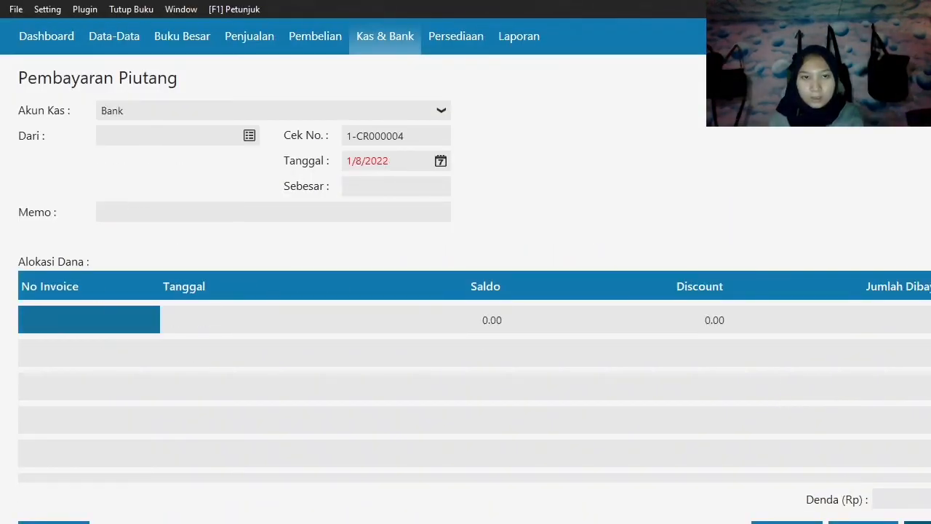
click(788, 522)
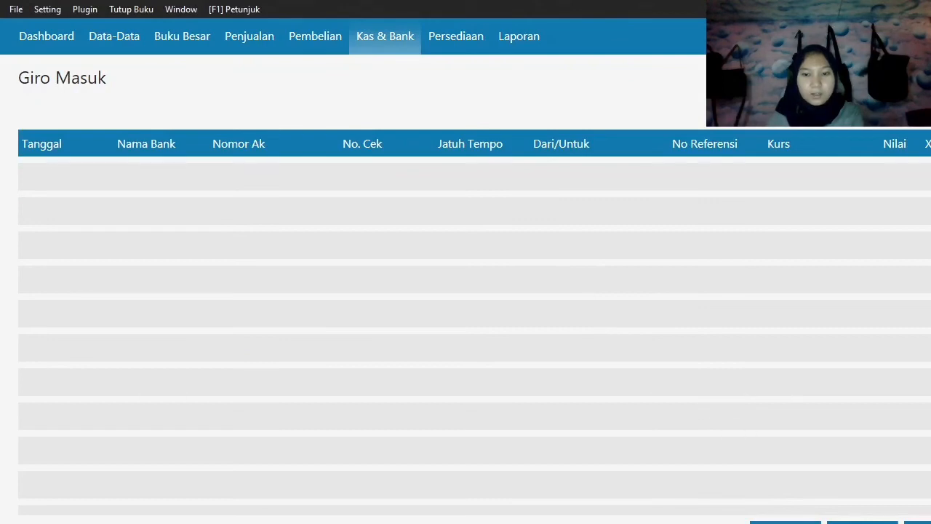
click(919, 523)
Create a cash-out transaction (Kas Keluar) from the Kas account with the first listed employee as recipient.
mouse_move(707, 429)
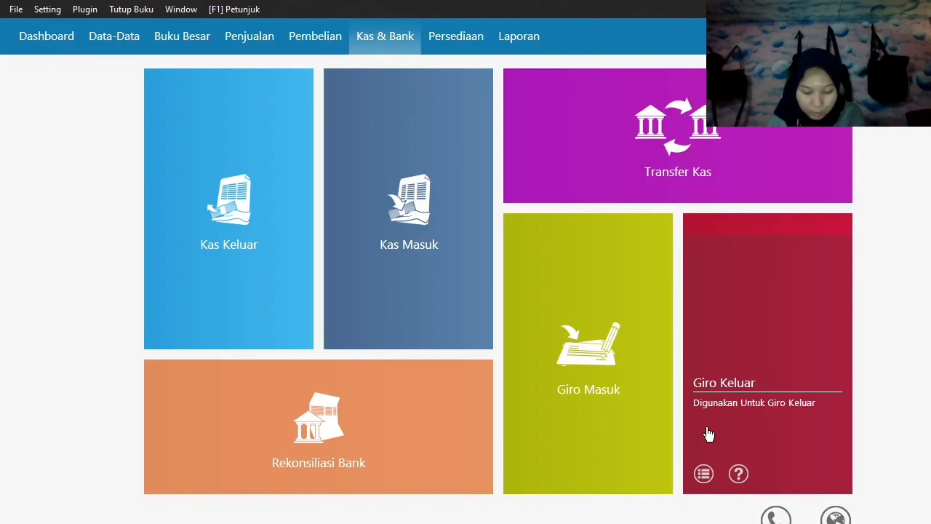
mouse_move(204, 288)
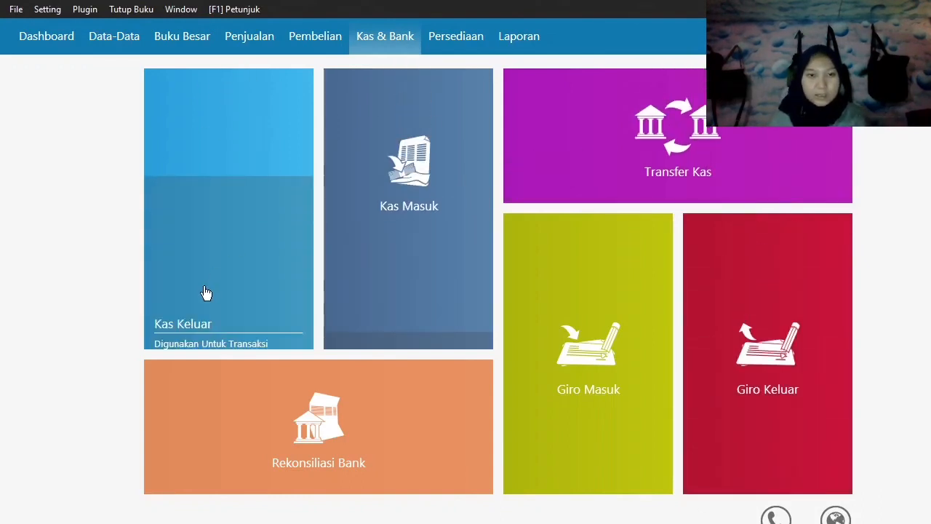
click(166, 329)
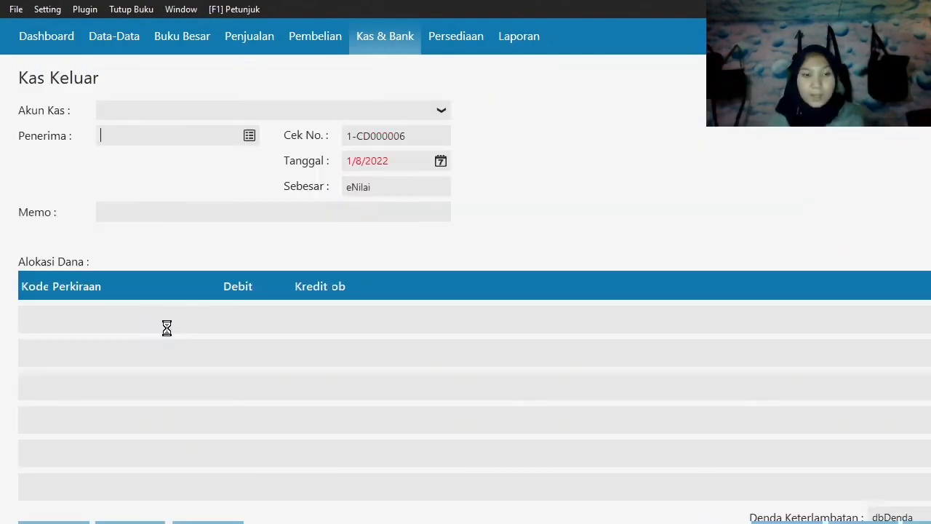
click(199, 111)
click(203, 148)
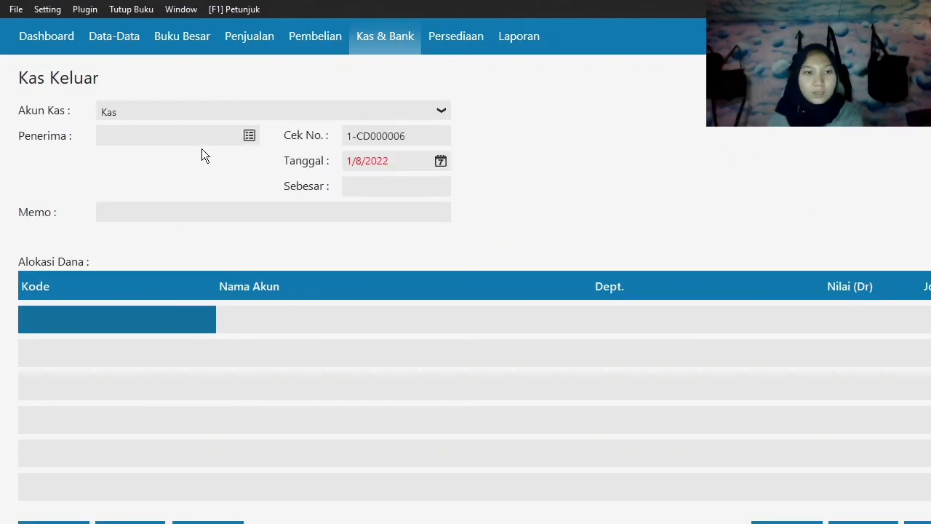
click(250, 135)
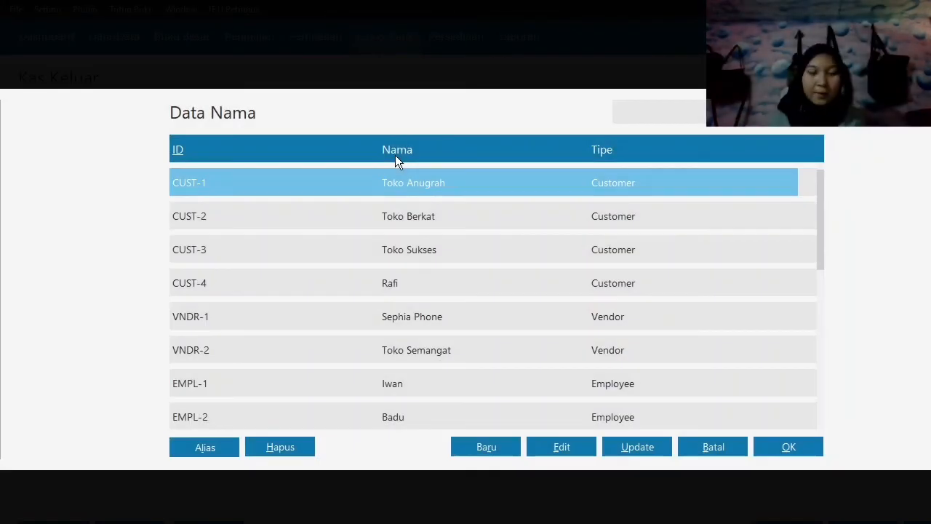
click(475, 387)
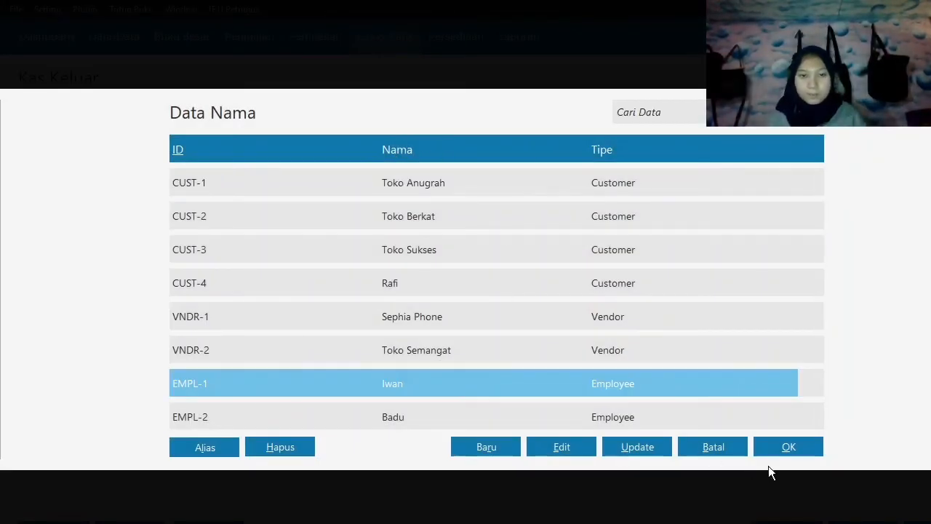
click(794, 446)
Set the cash-out transaction's date (Tanggal) to 25 January 2020.
click(440, 161)
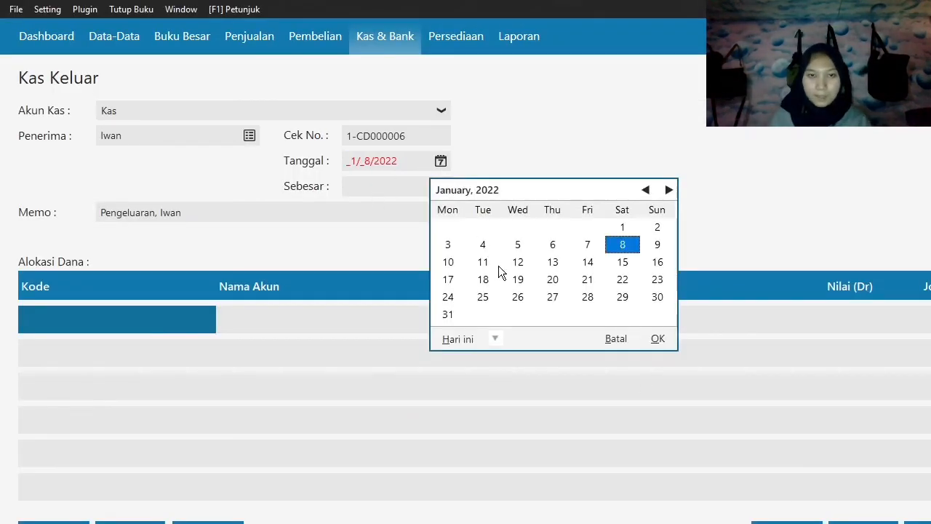
click(493, 340)
click(519, 463)
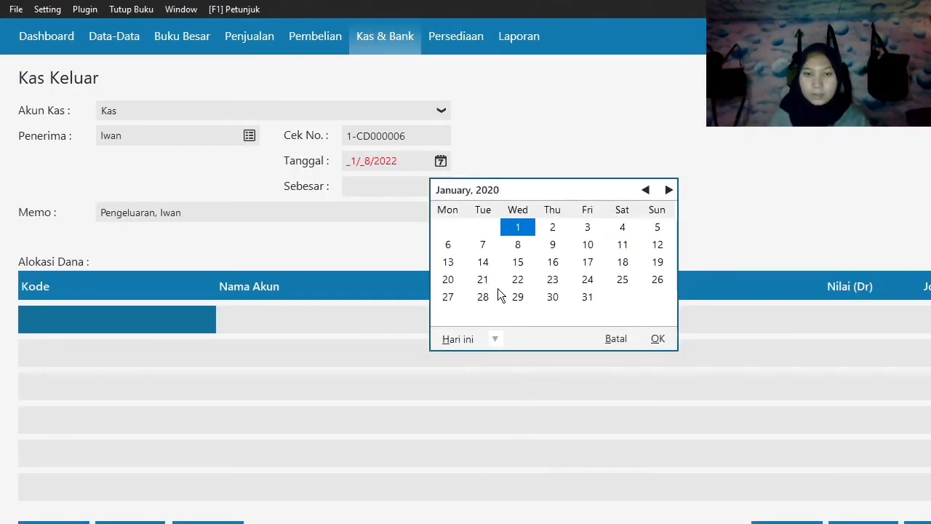
click(624, 281)
click(657, 340)
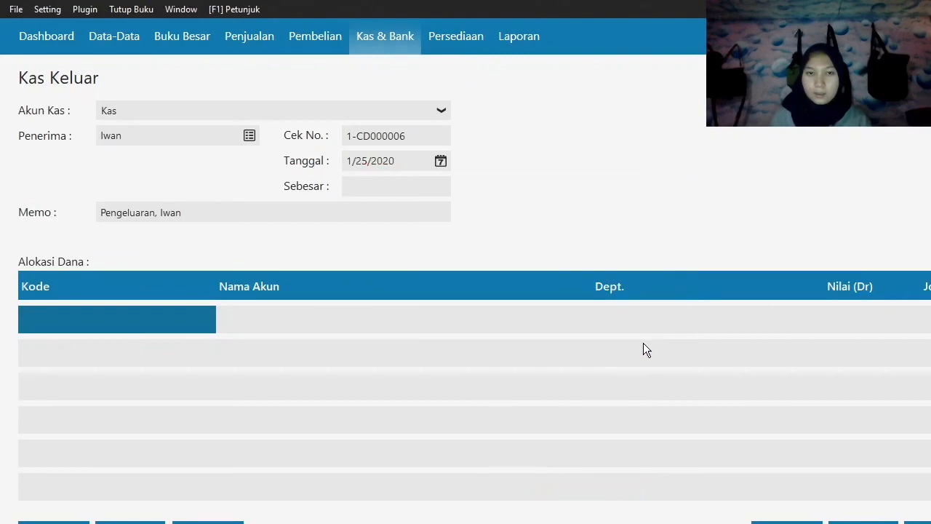
Allocate the cash-out transaction to account 6100-10-010, Gaji Direksi dan Karyawan.
click(128, 322)
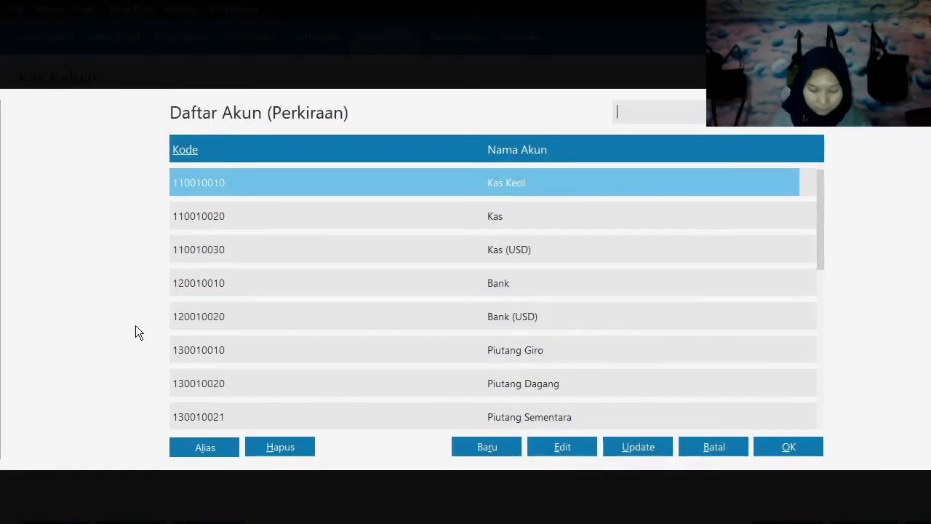
key(Down)
key(Down)
key(Down)
key(Down)
key(Down)
key(Down)
key(Down)
key(Down)
key(Down)
key(Down)
key(Down)
key(Down)
key(Down)
key(Down)
key(Down)
key(Down)
key(Down)
key(Down)
key(Down)
key(Down)
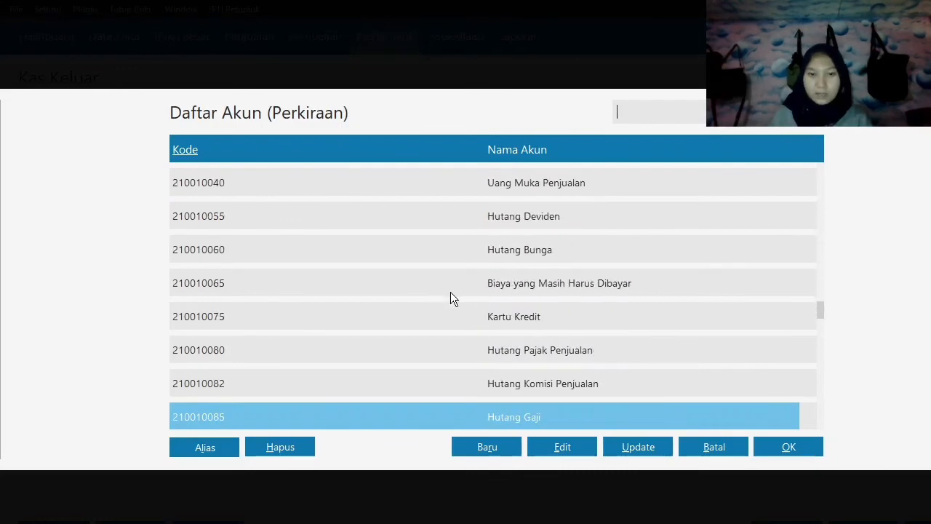
key(Down)
key(Down)
key(Down)
key(Down)
key(Down)
key(Down)
key(Down)
key(Down)
key(Down)
key(Down)
key(Down)
key(Down)
key(Down)
key(Down)
key(Down)
key(Down)
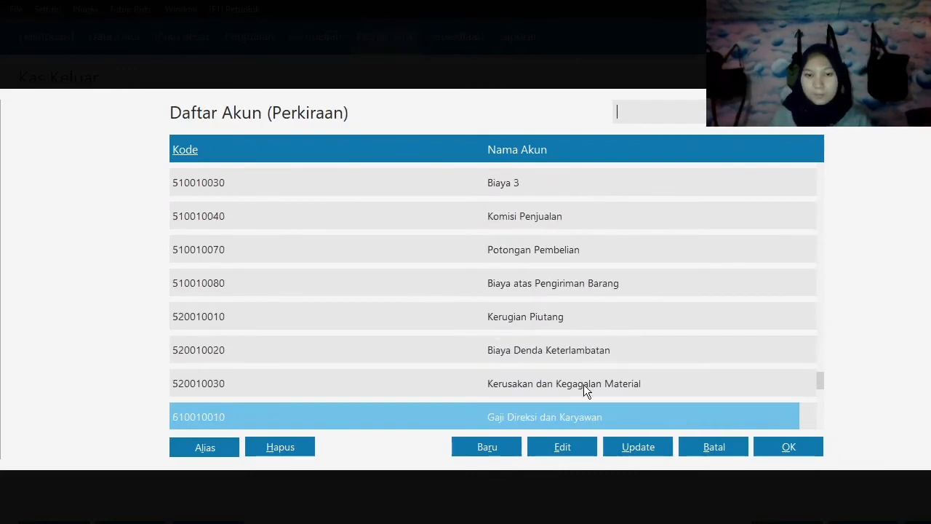
click(787, 442)
Enter 700,000 for the salary allocation, carry it into the total (Sebesar), and record the cash-out transaction.
key(Tab)
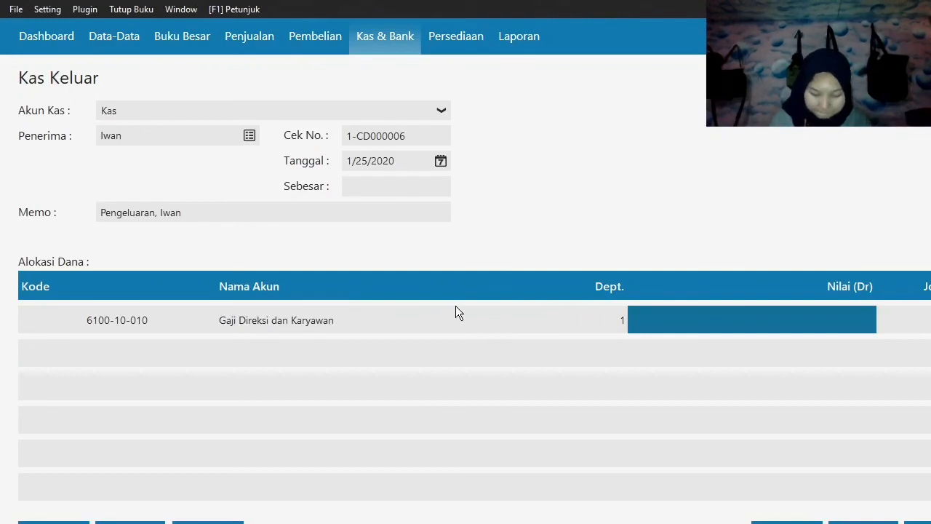
text(700000)
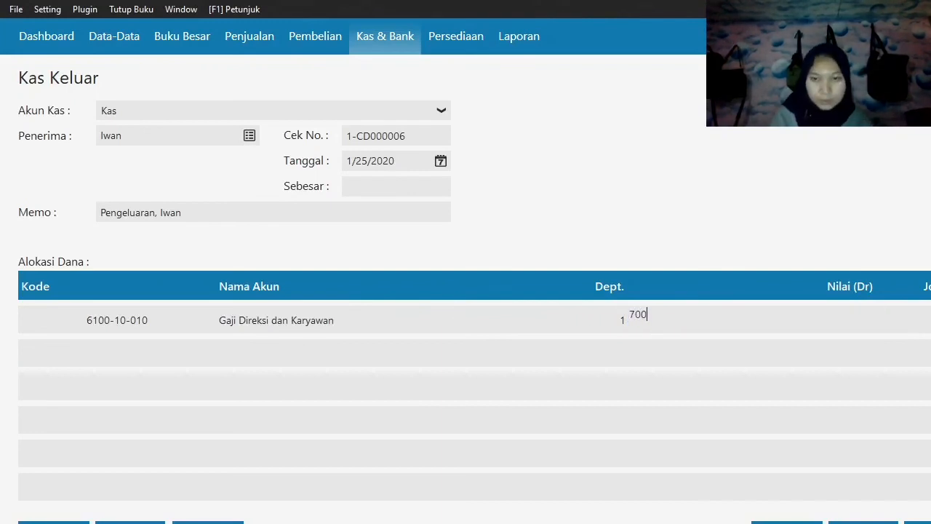
key(Tab)
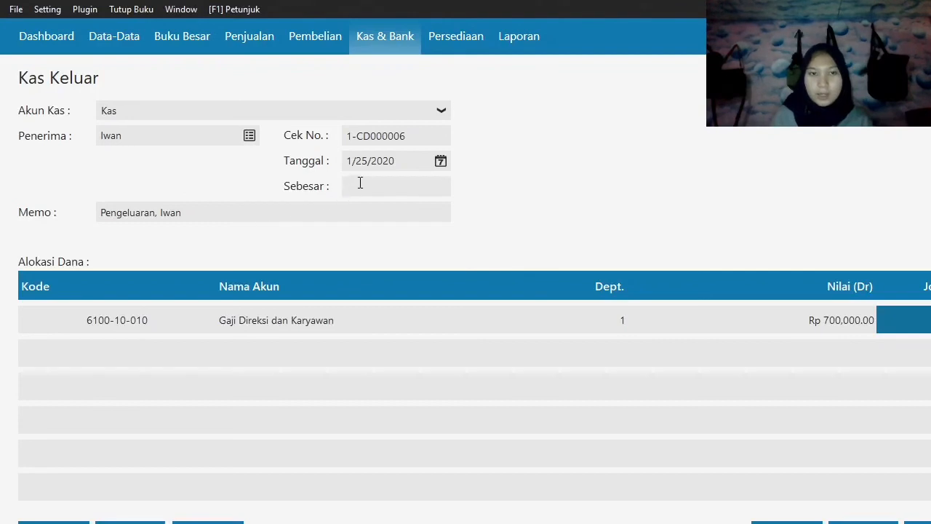
click(360, 184)
click(918, 522)
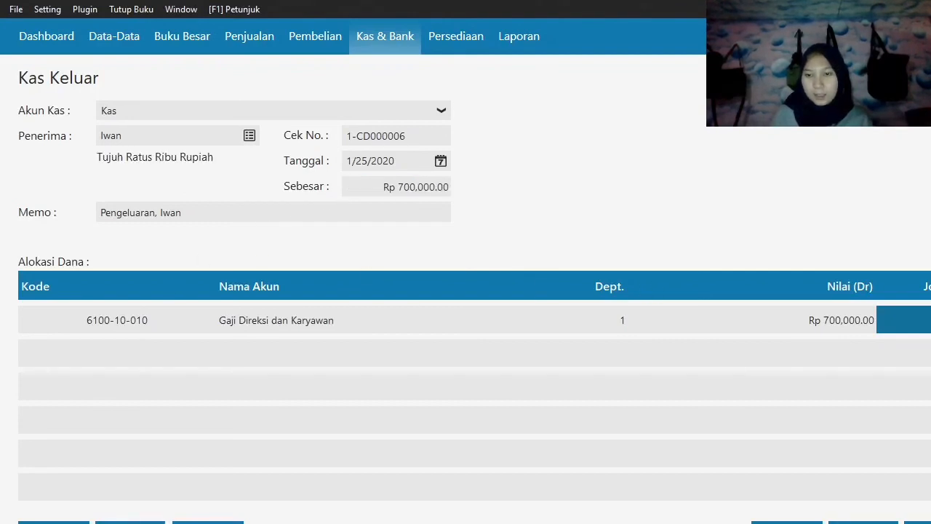
Start another cash-out transaction (Kas Keluar) from the Kas account with the second listed employee as recipient.
click(241, 116)
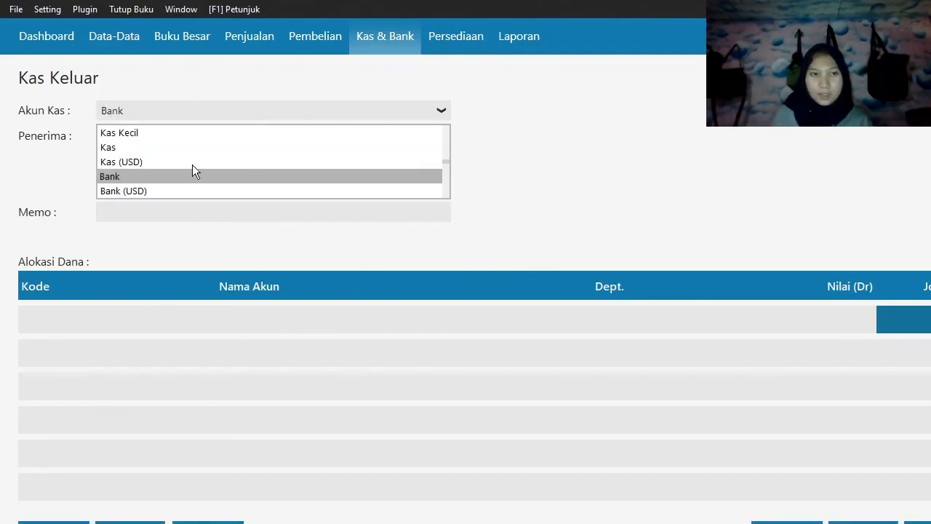
click(119, 151)
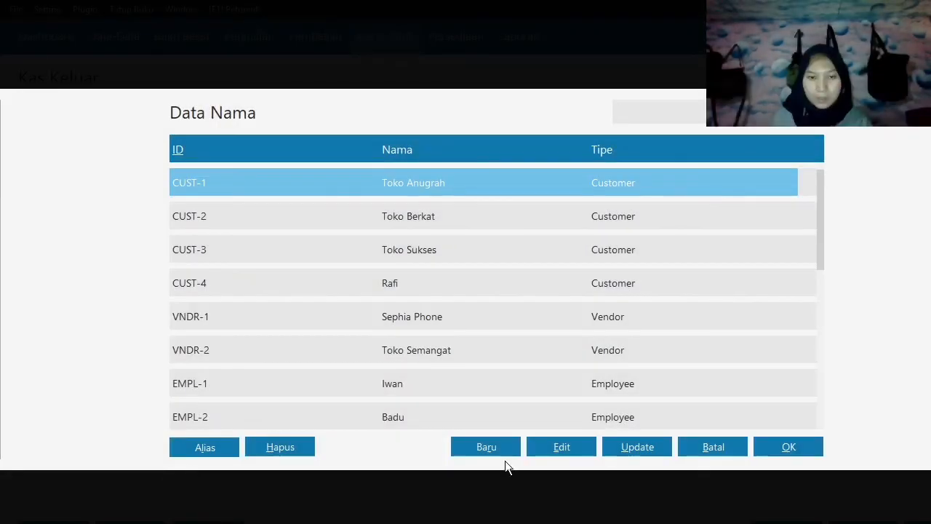
click(459, 418)
click(823, 443)
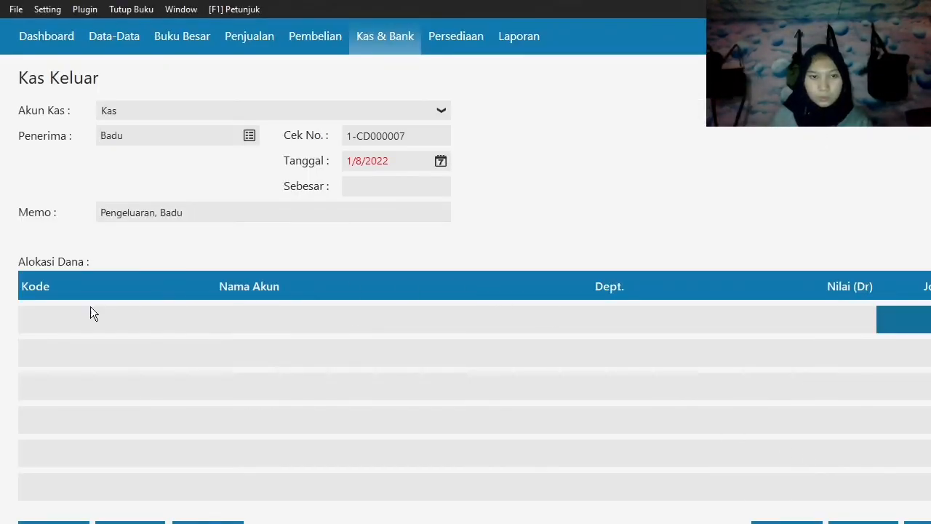
Allocate the second employee's cash-out transaction to account 6100-10-010, Gaji Direksi dan Karyawan.
click(62, 325)
click(63, 324)
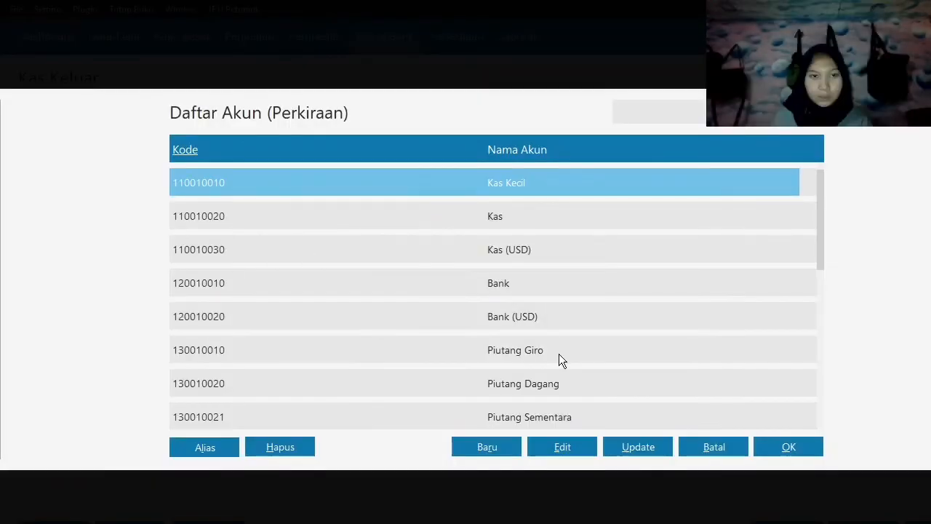
key(Down)
key(Down)
key(Down)
key(Down)
key(Down)
key(Down)
key(Down)
key(Down)
key(Down)
key(Down)
key(Down)
key(Down)
key(Down)
key(Down)
key(Down)
key(Down)
key(Down)
key(Down)
key(Down)
key(Down)
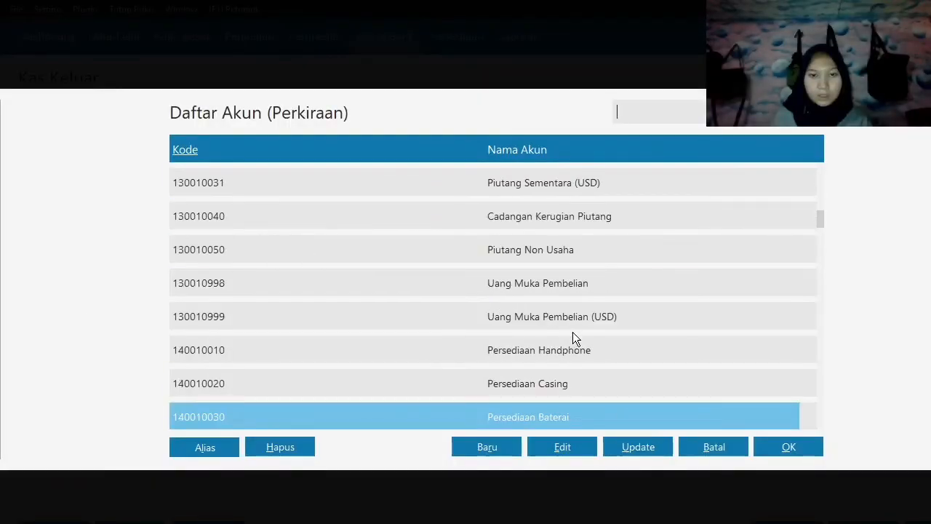
key(Down)
key(Down)
key(Down)
key(Down)
key(Down)
key(Down)
key(Down)
key(Down)
key(Down)
key(Down)
key(Down)
key(Down)
key(Down)
key(Down)
key(Down)
key(Down)
key(Down)
key(Down)
key(Down)
key(Down)
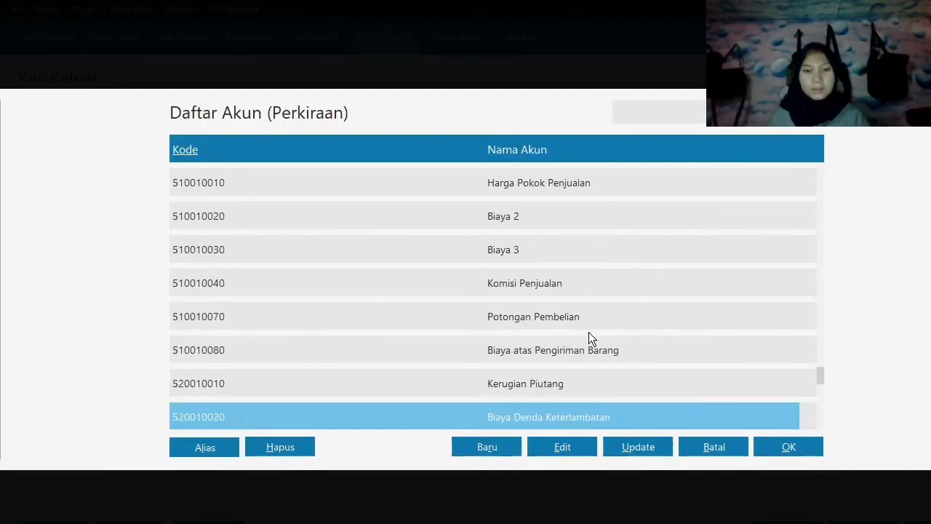
key(Down)
key(Down)
key(Down)
key(Down)
key(Up)
key(Up)
key(Up)
key(Up)
key(Up)
key(Up)
key(Up)
key(Up)
key(Up)
key(Up)
key(Up)
key(Up)
key(Up)
key(Up)
key(Up)
key(Up)
key(Up)
key(Up)
key(Up)
key(Up)
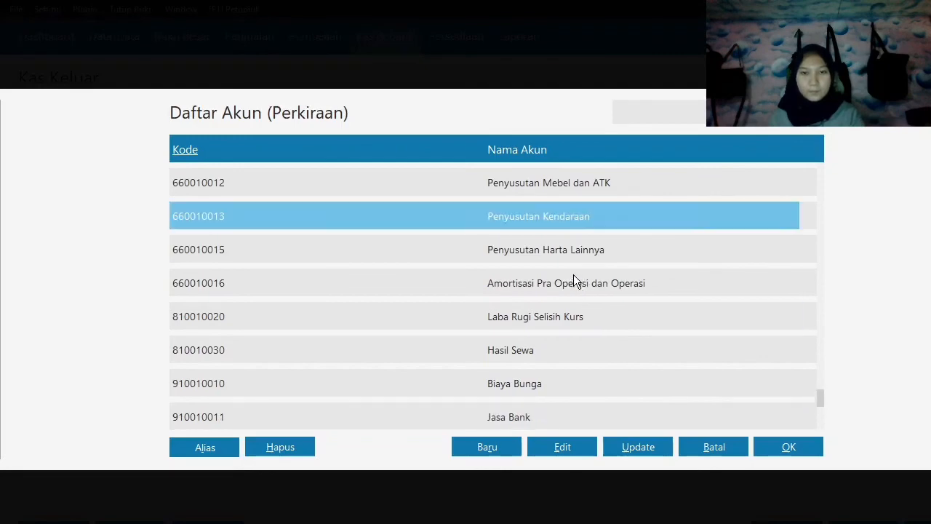
key(Up)
key(Up)
key(Down)
key(Down)
key(Down)
key(Down)
key(Down)
key(Down)
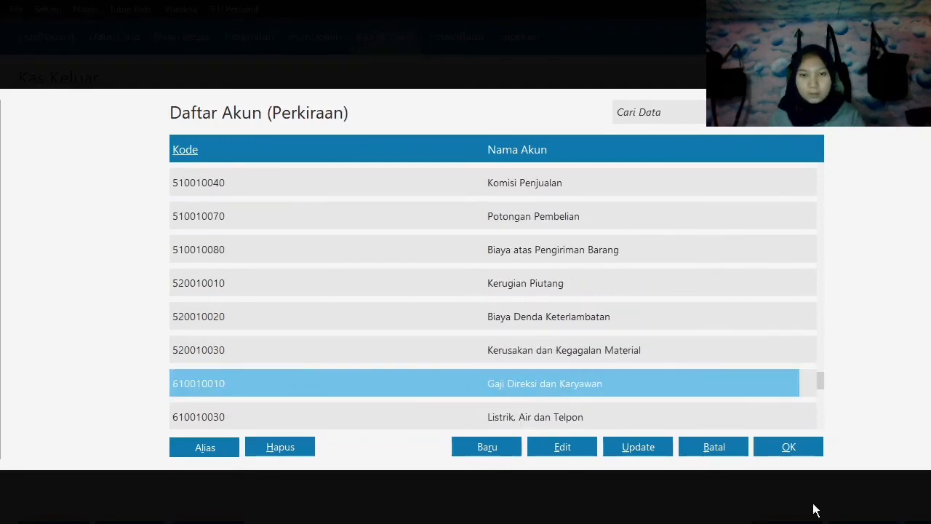
click(780, 446)
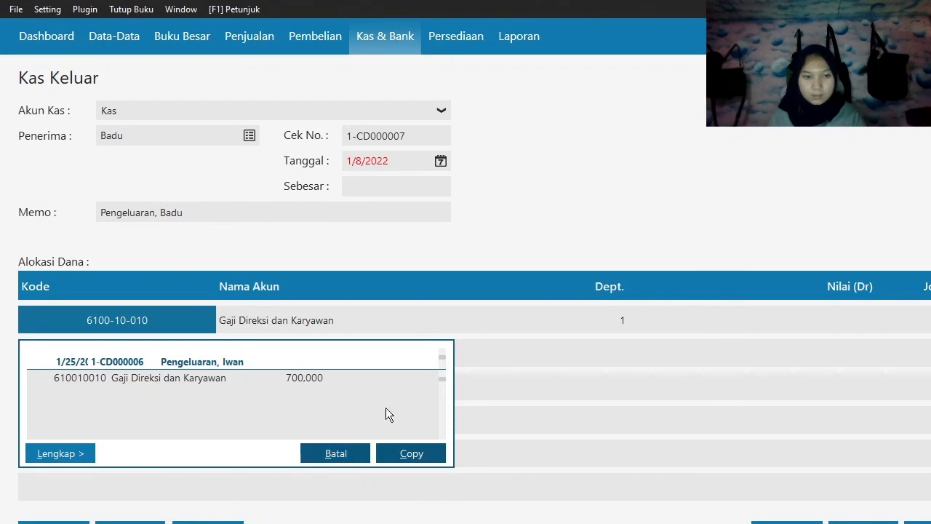
Enter 950,000 for the salary allocation and carry it into the total (Sebesar), declining to record with the out-of-period date.
key(Tab)
key(Tab)
key(Tab)
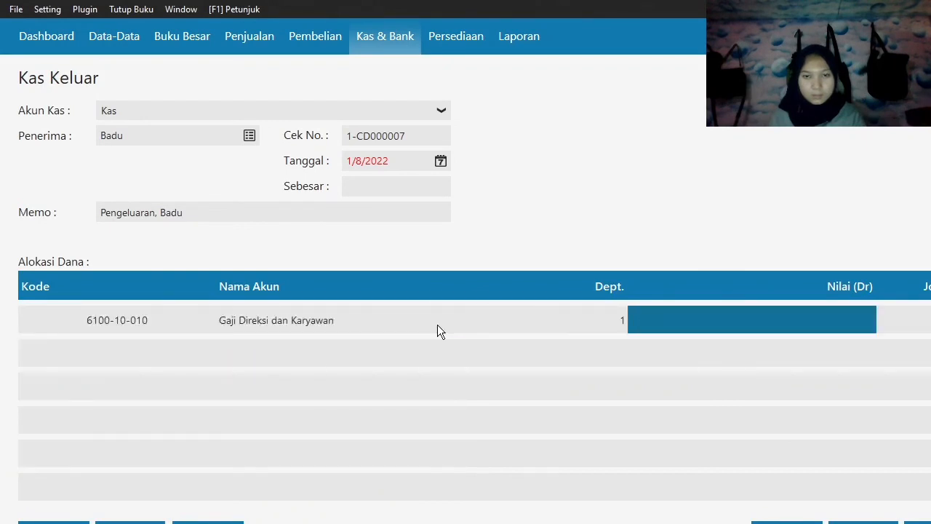
text(9)
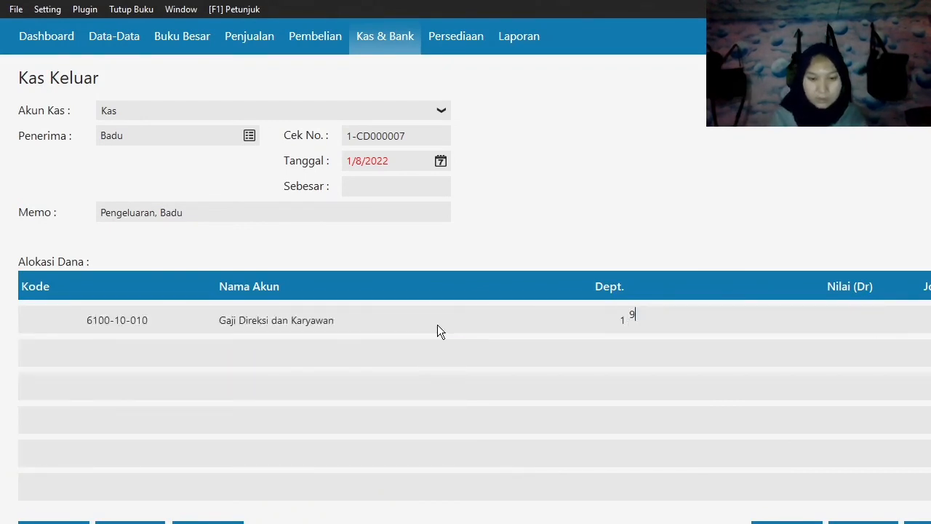
text(50,000)
key(Tab)
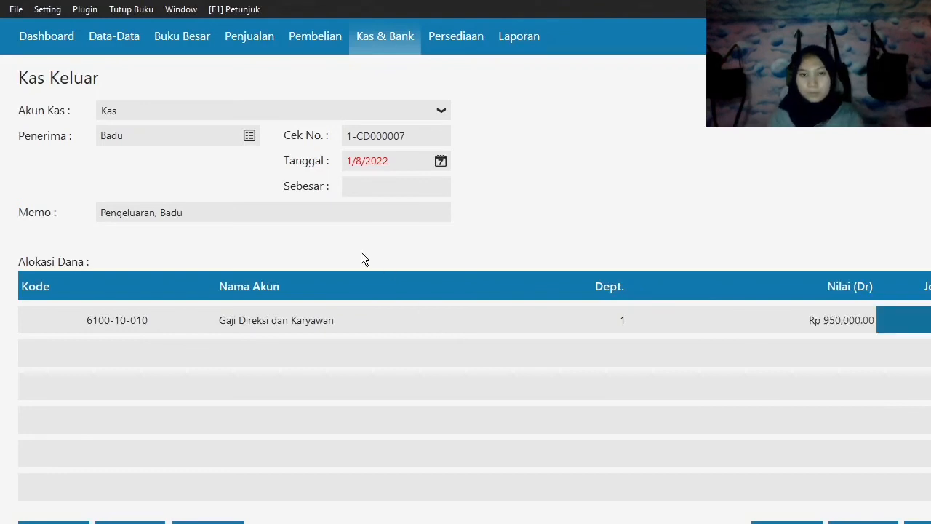
click(371, 183)
click(920, 521)
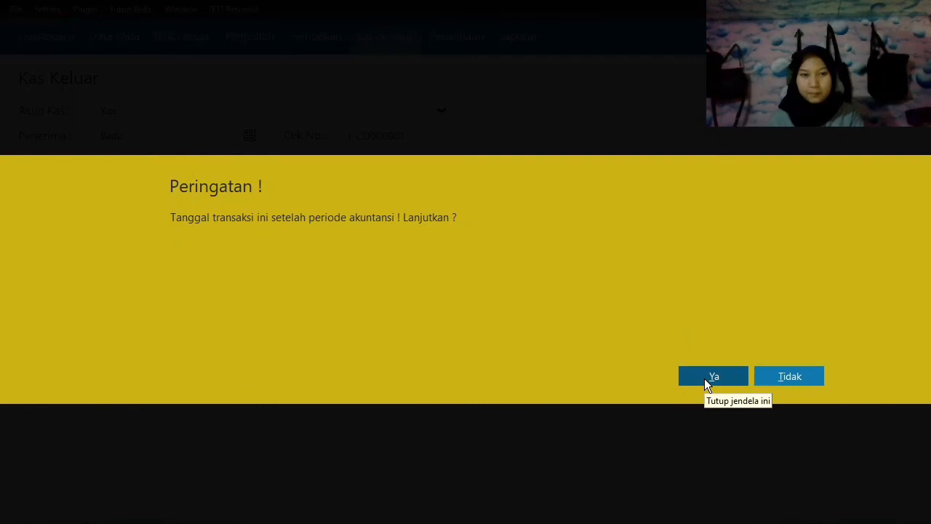
click(785, 376)
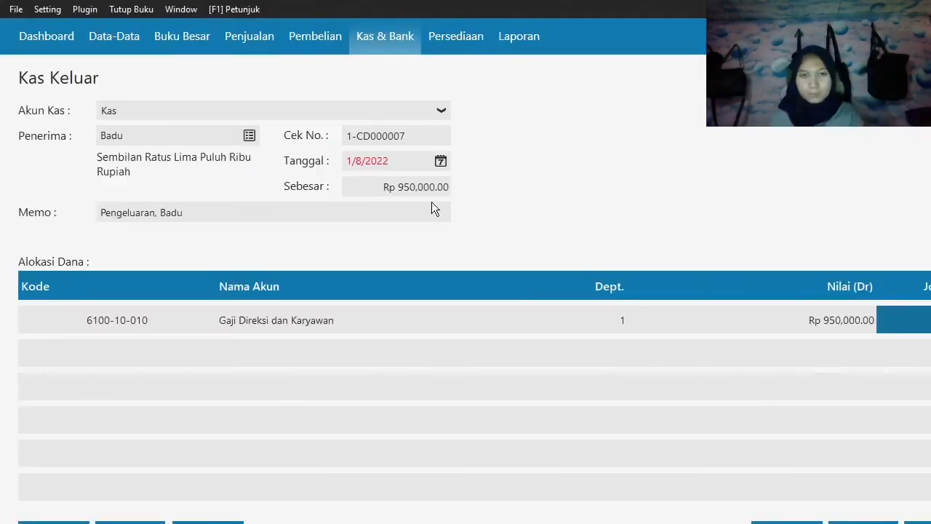
Set the second employee's cash-out date (Tanggal) to 25 January 2020 and record the transaction.
click(441, 160)
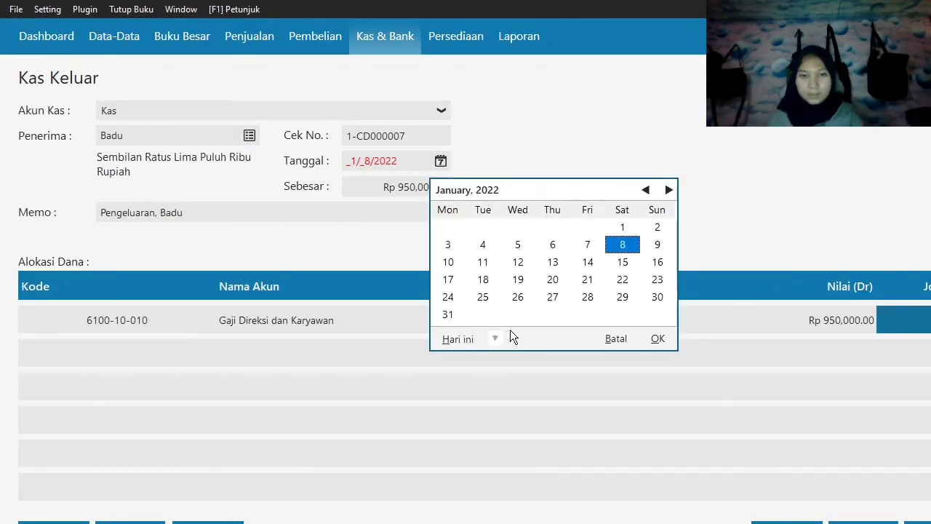
click(495, 338)
click(550, 466)
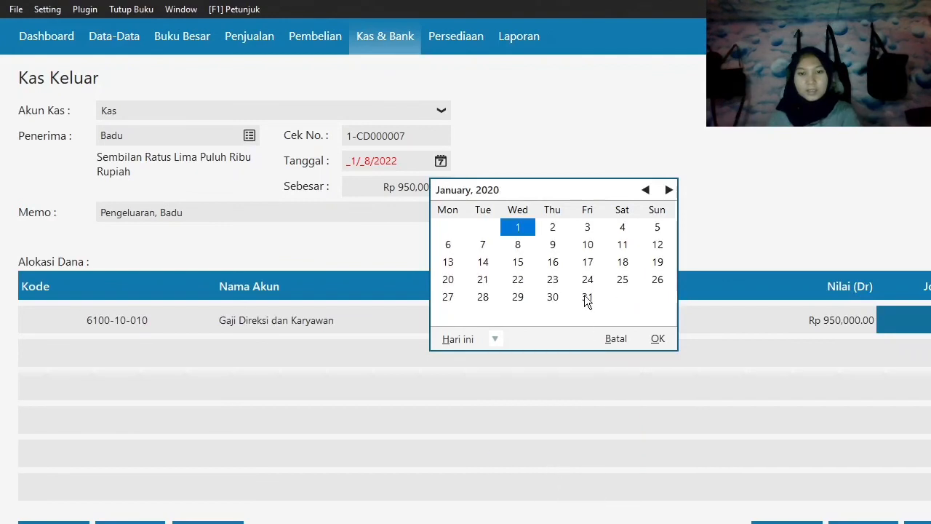
click(623, 279)
click(658, 338)
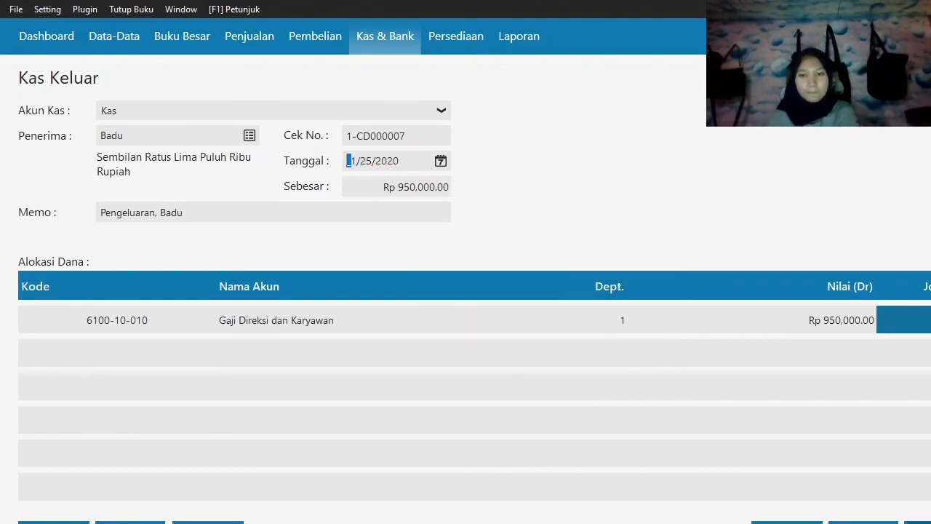
click(918, 522)
Start a cash-out transaction from the Kas account with the third listed employee as recipient.
click(137, 113)
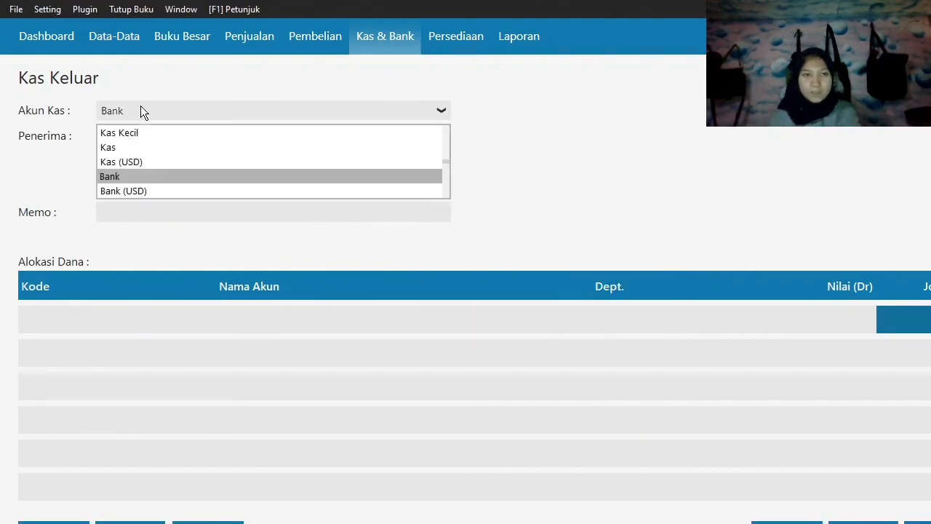
click(138, 149)
click(248, 137)
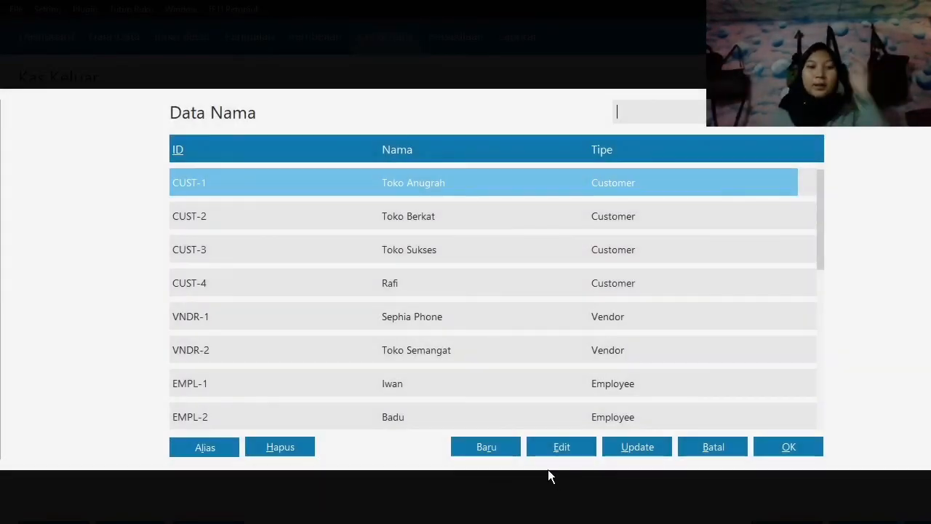
click(469, 389)
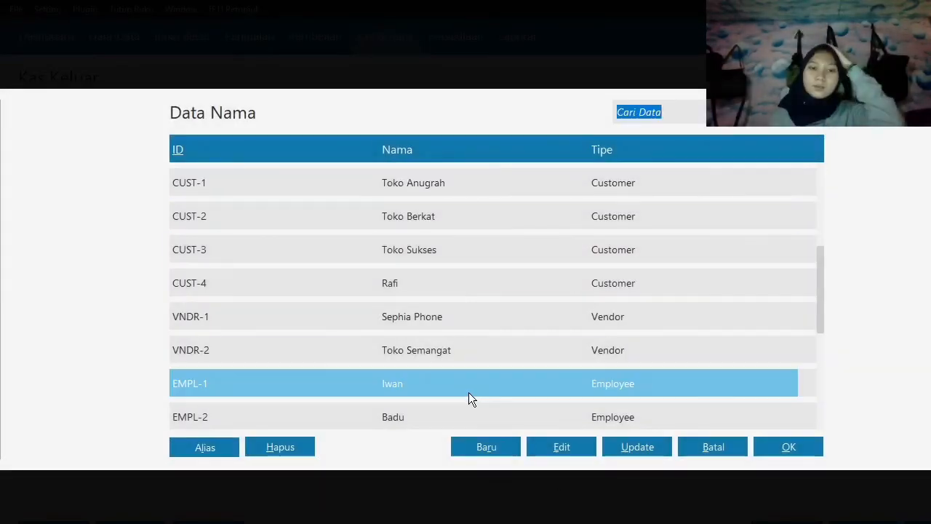
scroll(437, 401, down, 2)
click(416, 411)
click(418, 283)
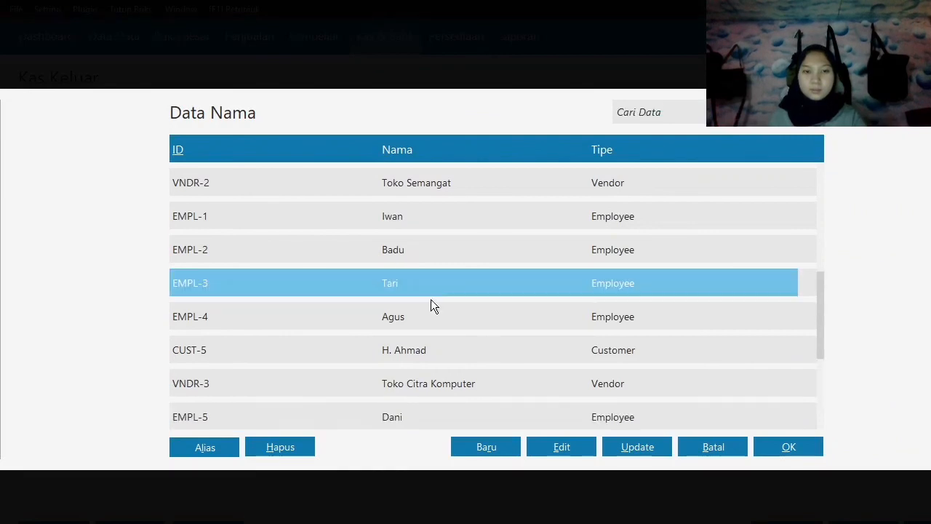
click(784, 446)
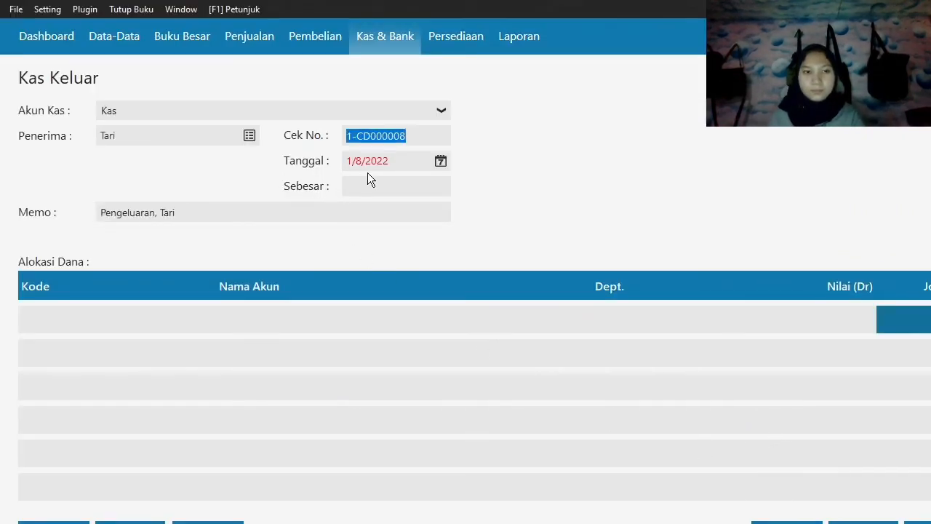
Set the third employee's cash-out date (Tanggal) to 25 January 2020.
click(441, 162)
click(497, 339)
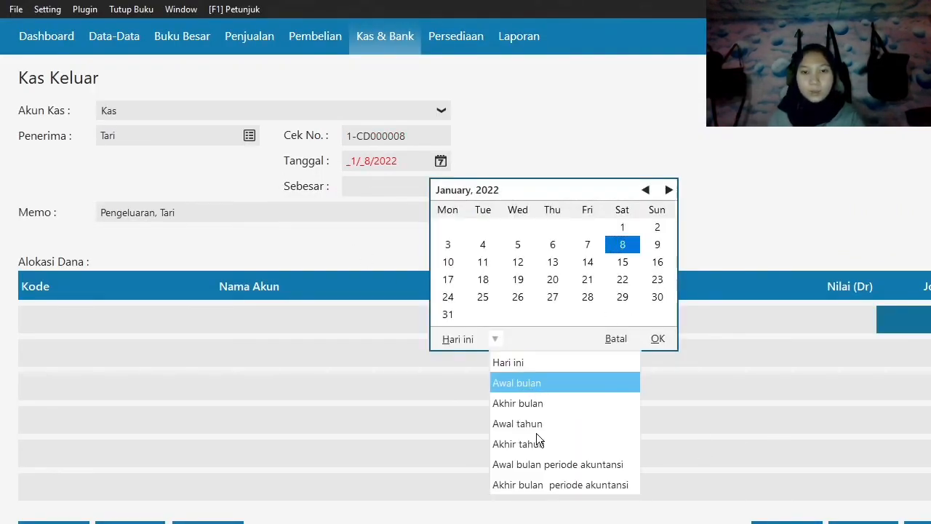
click(542, 461)
click(624, 281)
click(658, 339)
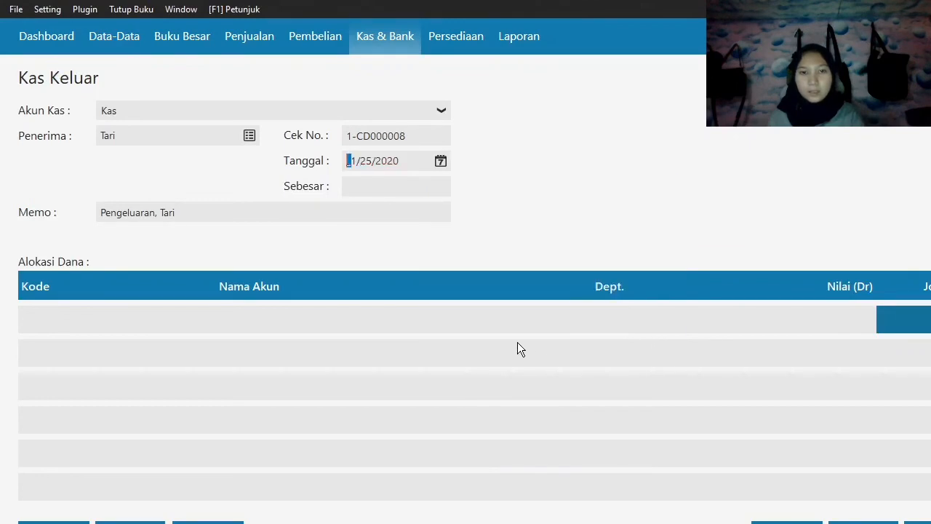
Allocate the third employee's cash-out transaction to account 6100-10-010, Gaji Direksi dan Karyawan.
click(89, 308)
key(Down)
key(Down)
key(Down)
key(Down)
key(Down)
key(Down)
key(Down)
key(Down)
key(Down)
key(Down)
key(Down)
key(Down)
key(Down)
key(Down)
key(Down)
key(Down)
key(Down)
key(Down)
key(Down)
key(Down)
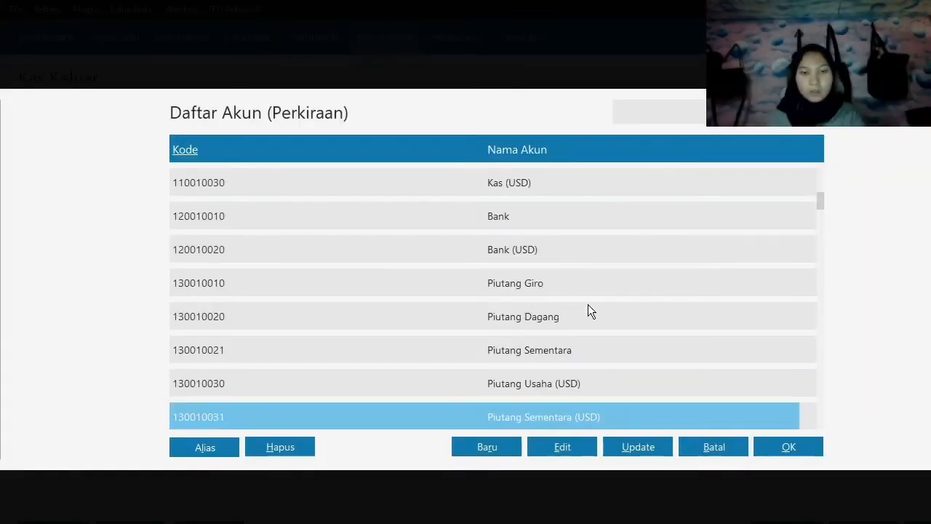
key(Down)
key(Down)
key(Down)
key(Down)
key(Down)
key(Down)
key(Down)
key(Down)
key(Down)
key(Down)
key(Down)
key(Down)
key(Down)
key(Down)
key(Down)
key(Down)
key(Down)
key(Down)
key(Down)
key(Down)
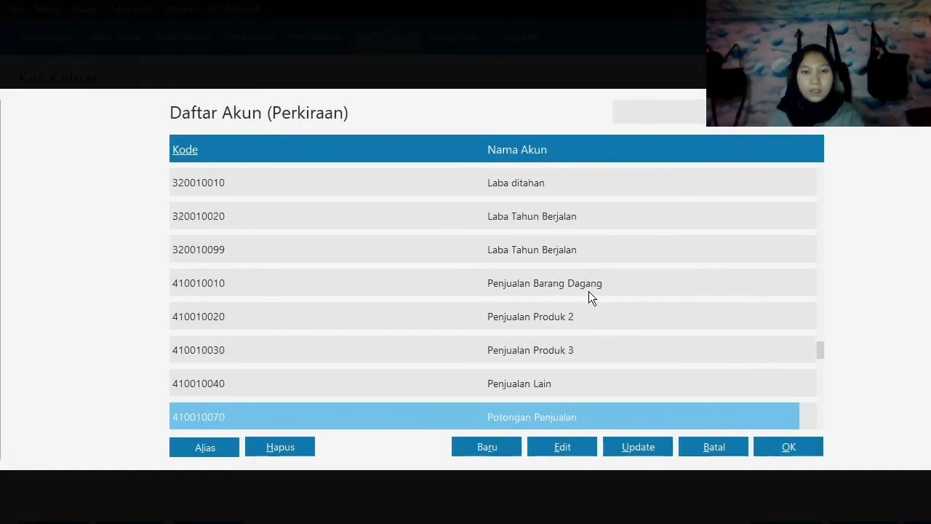
click(571, 314)
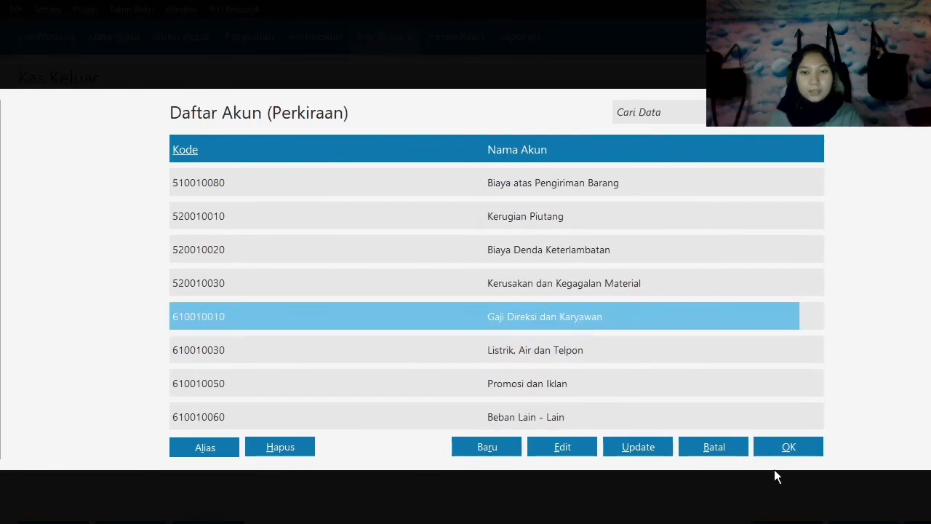
click(789, 447)
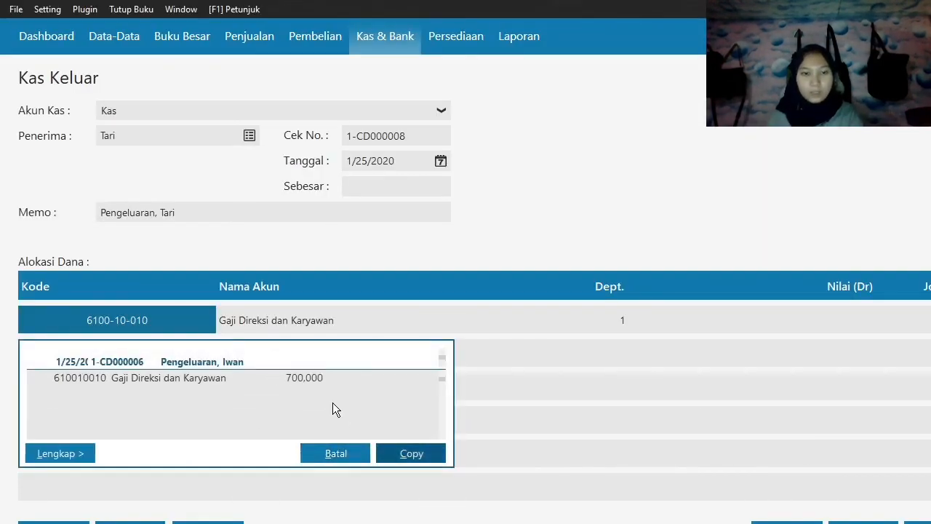
Enter 400,000 for the salary allocation, carry it into the total (Sebesar), and record the cash-out transaction.
click(813, 331)
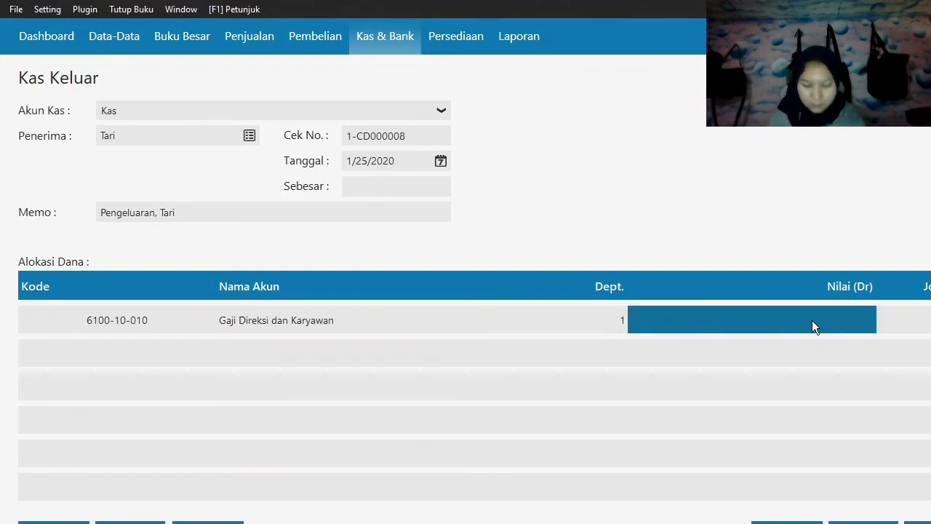
text(400000)
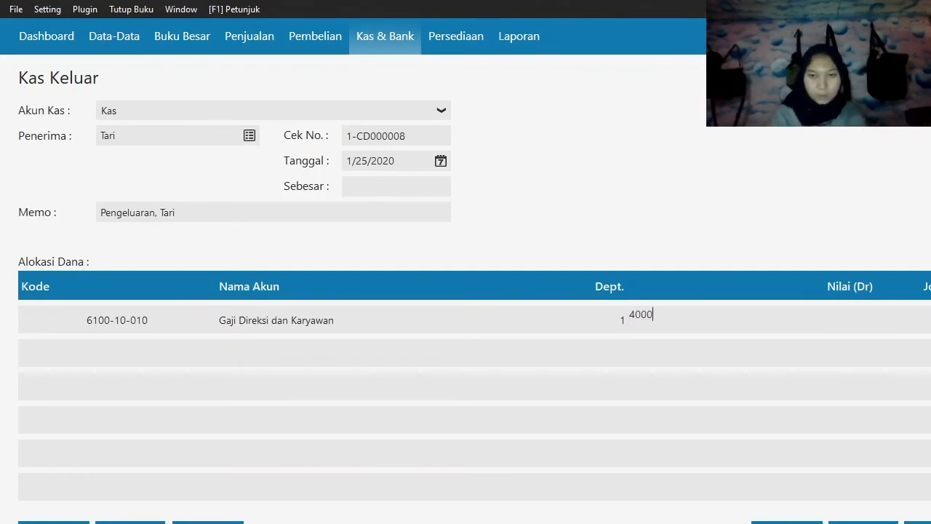
key(Tab)
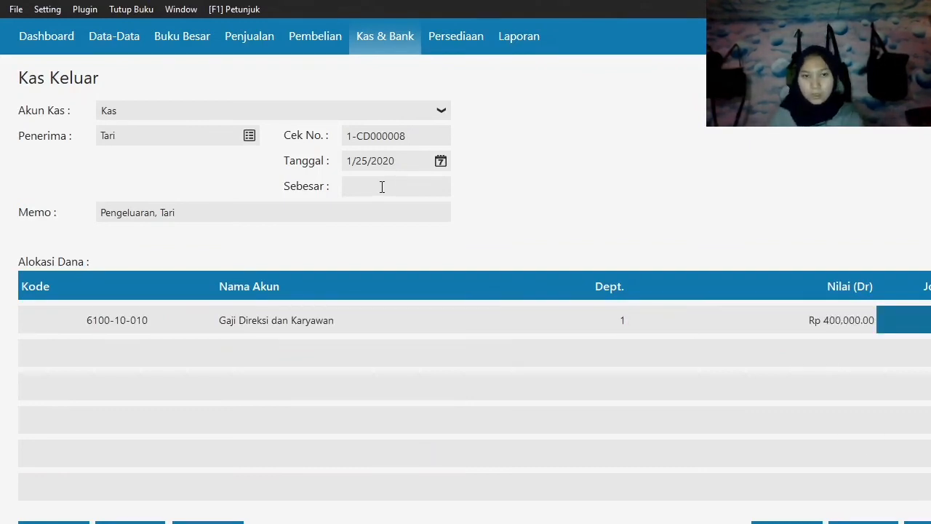
click(382, 187)
click(872, 506)
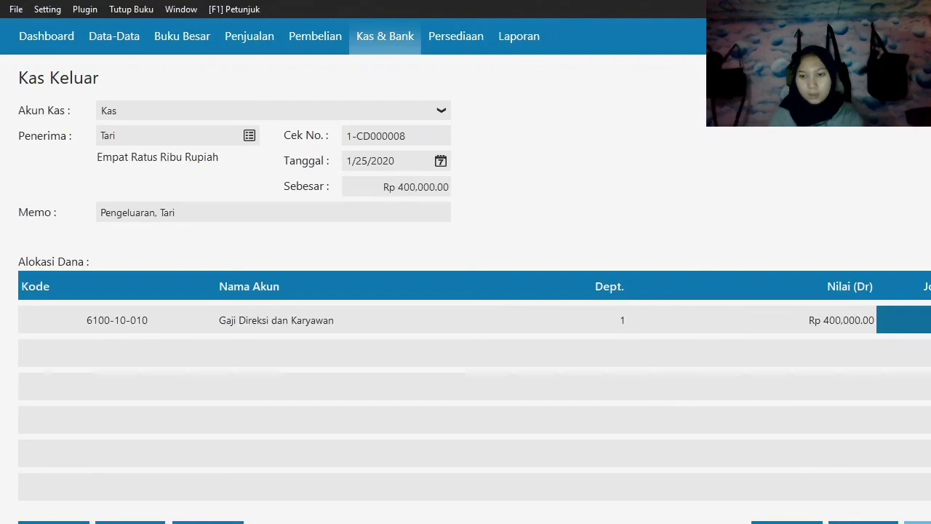
Start a cash-out transaction from the Kas account with the fourth listed employee as recipient.
click(199, 112)
click(136, 147)
click(116, 136)
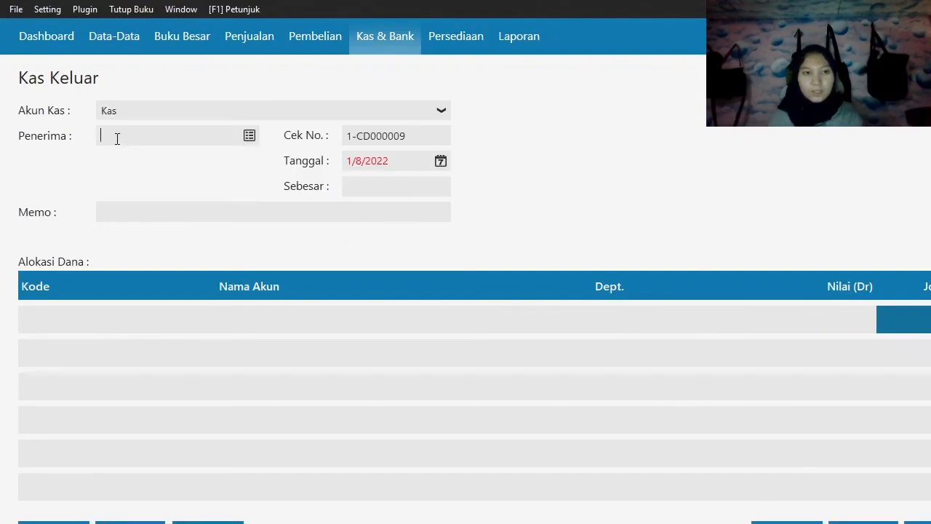
click(250, 137)
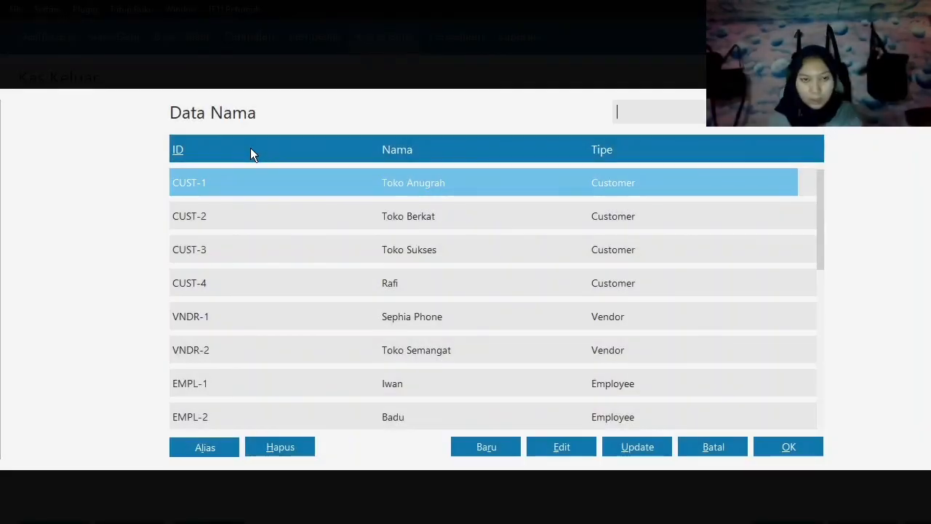
scroll(347, 215, down, 2)
scroll(346, 214, down, 5)
click(397, 349)
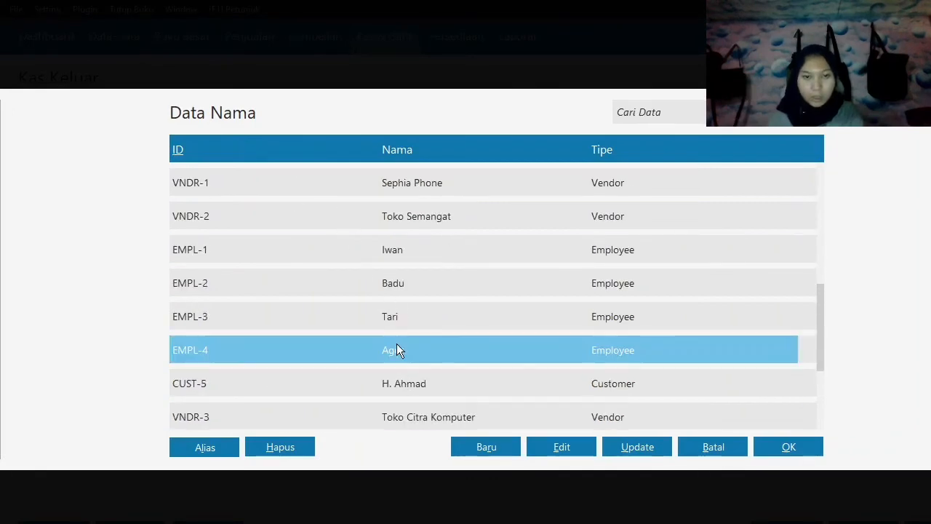
click(820, 455)
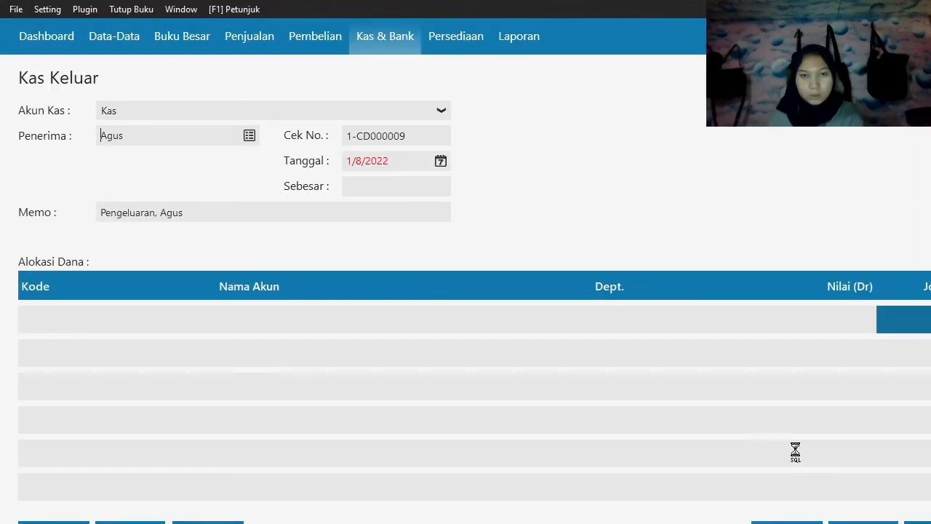
Set the fourth employee's cash-out date (Tanggal) to 25 January 2020.
click(439, 160)
click(486, 340)
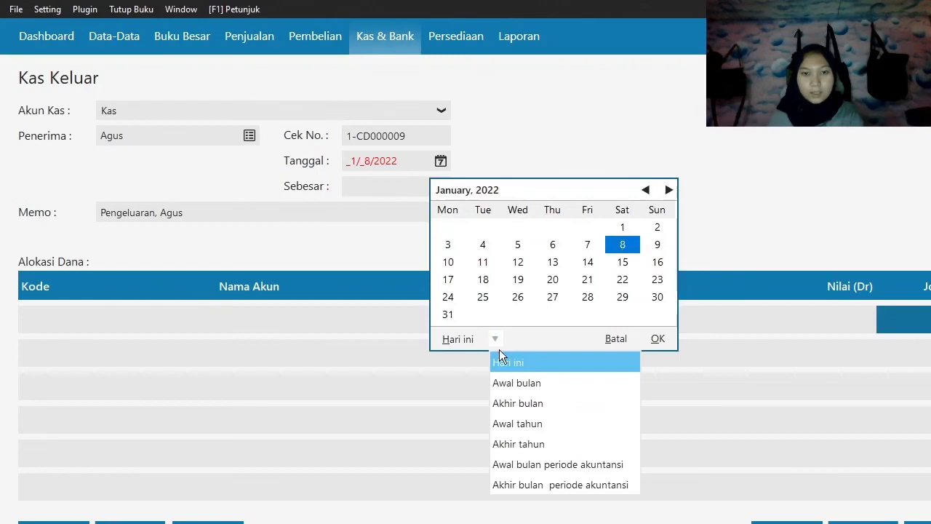
click(543, 462)
click(619, 281)
click(657, 339)
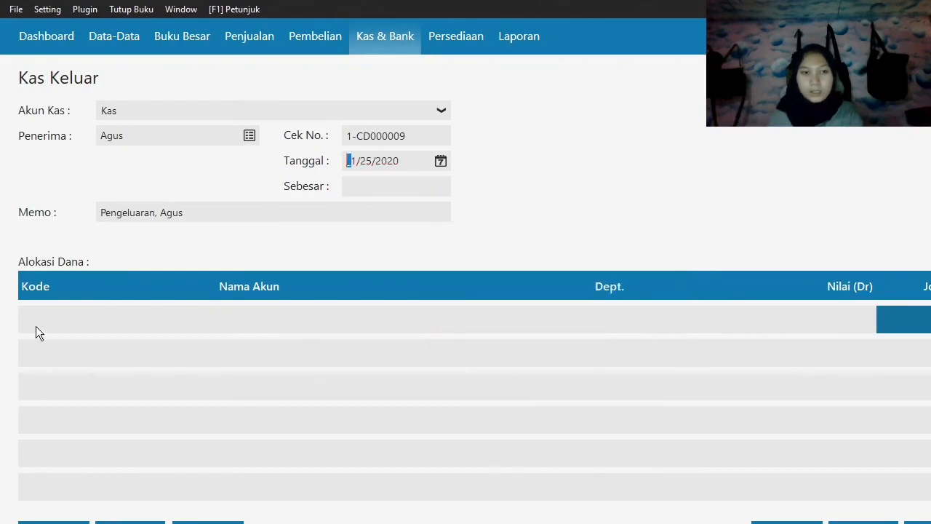
Allocate the fourth employee's cash-out transaction to account 6100-10-010, Gaji Direksi dan Karyawan.
click(41, 318)
double_click(42, 318)
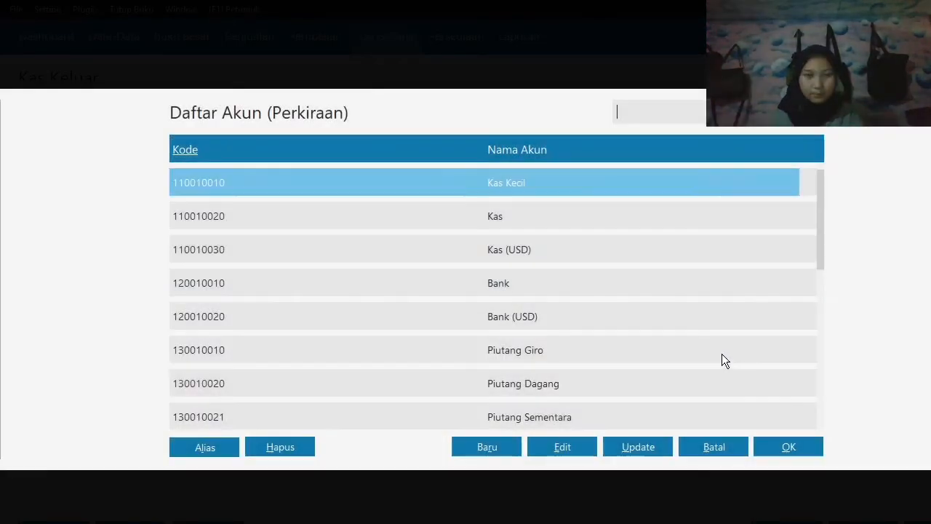
key(Down)
key(Down)
key(Down)
key(Down)
key(Down)
key(Down)
key(Down)
key(Down)
key(Down)
key(Down)
key(Down)
key(Down)
key(Down)
key(Down)
key(Down)
key(Down)
key(Down)
key(Down)
key(Down)
key(Down)
key(Down)
key(Down)
key(Down)
key(Down)
key(Down)
key(Down)
key(Down)
key(Down)
key(Down)
key(Down)
key(Down)
key(Down)
key(Down)
key(Down)
key(Down)
key(Down)
key(Down)
key(Down)
key(Down)
key(Down)
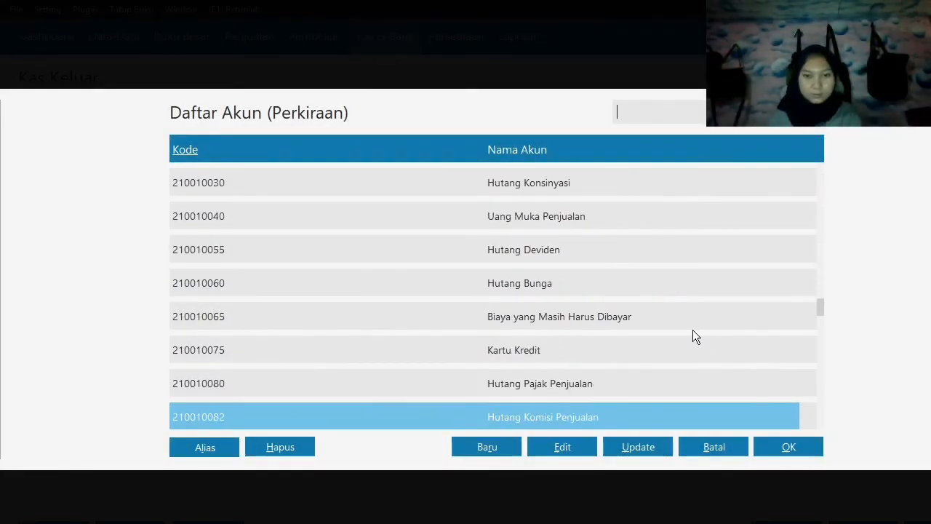
key(Down)
key(Down)
key(Down)
key(Down)
key(Down)
key(Down)
key(Down)
key(Down)
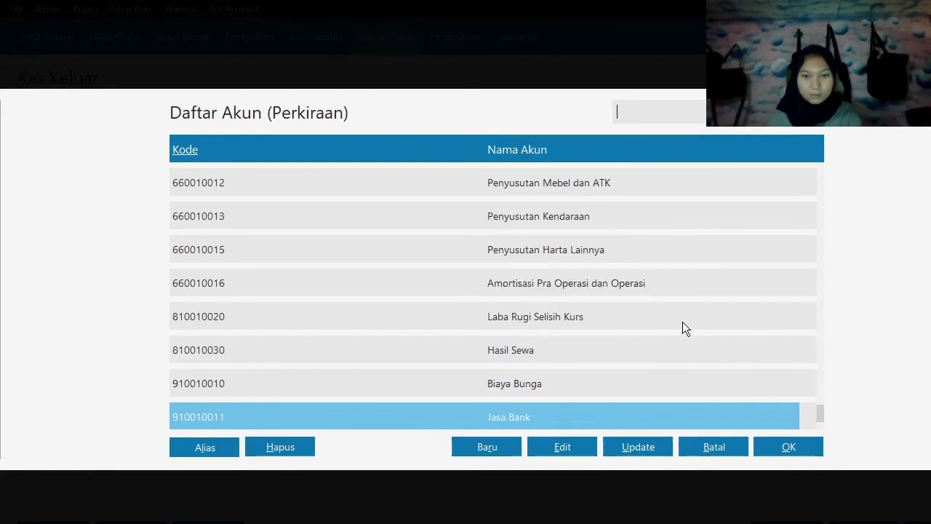
key(Up)
key(Up)
key(Up)
key(Up)
key(Up)
key(Up)
key(Up)
key(Up)
key(Up)
key(Up)
key(Up)
key(Up)
key(Up)
key(Up)
key(Up)
key(Up)
click(608, 255)
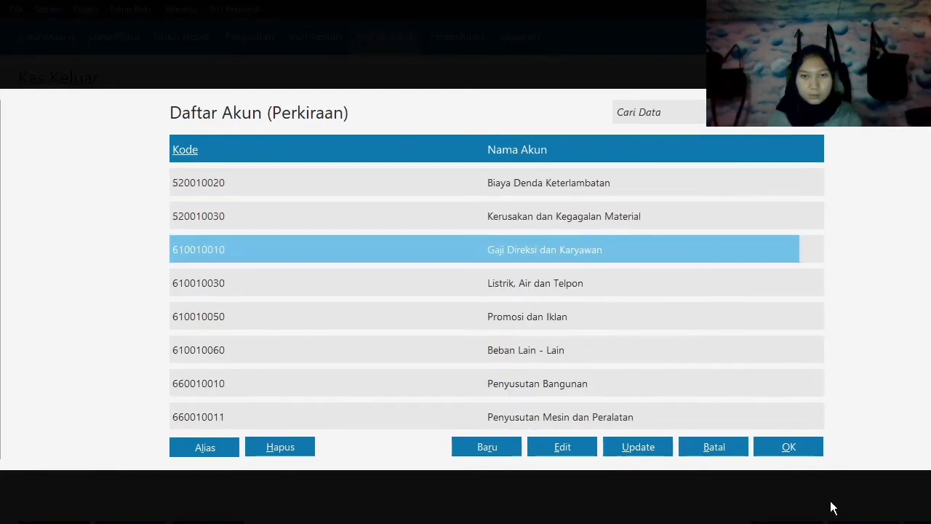
click(779, 444)
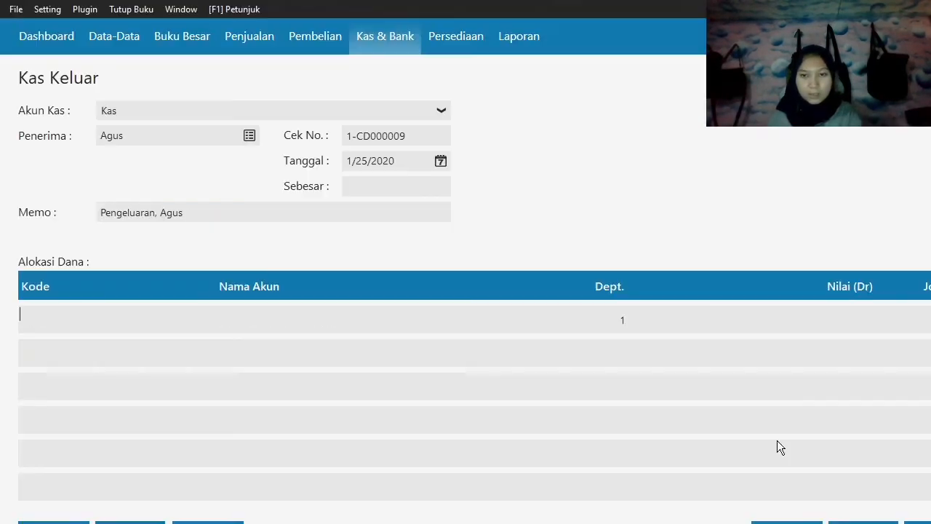
Enter 125,000 for the salary allocation, carry it into the total (Sebesar), record the transaction and close the cash-out form.
click(791, 313)
text(12)
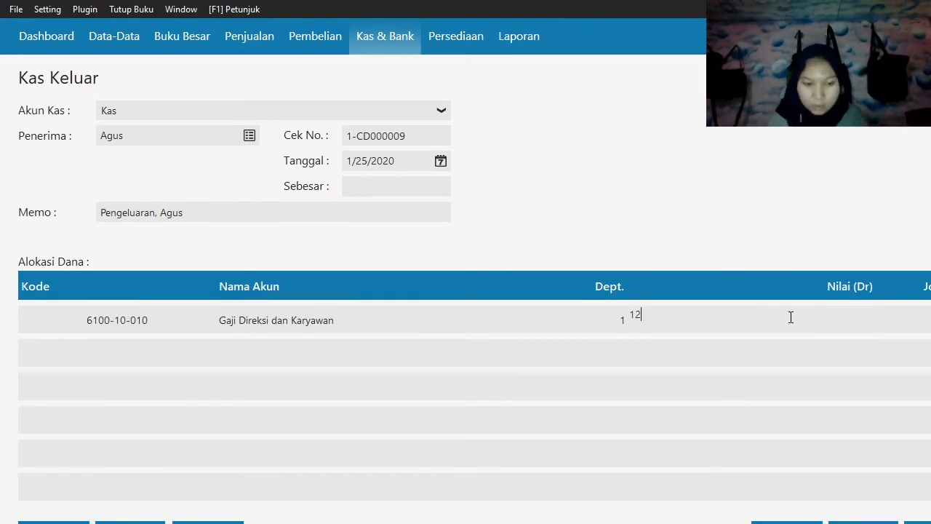
text(5,000)
key(Return)
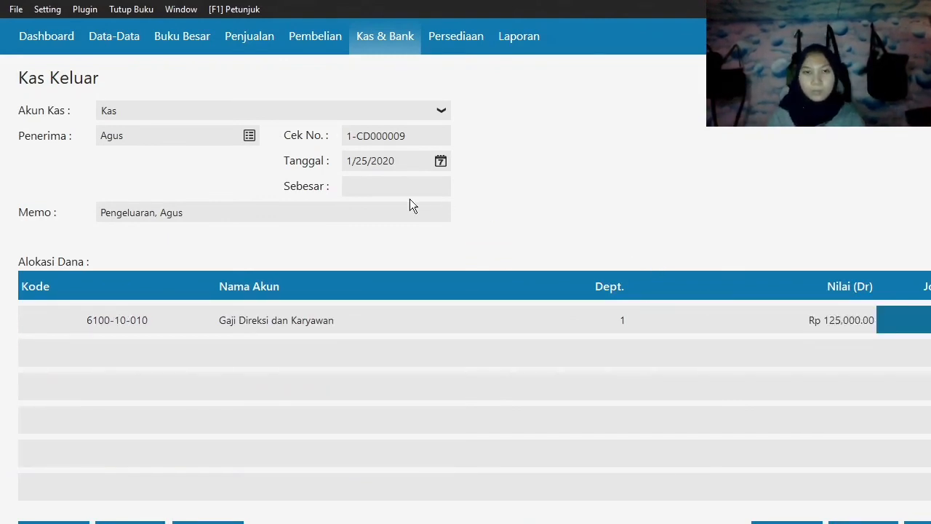
click(370, 191)
click(920, 523)
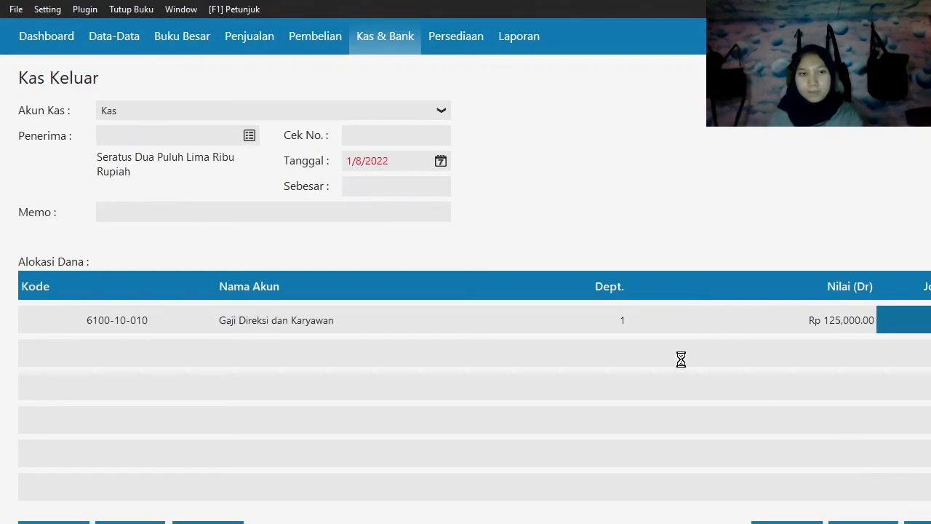
click(787, 523)
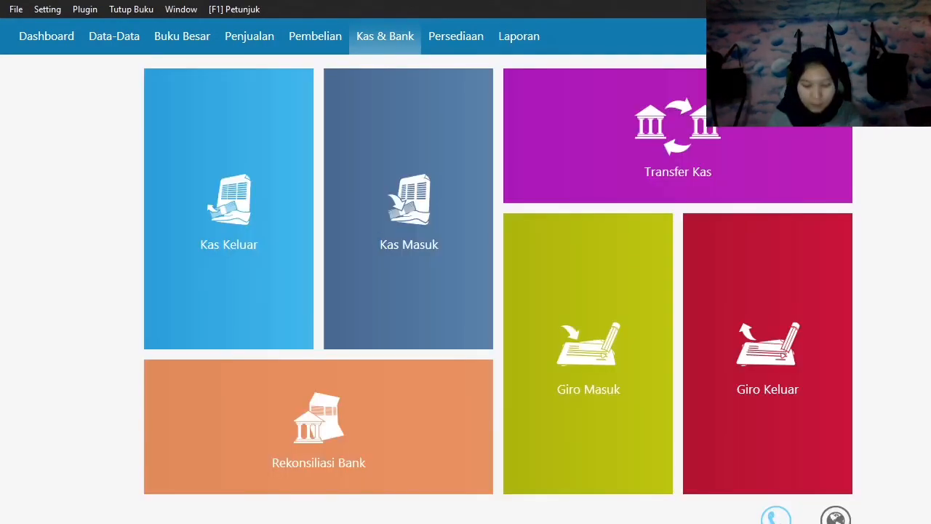
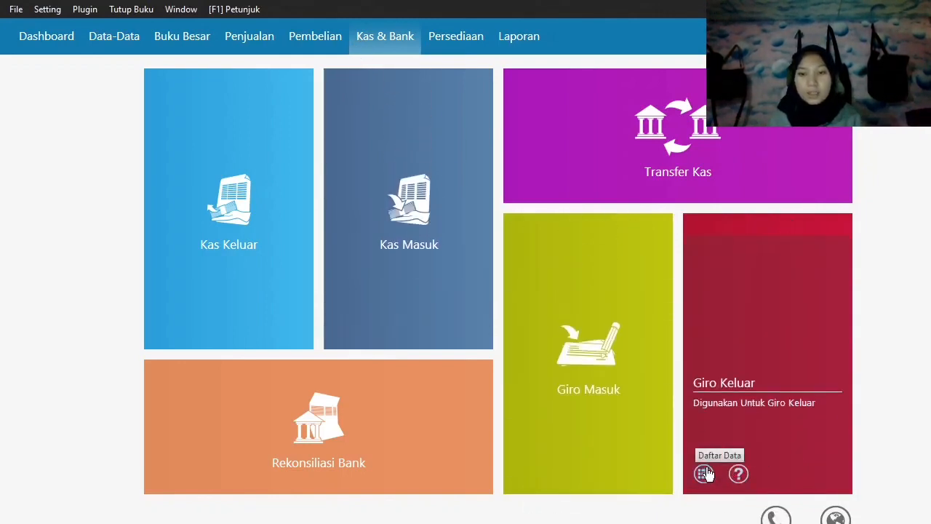
Clear outgoing giro BG0001 for Toko Semangat, record the resulting debt payment, and close the payment form and giro list.
click(704, 474)
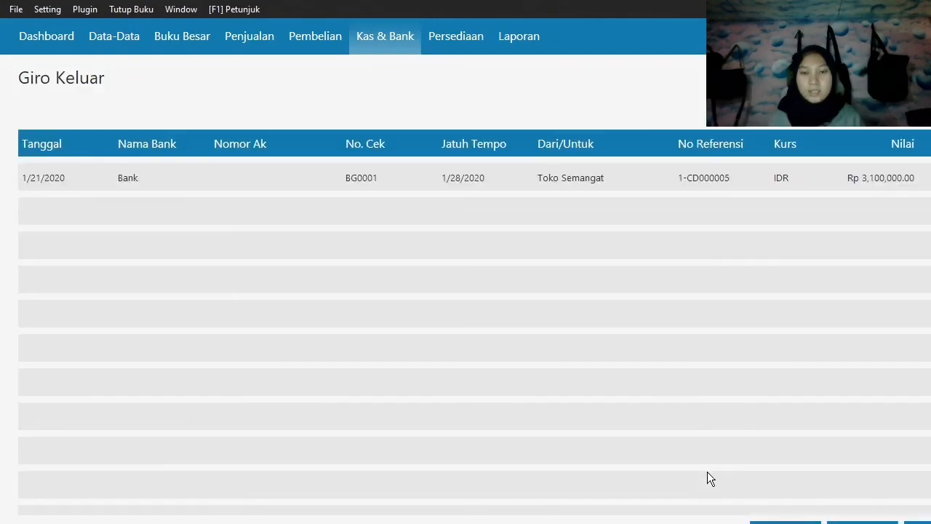
click(460, 178)
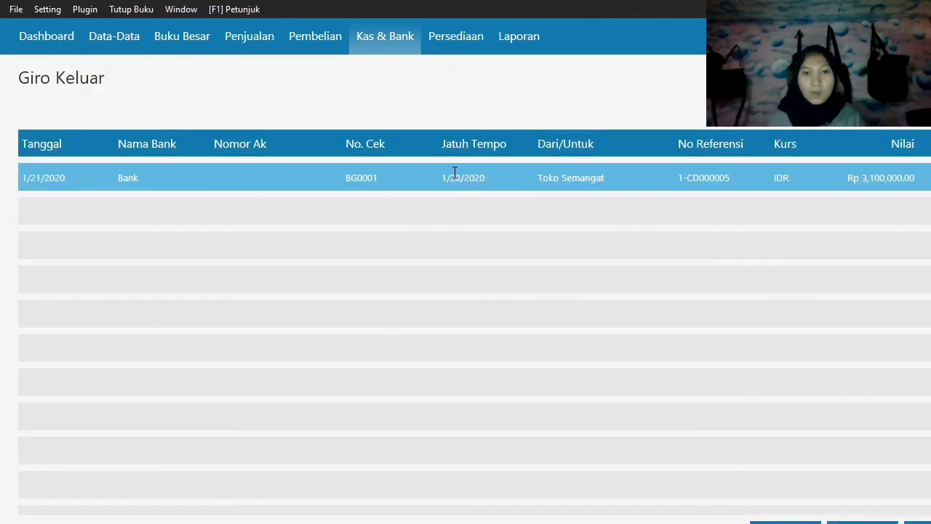
click(459, 180)
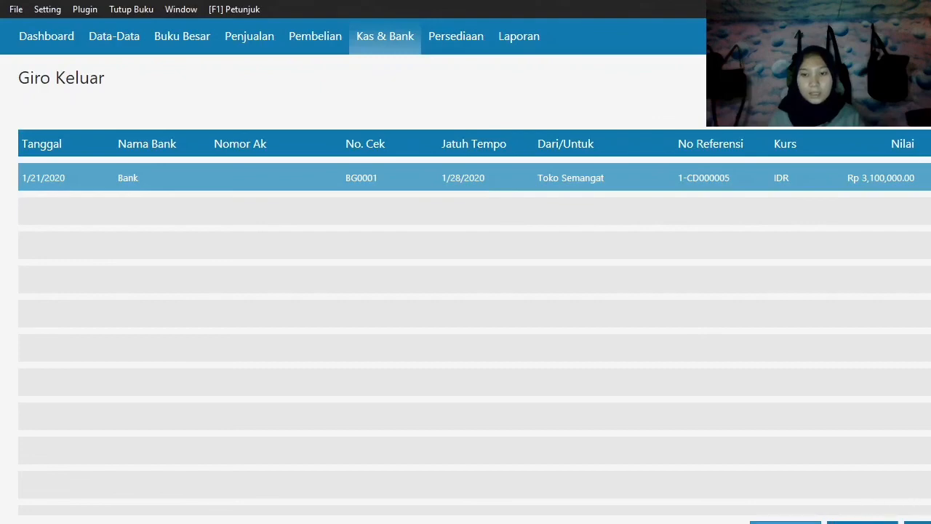
click(794, 521)
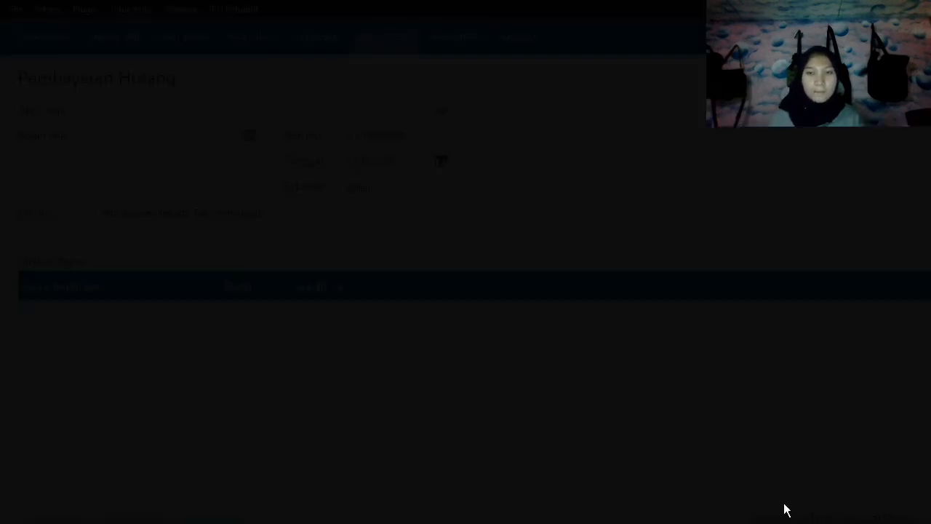
click(779, 397)
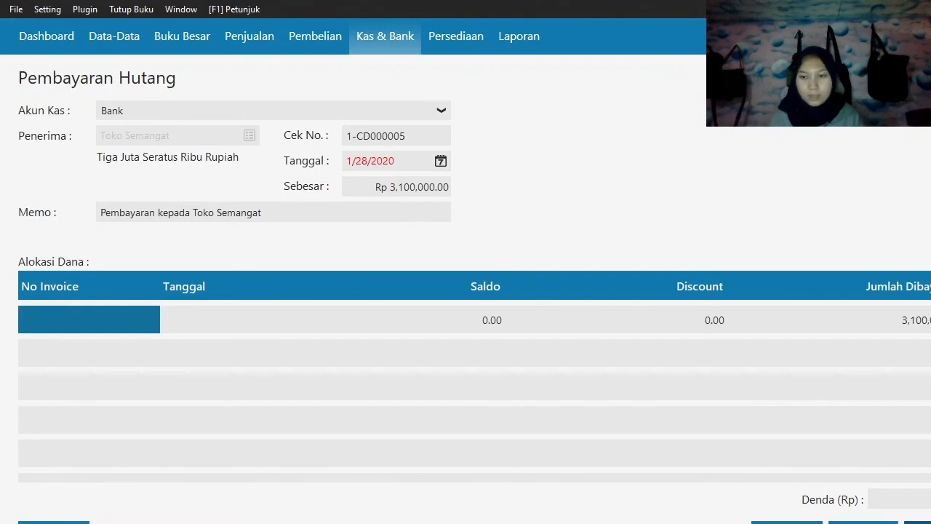
click(918, 523)
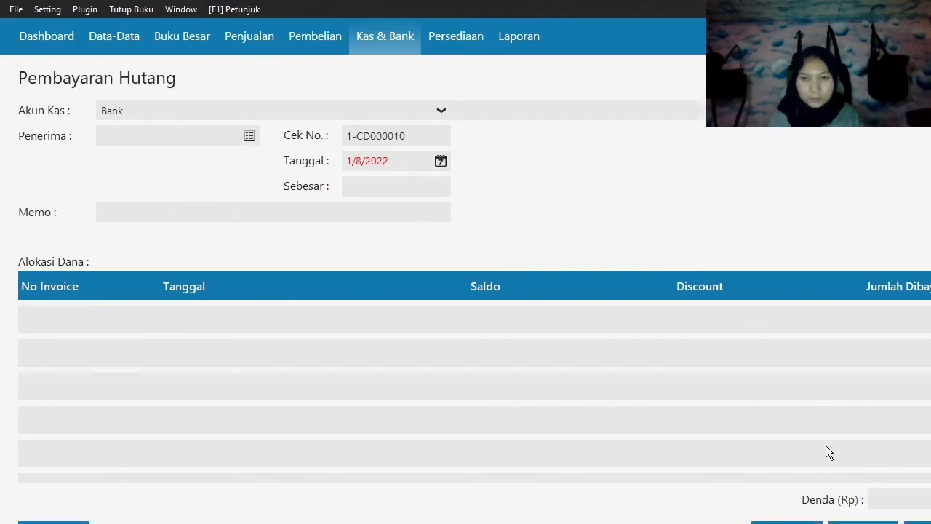
click(787, 522)
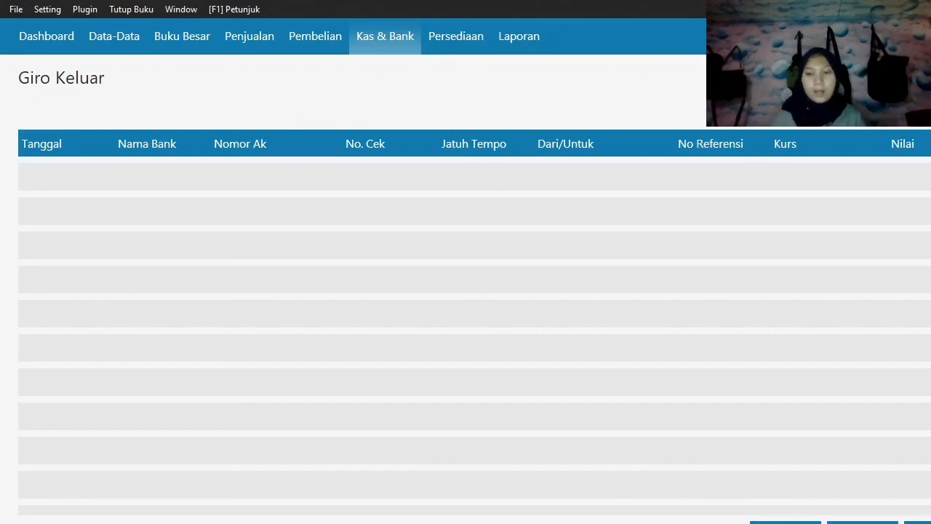
click(918, 522)
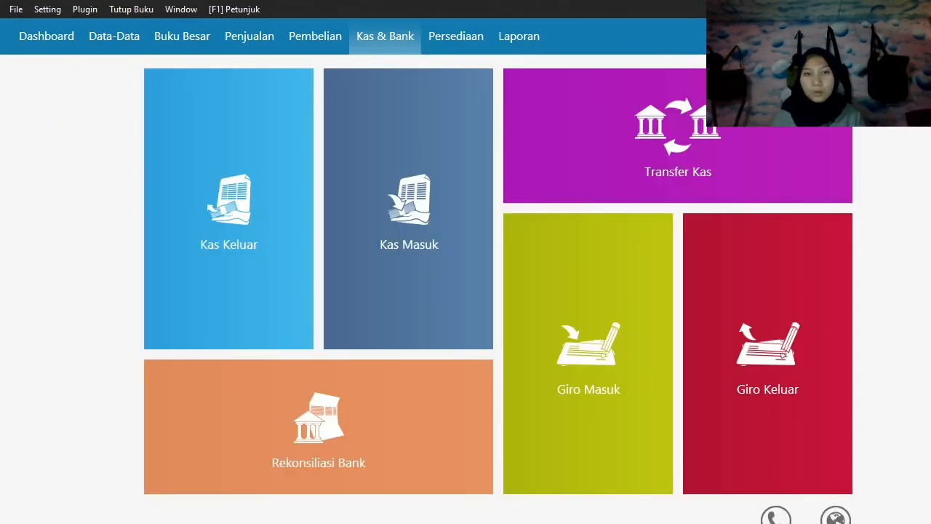
Start a new stock usage/adjustment entry (Pemakaian / Penyesuaian Barang) in the inventory module.
click(453, 40)
mouse_move(384, 171)
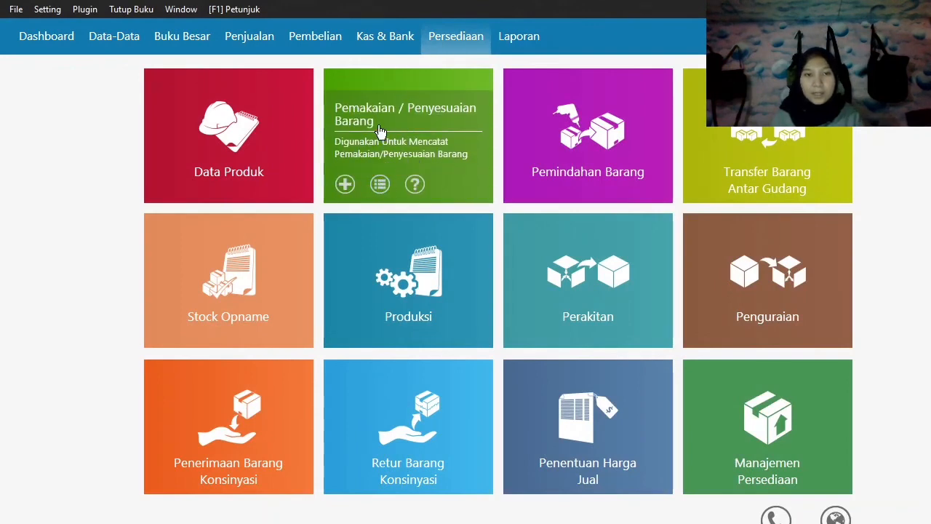
click(381, 185)
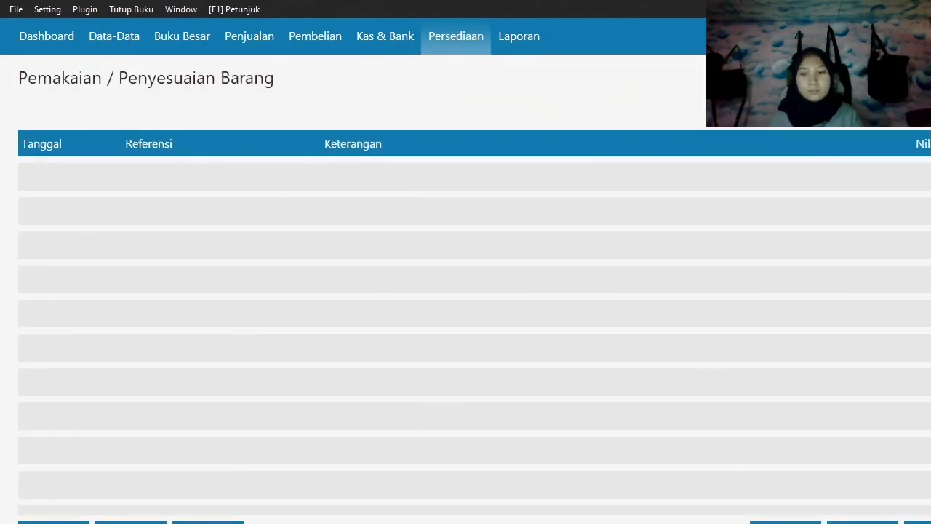
click(918, 523)
click(343, 184)
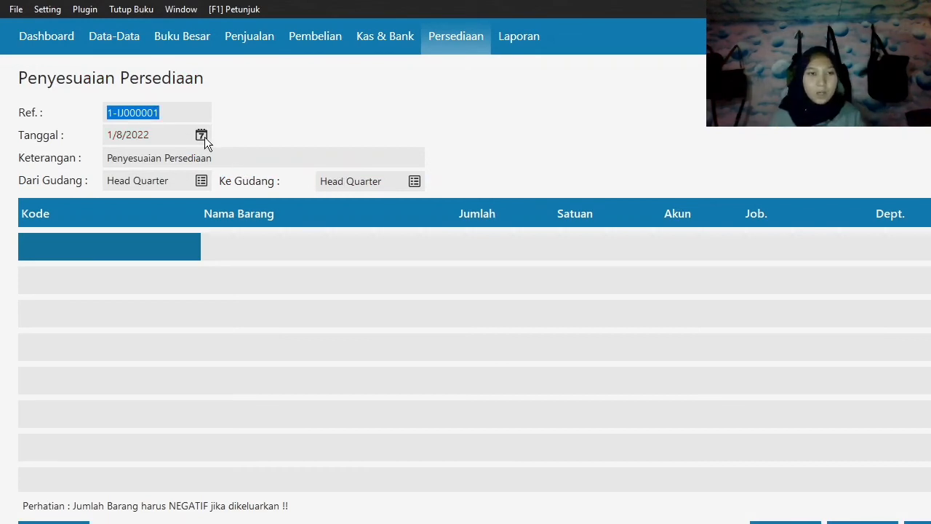
Set the inventory adjustment's date (Tanggal) to 29 January 2020.
click(202, 137)
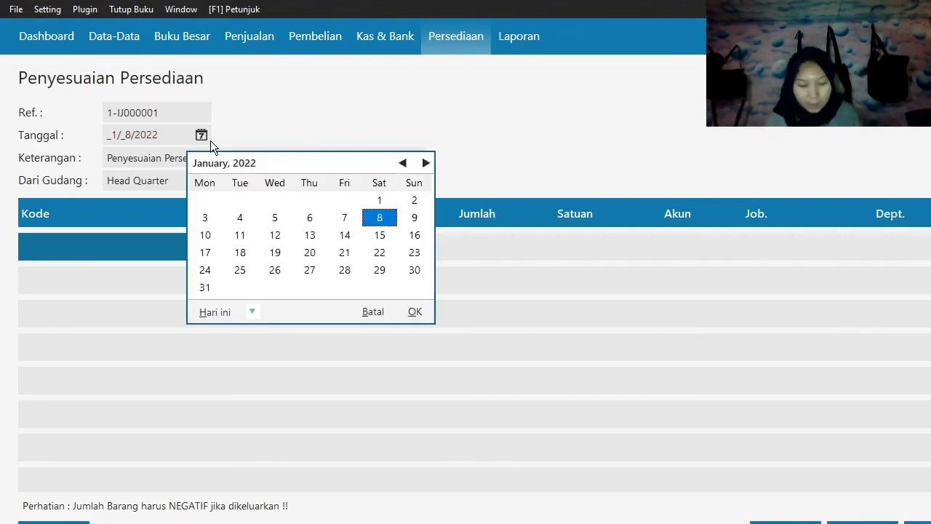
click(253, 312)
click(296, 435)
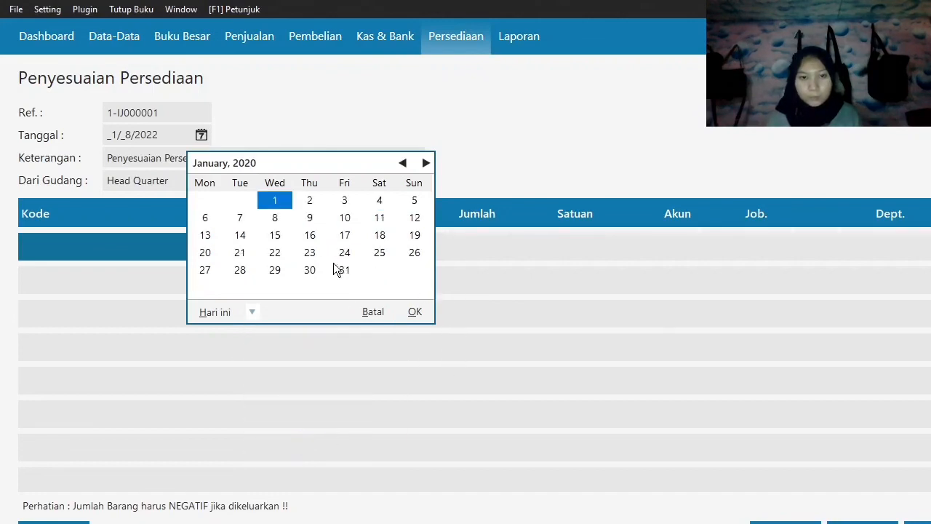
click(276, 271)
click(415, 313)
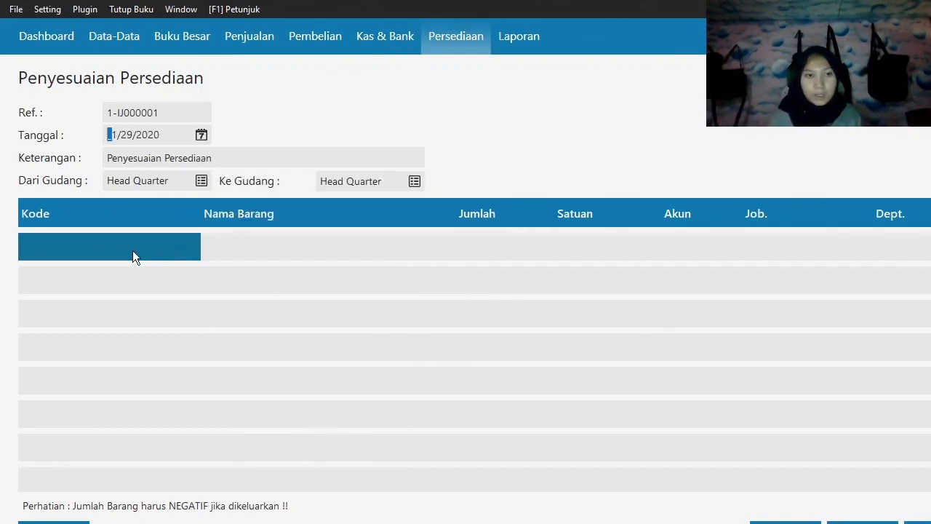
Add item C-001, Casing Samsung, to the adjustment with a quantity (Jumlah) of -1 Pcs.
double_click(100, 250)
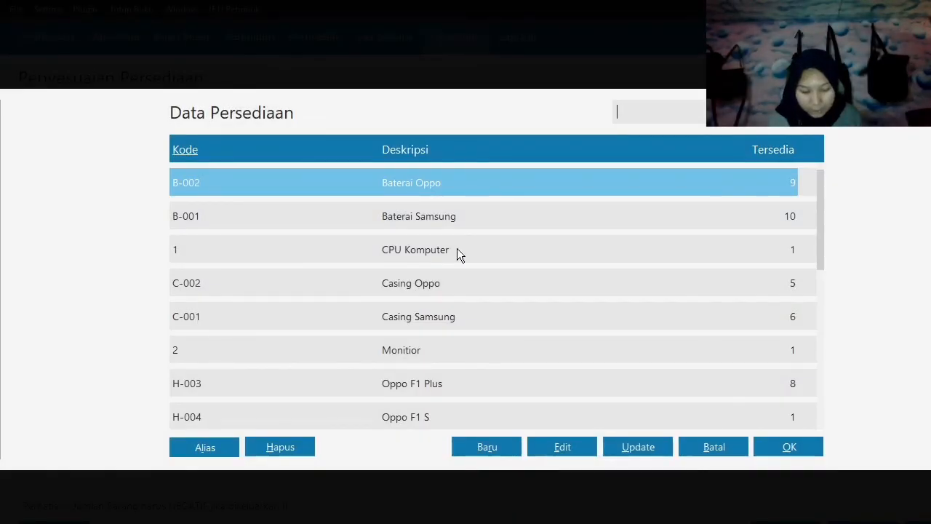
click(502, 316)
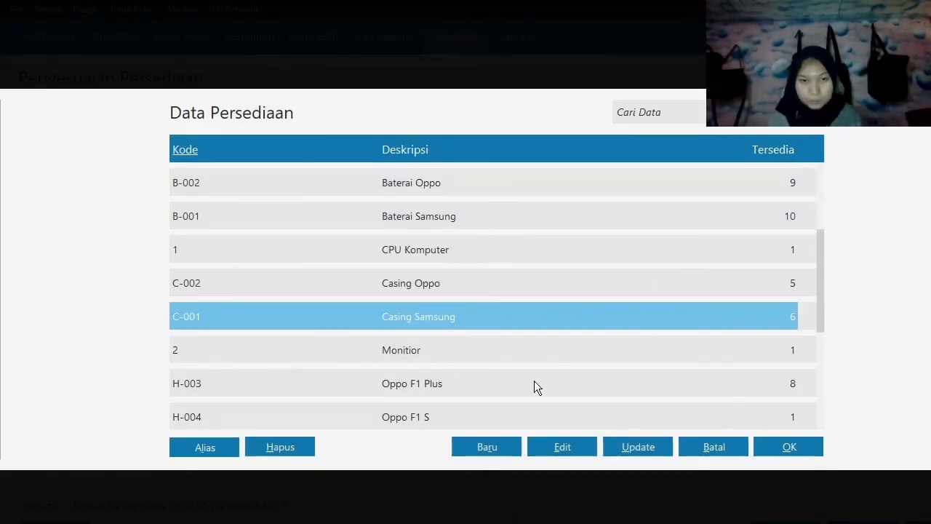
click(793, 452)
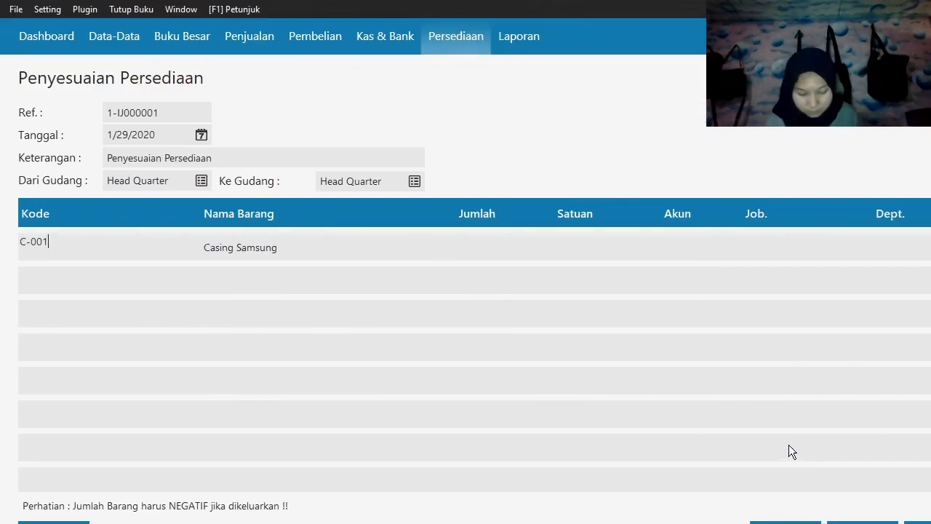
key(Tab)
text(-1)
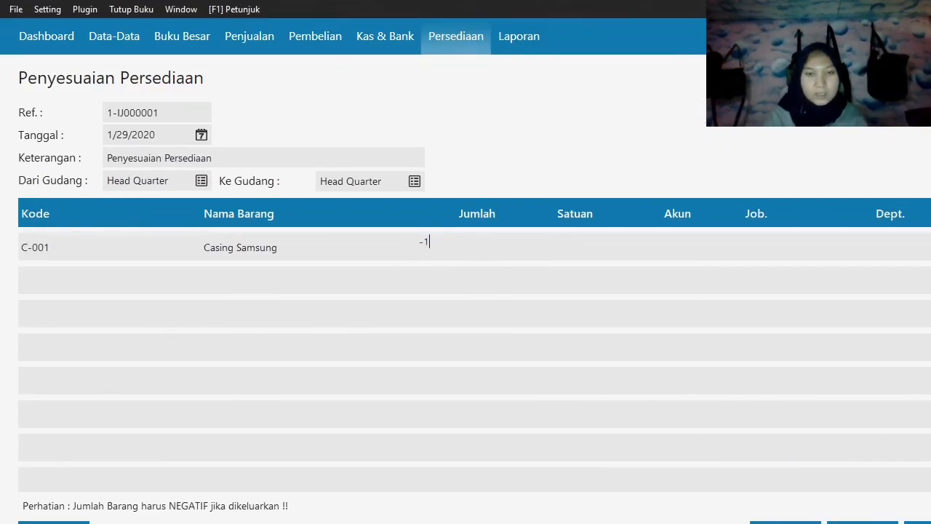
key(Tab)
key(Tab)
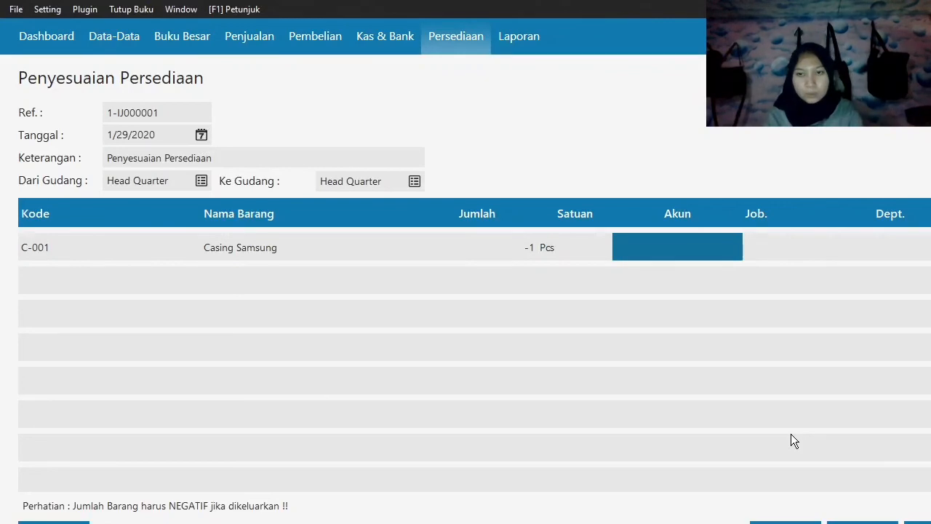
Assign account 520010030, Kerusakan dan Kegagalan Material, to the Casing Samsung line, record the adjustment and close the form.
double_click(663, 253)
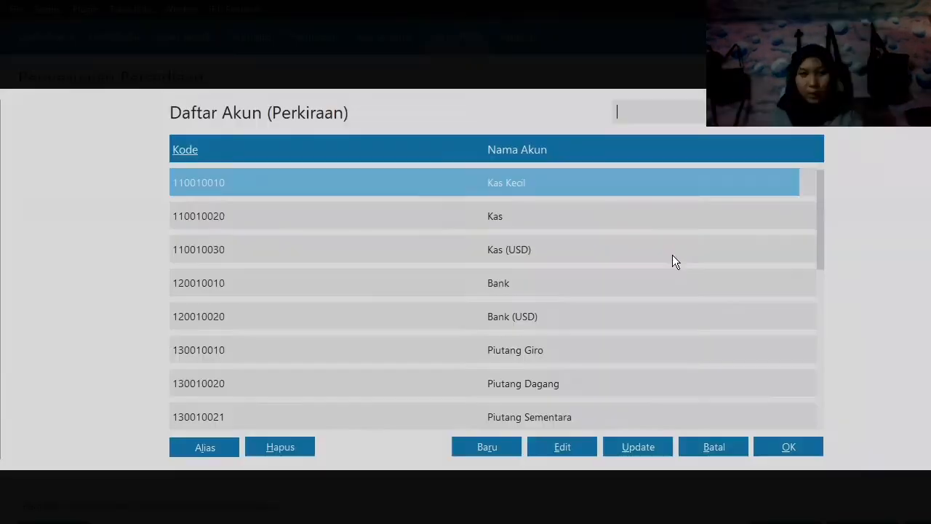
key(Down)
key(Down)
key(Down)
key(Down)
key(Down)
key(Down)
key(Down)
key(Down)
key(Down)
key(Down)
key(Down)
key(Down)
key(Down)
key(Down)
key(Down)
key(Down)
key(Down)
key(Down)
key(Down)
key(Down)
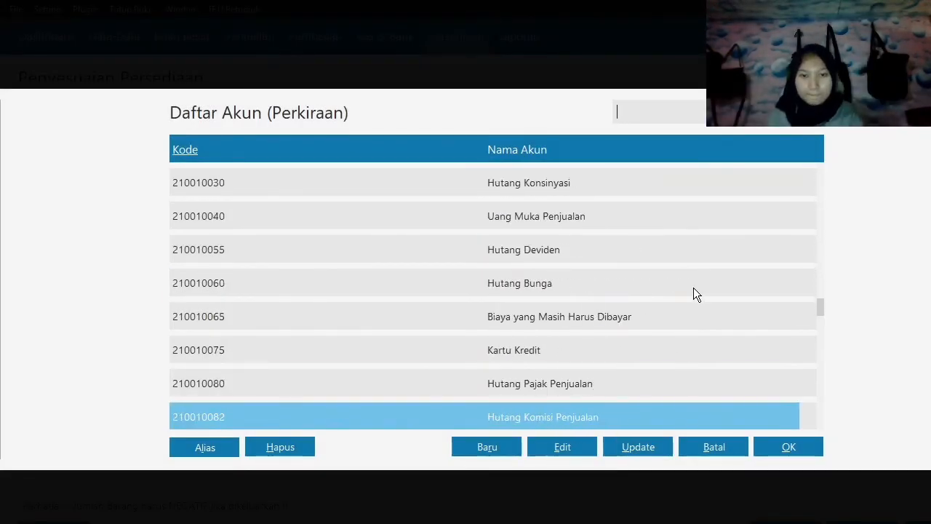
key(Down)
key(Down)
key(Down)
key(Down)
key(Down)
key(Down)
key(Down)
key(Down)
key(Down)
key(Down)
key(Down)
key(Down)
key(Down)
key(Down)
key(Down)
key(Down)
key(Down)
key(Down)
key(Down)
key(Down)
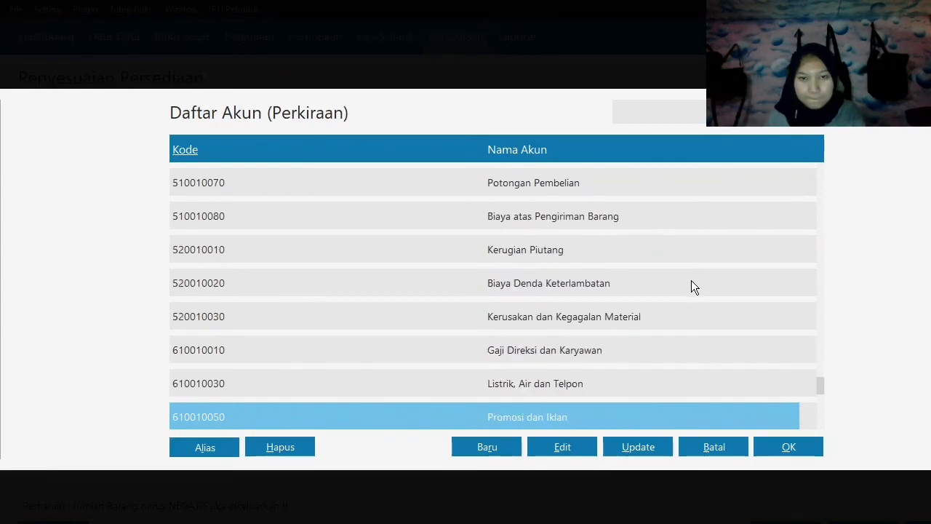
click(655, 315)
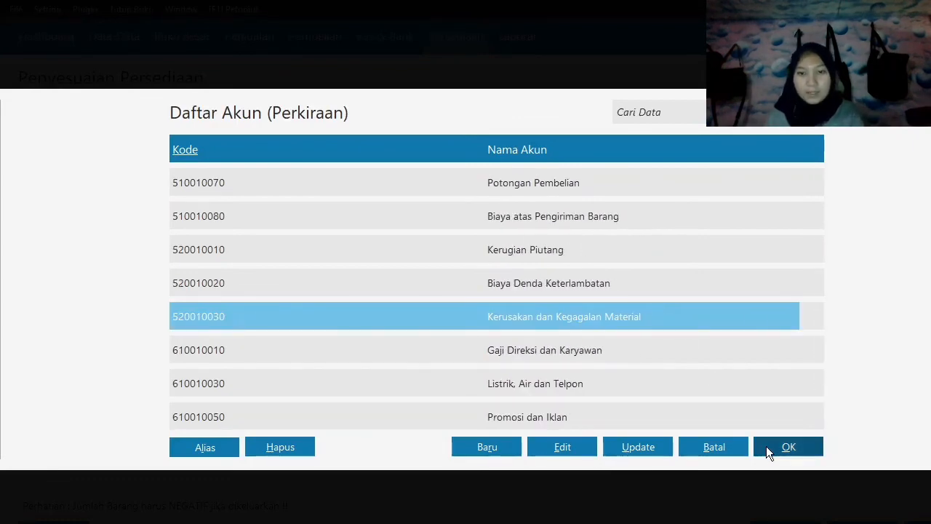
click(766, 446)
key(Tab)
key(Tab)
key(Tab)
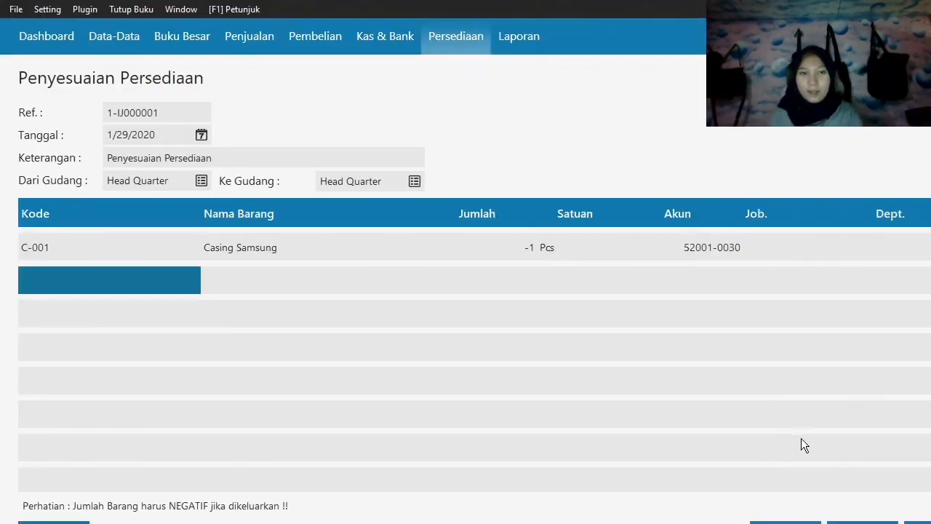
click(918, 522)
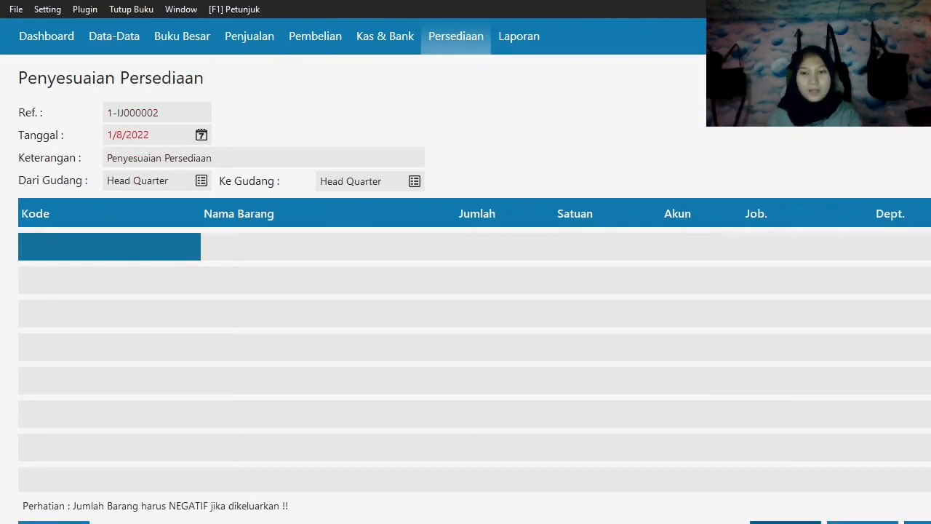
click(786, 522)
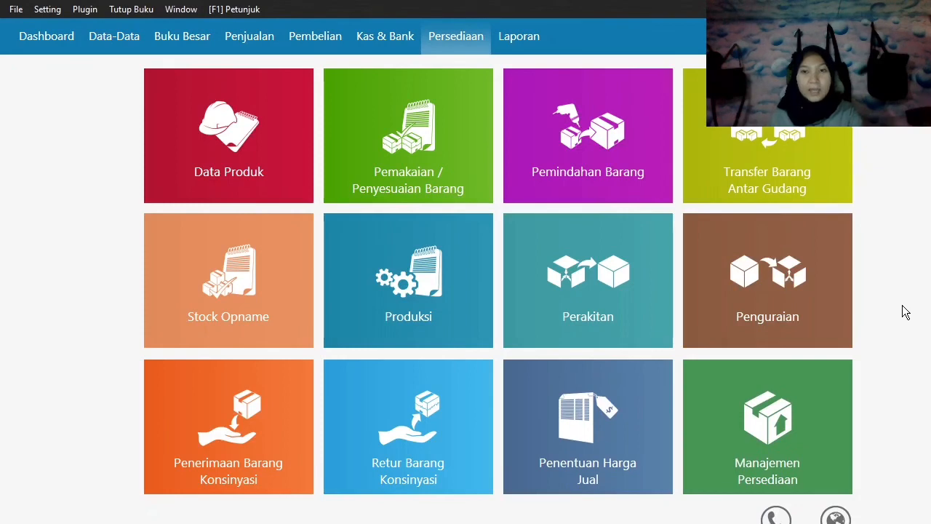